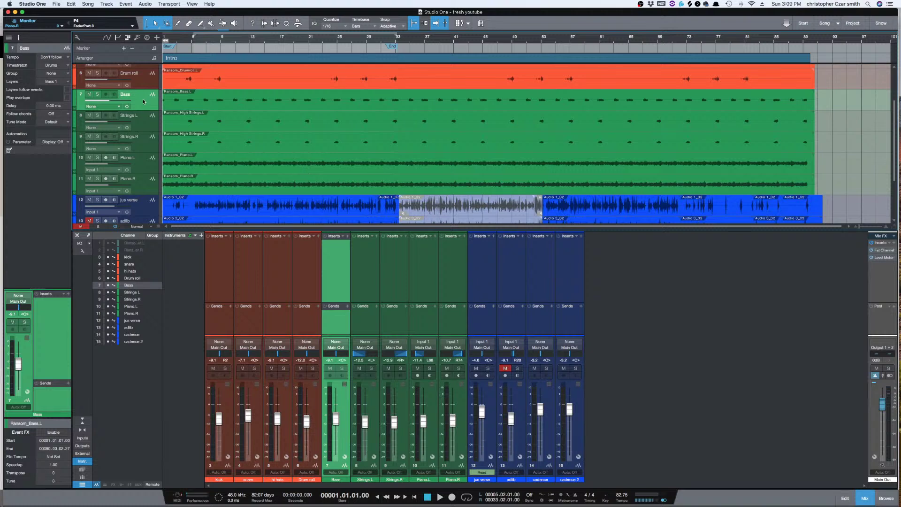
Step: Play the song and open the Main Out's Level Meter, placing it over the empty area of the mixer
scroll(218, 153, "down", 3)
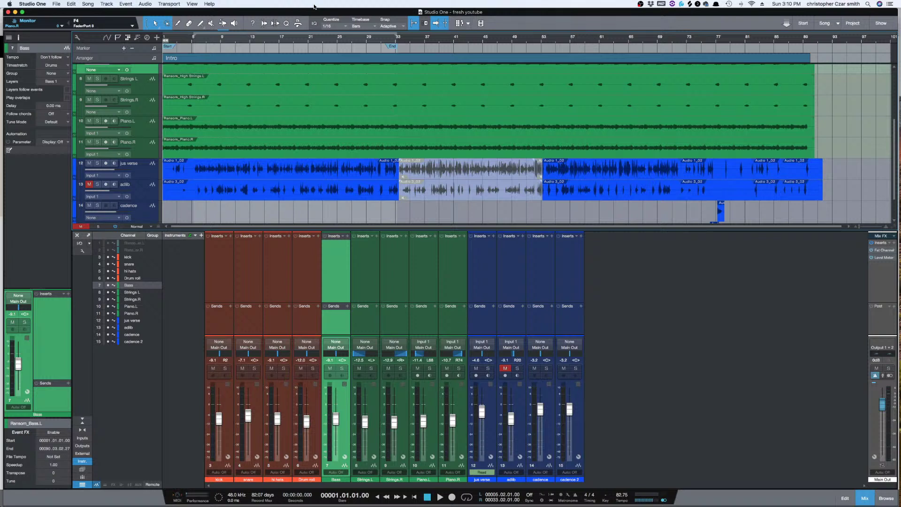
key("space")
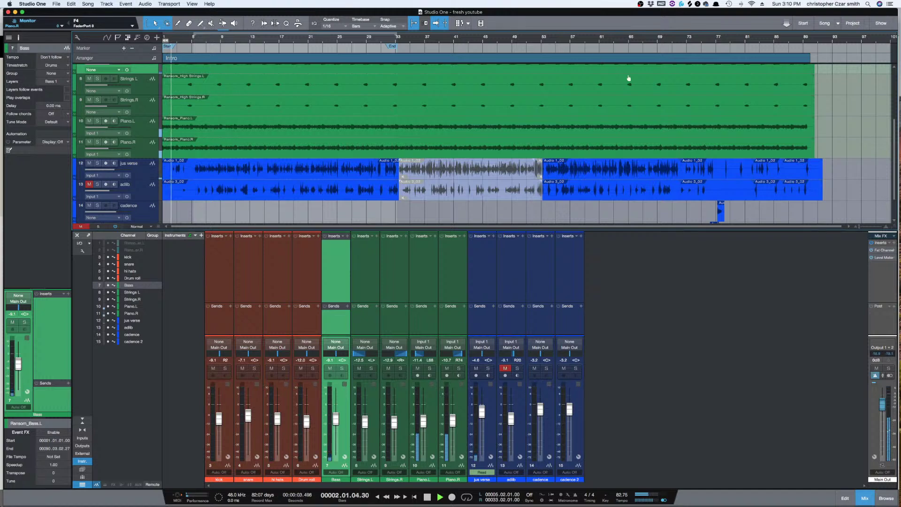
left_click(885, 257)
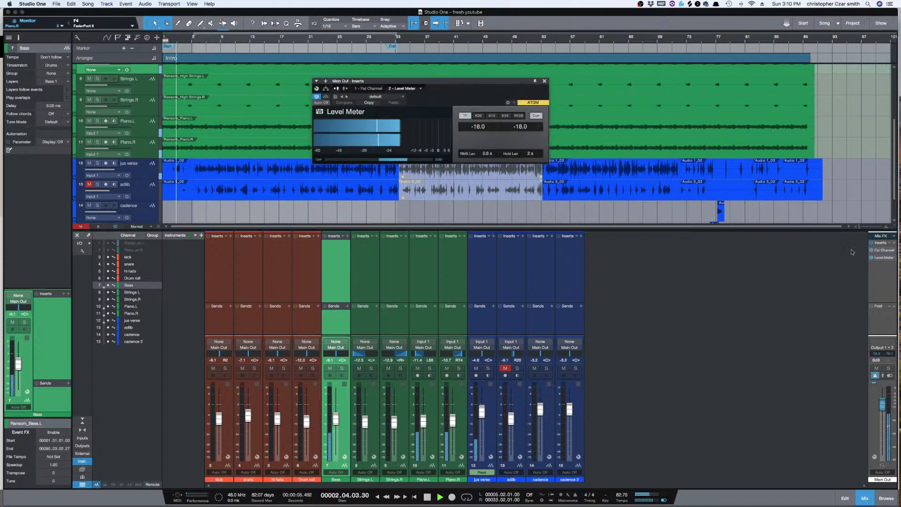
left_click_drag(459, 83, 745, 246)
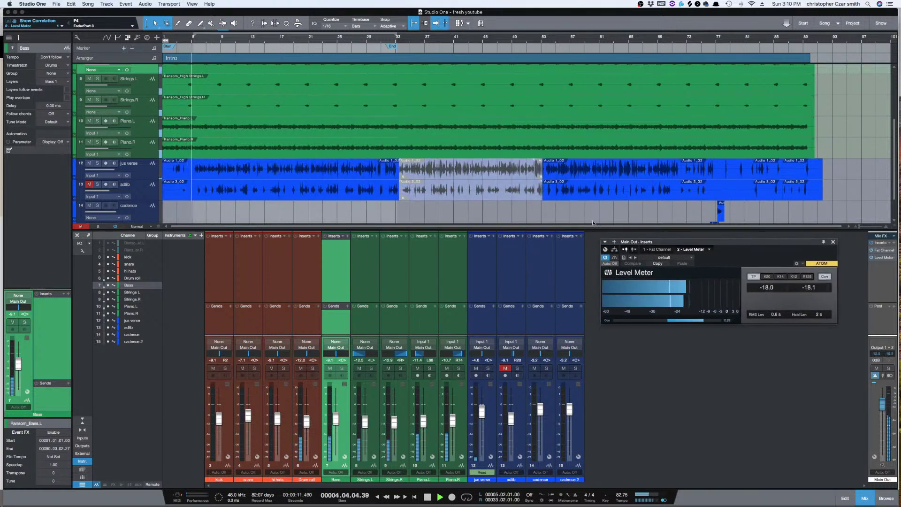
Step: Raise the jus verse channel's level to -2.9 dB during playback and bring the Level Meter back into view
key("super+Tab")
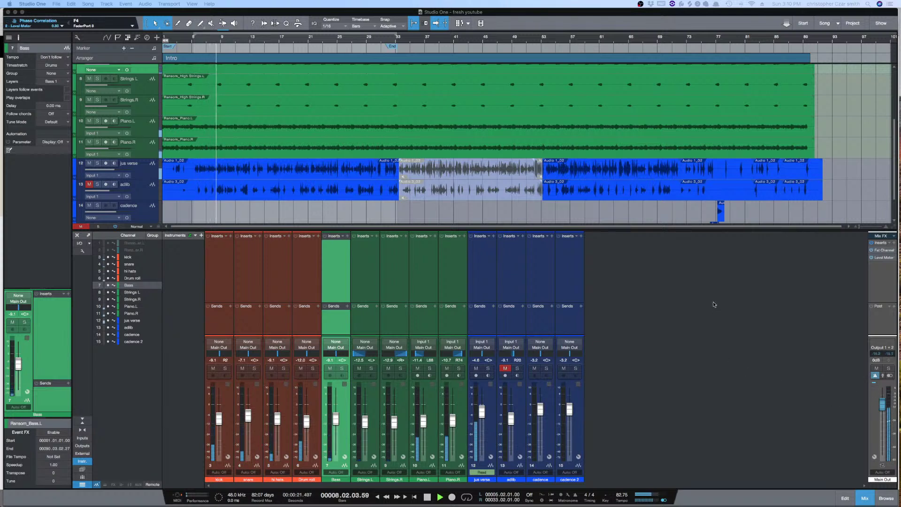
left_click(483, 412)
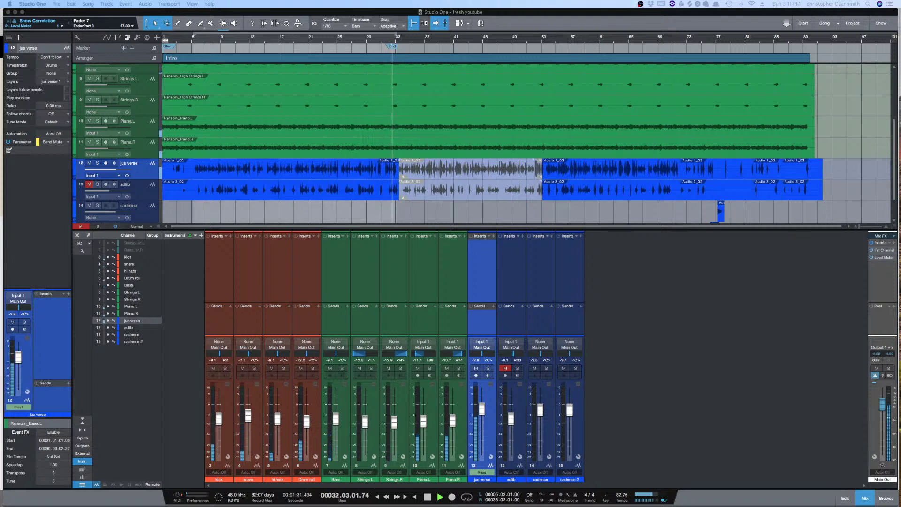
left_click(809, 282)
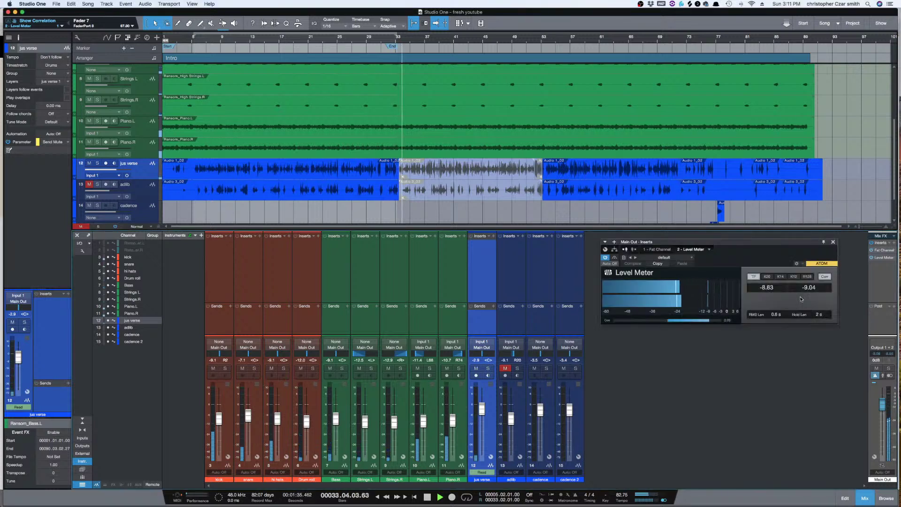
Step: Solo the Piano.L and Piano.R tracks and play them from around bar 52
left_click(538, 39)
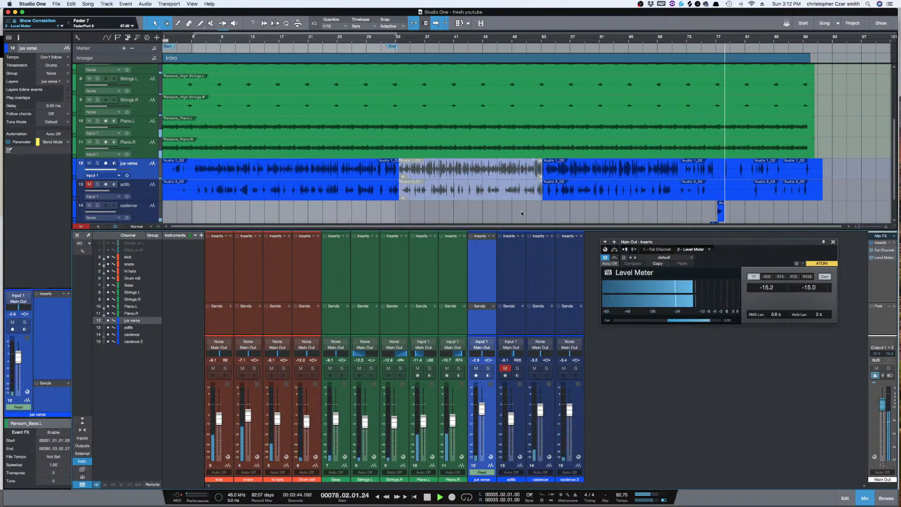
key("space")
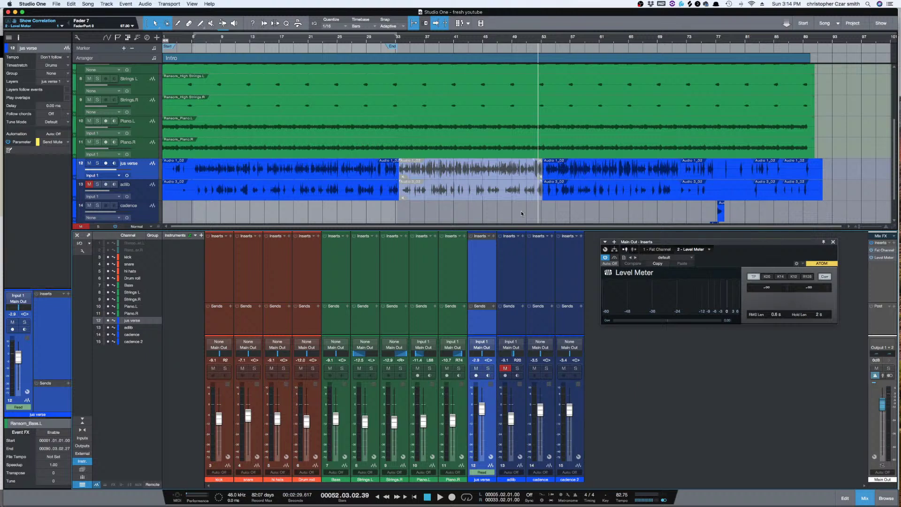
left_click(97, 120)
left_click(97, 142)
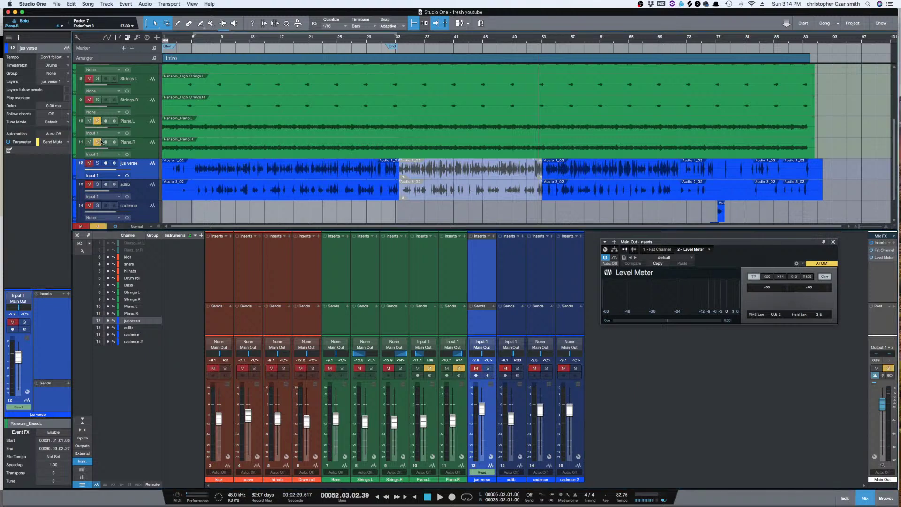
key("space")
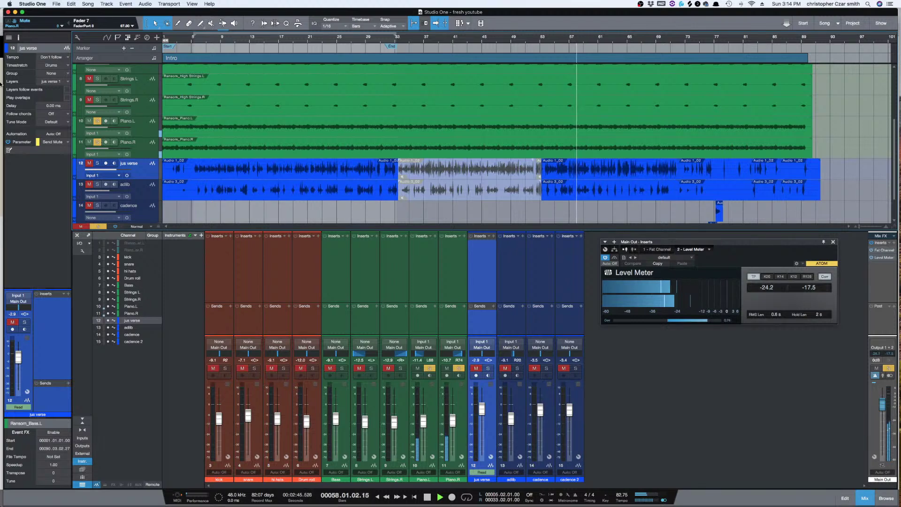
Step: Listen to the Strings.L and Bass tracks soloed one after the other during playback
scroll(338, 118, "up", 4)
scroll(338, 118, "down", 1)
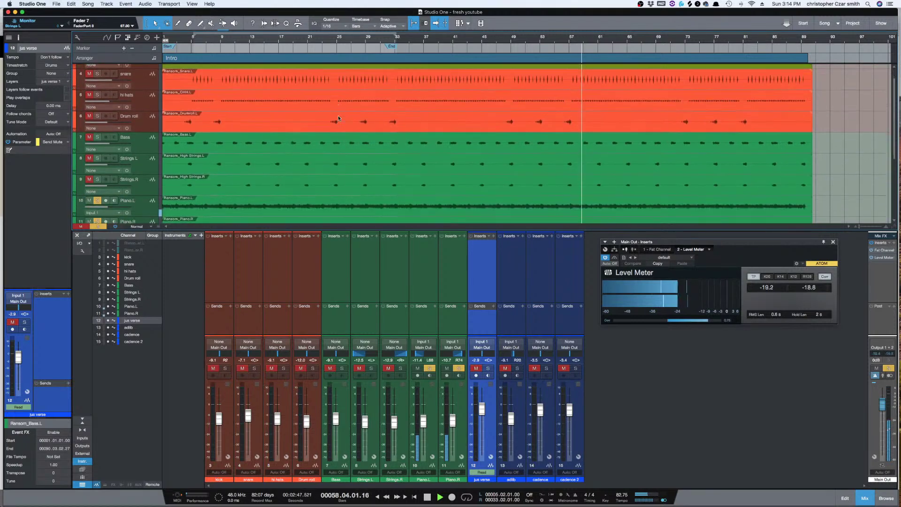
scroll(338, 118, "down", 1)
left_click(146, 150)
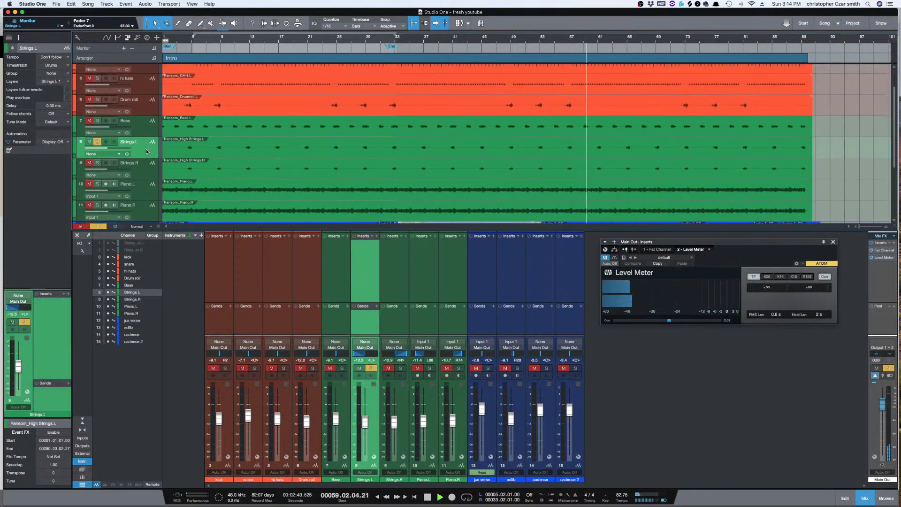
left_click(145, 131)
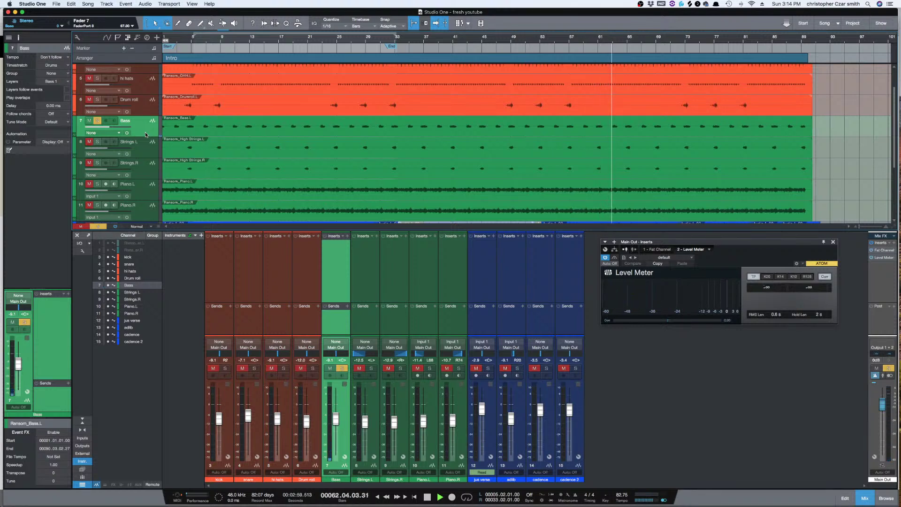
Step: Listen to the kick, snare, hi hats and Drum roll tracks soloed one by one, ending with playback stopped
scroll(249, 139, "up", 2)
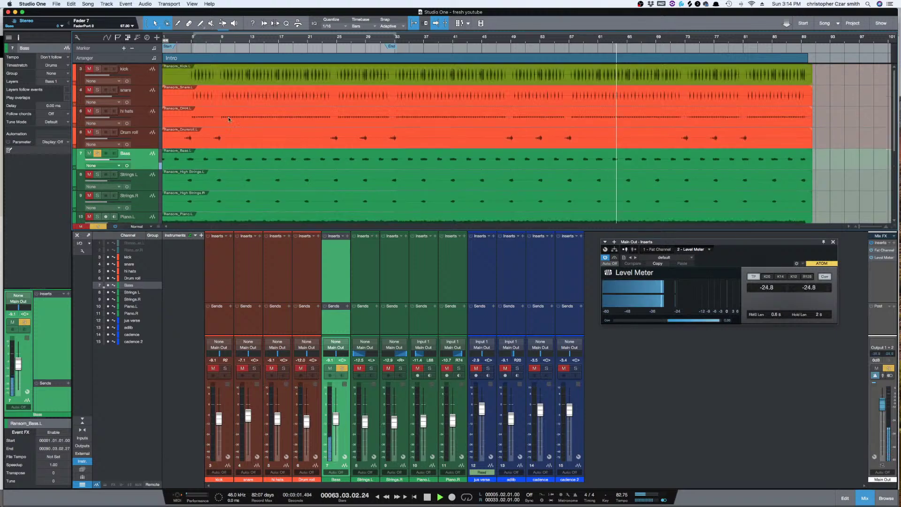
left_click(97, 69, "alt")
left_click(151, 94)
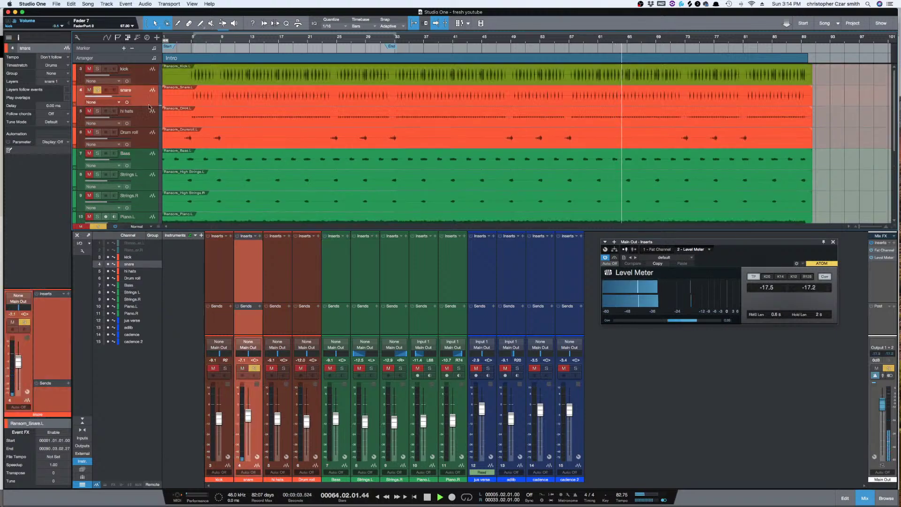
left_click(149, 116)
left_click(147, 139)
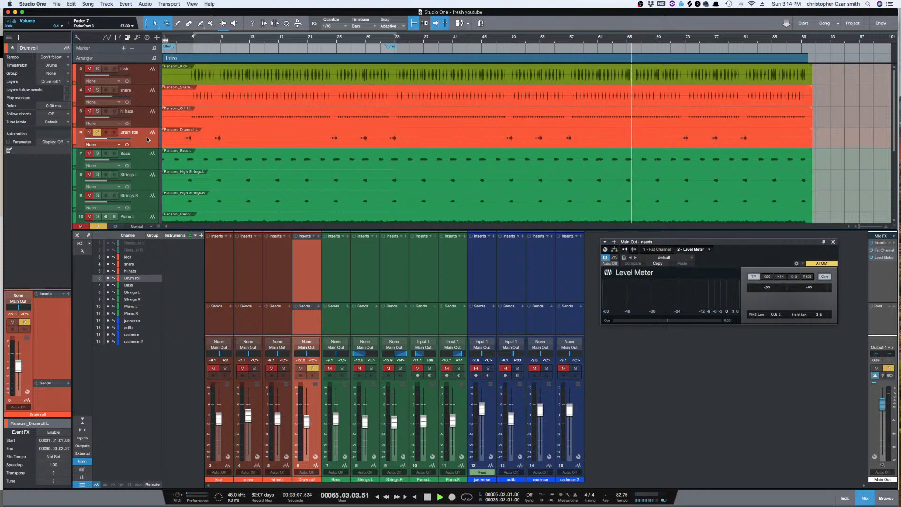
key("space")
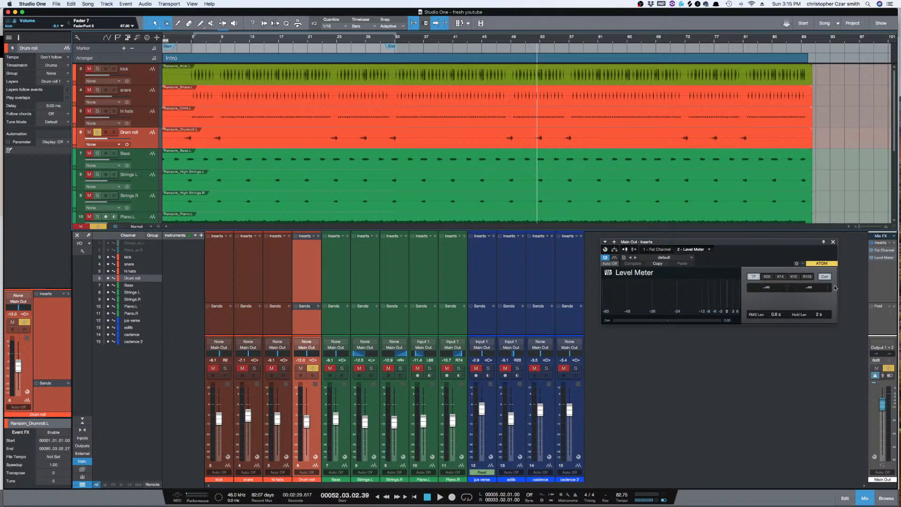
Step: View the available Mix FX for the Main Out and open its Fat Channel insert
left_click(892, 237)
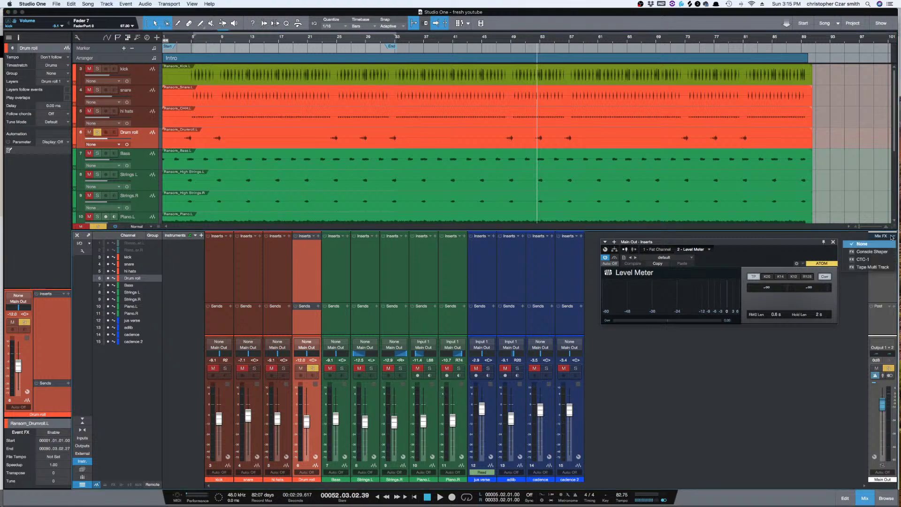
left_click(893, 277)
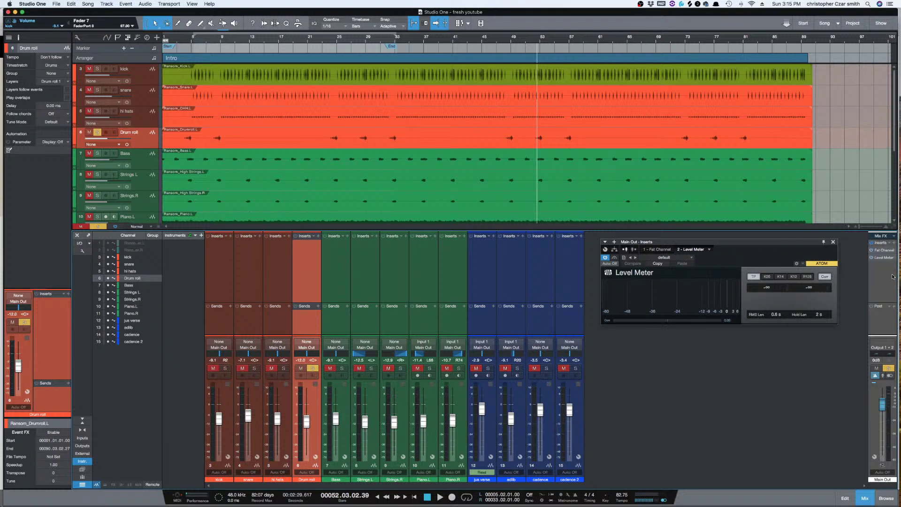
left_click(886, 251)
left_click_drag(791, 243, 761, 238)
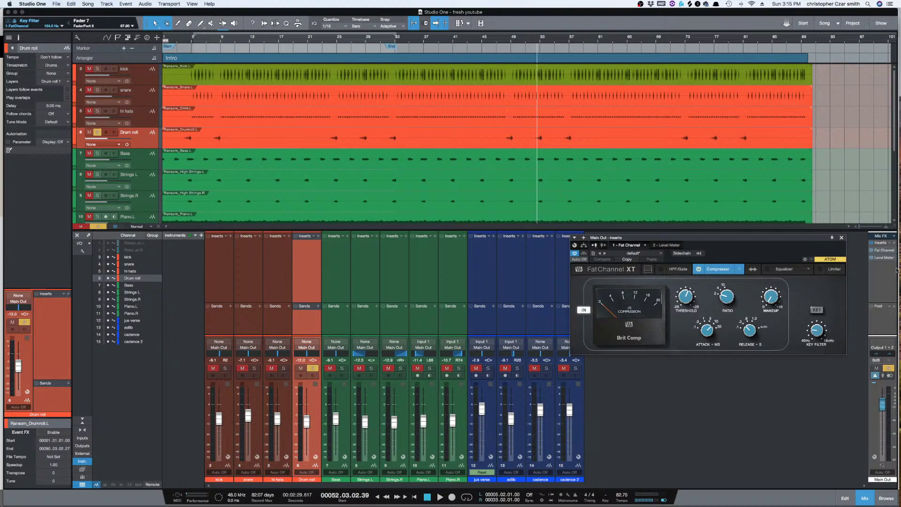
Step: Load CTC-1 as the Main Out's Mix FX and take the Drum roll channel out of solo
left_click(885, 237)
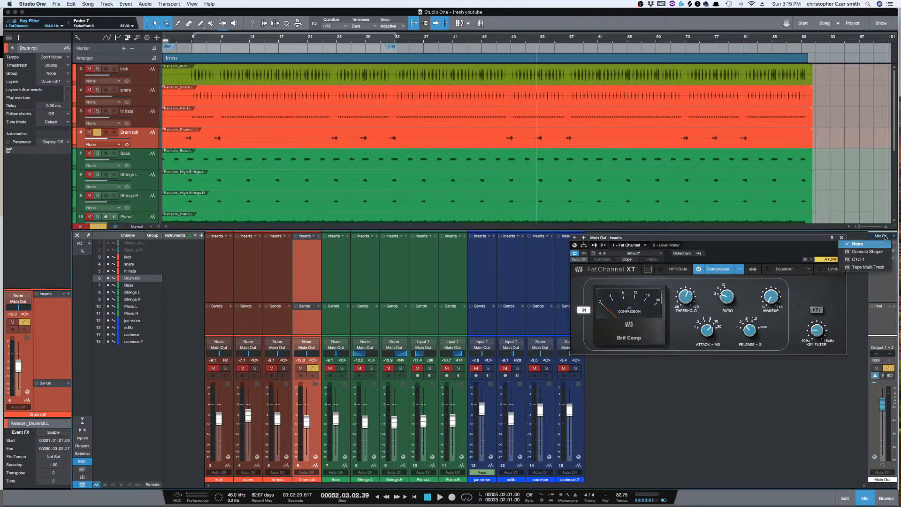
left_click(877, 259)
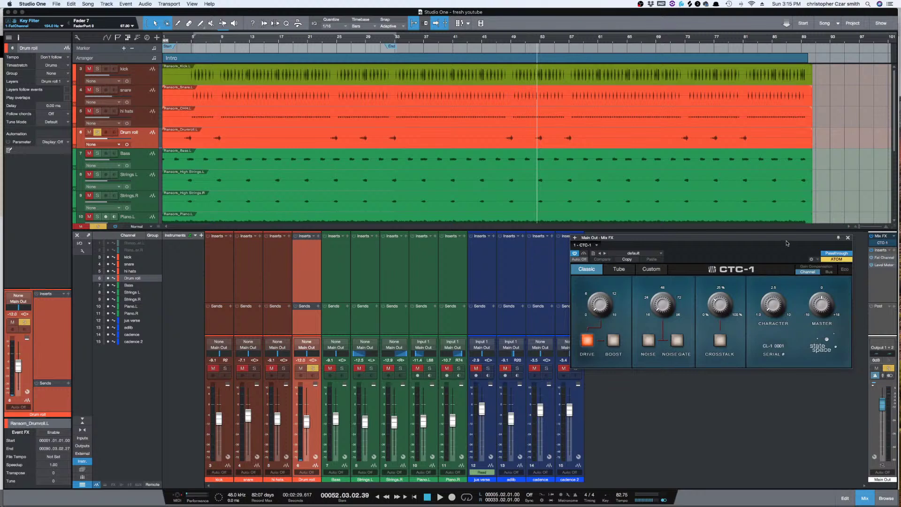
left_click_drag(786, 243, 765, 240)
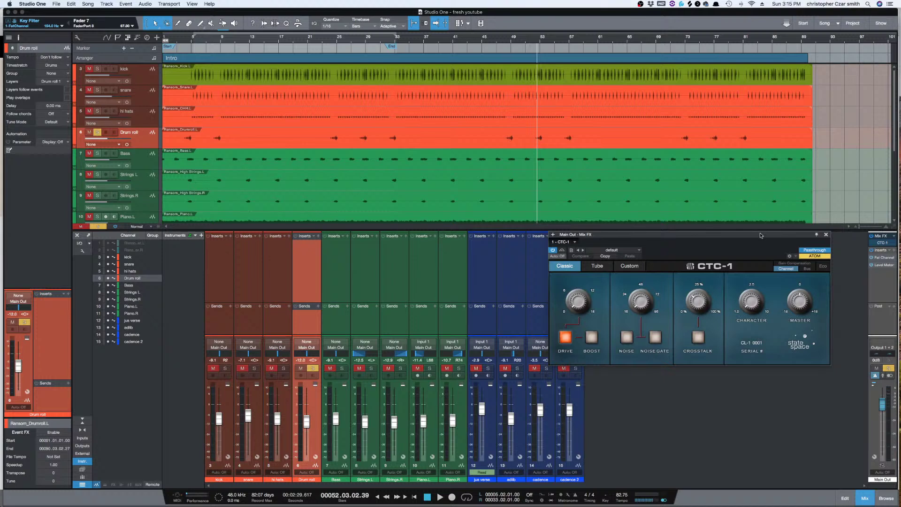
left_click(313, 368)
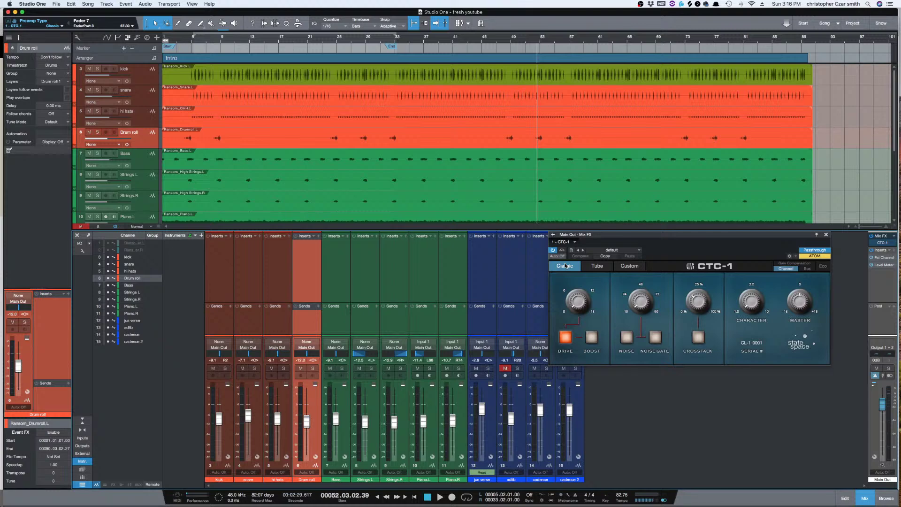
Step: View the Tube and Custom preamp types in CTC-1 and return to Classic
left_click(601, 269)
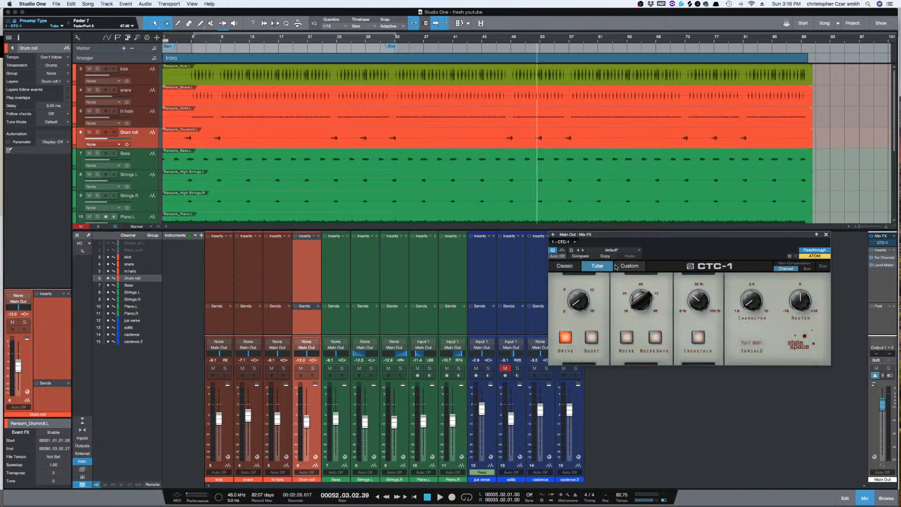
left_click(631, 266)
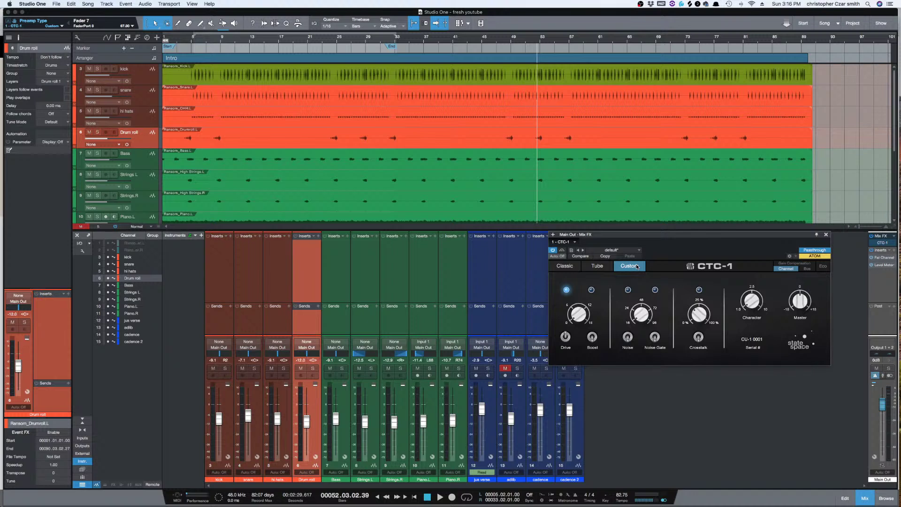
left_click(570, 267)
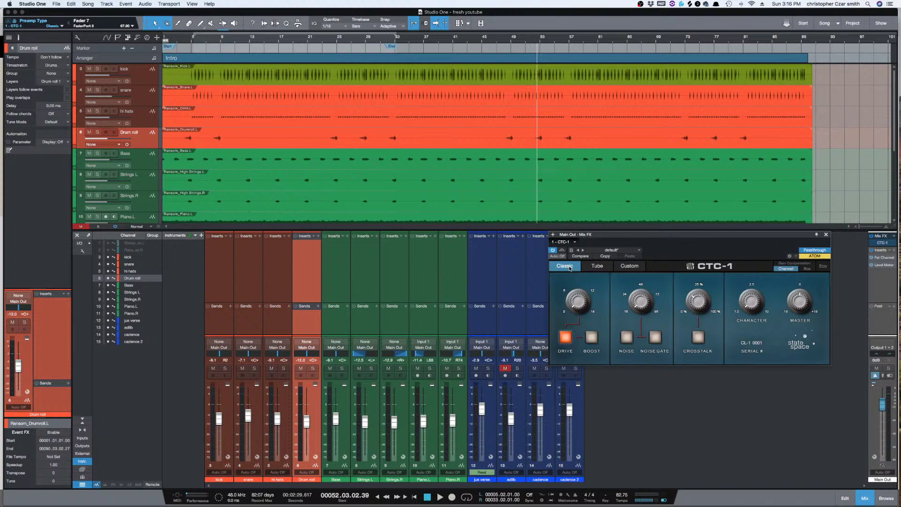
Step: Play the song from the start and compare CTC-1's Tube, Custom and Classic preamp types by ear, ending with playback stopped
key("Home")
key("space")
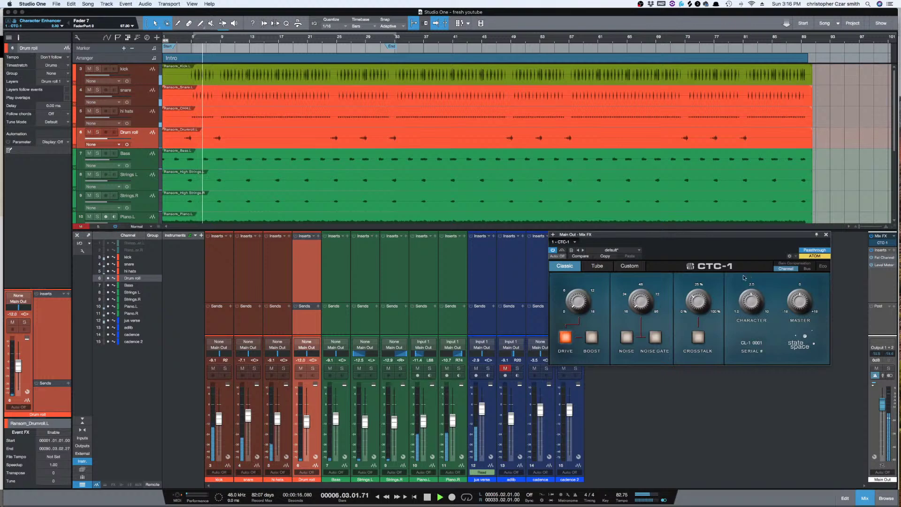
left_click(599, 266)
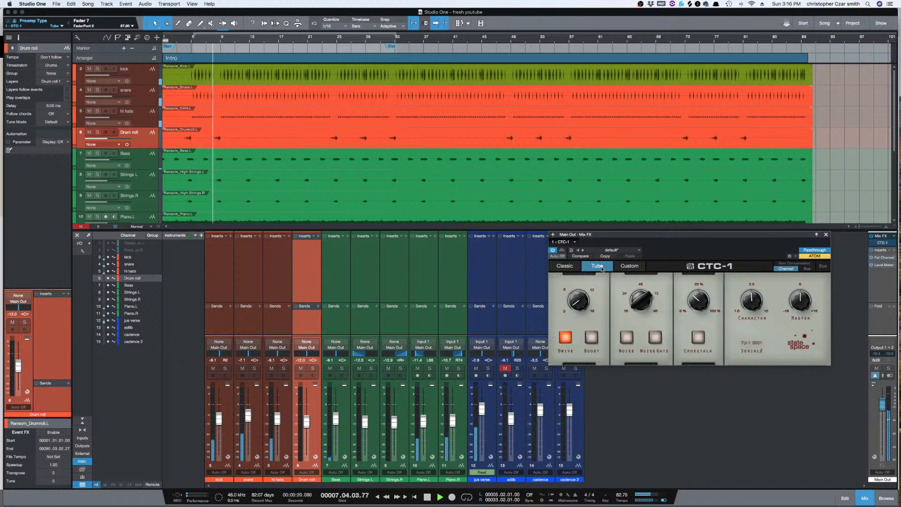
left_click(624, 267)
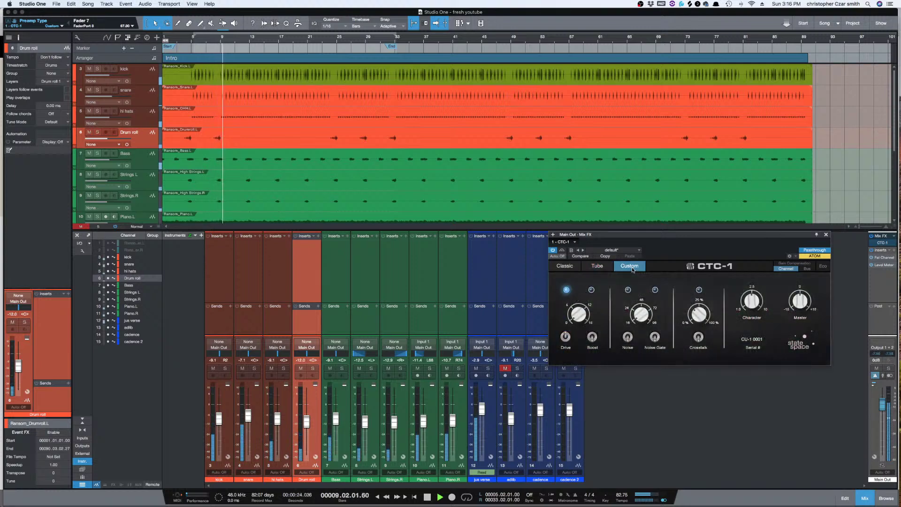
left_click(566, 266)
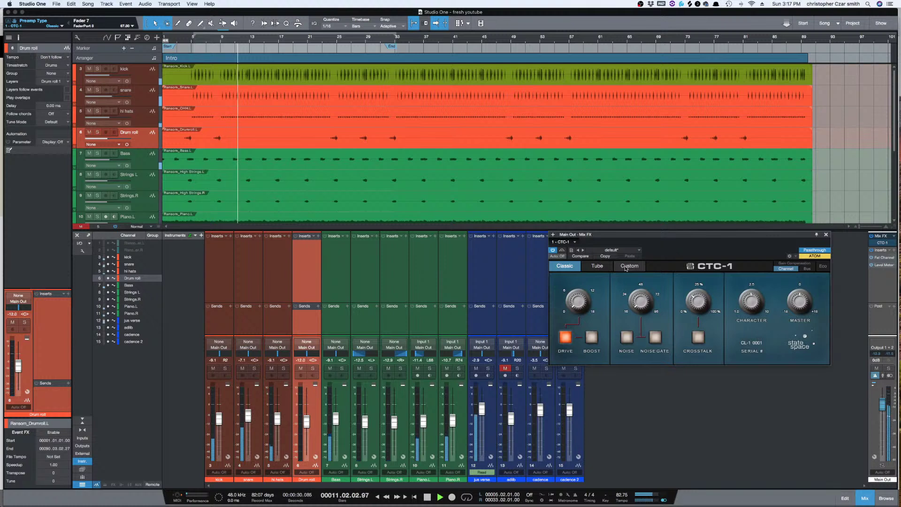
key("space")
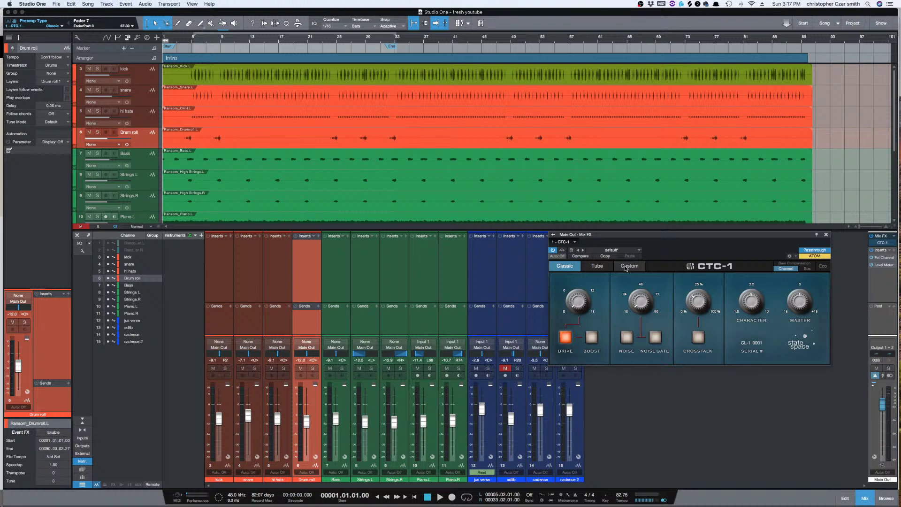
Step: Play the song again from the start and switch the CTC-1 preamp type from Classic to Custom
key("space")
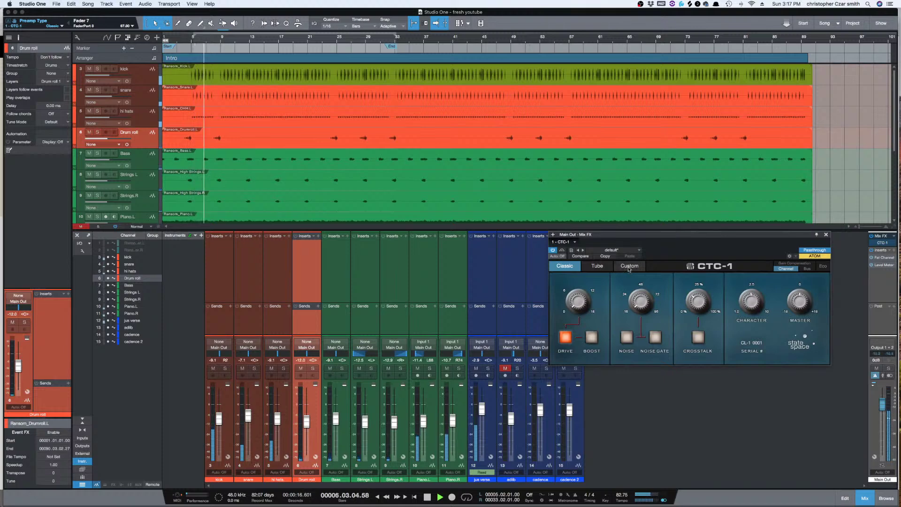
left_click(630, 266)
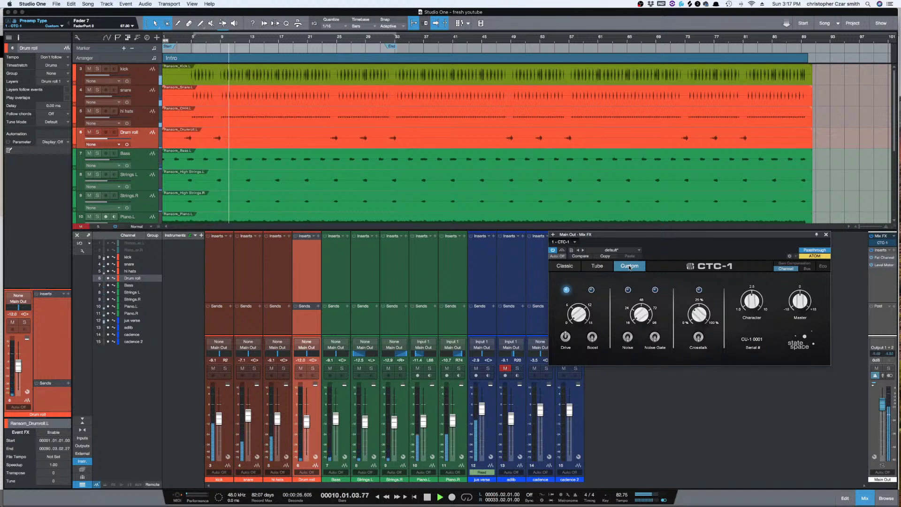
Step: Alternate CTC-1 between Classic and Custom during playback, settle on Classic, stop the song and close the Mix FX window
left_click(565, 266)
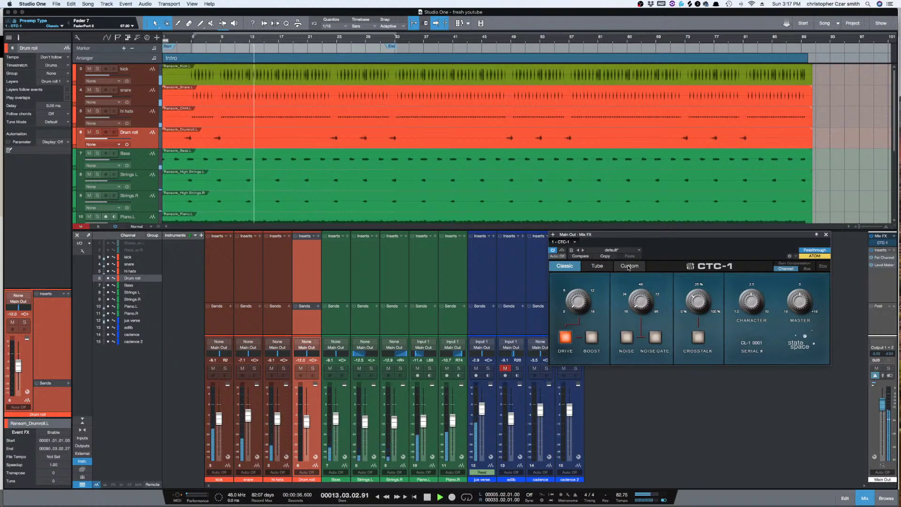
left_click(629, 267)
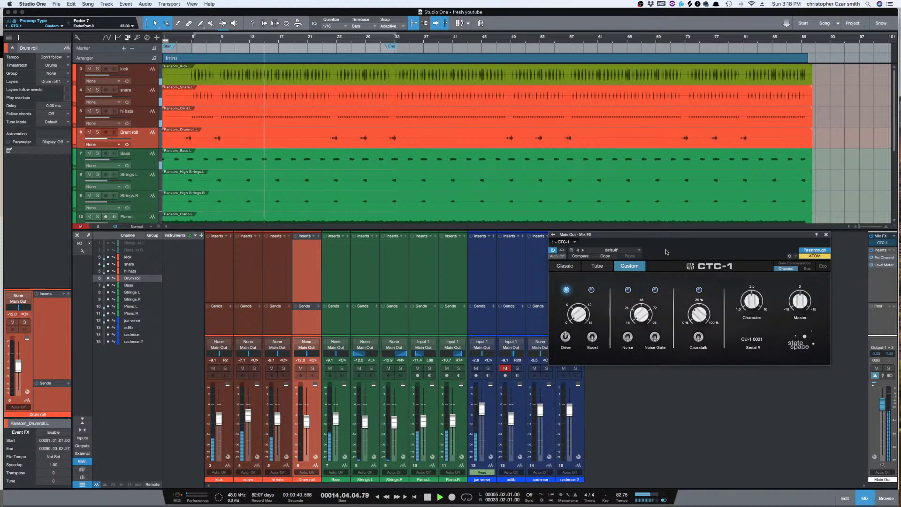
left_click(565, 267)
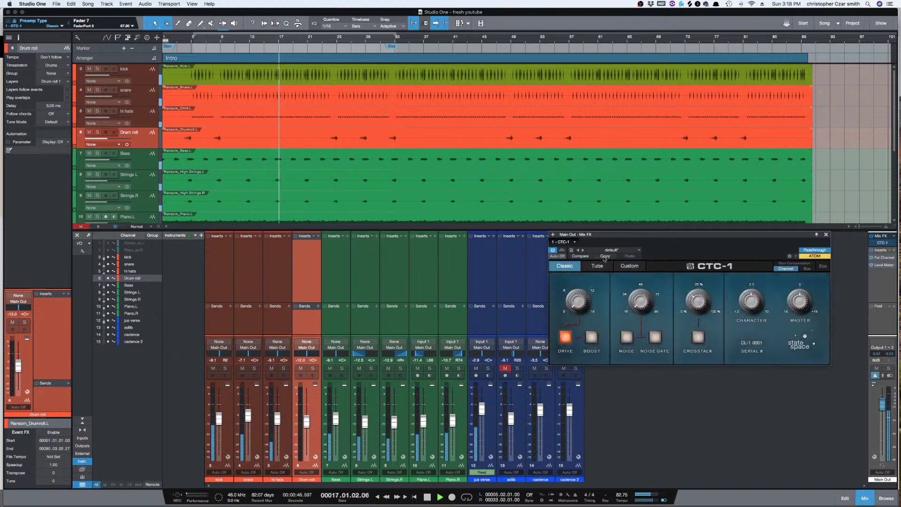
left_click(631, 266)
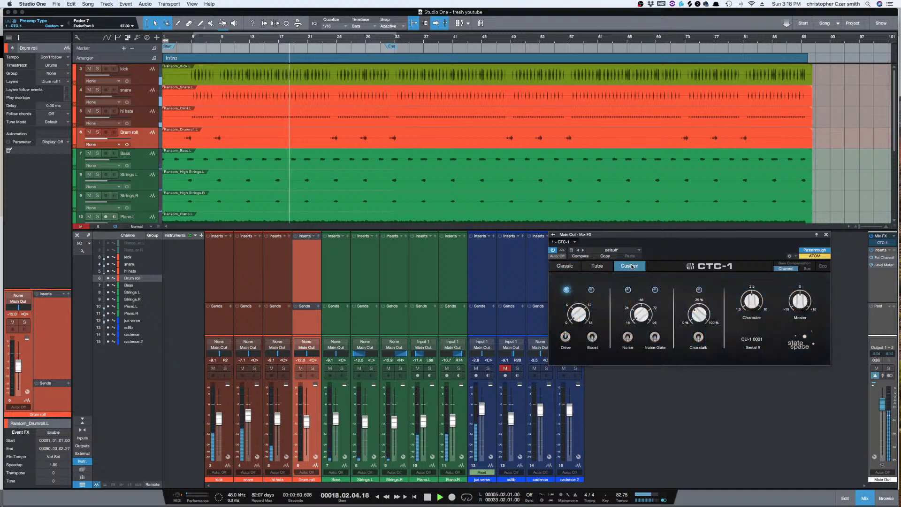
left_click(571, 267)
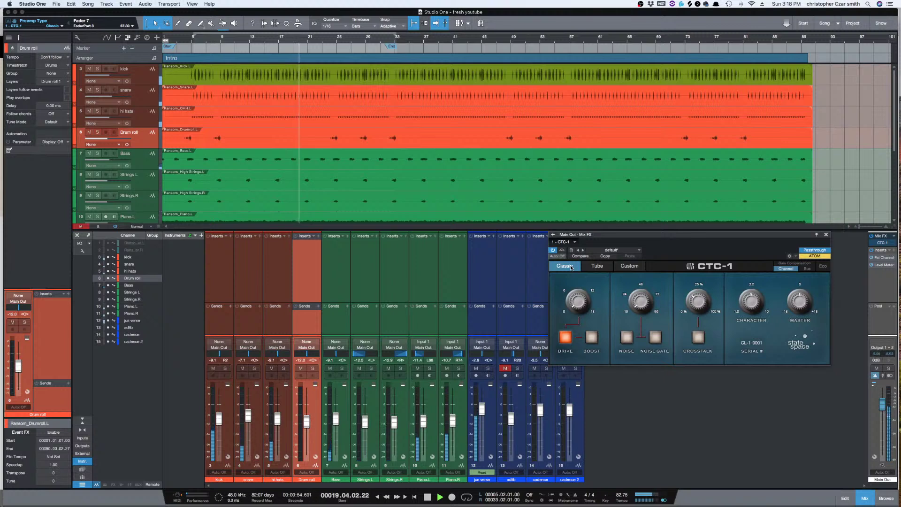
key("space")
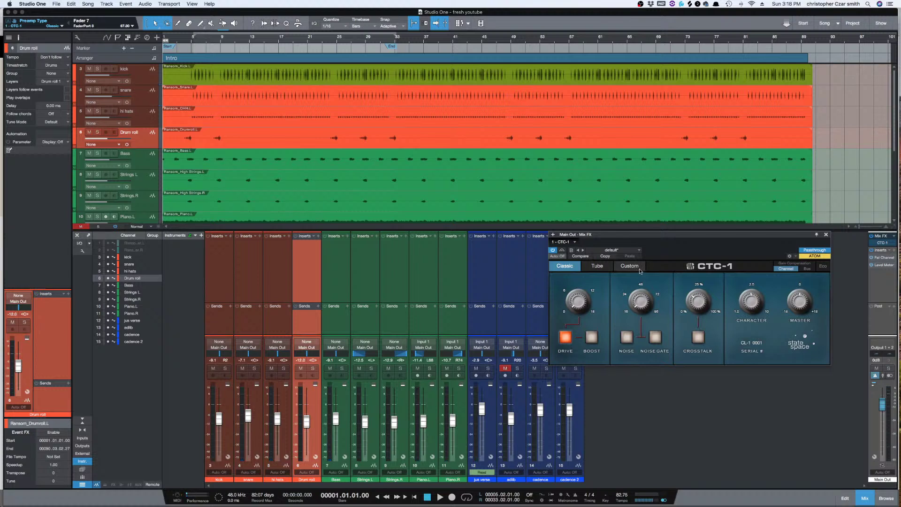
left_click(826, 234)
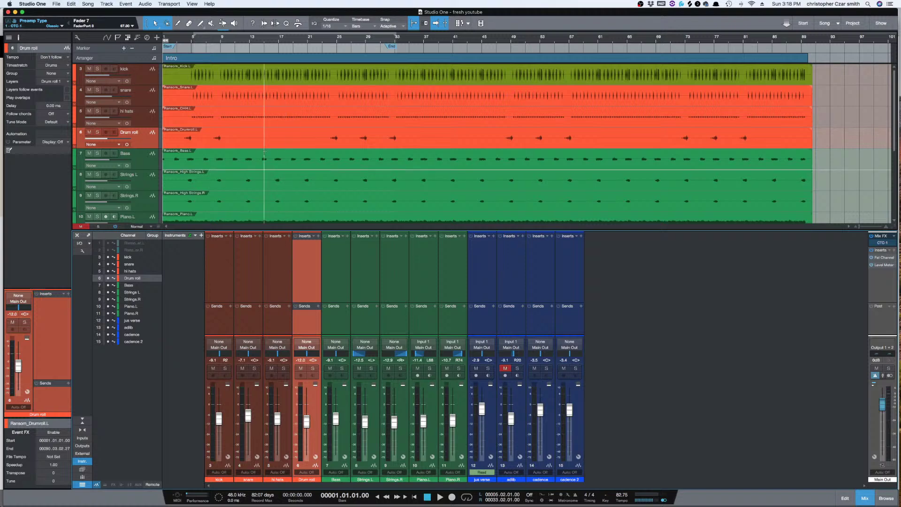
Step: Place the playhead around bar 3 before the first drum roll, enlarge the timeline there and start playback
left_click(138, 79)
left_click(146, 141, "shift")
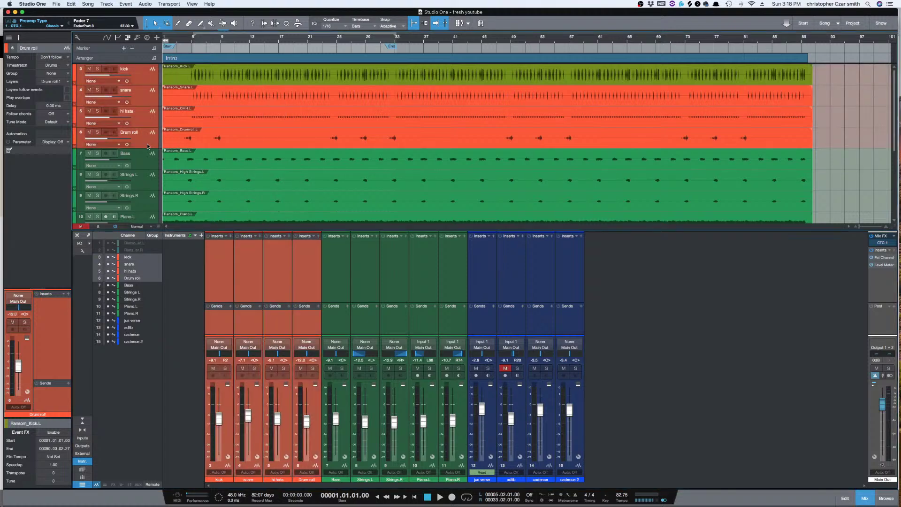
left_click(189, 136)
left_click(182, 137)
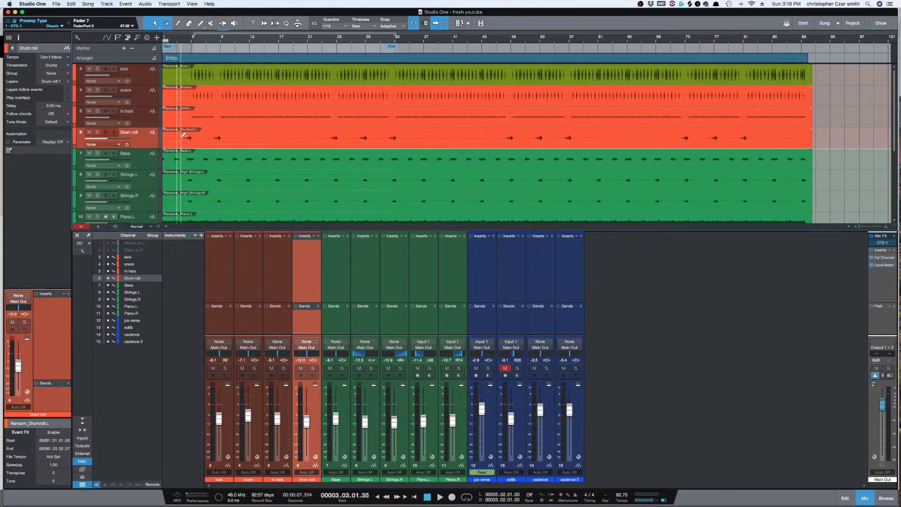
key("e")
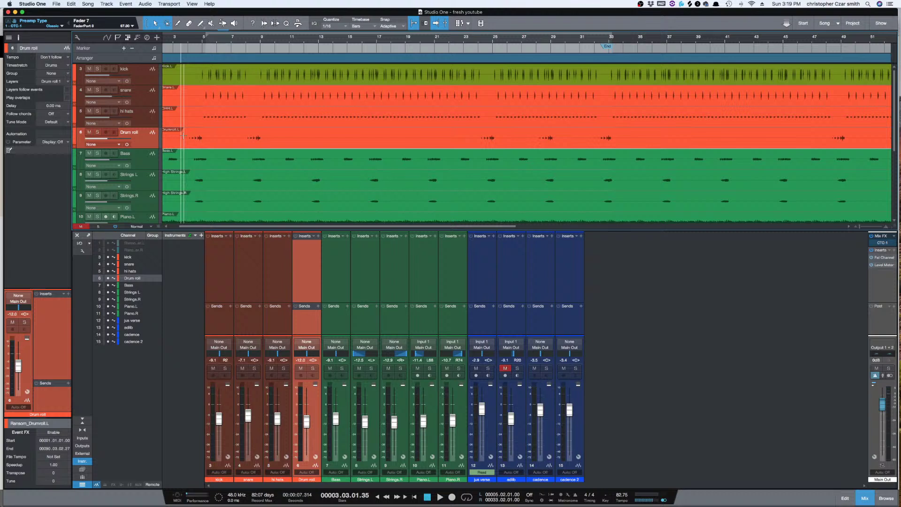
key("space")
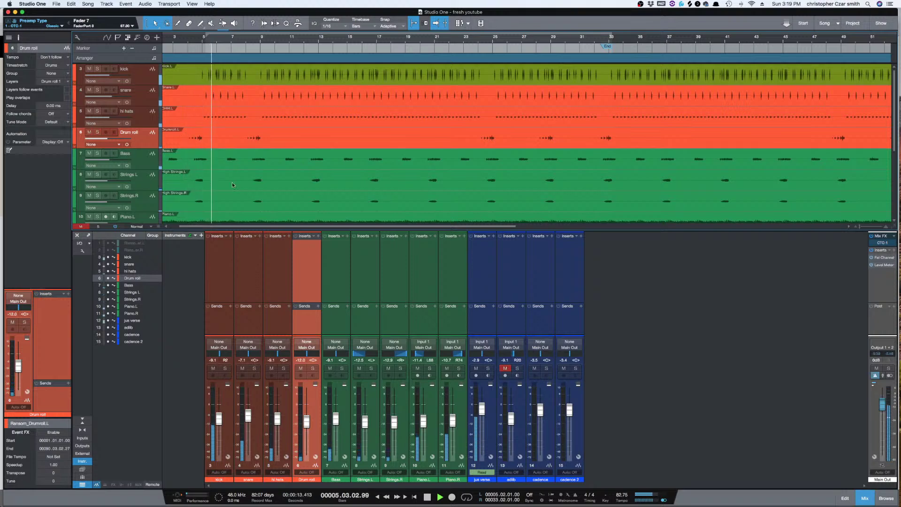
Step: Mute the jus verse track while the song keeps playing
scroll(117, 141, "down", 5)
left_click(89, 130)
scroll(209, 144, "up", 5)
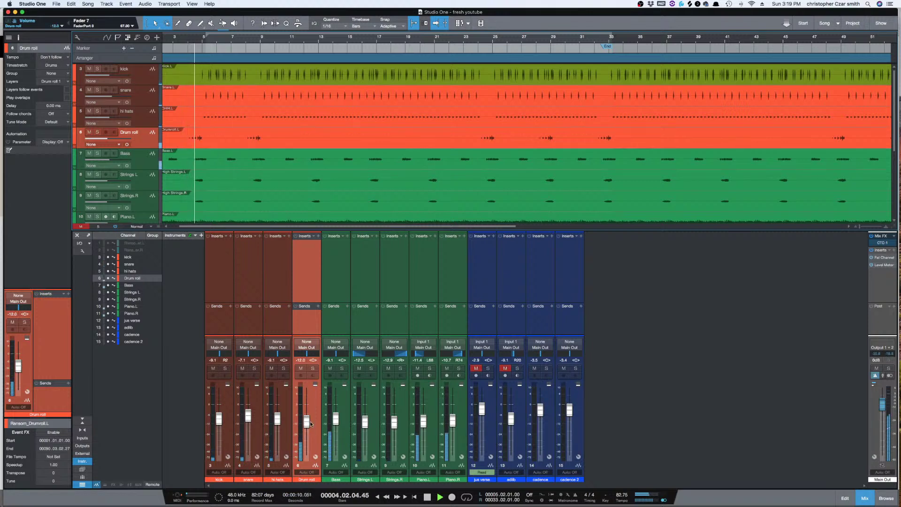
Step: Raise the Drum roll fader to about -4 dB and then reset it to 0 dB, replaying the passage after each change
left_click_drag(306, 421, 309, 411)
key("space")
key("space")
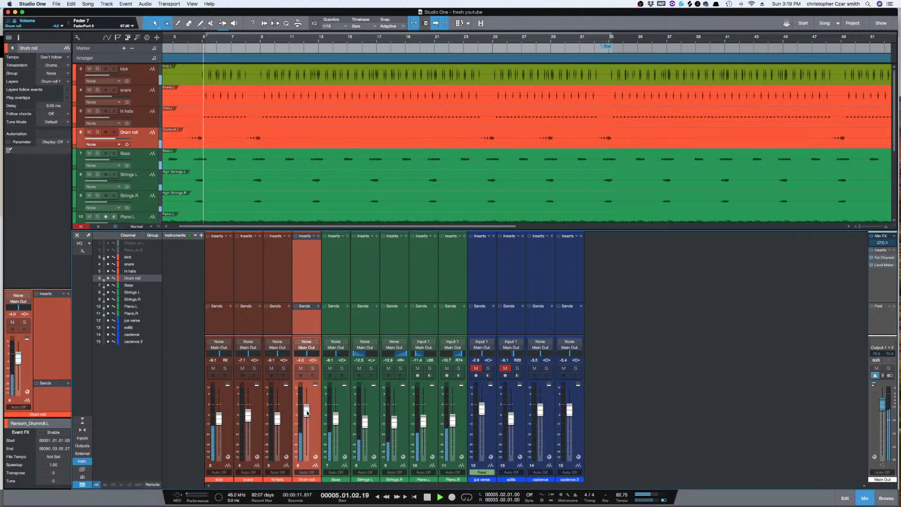
left_click(308, 412, "alt")
key("space")
key("space")
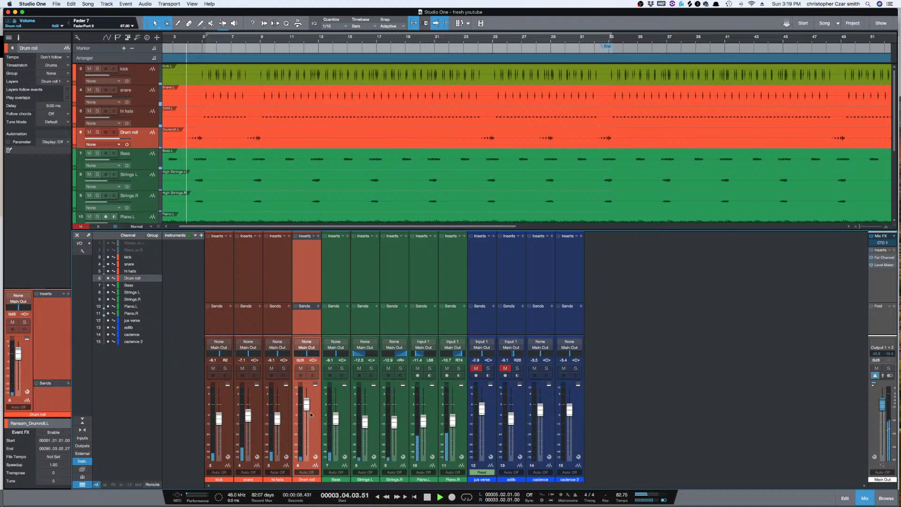
Step: Lower the Drum roll fader to about -4 dB and audition the passage around the first drum roll, ending with playback stopped
key("shift+e")
key("e")
key("e")
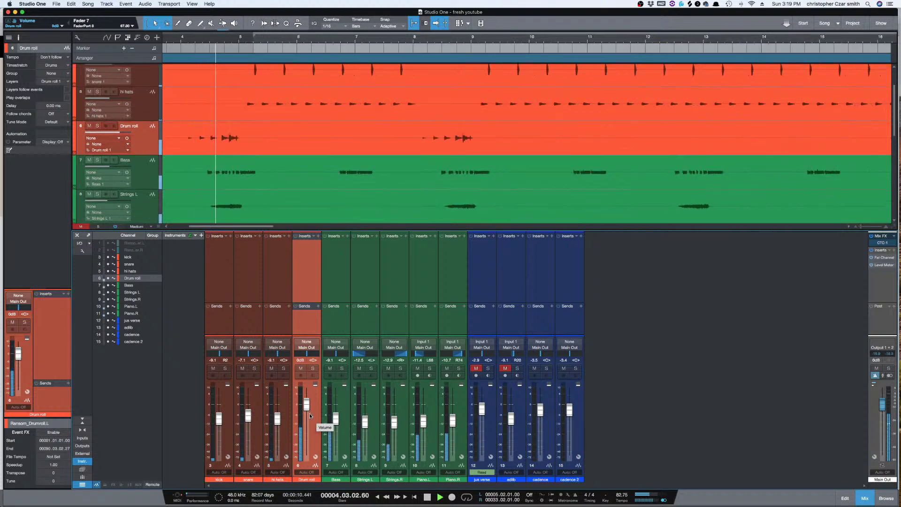
key("w")
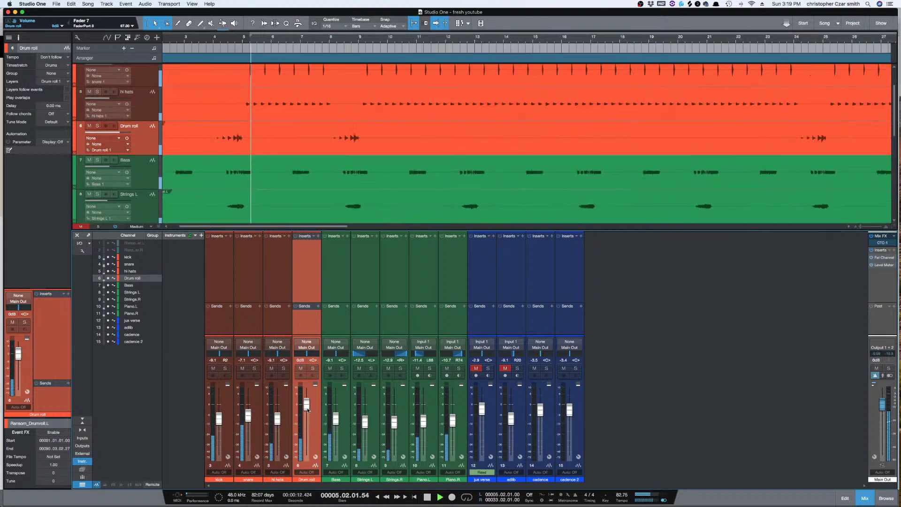
key("space")
left_click_drag(307, 408, 306, 413)
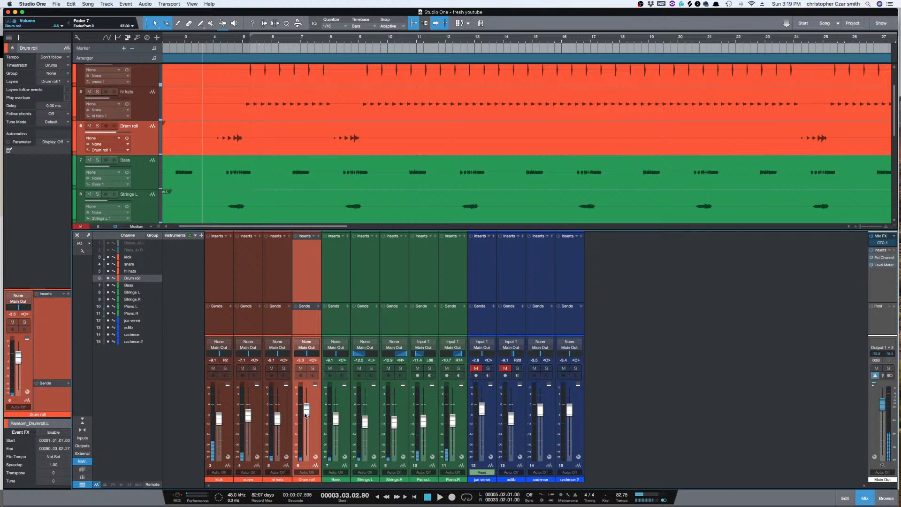
key("space")
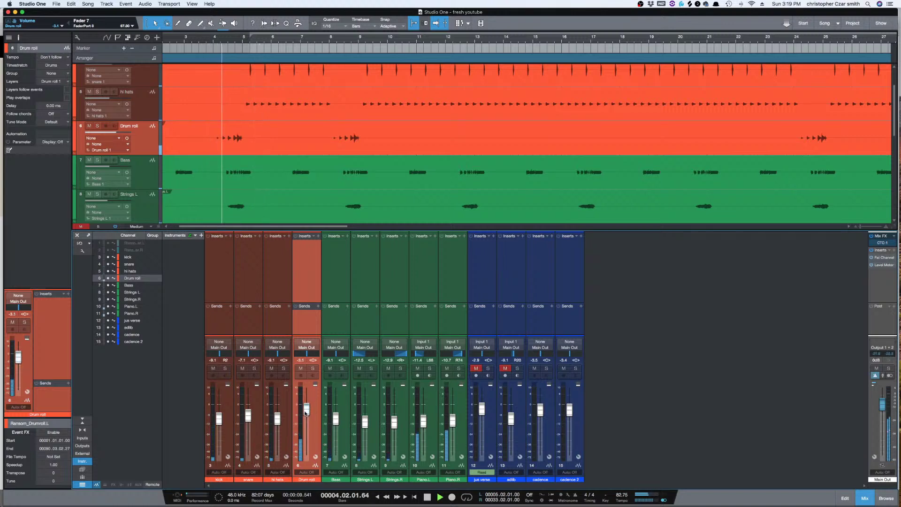
left_click_drag(305, 411, 305, 413)
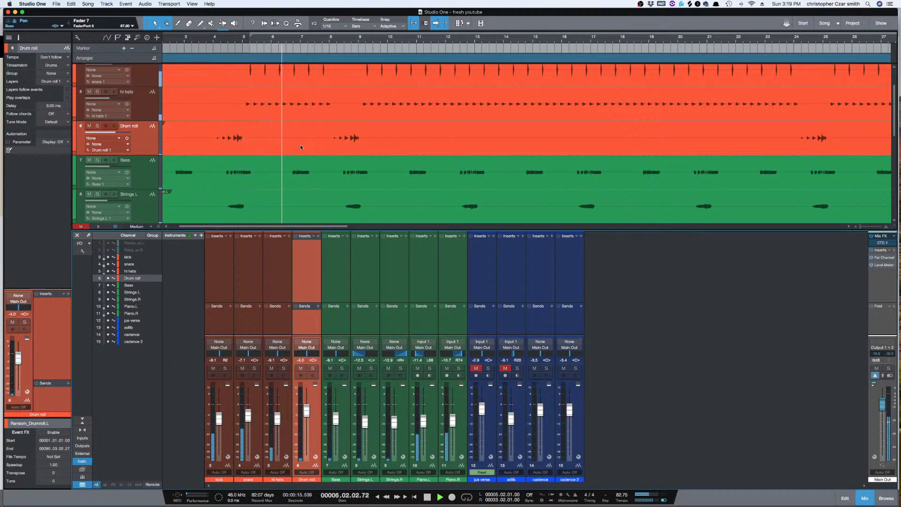
key("space")
key("space")
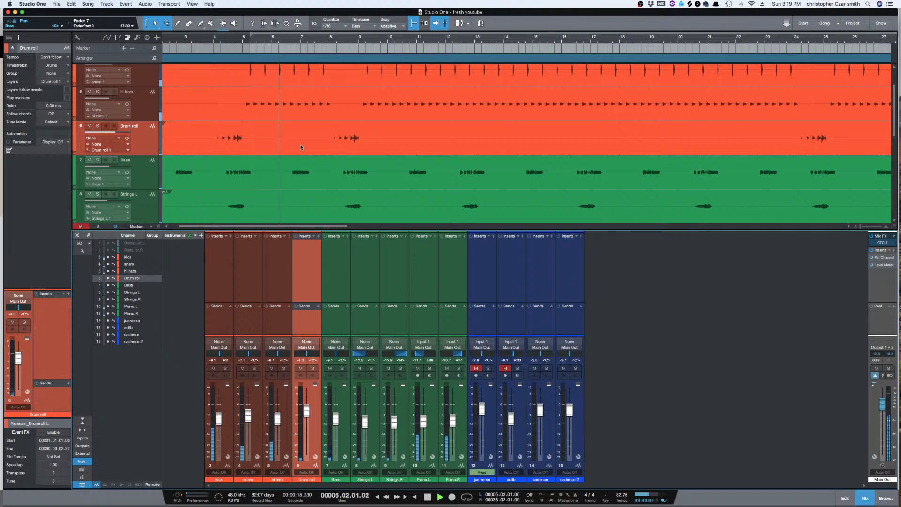
key("space")
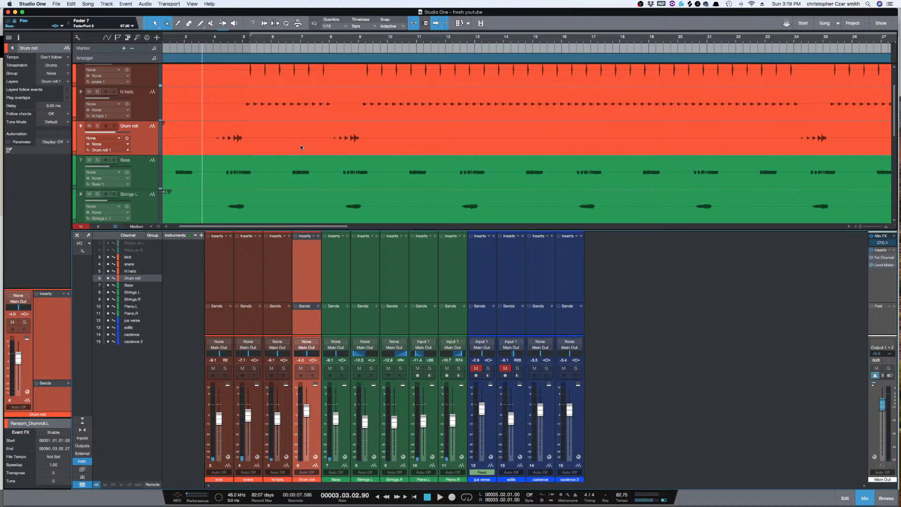
Step: Add a bus for the kick, snare, hi hats and Drum roll channels and name it "drum bus"
left_click(221, 276, "shift")
right_click(222, 277)
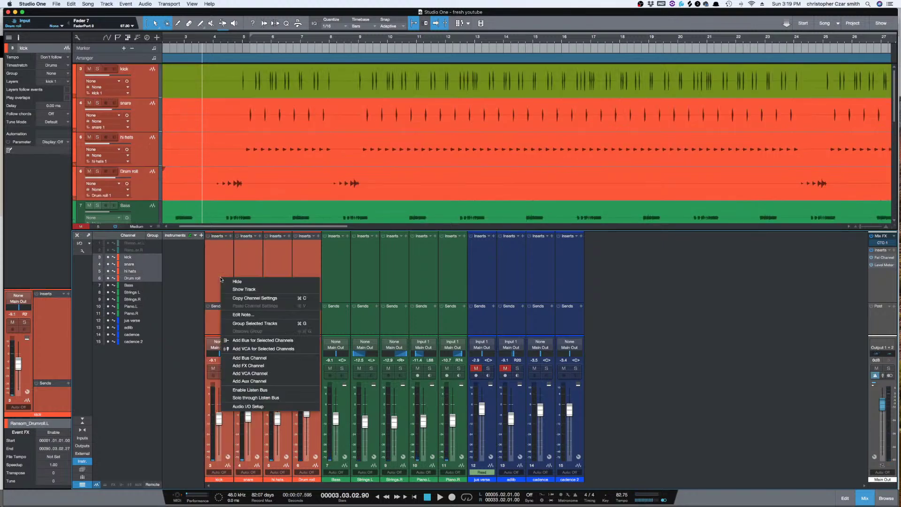
left_click(265, 340)
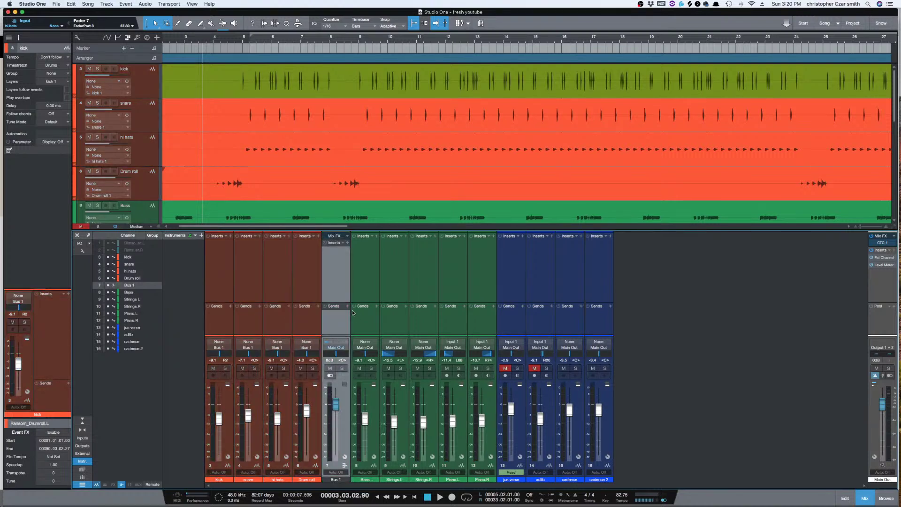
double_click(334, 479)
type("drum bus")
key("Return")
Step: Insert BABY Audio's ParallelAggressor on the drum bus, look over its controls and close the plug-in window
key("F5")
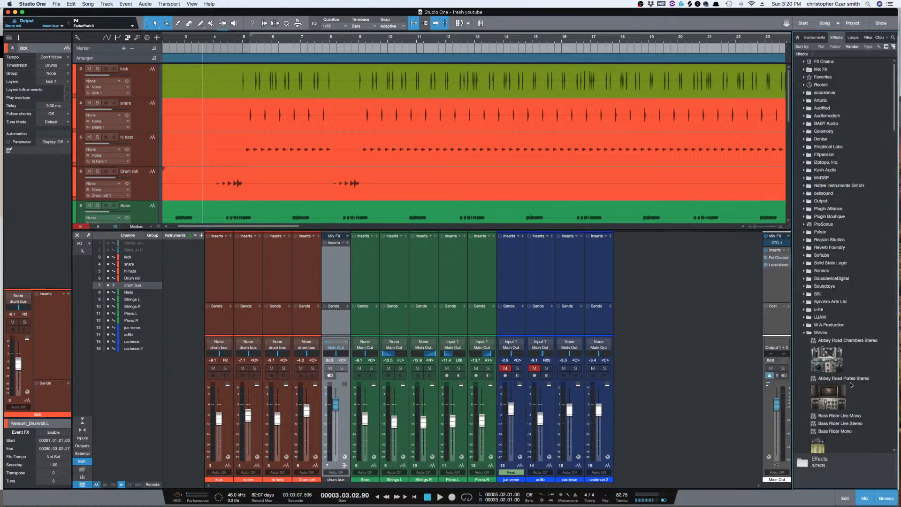
left_click(842, 334)
left_click(841, 333)
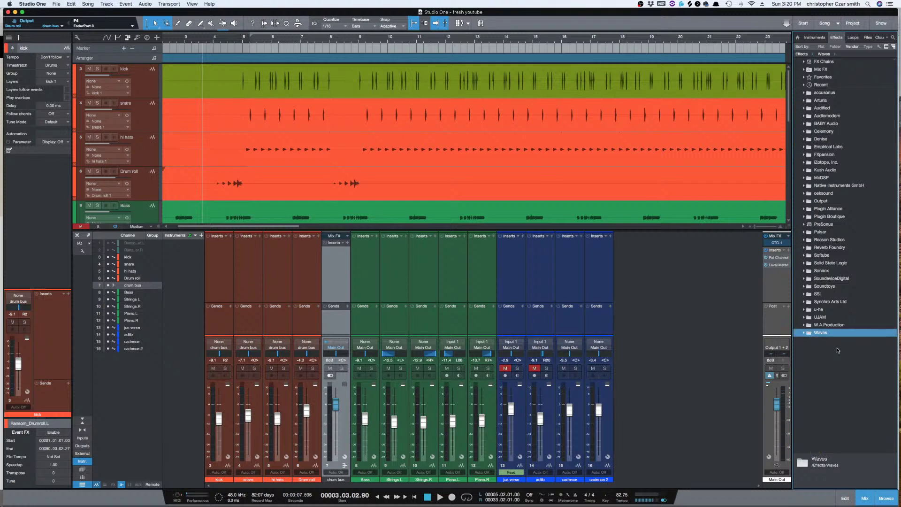
double_click(826, 124)
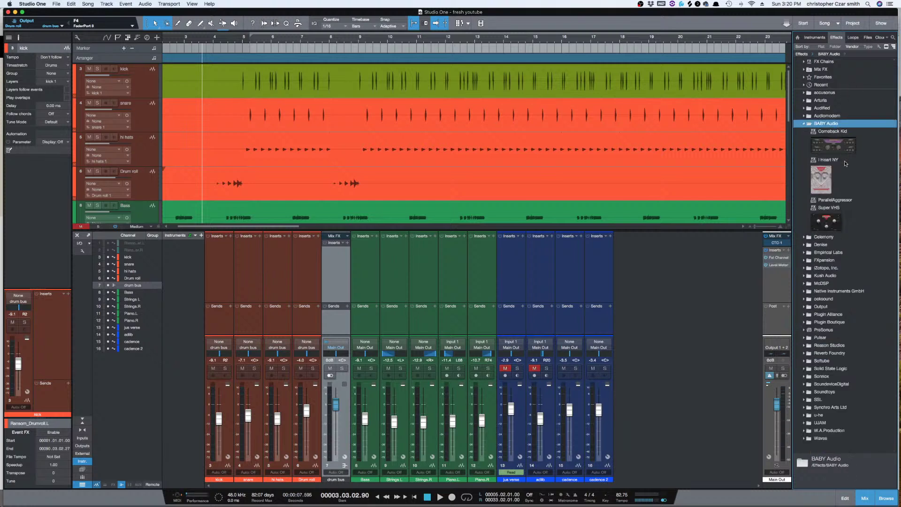
left_click(836, 201)
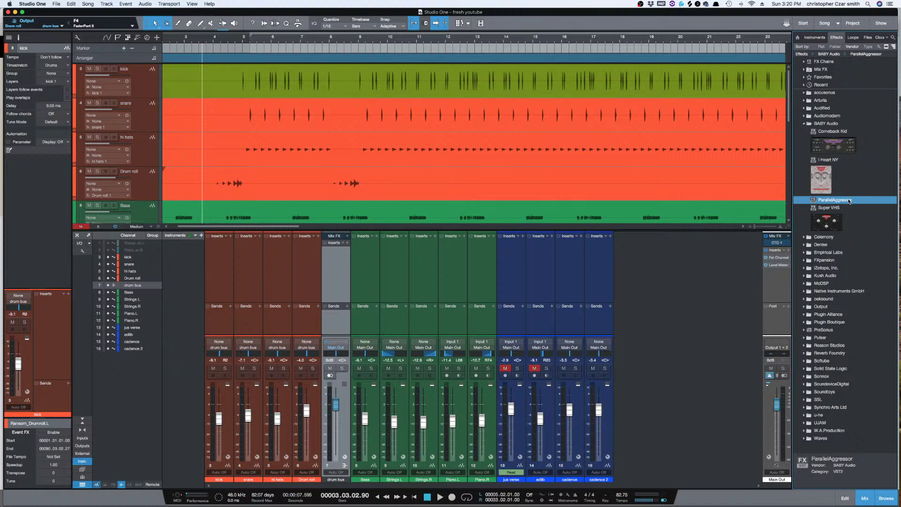
left_click_drag(849, 201, 336, 266)
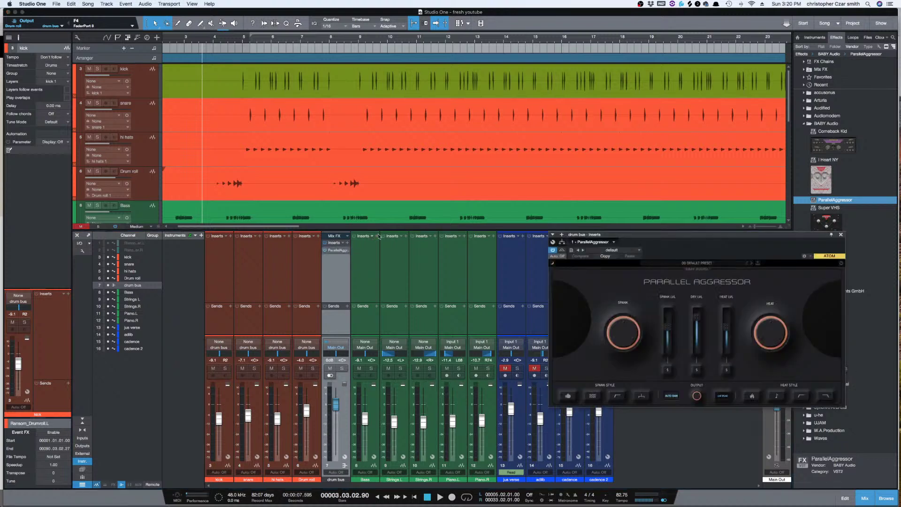
left_click_drag(675, 234, 633, 233)
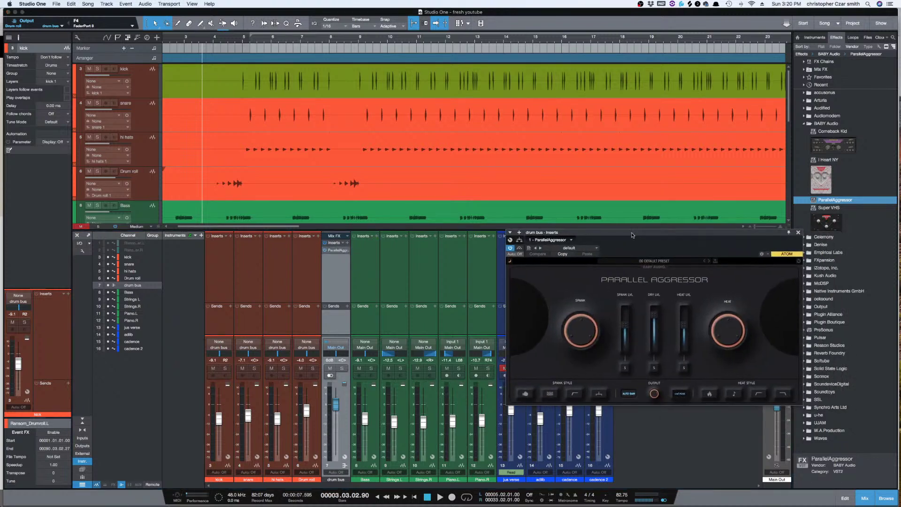
mouse_move(655, 347)
left_click(799, 233)
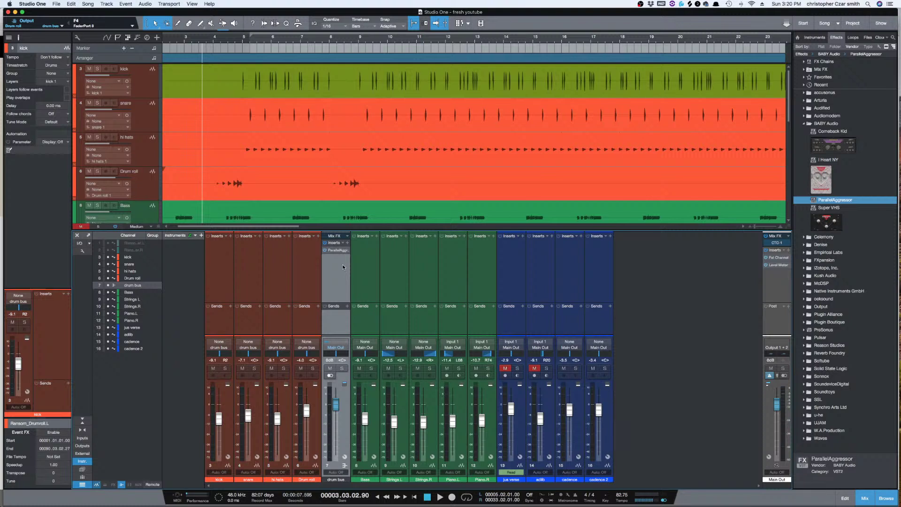
Step: Select the kick's range from bar 4 to bar 9 beat 2, set the loop to that range and turn looping on
left_click(216, 282)
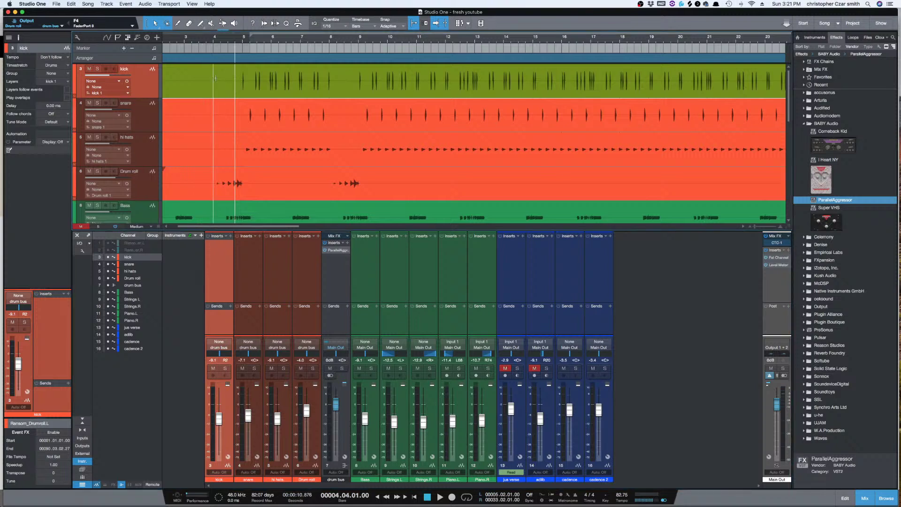
left_click(213, 73)
left_click_drag(213, 73, 366, 78)
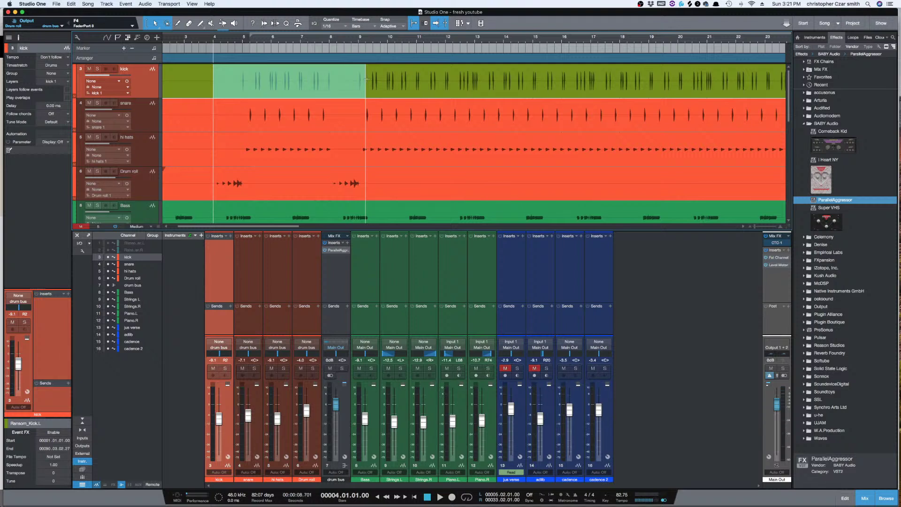
key("p")
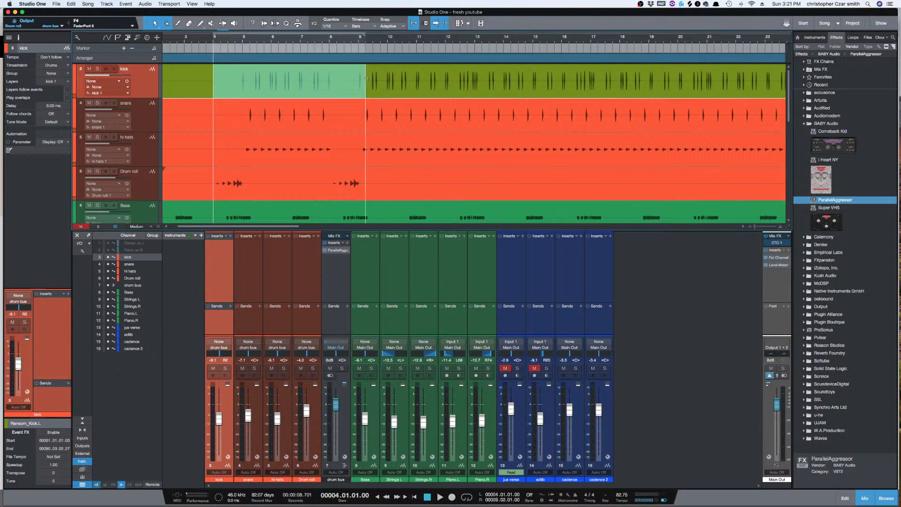
key("slash")
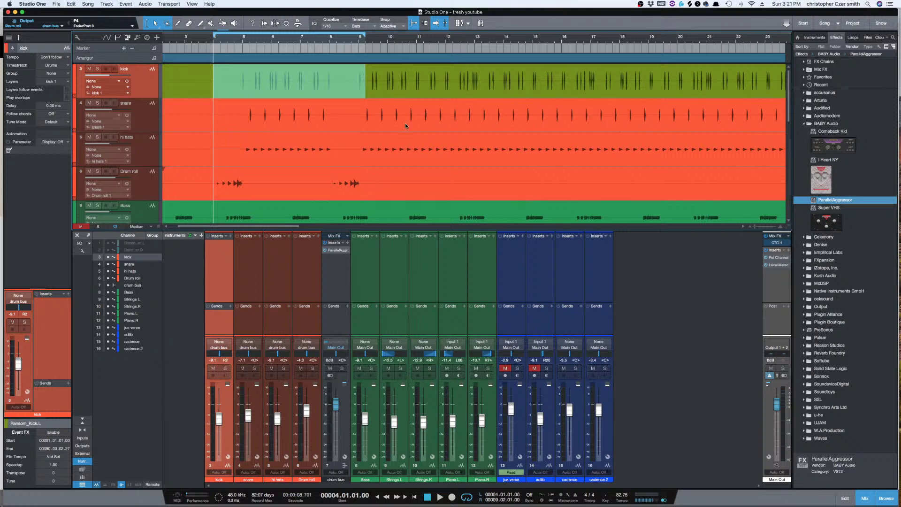
Step: Open the Level Meter on the Main Out and start playing the loop from bar 4
left_click(781, 266)
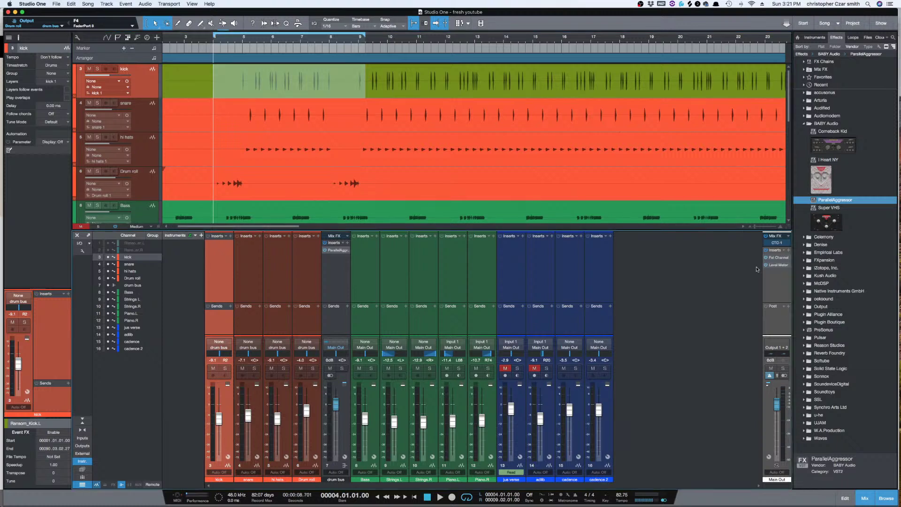
left_click(780, 264)
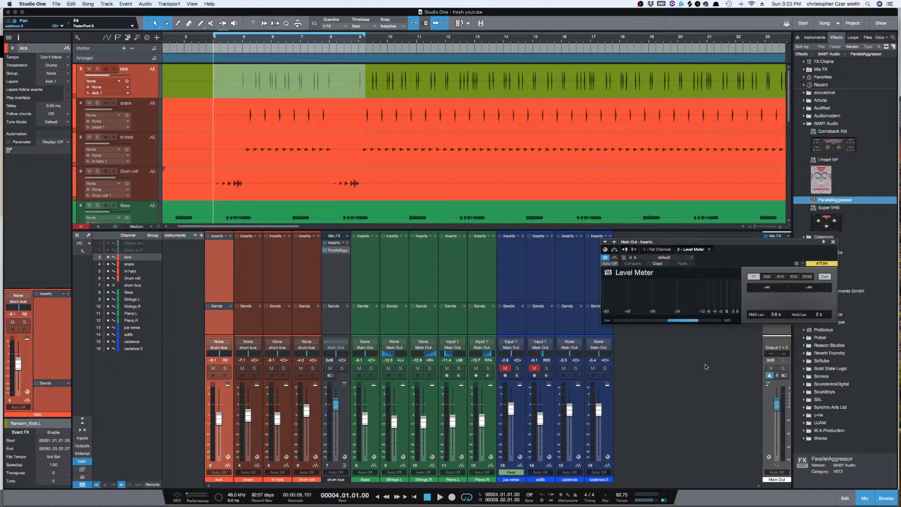
key("space")
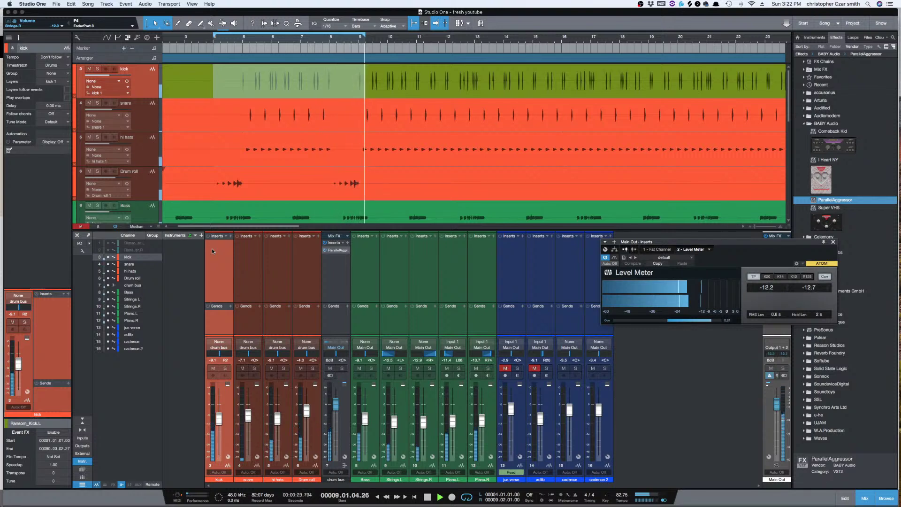
Step: Raise the hi hats fader to about -6 dB during playback and stop the loop
left_click_drag(277, 421, 277, 412)
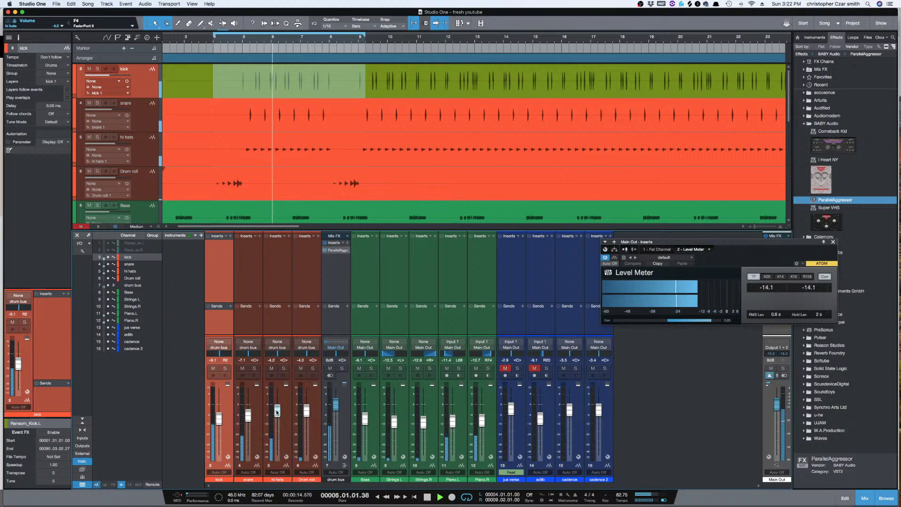
left_click_drag(277, 412, 277, 416)
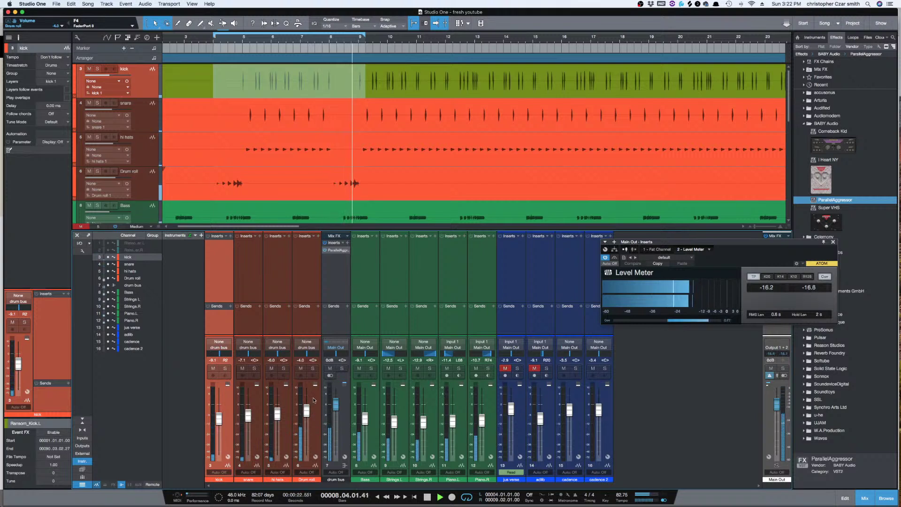
key("space")
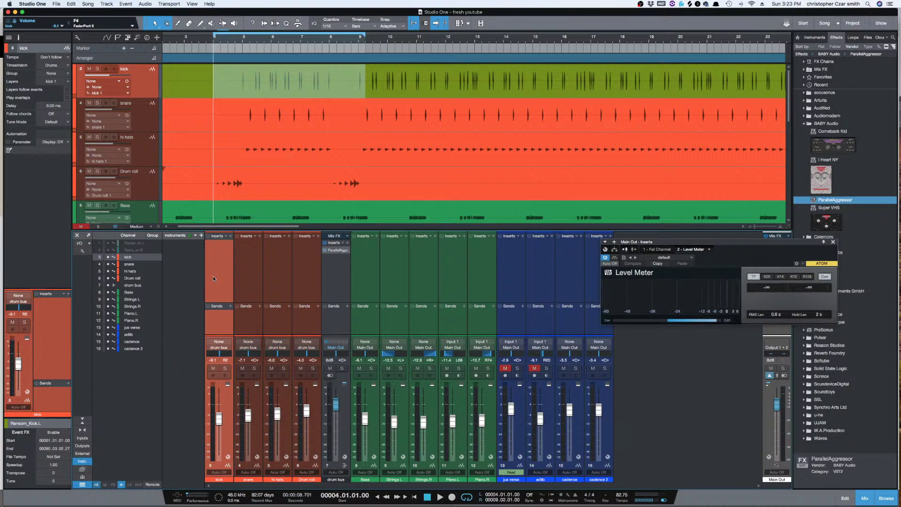
Step: Insert the Maag EQ2 plug-in on the kick channel and move its window over the middle of the mixer
left_click(231, 236)
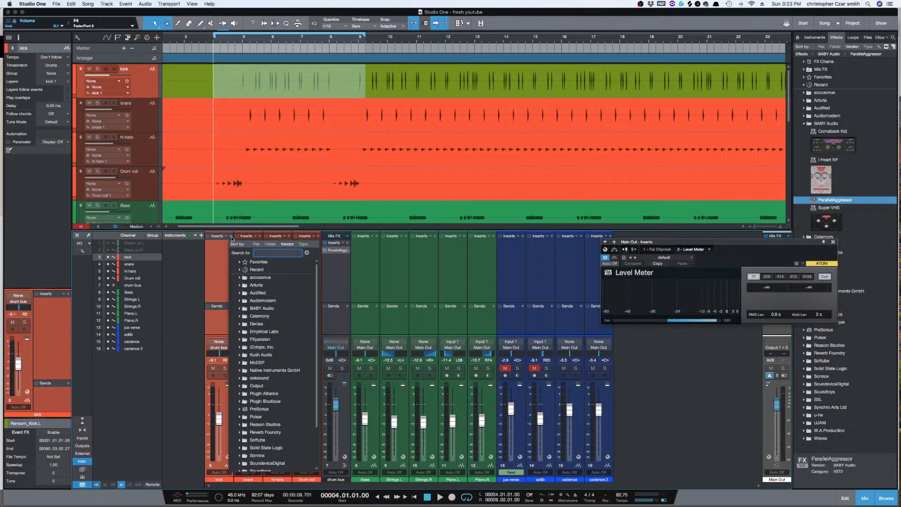
type("maag")
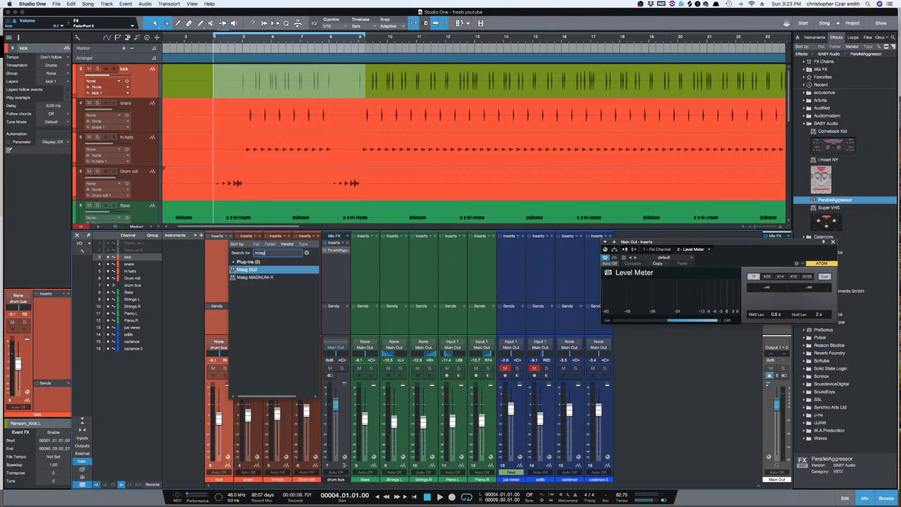
left_click(255, 270)
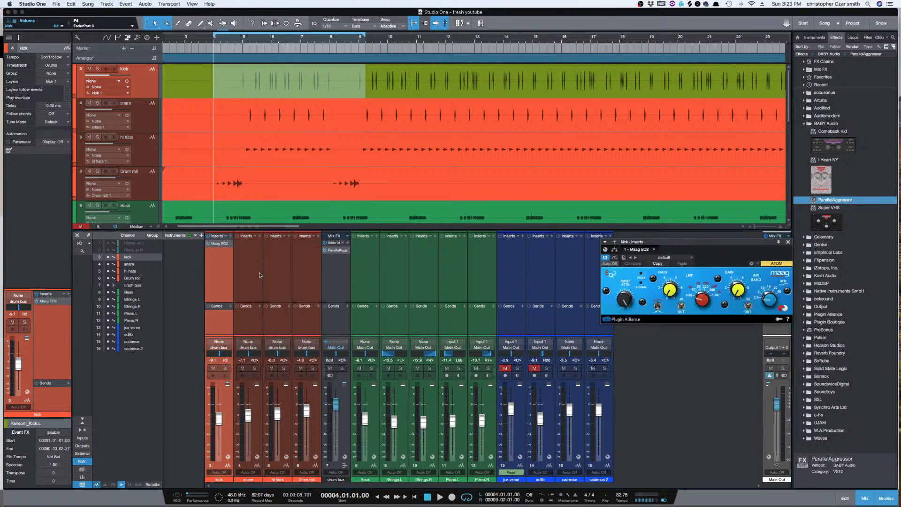
left_click_drag(657, 243, 327, 275)
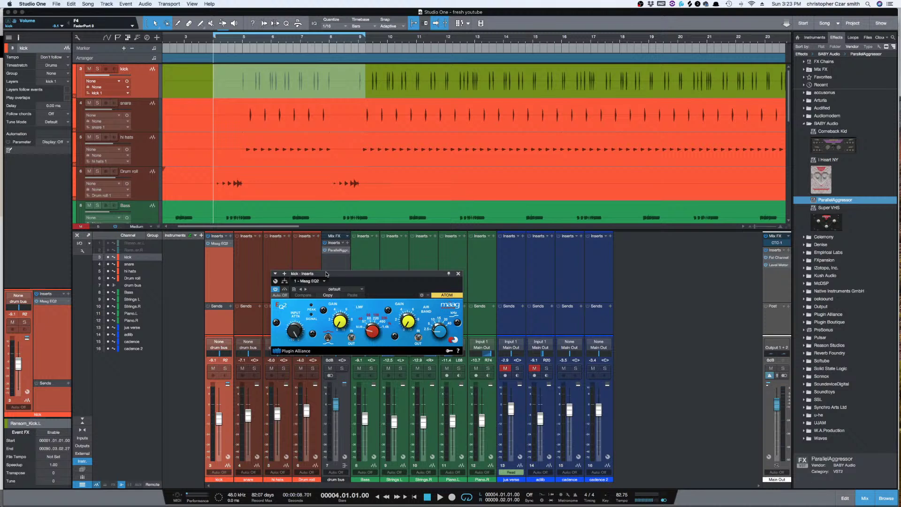
Step: Play the loop, set the kick EQ's LMF gain to about 5 and input attenuation to about -1.2, and compare with bypass
key("space")
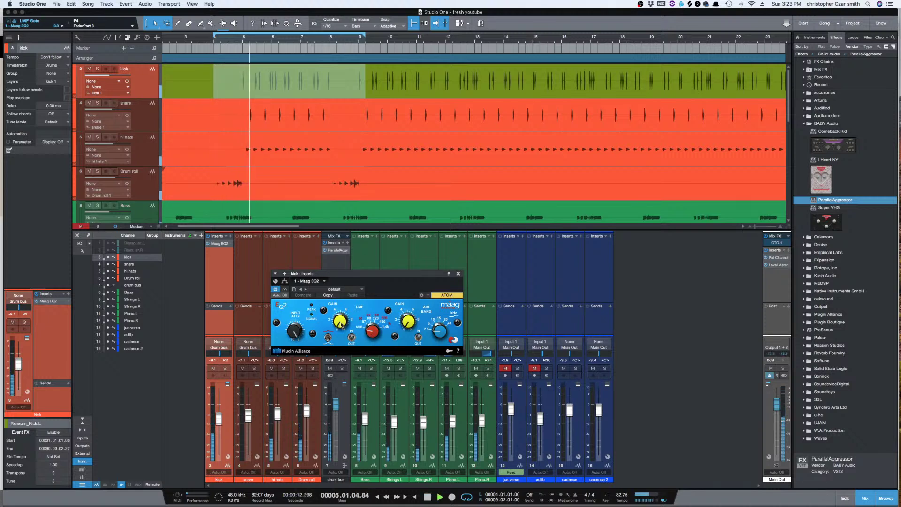
left_click_drag(342, 325, 337, 289)
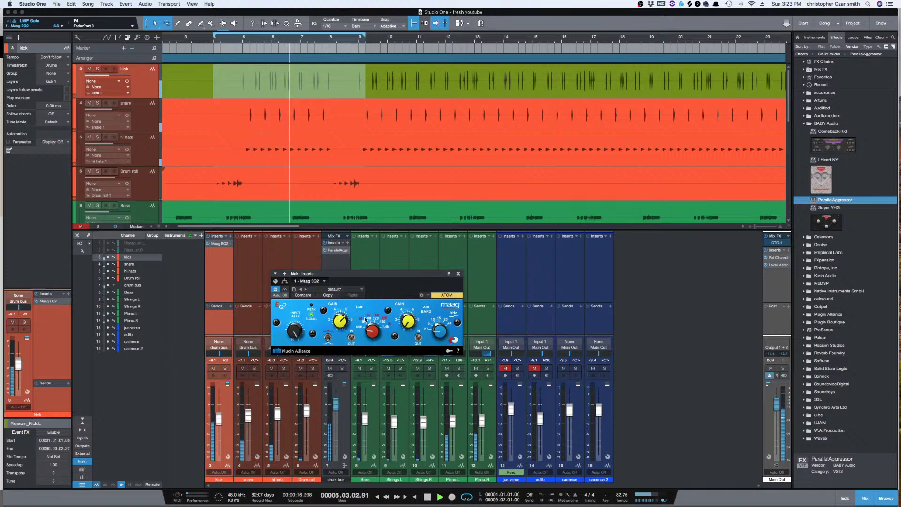
left_click_drag(340, 324, 296, 343)
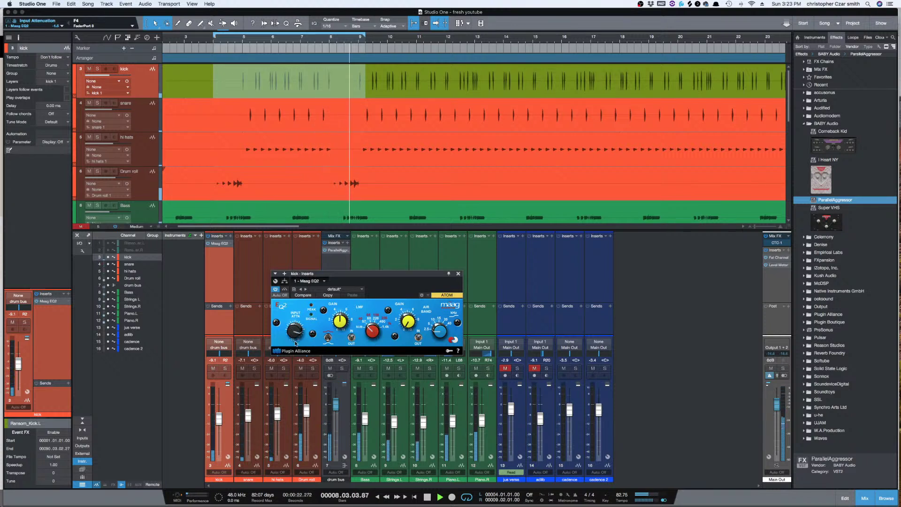
left_click(374, 333)
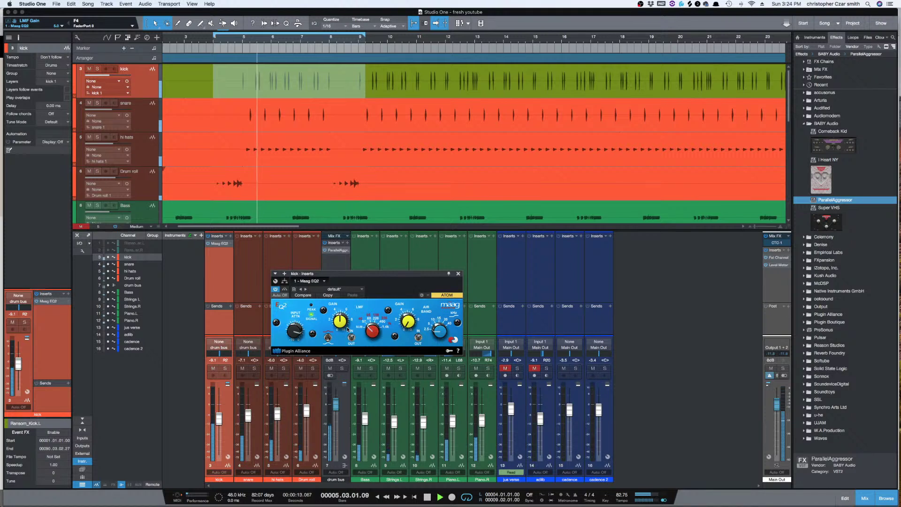
left_click(285, 289)
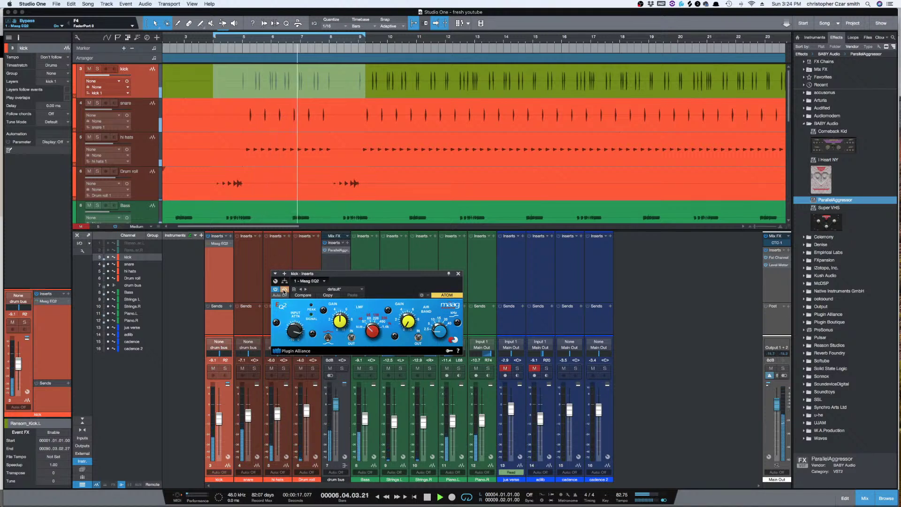
left_click(284, 289)
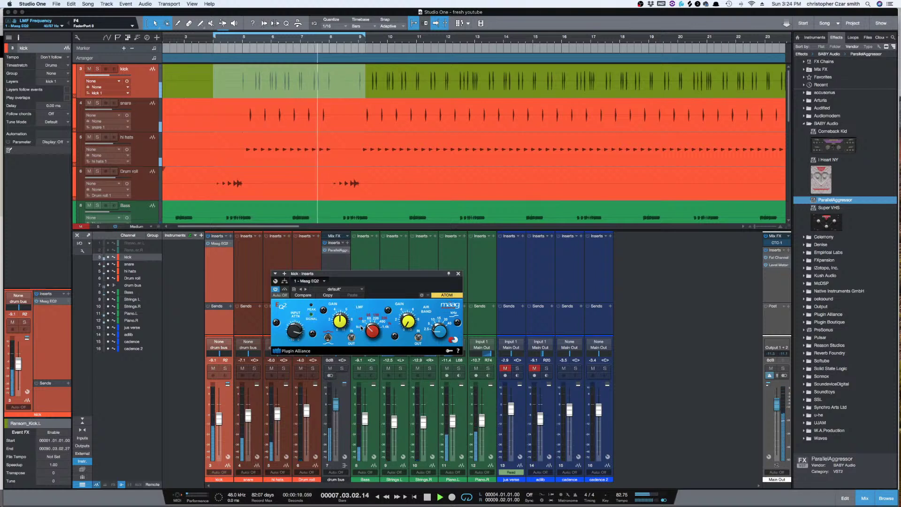
Step: Try other LMF frequencies and gains on the kick EQ, settle on 40/57 Hz with about 5 gain, and stop playback
left_click(360, 324)
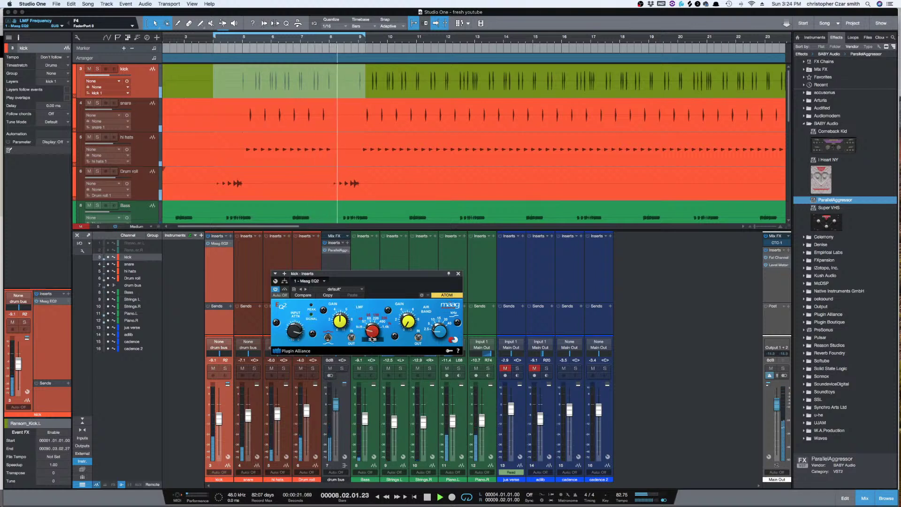
left_click_drag(371, 343, 375, 329)
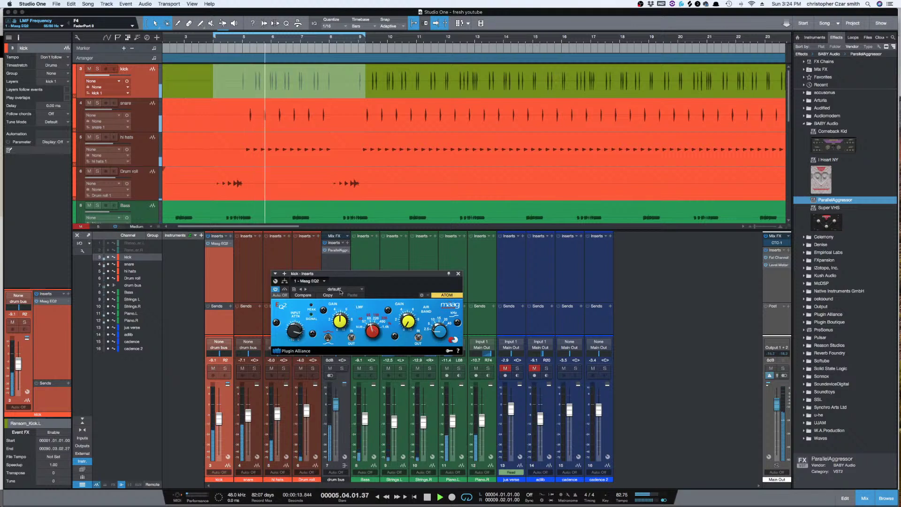
left_click_drag(340, 322, 338, 328)
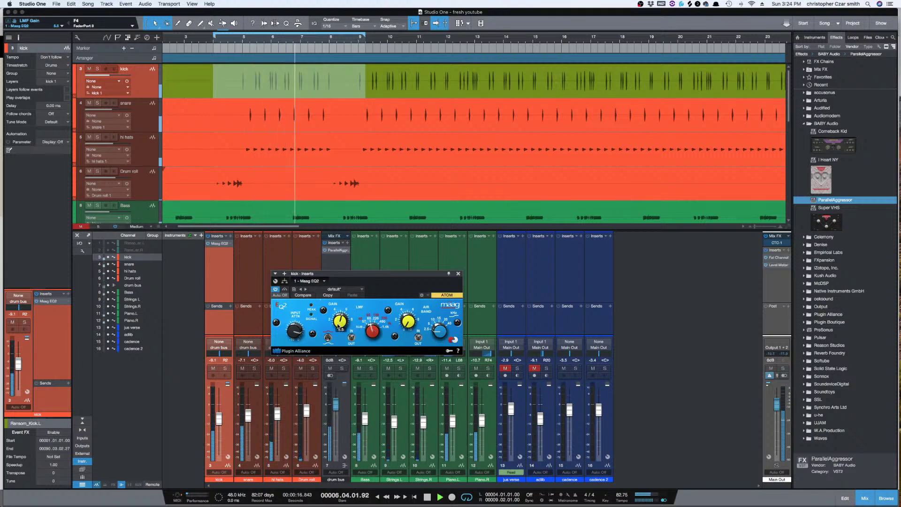
left_click(375, 334)
left_click_drag(375, 335, 375, 339)
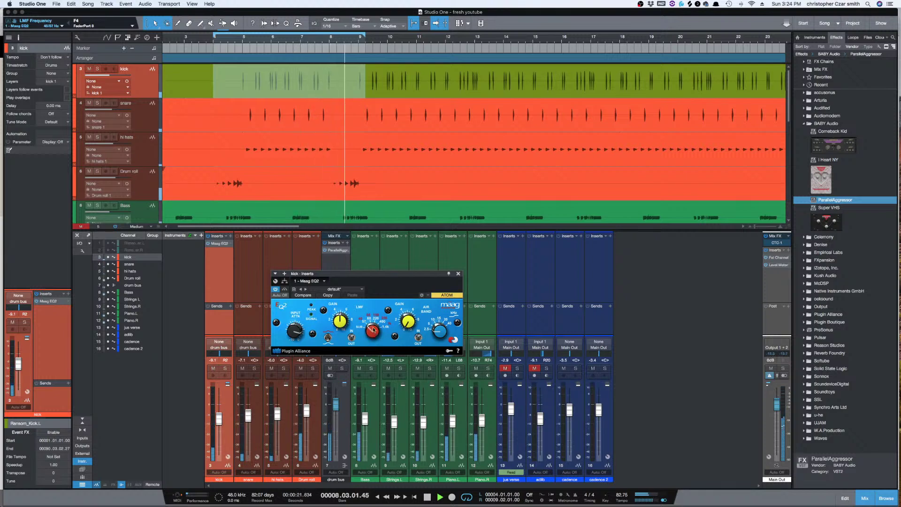
key("space")
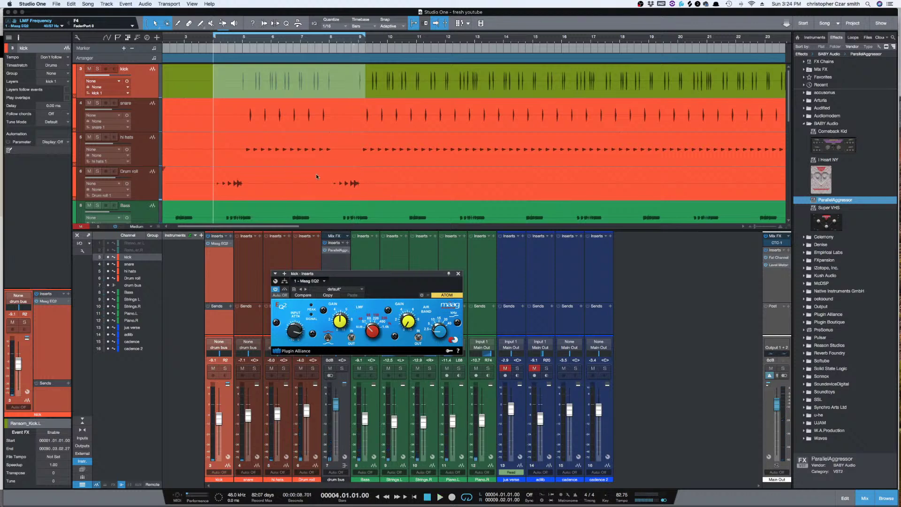
Step: Select the Bass track and solo it while the loop plays
scroll(316, 173, "down", 5)
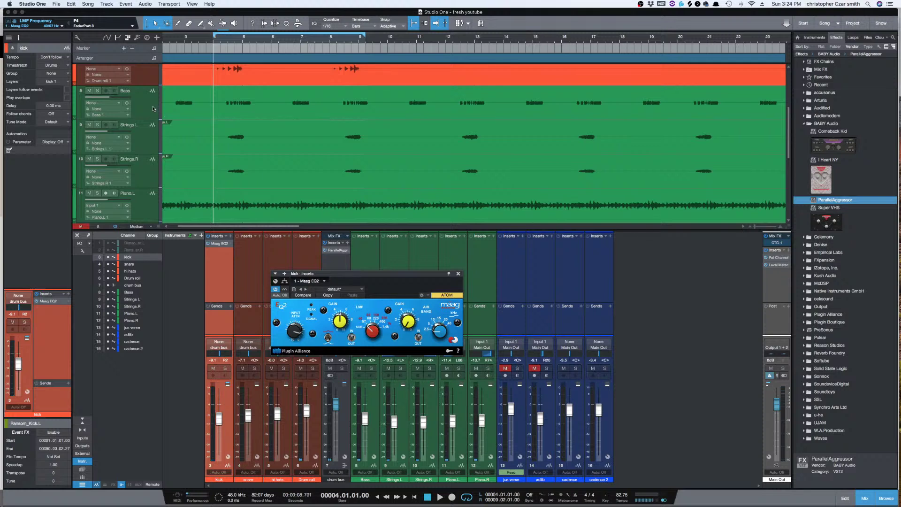
left_click(153, 109)
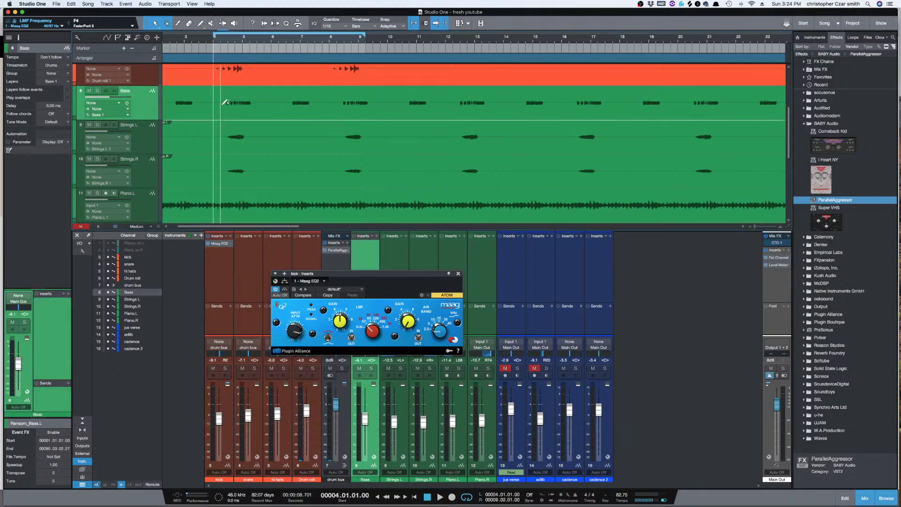
key("space")
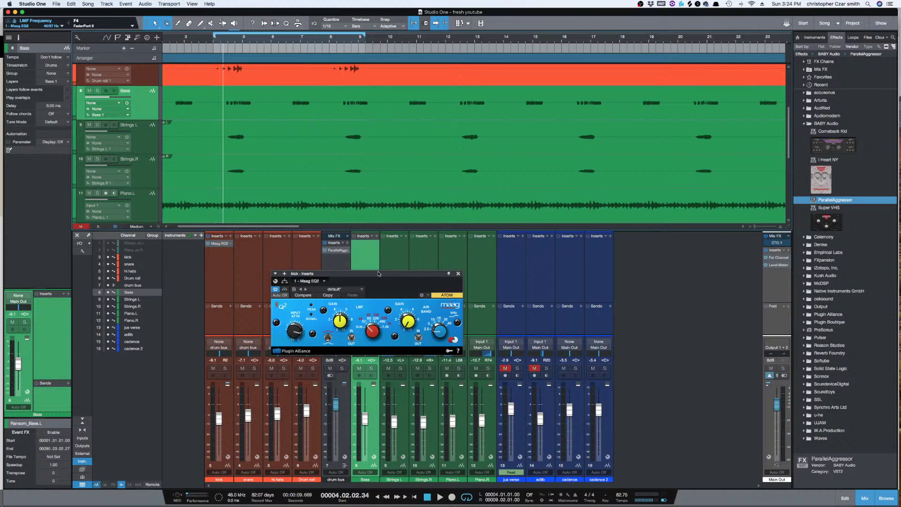
key("space")
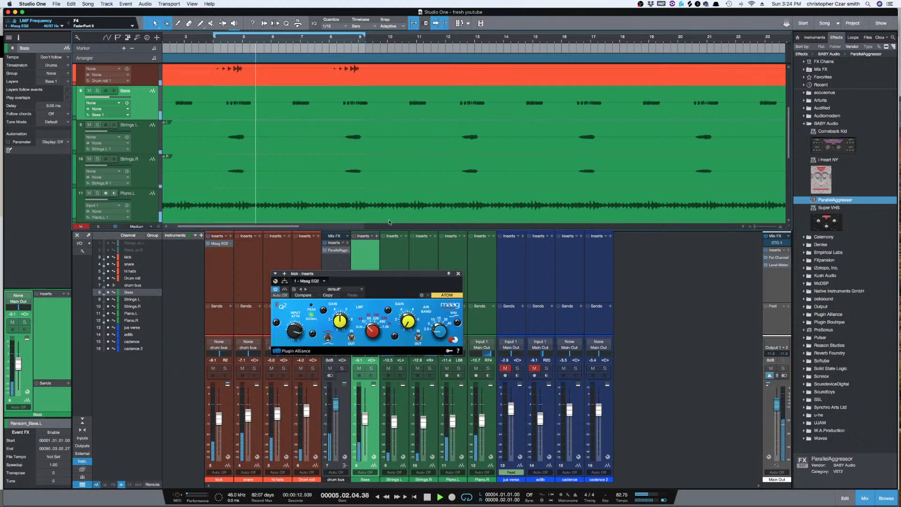
left_click(219, 107, "super")
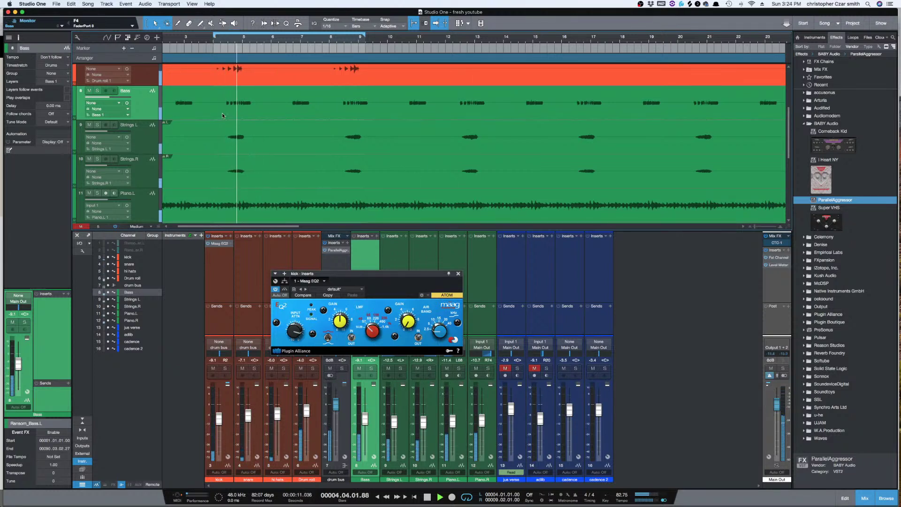
left_click(97, 91)
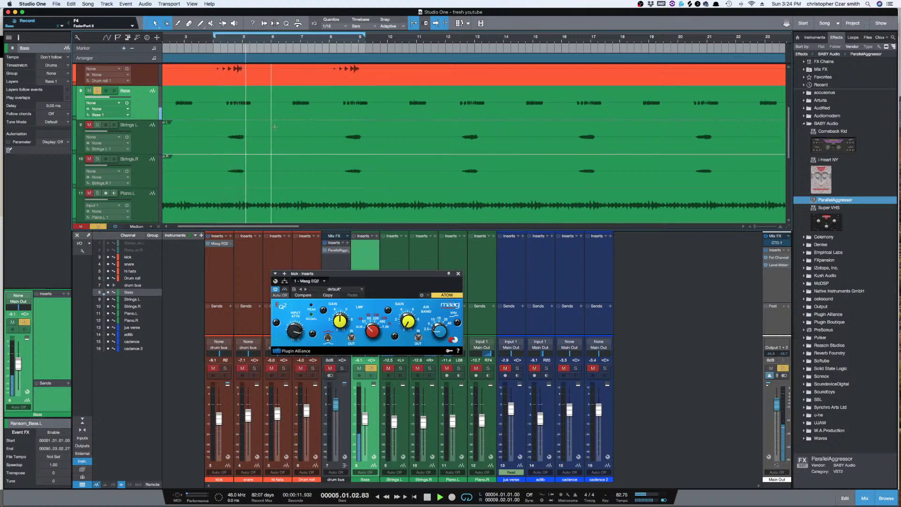
Step: Raise the Bass fader to 0 dB while auditioning it, and turn off its solo with playback stopped
key("space")
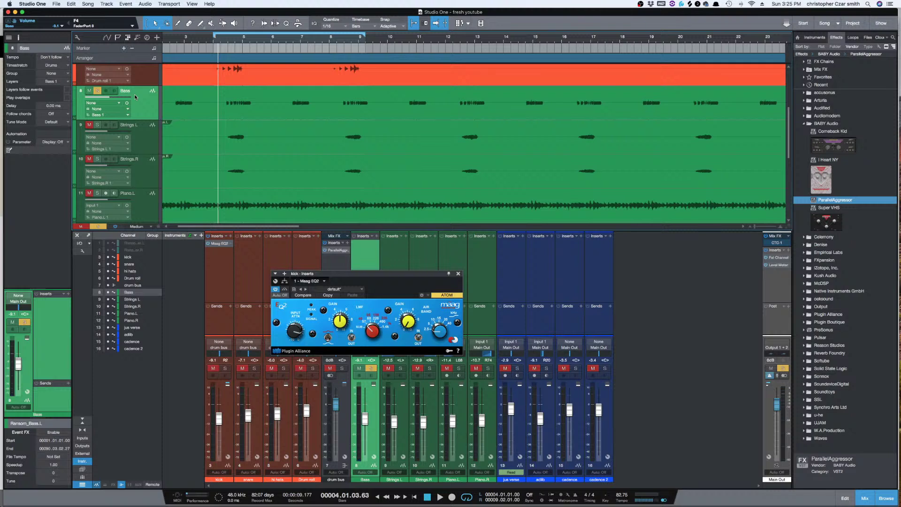
key("space")
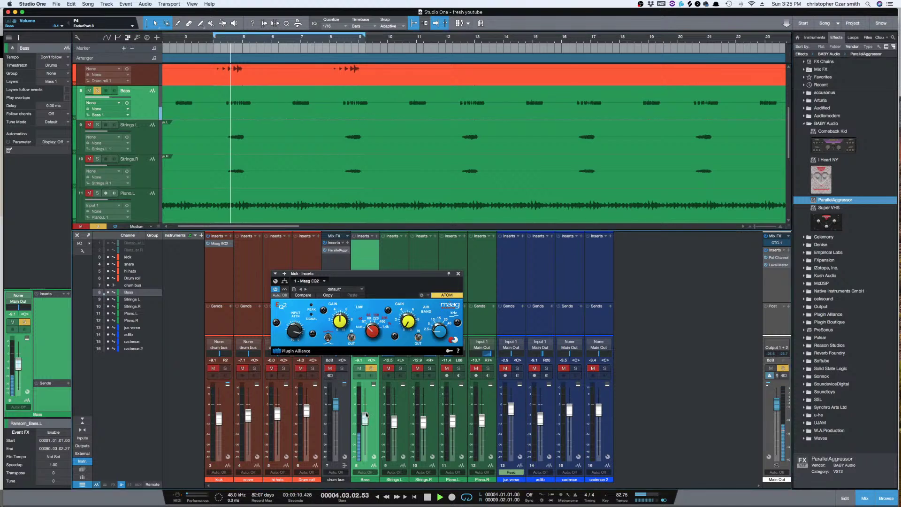
left_click_drag(367, 415, 367, 405)
key("space")
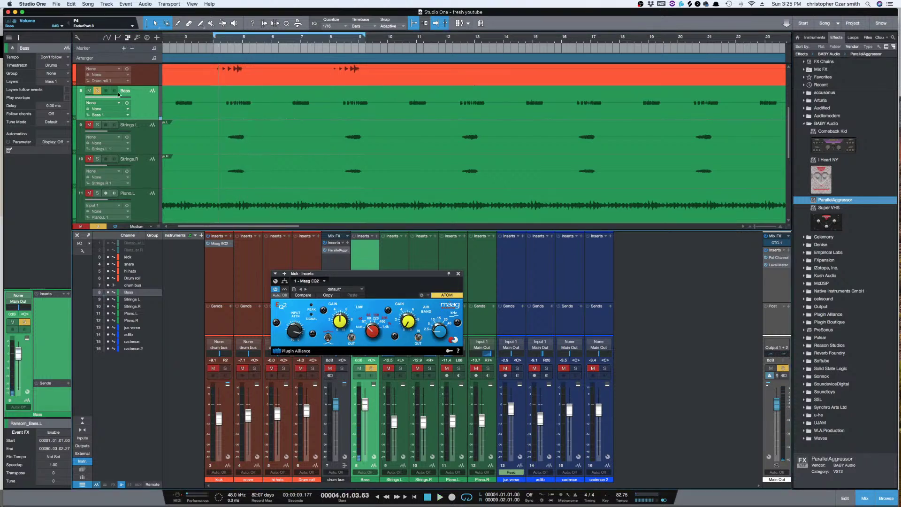
left_click(97, 90)
key("space")
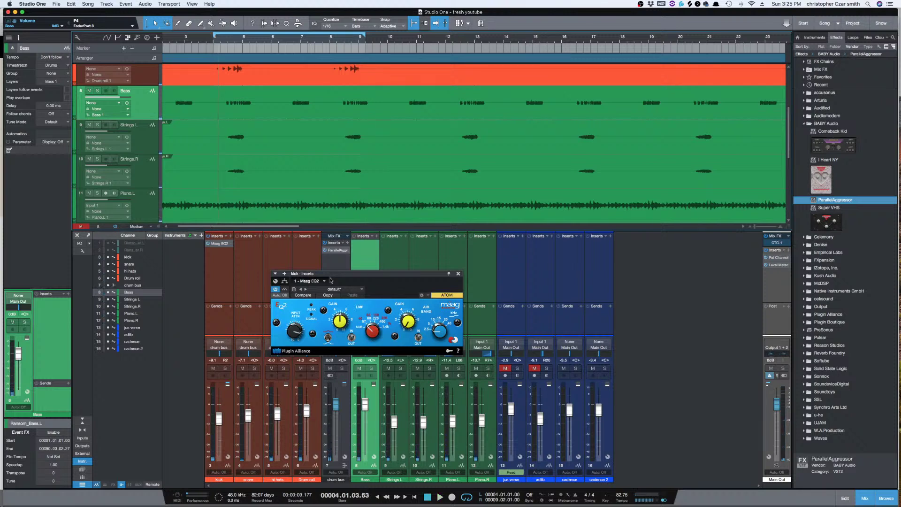
Step: Close the kick's EQ window and insert the Submarine Mono plug-in on the Bass channel
left_click(459, 274)
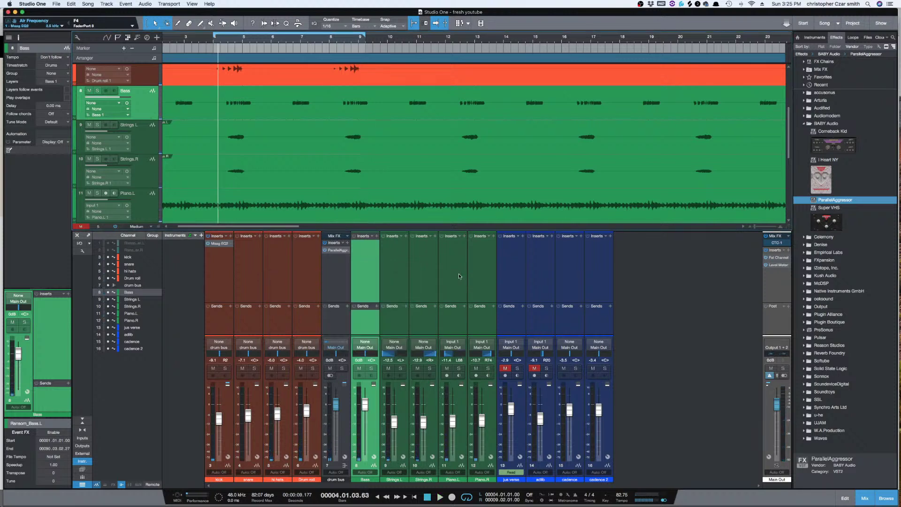
left_click(377, 236)
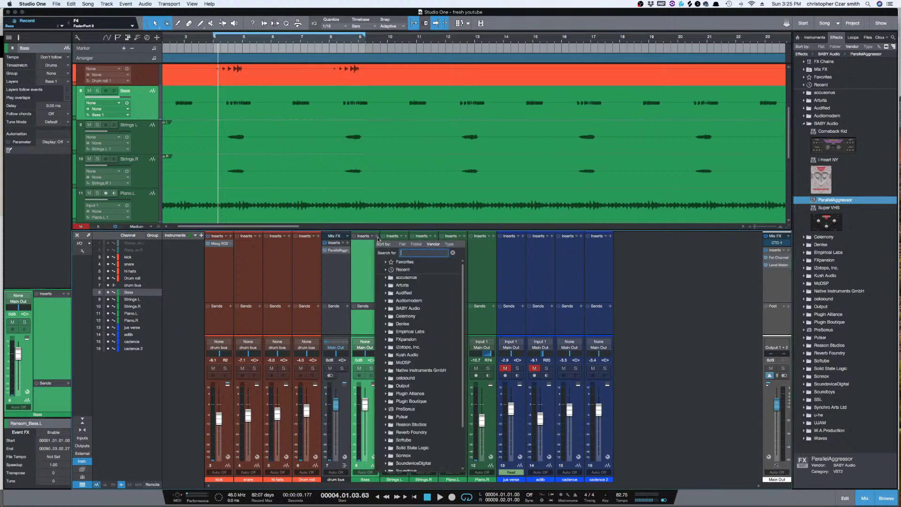
type("sub")
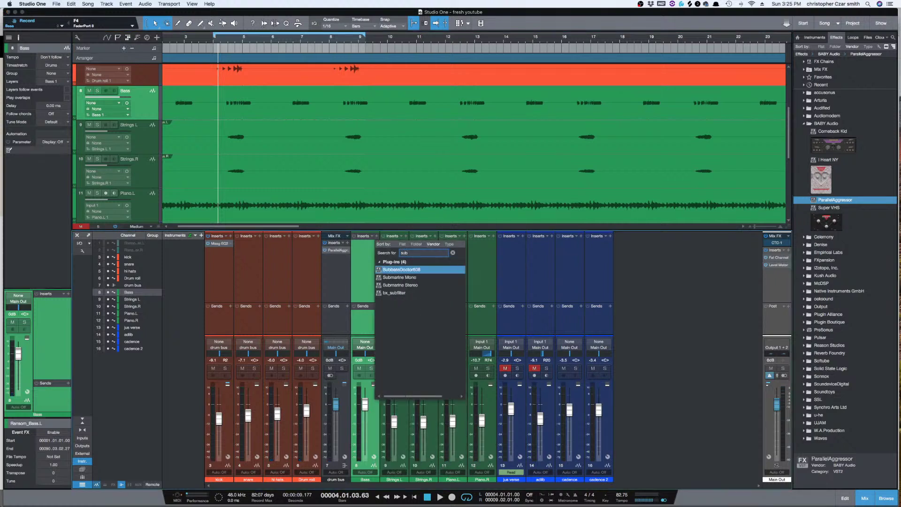
left_click(413, 270)
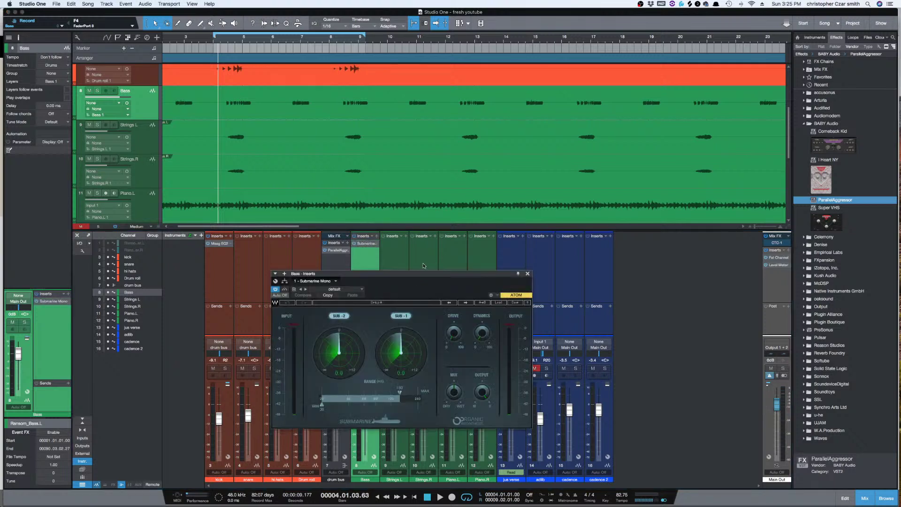
Step: Remove Submarine Mono from the Bass channel and insert the RBass Mono plug-in in its place
right_click(376, 244)
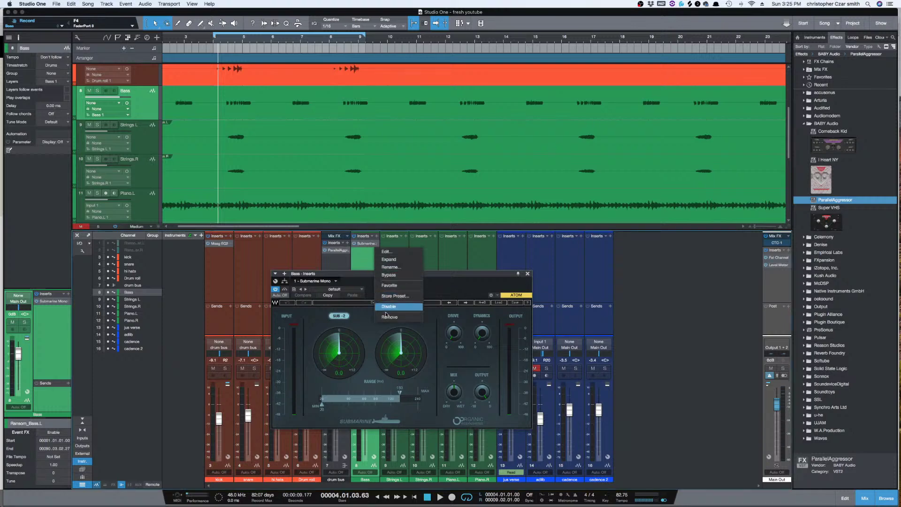
left_click(381, 313)
left_click(377, 236)
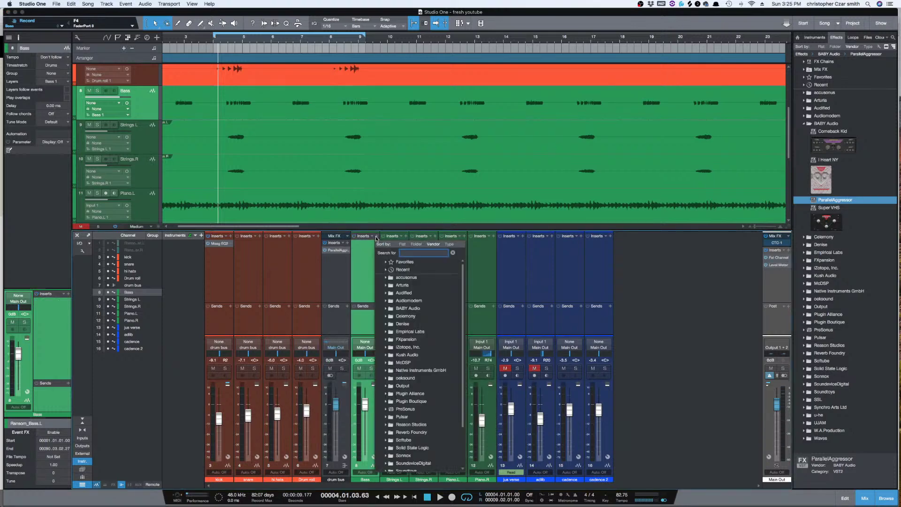
type("rba")
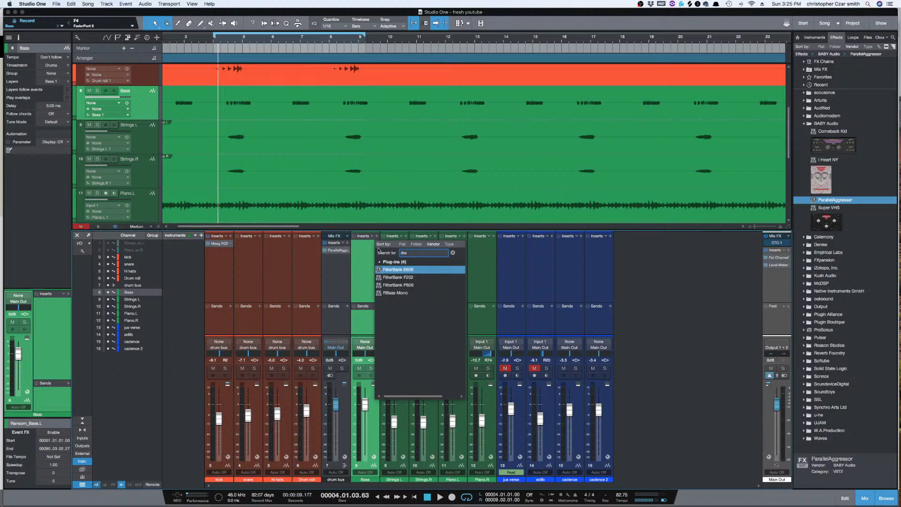
left_click(408, 294)
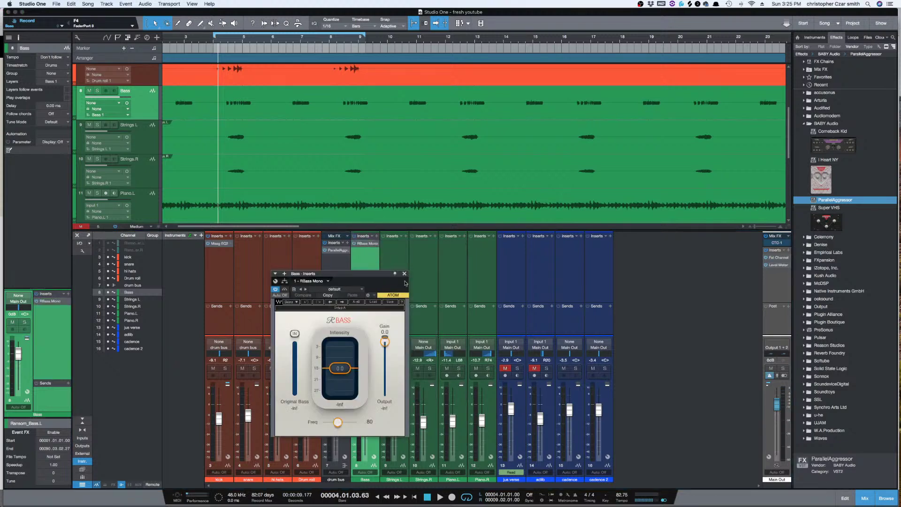
left_click_drag(367, 275, 379, 270)
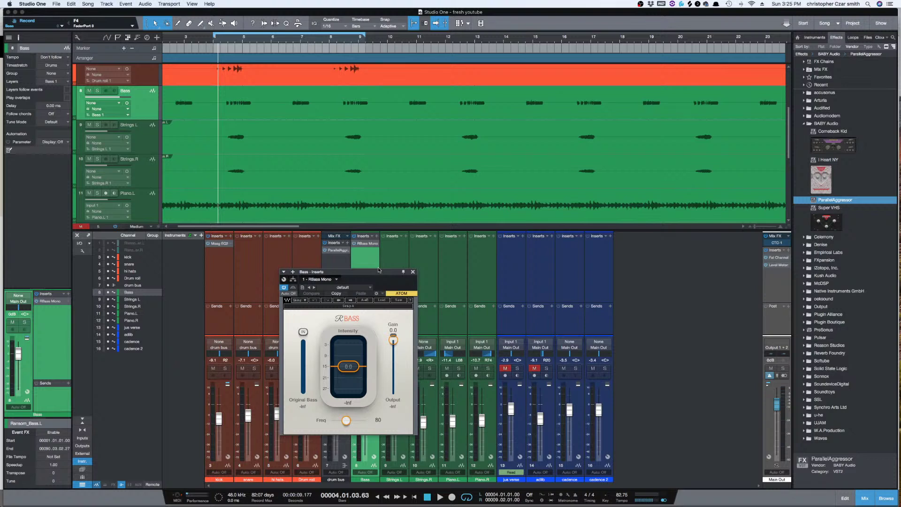
Step: Audition RBass over the loop, lower the Bass fader to -2.0 dB, and stop playback
key("space")
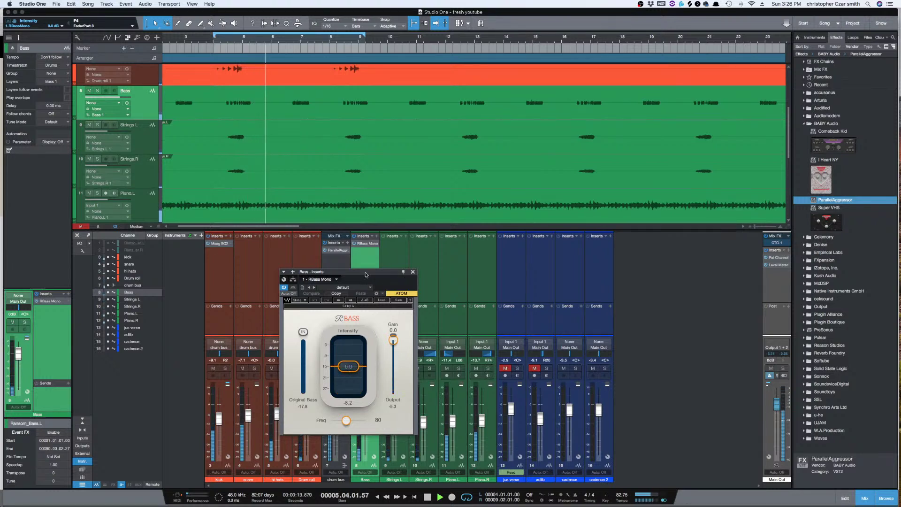
left_click_drag(345, 285, 410, 267)
key("KP_1")
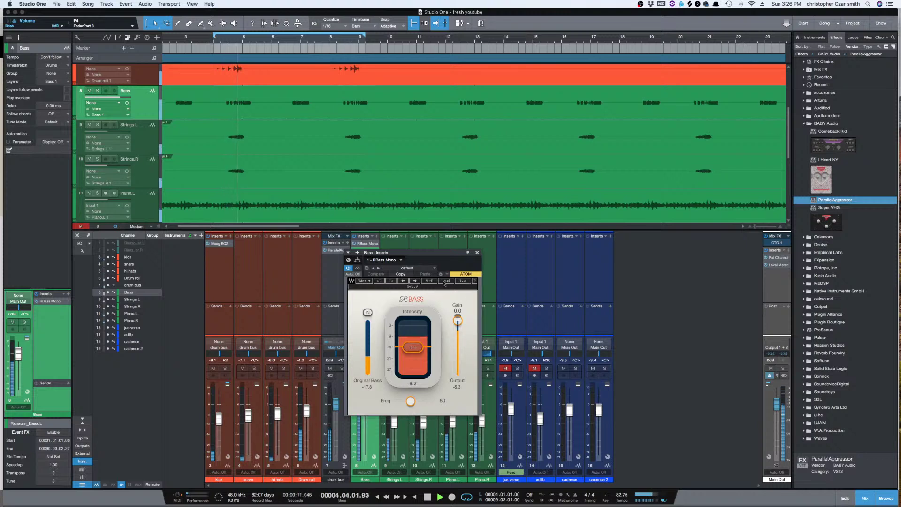
left_click_drag(427, 255, 477, 258)
key("space")
left_click_drag(366, 408, 363, 408)
key("space")
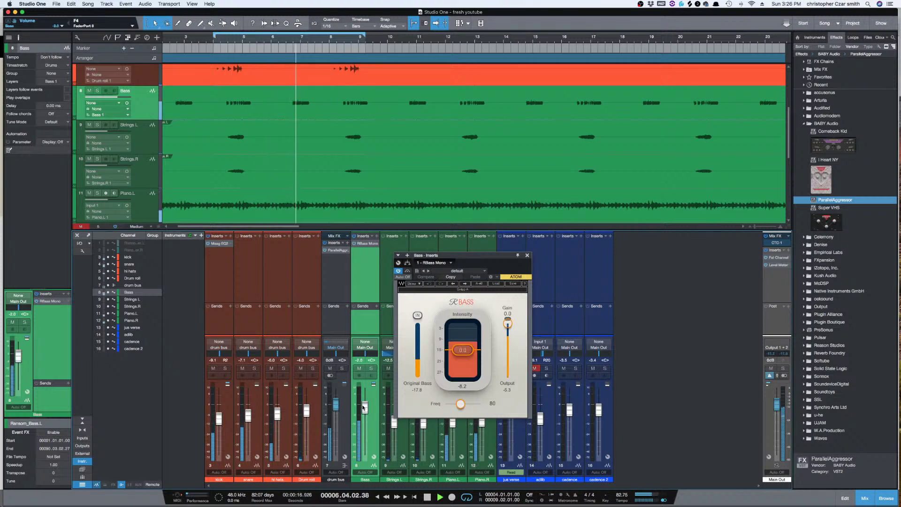
key("space")
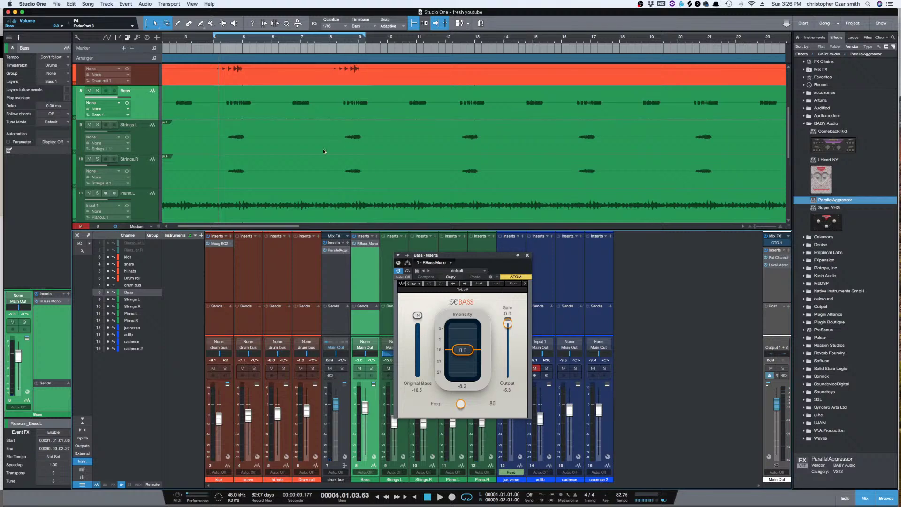
Step: Close the Bass channel's RBass window, select the snare channel, and listen to the loop briefly
scroll(324, 151, "up", 3)
scroll(322, 151, "down", 3)
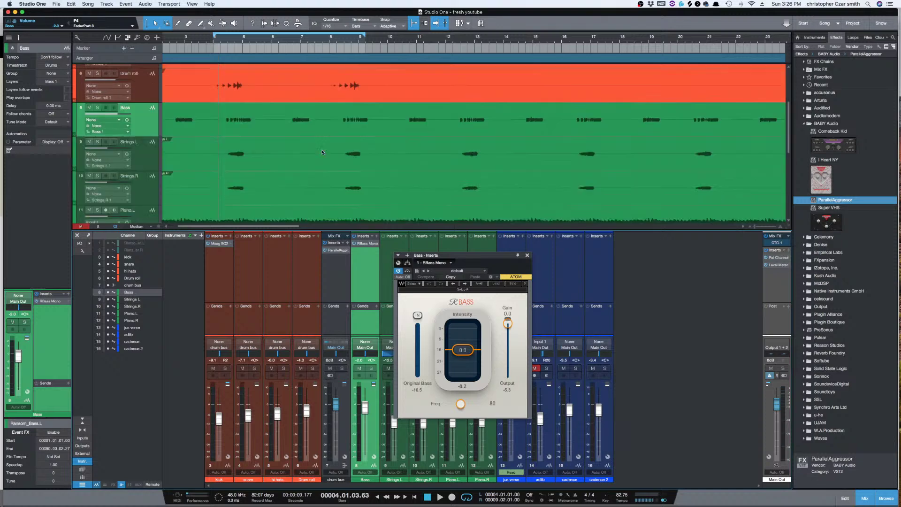
scroll(322, 151, "up", 2)
scroll(306, 123, "down", 1)
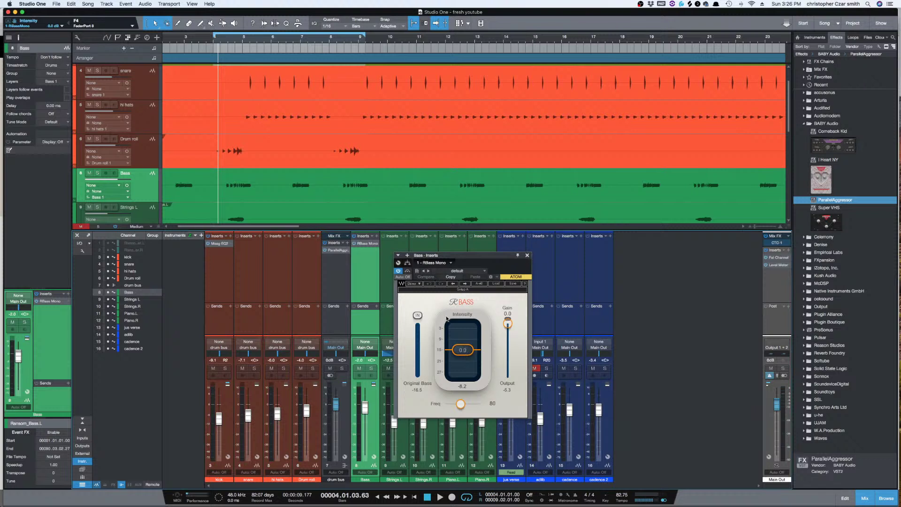
left_click(527, 255)
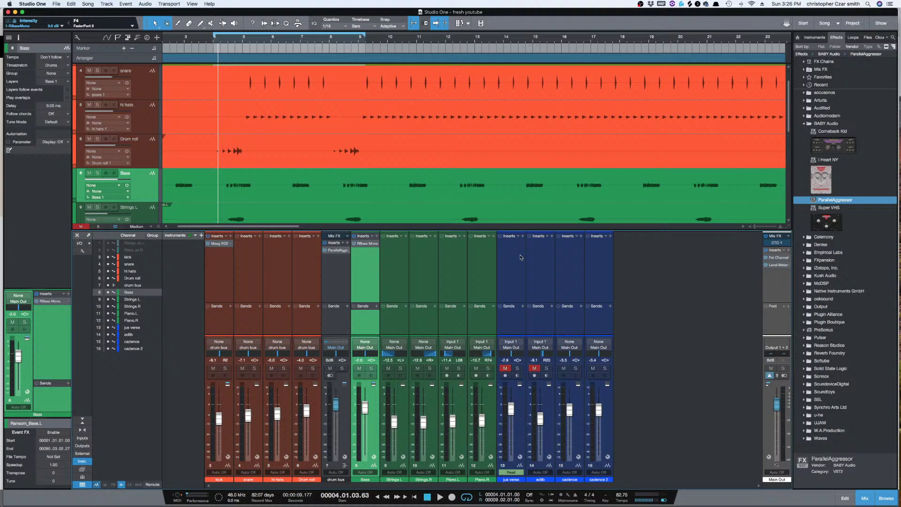
left_click(225, 282)
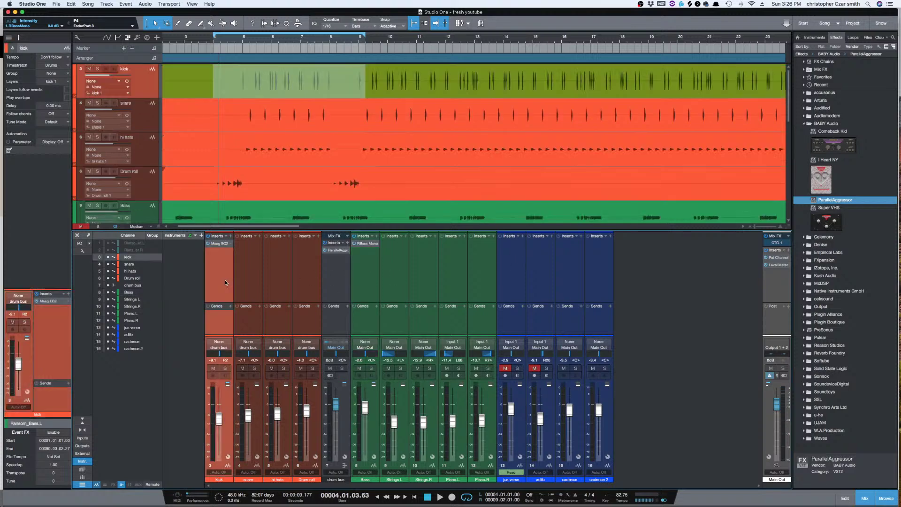
left_click(251, 277)
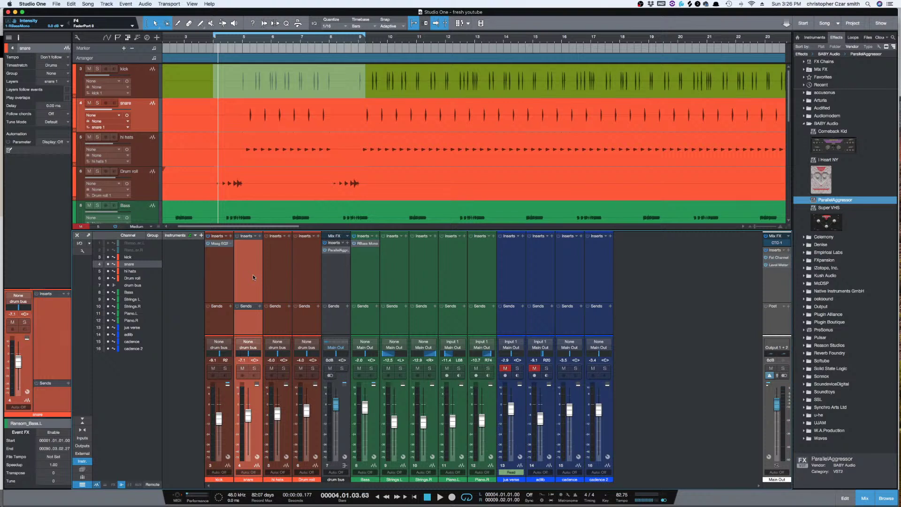
key("space")
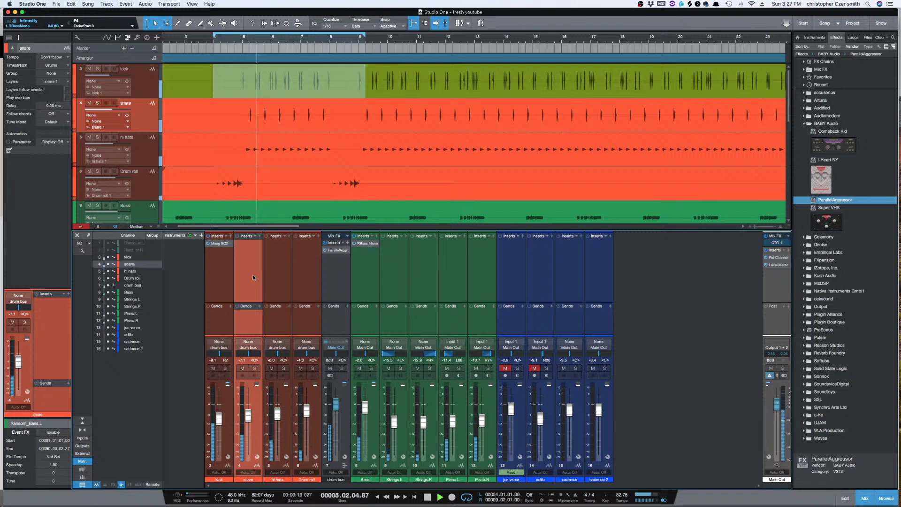
key("space")
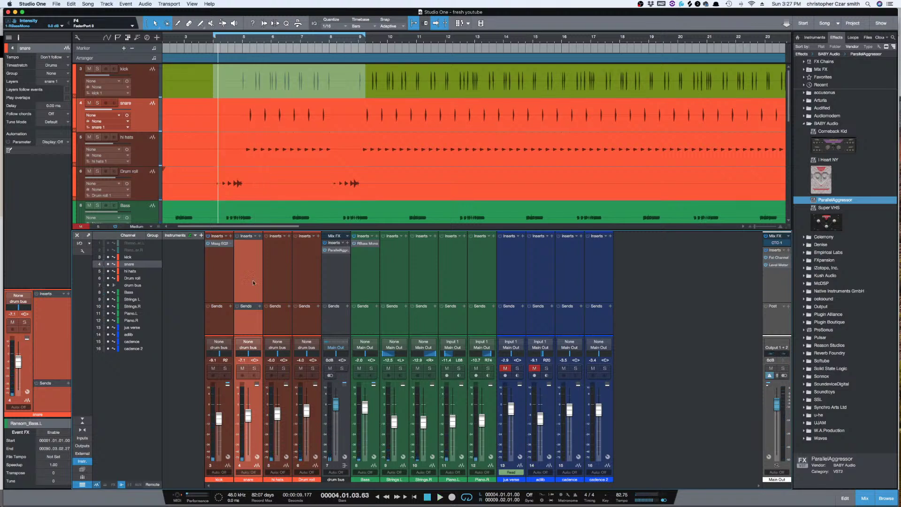
left_click(260, 236)
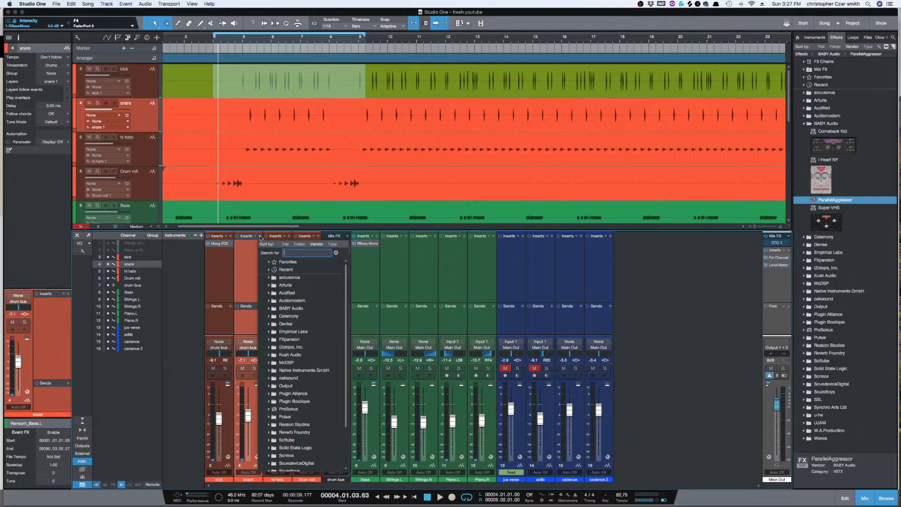
type("pro")
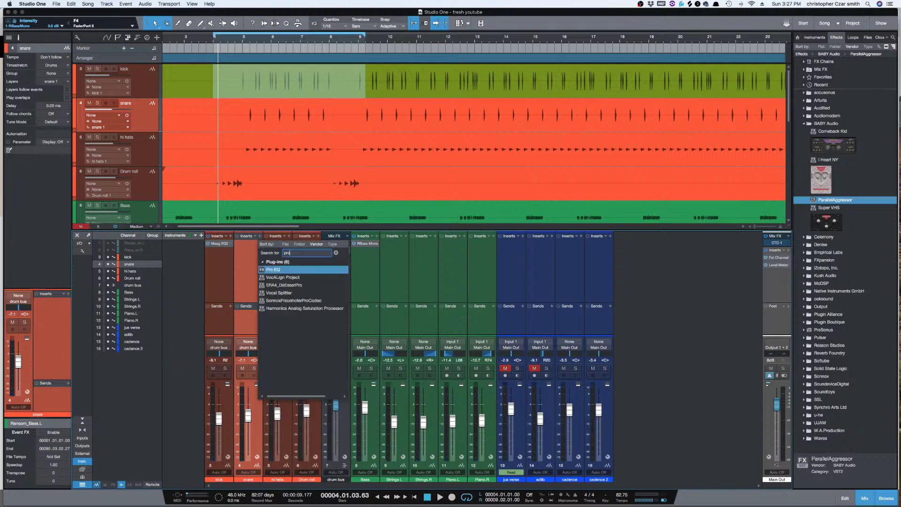
key("Return")
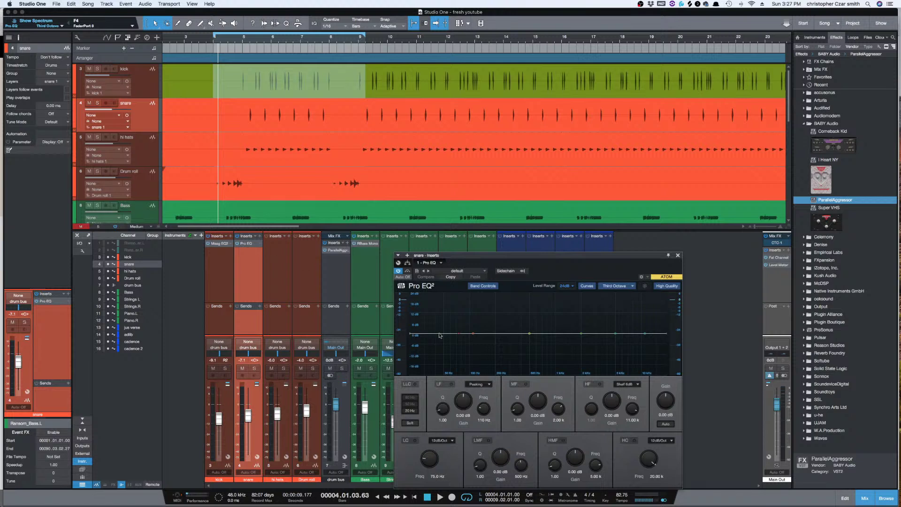
left_click_drag(487, 257, 460, 198)
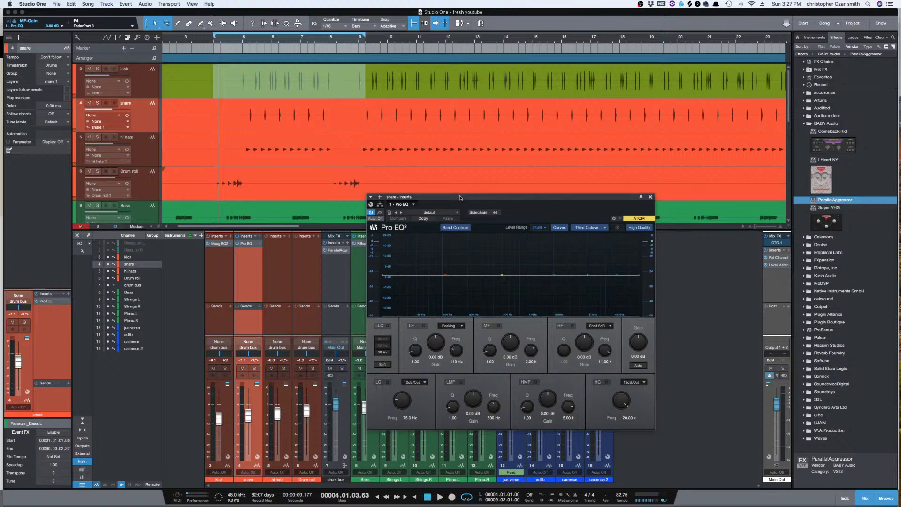
left_click(650, 197)
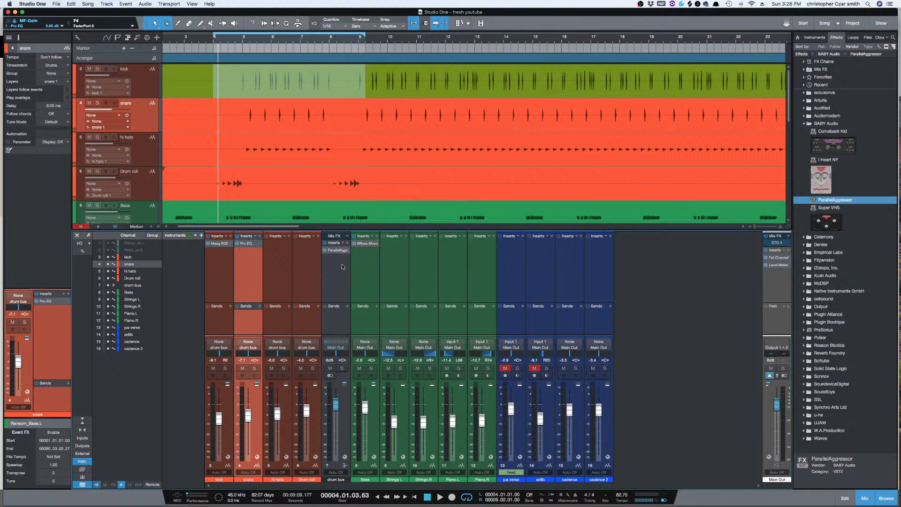
right_click(258, 244)
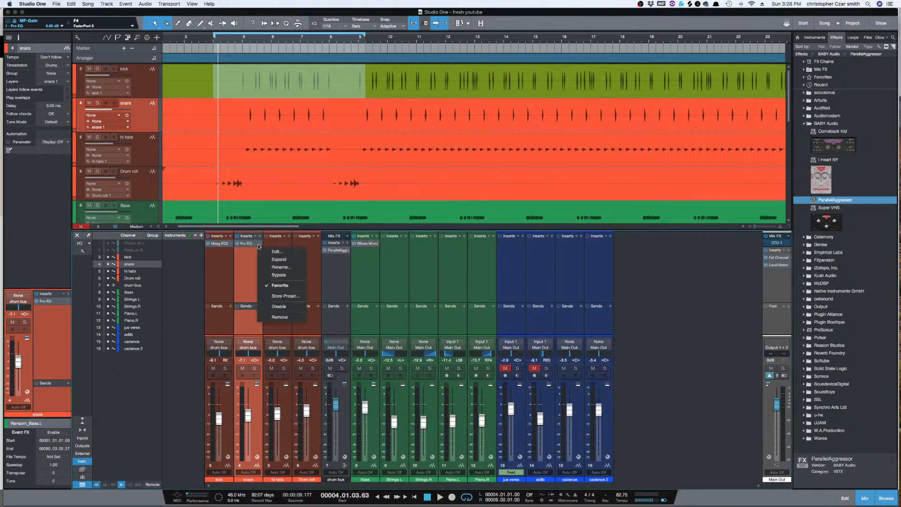
left_click(274, 317)
Step: Insert Fat Channel on the snare channel and bring up its equalizer with the Alpine 550 EQ
left_click(260, 237)
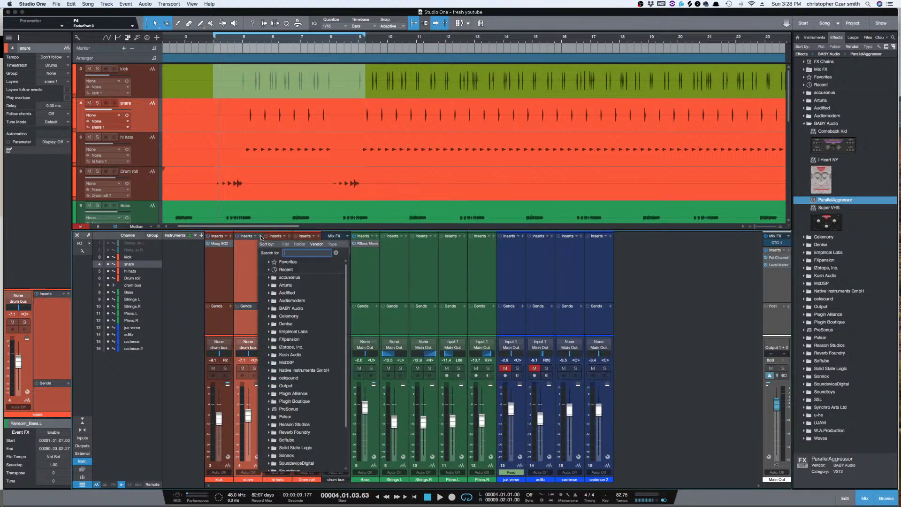
type("fat")
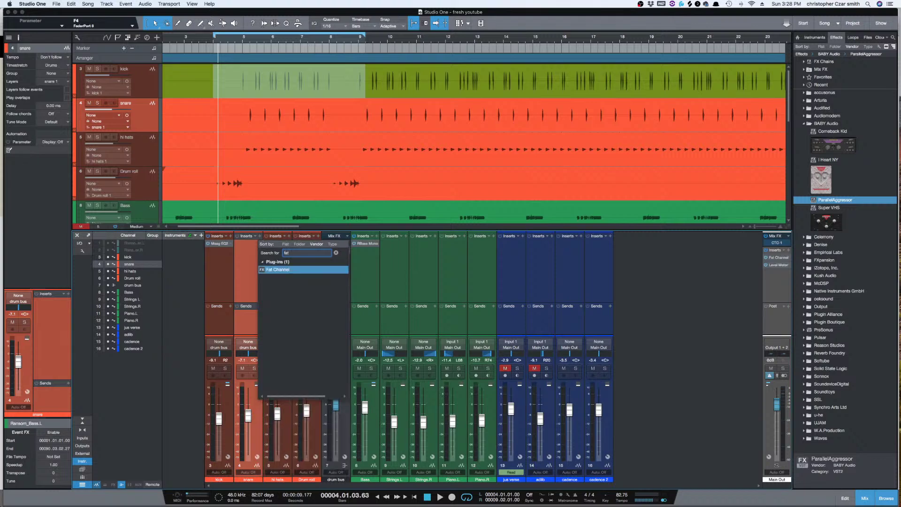
key("Return")
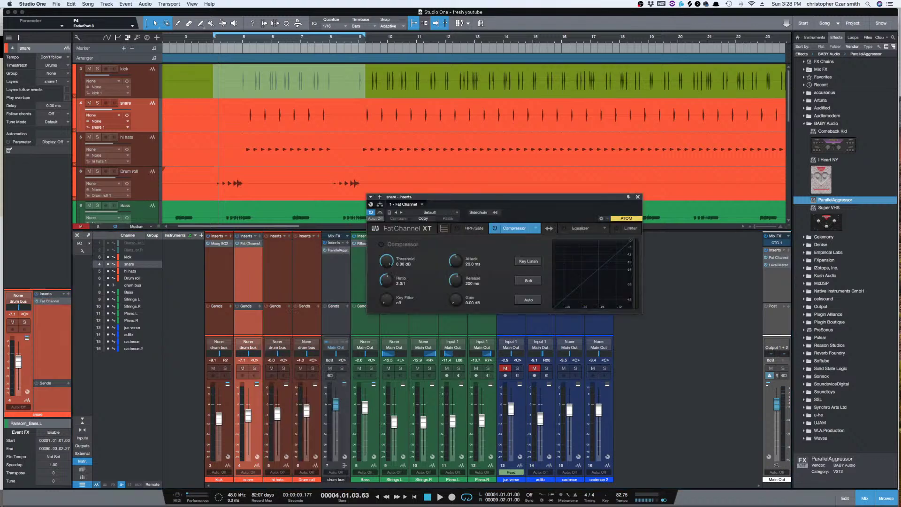
left_click(573, 228)
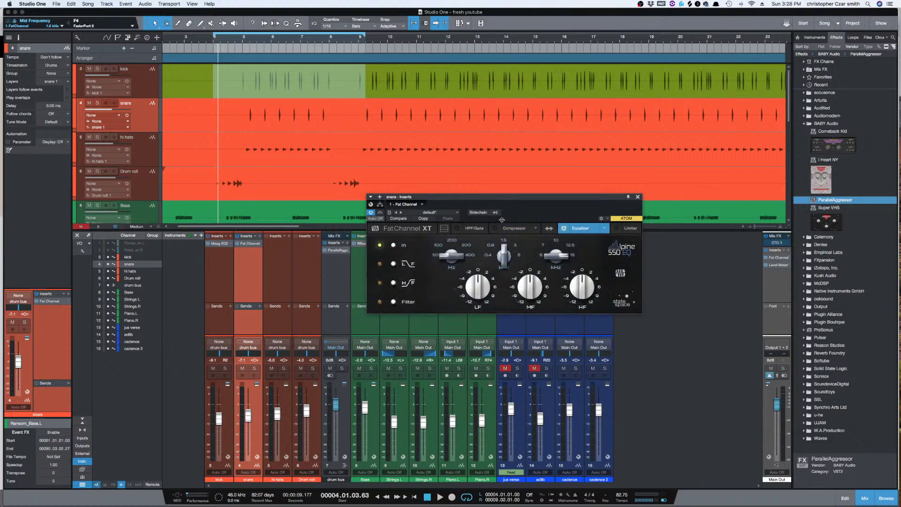
Step: While the loop plays, set the snare EQ's mid band to 1.5 kHz with about 6 dB of boost
left_click_drag(489, 234, 488, 231)
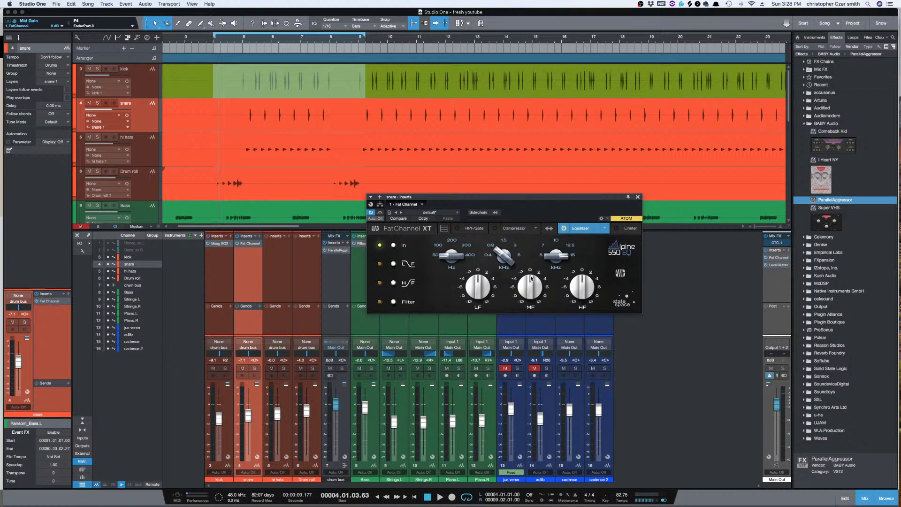
key("space")
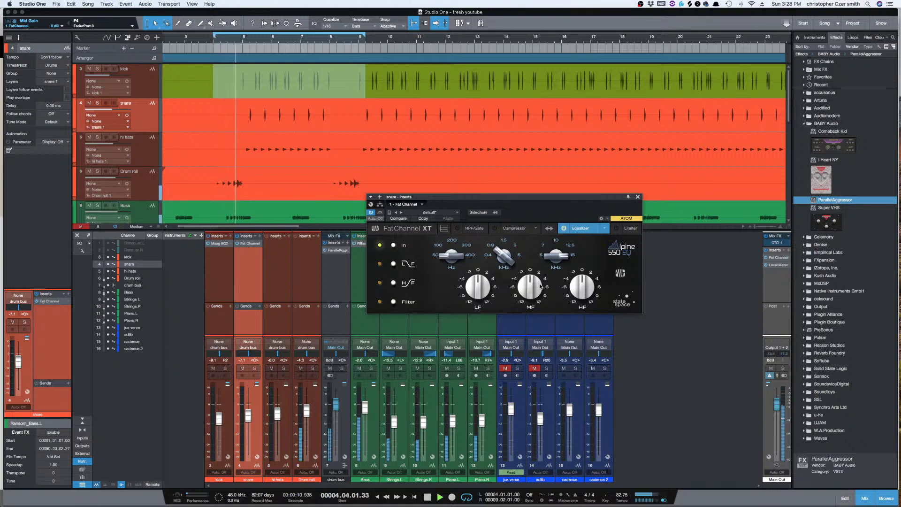
left_click_drag(536, 291, 530, 292)
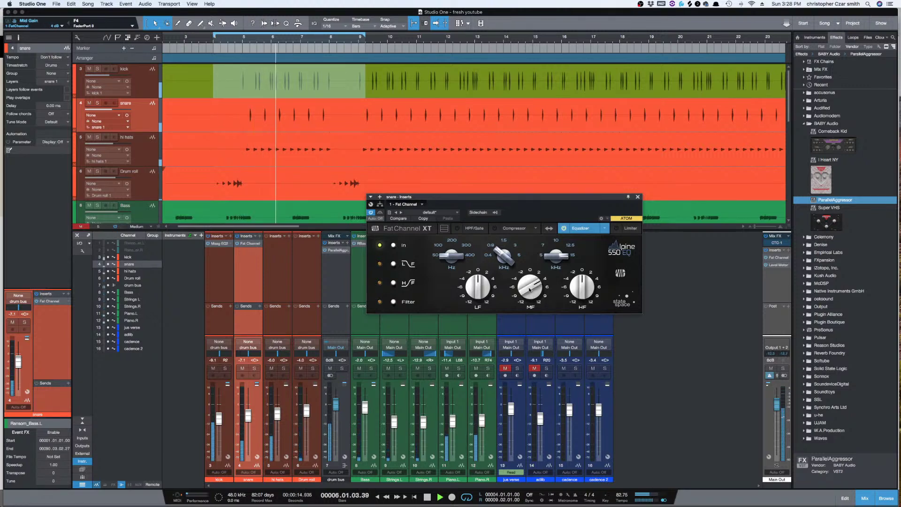
left_click_drag(499, 246, 501, 241)
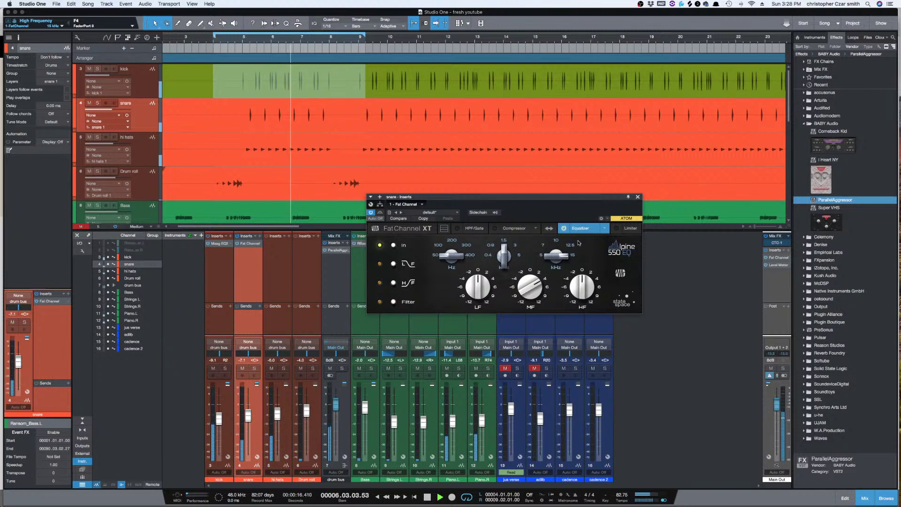
left_click_drag(536, 285, 558, 301)
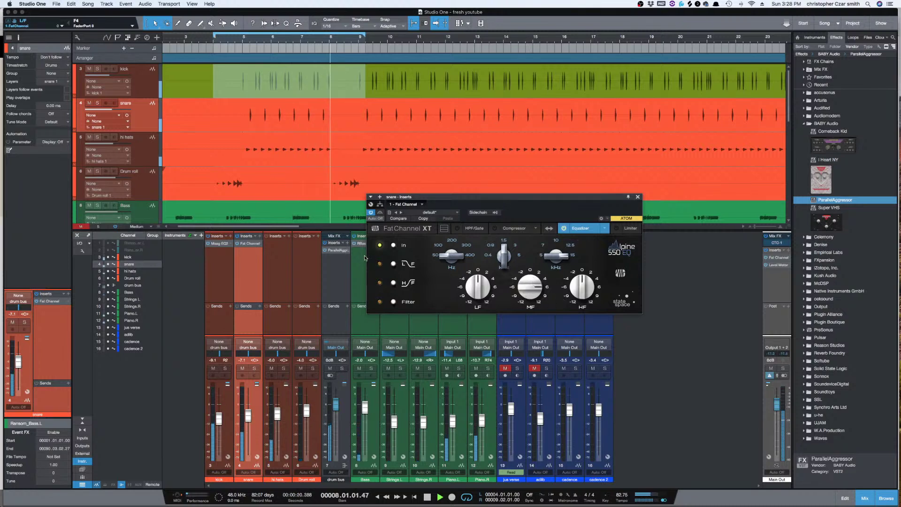
Step: Compare the snare with Fat Channel bypassed and active, stop playback, and close the plug-in window
left_click(380, 213)
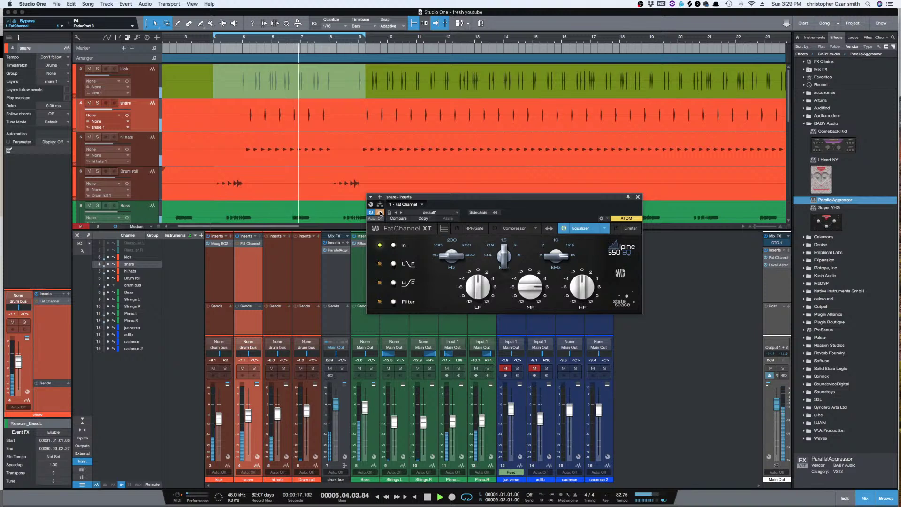
left_click(380, 213)
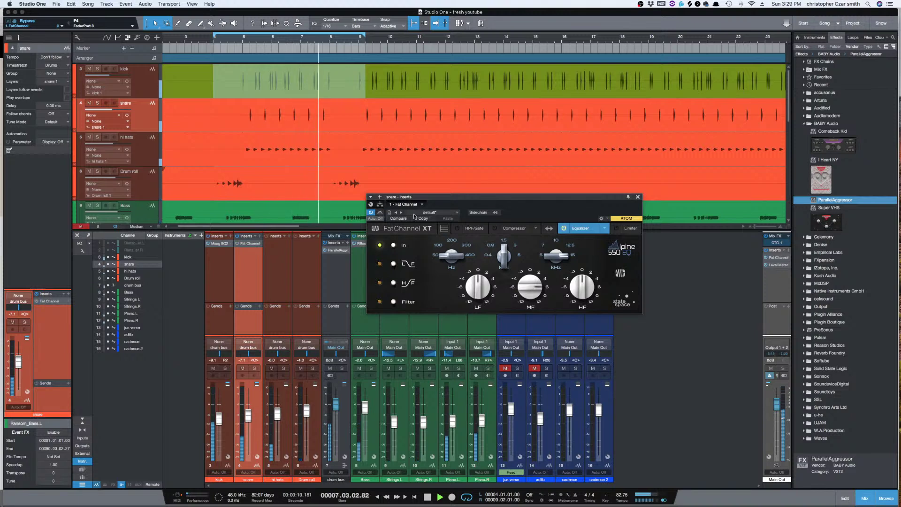
key("space")
left_click(637, 197)
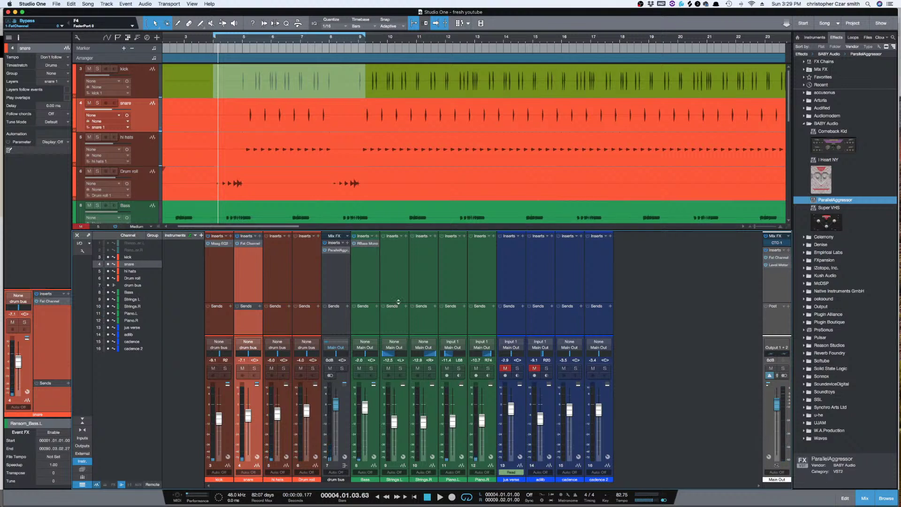
Step: Lower the snare fader to about -9.6 dB and select the hi hats channel
left_click_drag(248, 416, 249, 423)
left_click(275, 278)
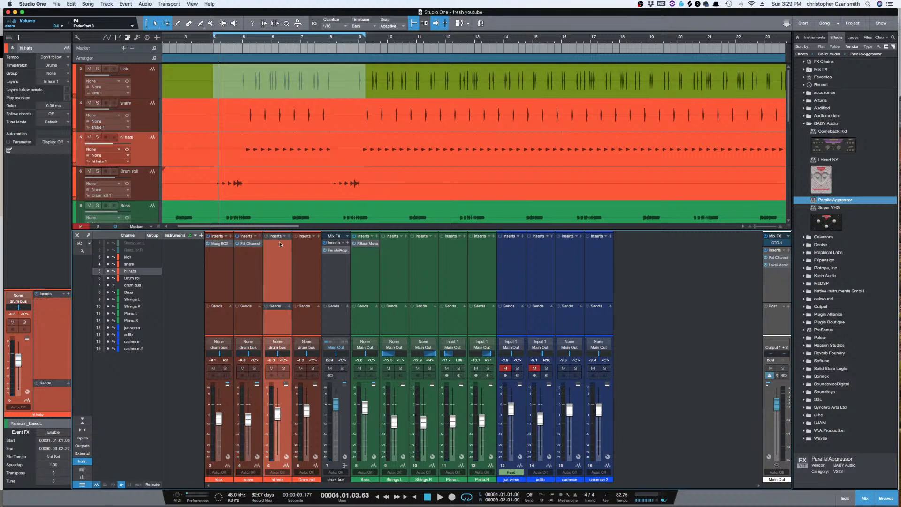
Step: Insert Pro EQ on the hi hats channel and position its window clear of the hi hats fader
left_click(289, 237)
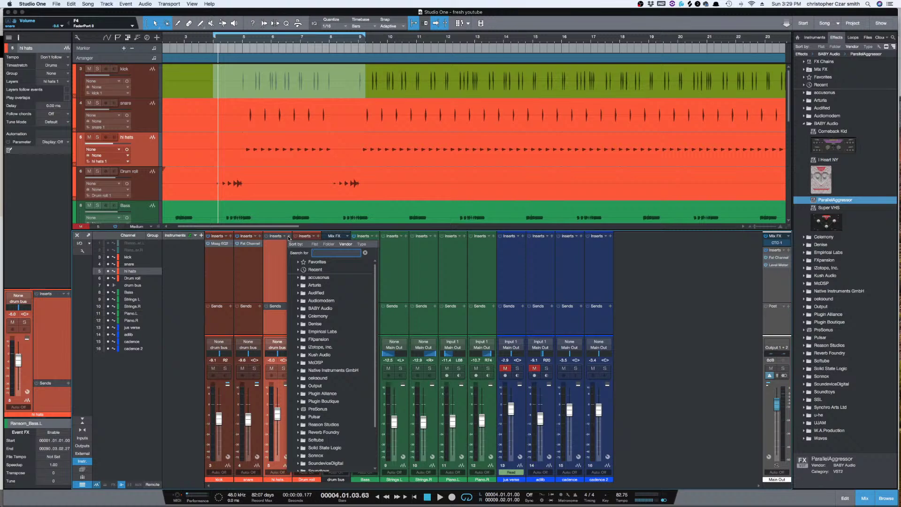
type("pro")
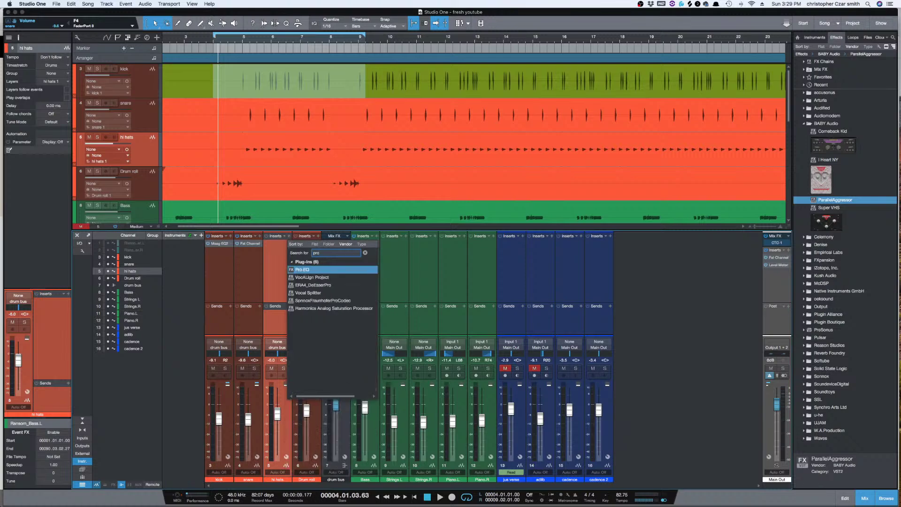
key("Return")
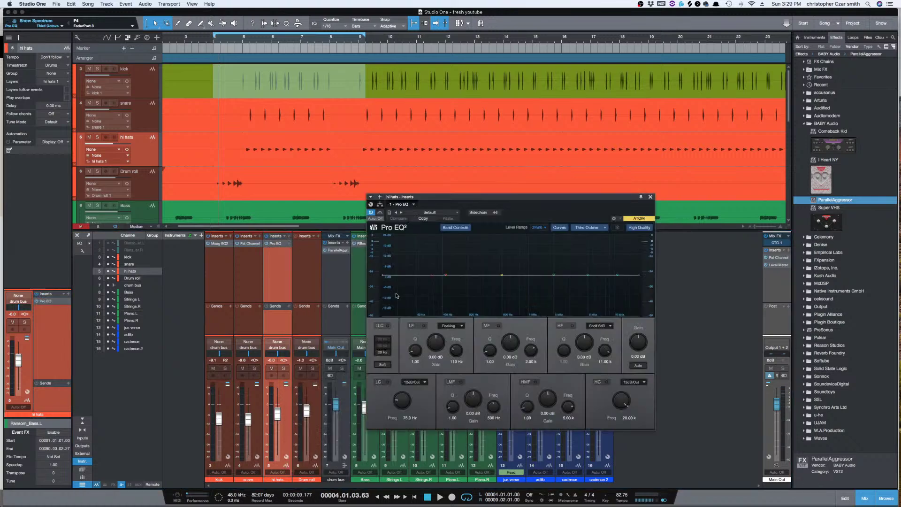
left_click_drag(529, 197, 526, 196)
left_click_drag(482, 196, 473, 197)
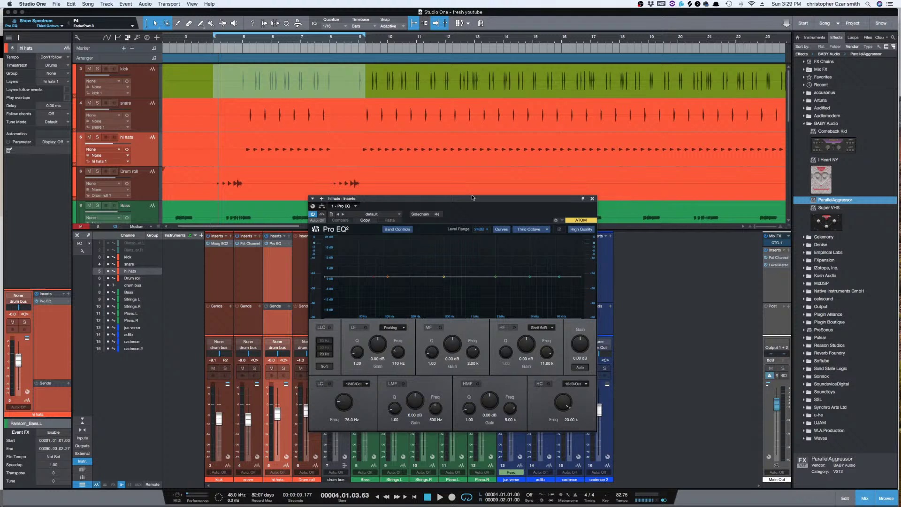
Step: While the loop plays, enable the hi hats high cut with a 6 dB/Oct slope at about 8.7 kHz
key("space")
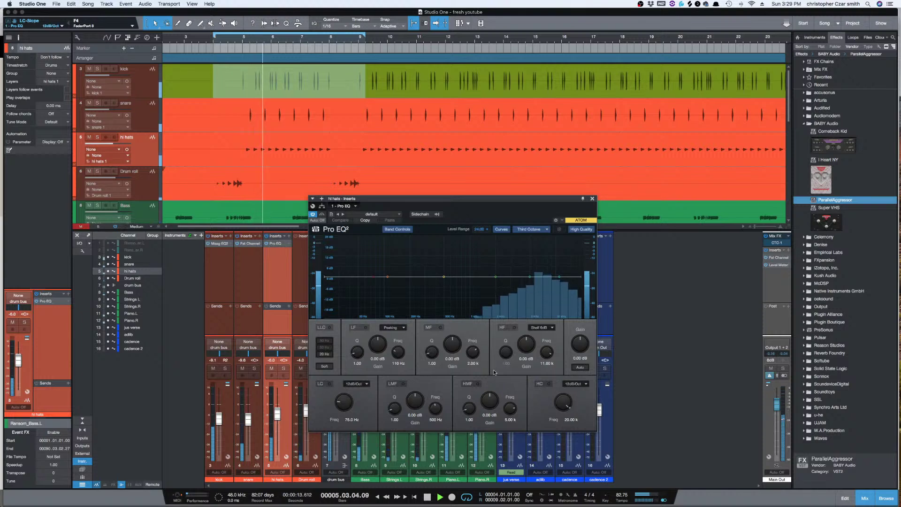
left_click(549, 384)
left_click_drag(563, 402, 563, 421)
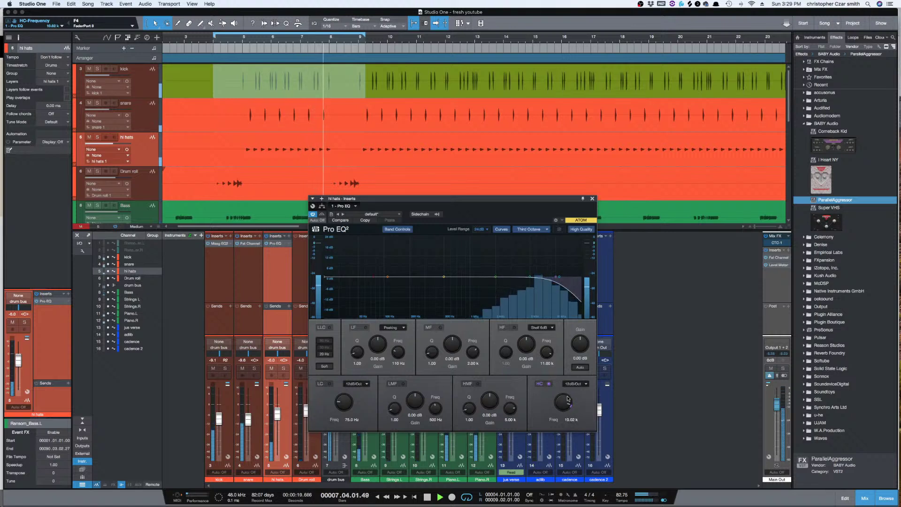
left_click(577, 385)
left_click(585, 392)
left_click_drag(562, 410, 560, 410)
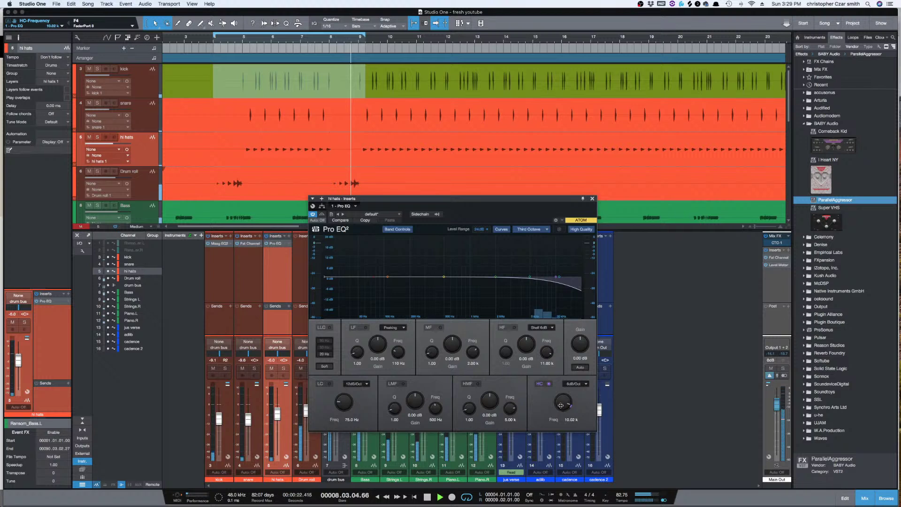
scroll(561, 405, "down", 1)
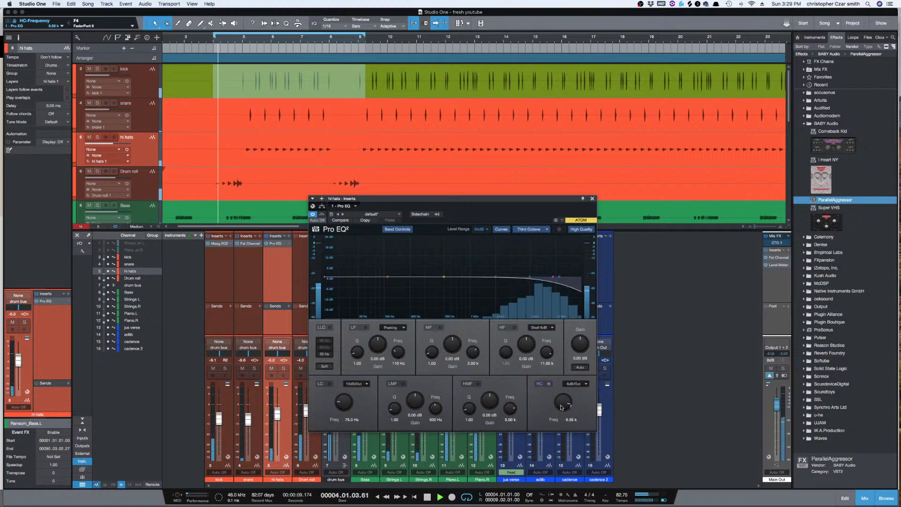
scroll(561, 406, "down", 3)
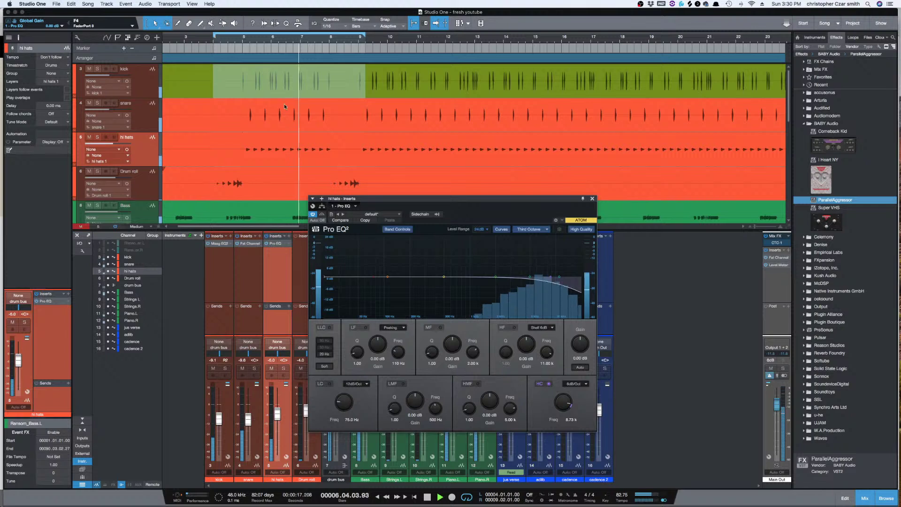
Step: Raise the hi hats fader to about -4.0 dB while listening, and stop playback
left_click_drag(426, 199, 490, 194)
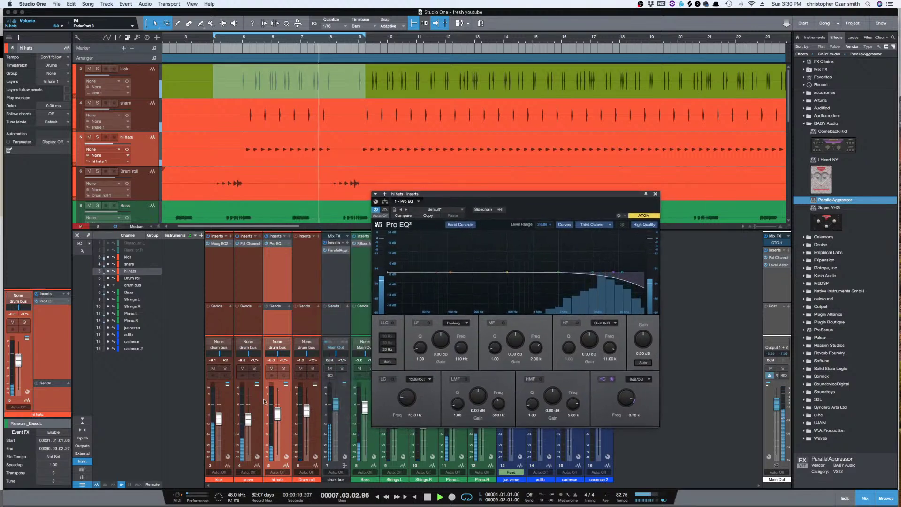
left_click_drag(277, 417, 277, 394)
key("space")
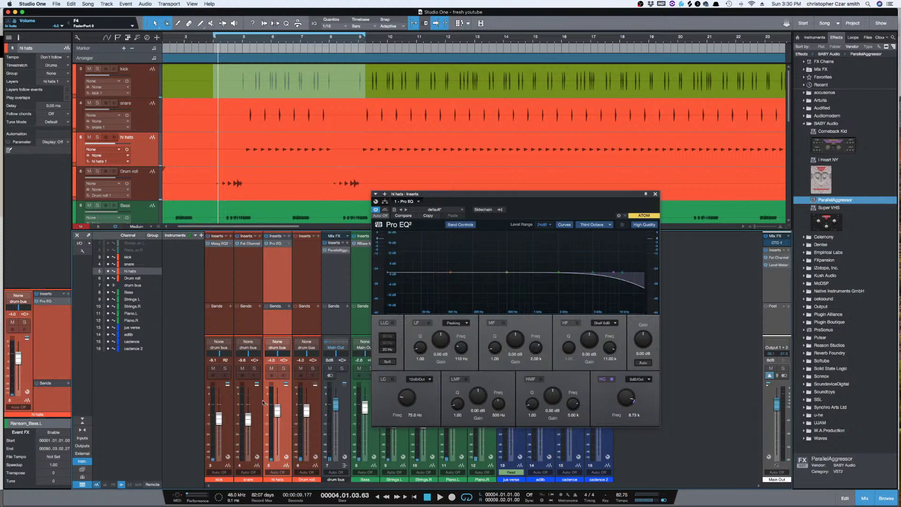
Step: Select the Drum roll channel, examine its clip up close, close the hi hats EQ, and listen to the section from bar 4
left_click(298, 269)
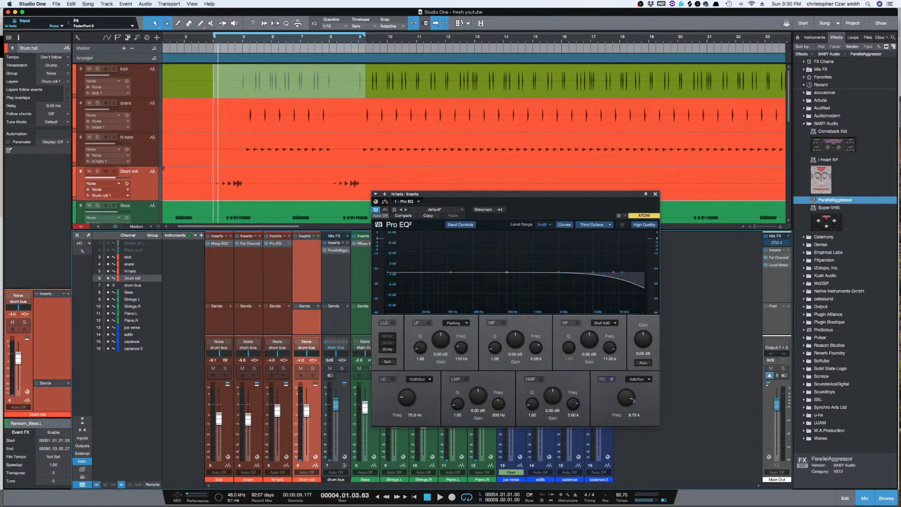
left_click(274, 176)
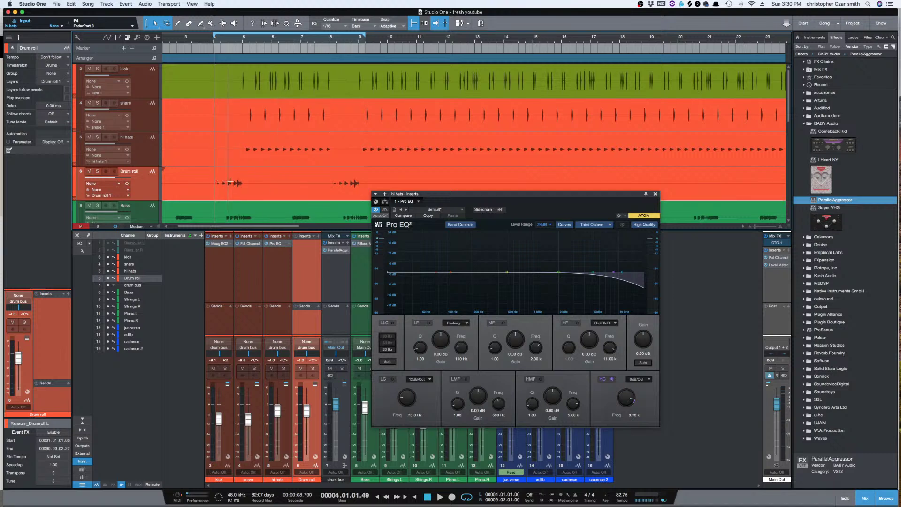
key("e")
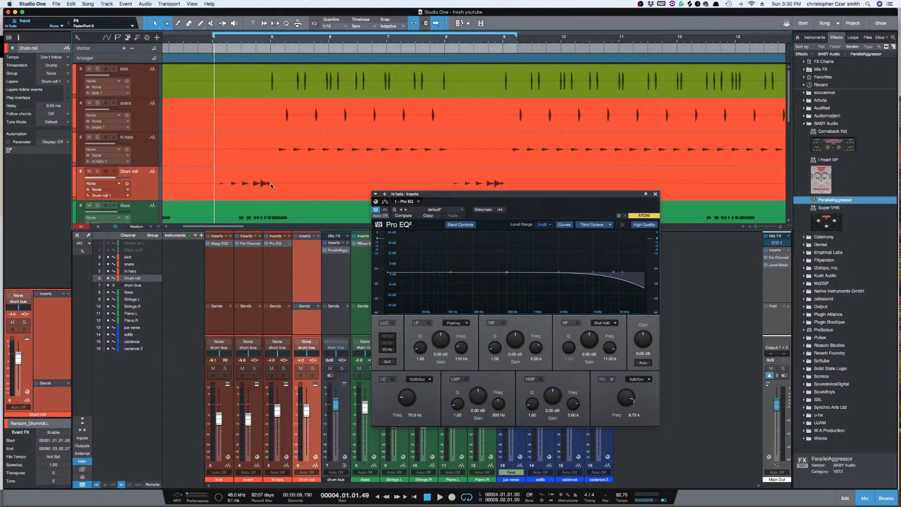
key("w")
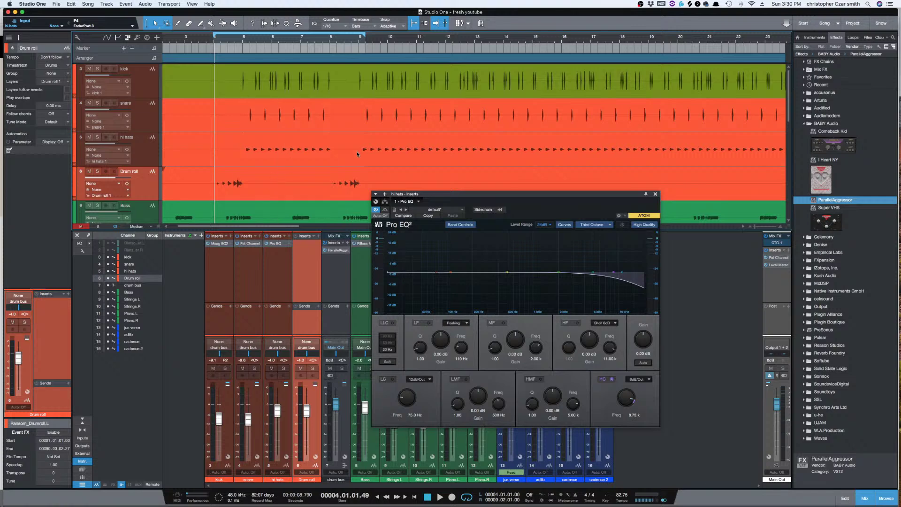
left_click(655, 194)
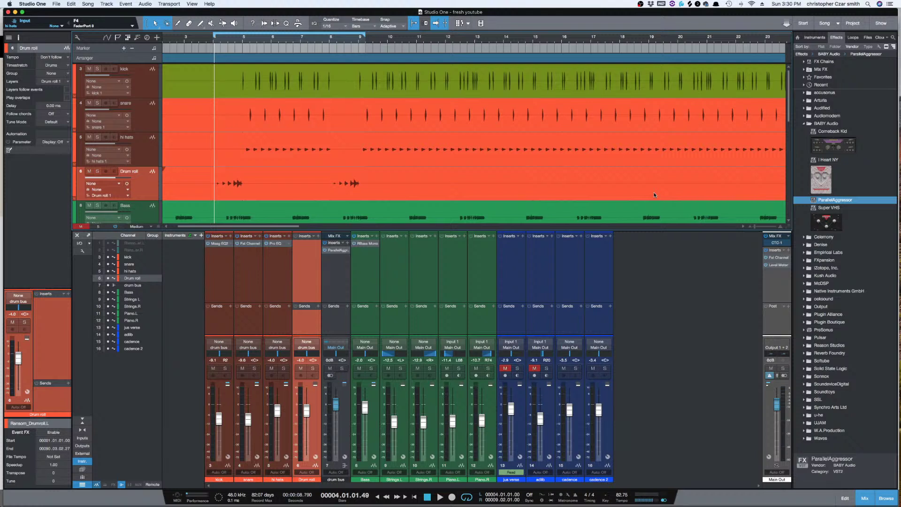
key("space")
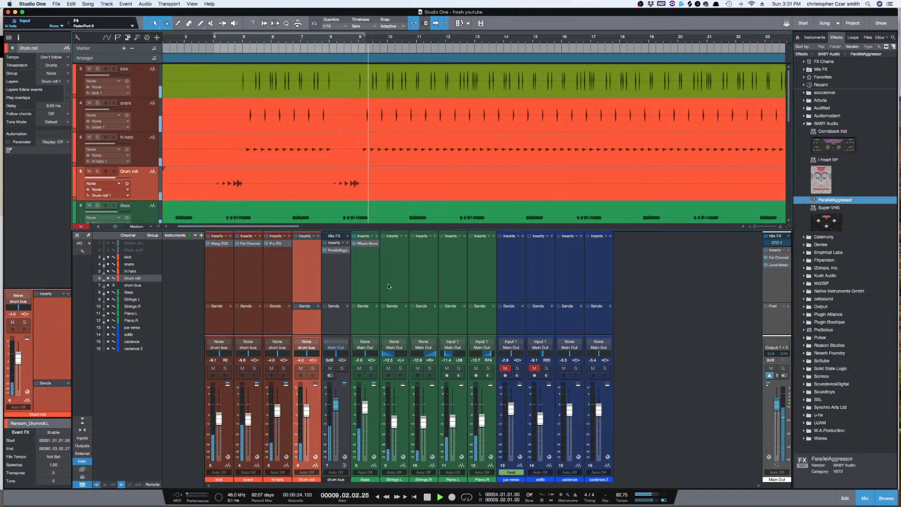
key("space")
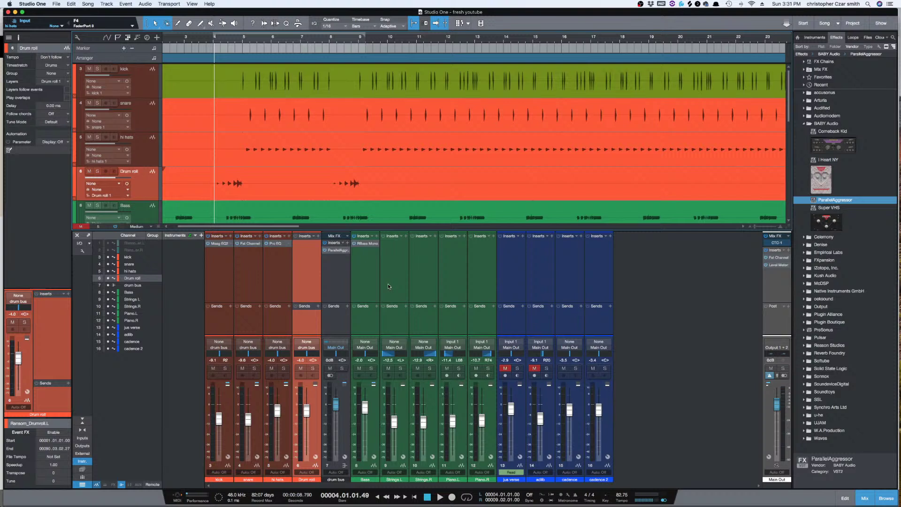
Step: With the song playing, insert Compressor on the Drum roll channel
key("space")
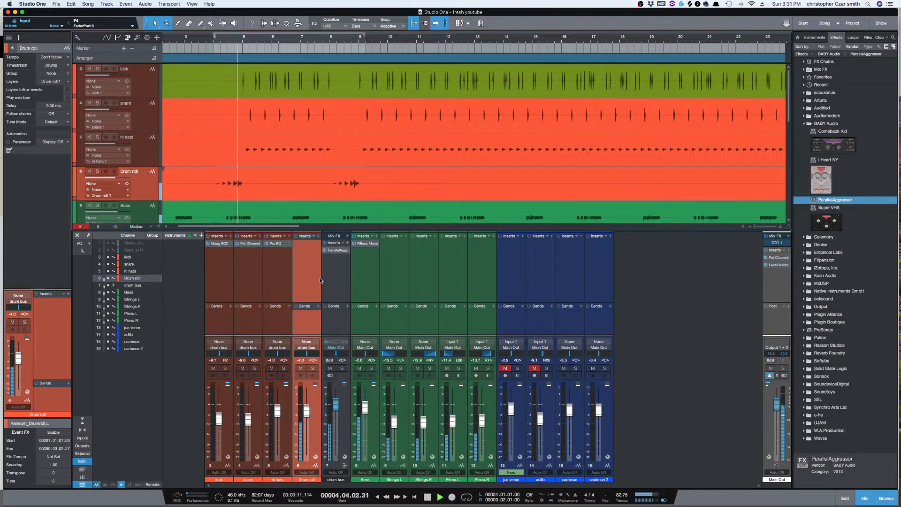
left_click(317, 237)
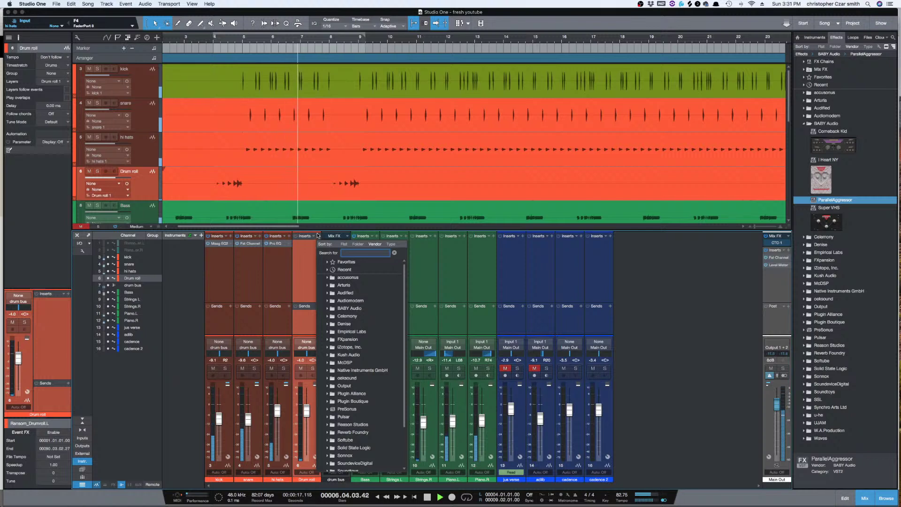
type("com")
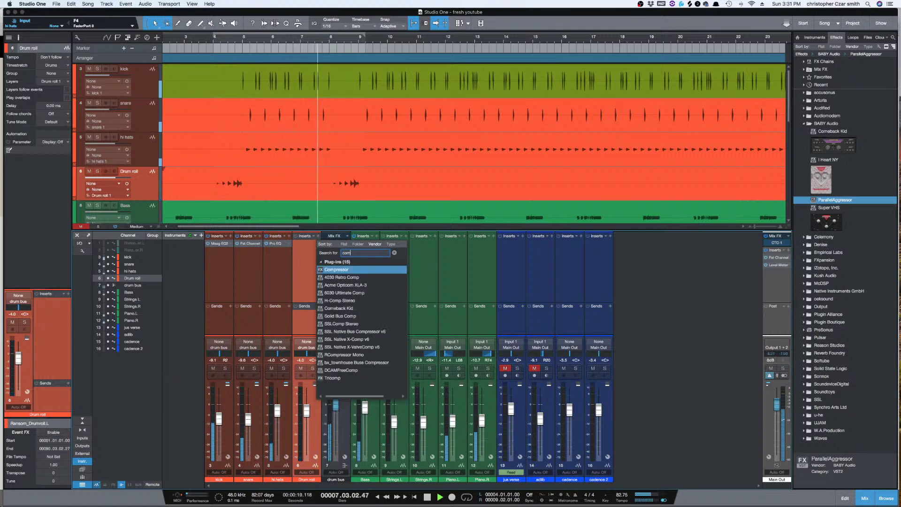
key("Return")
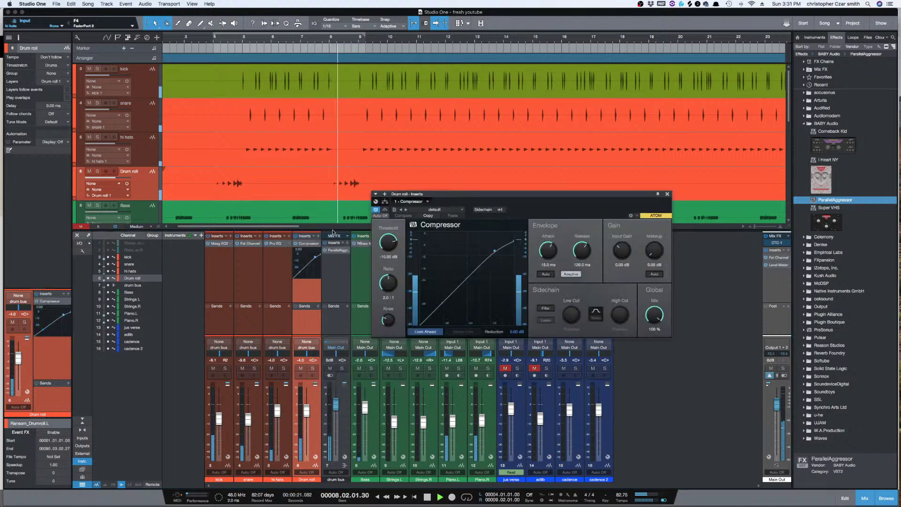
left_click_drag(491, 196, 501, 202)
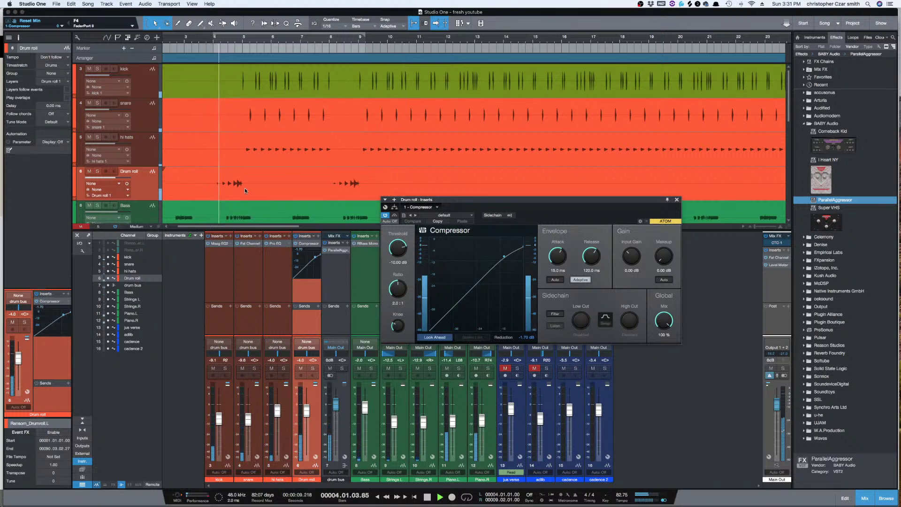
Step: Turn looping back on and set the drum roll compressor to about a 4:1 ratio and a -20 dB threshold
key("slash")
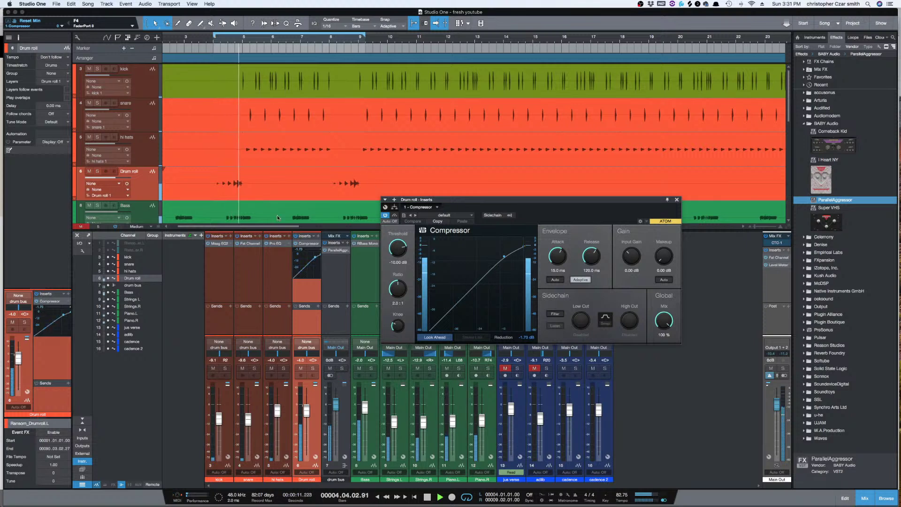
key("space")
left_click_drag(398, 289, 397, 282)
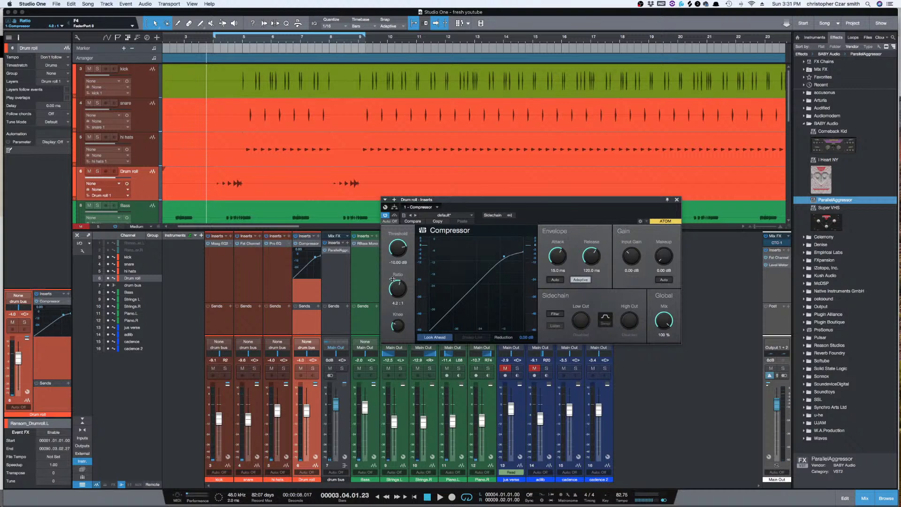
key("space")
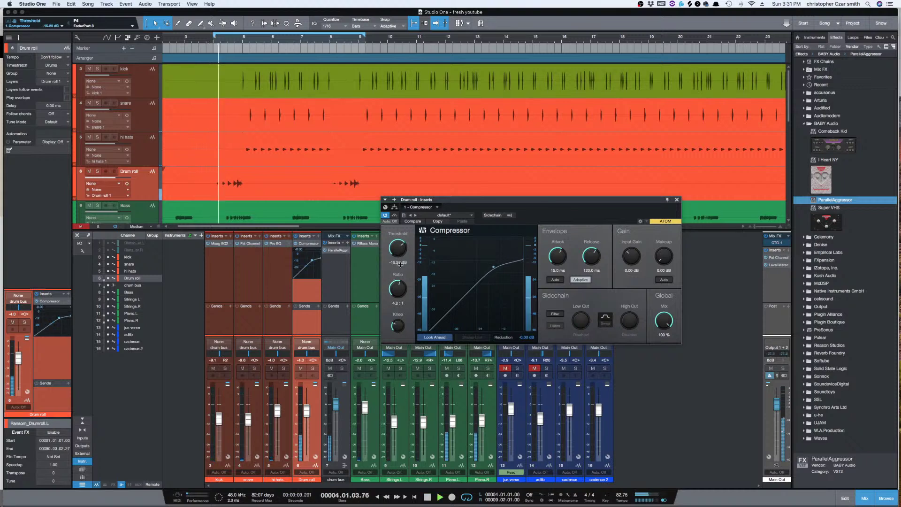
left_click_drag(399, 254, 401, 274)
key("space")
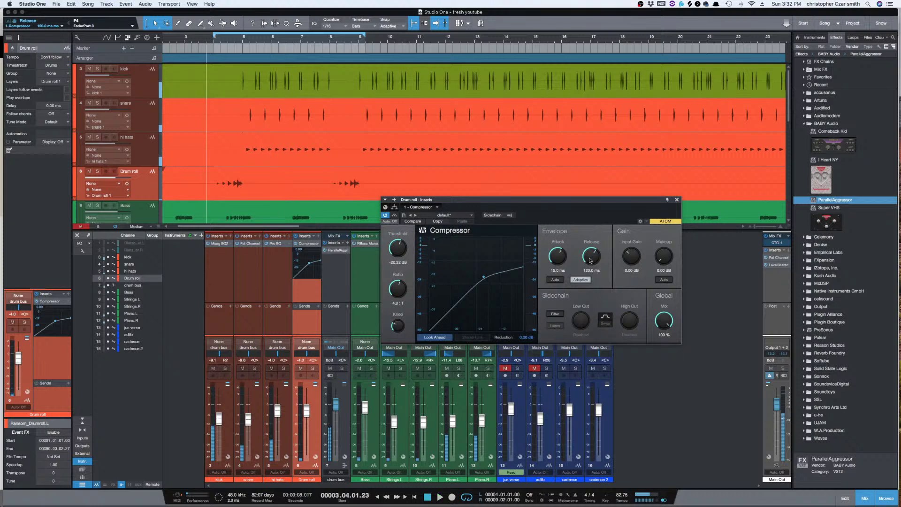
Step: Lengthen the drum roll compressor's release to about 180 ms and shorten its attack to about 6 ms during playback
key("space")
left_click_drag(591, 260, 589, 257)
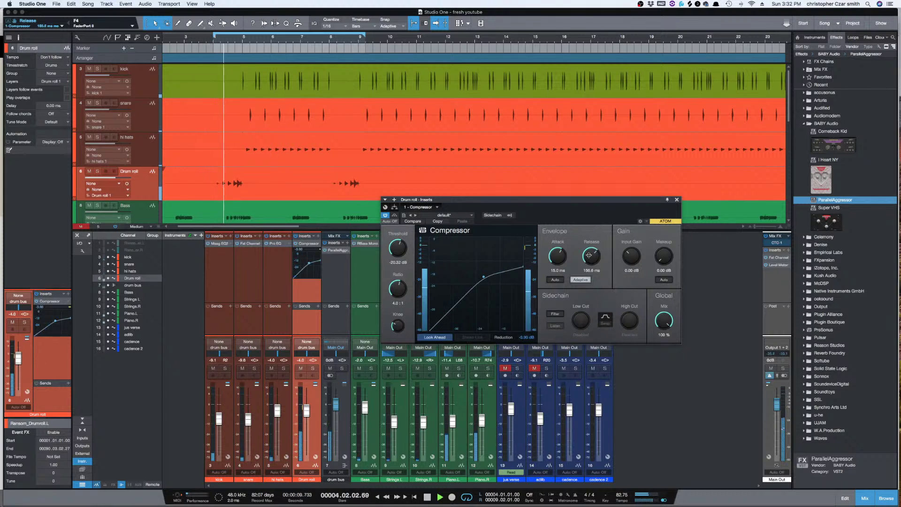
left_click_drag(558, 257, 561, 268)
key("space")
key("space")
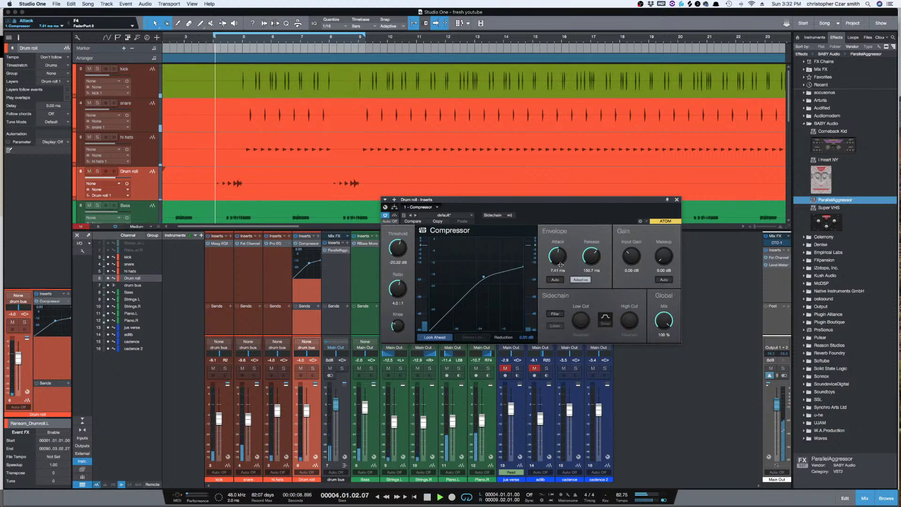
Step: Set the drum roll compressor's makeup gain to 6 dB, audition the loop, and stop playback
mouse_move(663, 256)
left_mouse_down()
mouse_move(662, 243)
mouse_move(663, 259)
left_mouse_up()
key("space")
key("space")
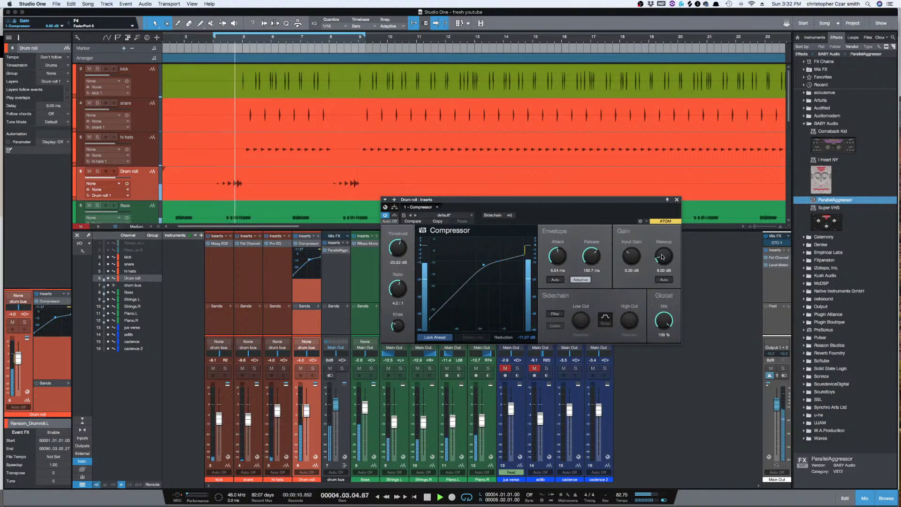
key("space")
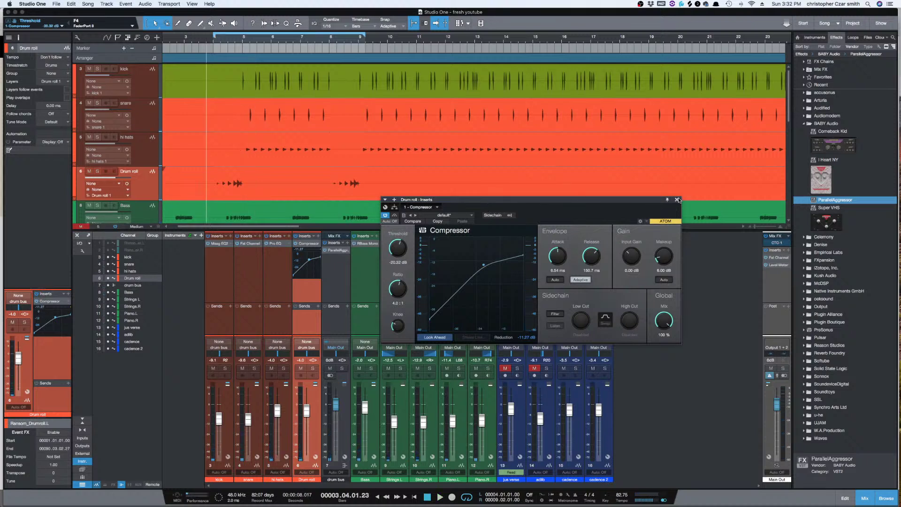
Step: Insert Pro EQ on the drum bus and give it a 6 dB low-frequency shelf with about 4.8 dB of gain
left_click(347, 244)
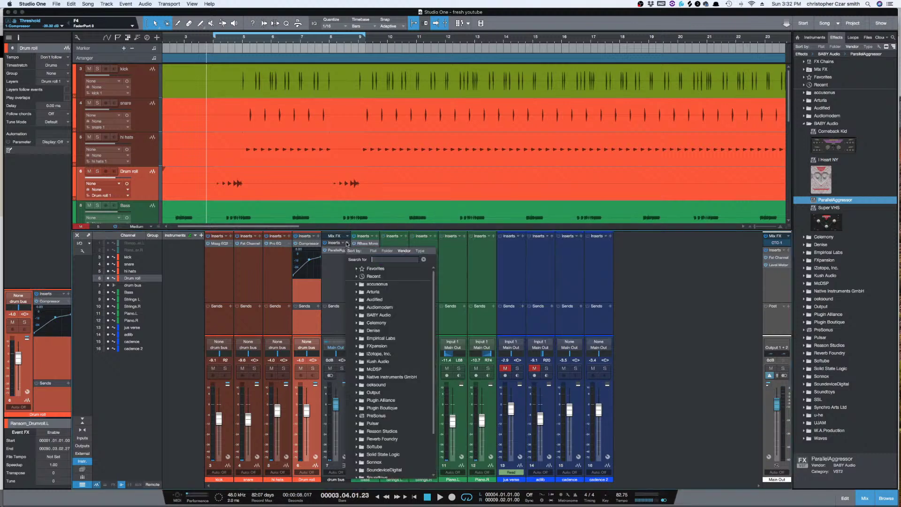
type("pro")
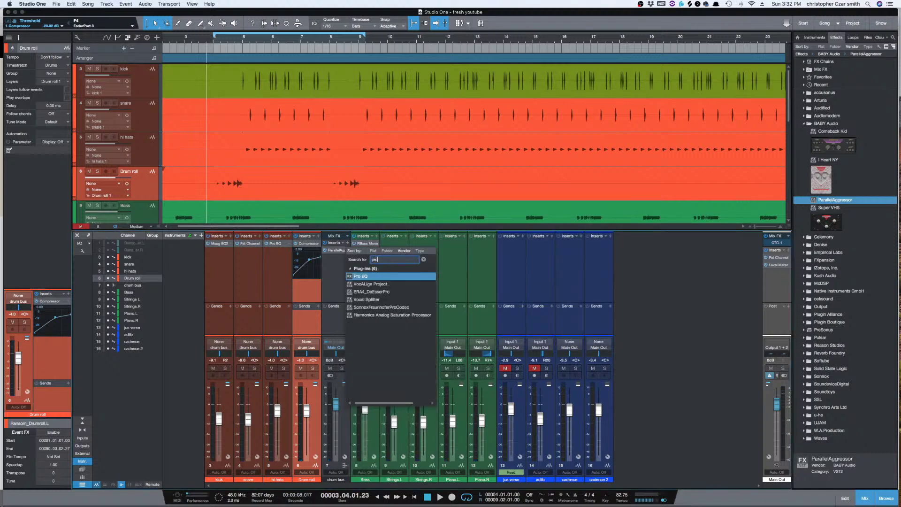
key("Return")
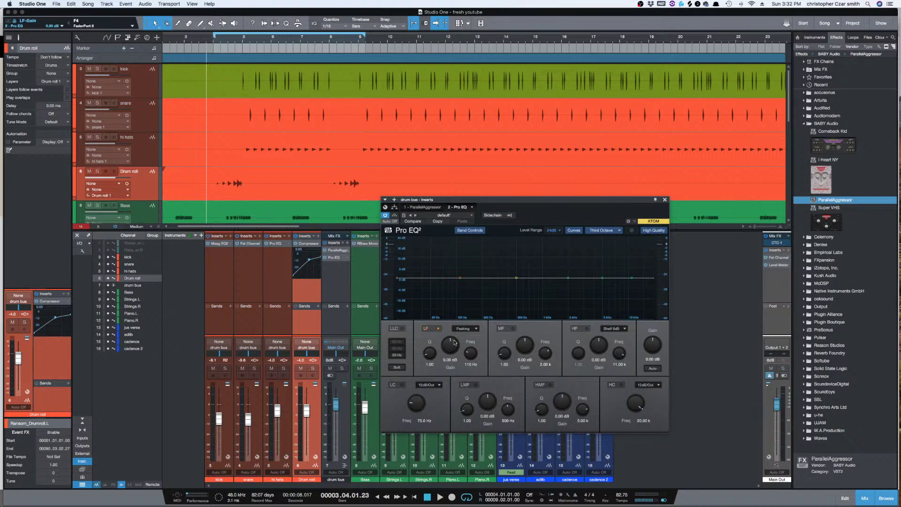
left_click(465, 329)
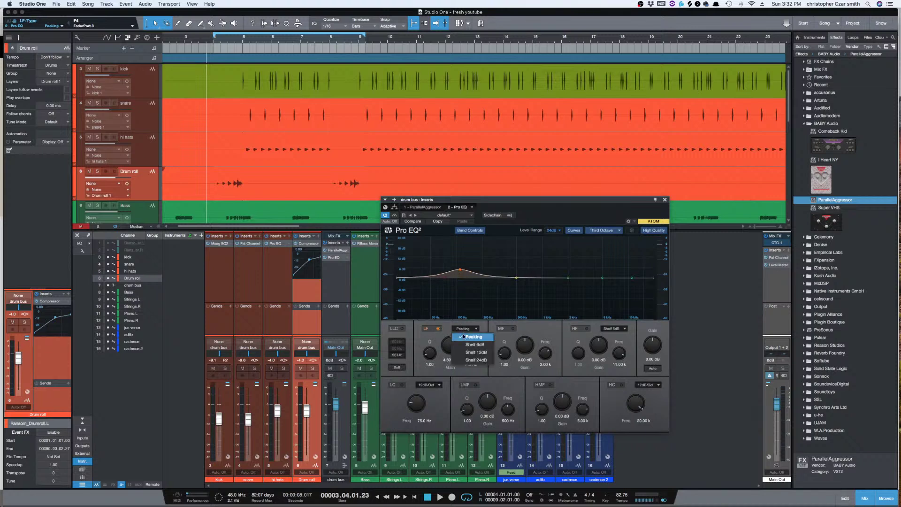
left_click(464, 350)
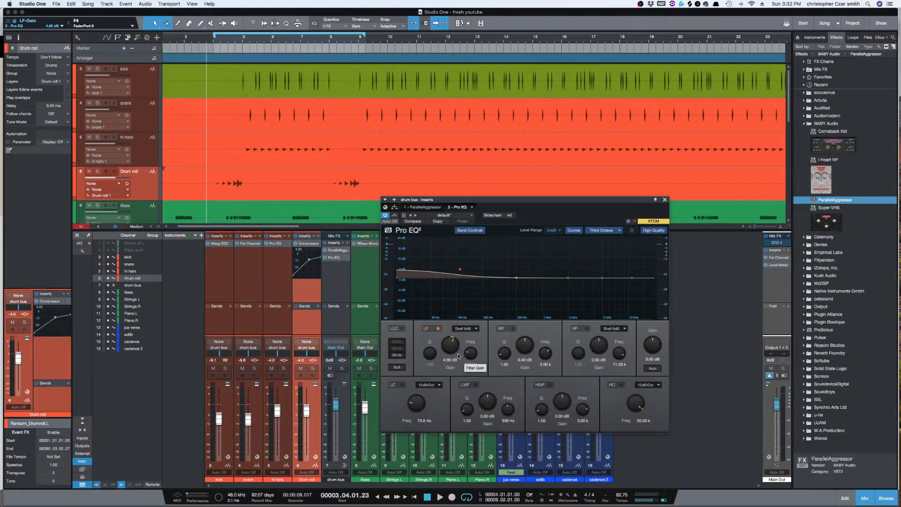
Step: During playback, move the drum bus EQ's low shelf to about 310 Hz, set its slope to 12 dB, and fine-tune its gain
key("space")
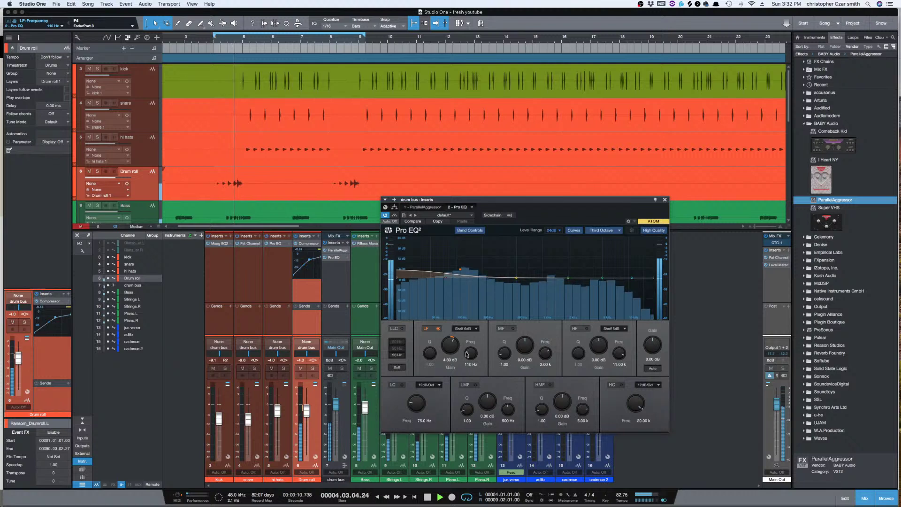
left_click_drag(471, 353, 467, 343)
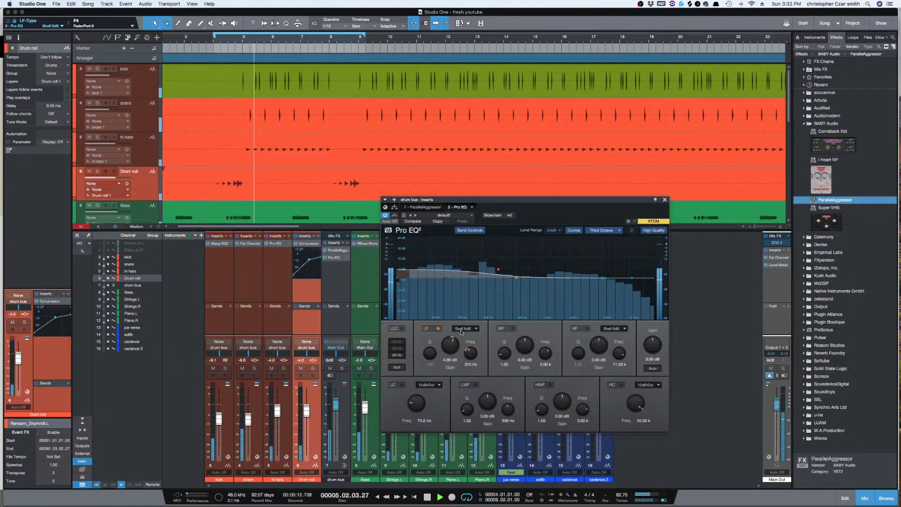
left_click(464, 329)
left_click(465, 352)
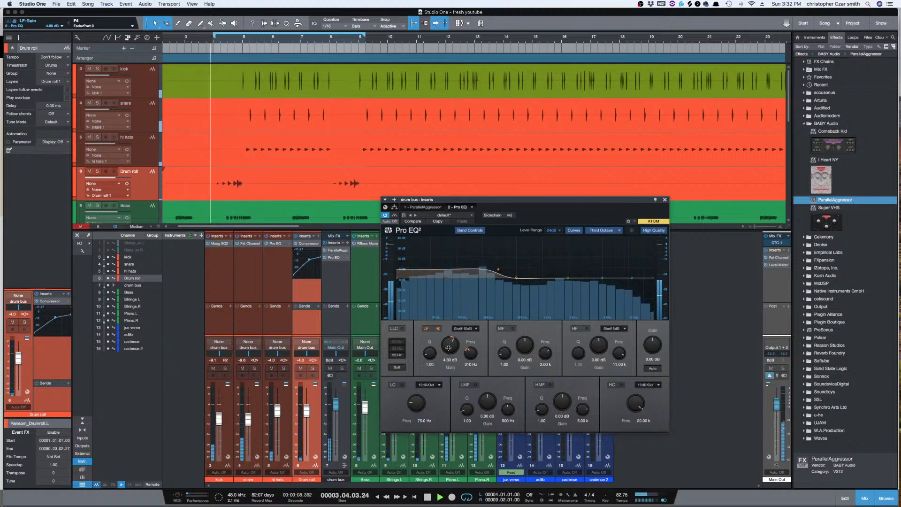
left_click_drag(450, 349, 449, 349)
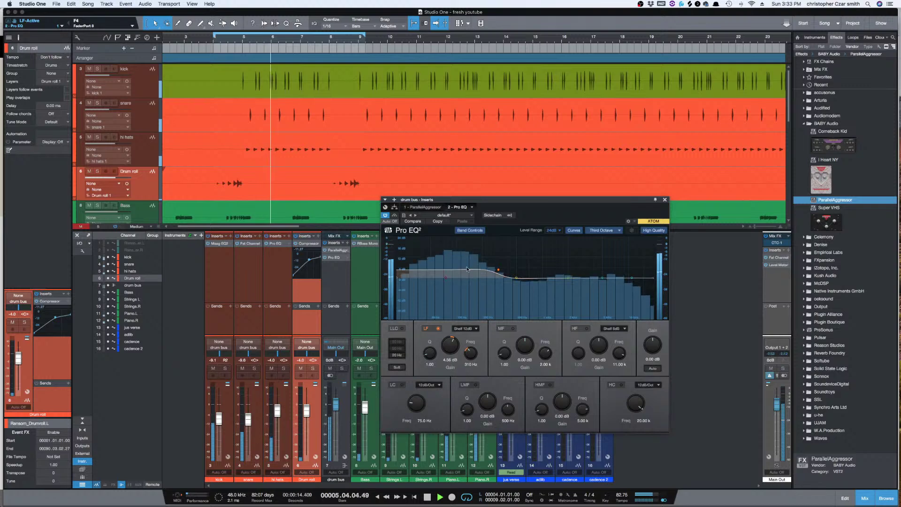
left_click(665, 200)
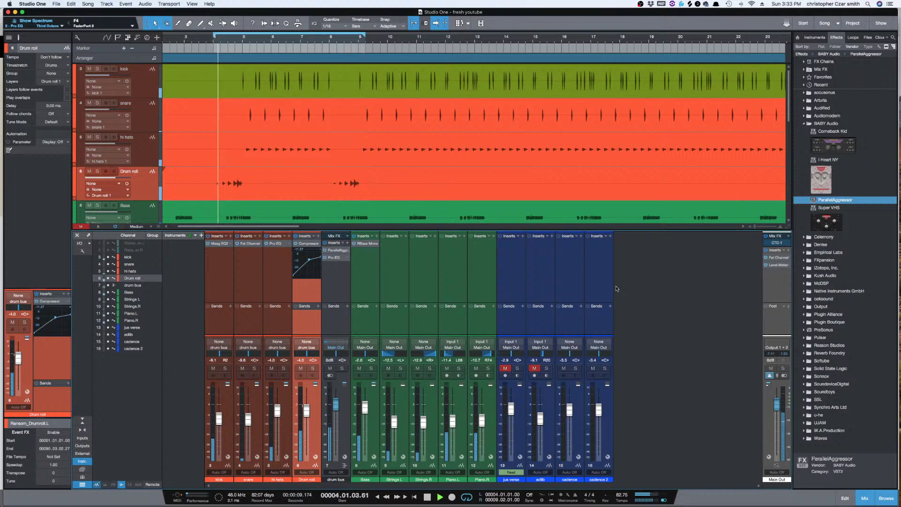
Step: Unmute the jus verse channel, turn looping off, audition the mix, and stop playback
key("space")
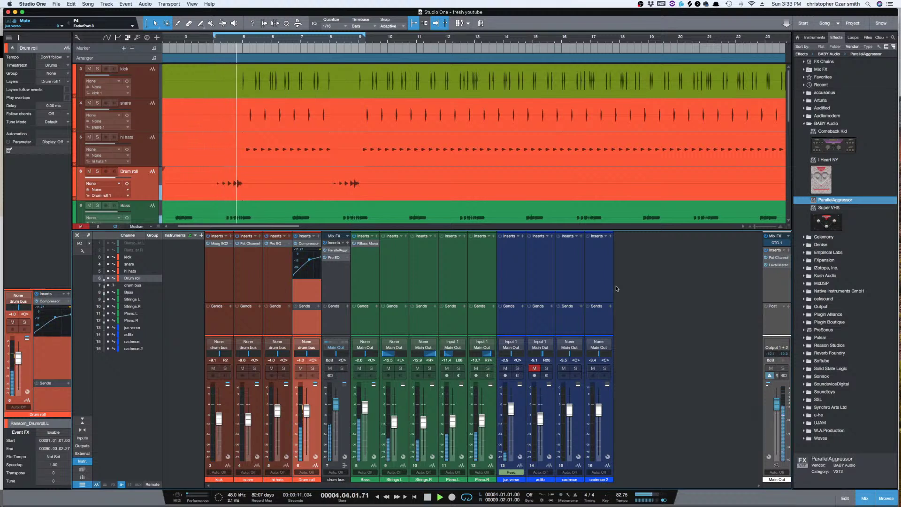
key("KP_Divide")
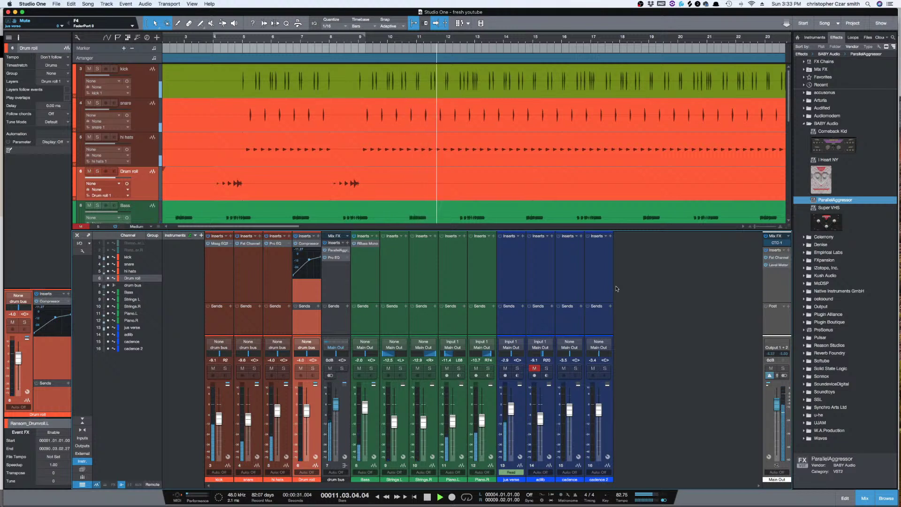
key("space")
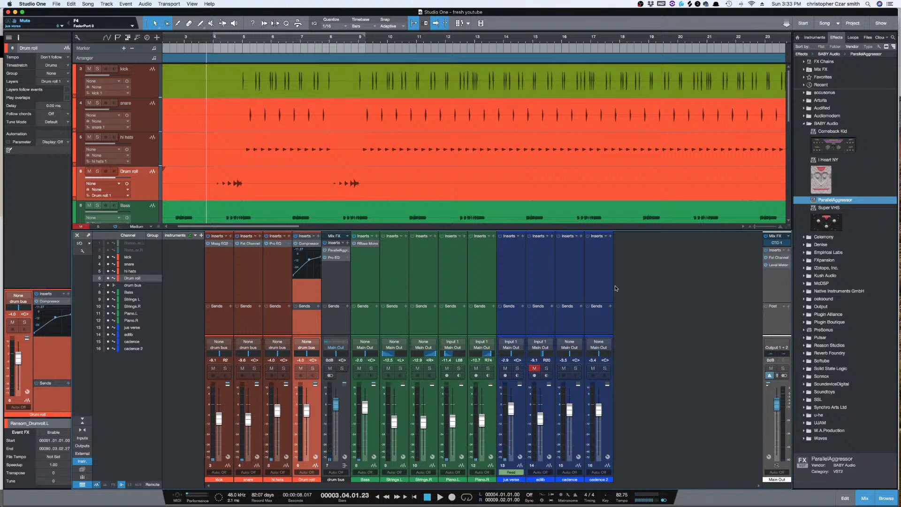
Step: Check the drum bus Pro EQ and copy it to the Drum roll channel after the compressor
left_click(336, 259)
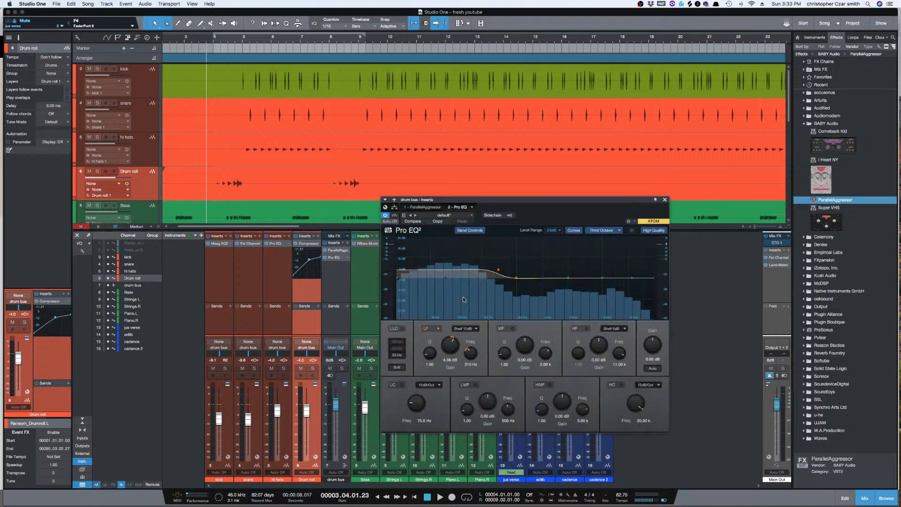
left_click(665, 200)
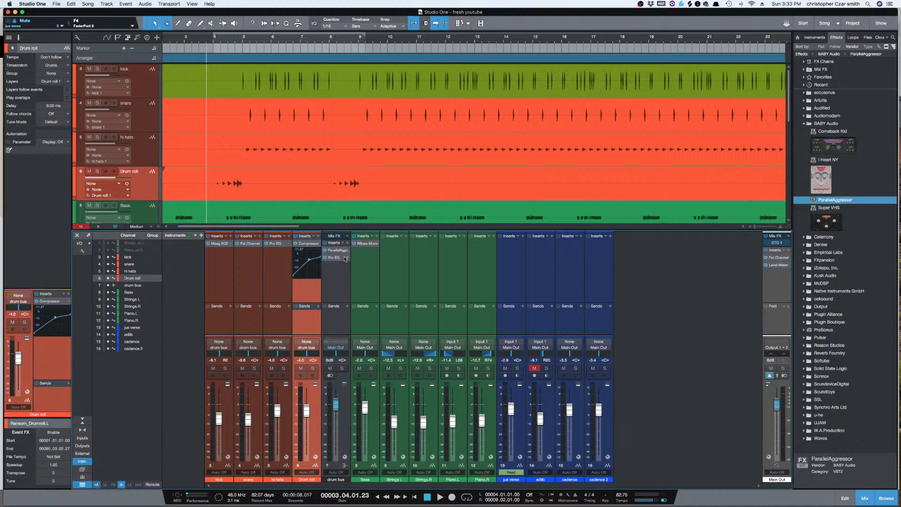
left_click_drag(335, 261, 306, 288)
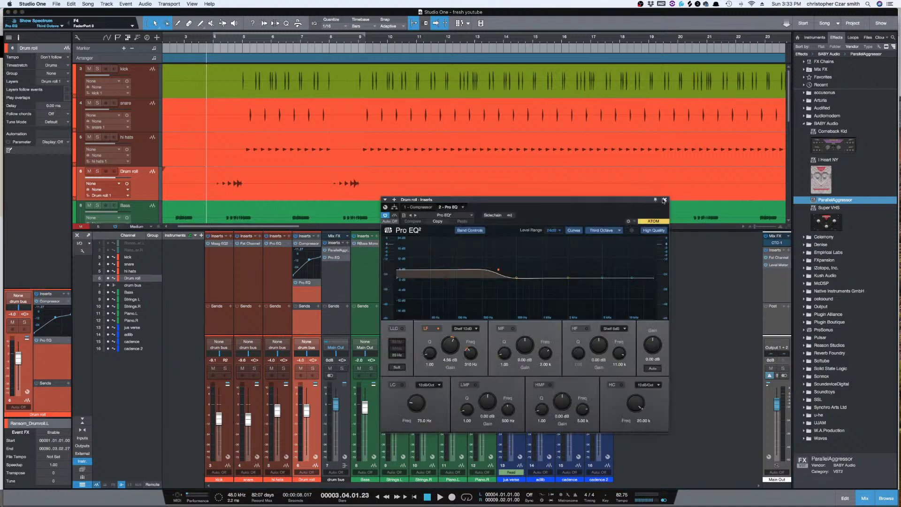
left_click(665, 200)
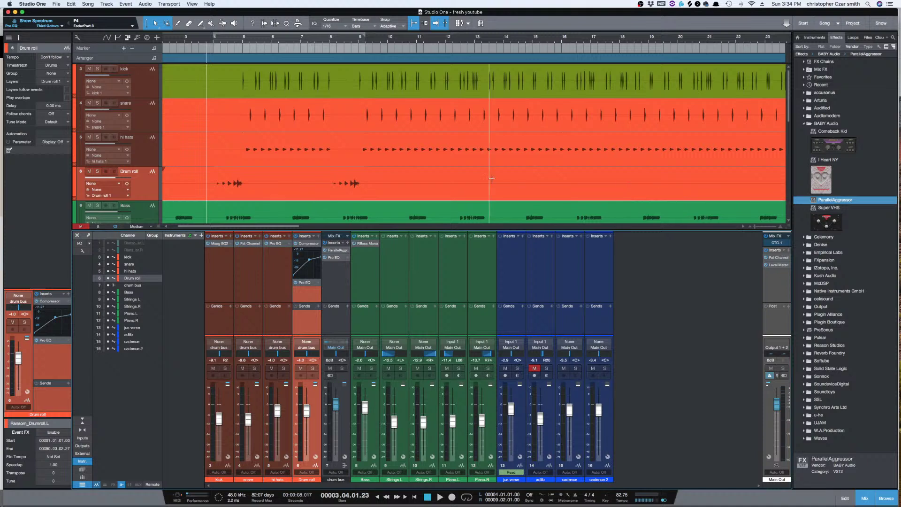
Step: Audition the drum roll from just before its first hits, near bar 4, and stop playback
left_click(202, 181)
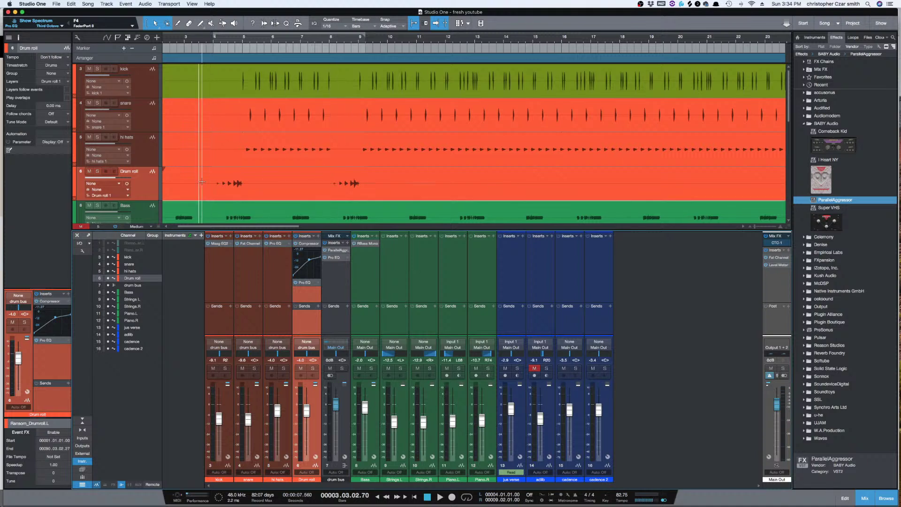
key("space")
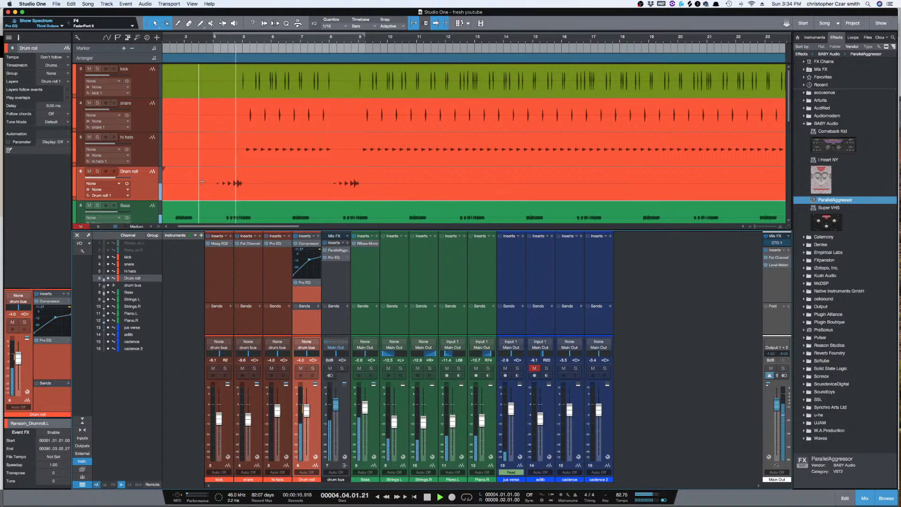
key("space")
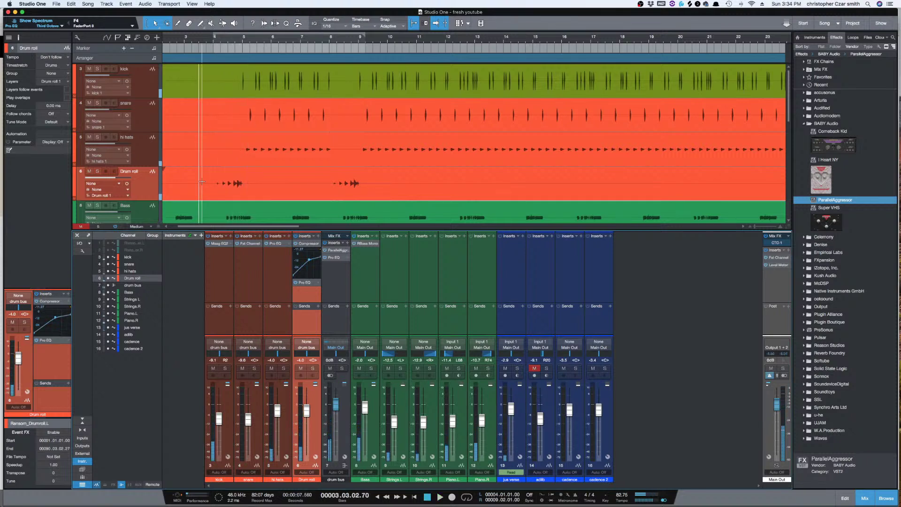
Step: Reduce the drum roll EQ's low shelf gain to about 1 dB and lower the channel's fader to about -5.8 dB
left_click(305, 282)
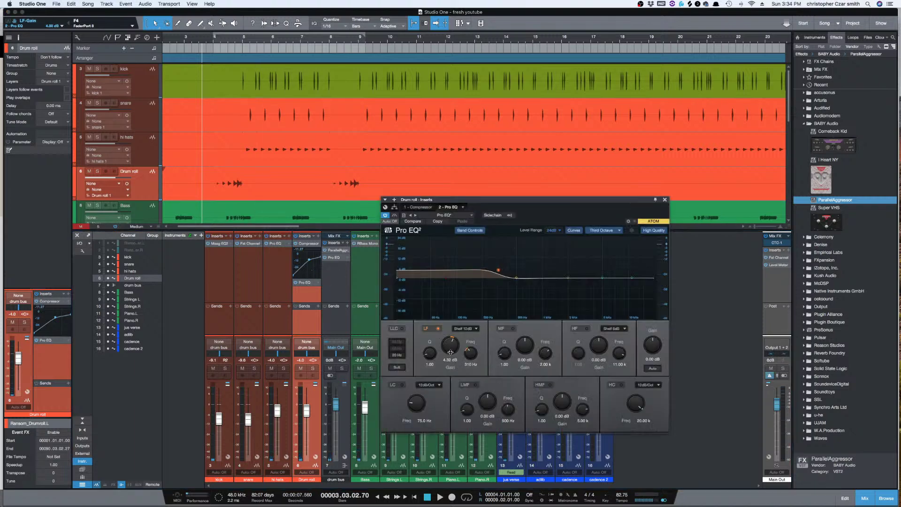
scroll(450, 353, "down", 2)
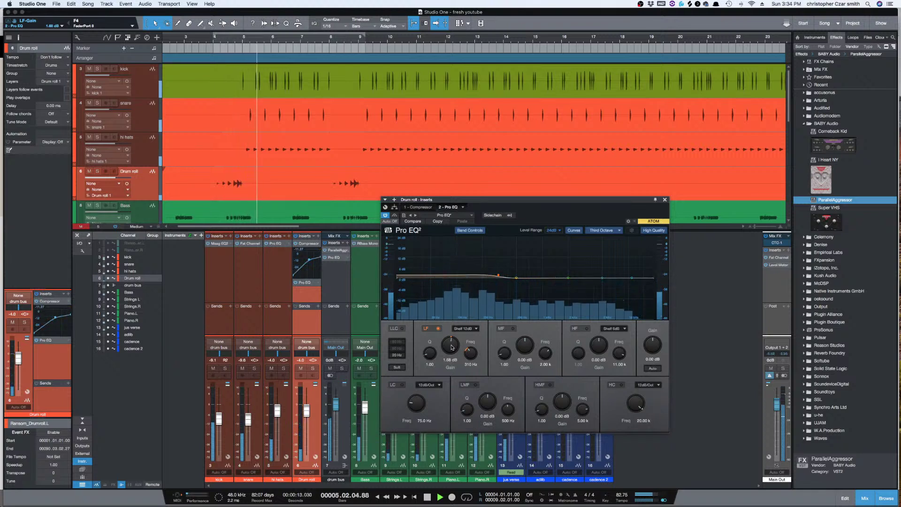
key("space")
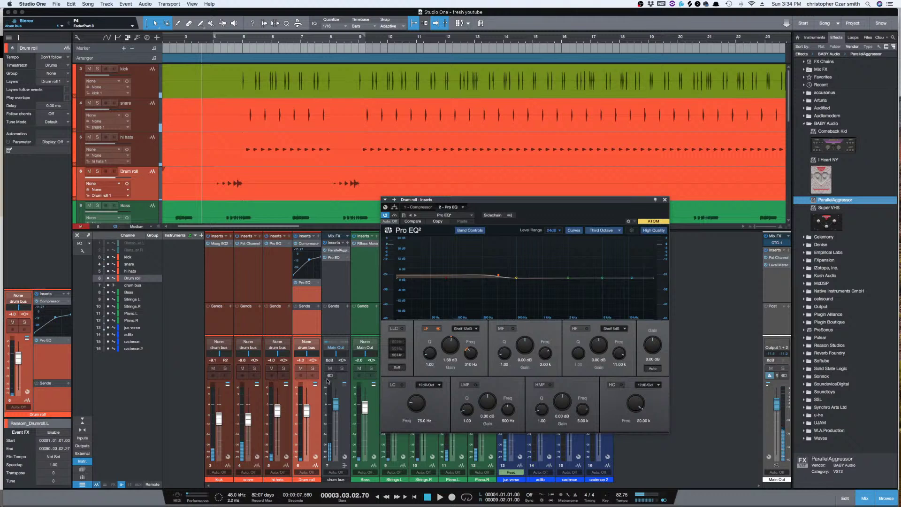
left_click_drag(307, 413, 308, 415)
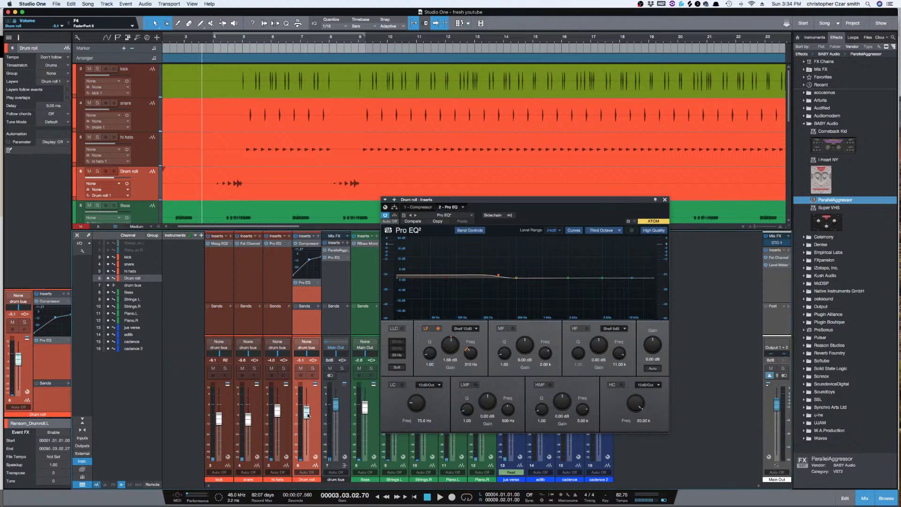
Step: Remove Pro EQ from the drum bus inserts, leaving ParallelAggressor in place
left_click(338, 283)
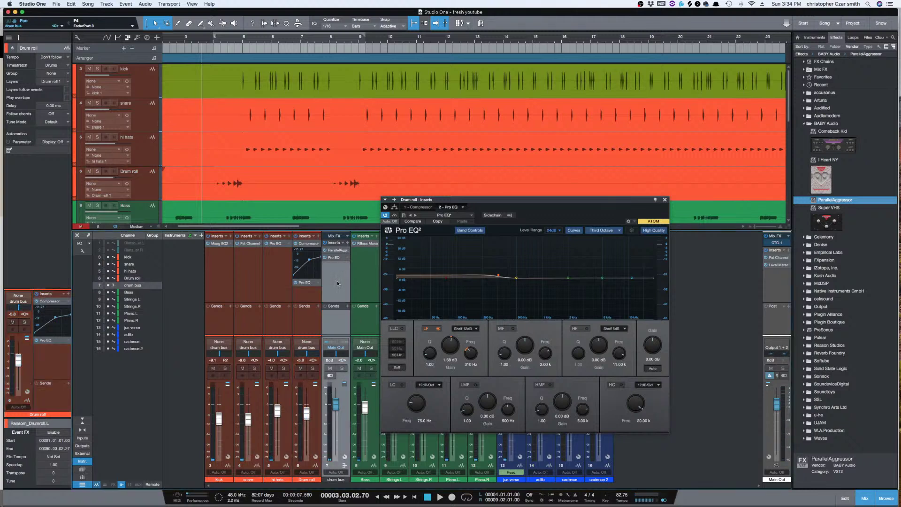
left_click(348, 259)
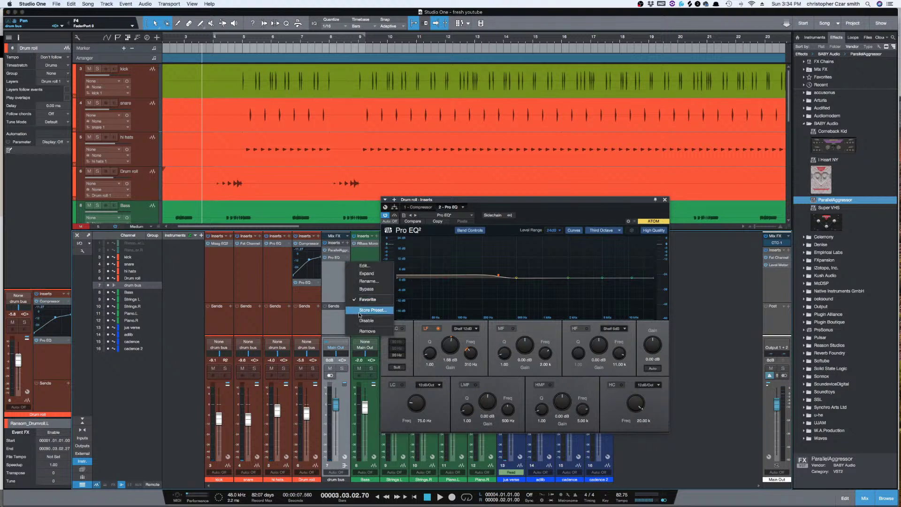
left_click(362, 330)
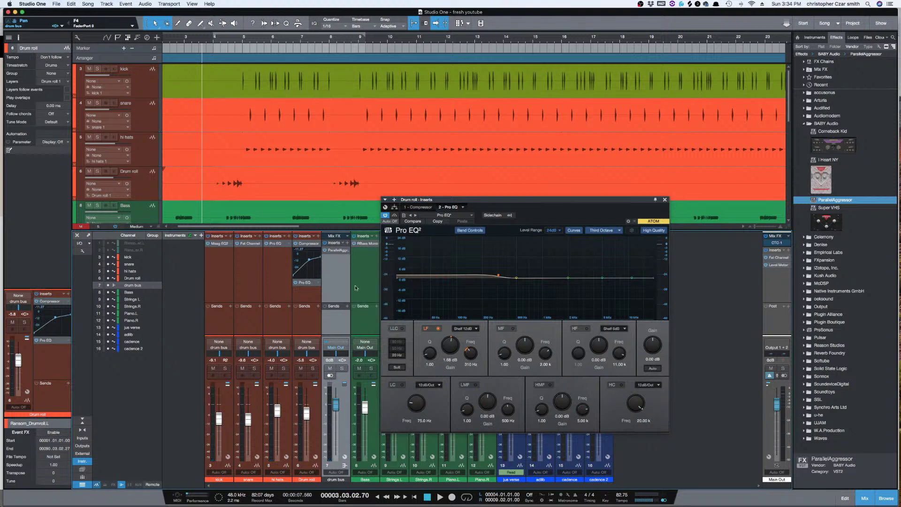
Step: Open the drum bus's ParallelAggressor editor and reposition its window over the mixer
double_click(339, 250)
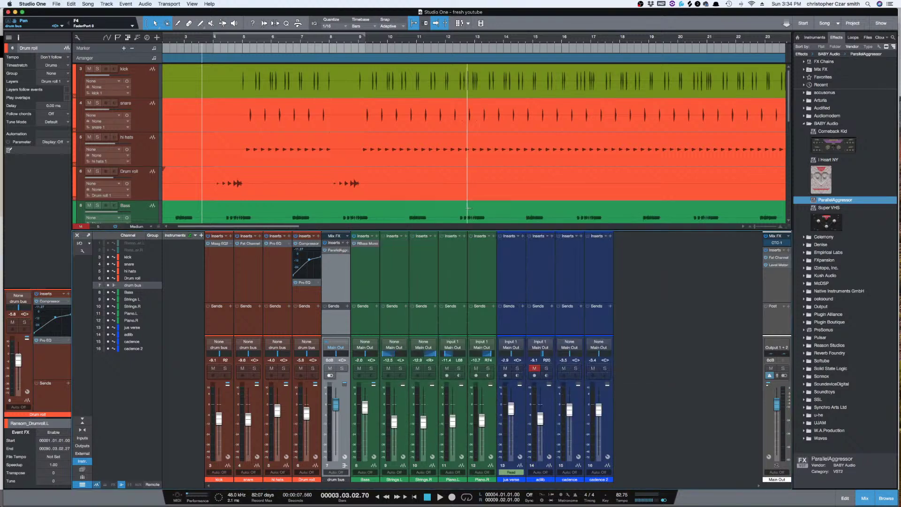
left_click(336, 251)
left_click_drag(524, 205, 514, 206)
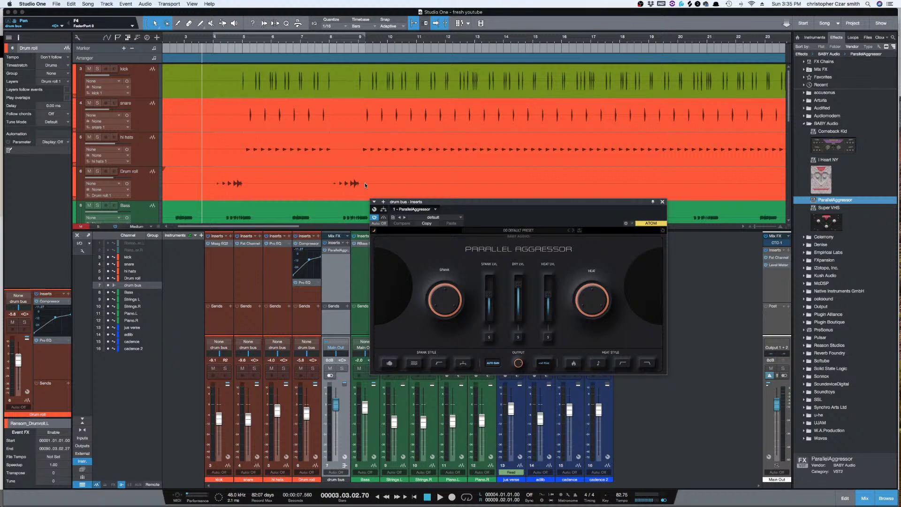
Step: Cycle ParallelAggressor's background colour through its light, gray and dark options, settle on gray, and start playback
left_click(375, 231)
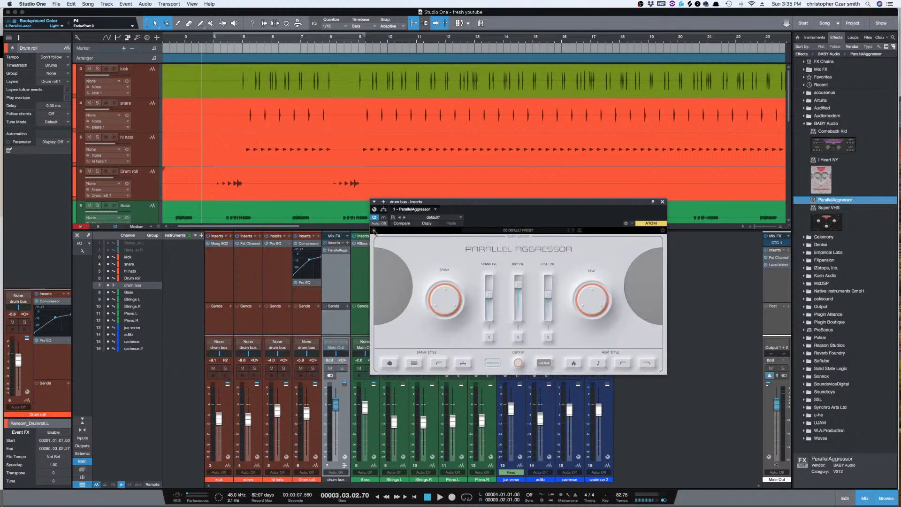
left_click(375, 232)
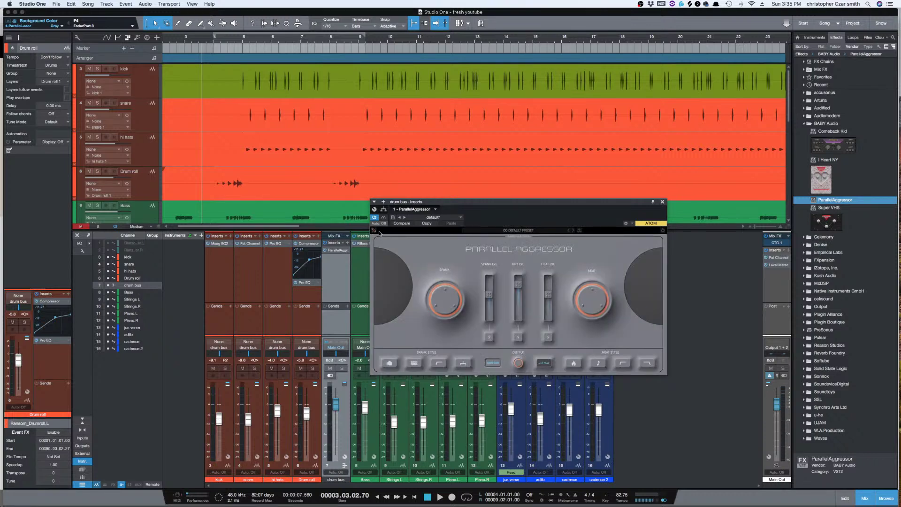
left_click(375, 231)
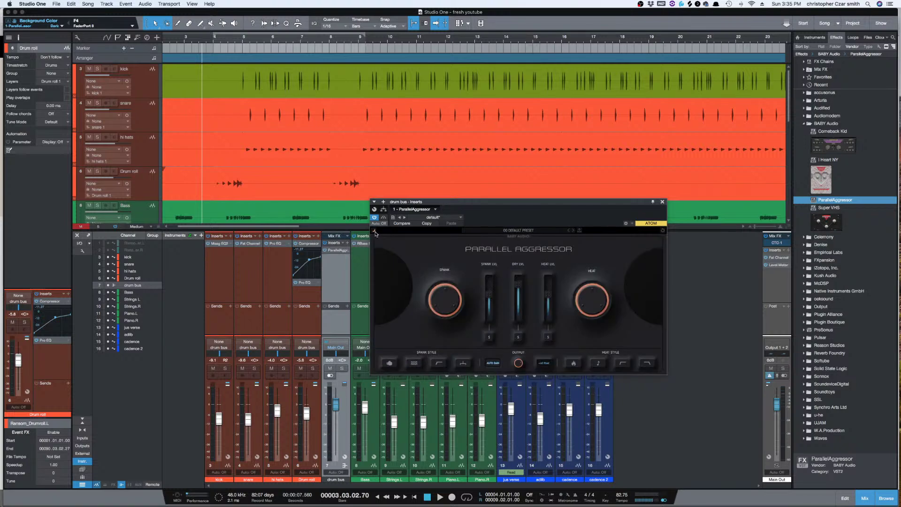
left_click(375, 232)
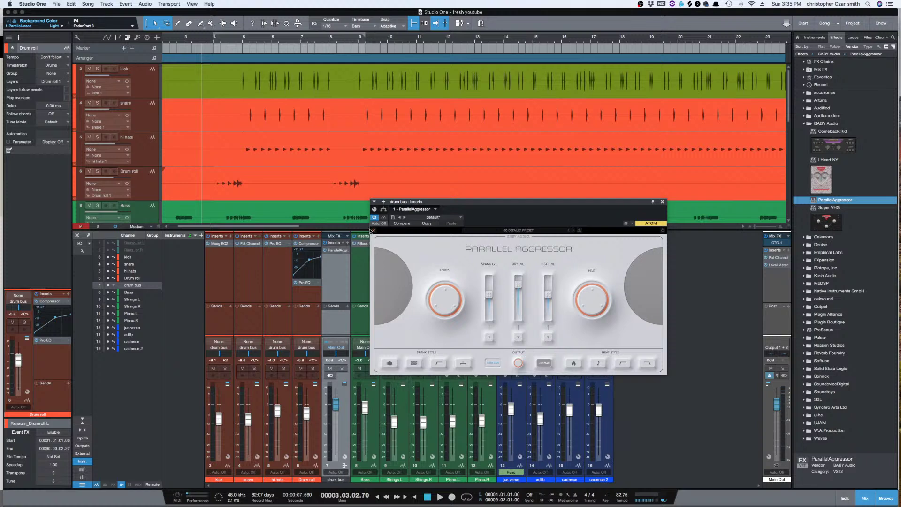
left_click(374, 232)
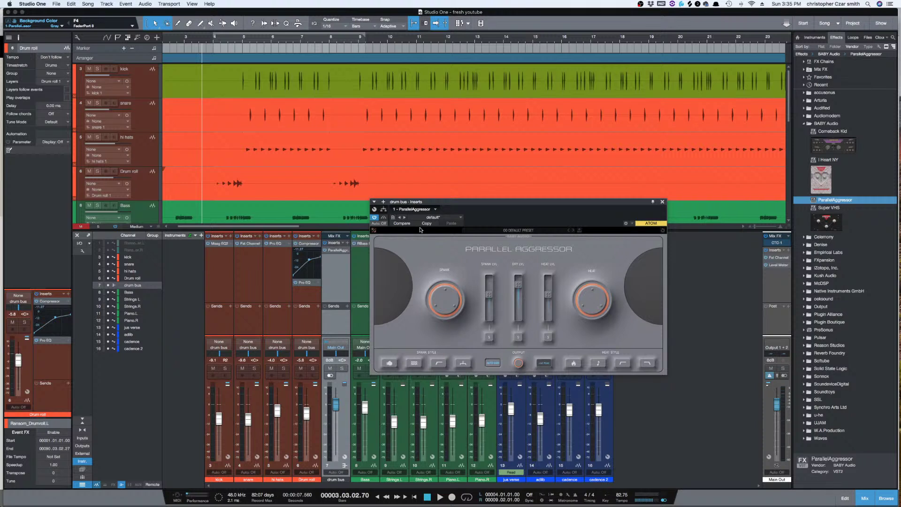
key("space")
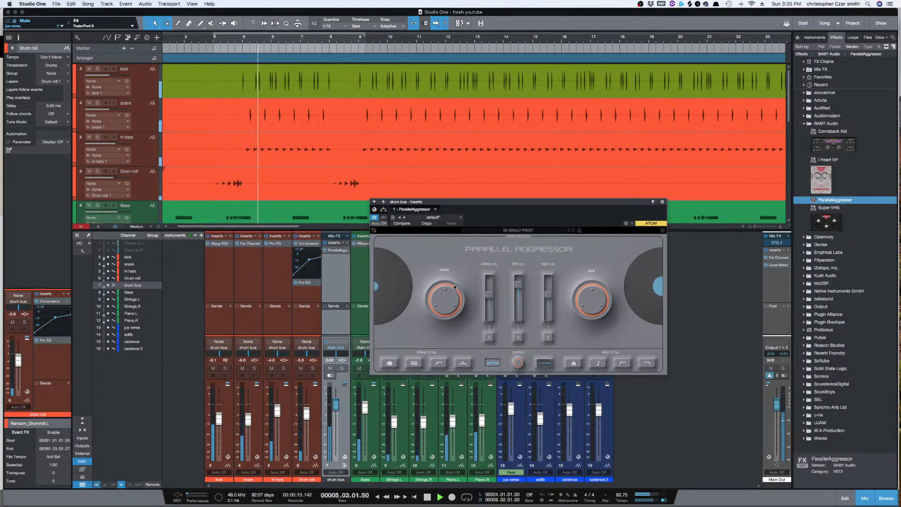
Step: Adjust ParallelAggressor's Spank intensity, enable Extra Hot, and set the Heat intensity to about 70%
mouse_move(438, 296)
left_mouse_down()
mouse_move(441, 286)
mouse_move(444, 304)
mouse_move(446, 295)
left_mouse_up()
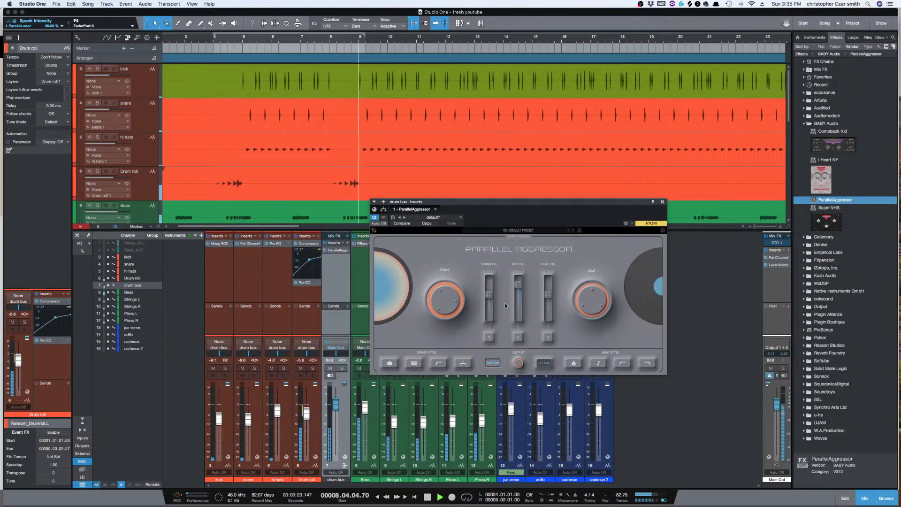
left_click_drag(445, 309, 445, 312)
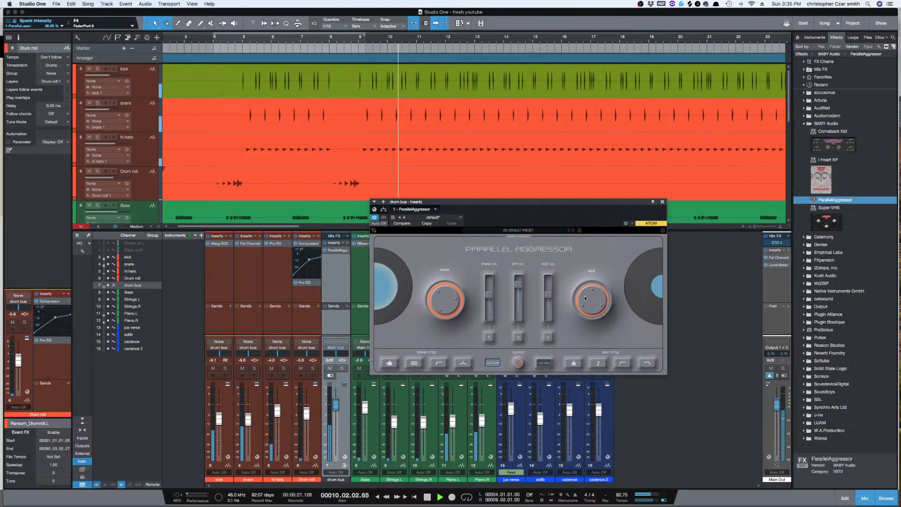
left_click_drag(585, 297, 599, 274)
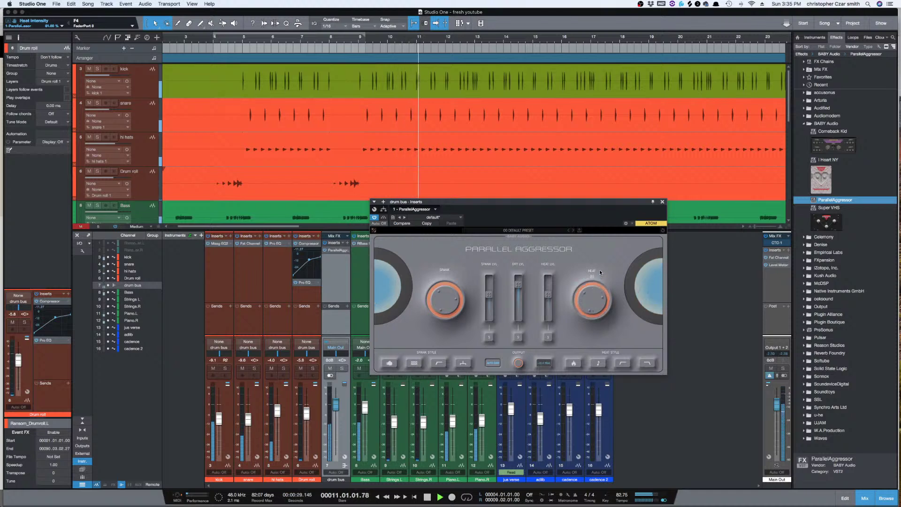
left_click(573, 363)
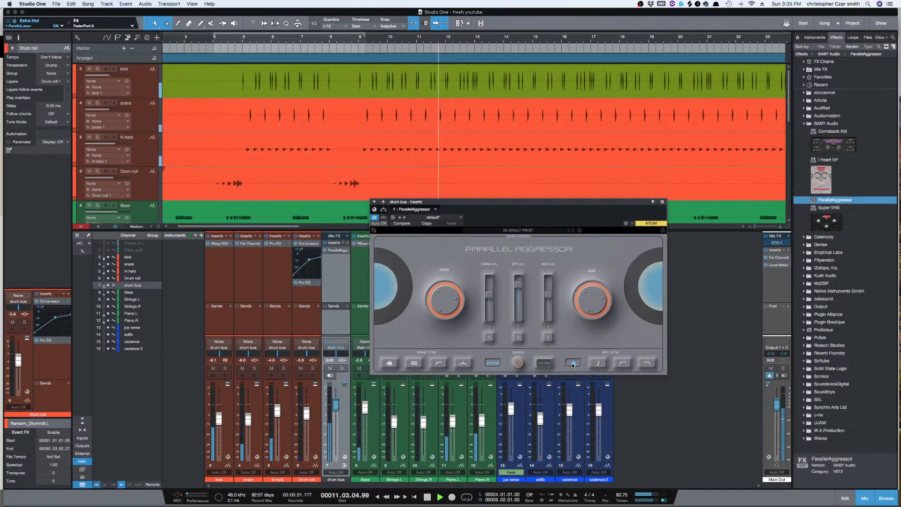
left_click_drag(591, 304, 576, 315)
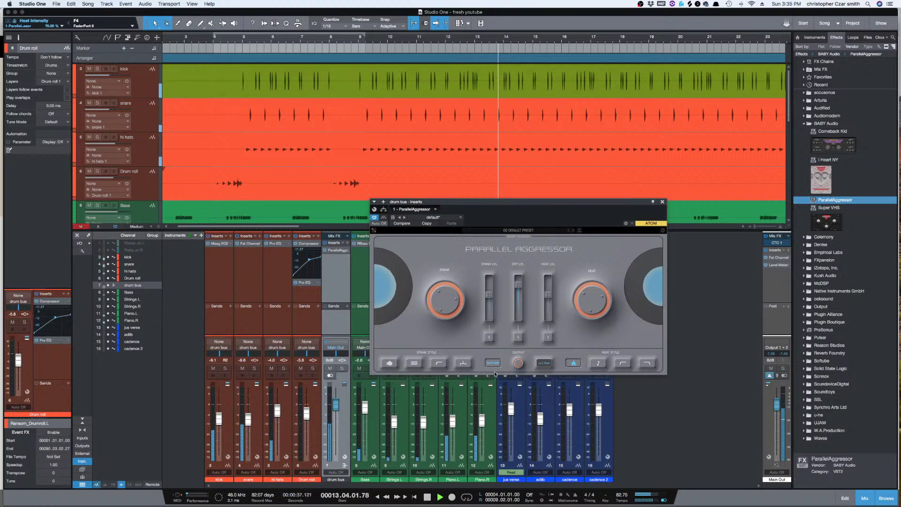
Step: Try Smack Mode and switch it off, enable Extra Punch and the Spank sidechain filter, and set the Spank intensity to about 70%
left_click(413, 365)
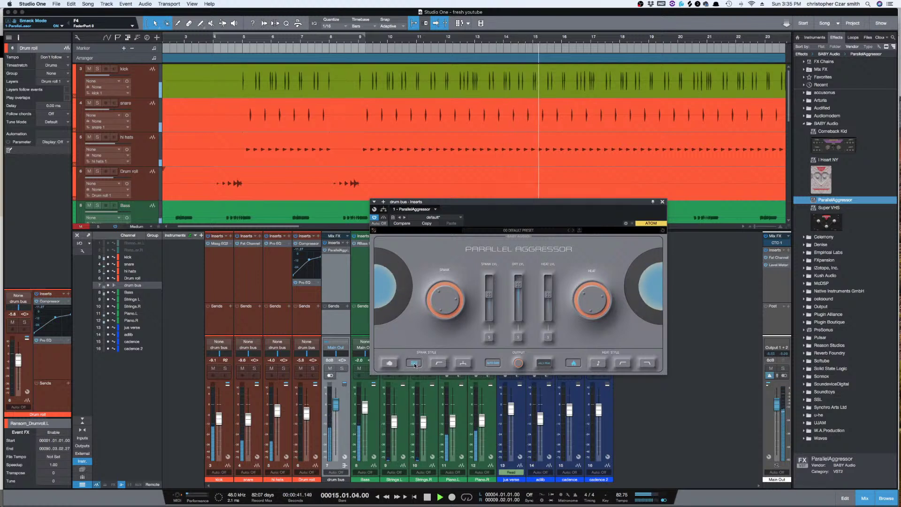
left_click(414, 365)
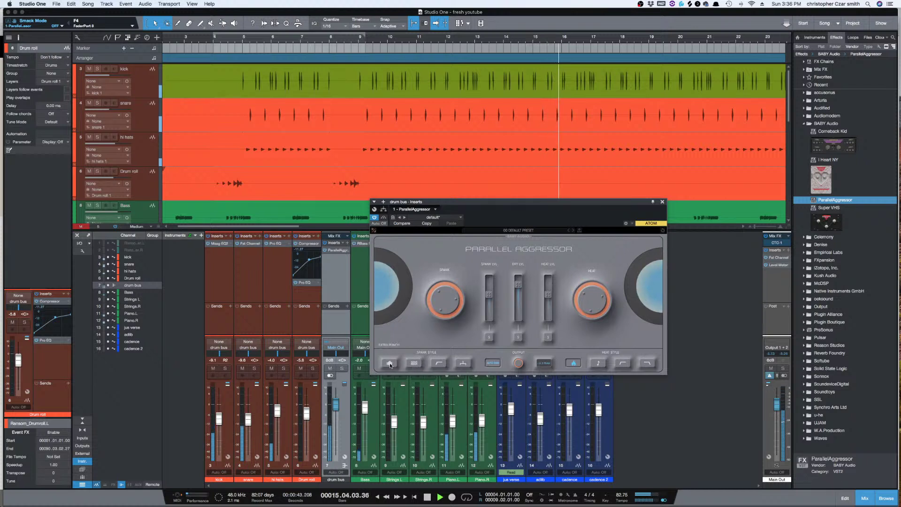
left_click(389, 363)
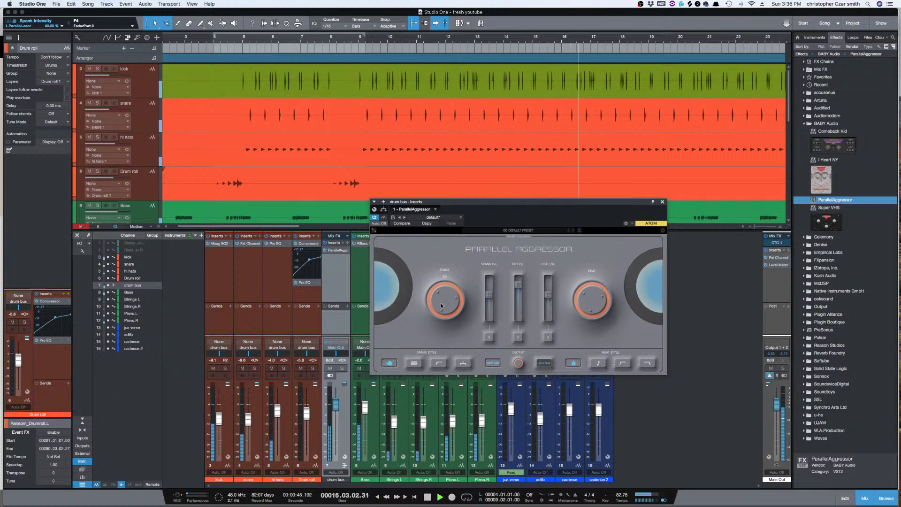
left_click_drag(443, 300, 439, 317)
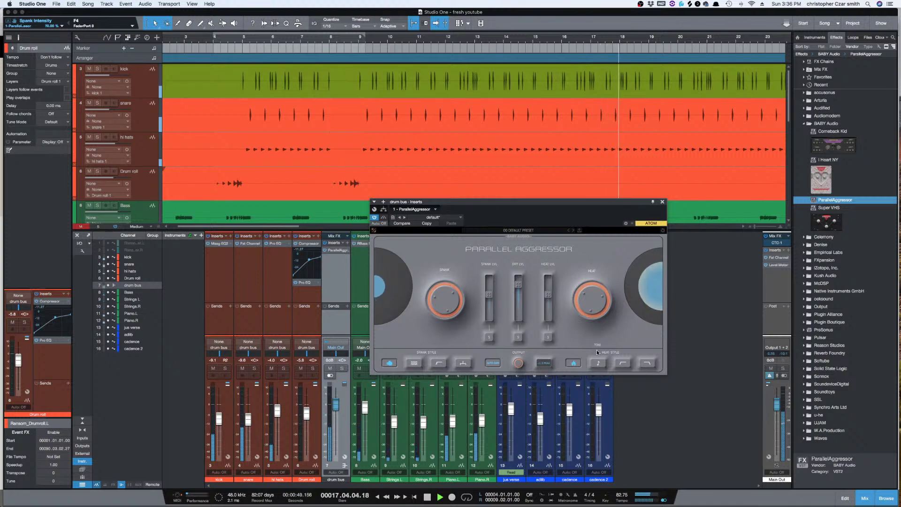
left_click(436, 363)
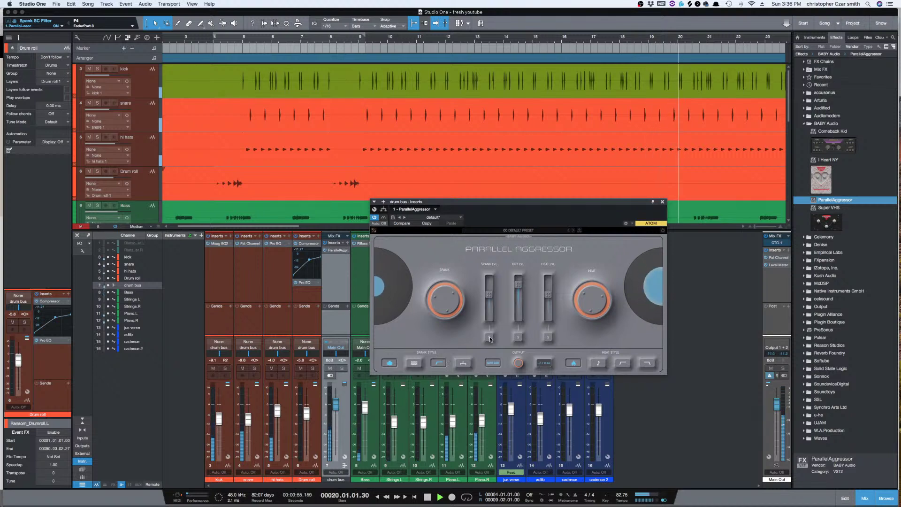
Step: Solo the drum bus and audition ParallelAggressor's Spank signal on its own, restoring all of the plugin's channels
left_click(346, 369)
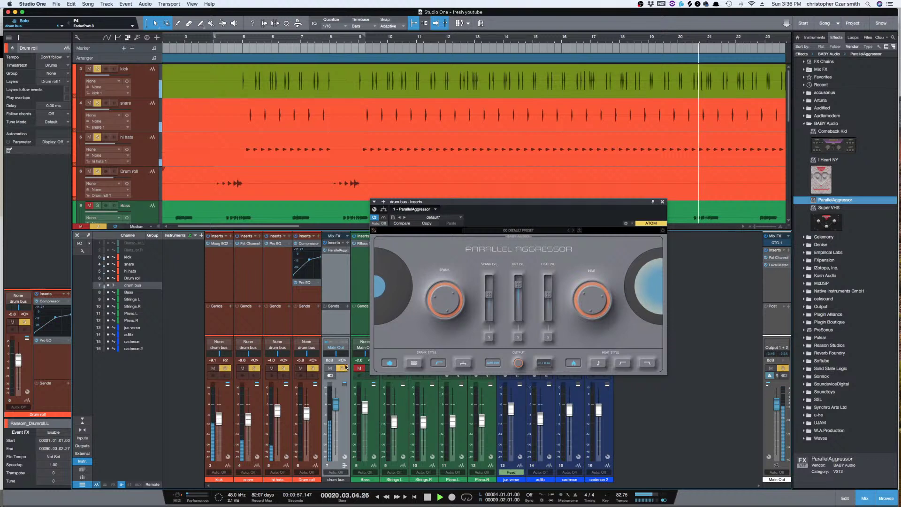
left_click(490, 337)
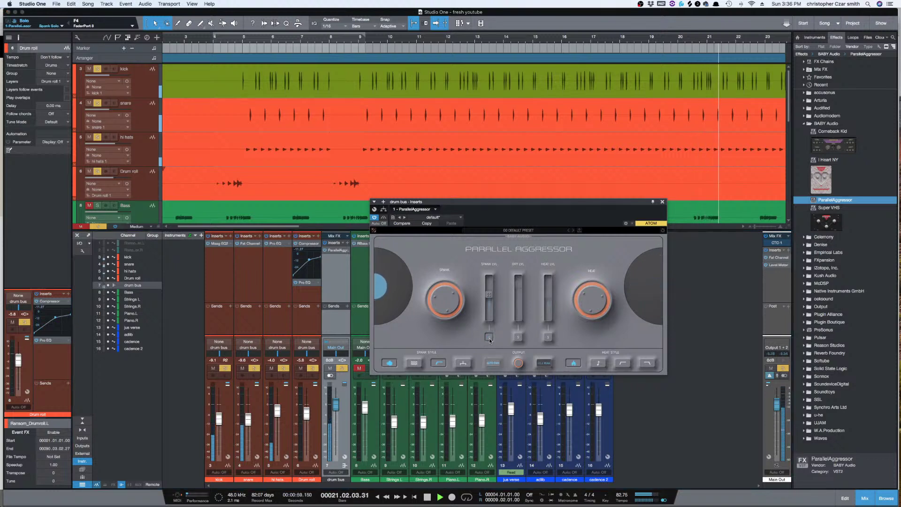
left_click(490, 337)
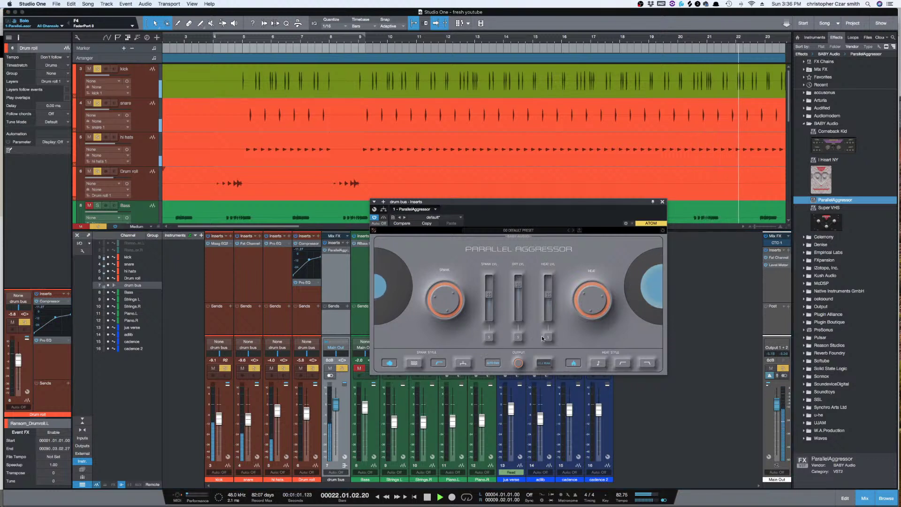
Step: Isolate ParallelAggressor's Heat signal, readjust its intensity, turn off Extra Hot, and restore all of the plugin's channels
left_click(552, 337)
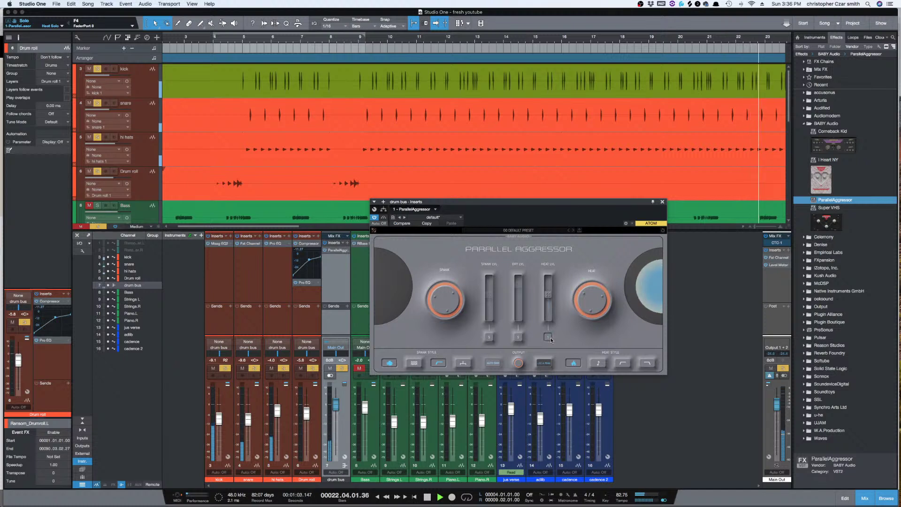
left_click_drag(585, 311, 586, 322)
left_click(571, 364)
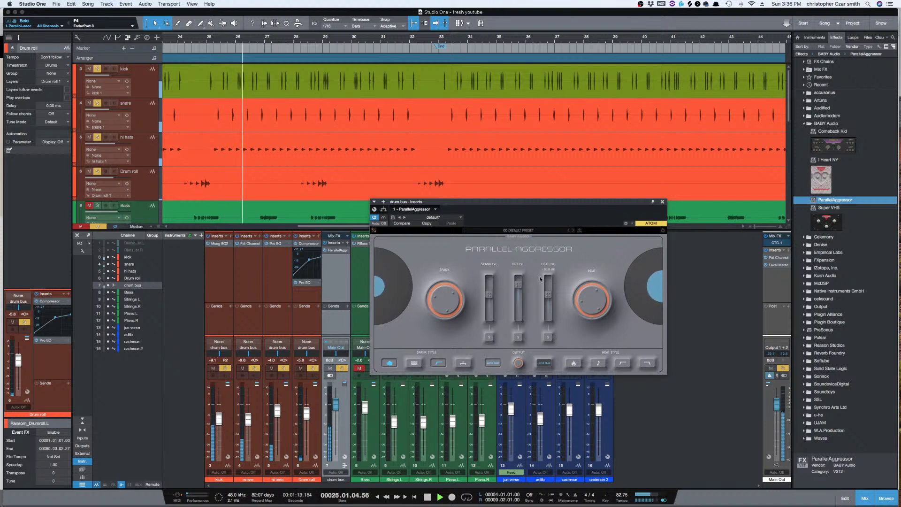
Step: Compare the soloed drum bus with ParallelAggressor bypassed and active, and stop playback
left_click(384, 219)
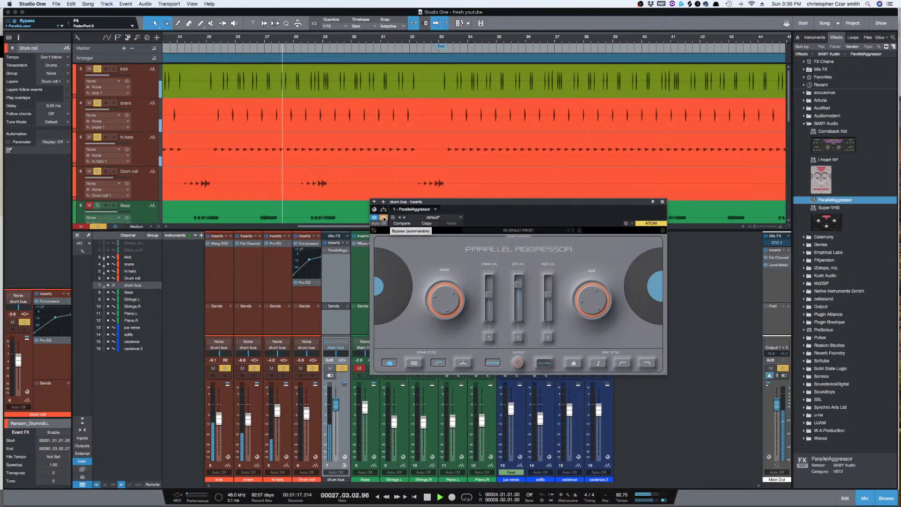
left_click(384, 218)
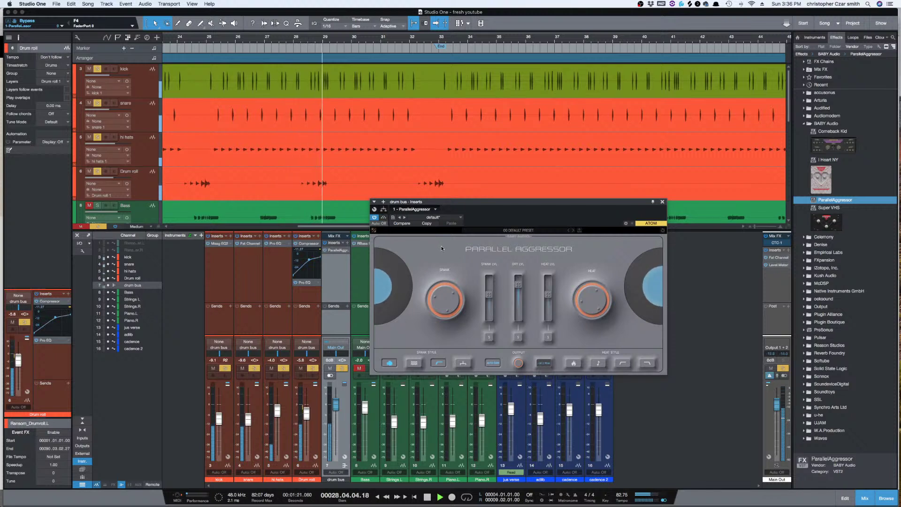
key("space")
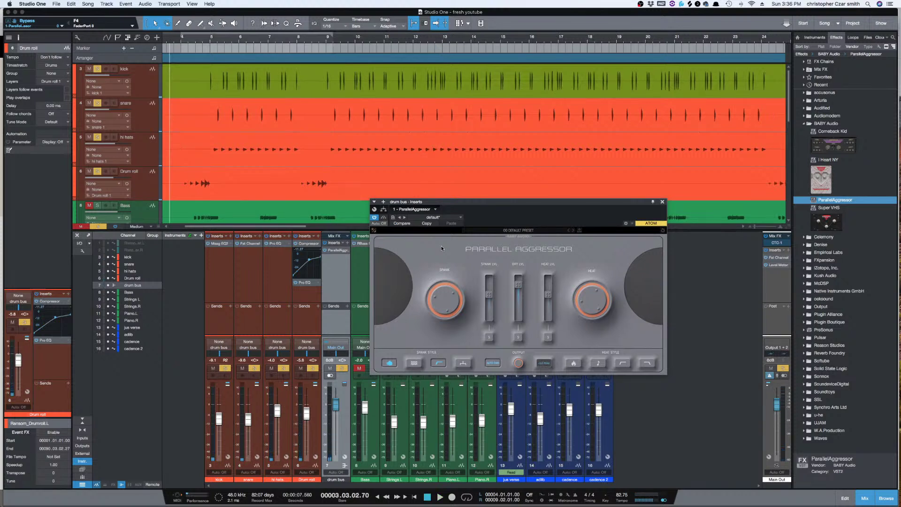
Step: Route the Drum roll channel's output to Main Out instead of the drum bus and restart playback
left_click(307, 324)
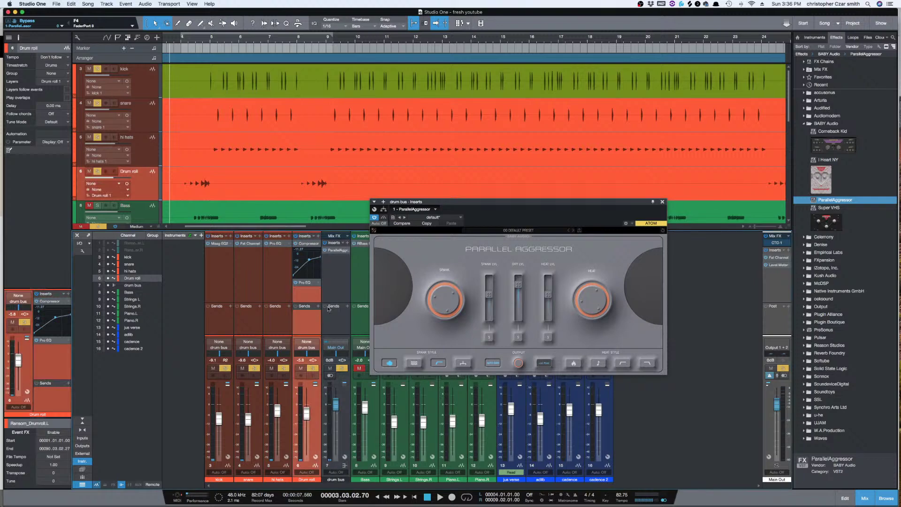
left_click(306, 350)
scroll(310, 141, "up", 10)
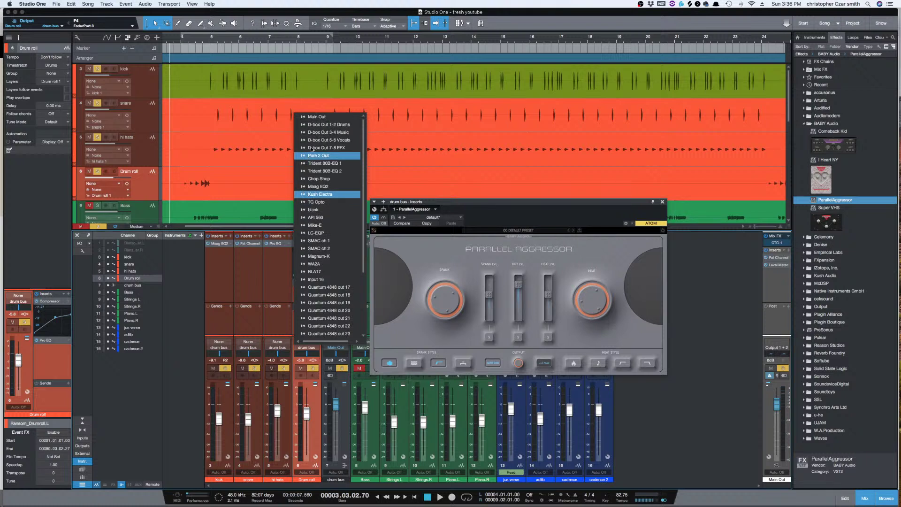
left_click(322, 118)
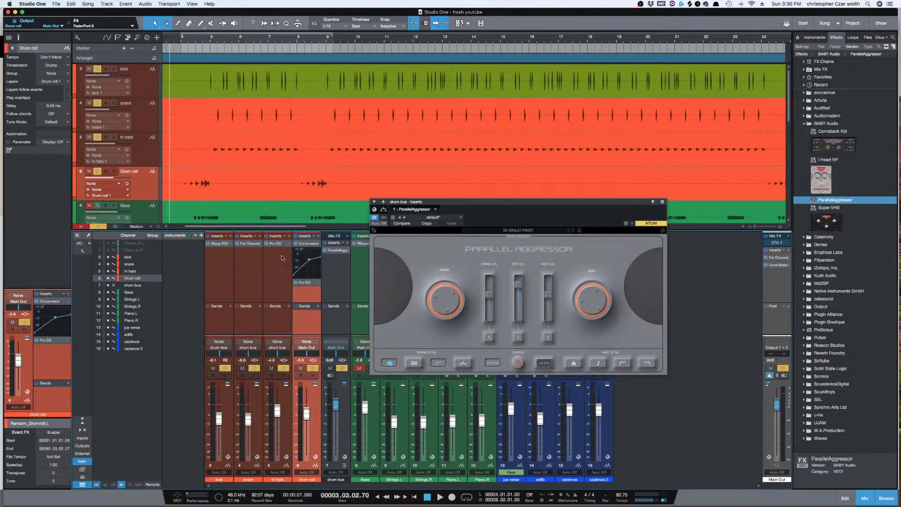
key("space")
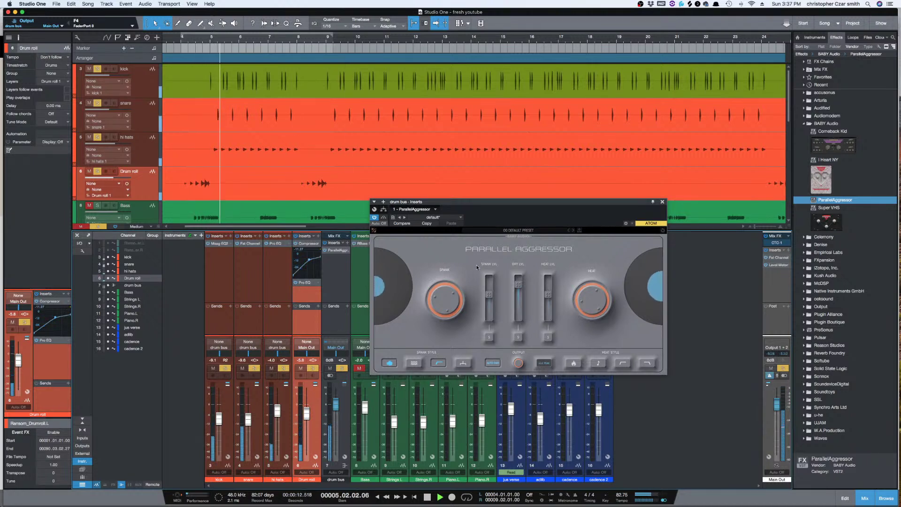
Step: Audition Smack Mode again and switch it off, and raise ParallelAggressor's Spank level slightly
left_click(414, 364)
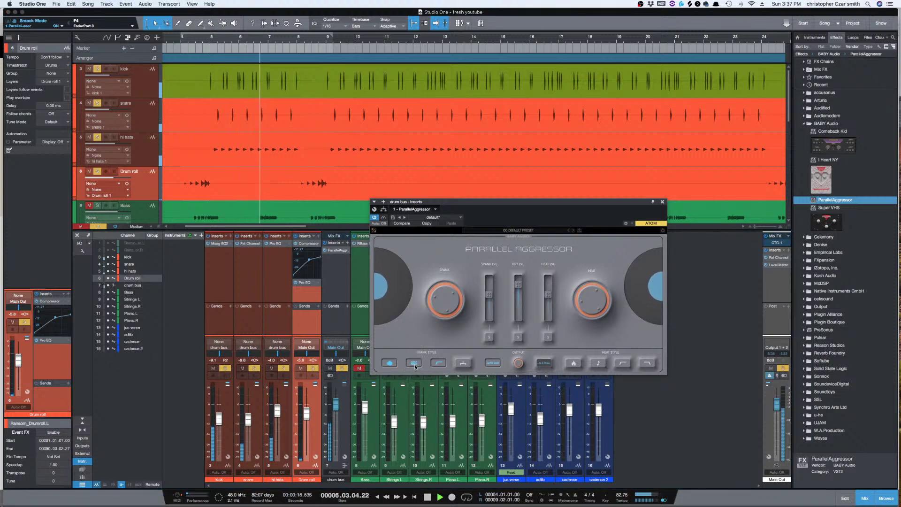
left_click(415, 364)
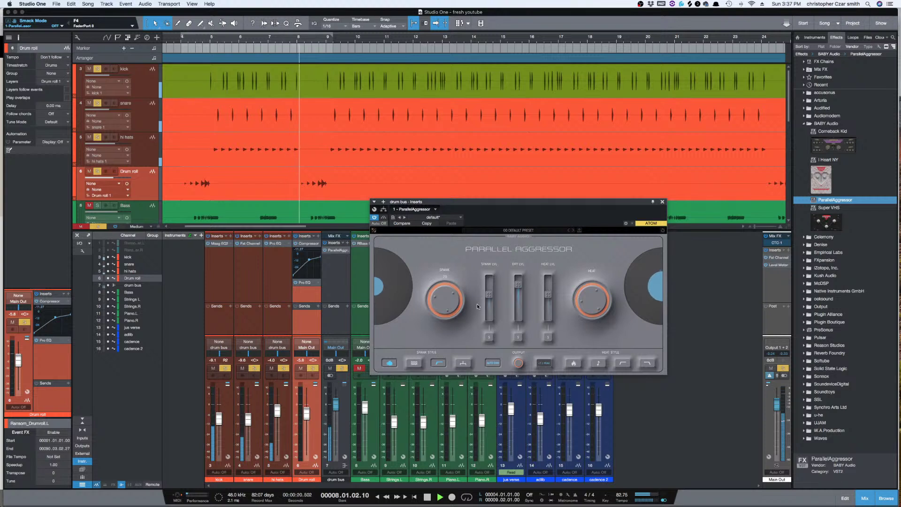
left_click_drag(488, 297, 487, 297)
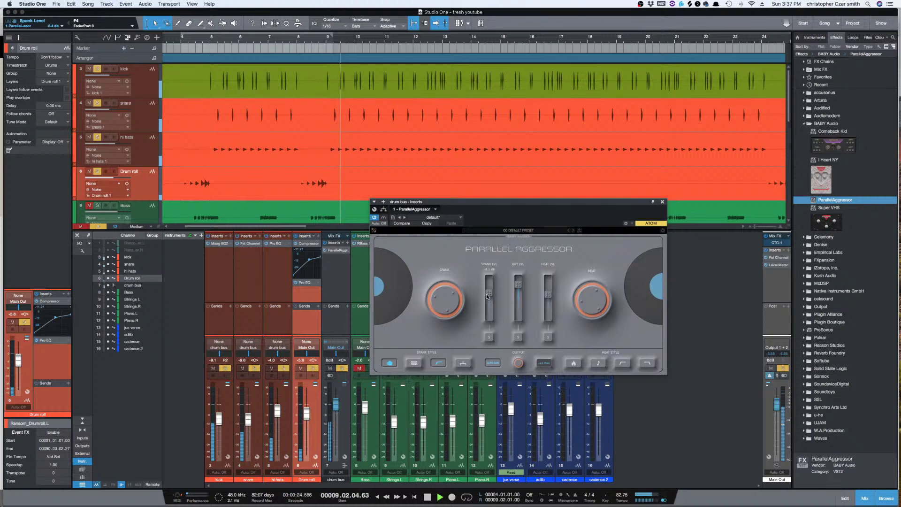
Step: Unsolo the drum bus and compare the full mix with ParallelAggressor bypassed and active
left_click(341, 368)
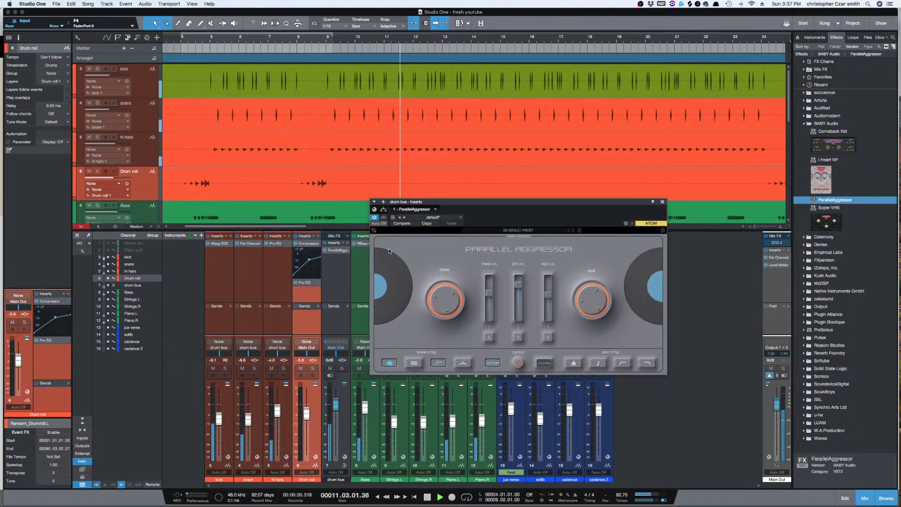
left_click(383, 219)
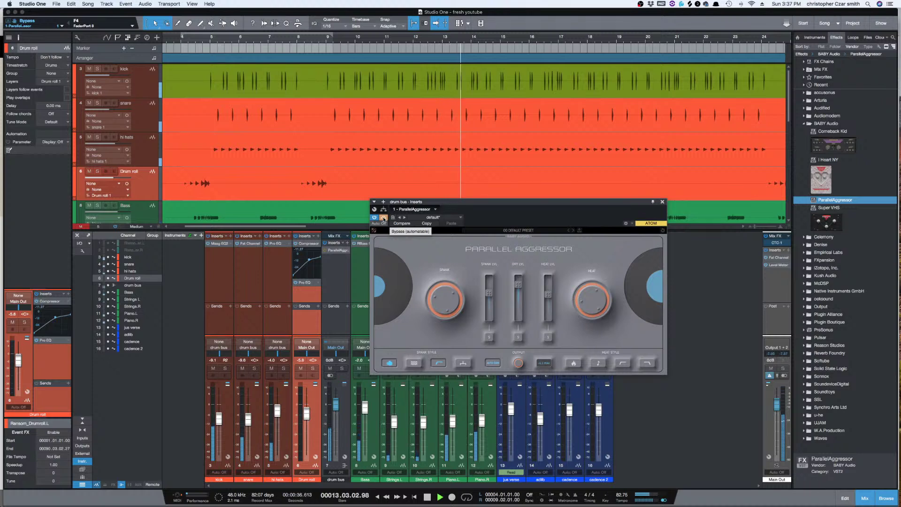
left_click(384, 219)
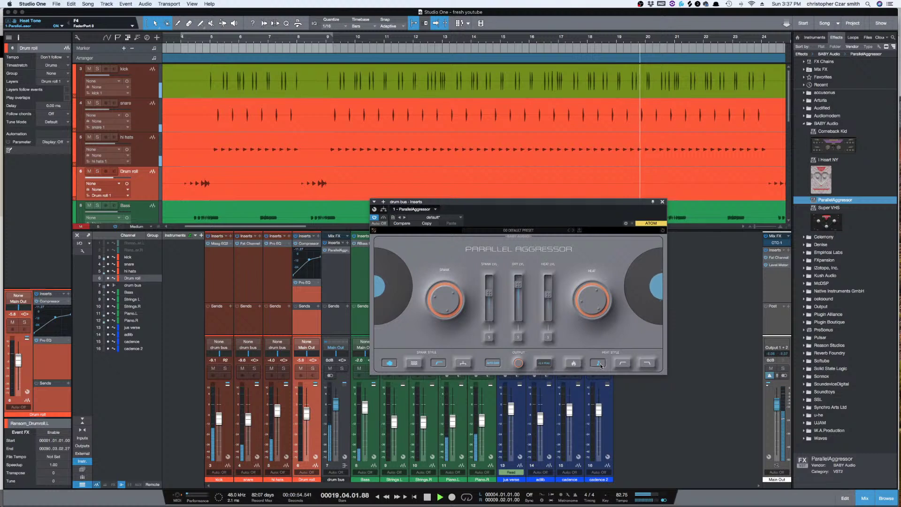
Step: Try Heat Tone by auditioning only the Heat signal on the soloed drum bus, and switch Heat Tone back off
left_click(548, 337)
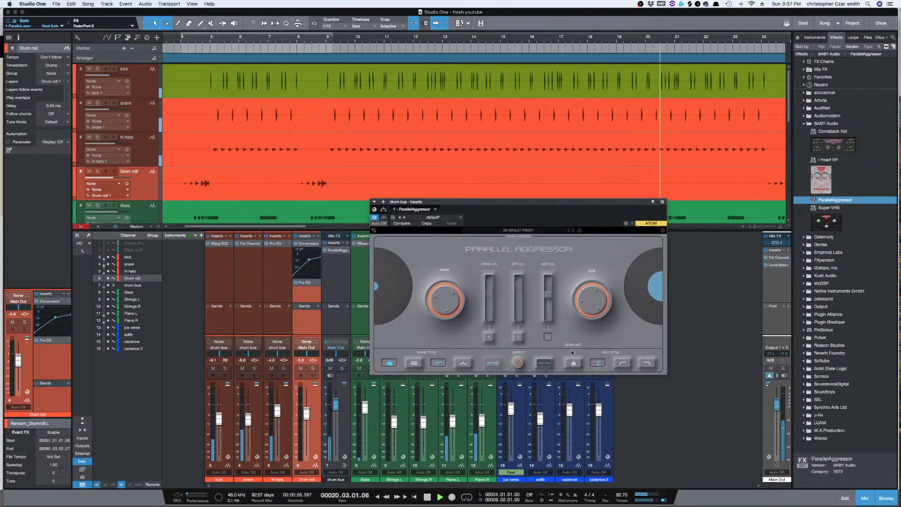
left_click(343, 369)
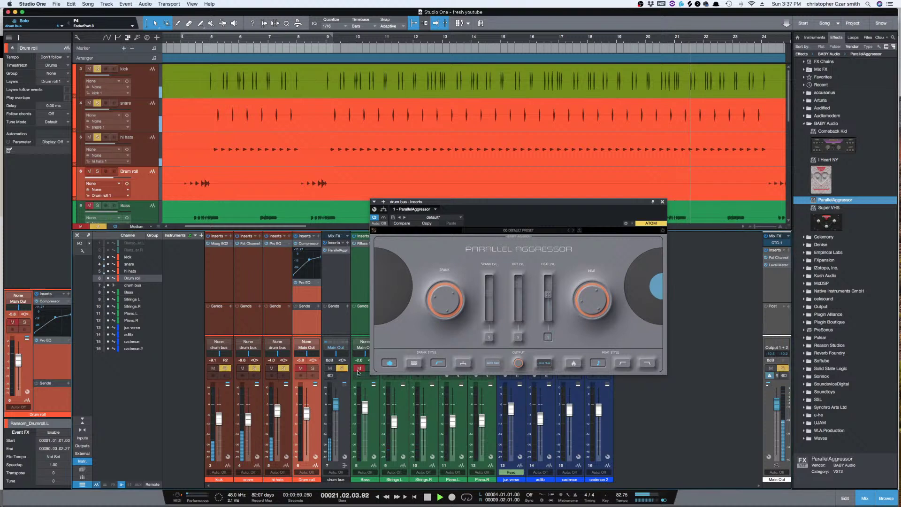
left_click(598, 364)
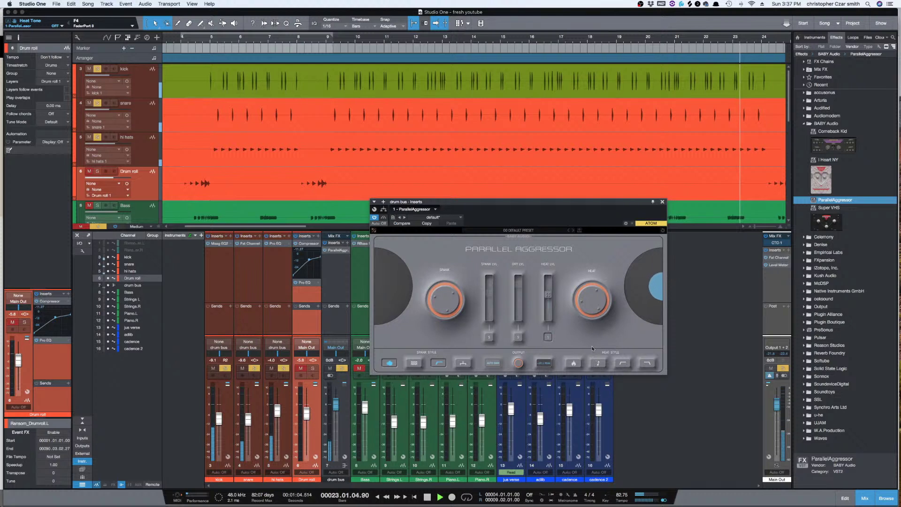
left_click(548, 337)
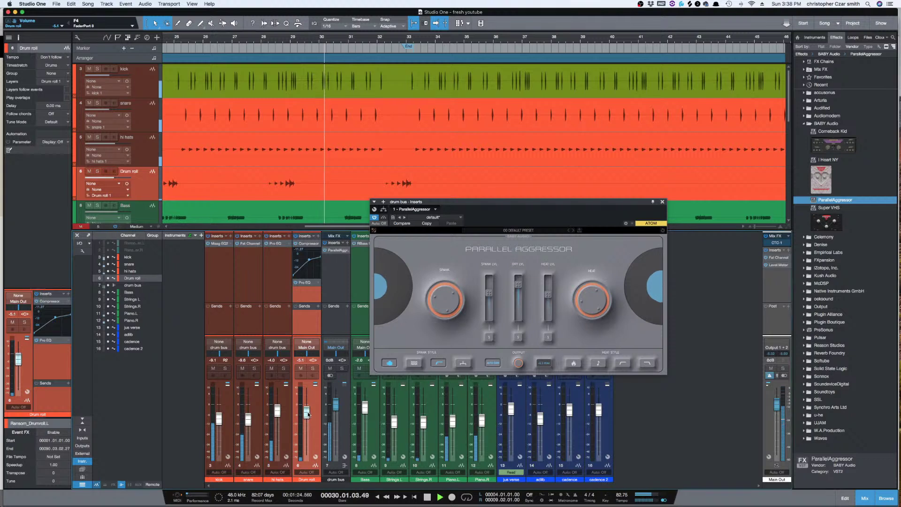
Step: Raise the Drum roll fader to about -3.5 dB, stop playback, and reposition the ParallelAggressor window over the mixer
left_click_drag(309, 416, 310, 412)
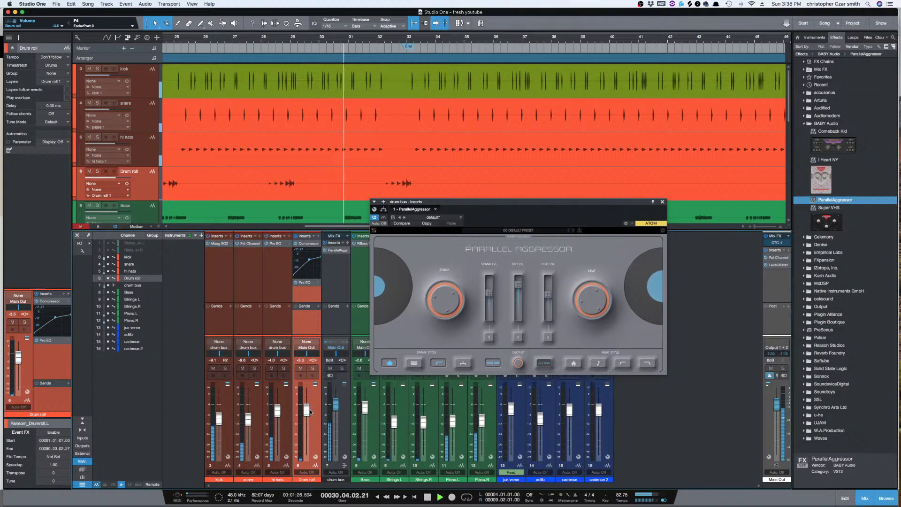
key("space")
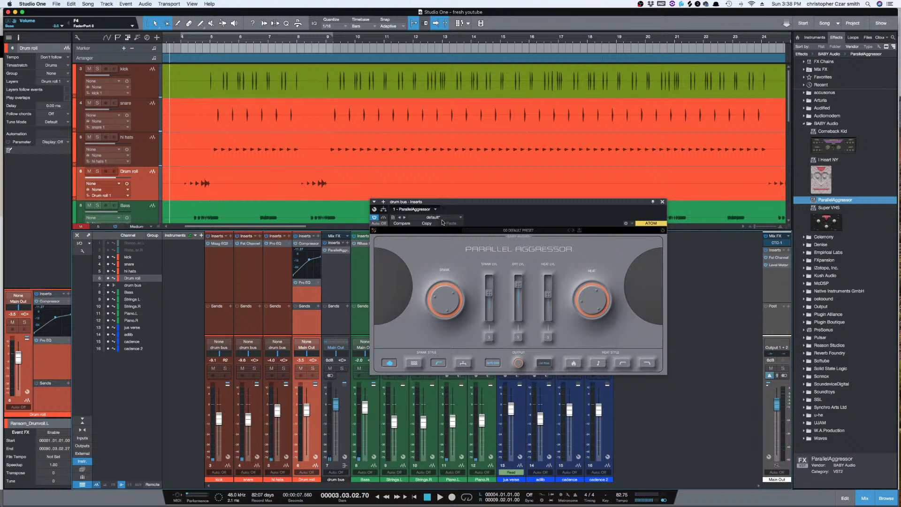
left_click_drag(455, 205, 416, 232)
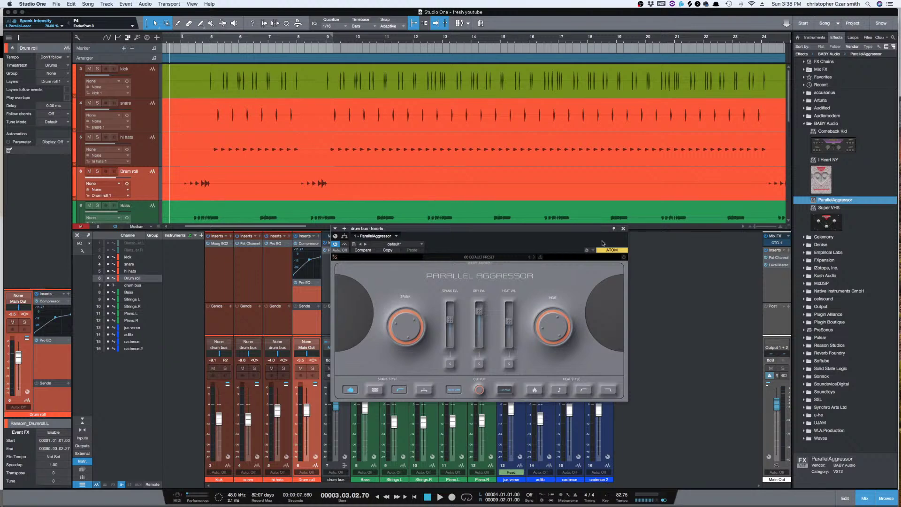
Step: Close the ParallelAggressor window, reopen it briefly from the drum bus inserts, and close it again
left_click(623, 228)
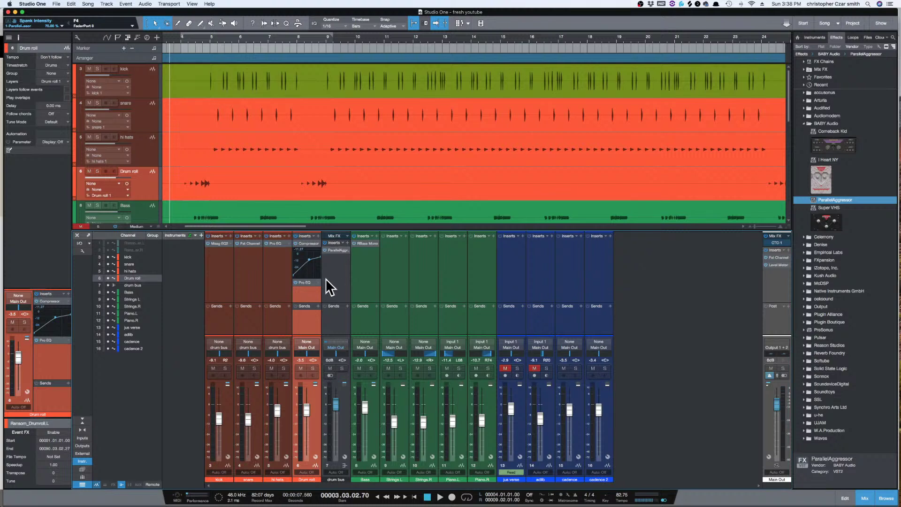
double_click(338, 251)
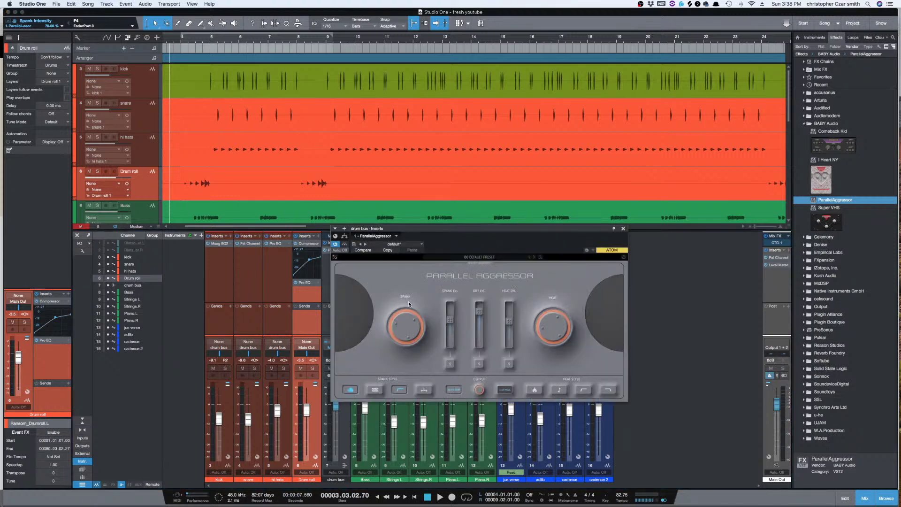
left_click(624, 229)
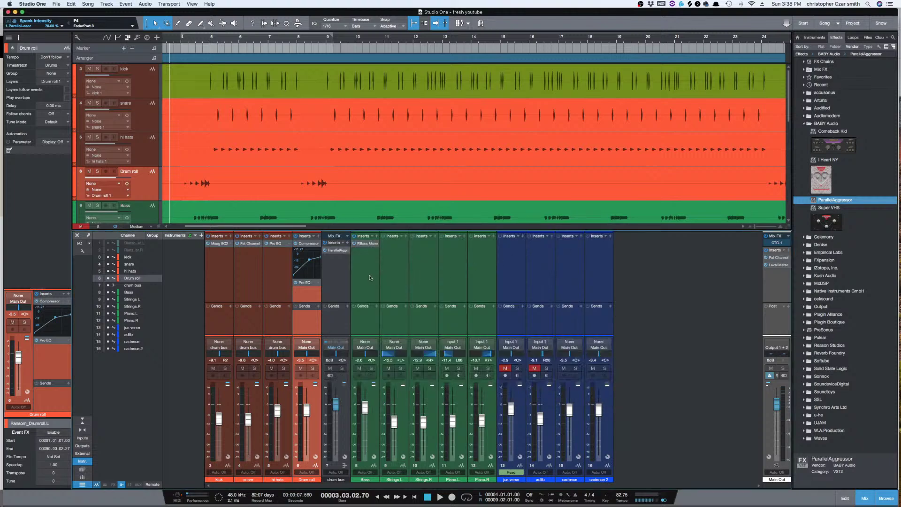
Step: During playback, raise the Strings L and Strings R faders together to about -6.7 dB and -7.1 dB, and stop
left_click(371, 278)
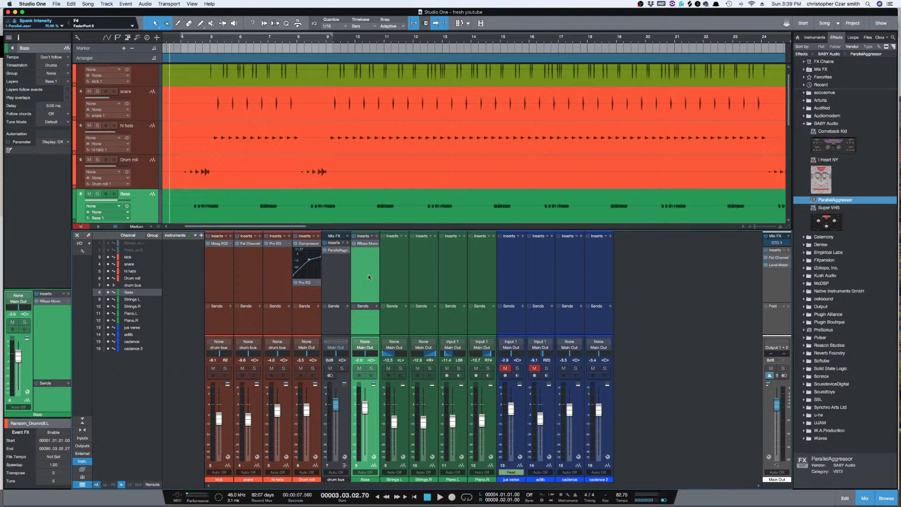
left_click(397, 274)
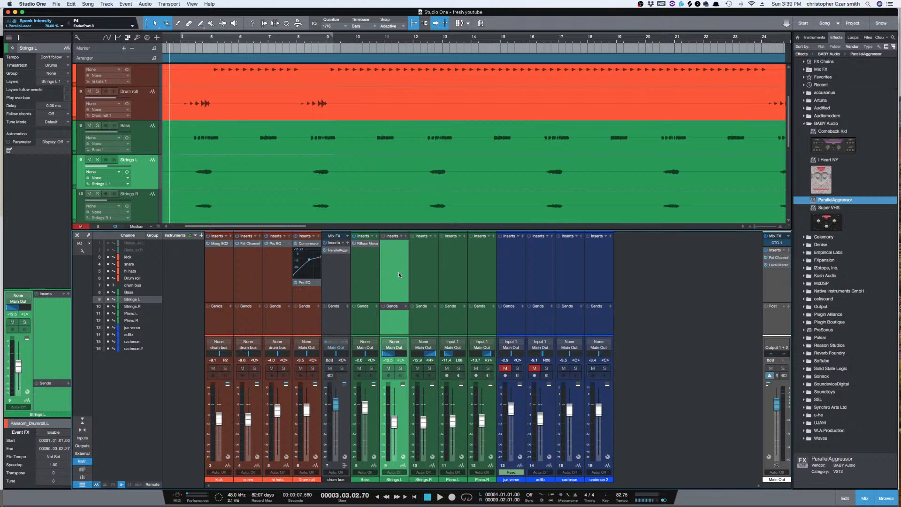
key("space")
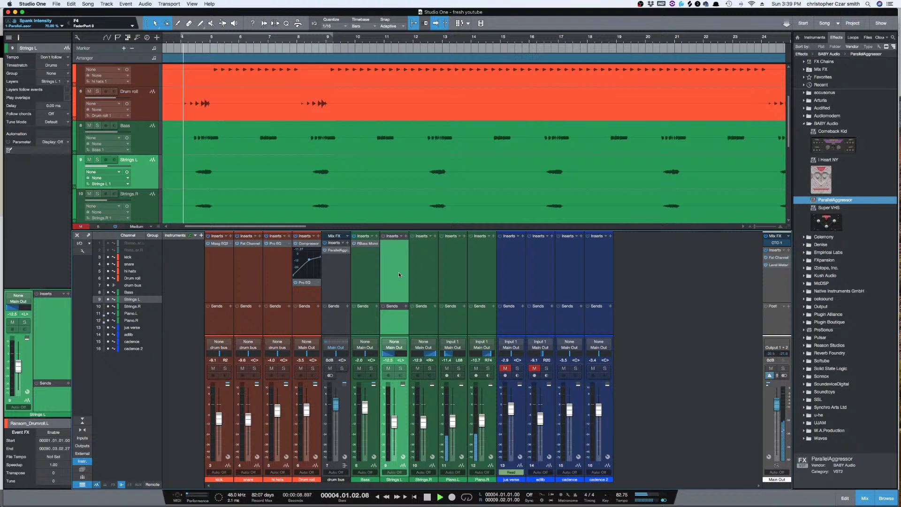
scroll(275, 153, "down", 3)
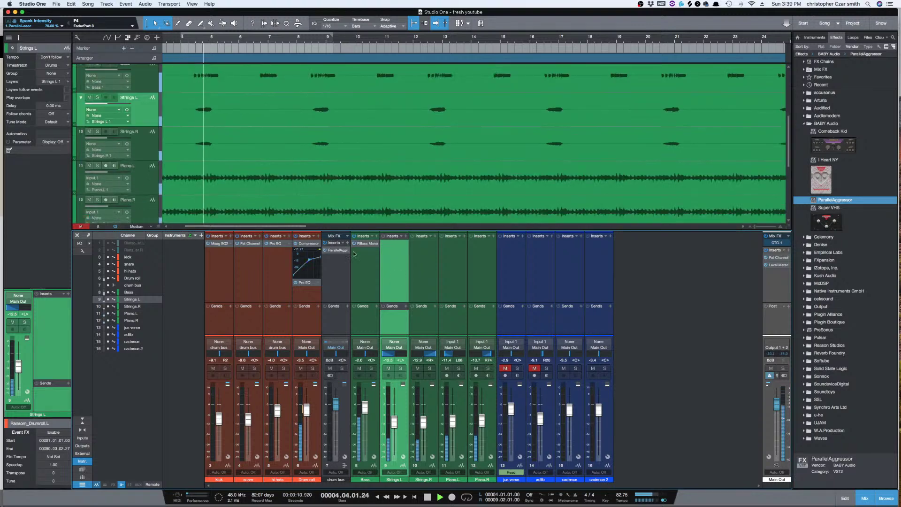
left_click(420, 303)
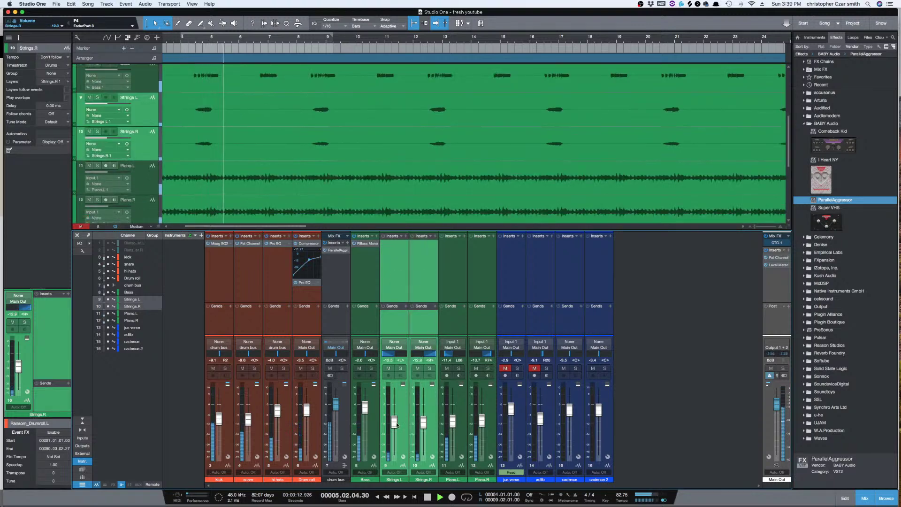
left_click_drag(395, 423, 395, 419)
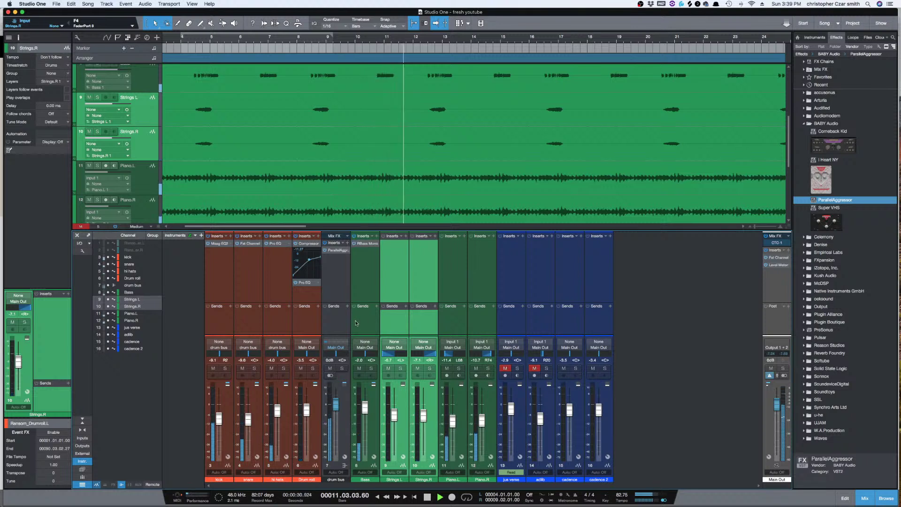
key("space")
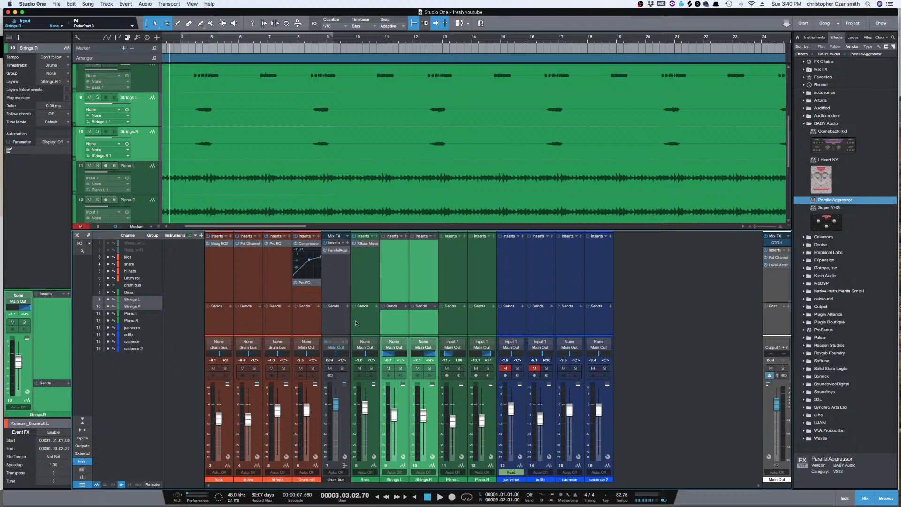
Step: Restart playback, collapse the BABY Audio effects, and locate Tube Delay among the Softube effects
key("space")
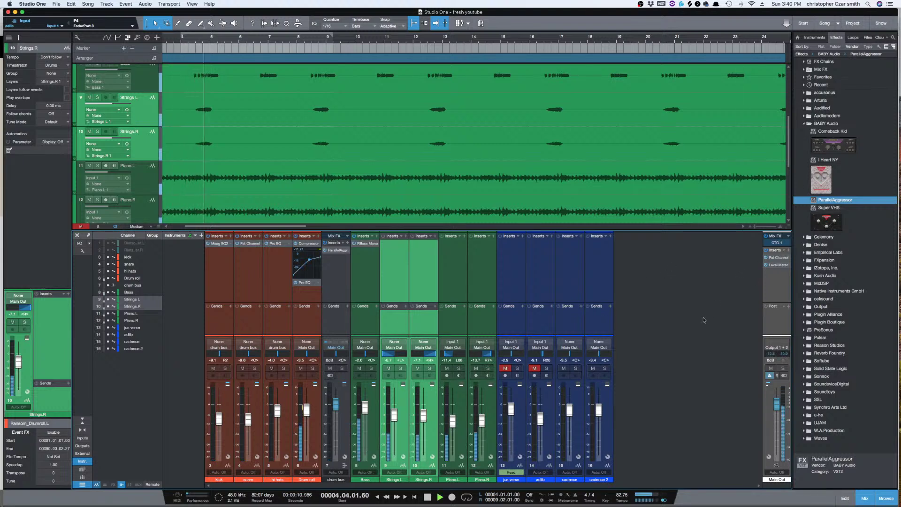
left_click(826, 124)
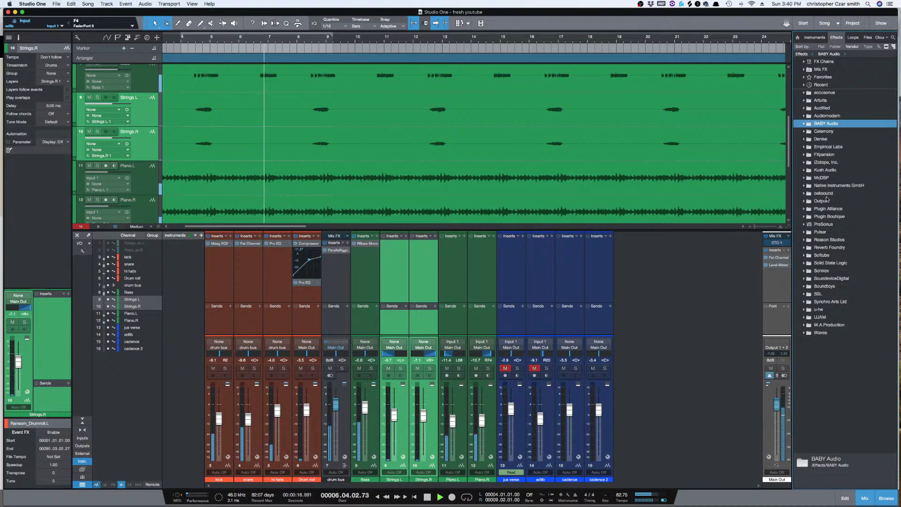
left_click(837, 257)
scroll(841, 273, "down", 15)
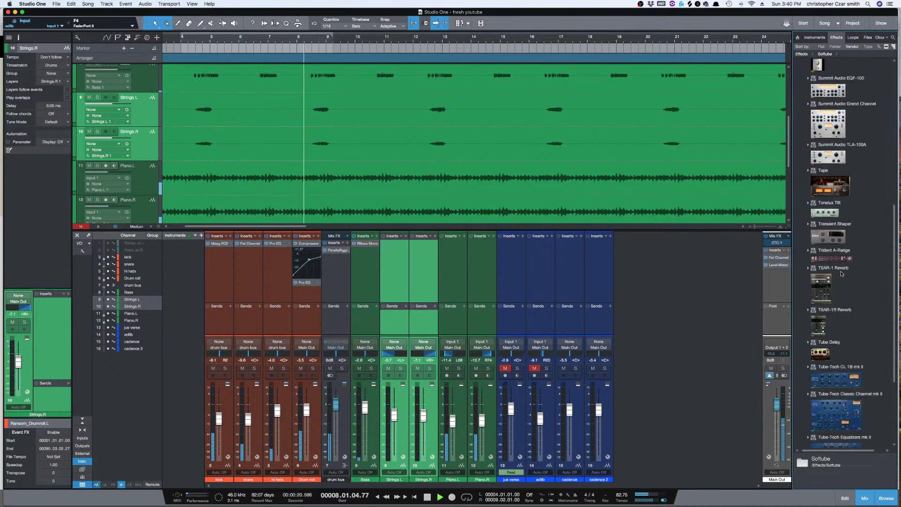
left_click(829, 342)
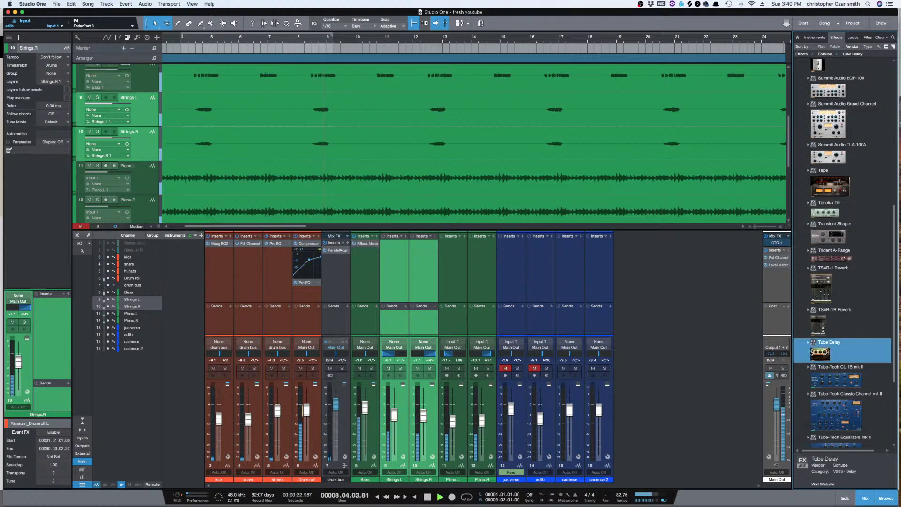
left_click_drag(812, 354, 848, 358)
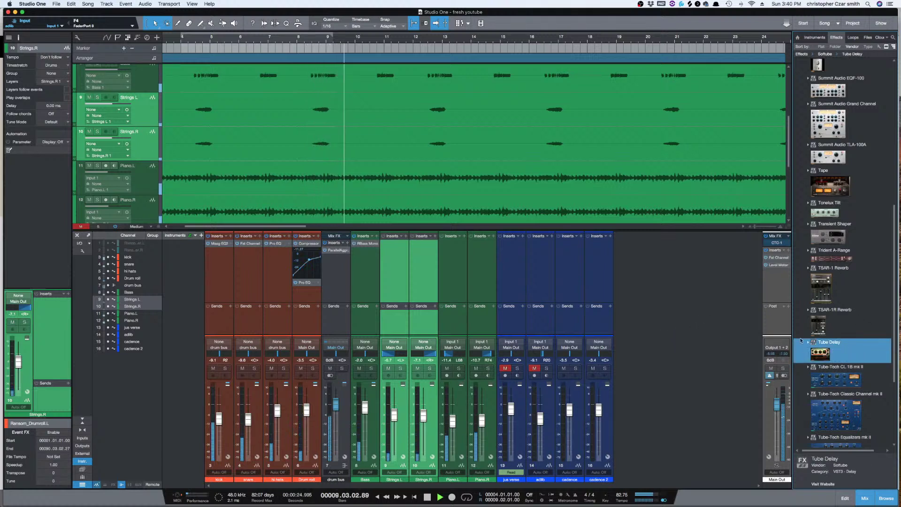
Step: Create a bus for the selected Strings L and Strings R channels and name it "strings bus"
right_click(422, 271)
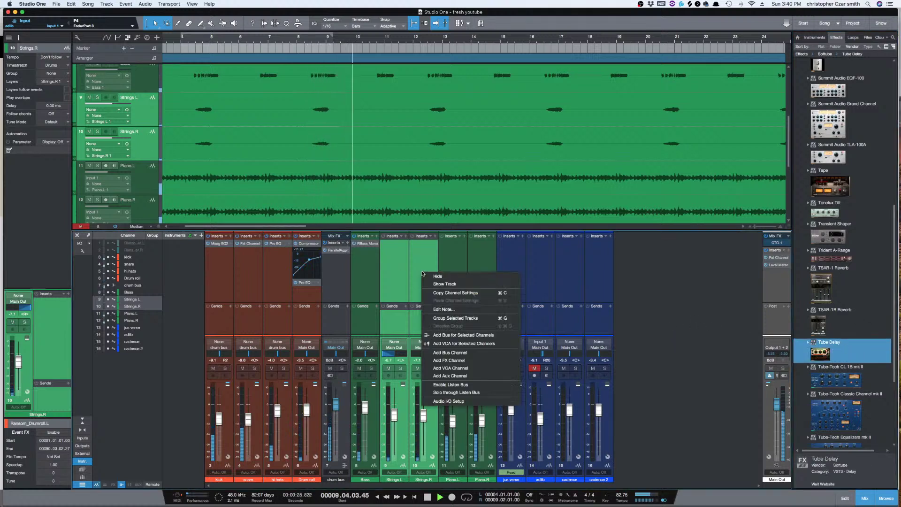
left_click(472, 352)
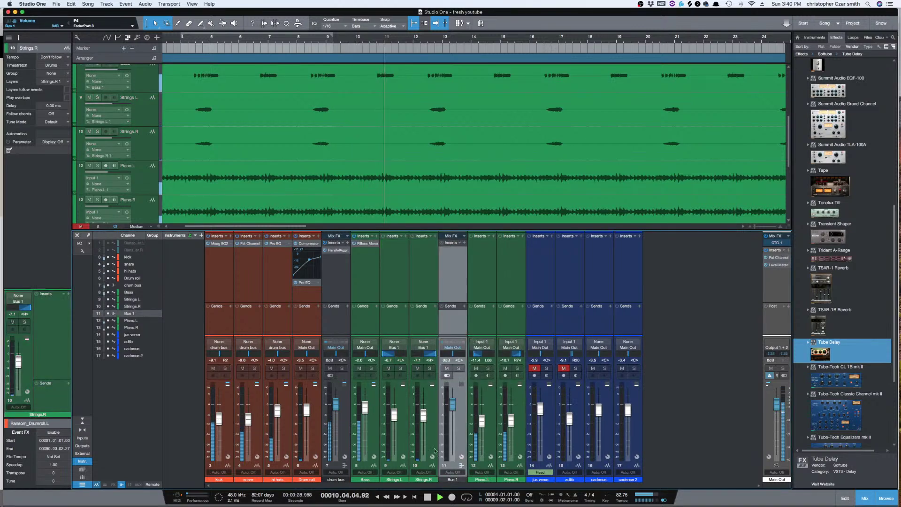
double_click(453, 479)
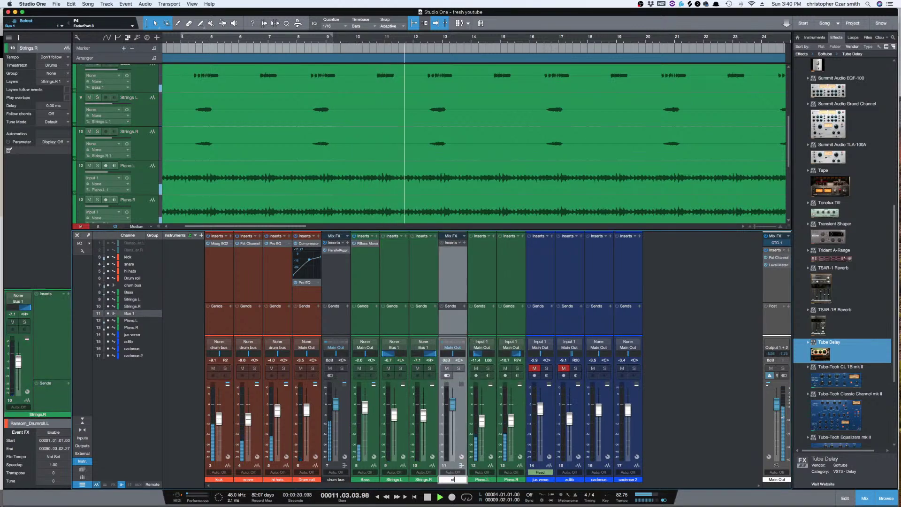
key("BackSpace")
type("strings bus")
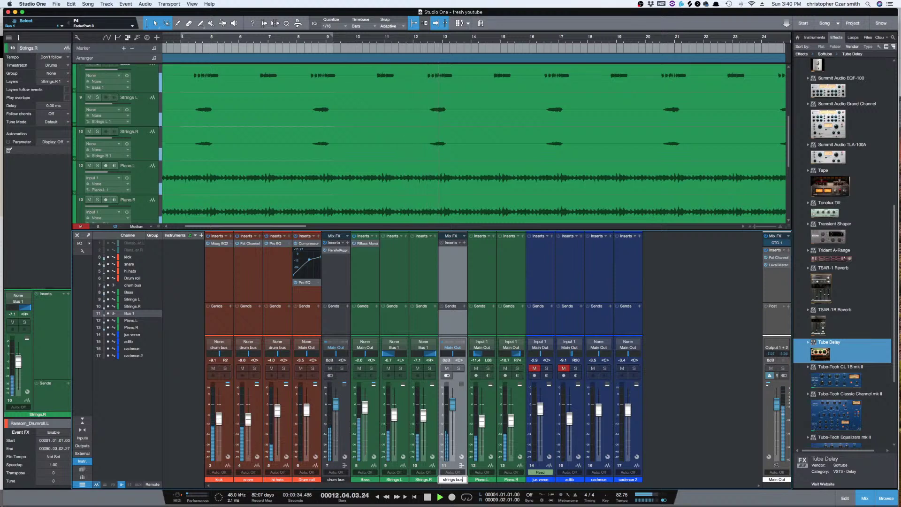
key("Return")
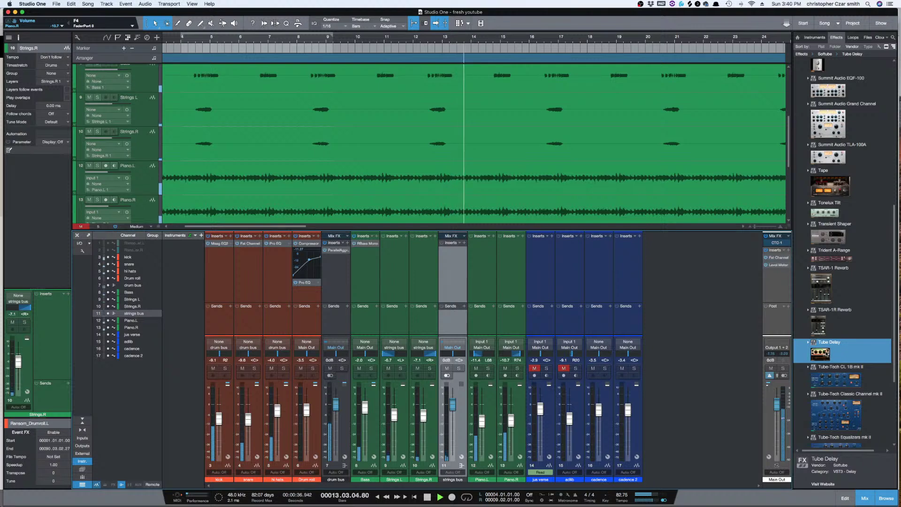
Step: Add Tube Delay as an FX channel fed by a send on the strings bus, set its Mix to 100% and adjust its delay time
left_click_drag(828, 354, 455, 331)
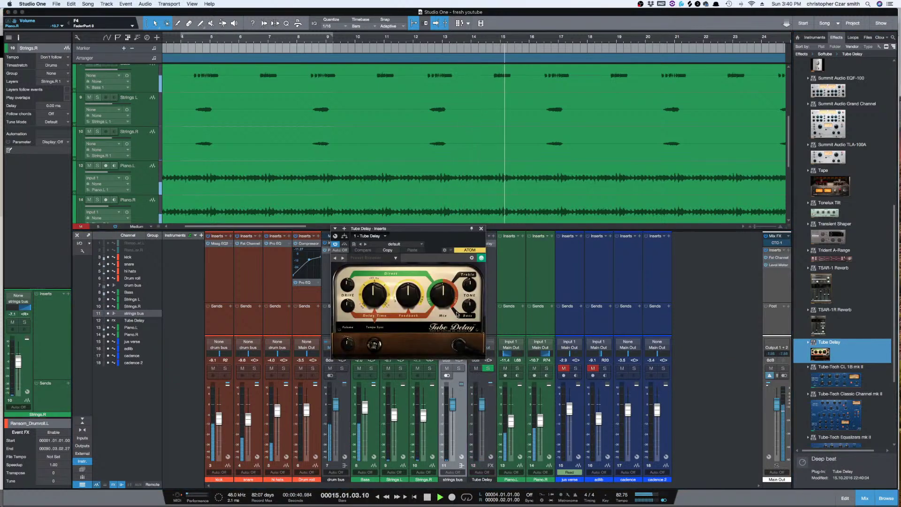
left_click_drag(441, 230, 737, 248)
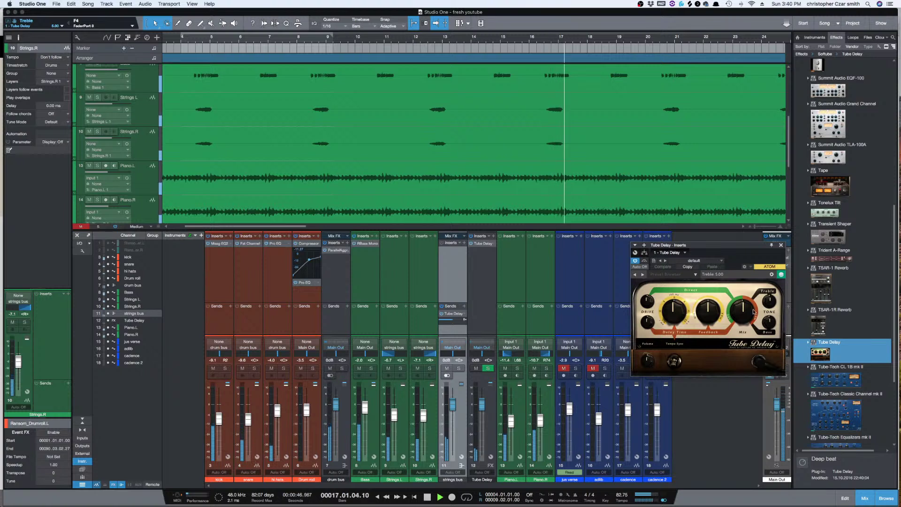
left_click_drag(743, 305, 735, 284)
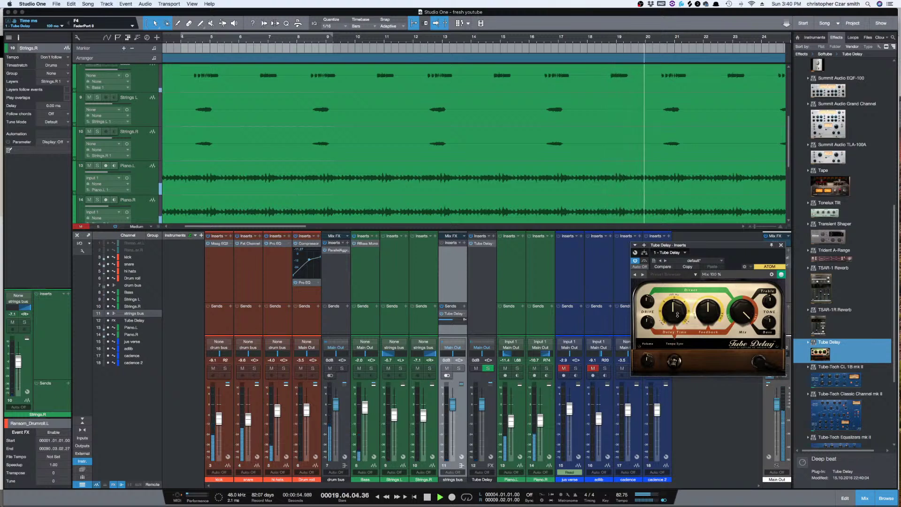
left_click_drag(677, 314, 676, 306)
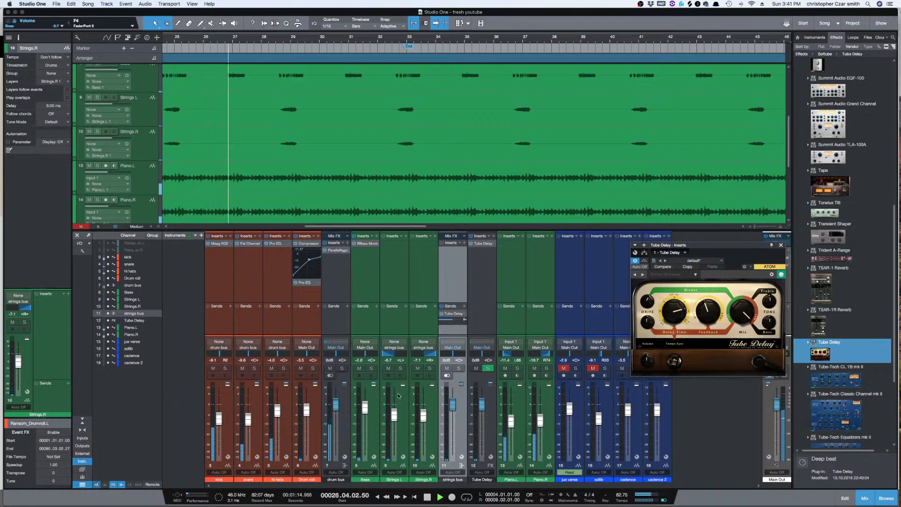
Step: Solo the strings bus to raise Tube Delay's Feedback, replay from the start, unsolo it, and close the delay window
left_click(459, 369)
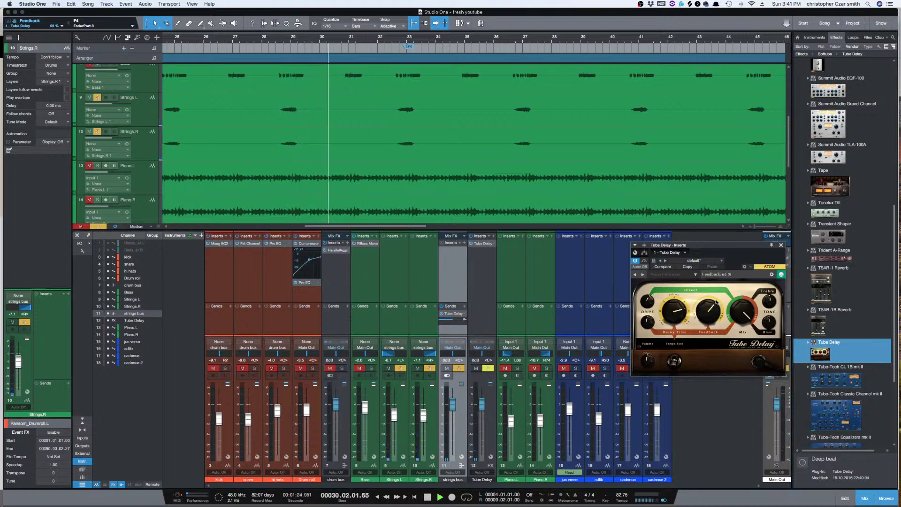
key("space")
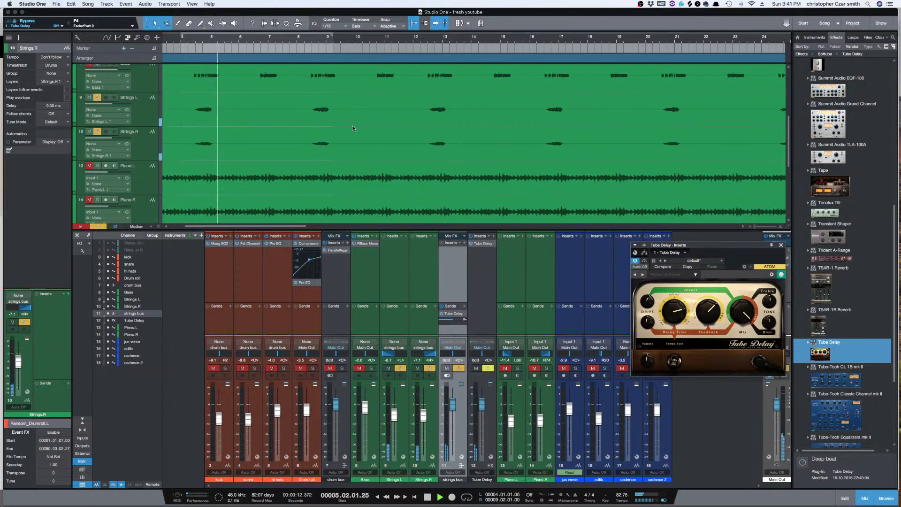
key("s")
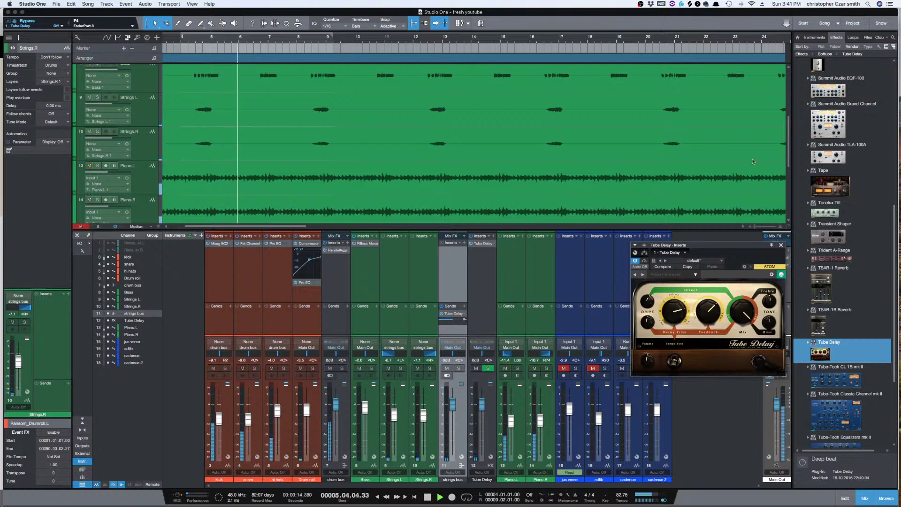
left_click(781, 245)
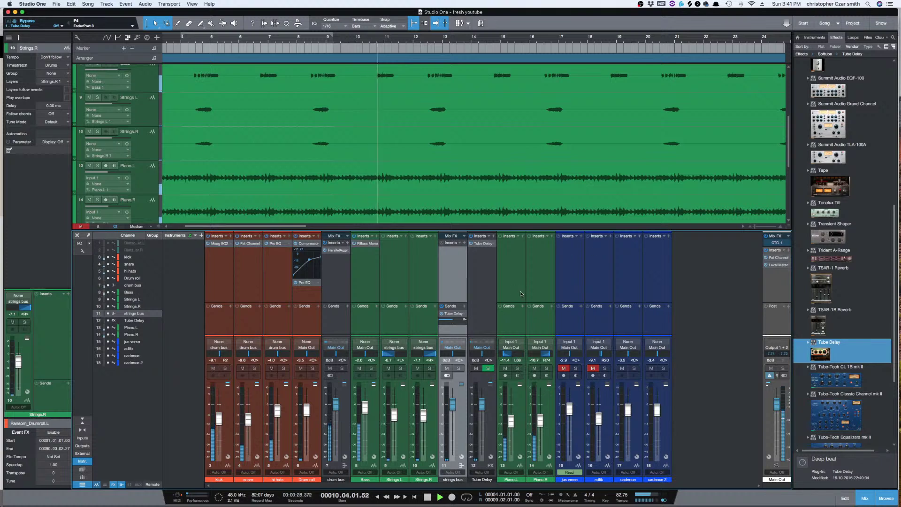
Step: Lower the Strings L and Strings R faders together to about -7.6 dB and -8.0 dB, and stop playback
left_click(425, 271)
left_click(396, 277, "shift")
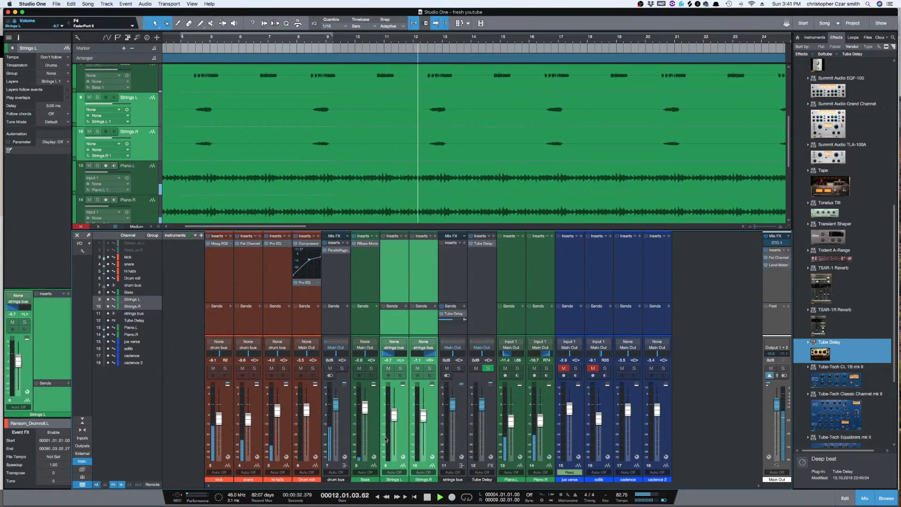
left_click_drag(394, 416, 395, 416)
key("space")
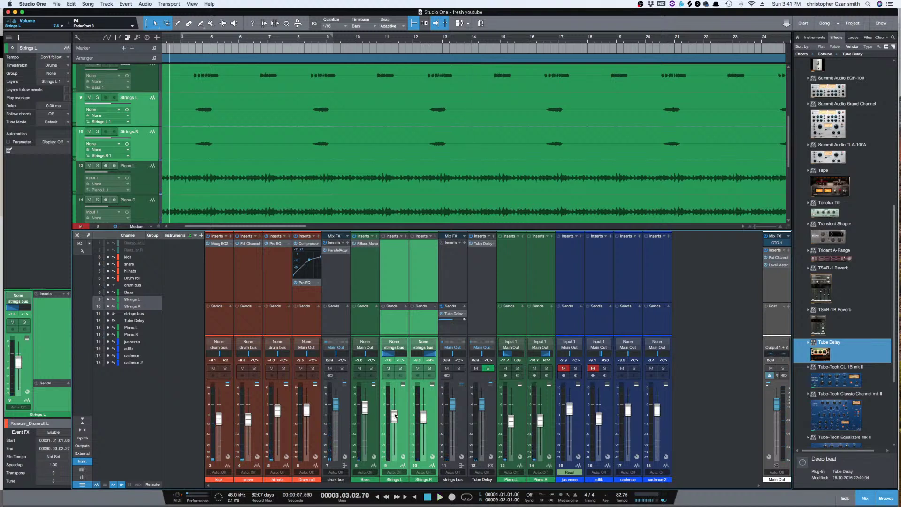
Step: Hide the browser and insert the stock Compressor on the drum bus after ParallelAggressor
key("F5")
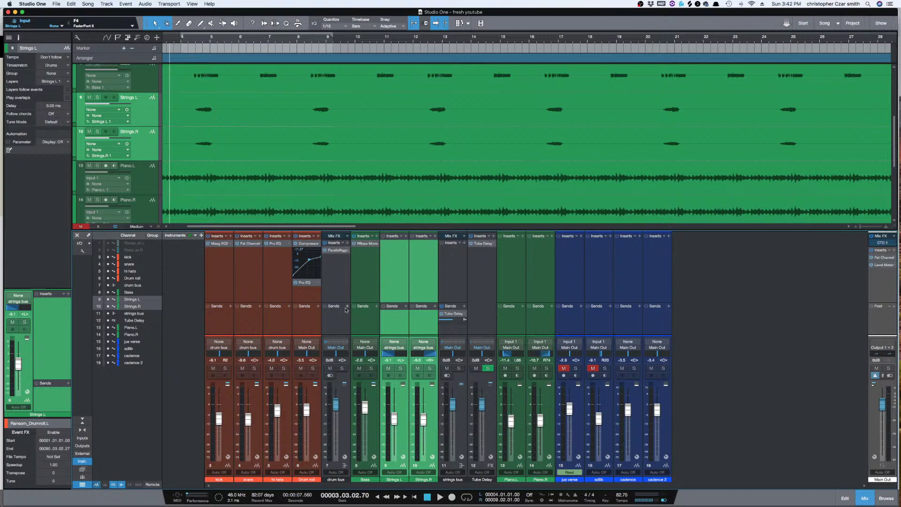
left_click(332, 278)
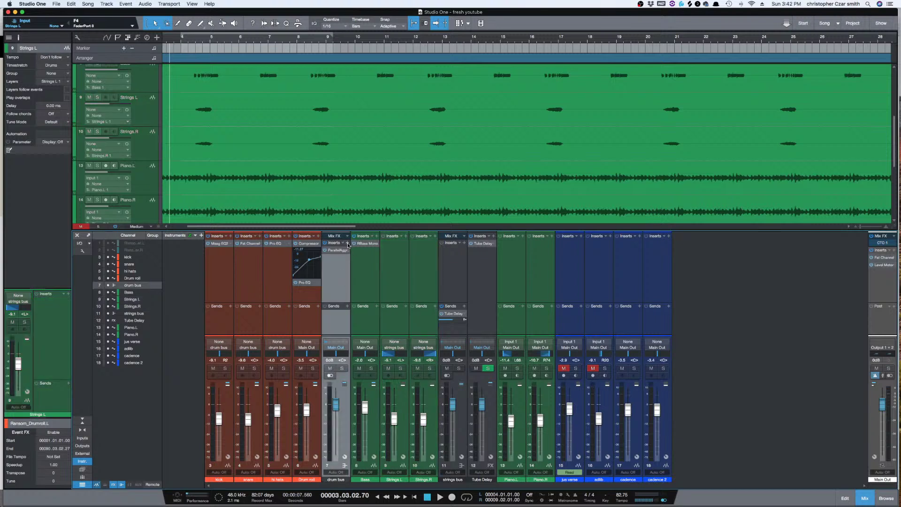
left_click(348, 243)
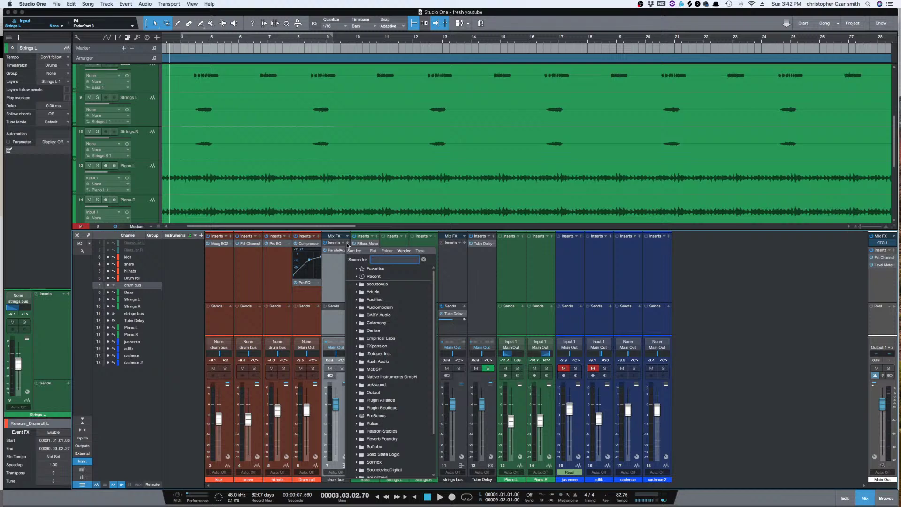
type("com")
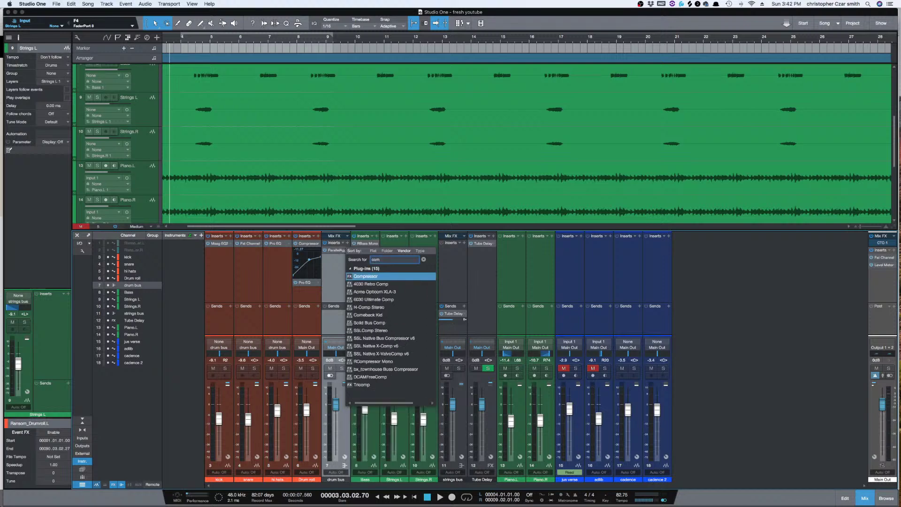
key("Return")
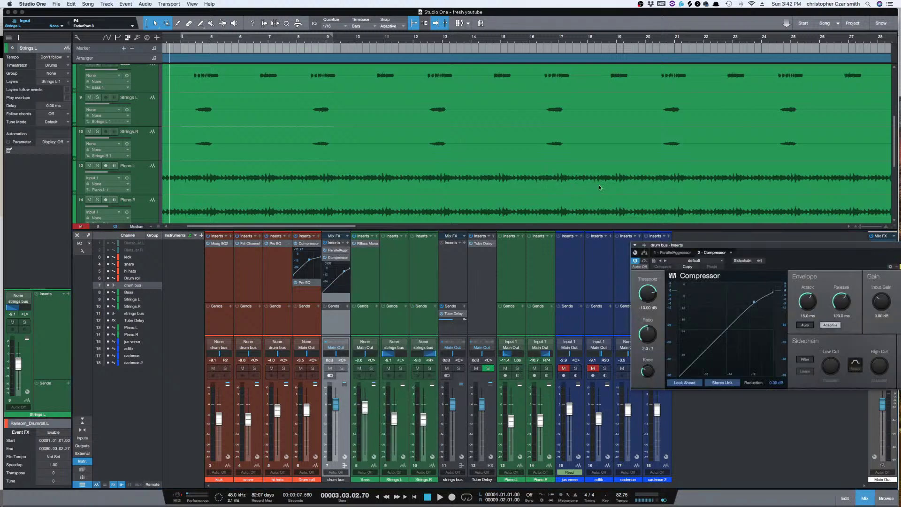
Step: Raise the drum bus Compressor's ratio to about 8:1, shorten its attack, lower the threshold to -28.24 dB and add makeup gain during playback
left_click_drag(743, 249, 523, 233)
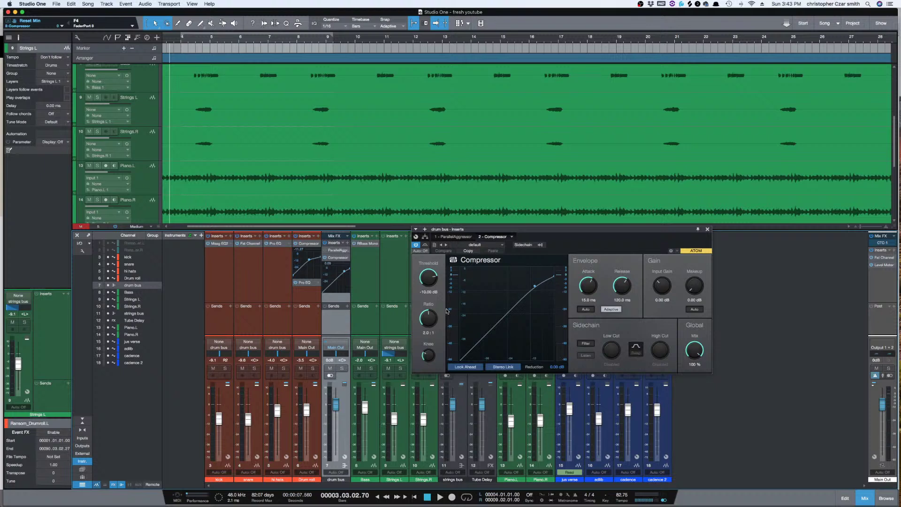
left_click_drag(429, 313, 429, 301)
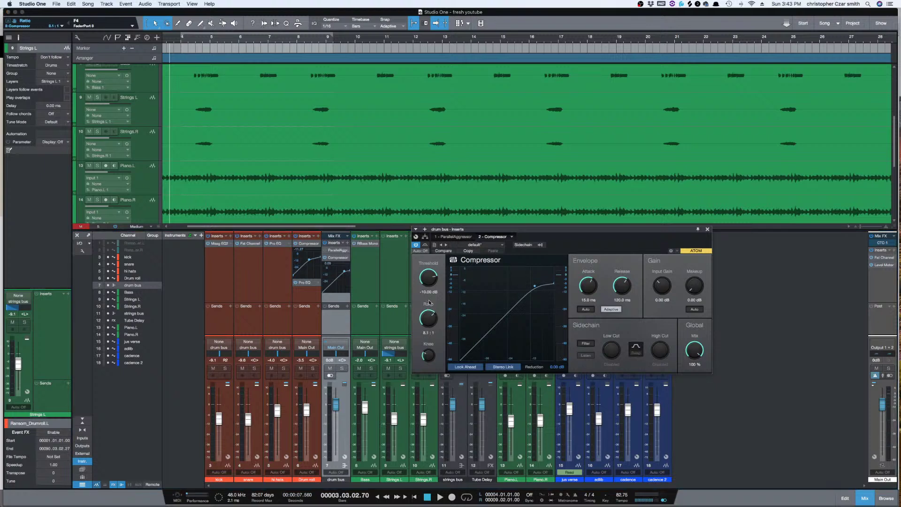
left_click_drag(588, 286, 622, 287)
left_click_drag(700, 369, 696, 395)
left_click_drag(694, 395, 695, 397)
key("space")
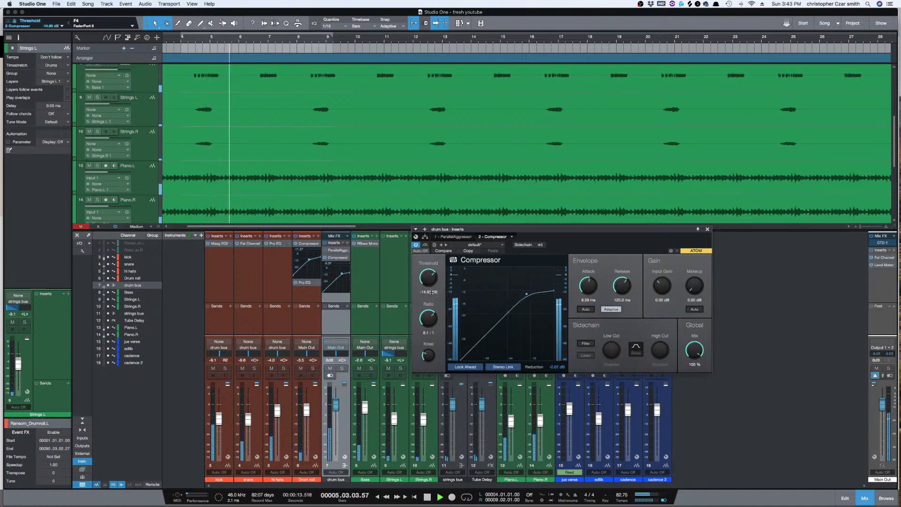
left_click_drag(437, 290, 436, 316)
left_click_drag(691, 292, 692, 272)
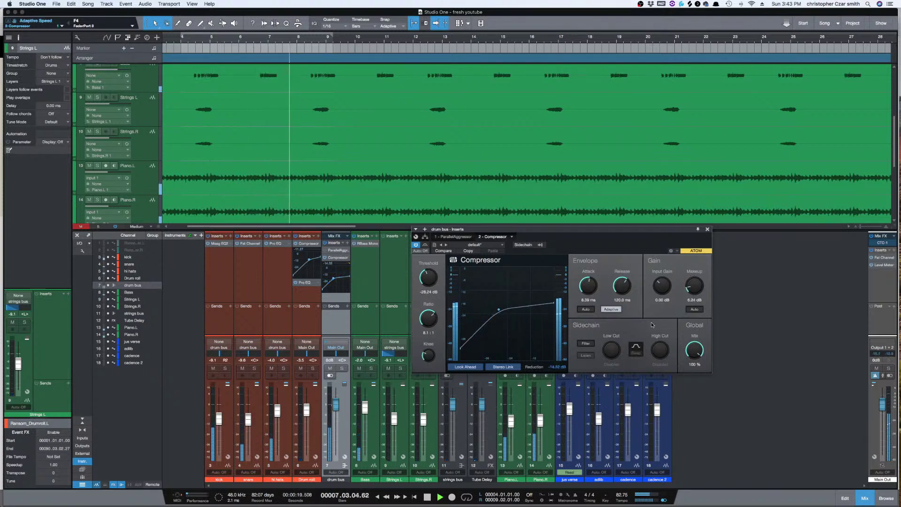
Step: Try the Compressor's Mix at about 50%, 100% and 21% while the song plays, and stop playback
mouse_move(695, 351)
left_mouse_down()
mouse_move(694, 375)
mouse_move(692, 348)
left_mouse_up()
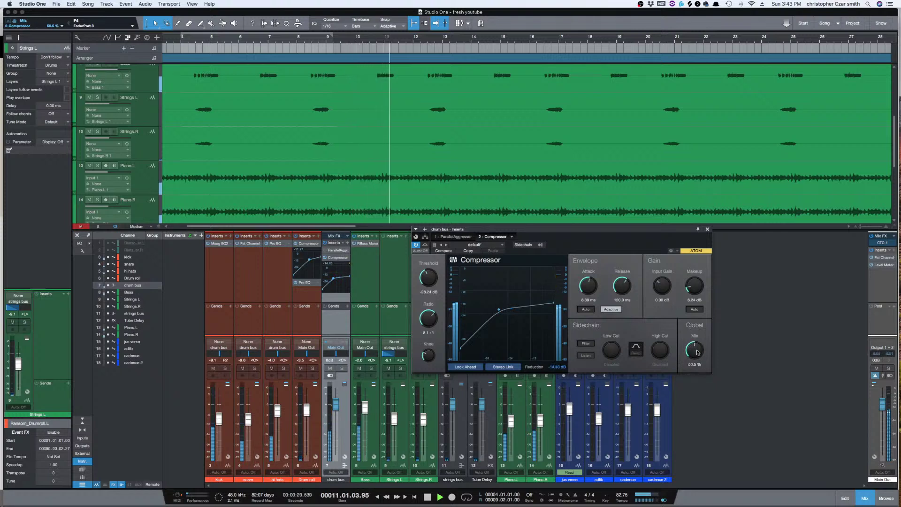
double_click(695, 350)
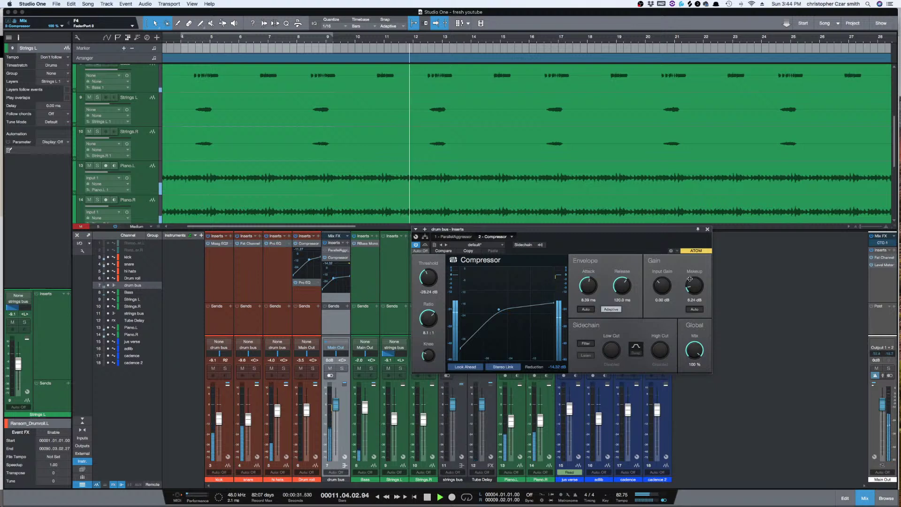
left_click_drag(695, 351, 698, 413)
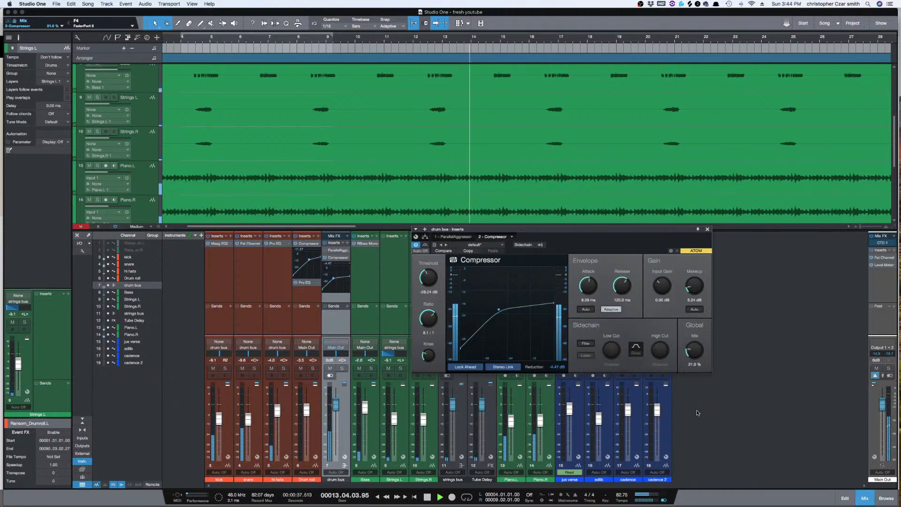
key("space")
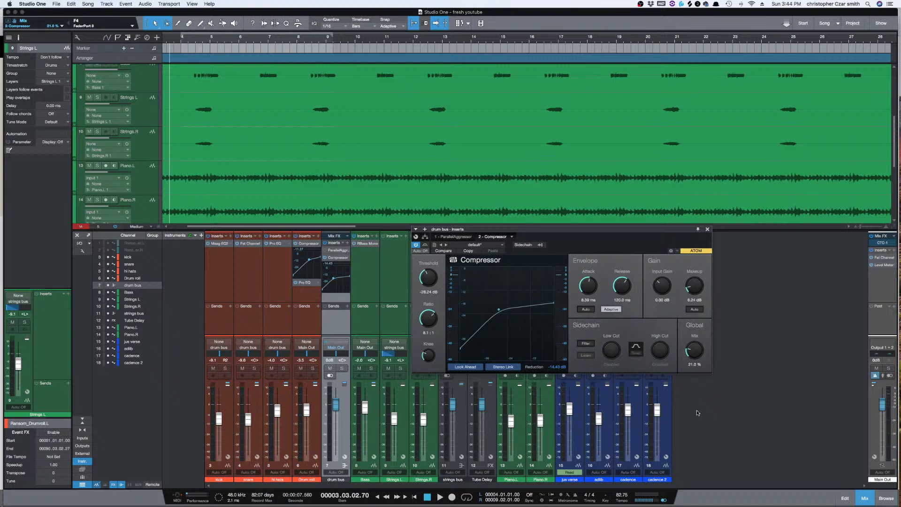
Step: Return the Compressor's Mix to 100% and remove the Compressor from the drum bus
left_click_drag(693, 350, 695, 300)
right_click(347, 258)
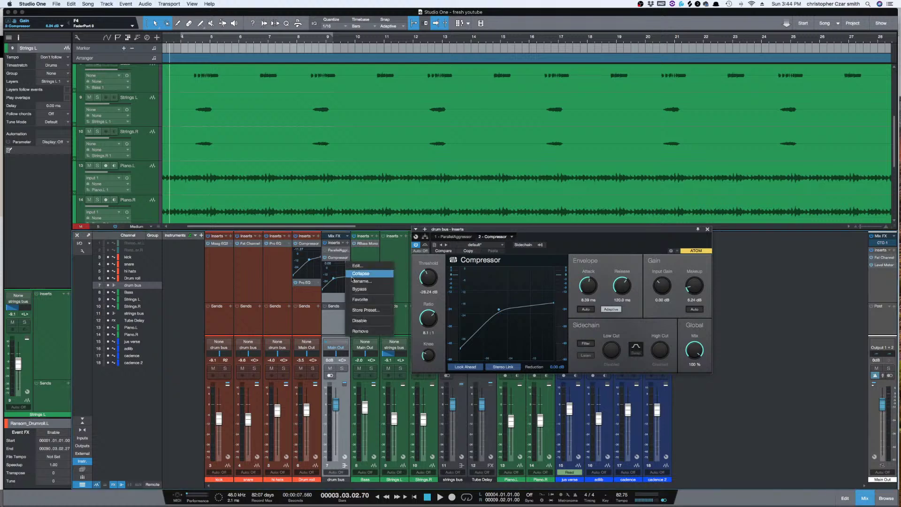
left_click(360, 331)
Step: Search the plug-ins for "tri" and insert Tricomp on the drum bus after ParallelAggressor
left_click(347, 243)
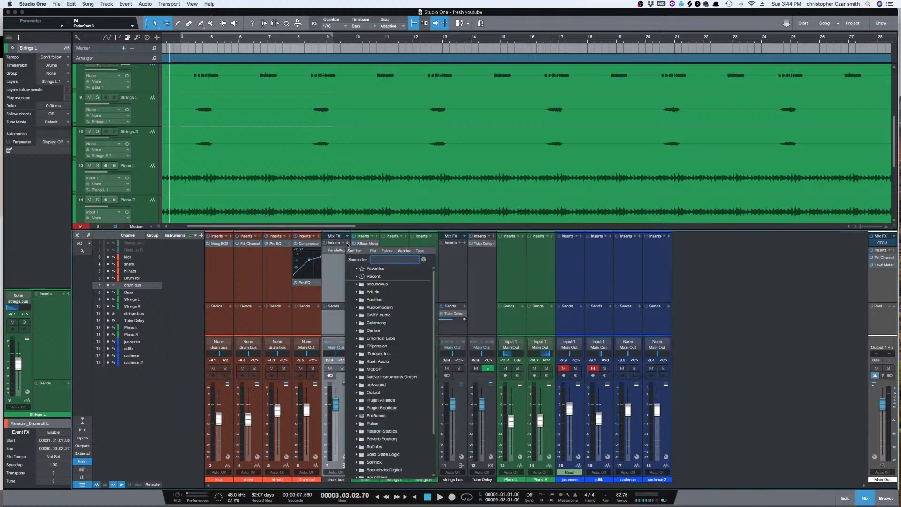
type("m")
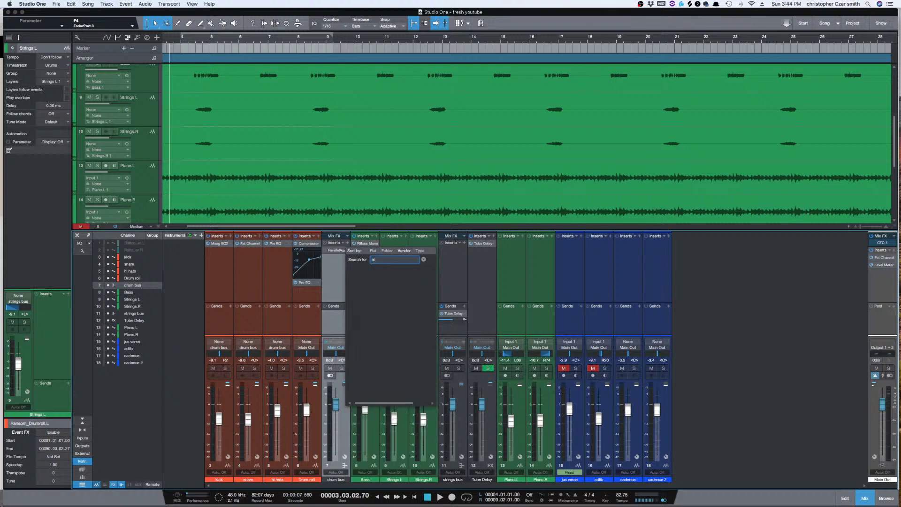
key("BackSpace")
type("tri")
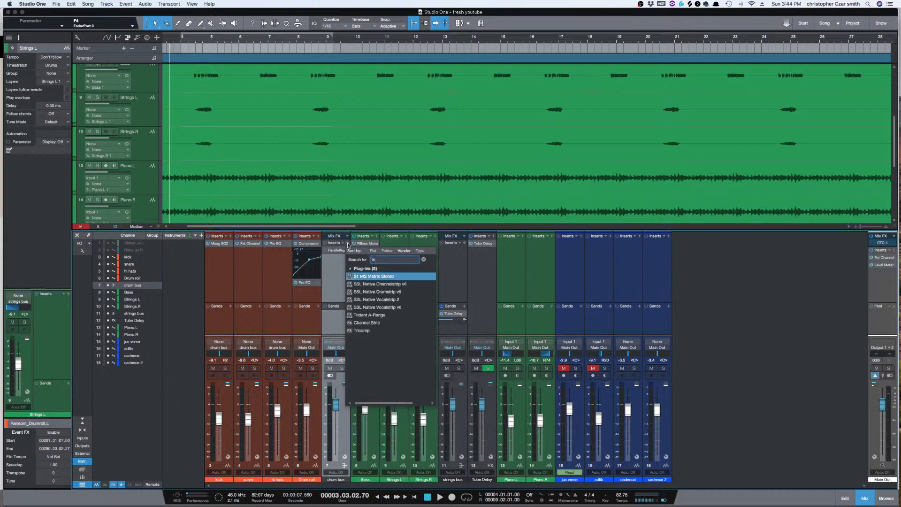
left_click(381, 332)
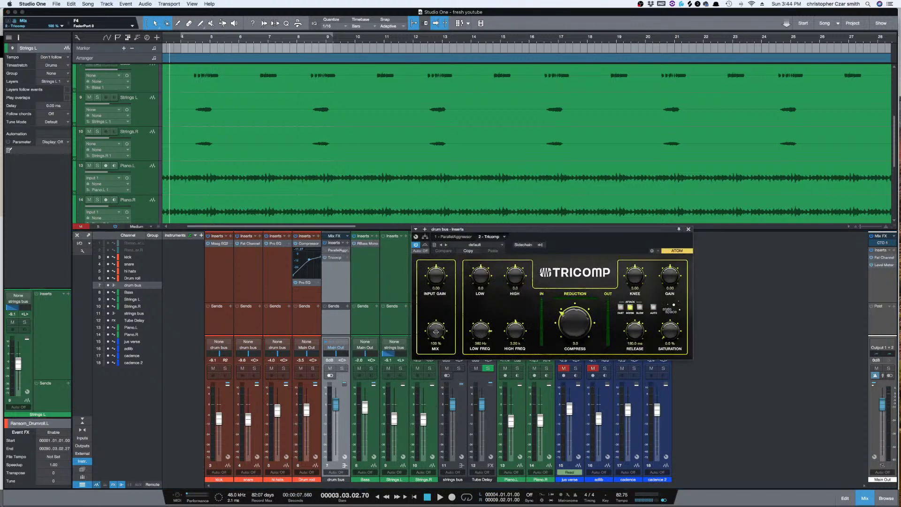
Step: Try Tricomp's Mix control, close its window and remove it from the drum bus
mouse_move(435, 332)
left_mouse_down()
mouse_move(437, 359)
mouse_move(432, 318)
left_mouse_up()
left_click(689, 230)
right_click(347, 258)
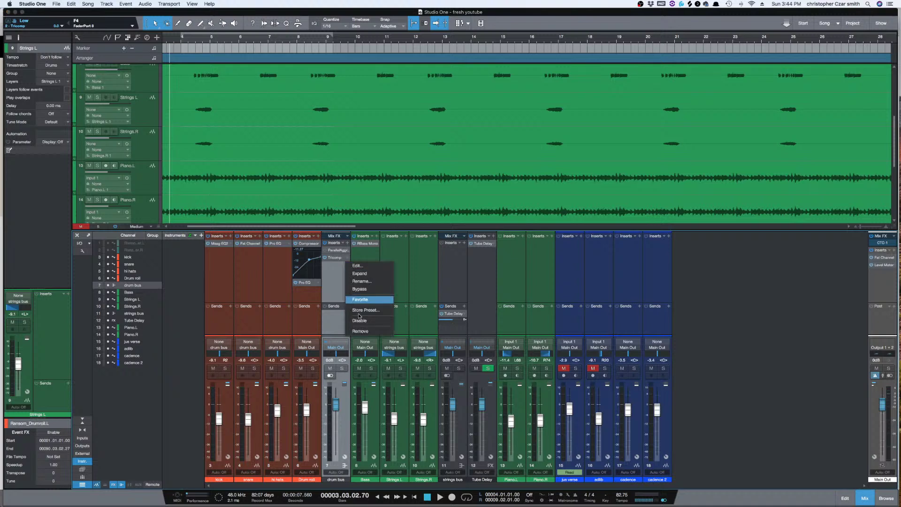
left_click(360, 331)
Step: Insert Fat Channel on the drum bus, switch on its compressor section and choose the Standard model
left_click(348, 243)
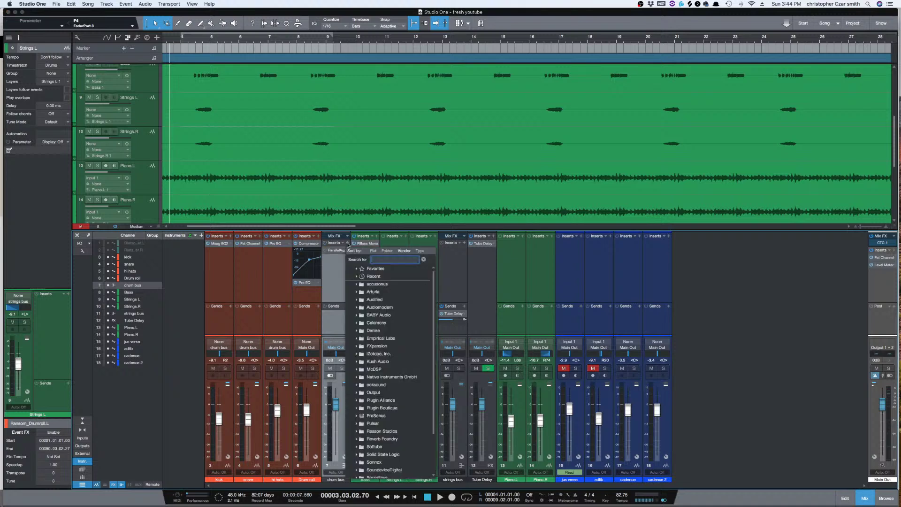
type("fat")
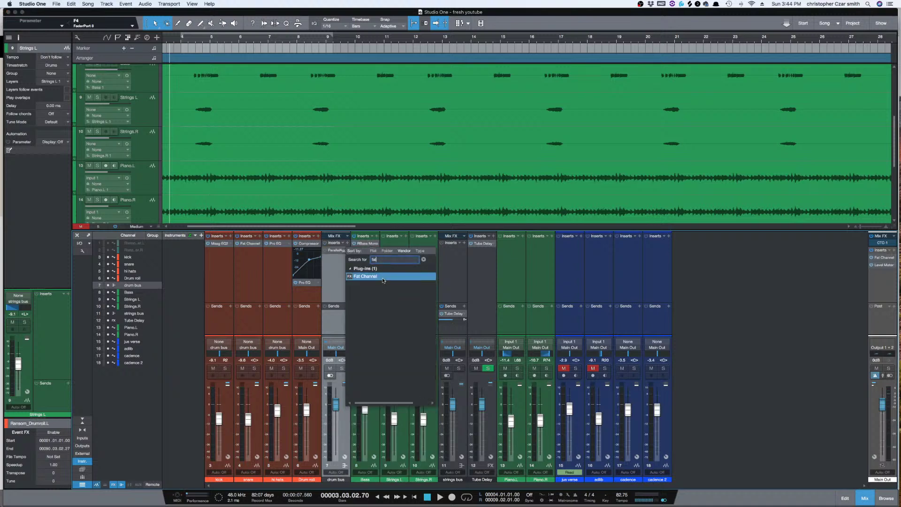
key("Return")
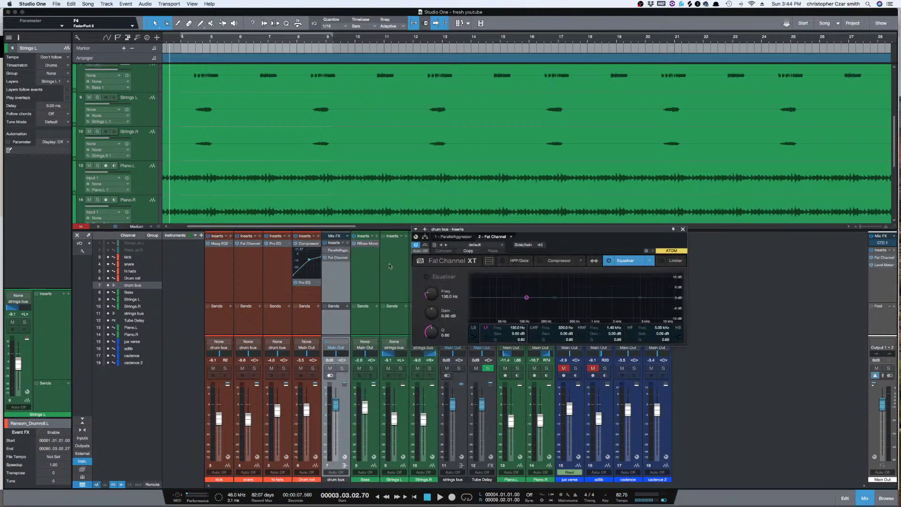
left_click(549, 260)
left_click(579, 261)
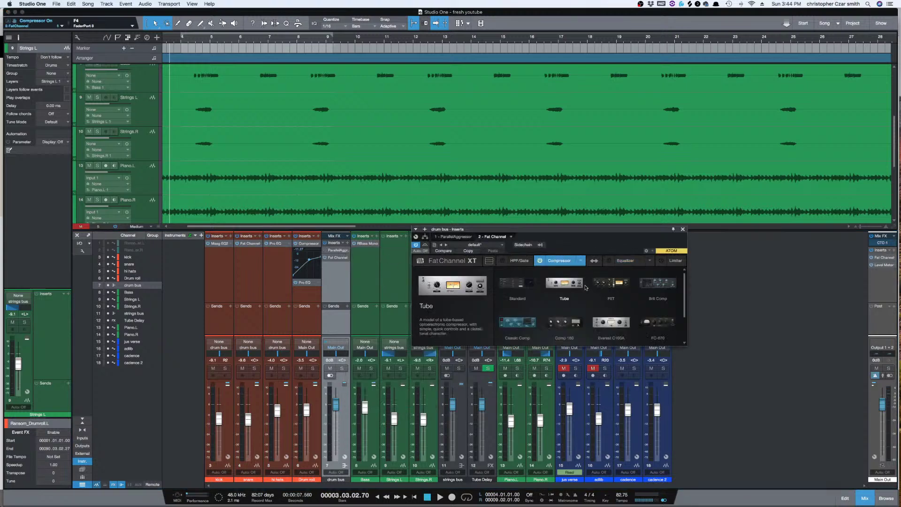
left_click(519, 286)
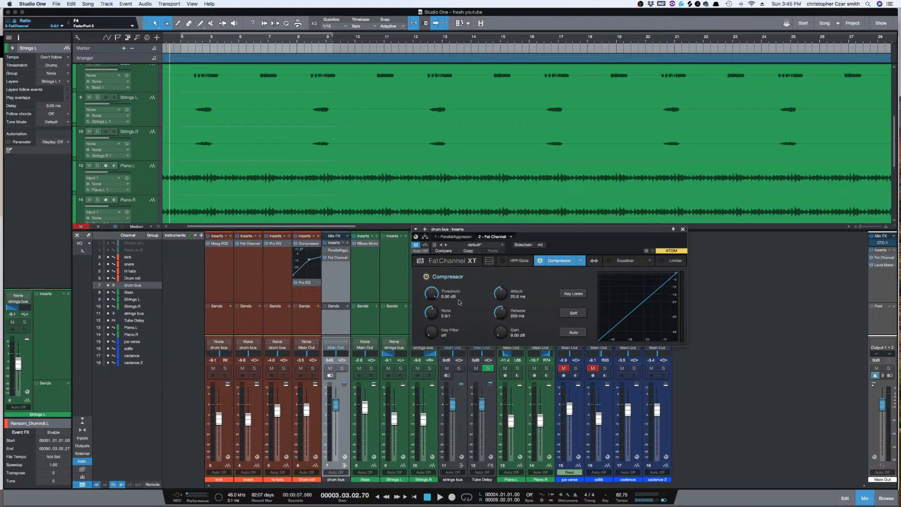
Step: Try the FET and VT1 Comp compressor models in the drum bus Fat Channel
left_click(580, 261)
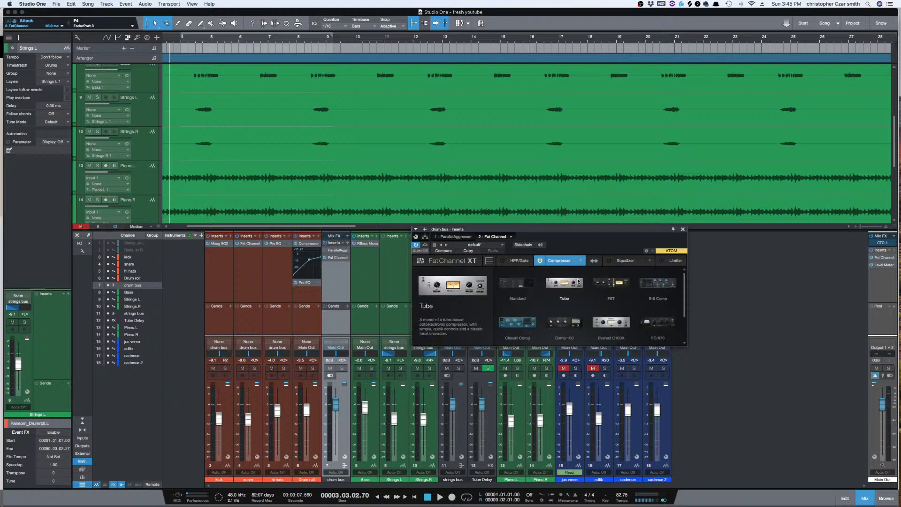
left_click(611, 284)
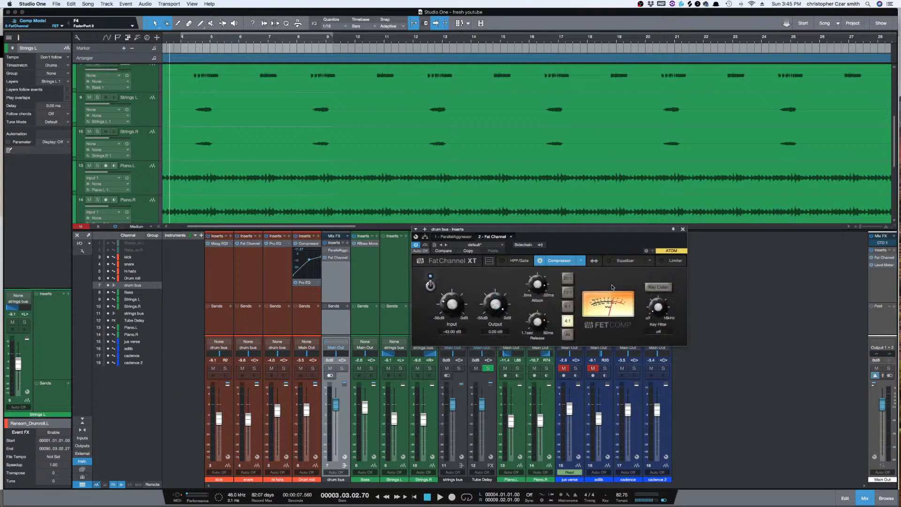
left_click(581, 261)
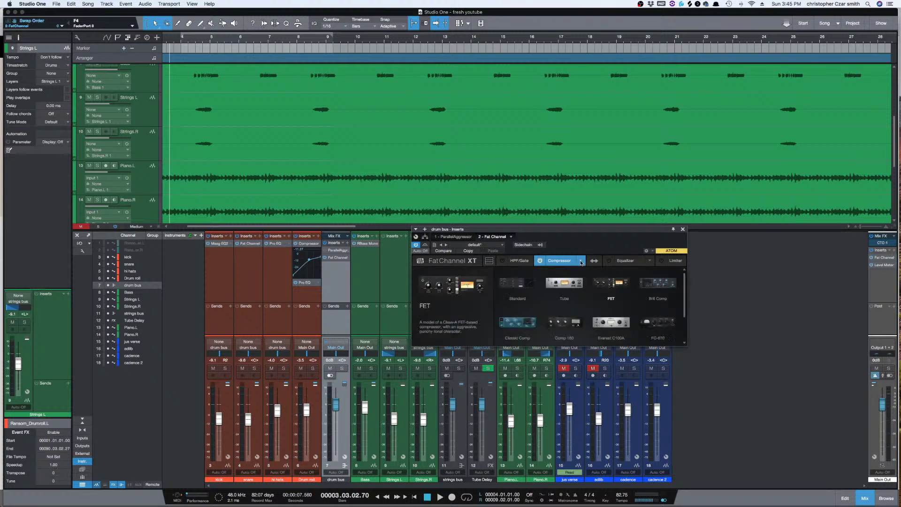
scroll(641, 328, "down", 1)
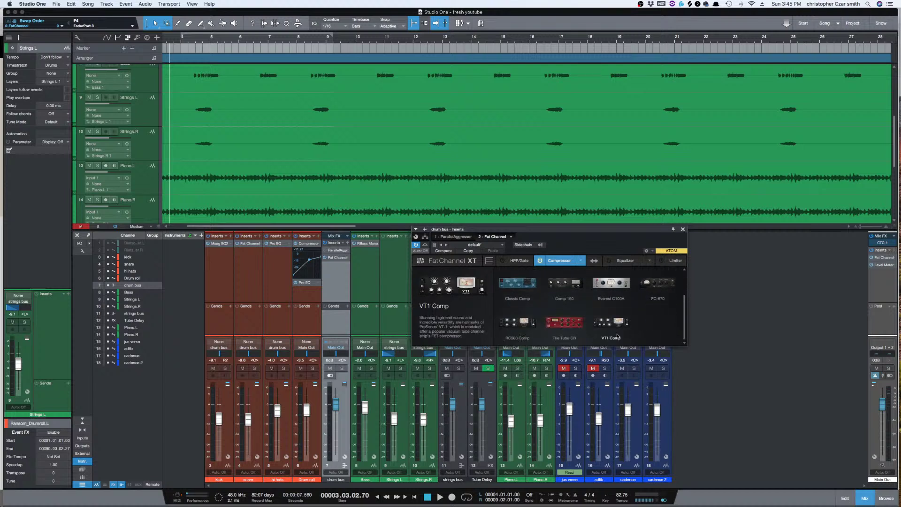
left_click(620, 331)
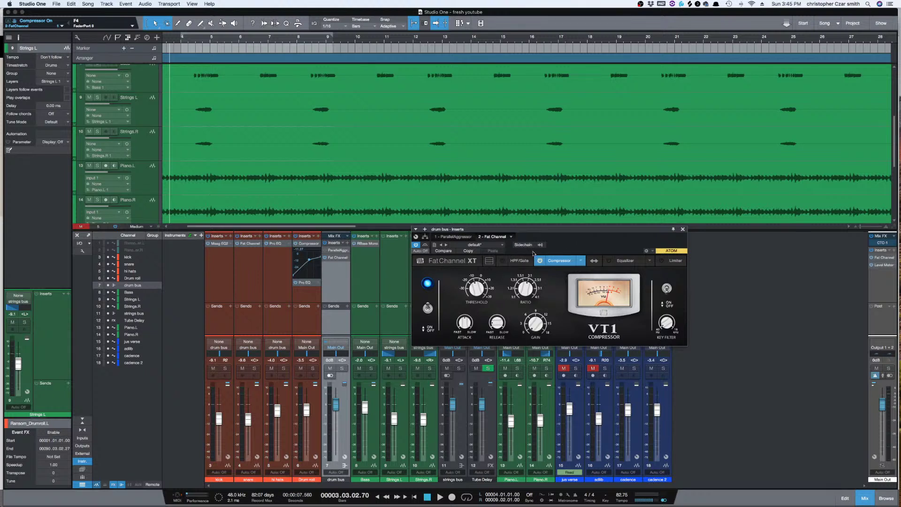
Step: Close Fat Channel, expand its controls in the drum bus insert rack, and remove it from the bus
left_click(683, 229)
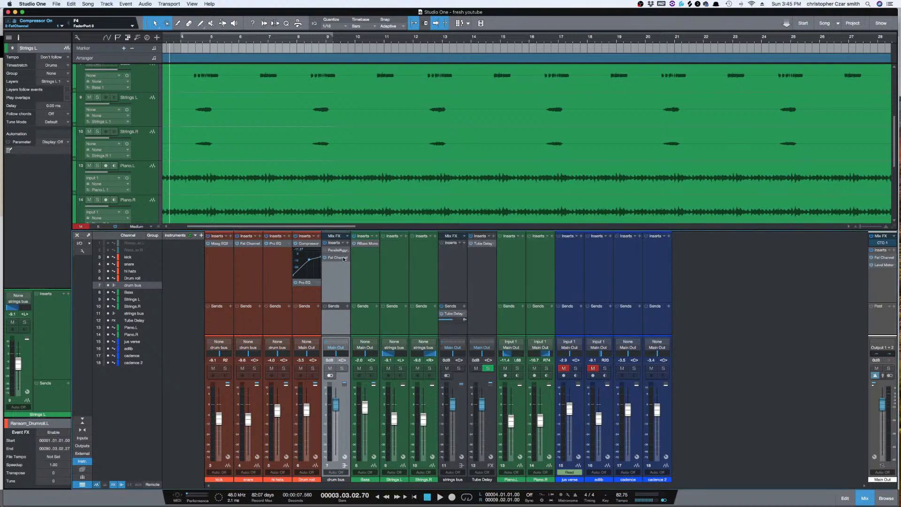
left_click(344, 259)
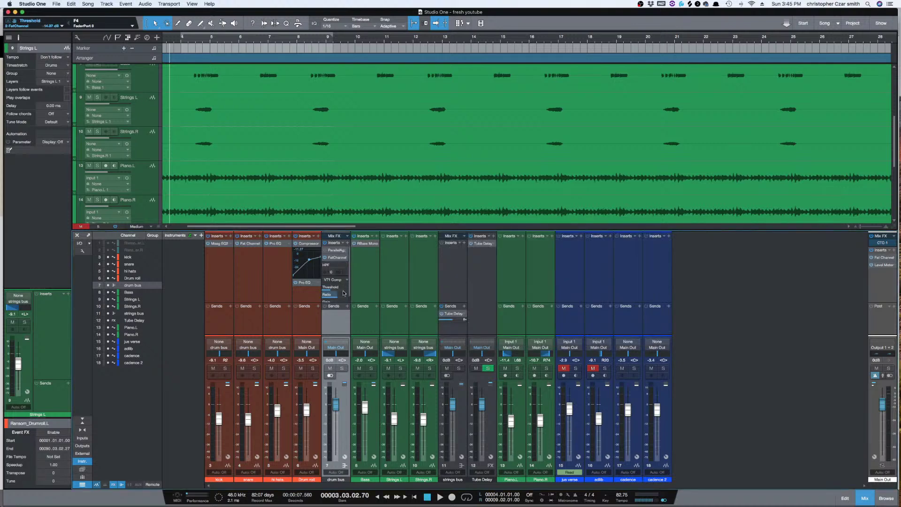
left_click(353, 282)
right_click(339, 258)
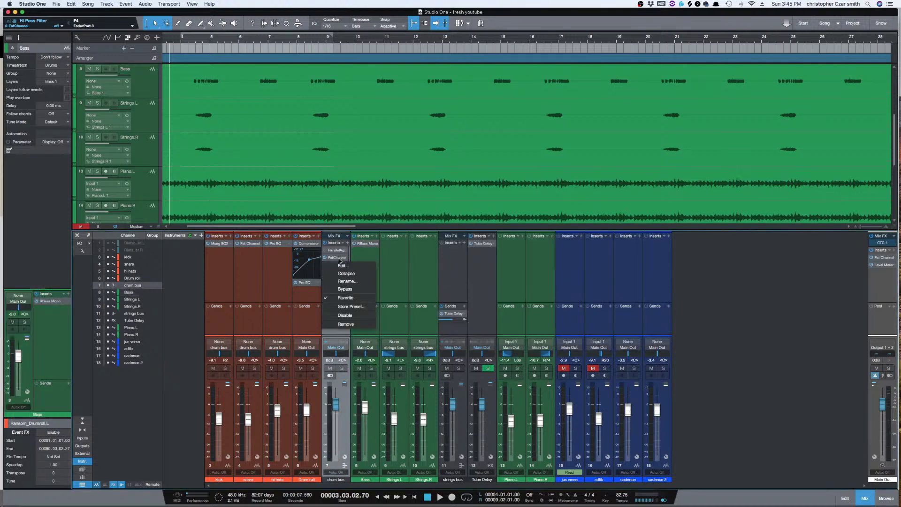
left_click(351, 317)
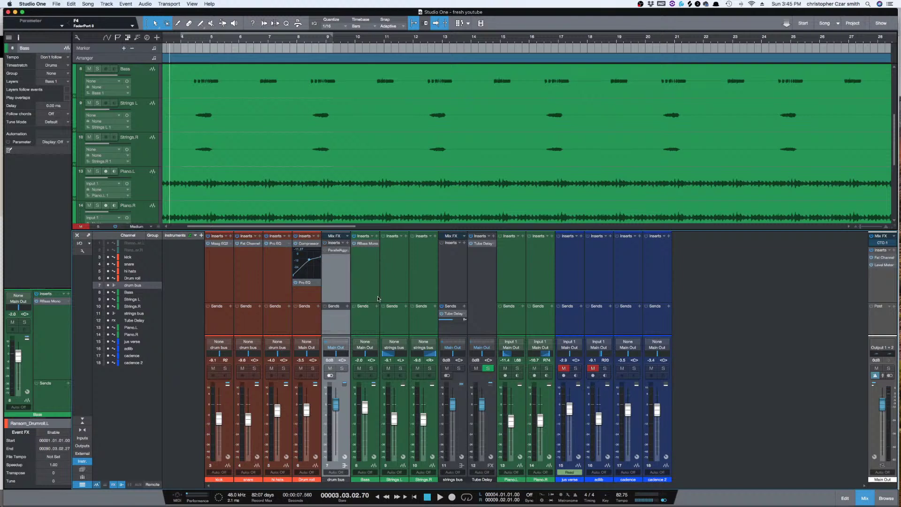
Step: Add a bus for the Piano L and Piano R channels
left_click(511, 281)
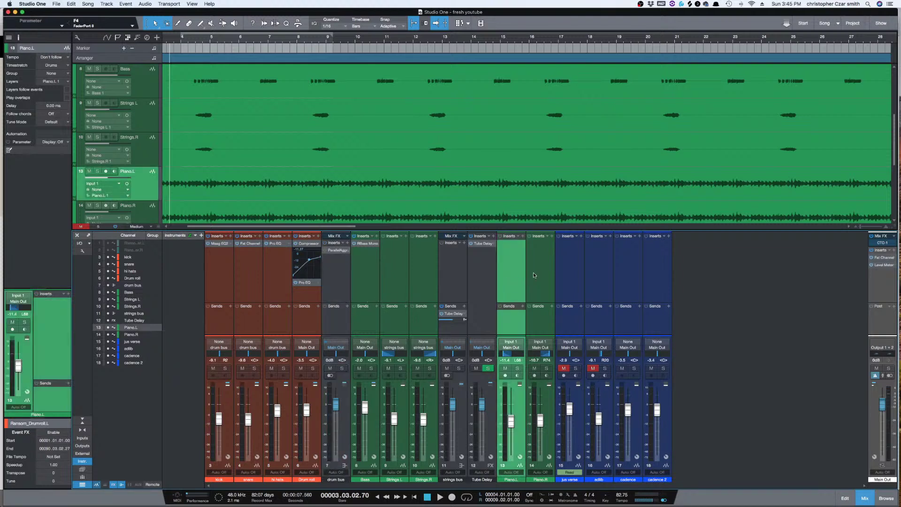
left_click(533, 273)
left_click(509, 281, "shift")
right_click(510, 282)
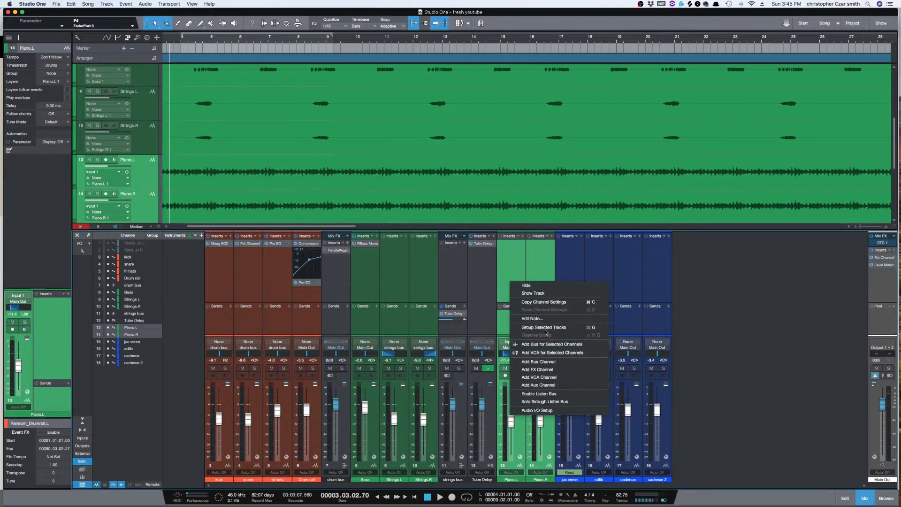
left_click(552, 344)
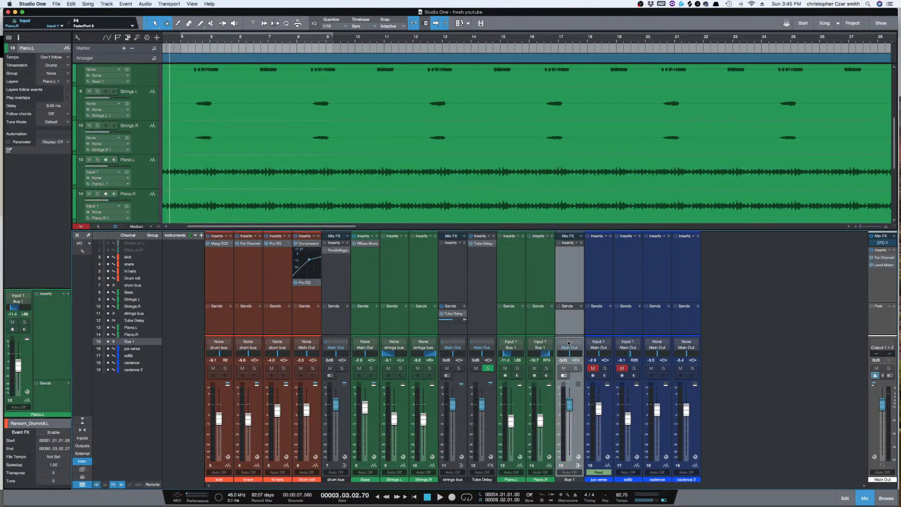
Step: Rename the new piano channels' bus as piano
double_click(570, 479)
type("stri")
key("BackSpace")
key("BackSpace")
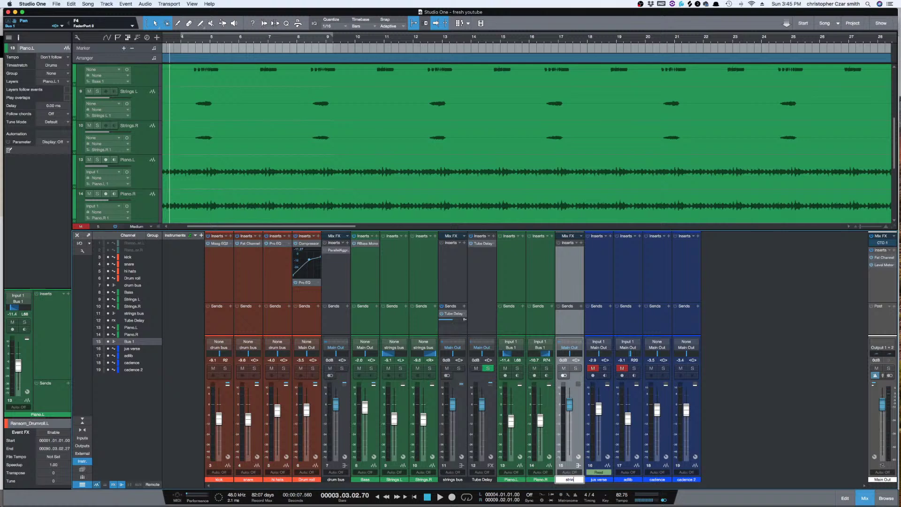
type("piano")
key("Return")
Step: Insert iZotope's RX 7 De-crackle plug-in on the piano bus from the effects browser
key("F5")
scroll(876, 149, "up", 10)
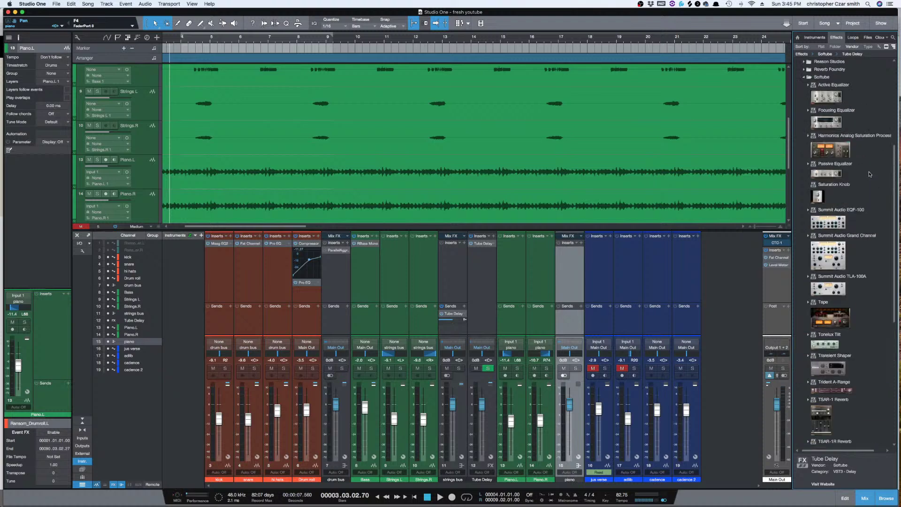
left_click(844, 255)
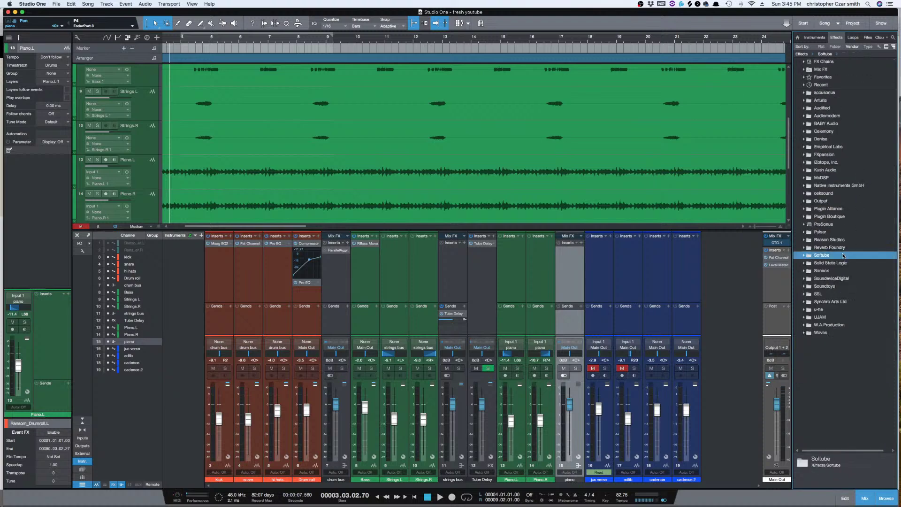
left_click(832, 163)
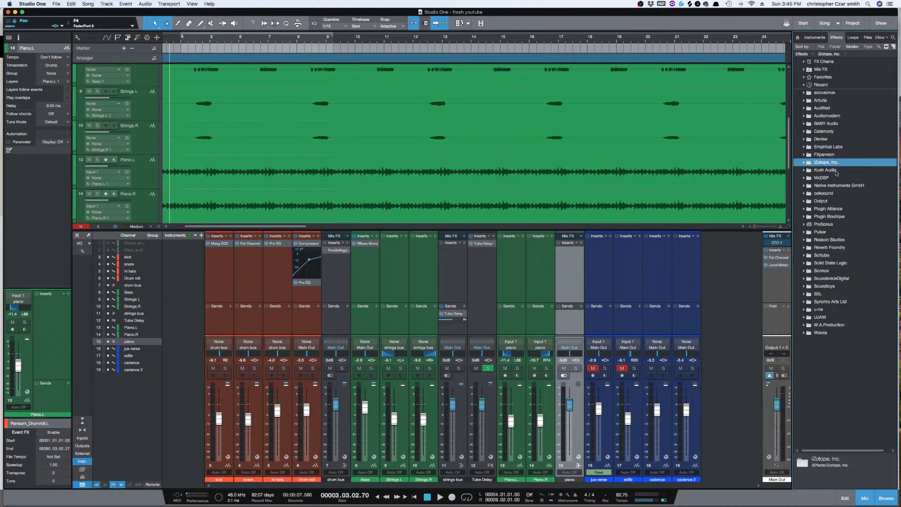
left_click(804, 162)
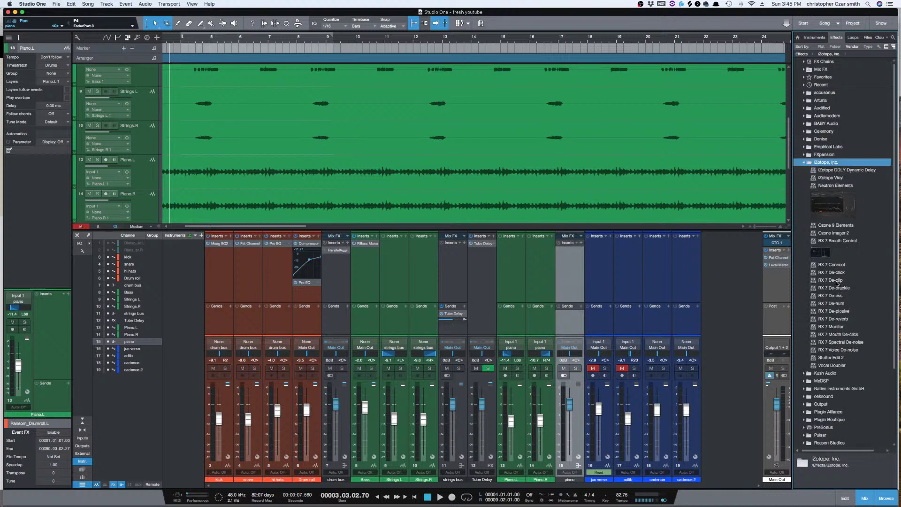
left_click_drag(837, 287, 573, 270)
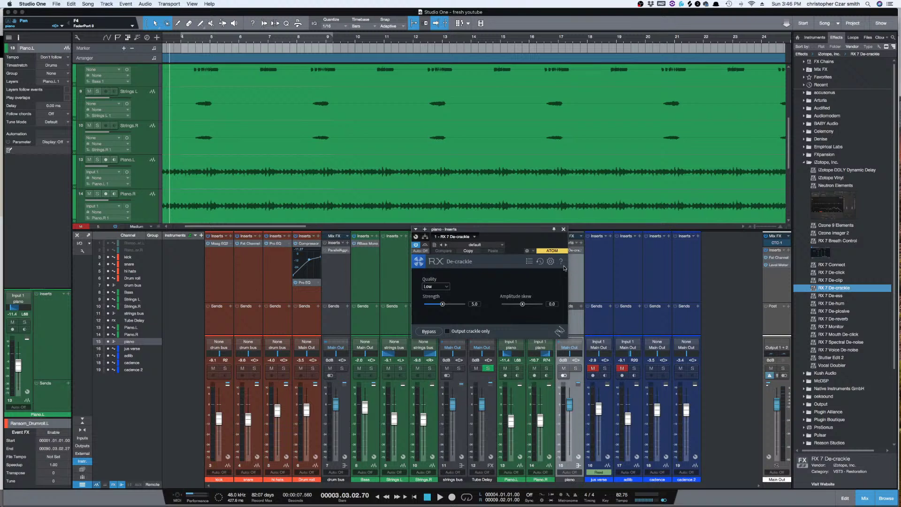
Step: Solo Piano L and Piano R and play them back to audition RX 7 De-crackle on the piano bus
left_click(97, 194)
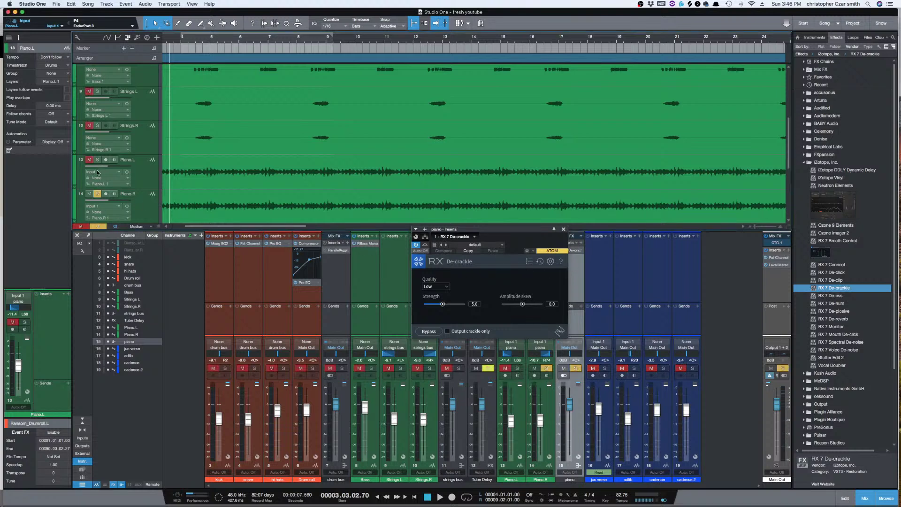
left_click(97, 160)
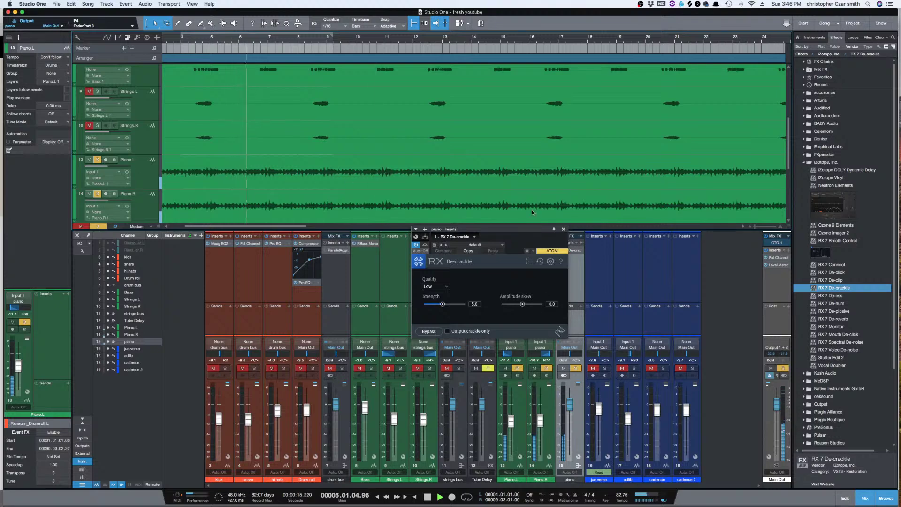
left_click_drag(519, 230, 453, 323)
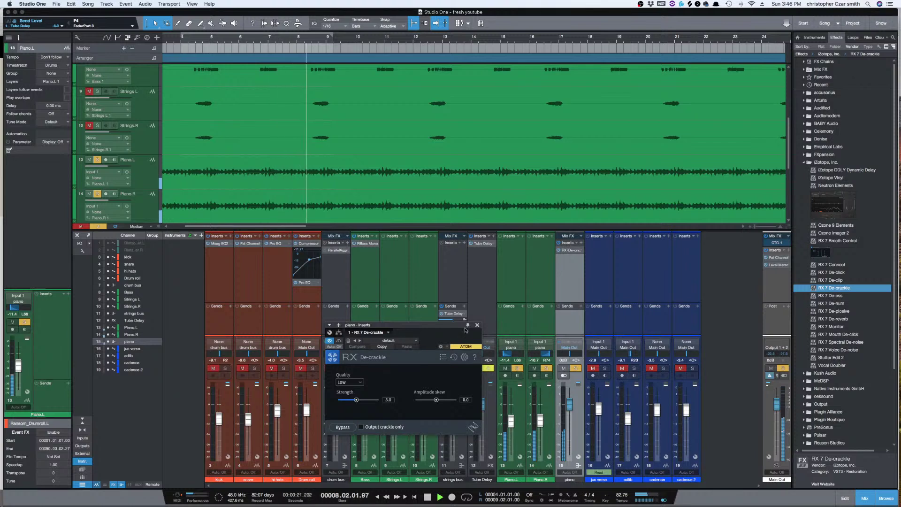
left_click_drag(429, 327, 377, 340)
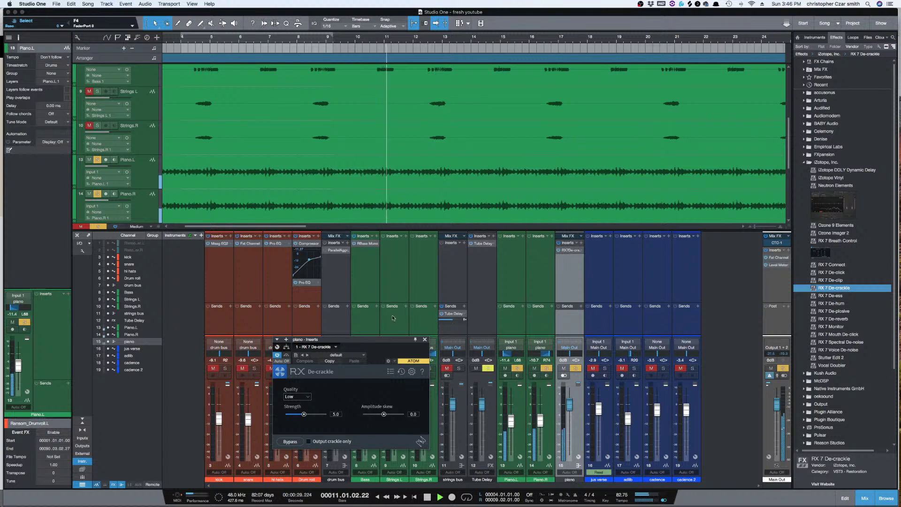
left_click_drag(385, 340, 491, 284)
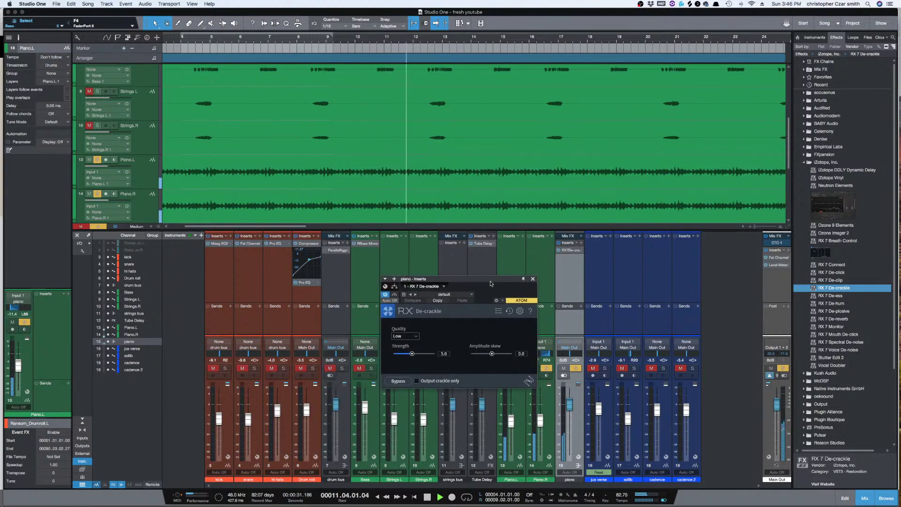
key("space")
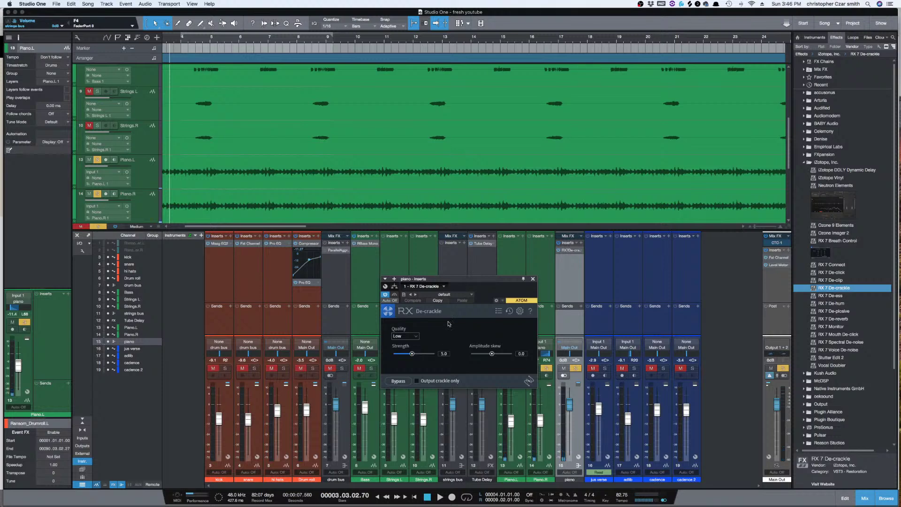
Step: Put the piano bus in solo-safe mode and audition Piano L and Piano R soloed, clearing both solos again
left_click_drag(452, 279, 590, 242)
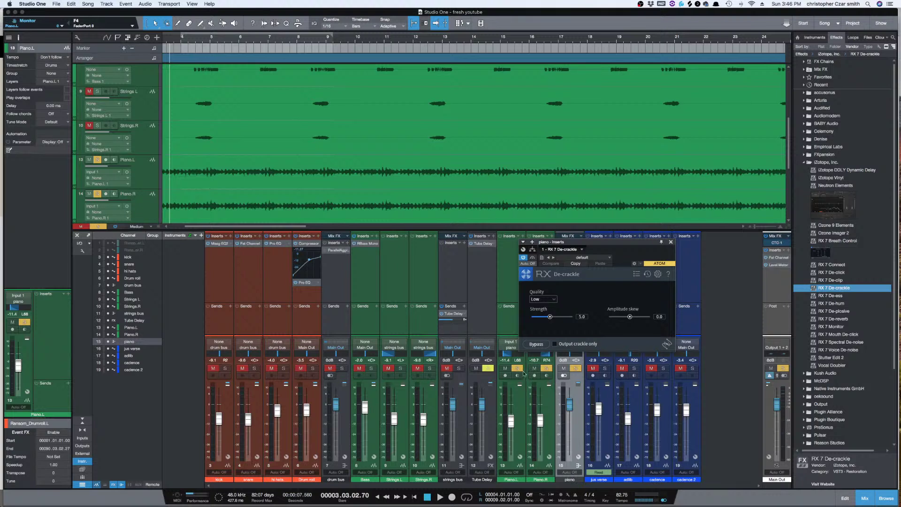
left_click(576, 369)
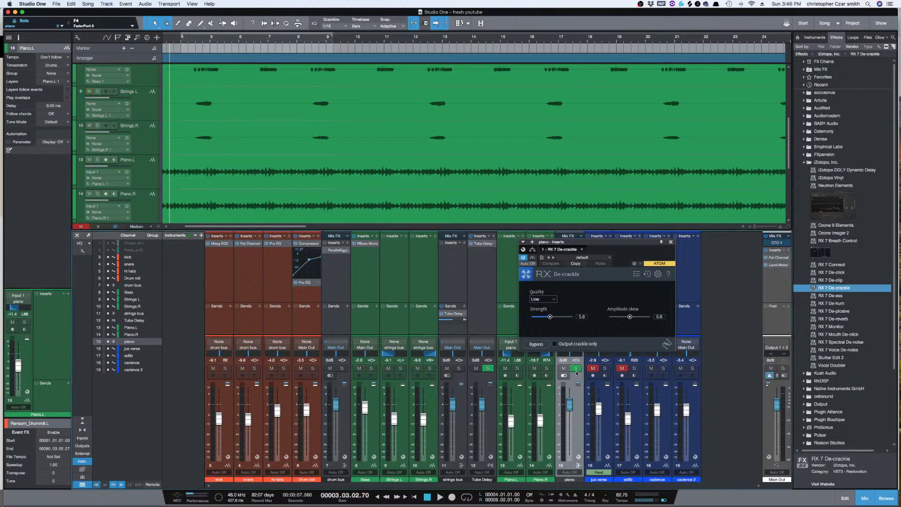
left_click(546, 369)
left_click(517, 368)
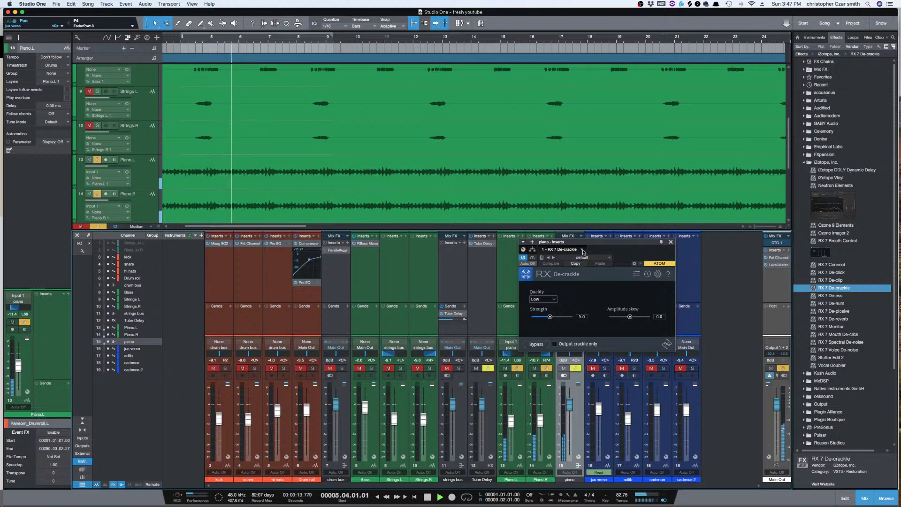
left_click_drag(582, 243, 390, 255)
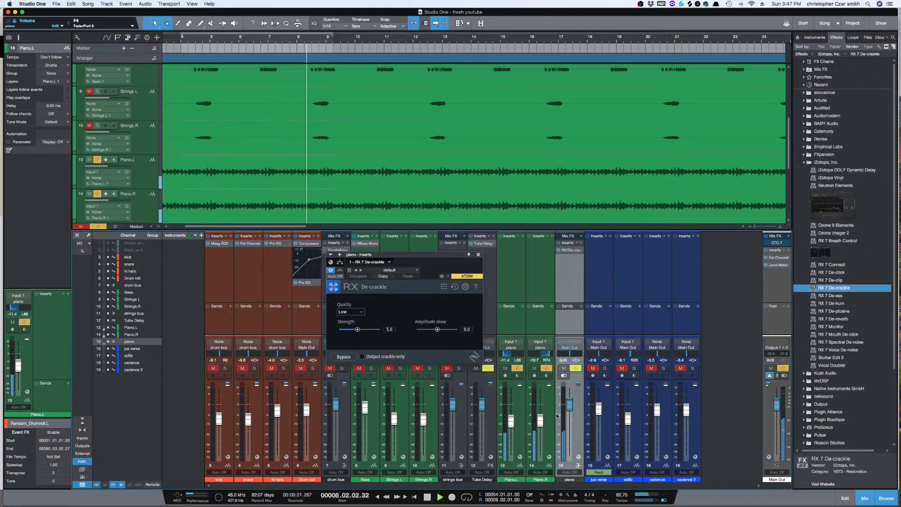
left_click(546, 368)
left_click(517, 368)
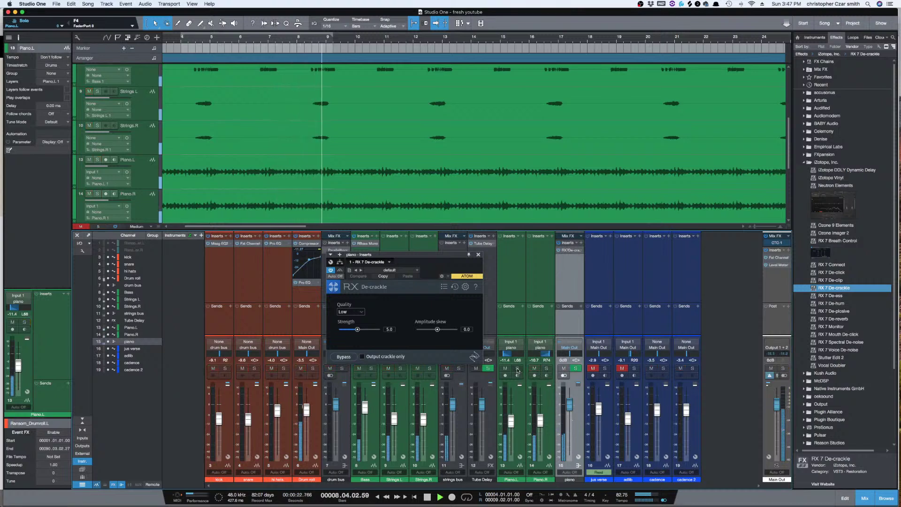
Step: Turn off solo safe on the piano bus and solo the bus itself for playback
left_click(576, 369)
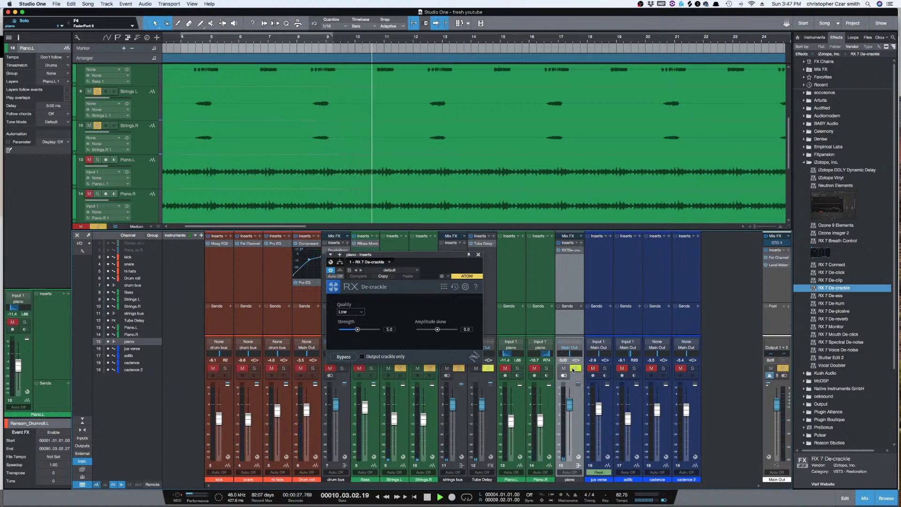
left_click(575, 370, "shift")
left_click(576, 370)
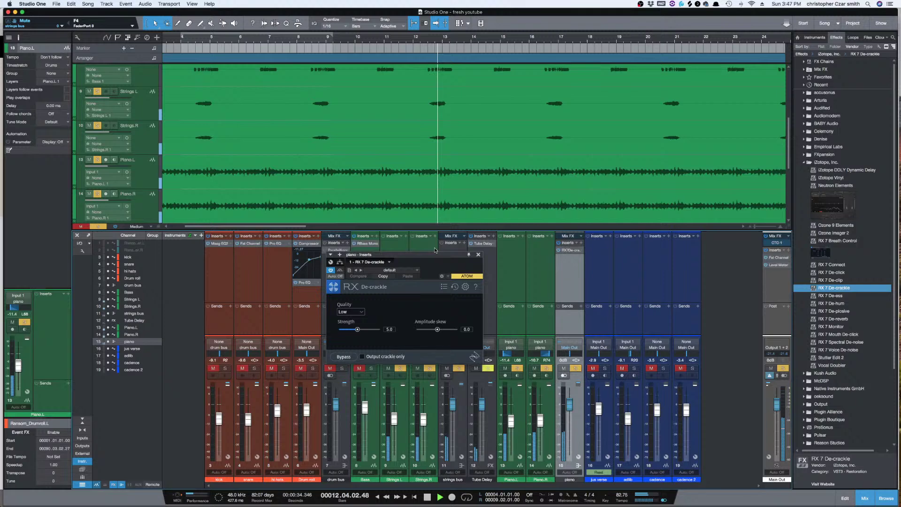
left_click_drag(433, 255, 319, 190)
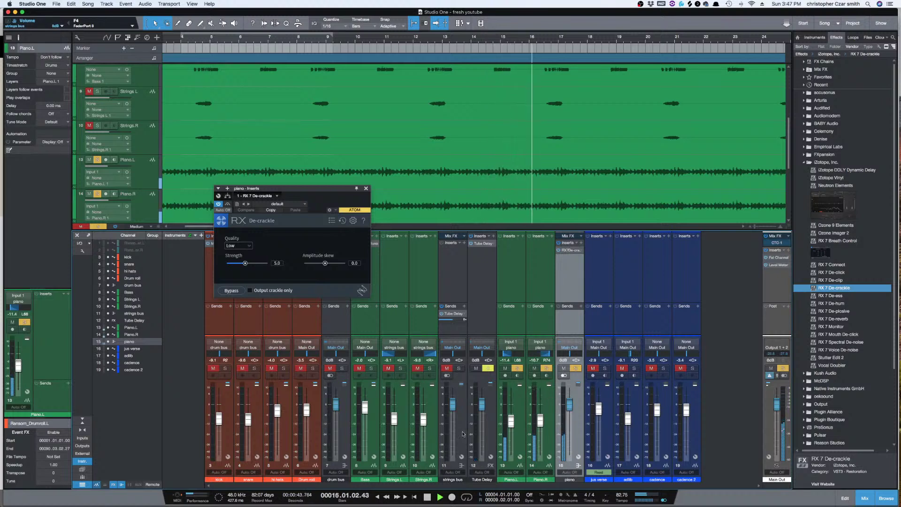
key("space")
Step: Show the track list beside the arrangement and play back a short passage of the soloed piano
scroll(448, 164, "down", 8)
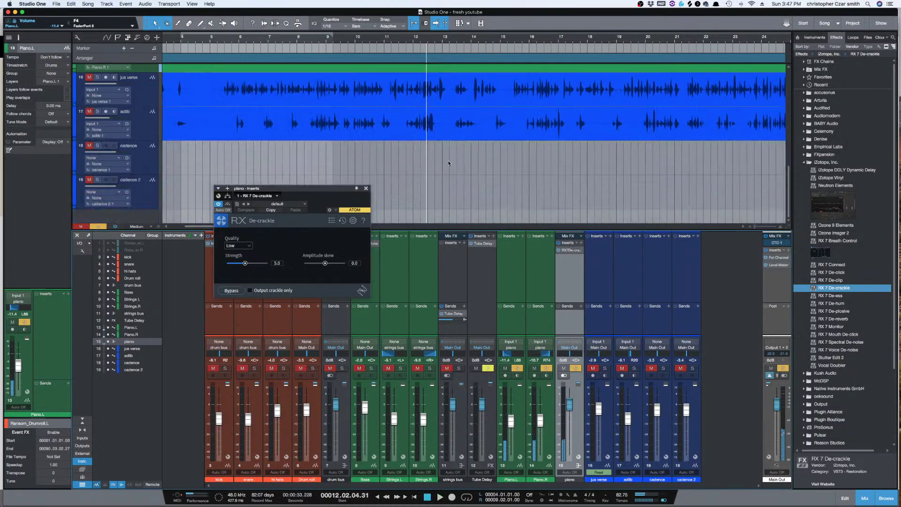
scroll(448, 163, "up", 8)
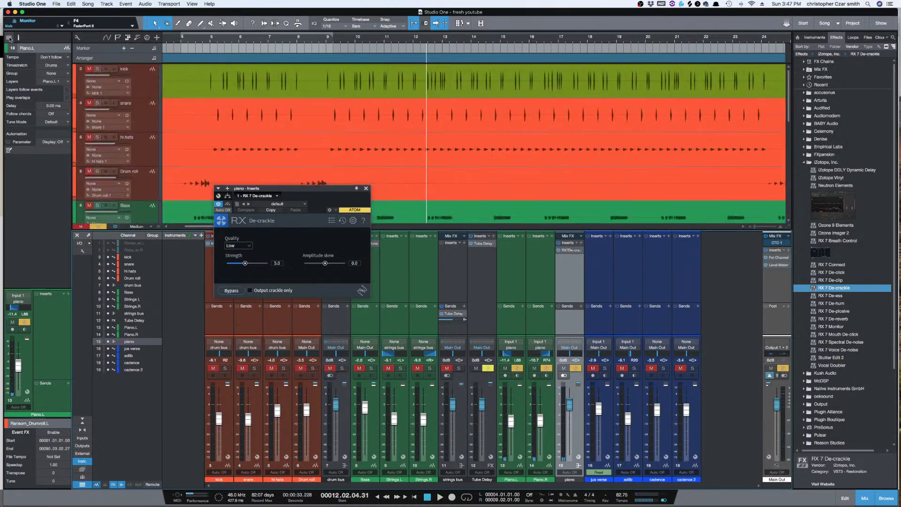
left_click(9, 38)
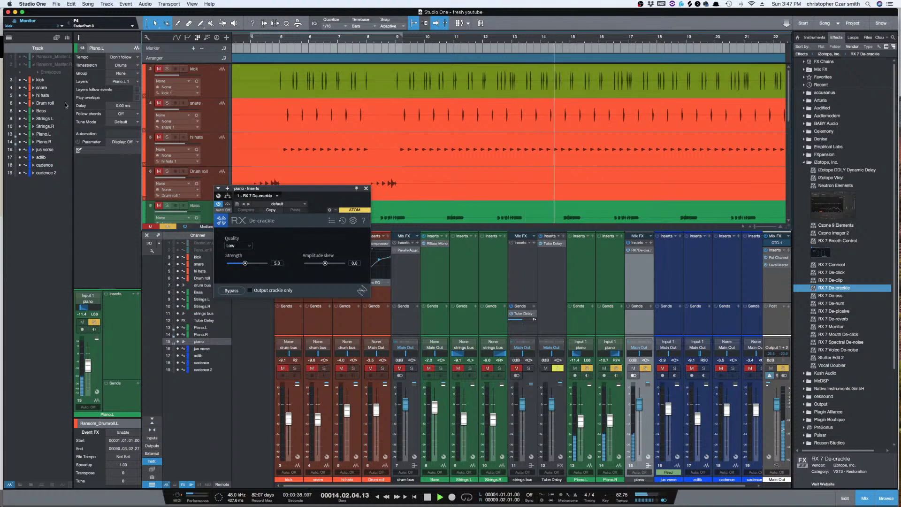
key("space")
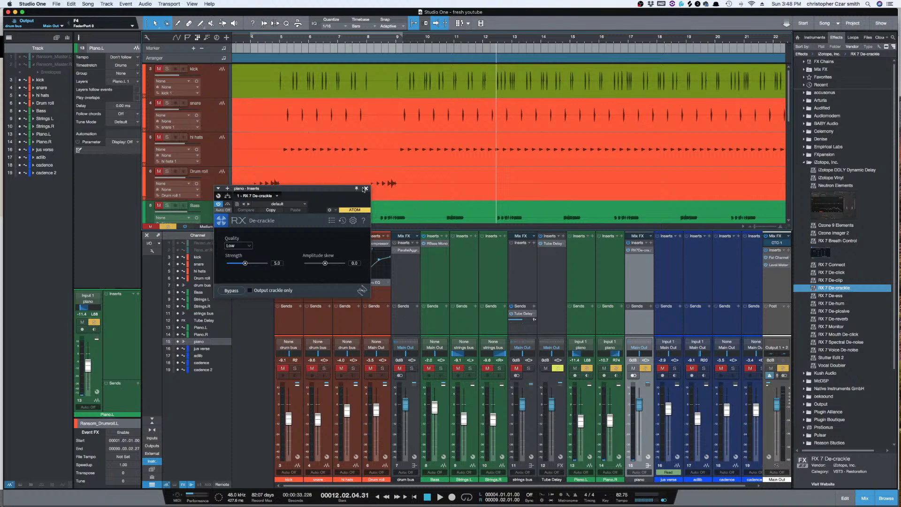
Step: Clear the solos on Piano L and Piano R and select the piano bus
left_click_drag(329, 188, 394, 176)
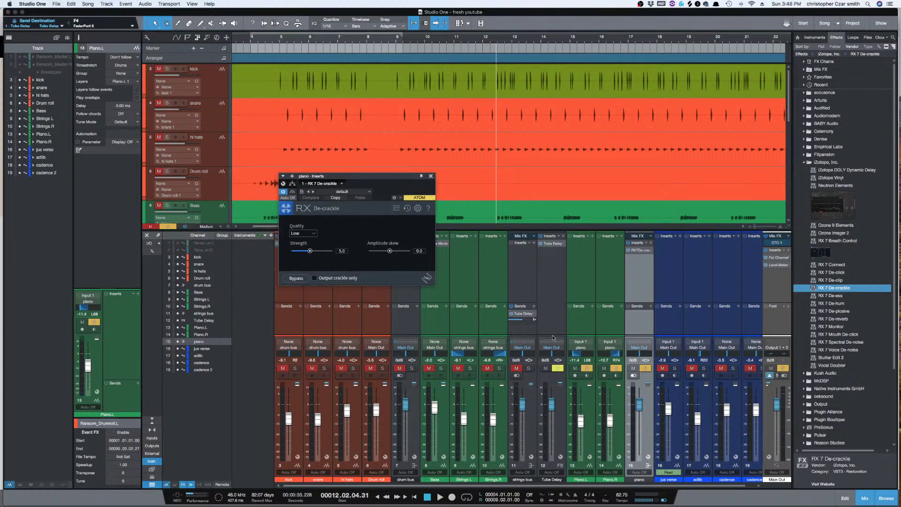
left_click(587, 278)
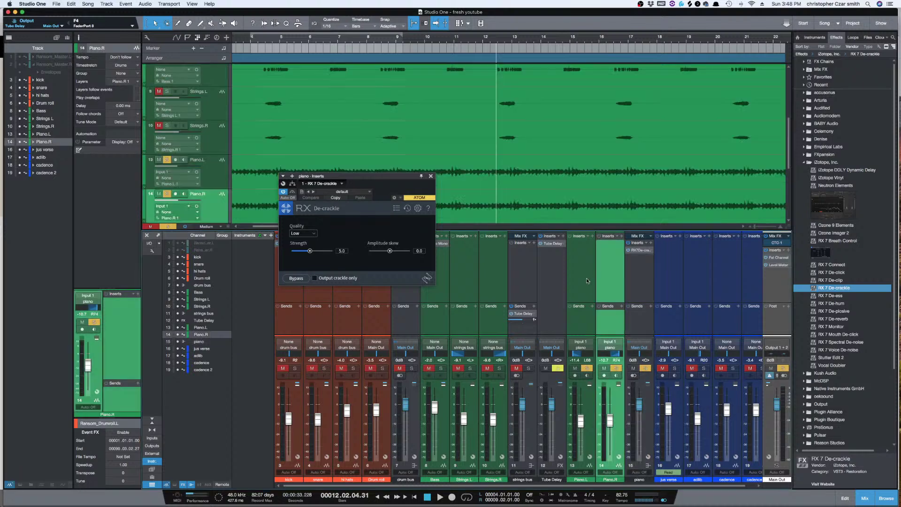
left_click(587, 368)
left_click(615, 368)
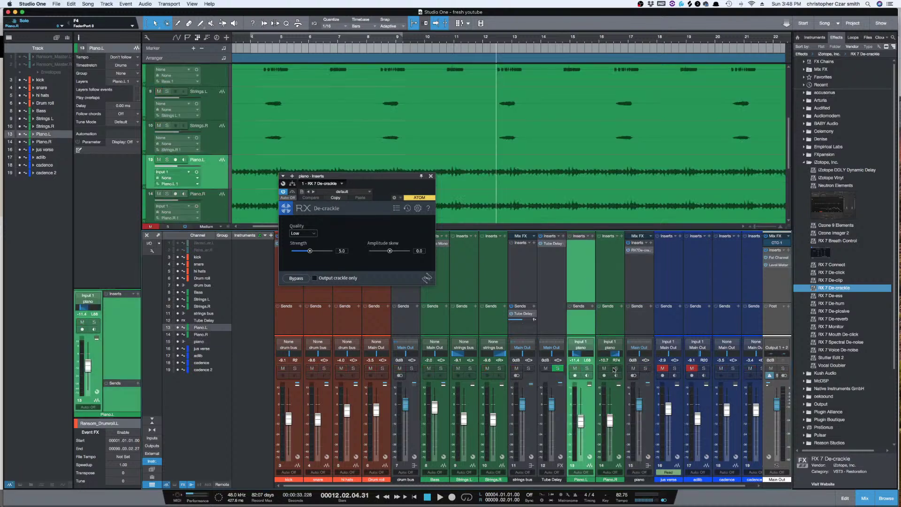
left_click(636, 290)
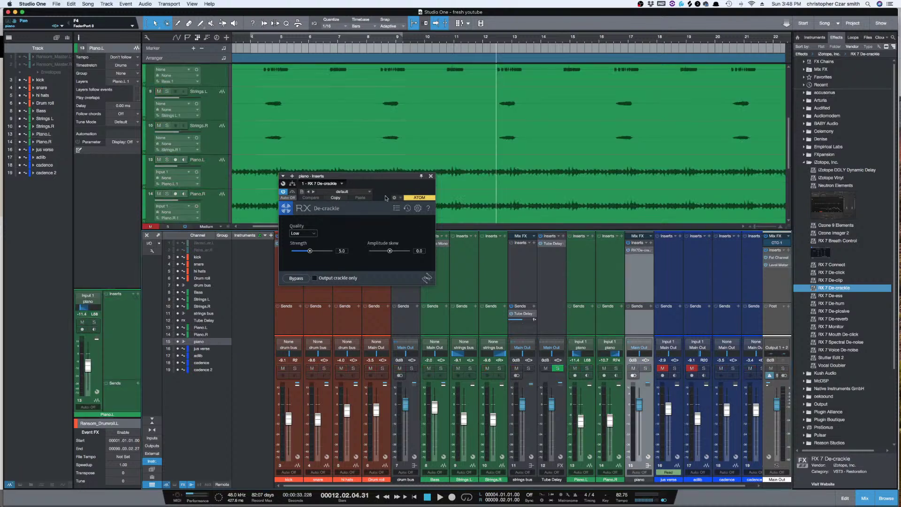
left_click_drag(388, 177, 545, 163)
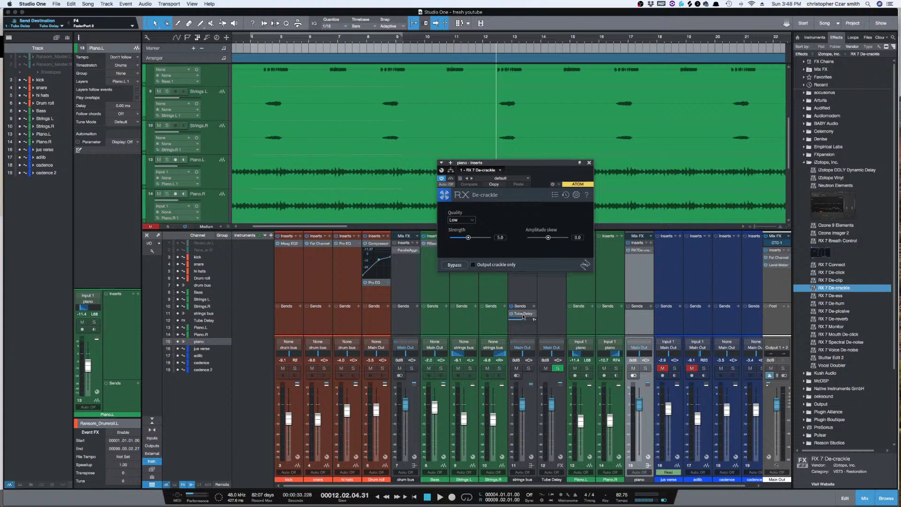
Step: Turn off solo safe on the Tube Delay channel and play the song with the piano bus soloed
left_click(558, 369)
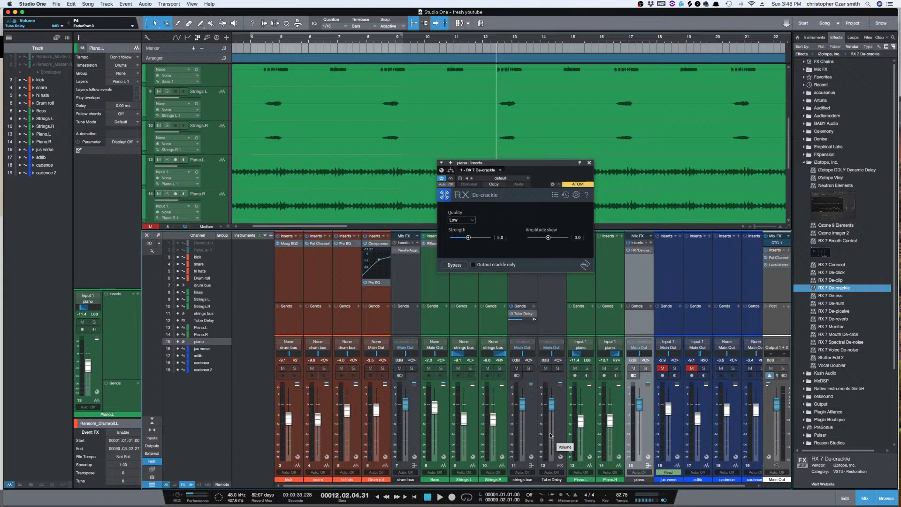
key("space")
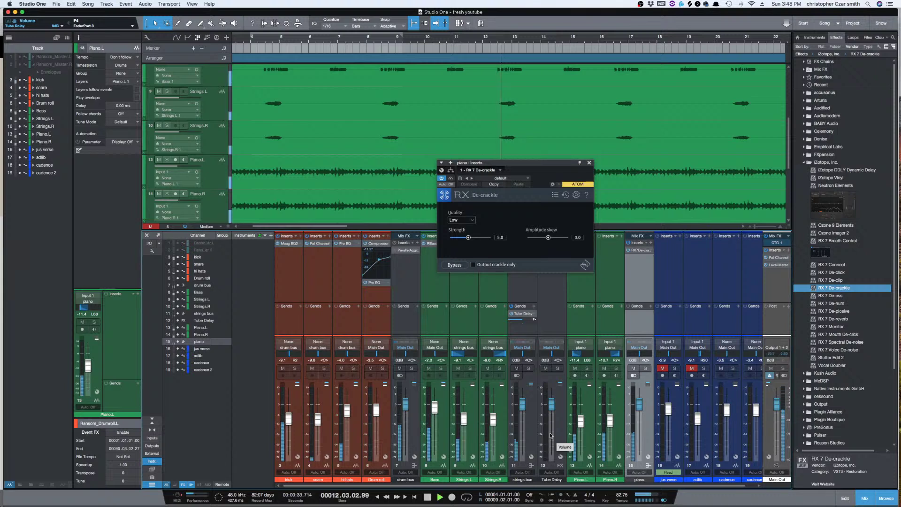
left_click(646, 368)
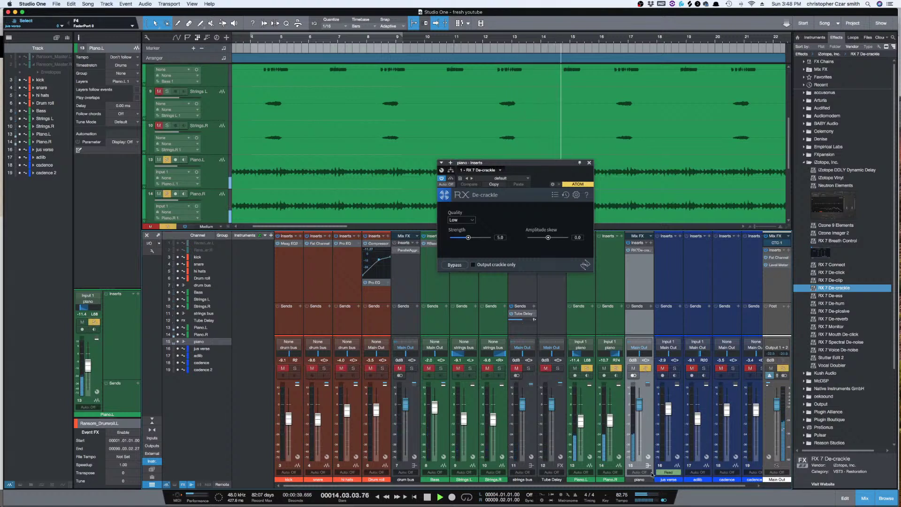
left_click_drag(683, 486, 604, 491)
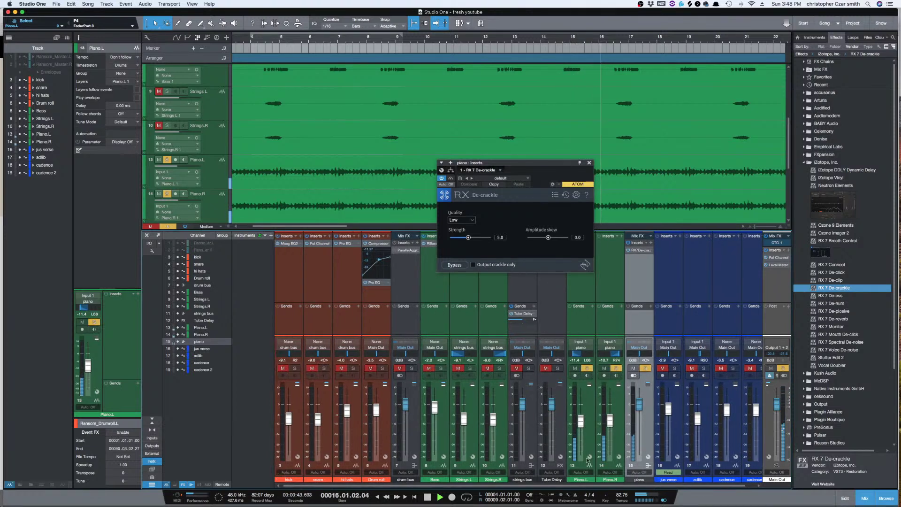
Step: Audition the drum bus soloed together with the piano bus, unsolo the drum bus, and stop playback
left_click(411, 369)
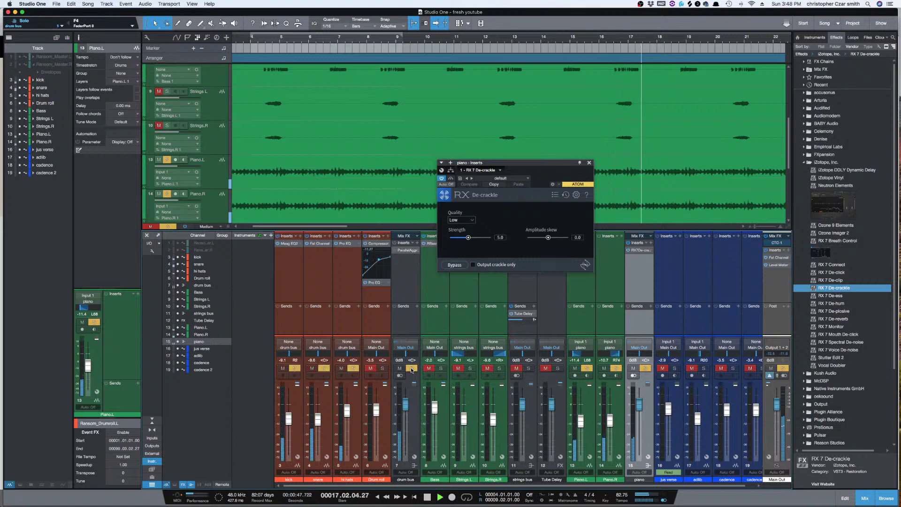
left_click(411, 369)
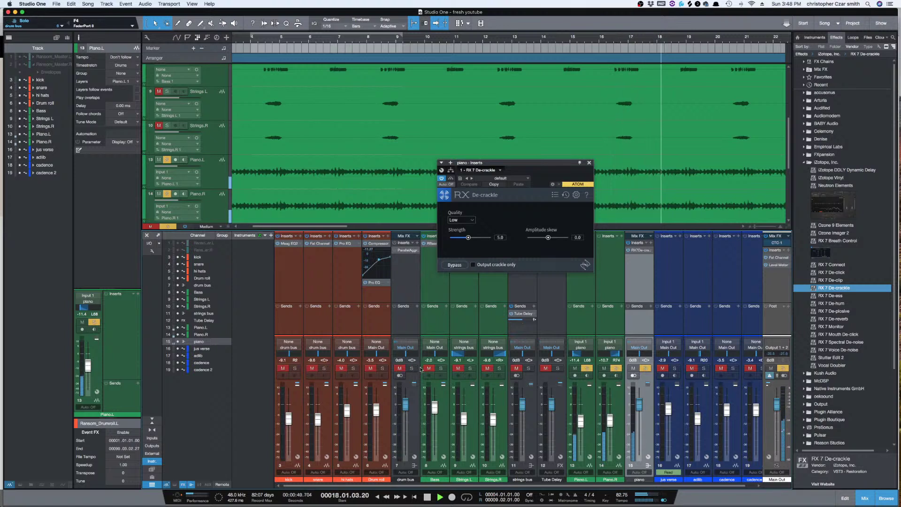
left_click(645, 369)
key("space")
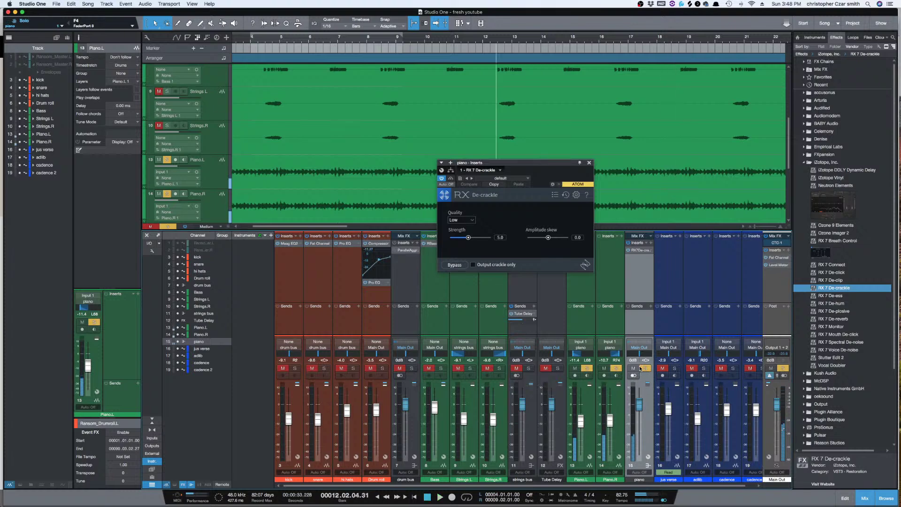
Step: Clear the piano bus solo and play the song with Piano L and Piano R soloed
left_click(646, 368)
left_click(584, 330)
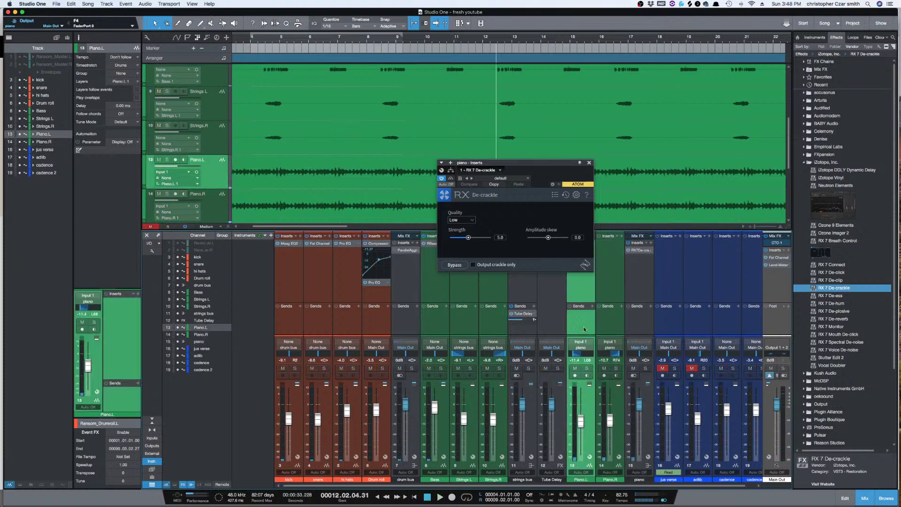
left_click(587, 369)
key("space")
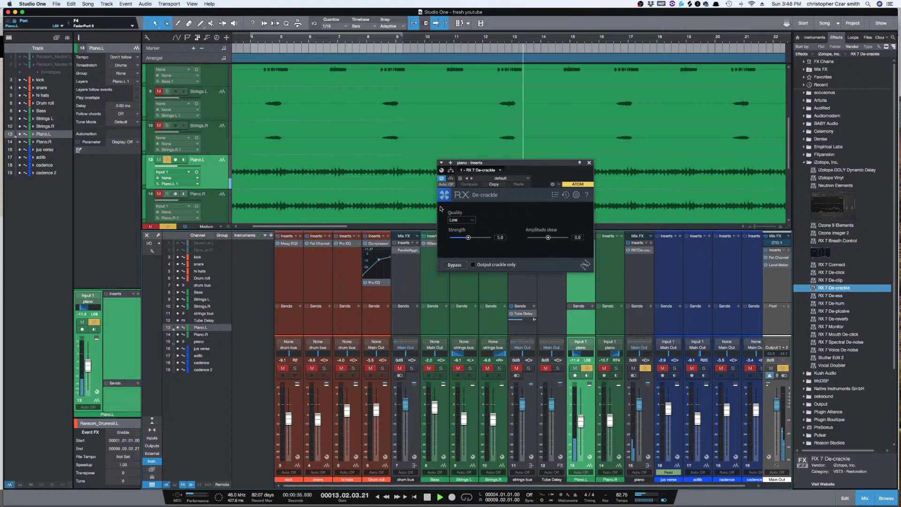
key("space")
key("space")
left_click(616, 368)
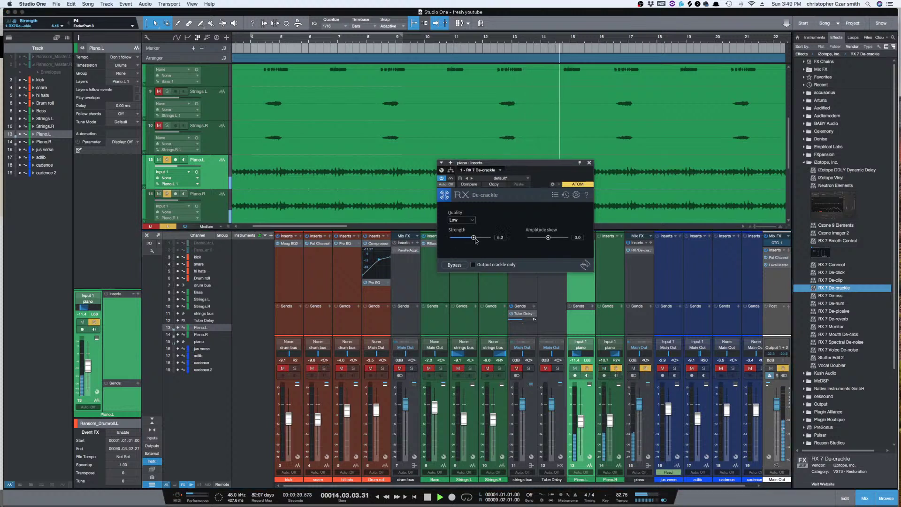
Step: Set the De-crackle strength to 10.0 on the piano bus and compare playback with the plug-in bypassed and active
left_click_drag(468, 237, 499, 245)
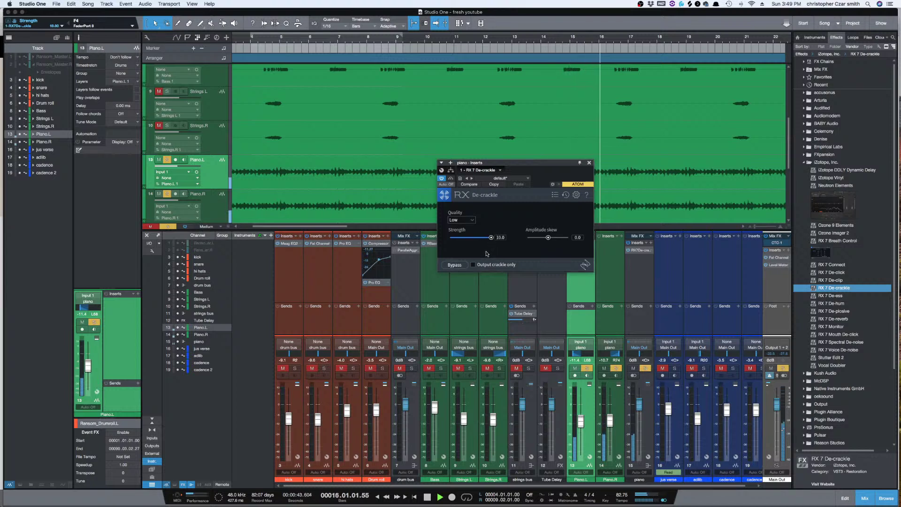
left_click(451, 179)
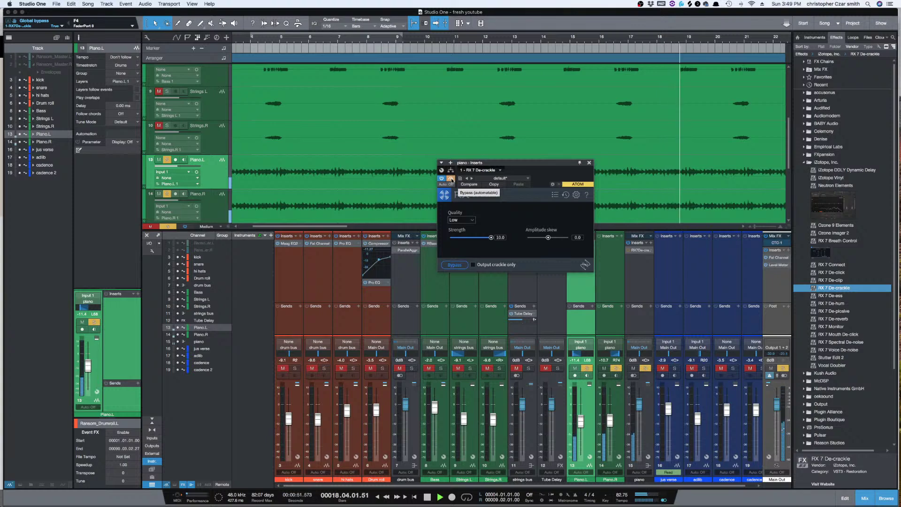
left_click(451, 179)
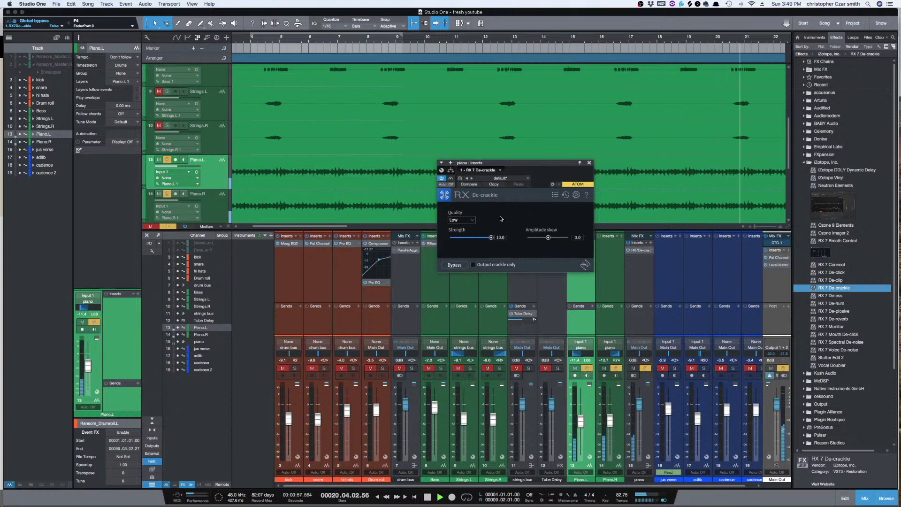
key("space")
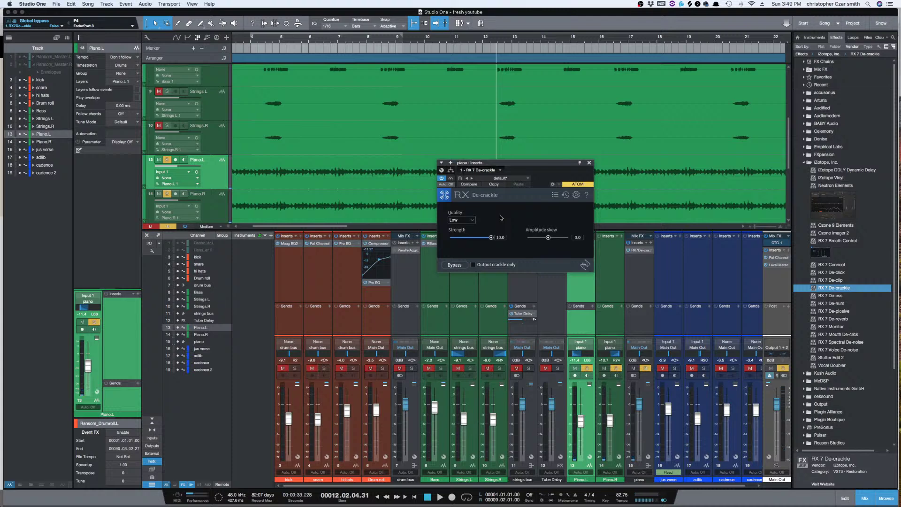
Step: Close the De-crackle window and play the full mix with the piano solos cleared
left_click(589, 163)
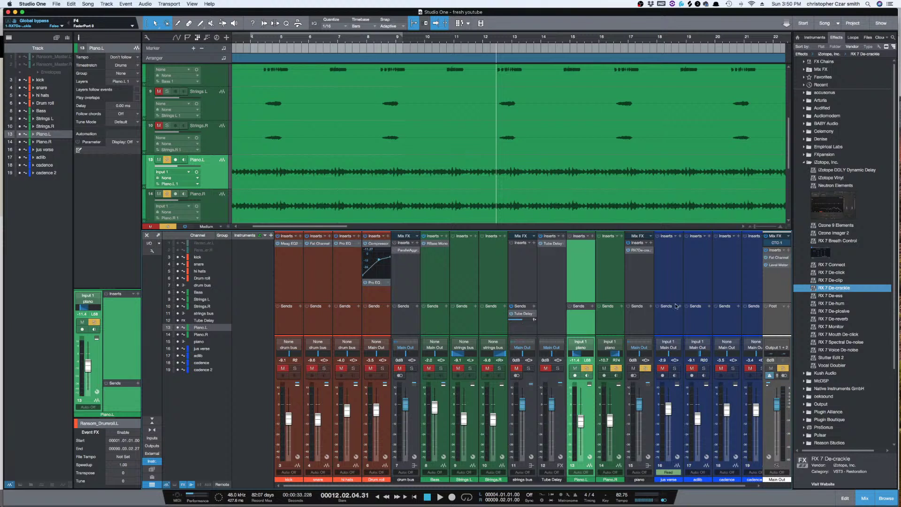
left_click(616, 368)
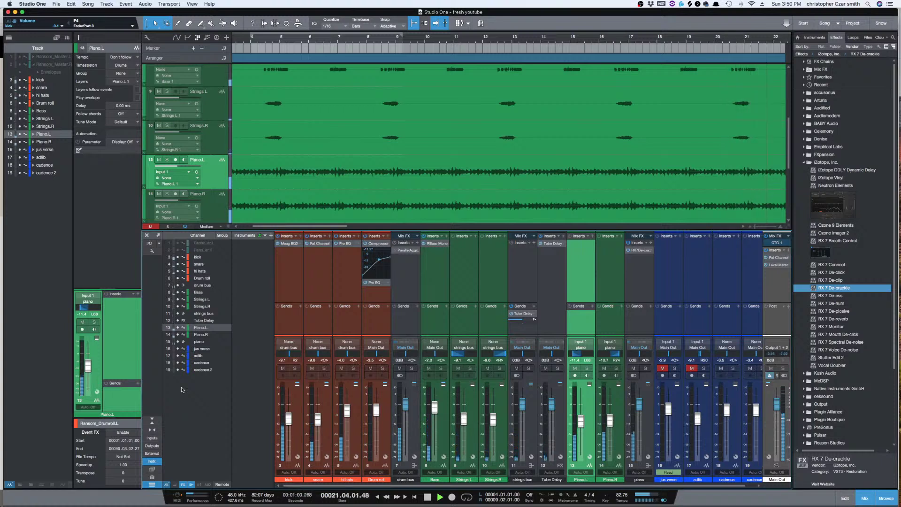
key("space")
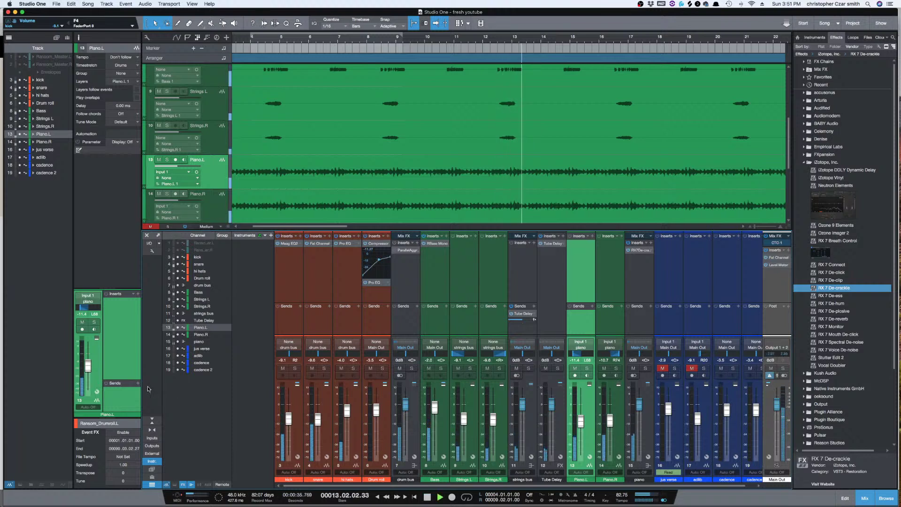
Step: Search the plug-ins for "pro" and insert Pro EQ on the piano bus after De-crackle
left_click(651, 243)
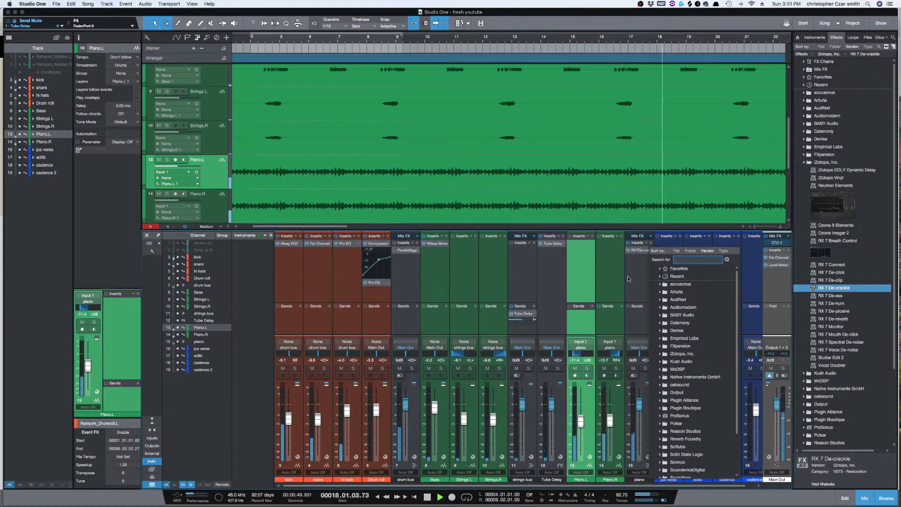
left_click(648, 243)
left_click(651, 243)
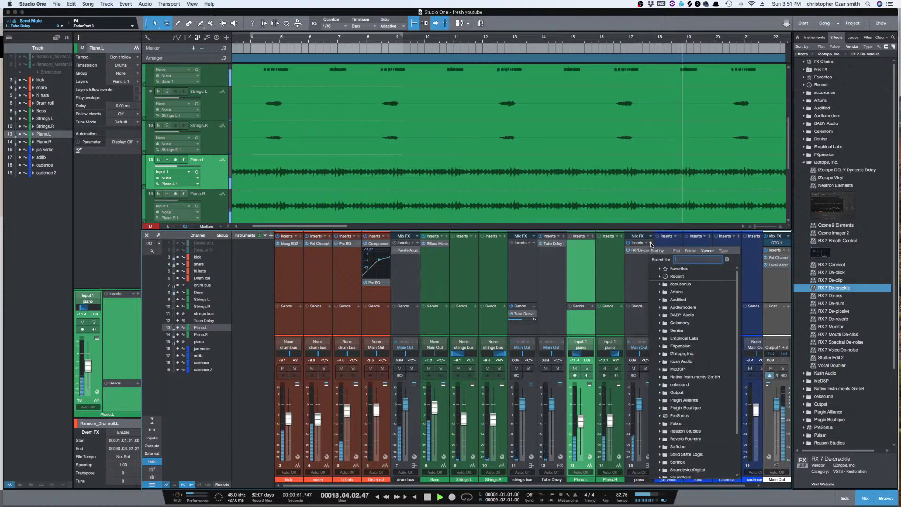
type("pro")
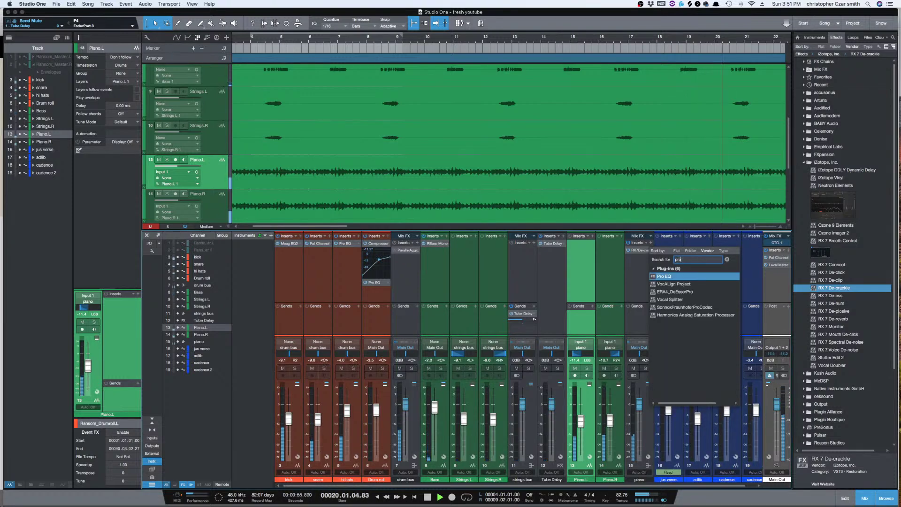
key("BackSpace")
key("BackSpace")
type("rop")
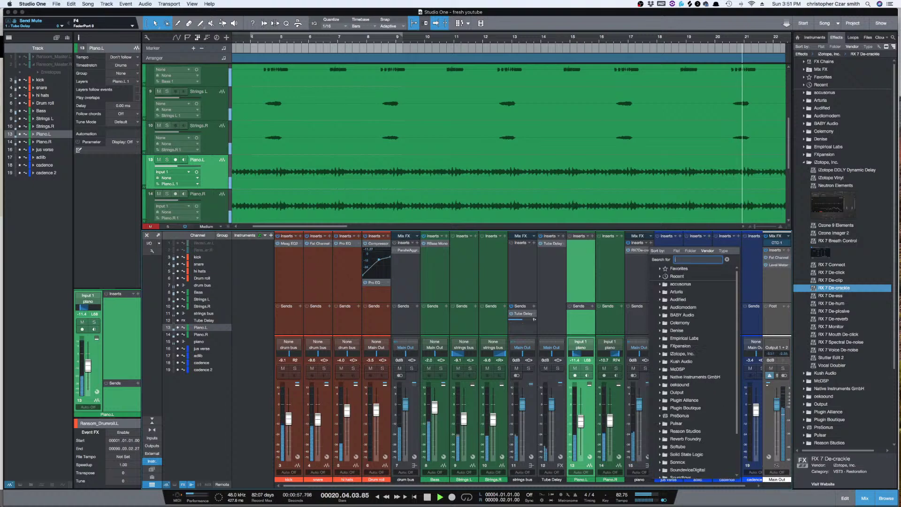
key("BackSpace")
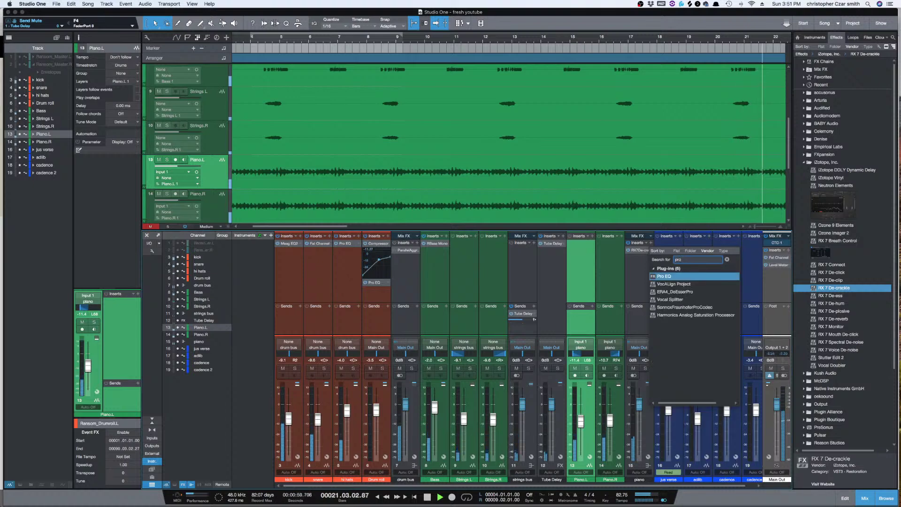
key("Return")
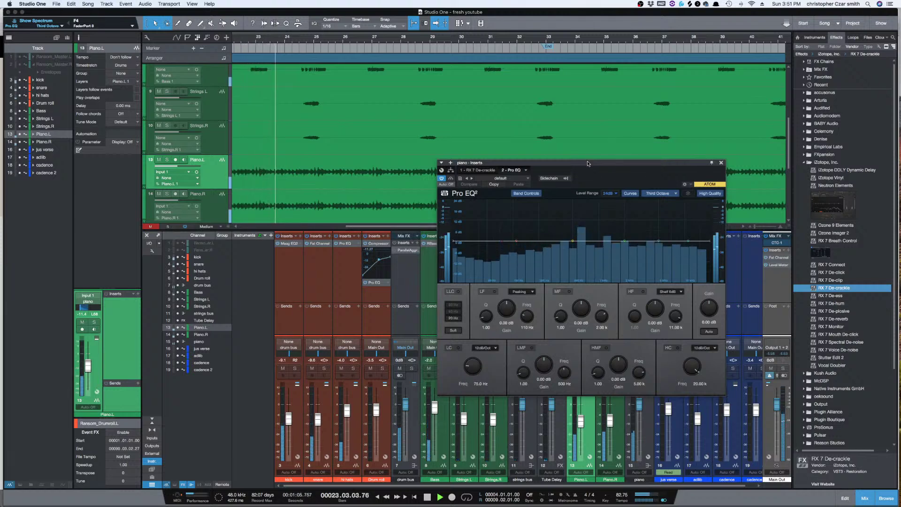
Step: Boost the piano bus HMF band in Pro EQ by 6.00 dB at about 2.98 kHz
left_click_drag(589, 163, 581, 176)
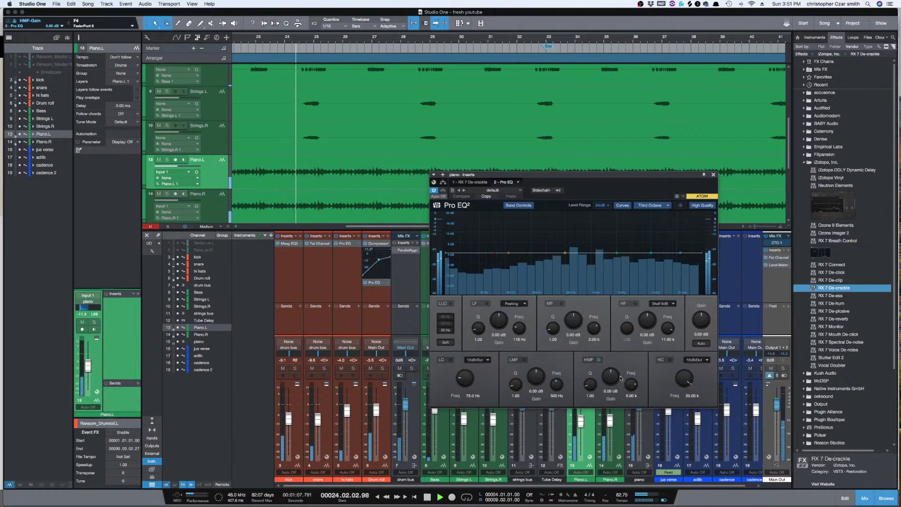
mouse_move(614, 379)
left_mouse_down()
mouse_move(613, 362)
mouse_move(607, 374)
left_mouse_up()
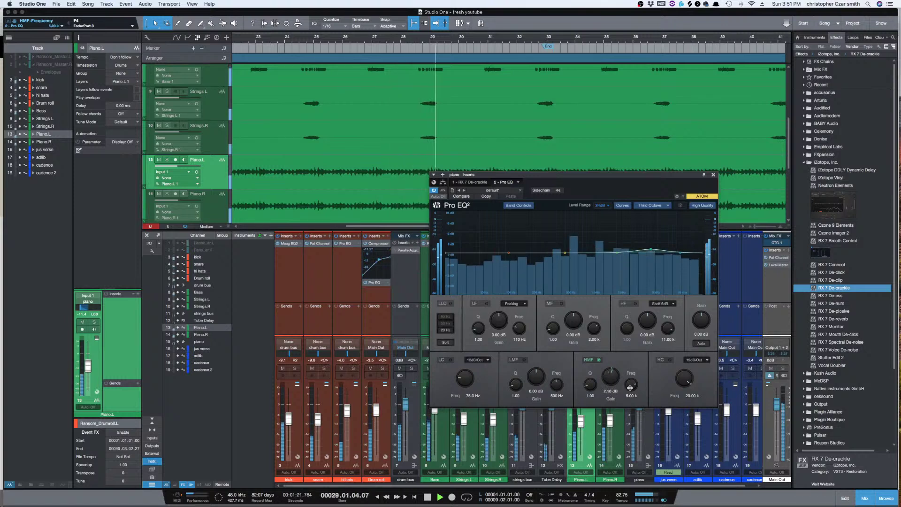
left_click_drag(631, 385, 614, 377)
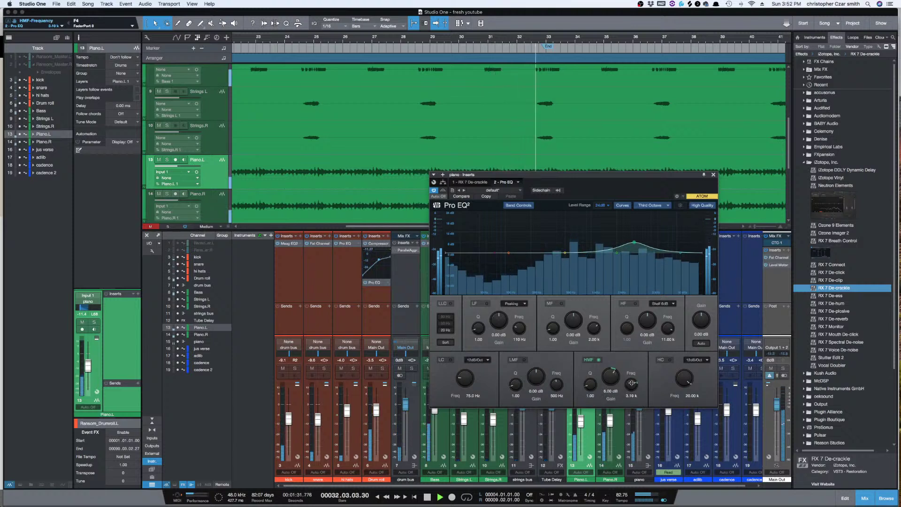
left_click_drag(631, 384, 634, 385)
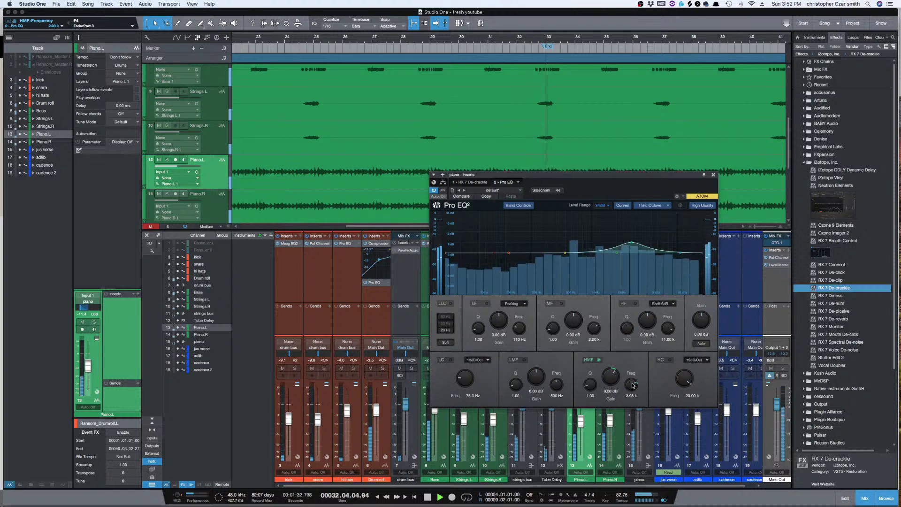
Step: Compare the piano with Pro EQ bypassed and active, close the equalizer window, and stop playback
left_click(443, 191)
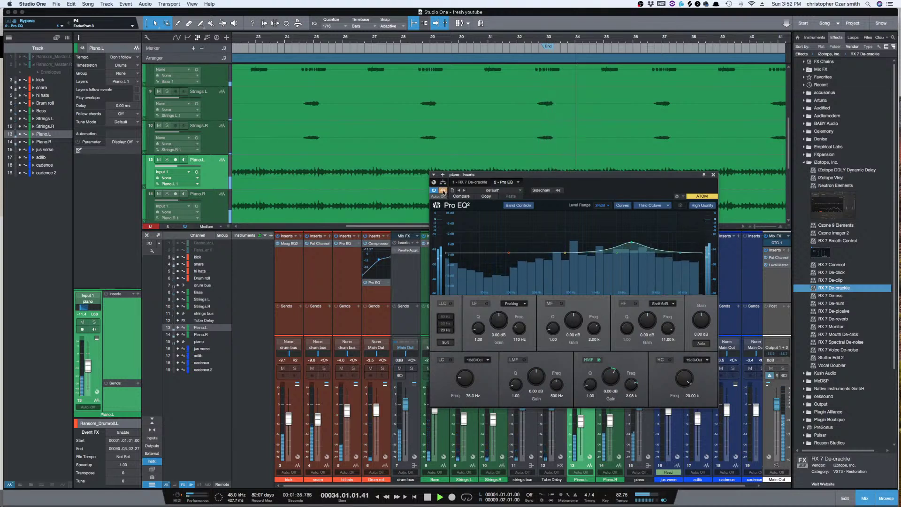
left_click(443, 190)
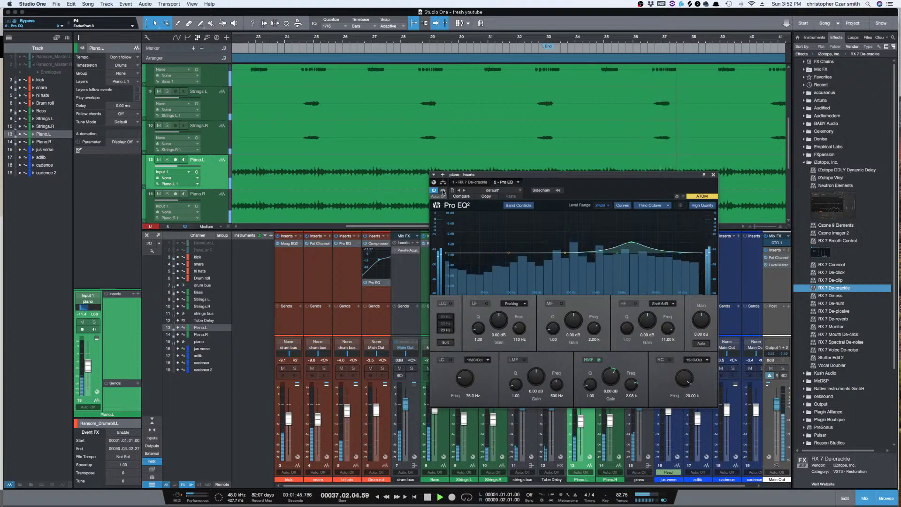
left_click(713, 174)
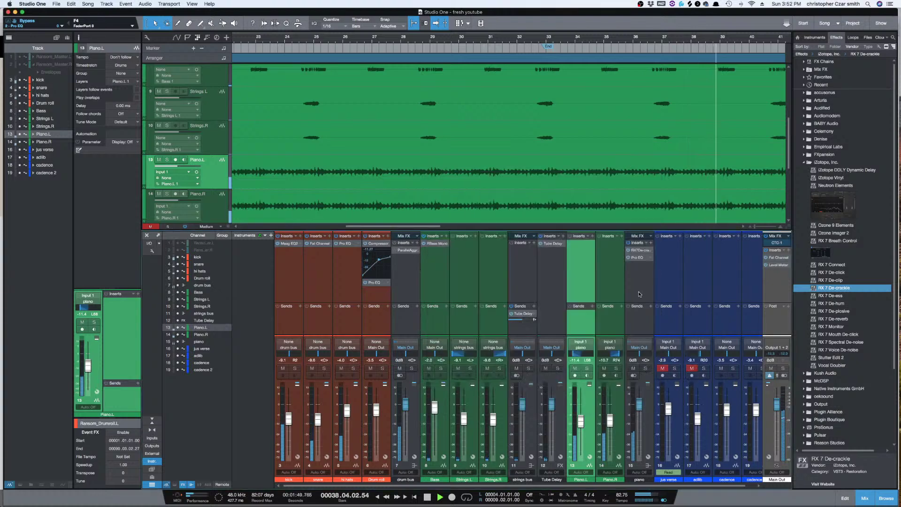
key("space")
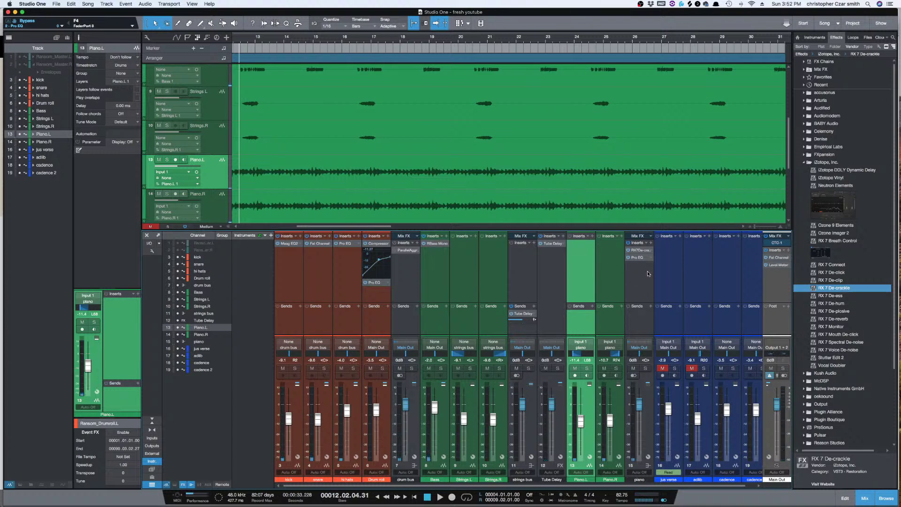
Step: Search the plug-ins for "vit" and insert Vitamin Stereo on the piano bus after Pro EQ
left_click(652, 244)
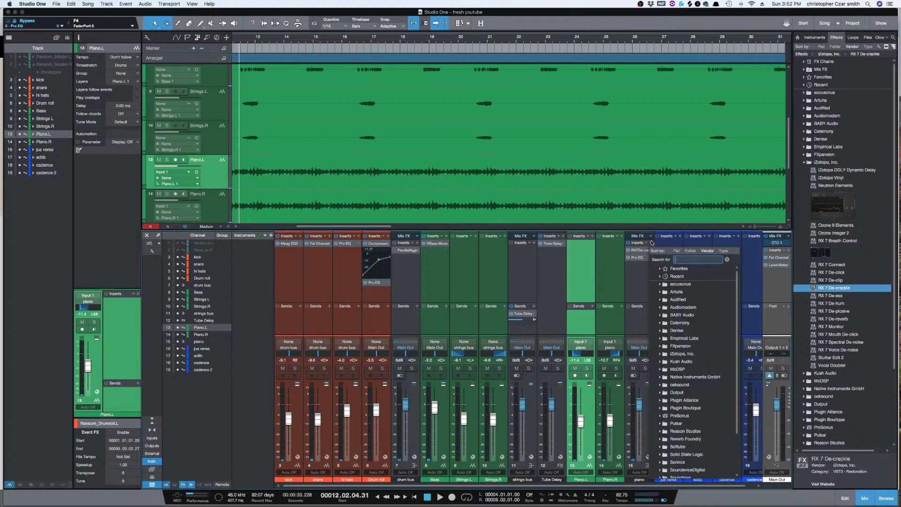
type("vit")
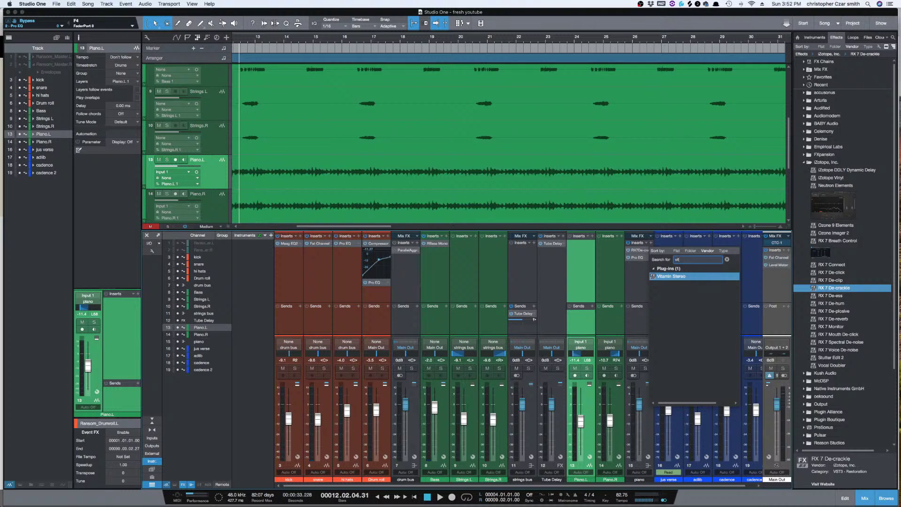
key("Return")
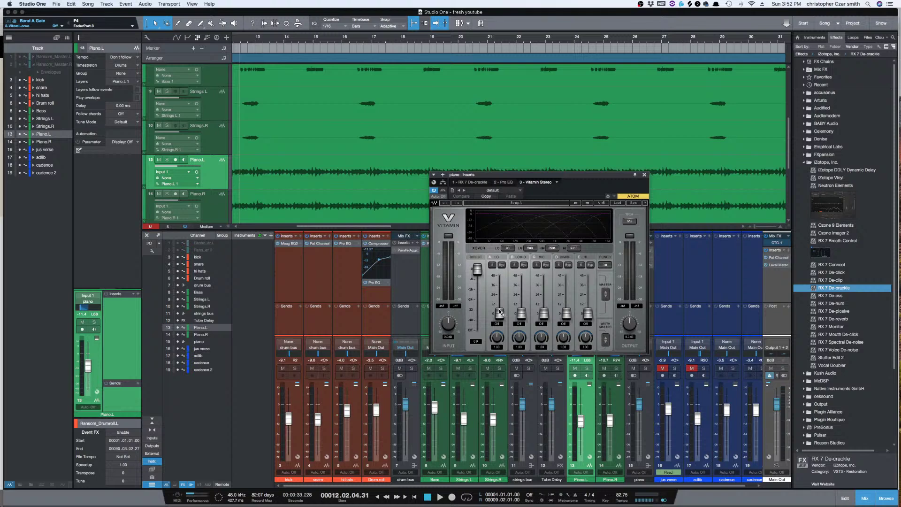
Step: Raise the Band B and Band D gains in Vitamin Stereo during playback and close the plug-in window
key("space")
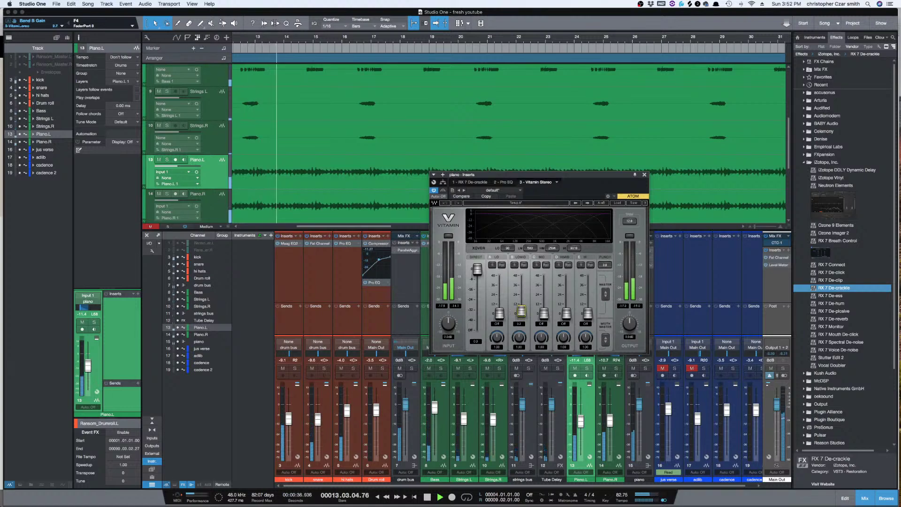
left_click_drag(522, 314, 521, 287)
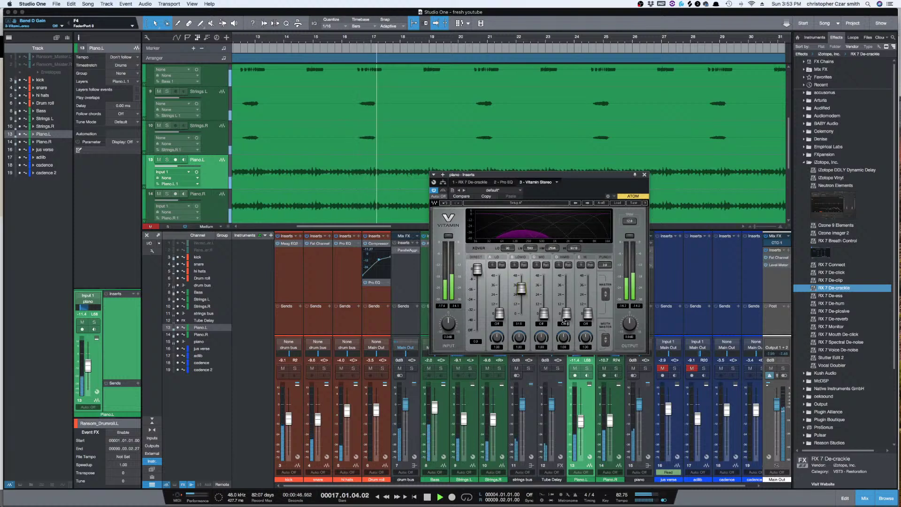
left_click_drag(567, 313, 521, 284)
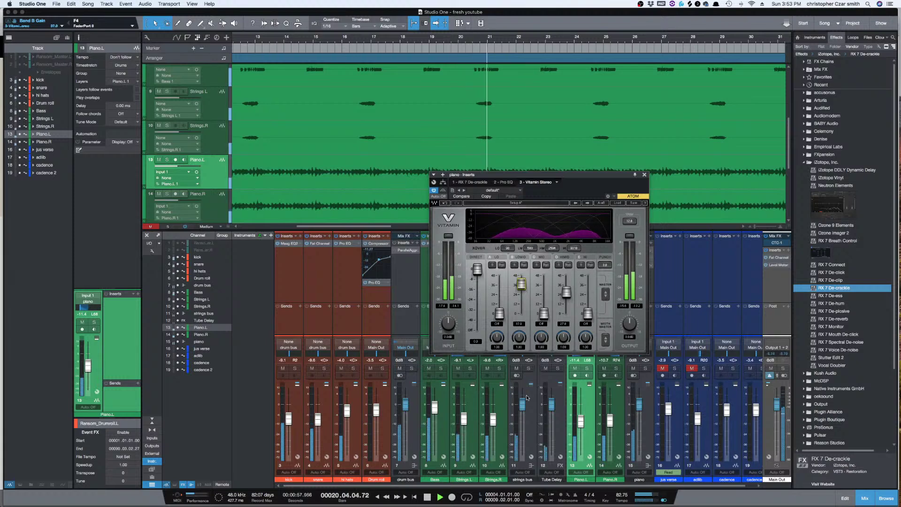
left_click(644, 174)
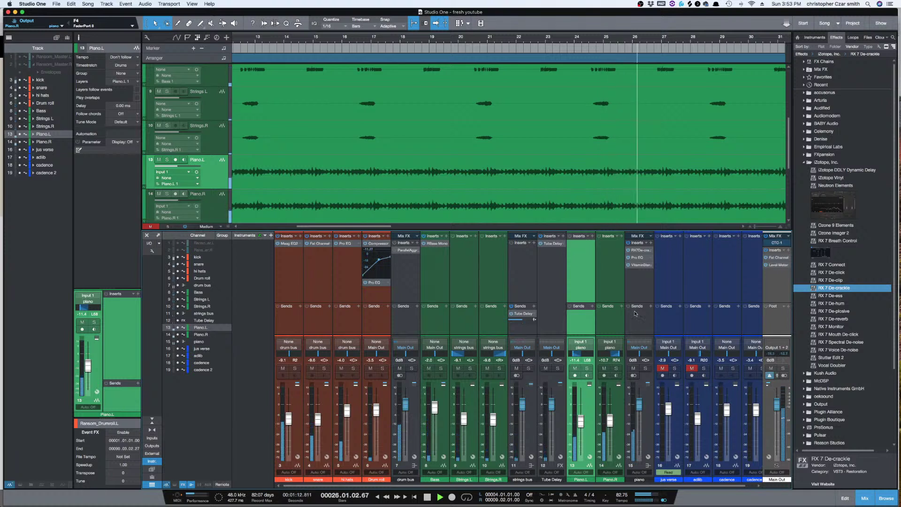
left_click(636, 280)
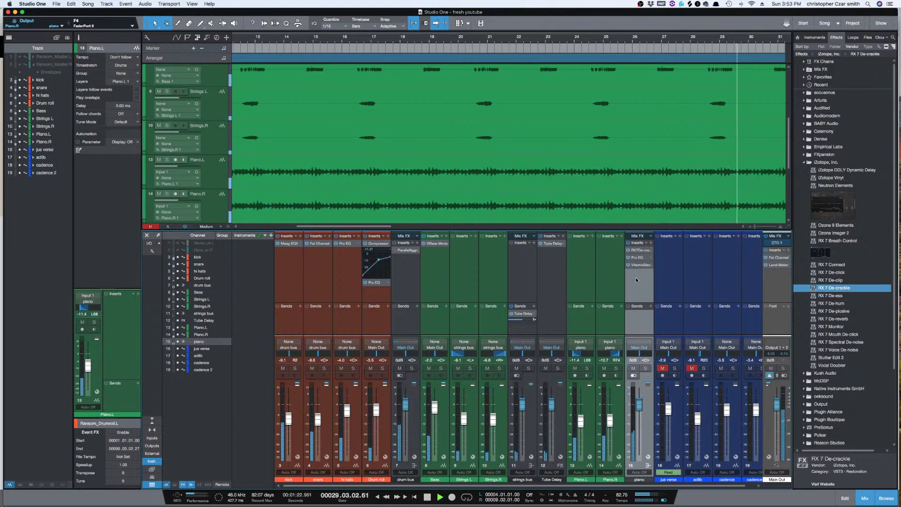
key("space")
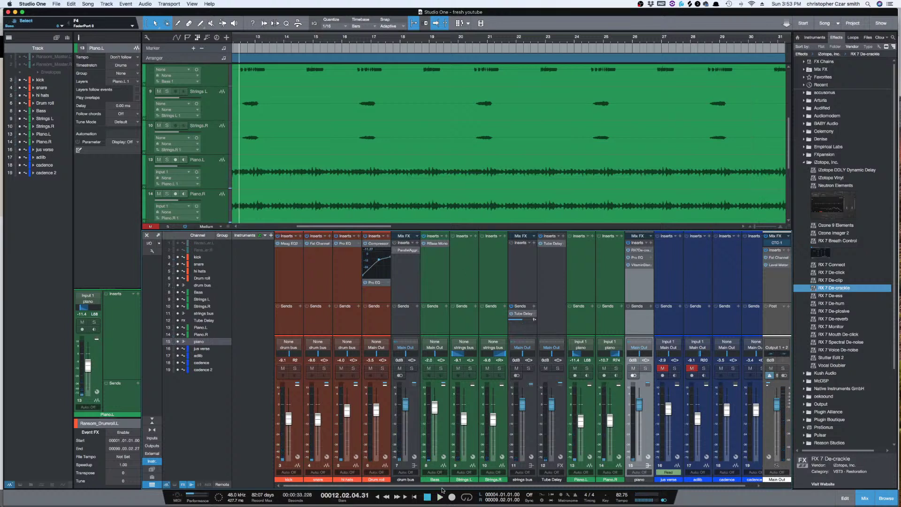
Step: Unmute the jus verse and adlib channels and return the playhead to the start of the song
left_click_drag(417, 487, 461, 489)
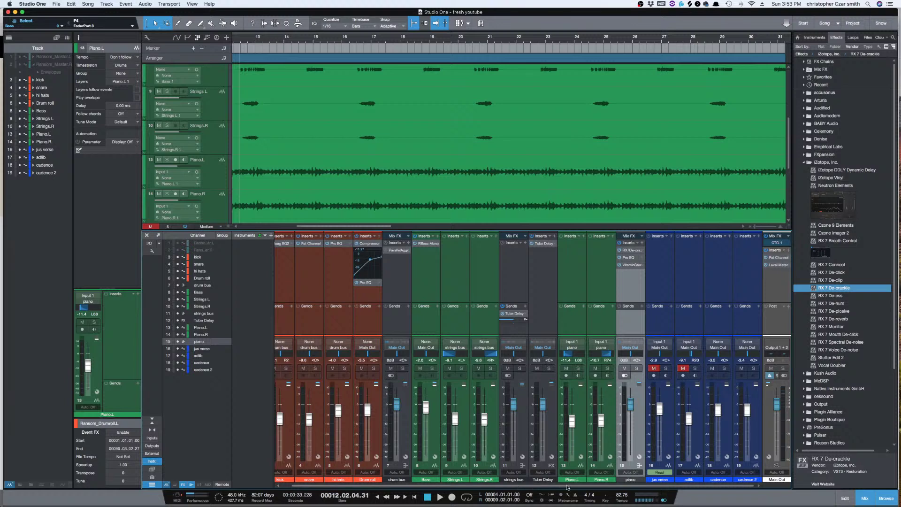
left_click(654, 368)
left_click(683, 368)
key("comma")
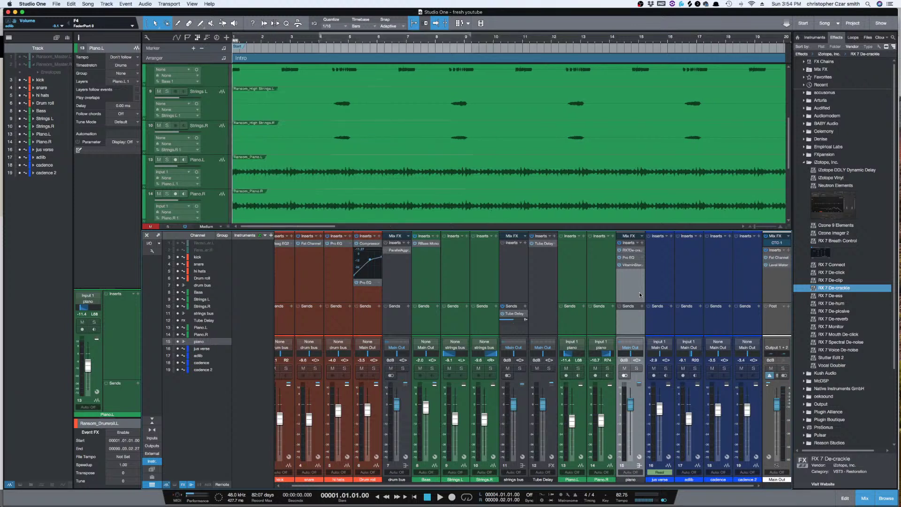
Step: Set the loop range to the first-verse clips on the jus verse and adlib tracks, from the song start to about bar 33
key("w")
key("w")
key("w")
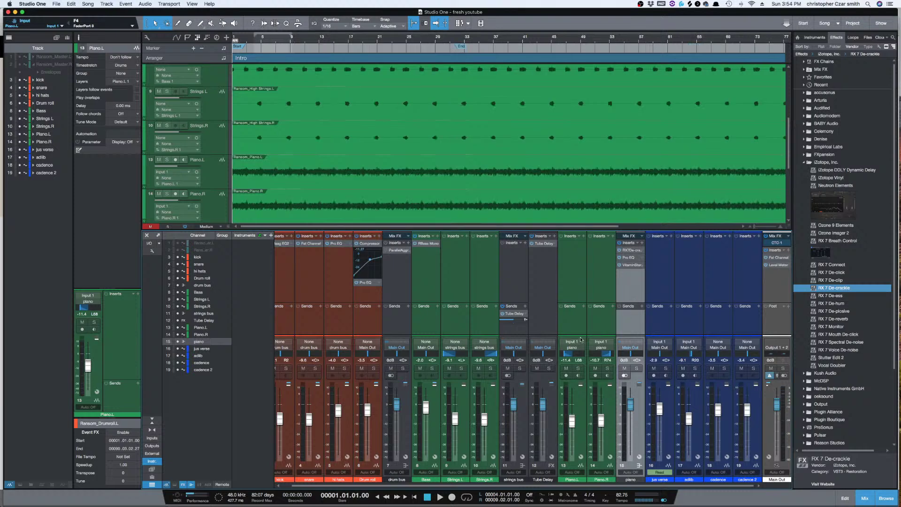
scroll(630, 167, "down", 2)
scroll(630, 167, "down", 3)
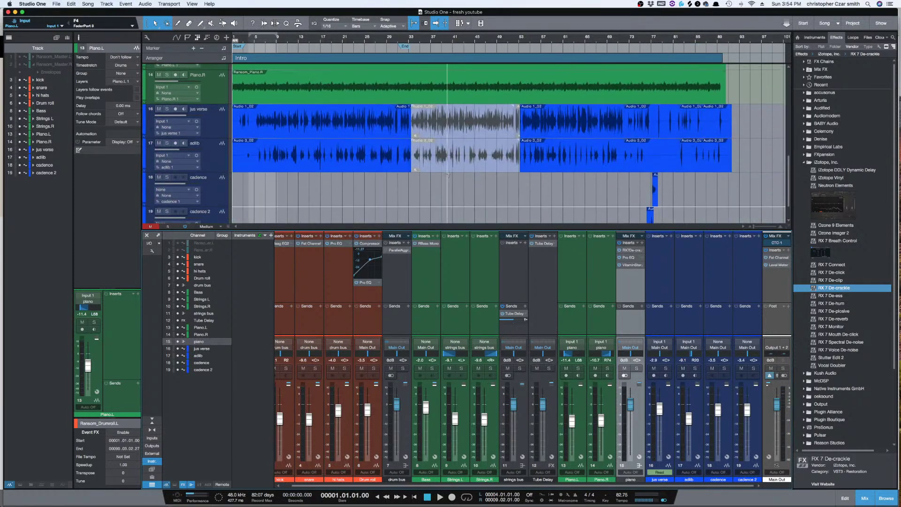
left_click(395, 138)
left_click(394, 130)
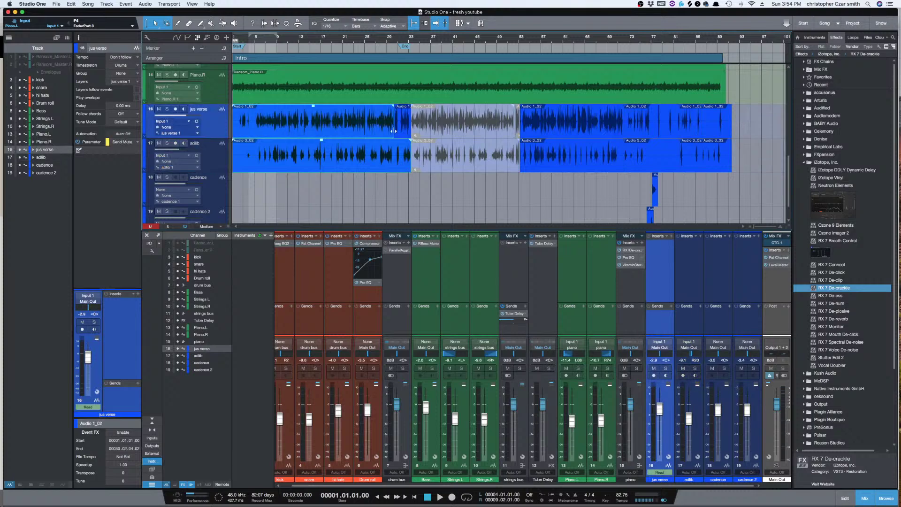
left_click(403, 130)
key("p")
key("slash")
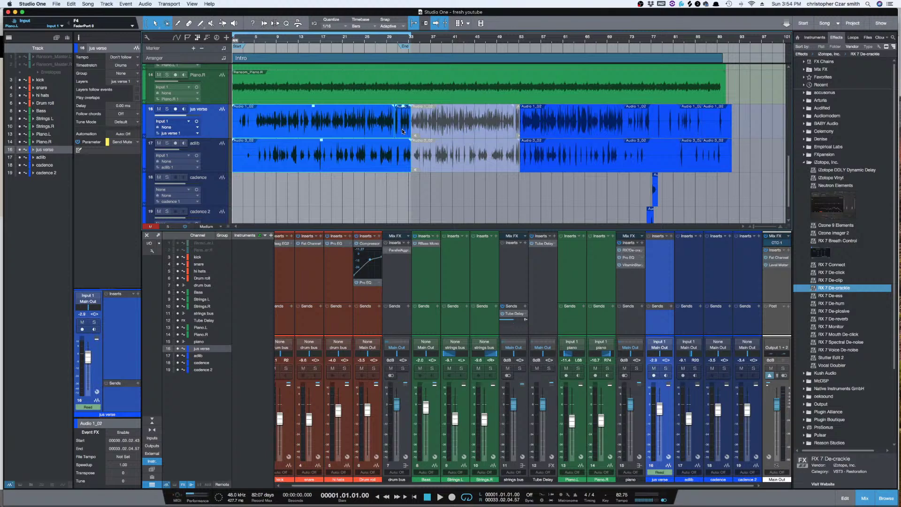
Step: Play the opening of the looped section with the vocals, stop playback, deselect the clips, and mute the adlib track
key("space")
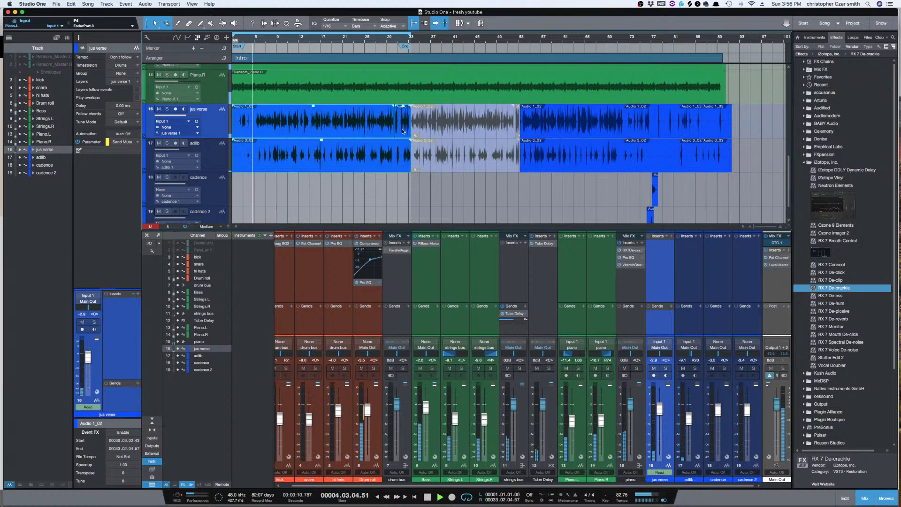
key("space")
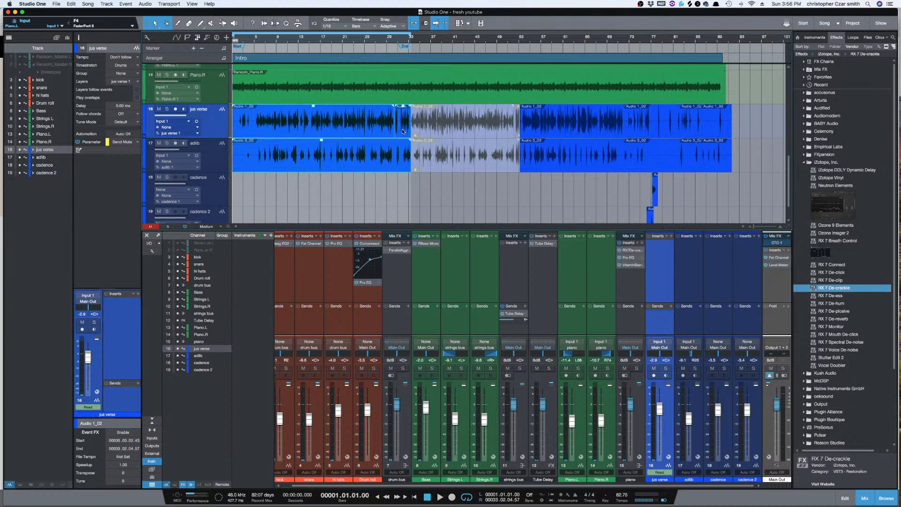
left_click(346, 194)
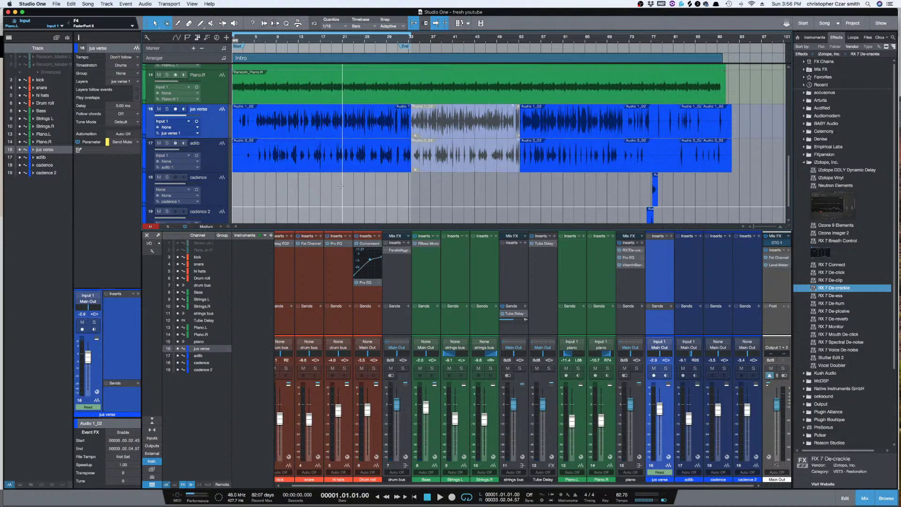
left_click(159, 144)
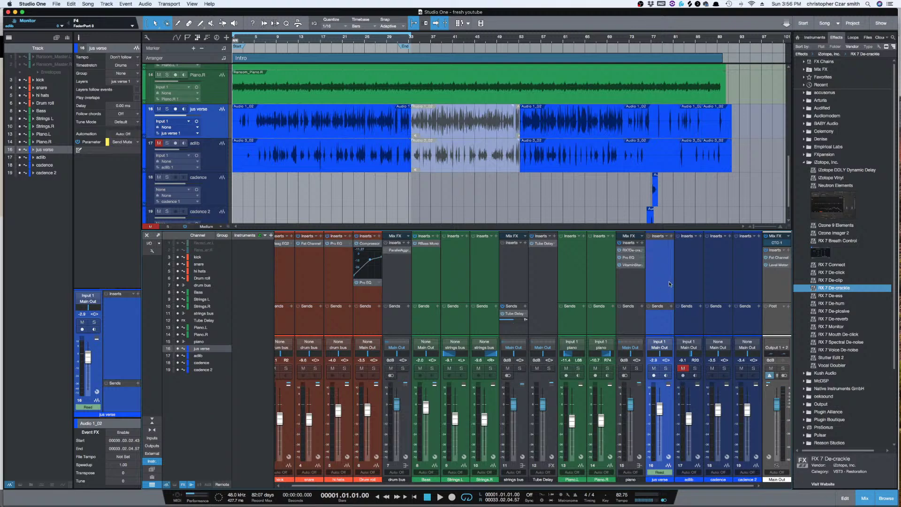
Step: Search the plug-ins for "neu" and insert Neutron Elements on the jus verse channel
left_click(671, 236)
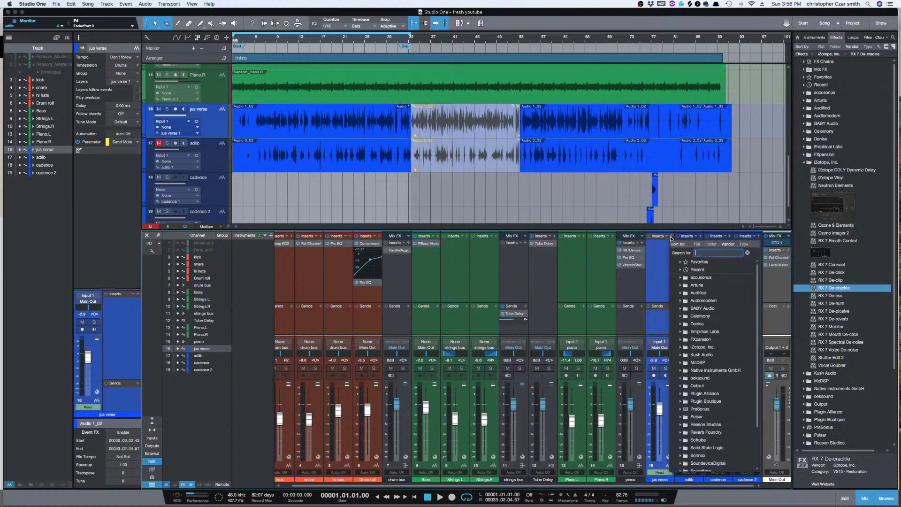
type("e")
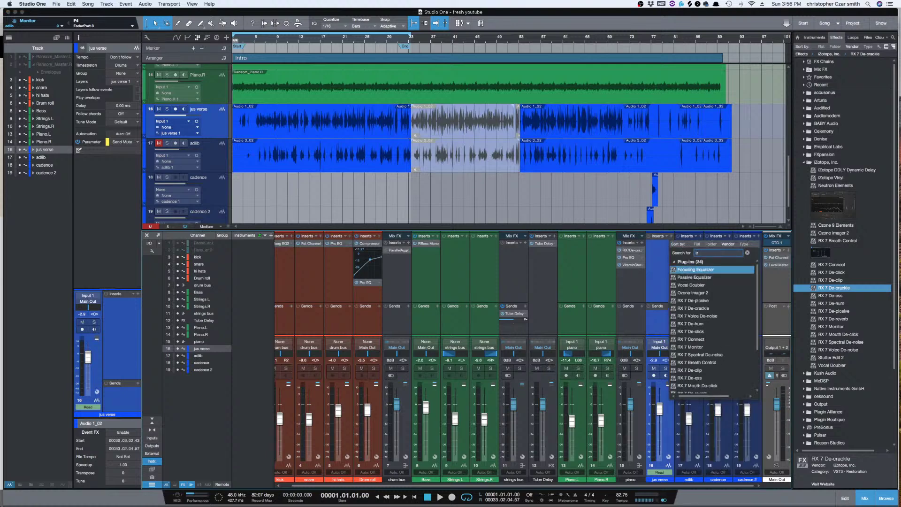
key("BackSpace")
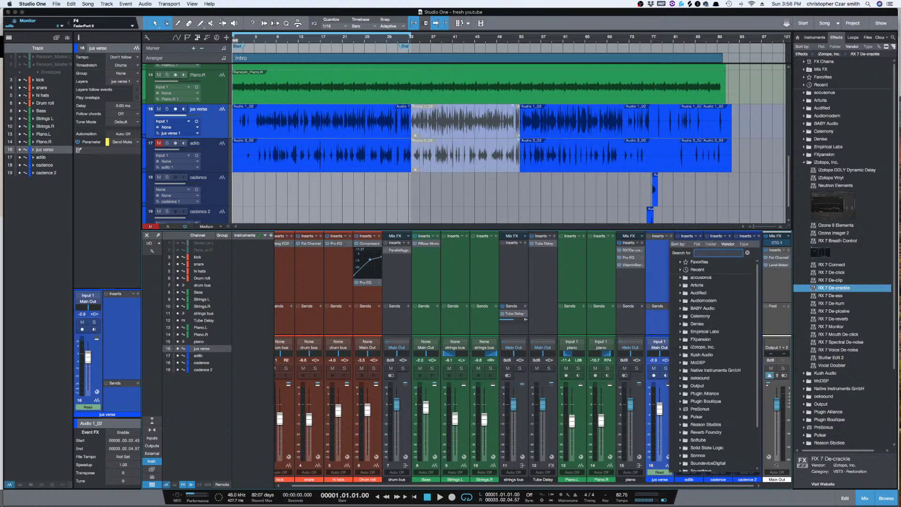
type("r")
type("u")
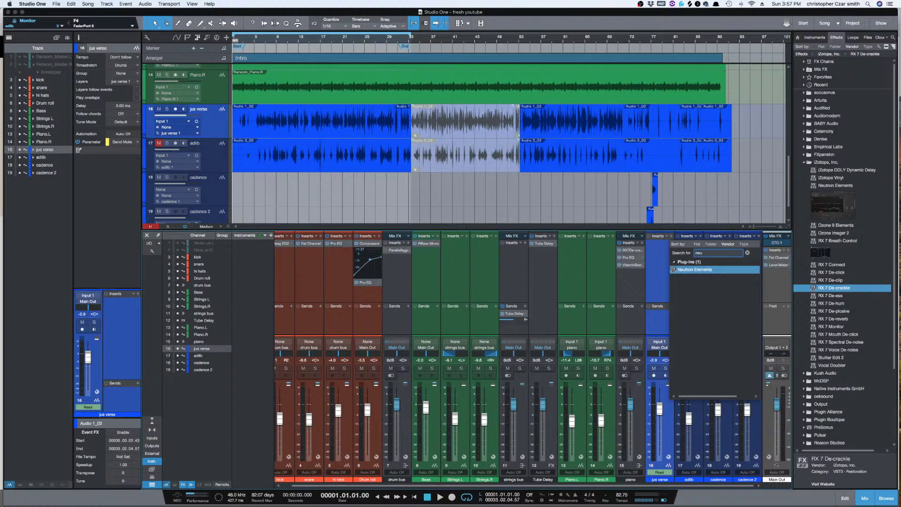
key("Return")
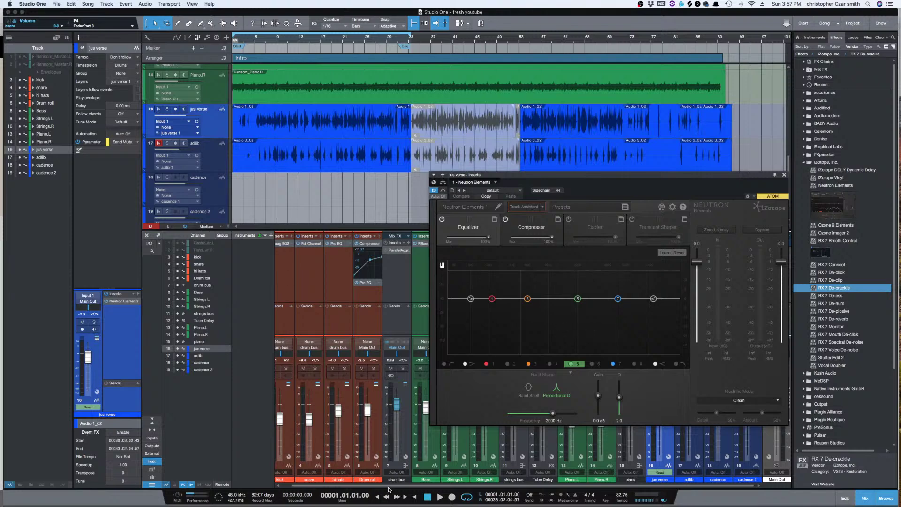
Step: View the Maag EQ2 settings on the kick channel and close its window
scroll(389, 489, "left", 1)
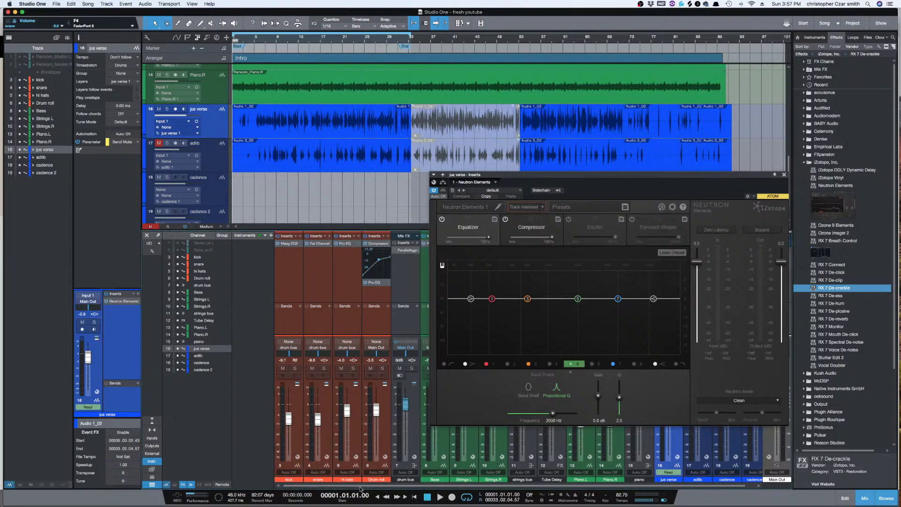
left_click(290, 244)
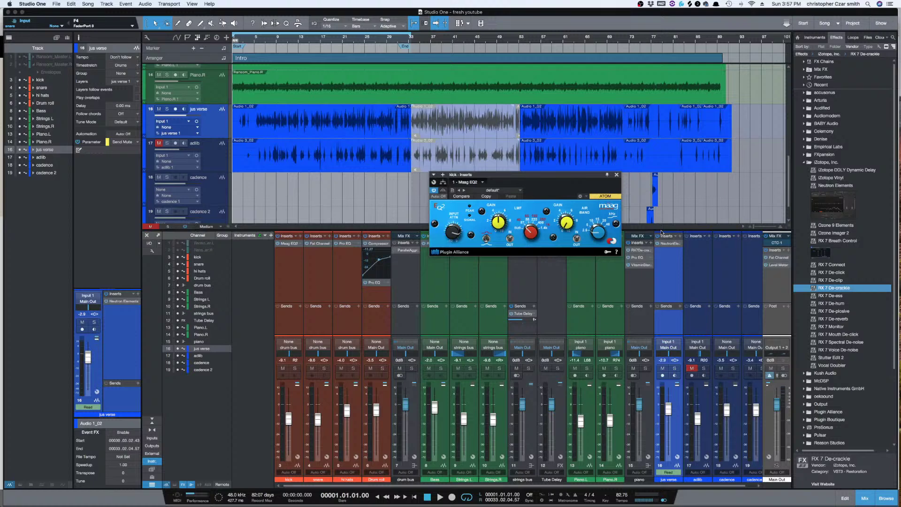
left_click(617, 175)
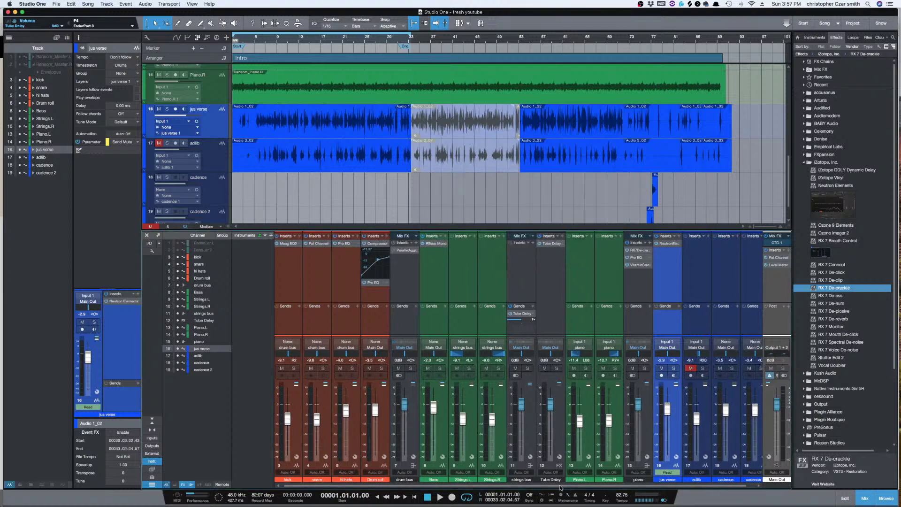
scroll(657, 249, "right", 1)
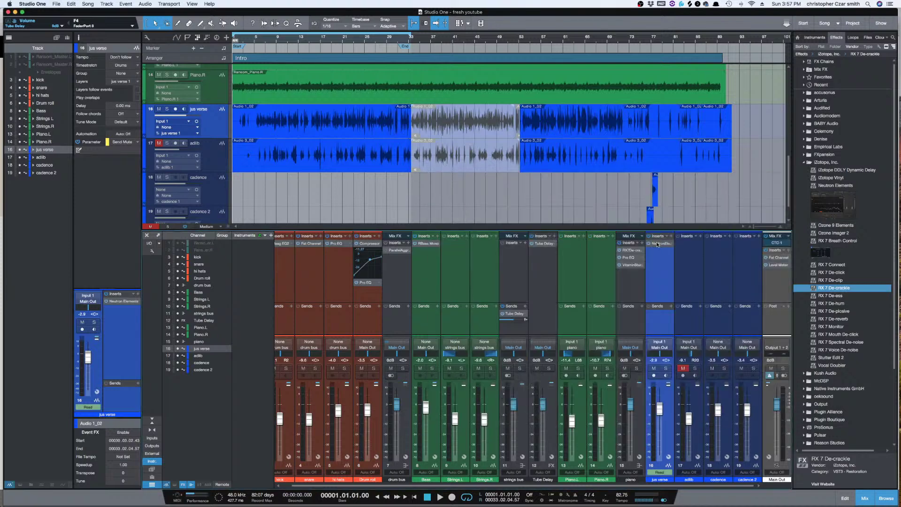
Step: Reopen Neutron Elements on the jus verse channel, start playback, and enable the equalizer's high-pass filter
left_click(658, 244)
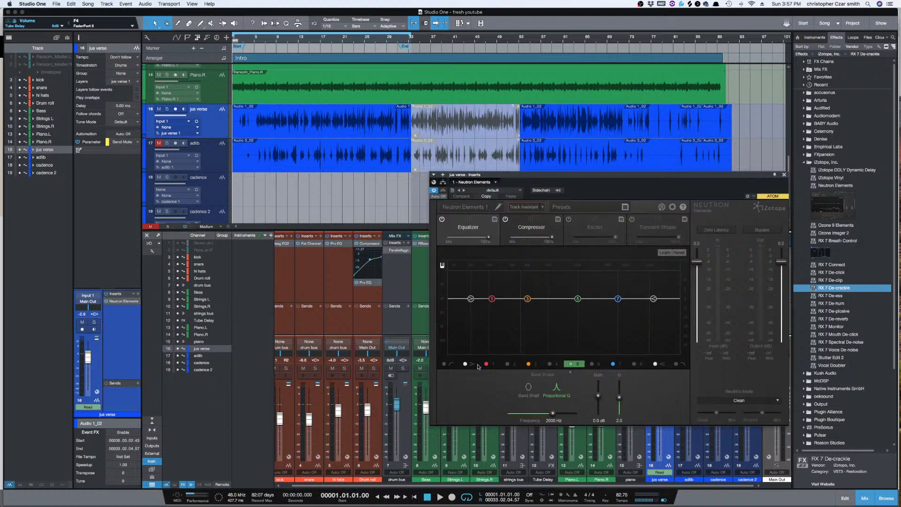
left_click(492, 299)
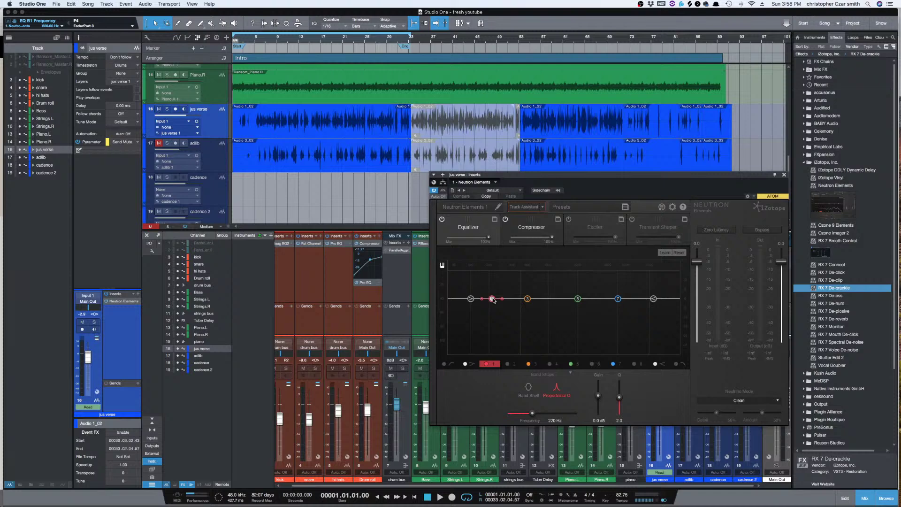
key("space")
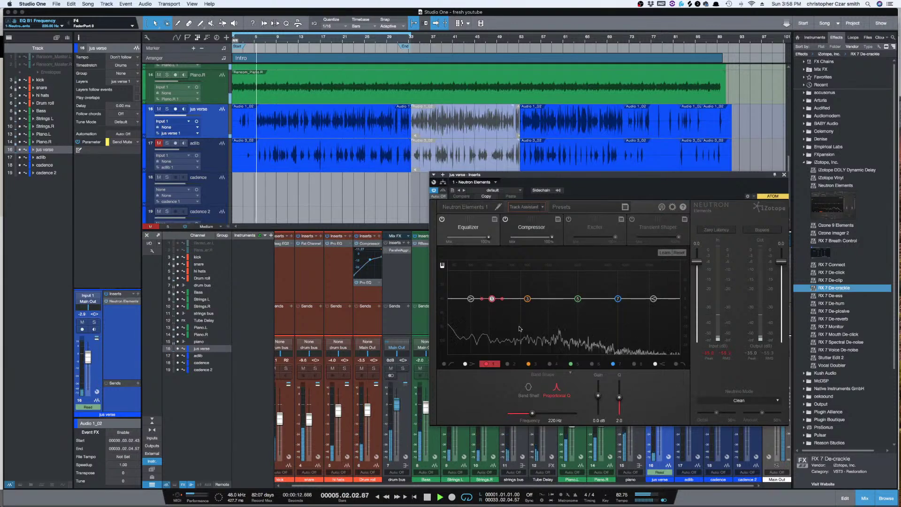
left_click(444, 364)
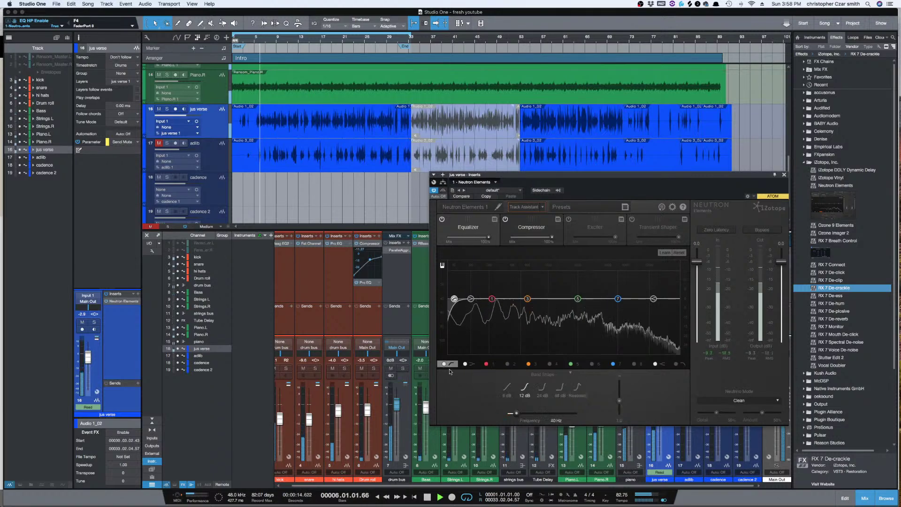
Step: Raise the equalizer's high-pass filter frequency to 78 Hz and close the Neutron Elements window
left_click_drag(514, 414, 521, 415)
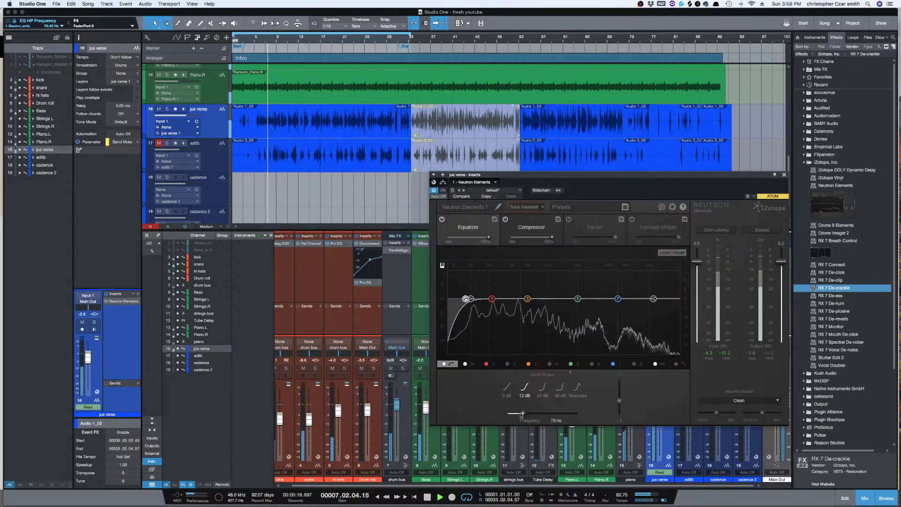
left_click_drag(617, 177, 609, 183)
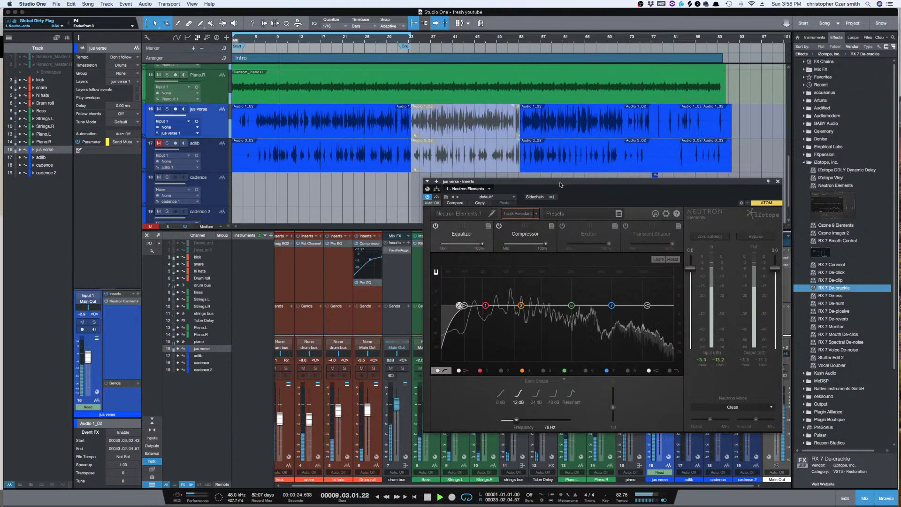
mouse_move(560, 184)
left_mouse_down()
mouse_move(563, 165)
mouse_move(550, 168)
left_mouse_up()
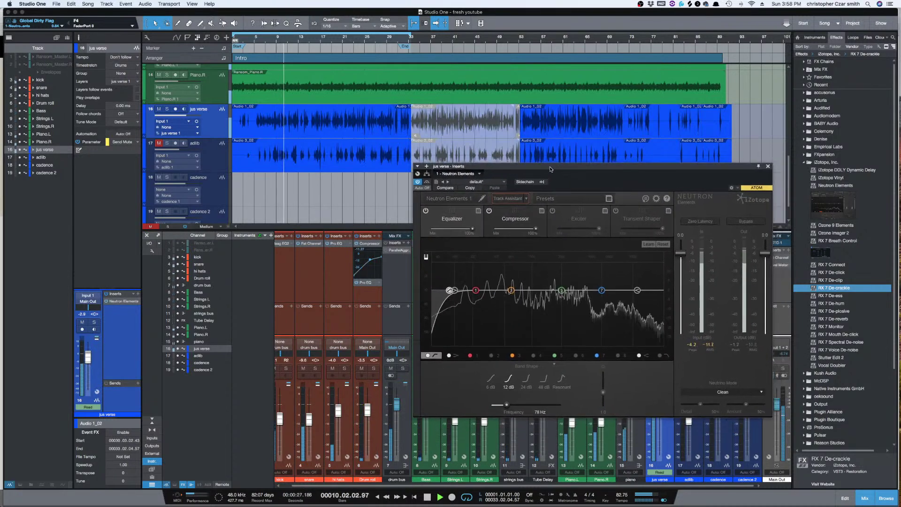
left_click(768, 166)
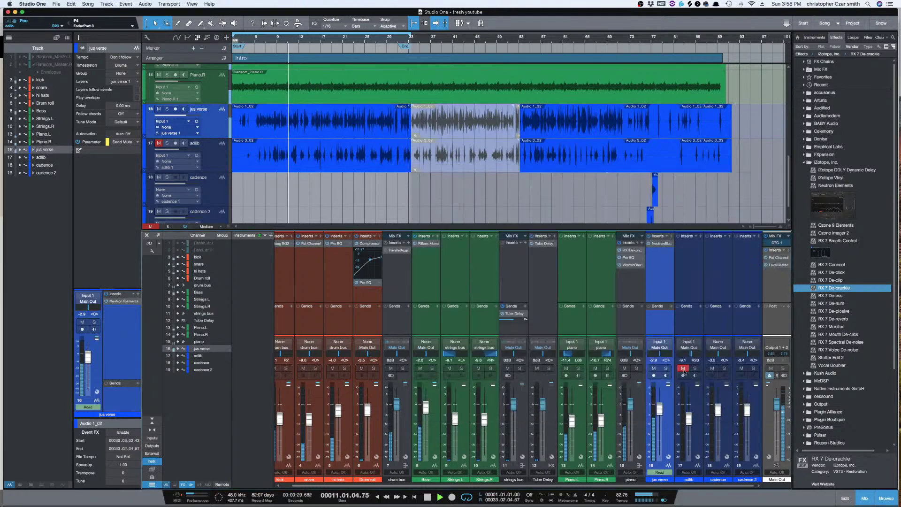
Step: Reset the jus verse channel volume to 0 dB and solo the track with its Neutron Elements insert reopened
left_click(659, 410, "alt")
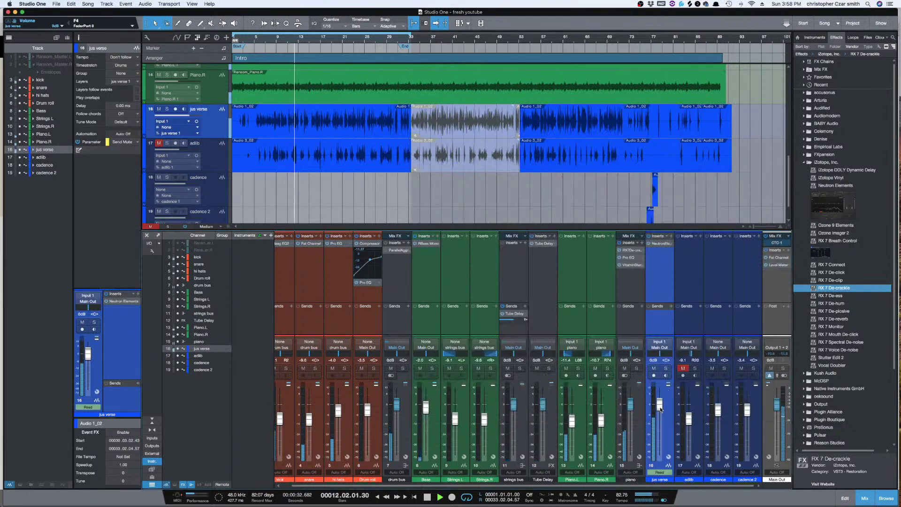
left_click(660, 244)
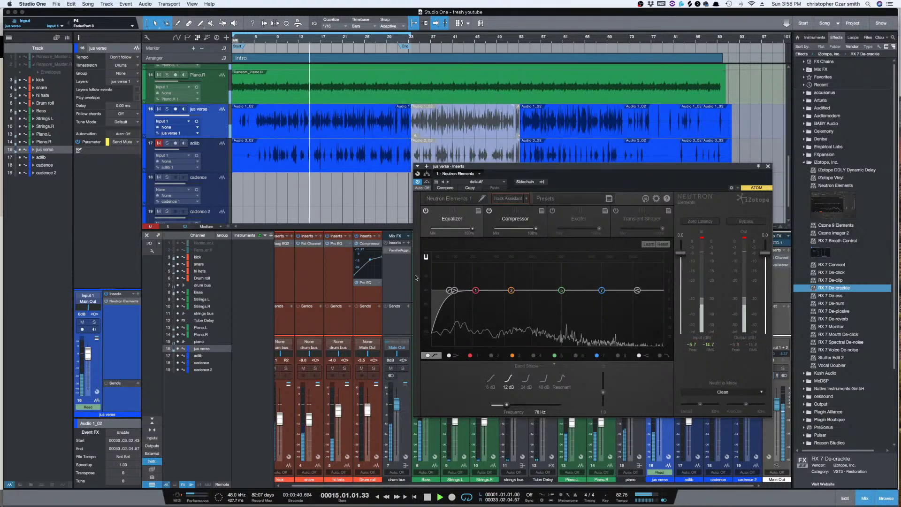
key("s")
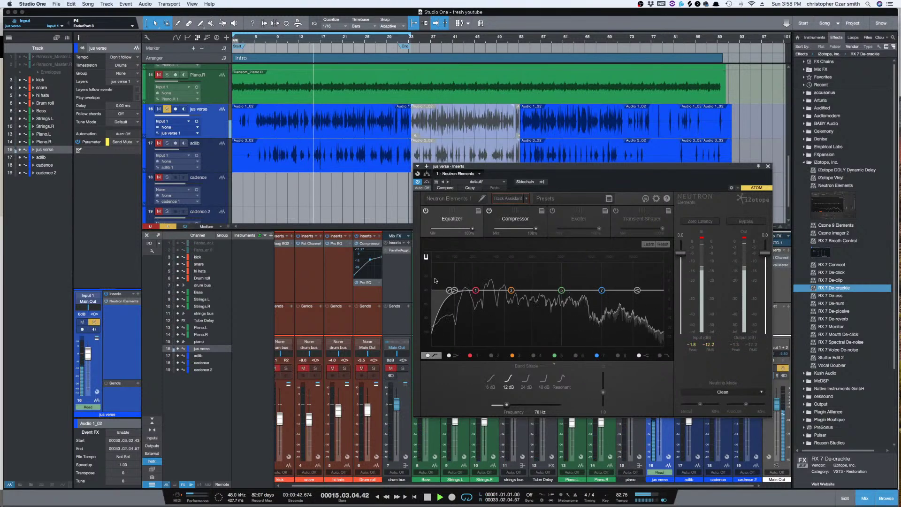
Step: Shape equalizer band 1 on the jus verse vocal as a 2.9 dB cut at 195 Hz with a Q of 1.0
left_click(476, 291)
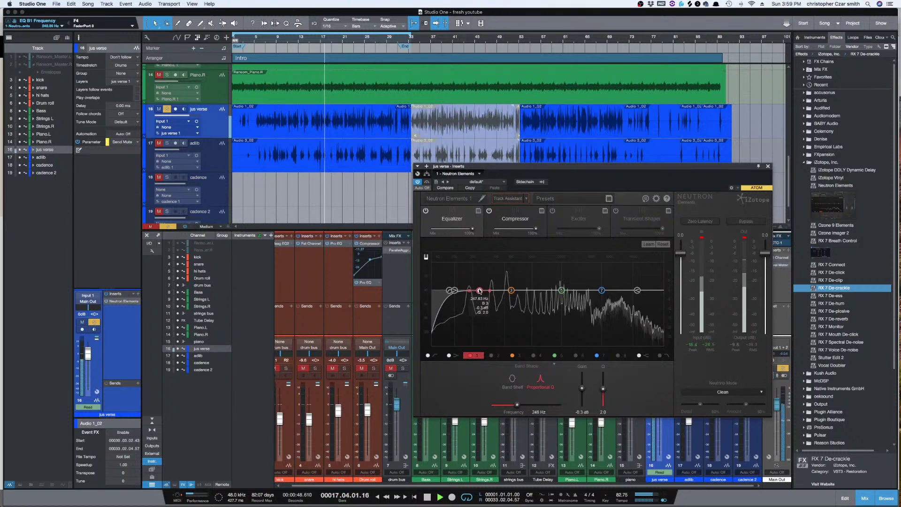
left_click_drag(476, 291, 496, 264)
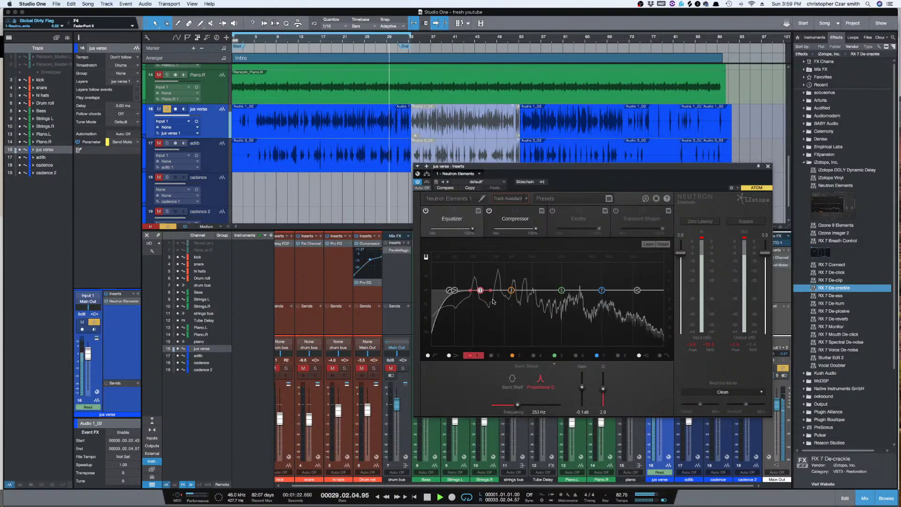
left_click_drag(481, 291, 482, 298)
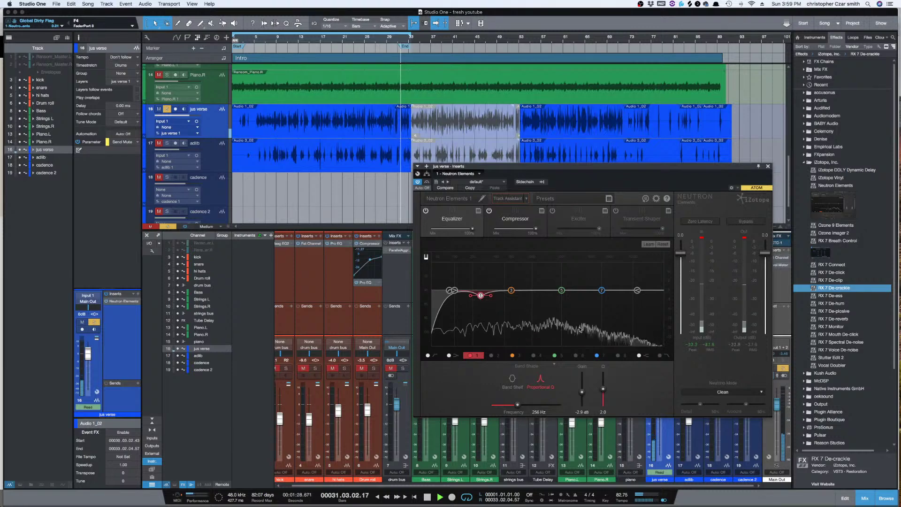
left_click_drag(603, 388, 604, 394)
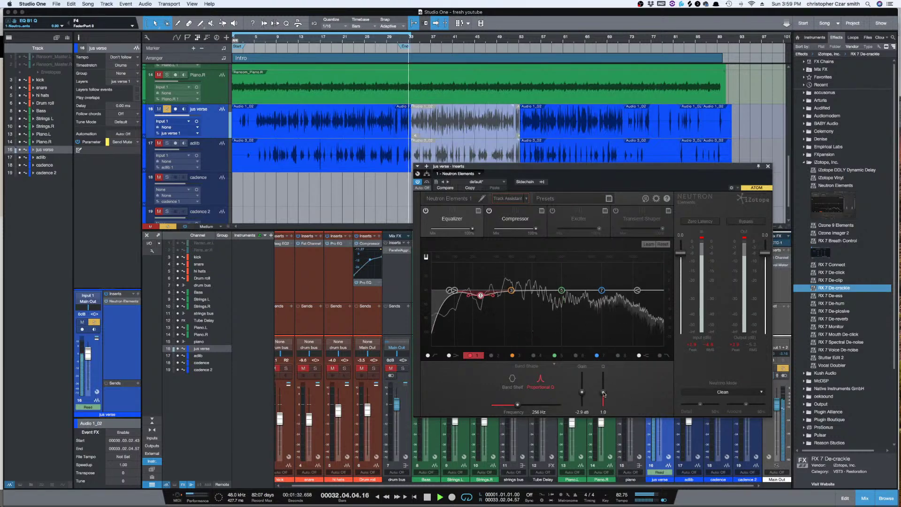
left_click_drag(517, 405, 515, 406)
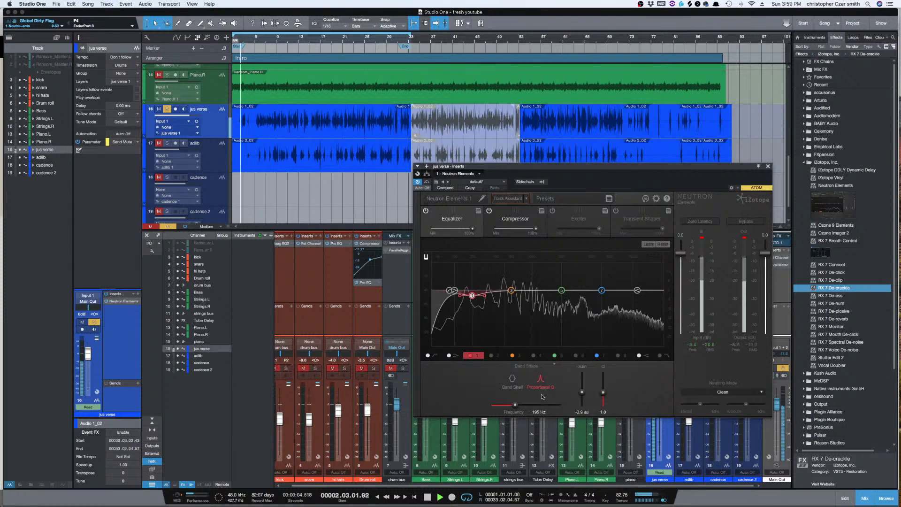
Step: Shape equalizer band 3 as a 2.1 dB cut at 401 Hz with a Q of 1.0 while the vocal plays
key("ctrl+space")
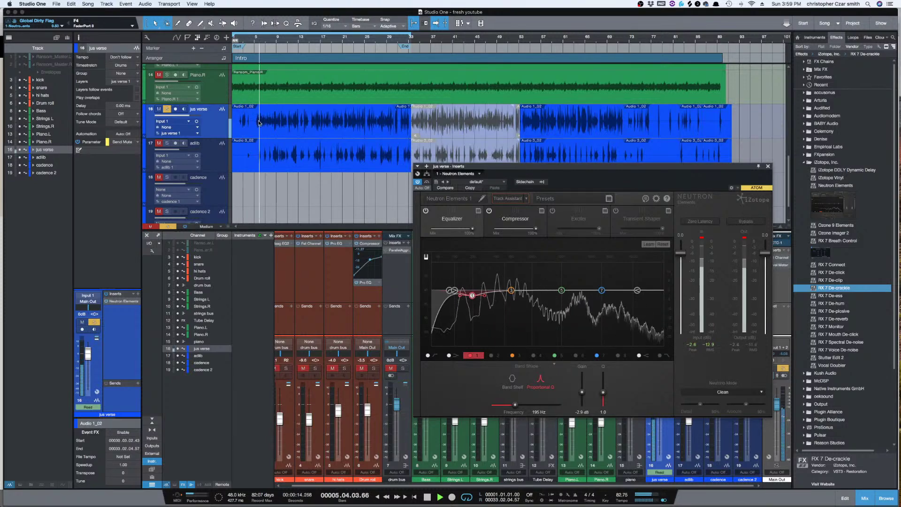
left_click(497, 355)
left_click(519, 356)
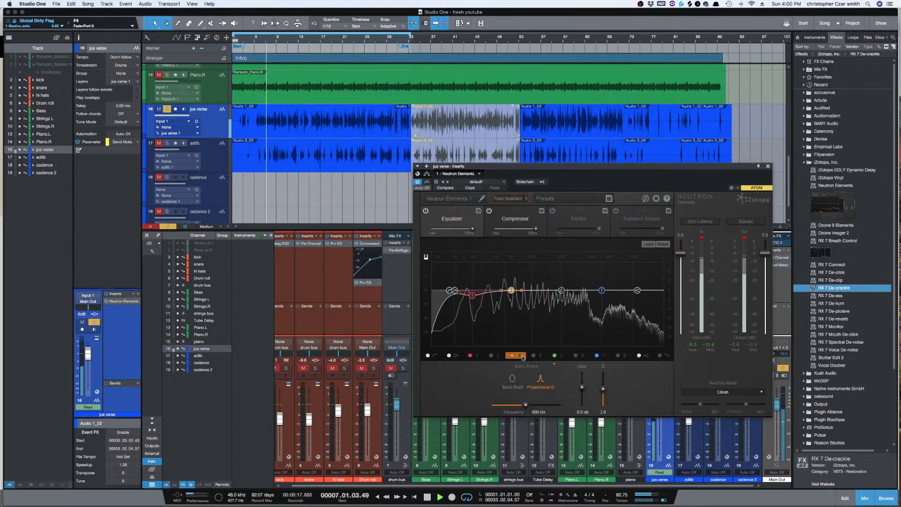
left_click_drag(526, 407, 521, 408)
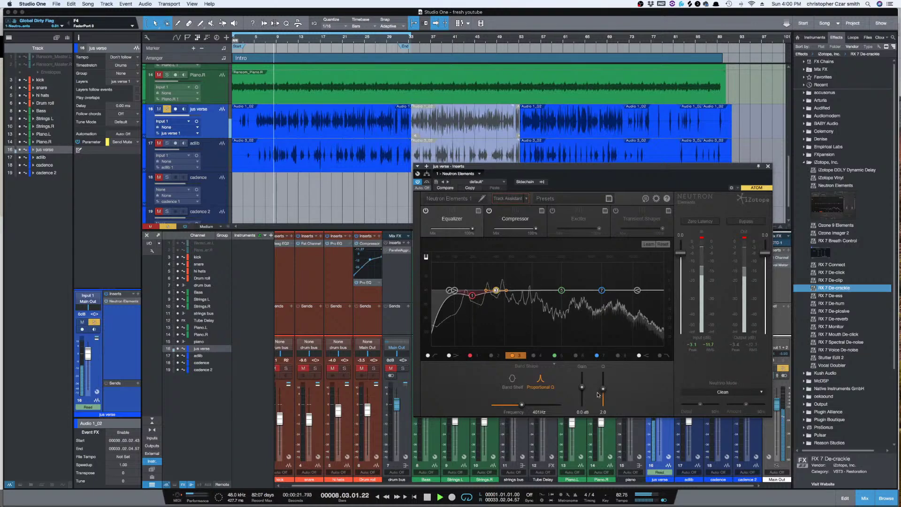
left_click_drag(582, 388, 581, 395)
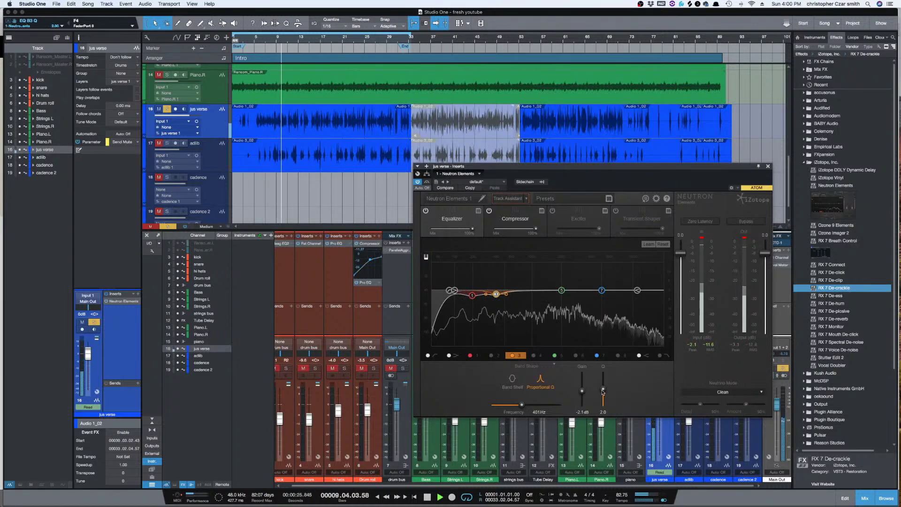
left_click_drag(603, 389, 603, 389)
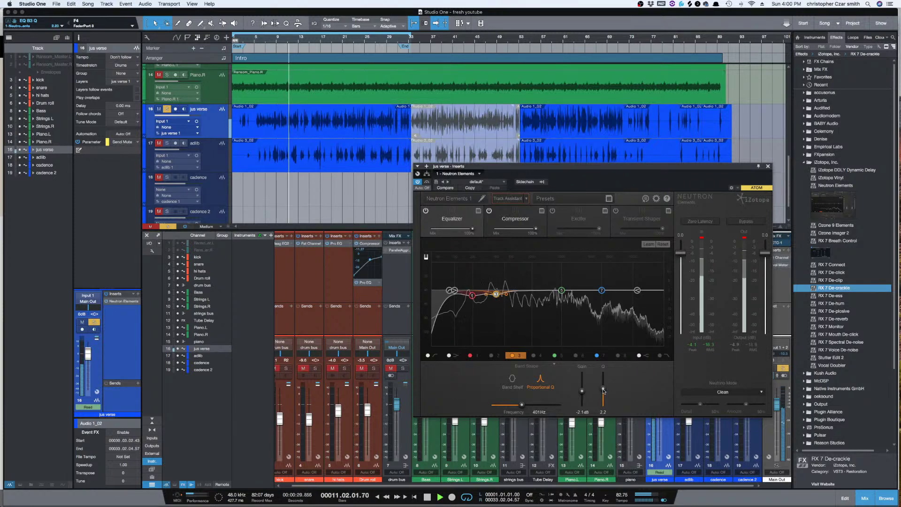
left_click_drag(604, 391, 603, 397)
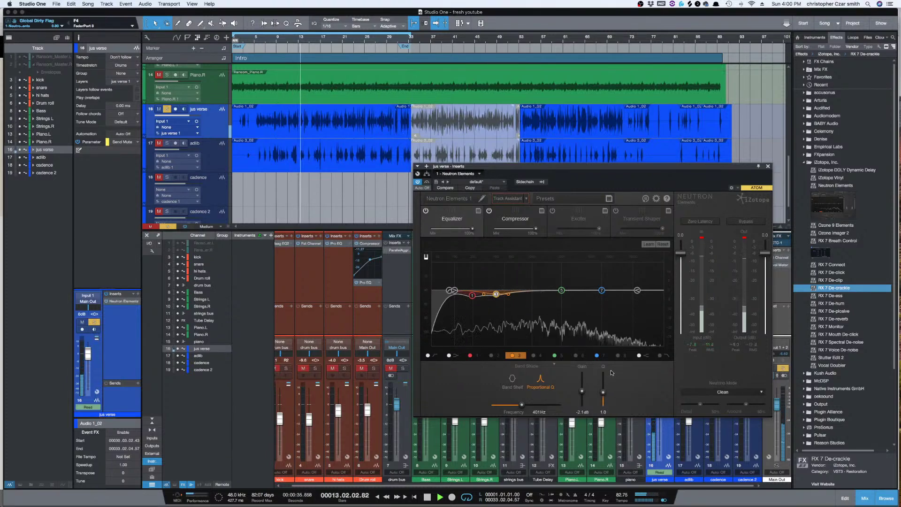
Step: Compare the soloed vocal with the Equalizer module bypassed and active, and stop playback
left_click(426, 212)
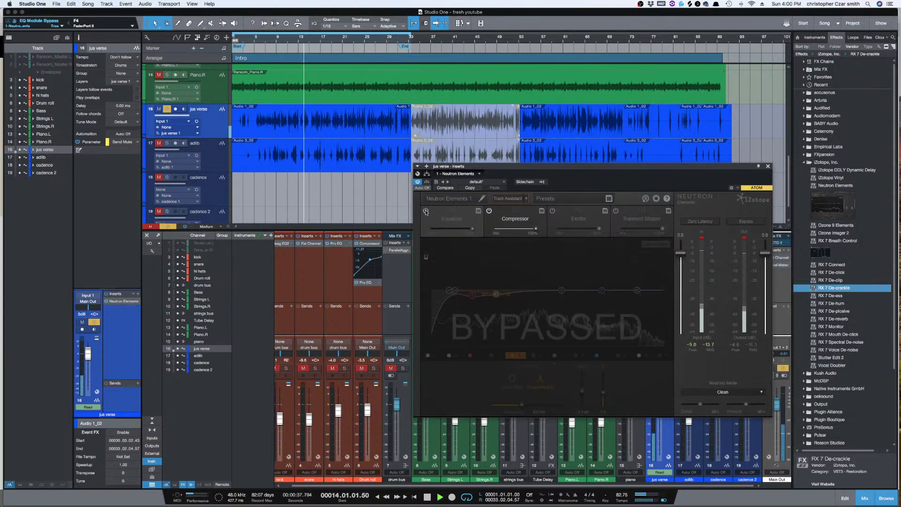
left_click(426, 211)
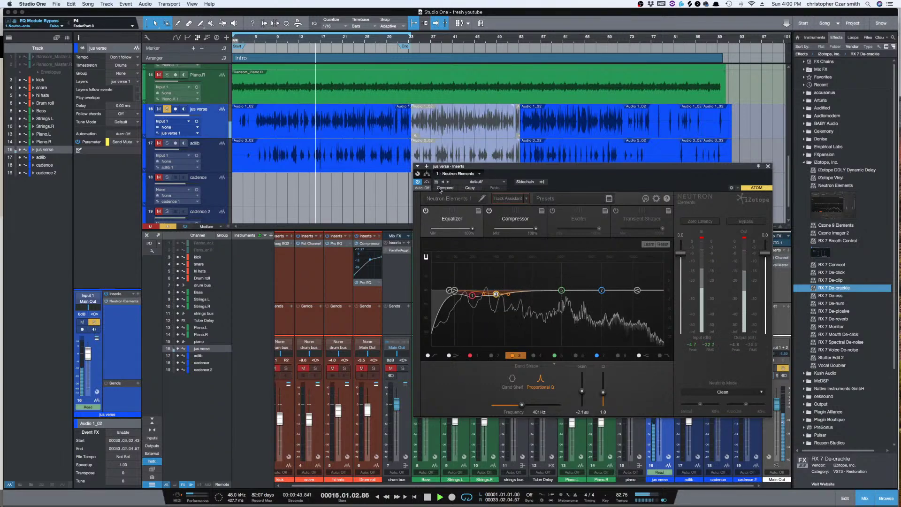
left_click(426, 211)
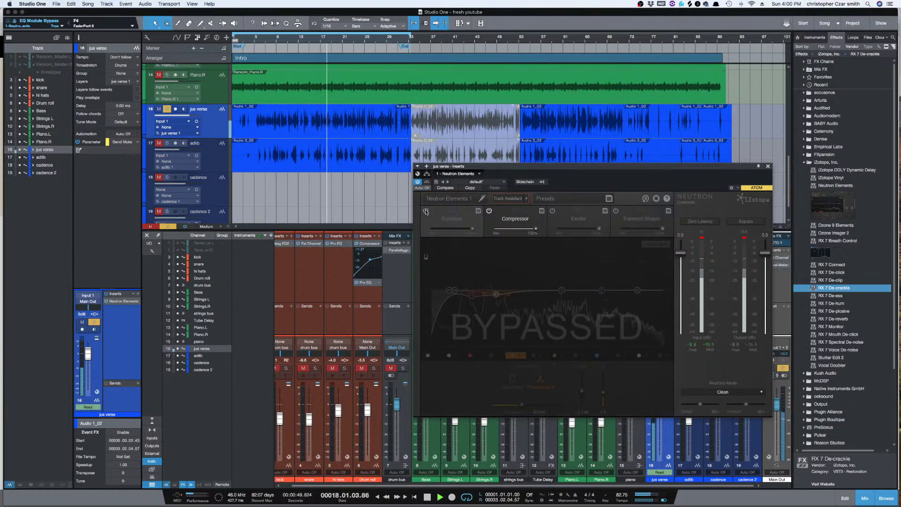
left_click(426, 211)
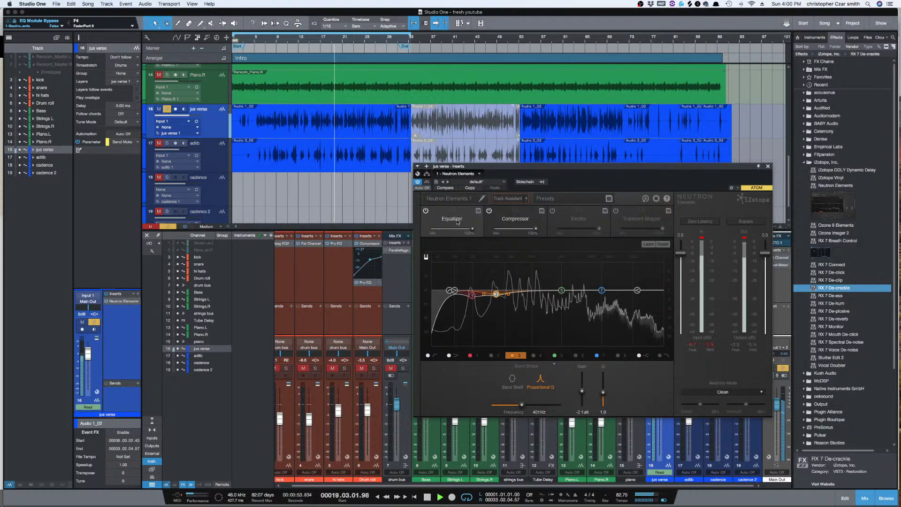
key("space")
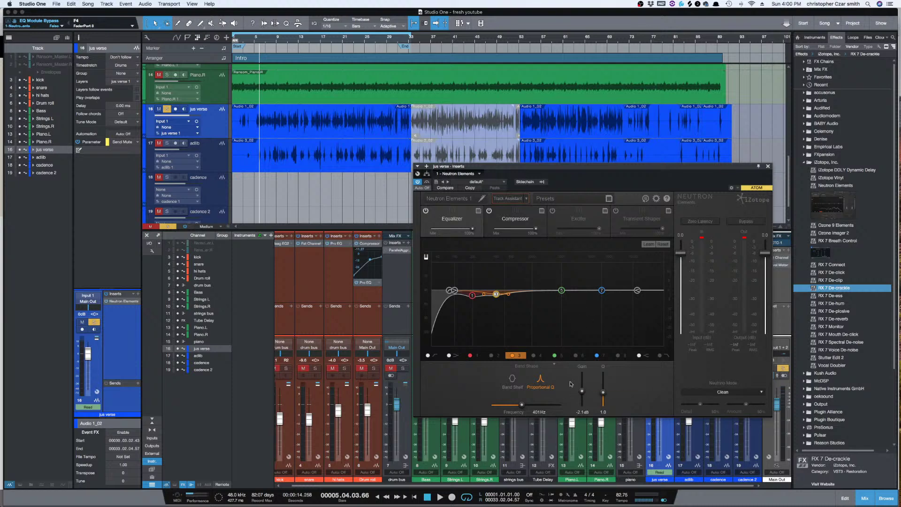
Step: Try a 3.8 dB boost and a 10.3 dB cut on equalizer band 5 at 2000 Hz, and reset its gain to 0 dB
left_click(556, 355)
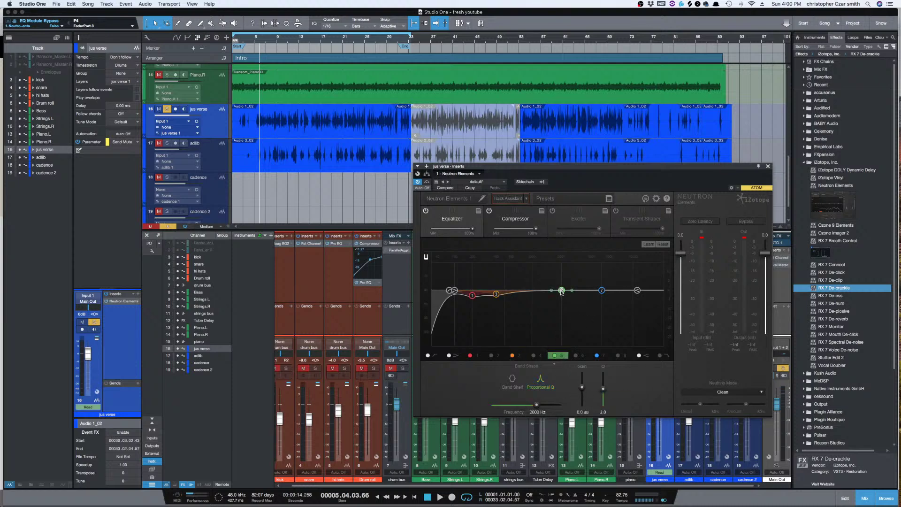
left_click_drag(583, 387, 582, 381)
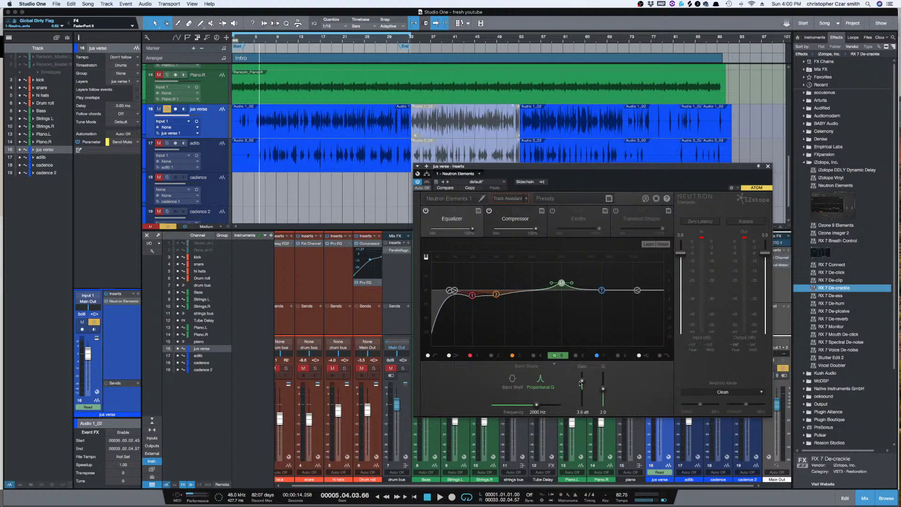
mouse_move(582, 382)
left_mouse_down()
mouse_move(583, 403)
mouse_move(582, 387)
left_mouse_up()
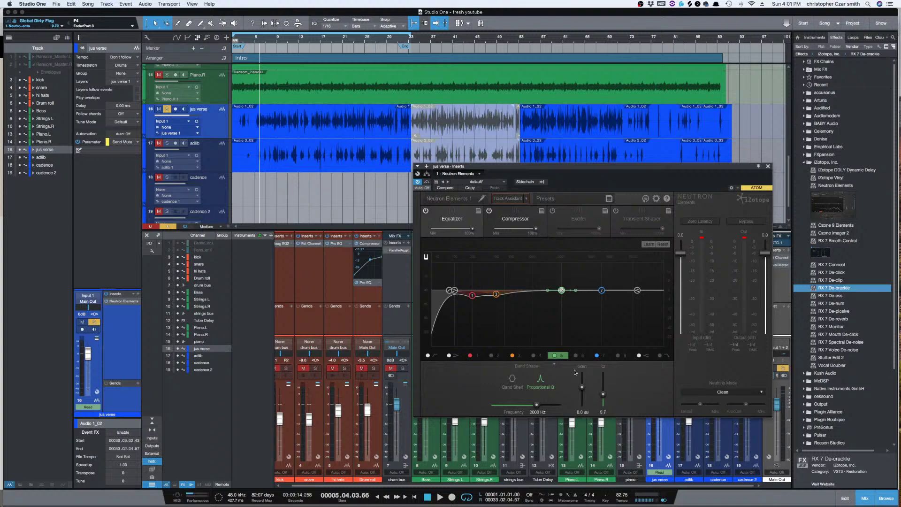
left_click_drag(582, 389, 601, 386)
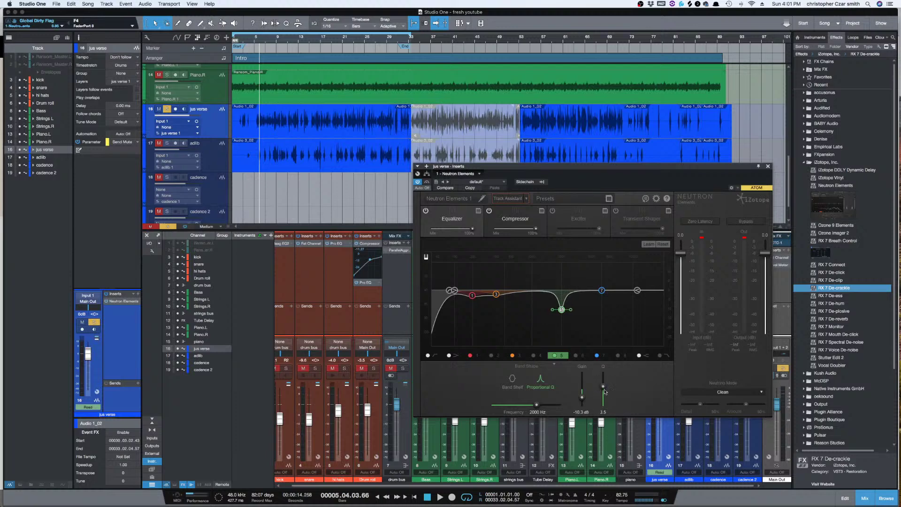
left_click_drag(603, 388, 603, 389)
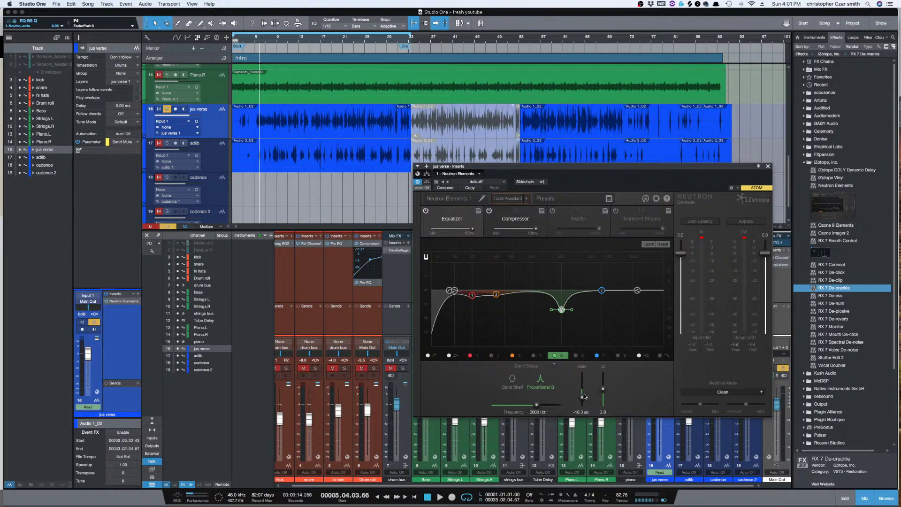
double_click(582, 397)
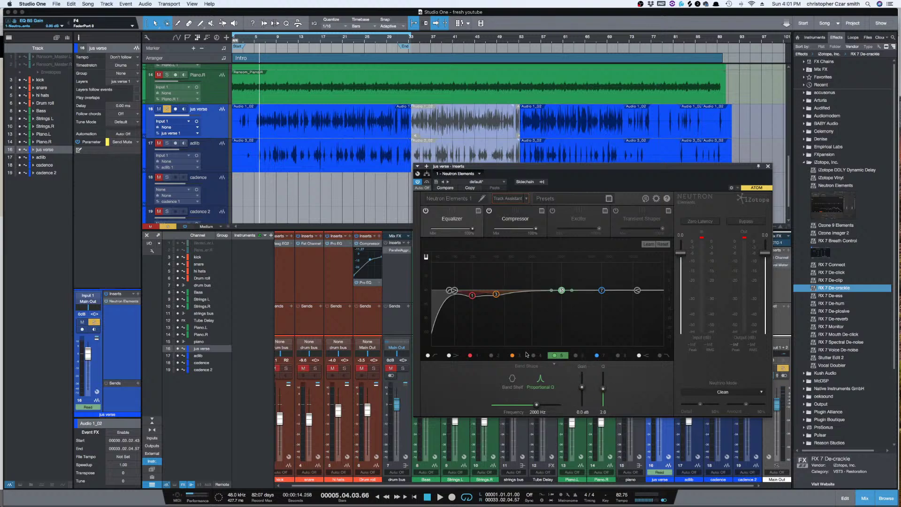
Step: Review the gain and Q settings of equalizer band 1
left_click(473, 356)
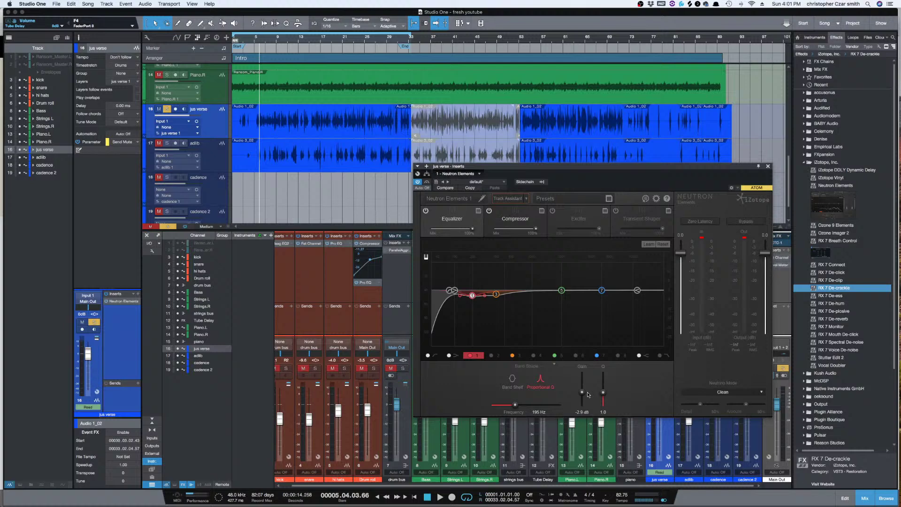
left_click_drag(604, 396, 604, 394)
scroll(602, 394, "down", 5)
Step: Try a narrow 9.6 dB notch with Q 40.0 on equalizer band 5, and restore it to 0 dB and Q 2.0
left_click(559, 356)
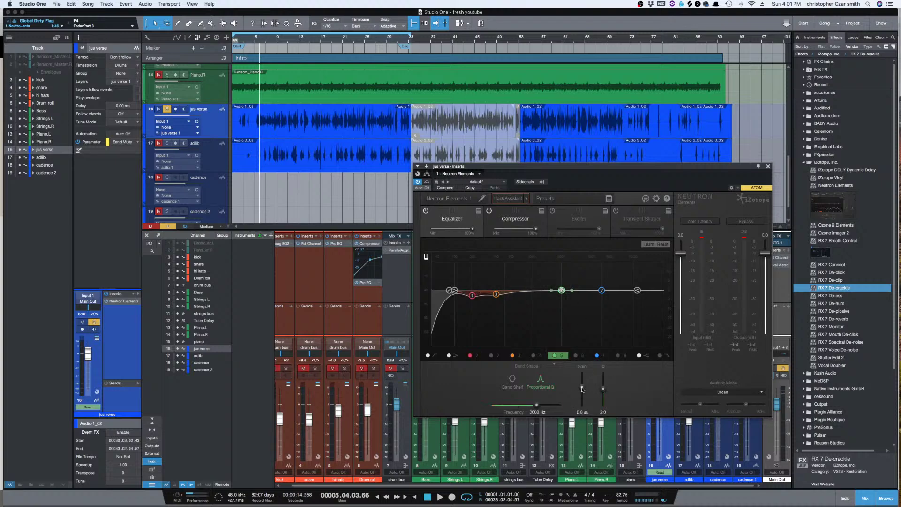
scroll(583, 389, "down", 8)
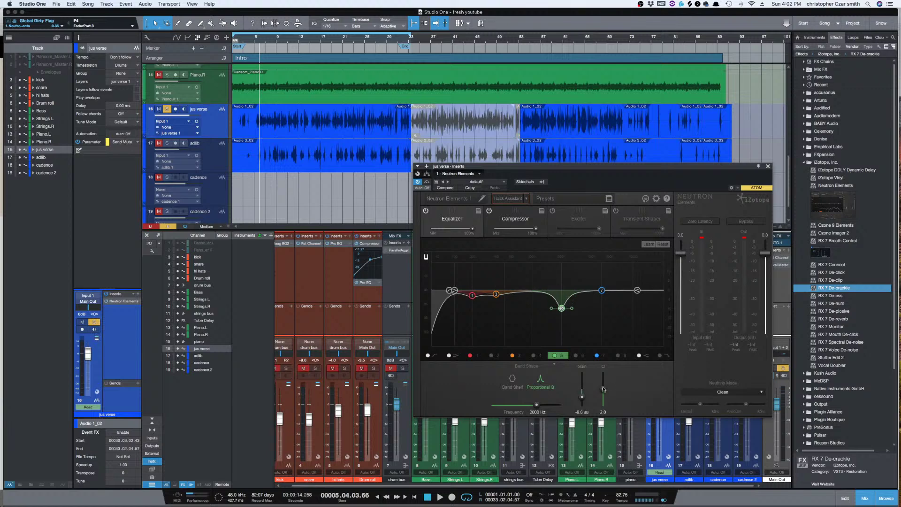
left_click_drag(603, 388, 605, 374)
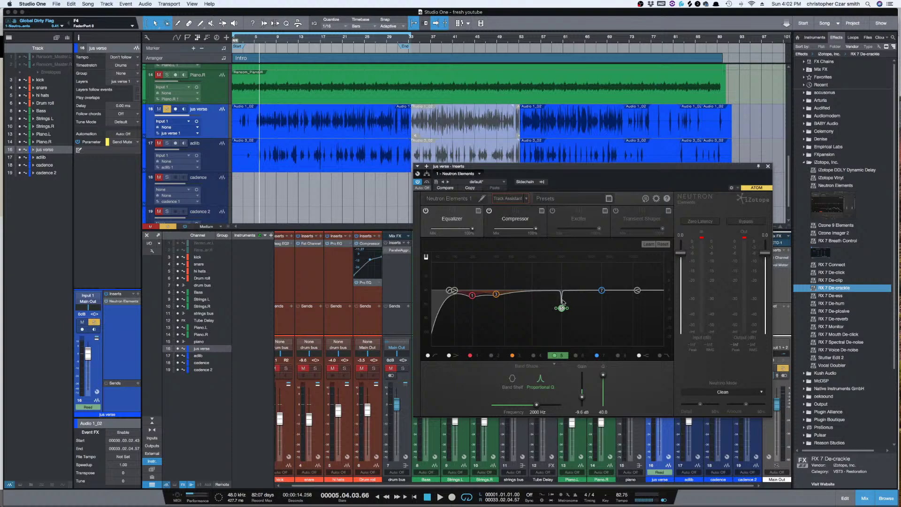
left_click(603, 375)
mouse_move(606, 379)
left_mouse_down()
mouse_move(607, 395)
mouse_move(607, 365)
left_mouse_up()
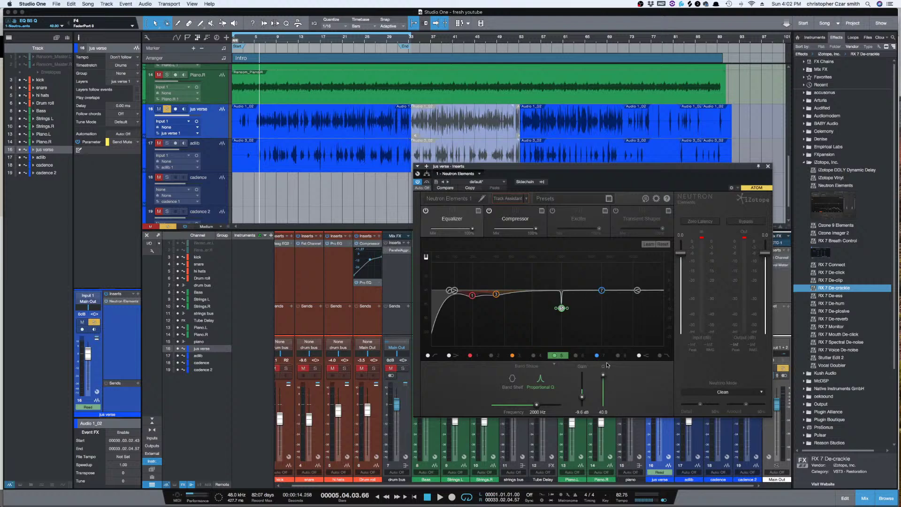
double_click(582, 399)
left_click_drag(602, 376, 604, 390)
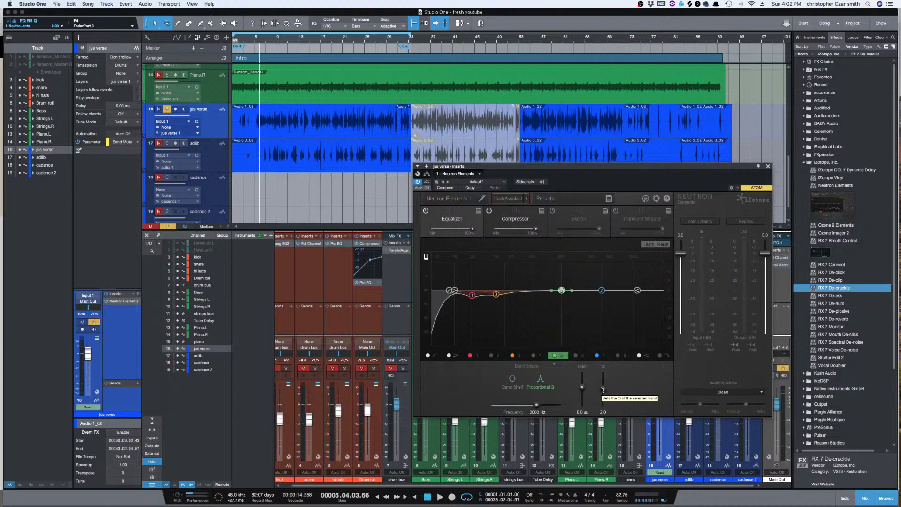
Step: Compare the jus verse vocal with the Equalizer module bypassed and active during playback, and open the Compressor module
key("space")
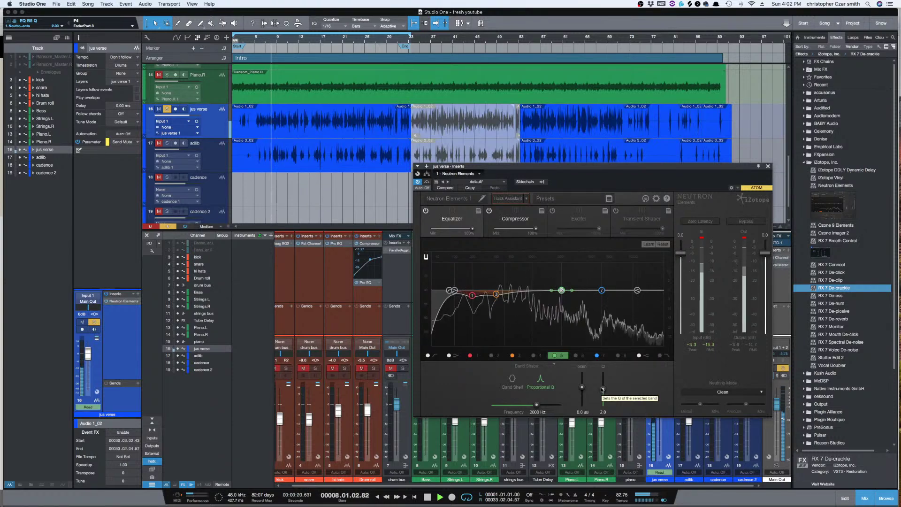
left_click(426, 211)
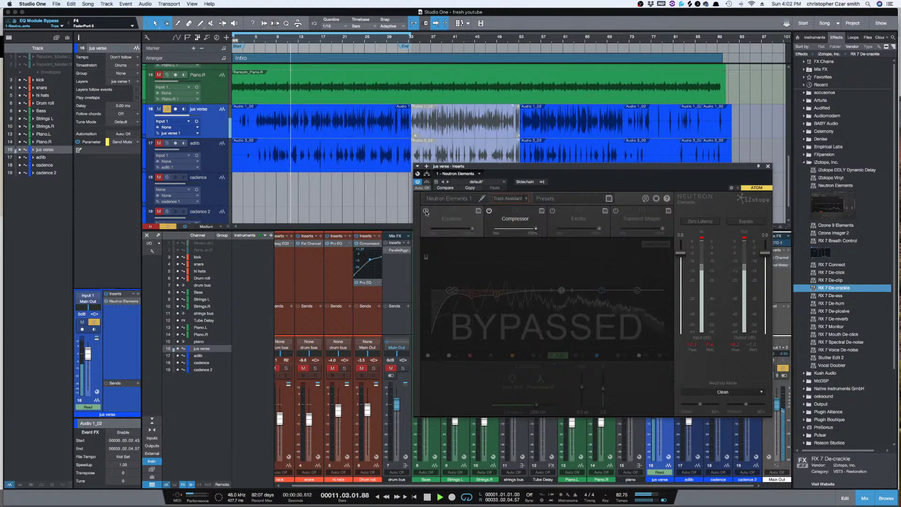
left_click(426, 211)
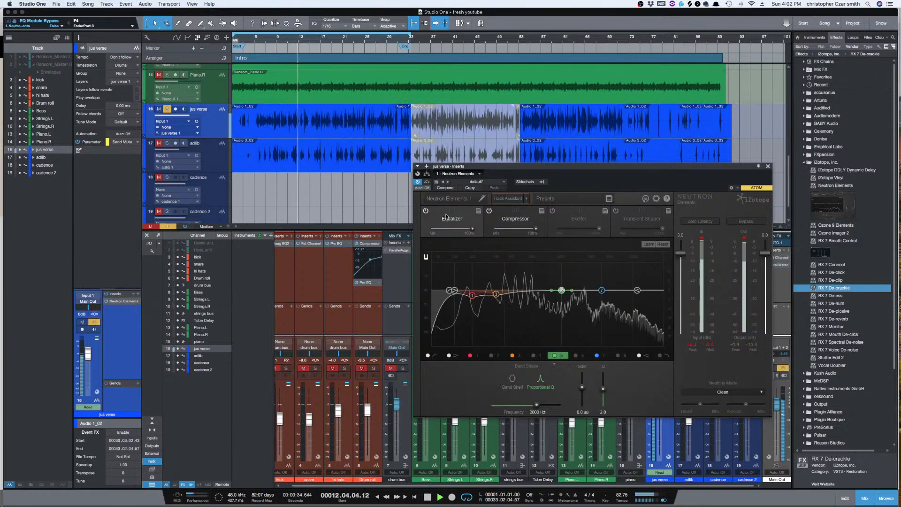
key("space")
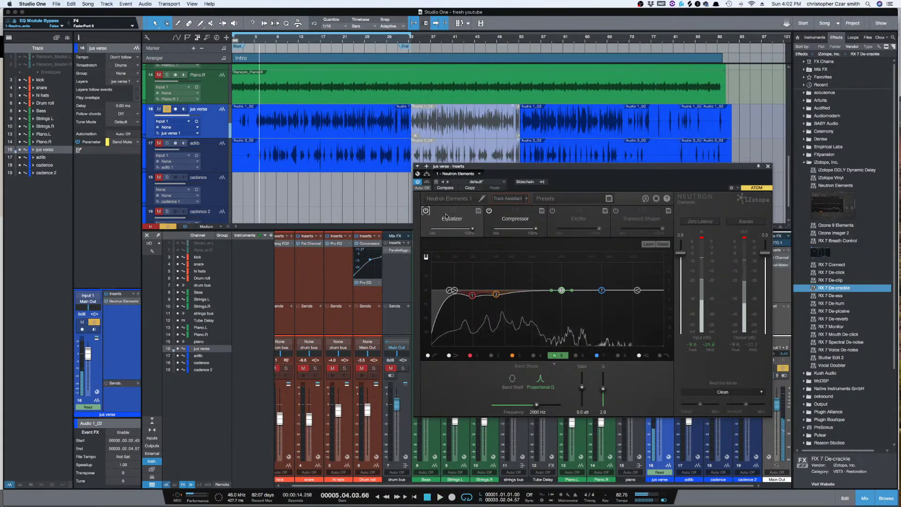
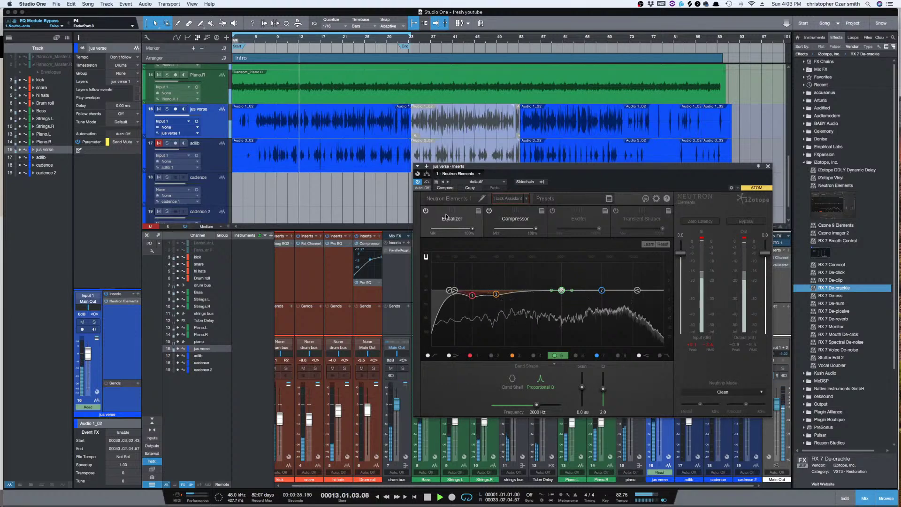
key("space")
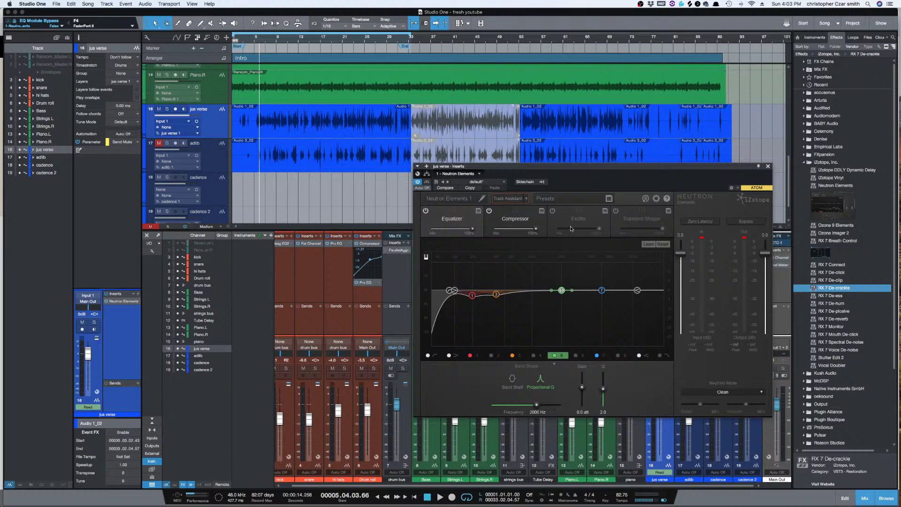
left_click(516, 221)
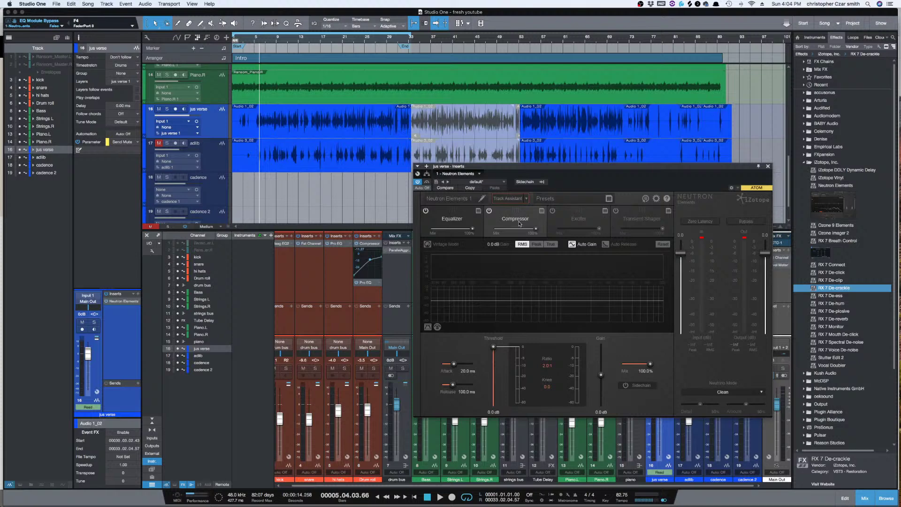
left_click(395, 123)
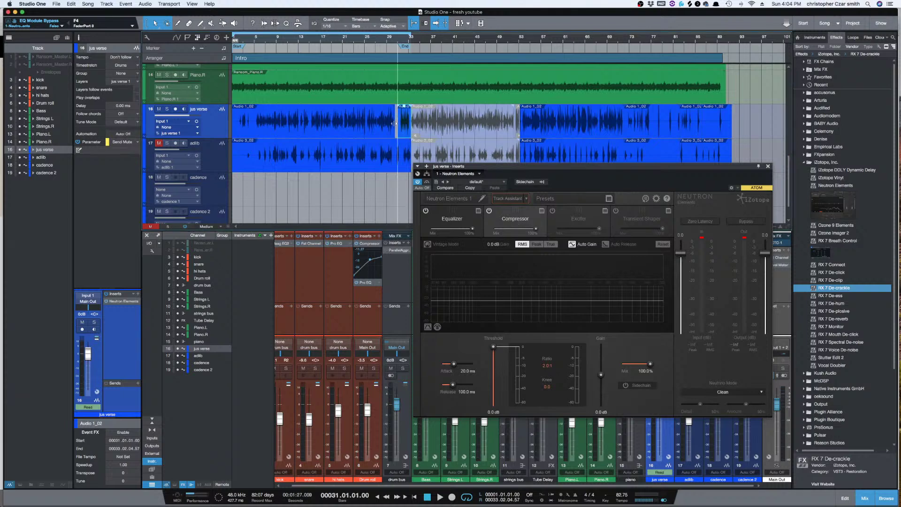
left_click_drag(398, 123, 395, 123)
key("e")
key("e")
key("e")
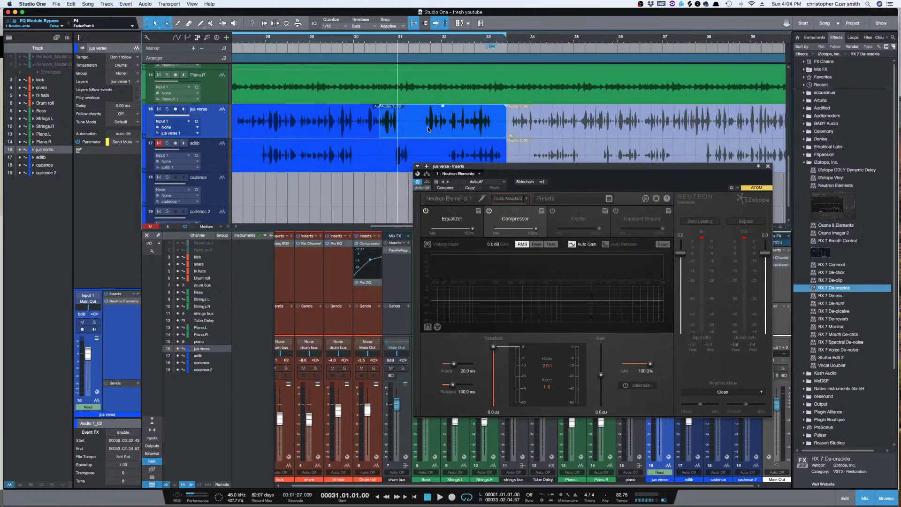
key("super+z")
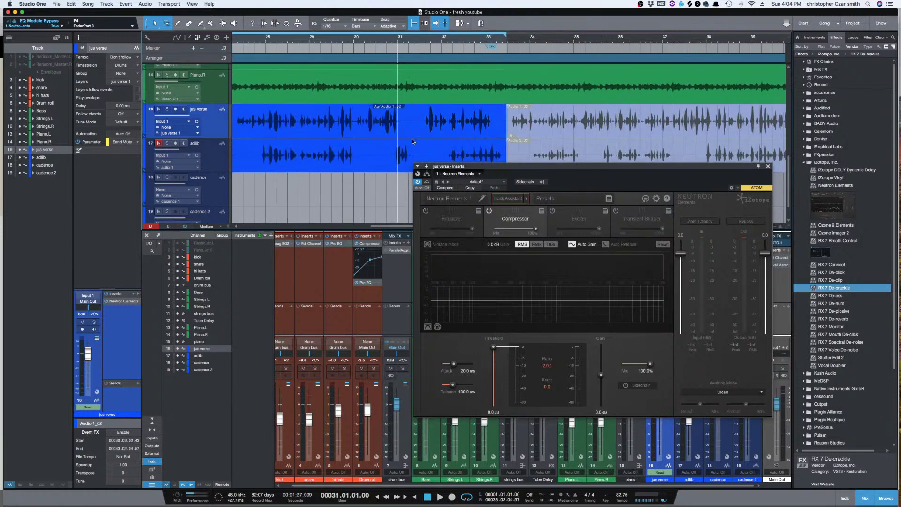
left_click_drag(413, 121, 357, 121)
left_click(361, 187)
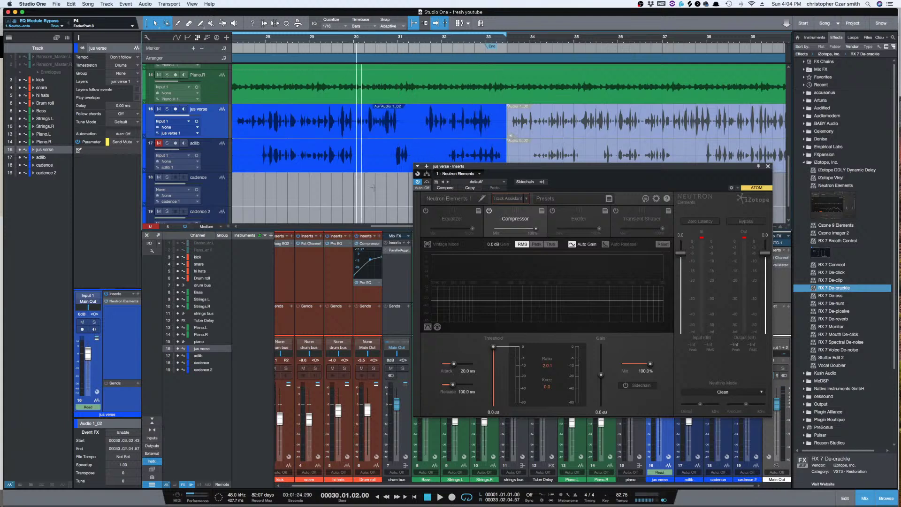
key("w")
key("w")
scroll(361, 189, "left", 5)
scroll(361, 189, "left", 1)
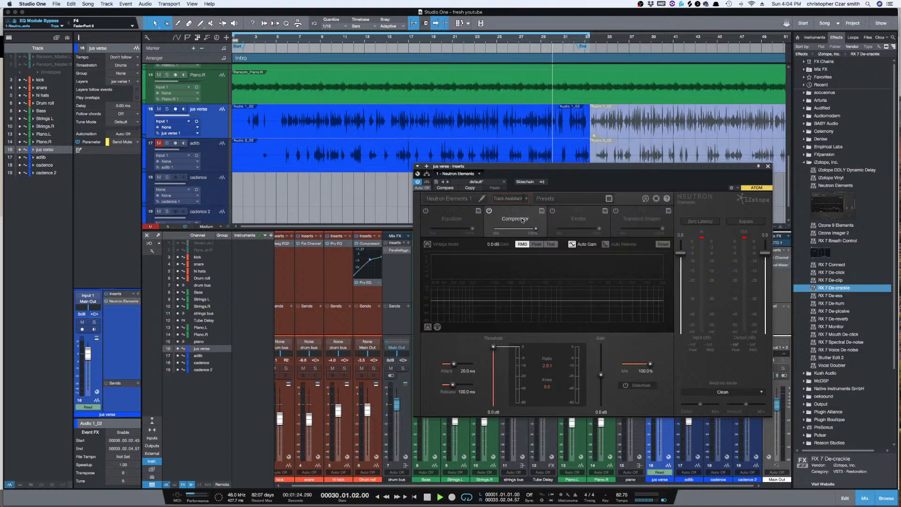
Step: Play the song from near the start of the verse and bring back the Neutron Elements insert of the jus verse channel
key("space")
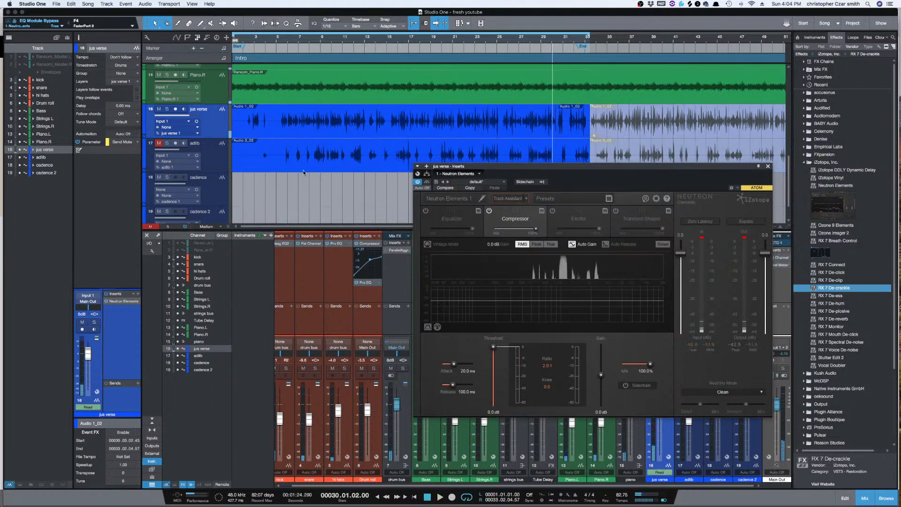
left_click(243, 123)
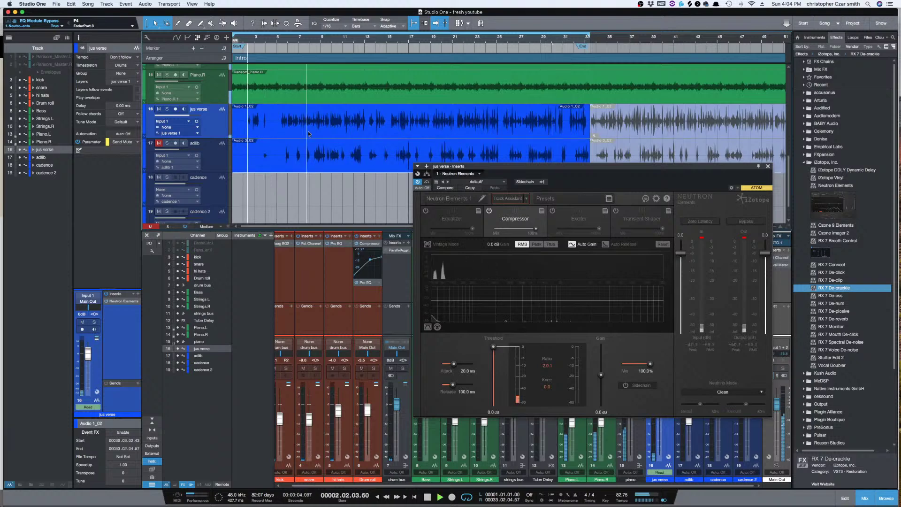
key("super+Tab")
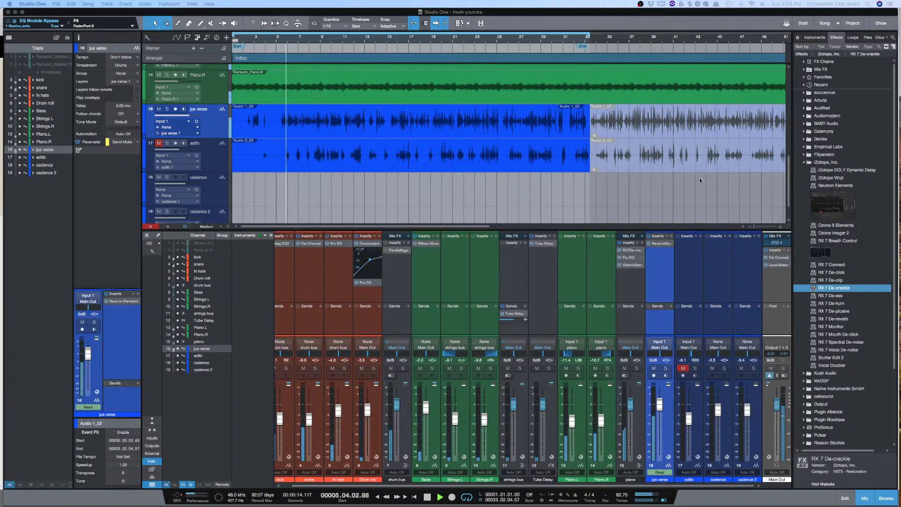
left_click(662, 244)
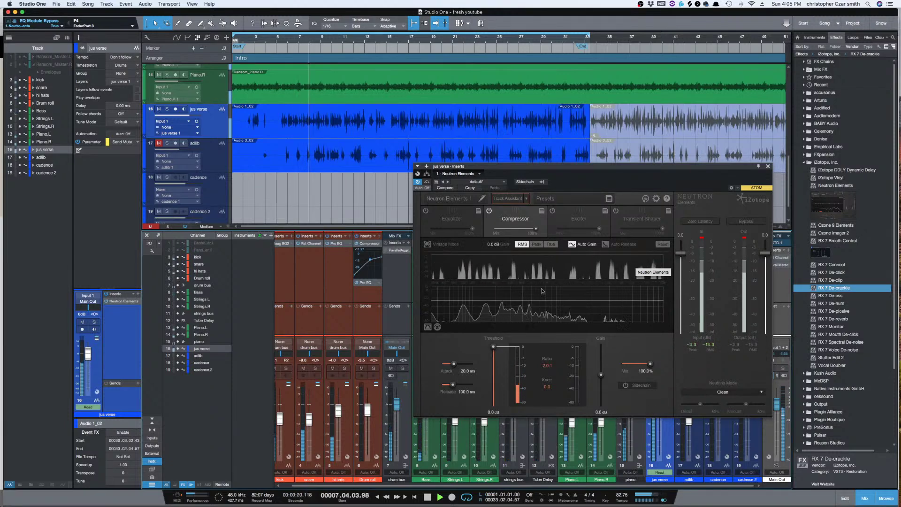
Step: Set Neutron's compressor ratio to 4.0:1, attack to 10.1 ms and release to 233.8 ms
left_click_drag(547, 368, 551, 365)
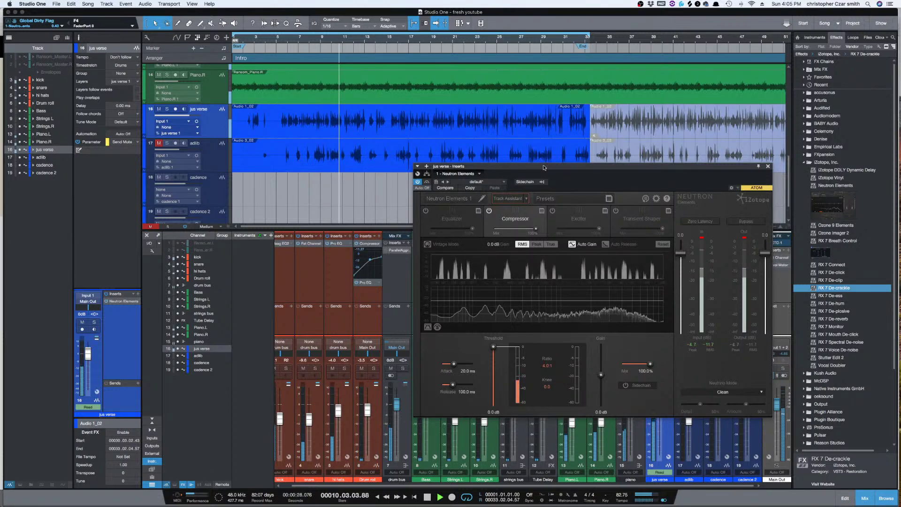
left_click_drag(543, 168, 451, 184)
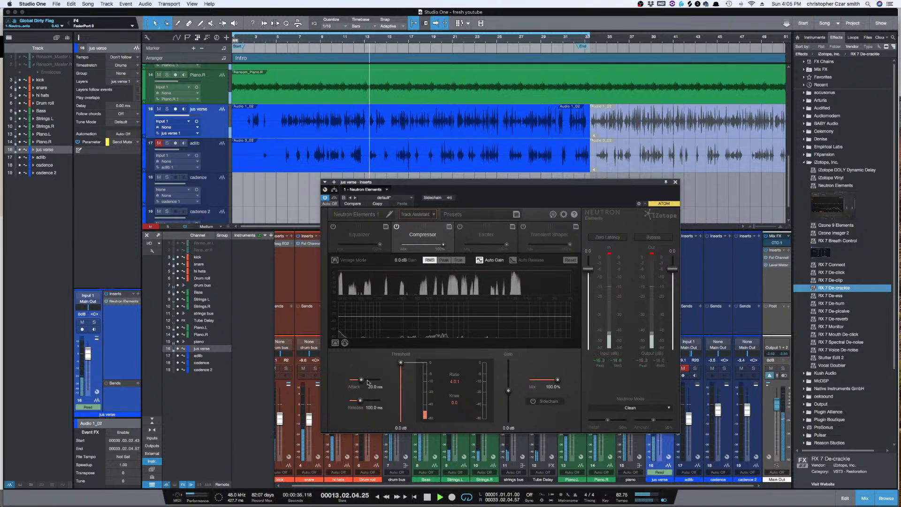
mouse_move(361, 381)
left_mouse_down()
mouse_move(366, 403)
mouse_move(360, 381)
left_mouse_up()
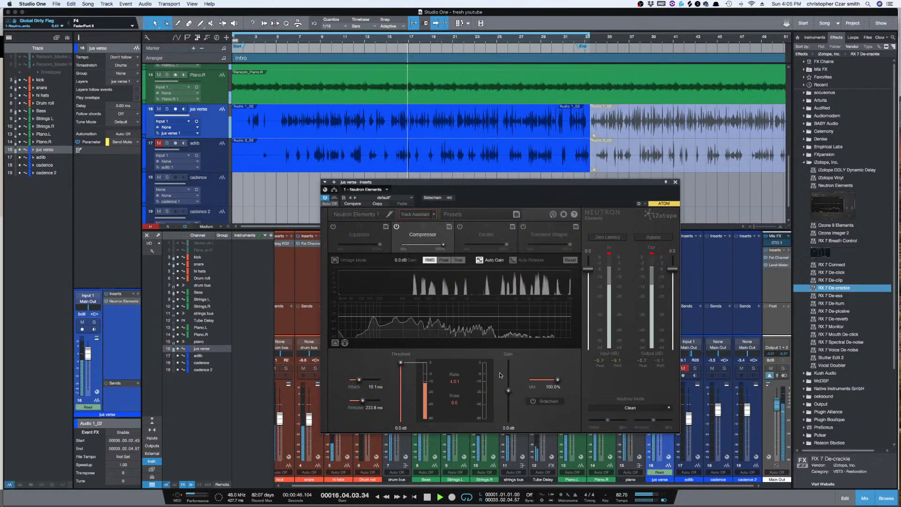
Step: Set Neutron's compressor threshold to -16.3 dB and gain to 1.5 dB while listening, and stop playback
left_click_drag(400, 363, 403, 388)
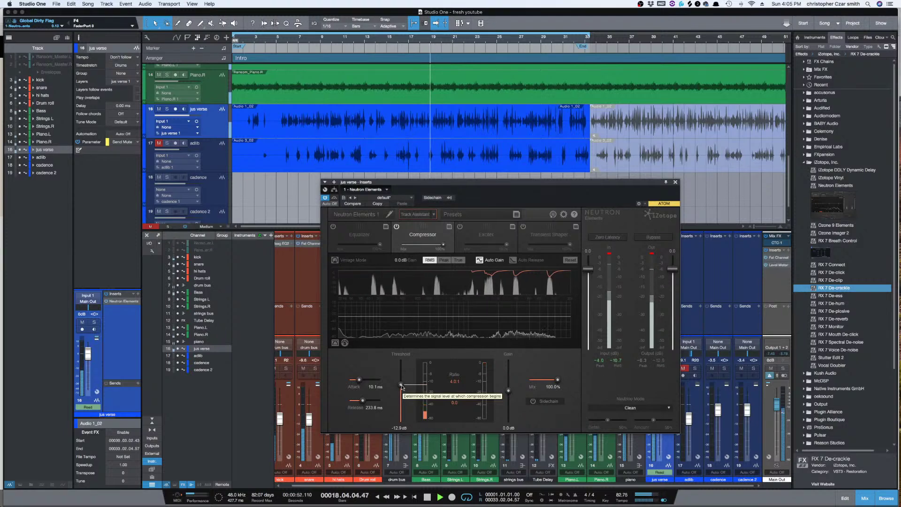
left_click_drag(402, 387, 401, 386)
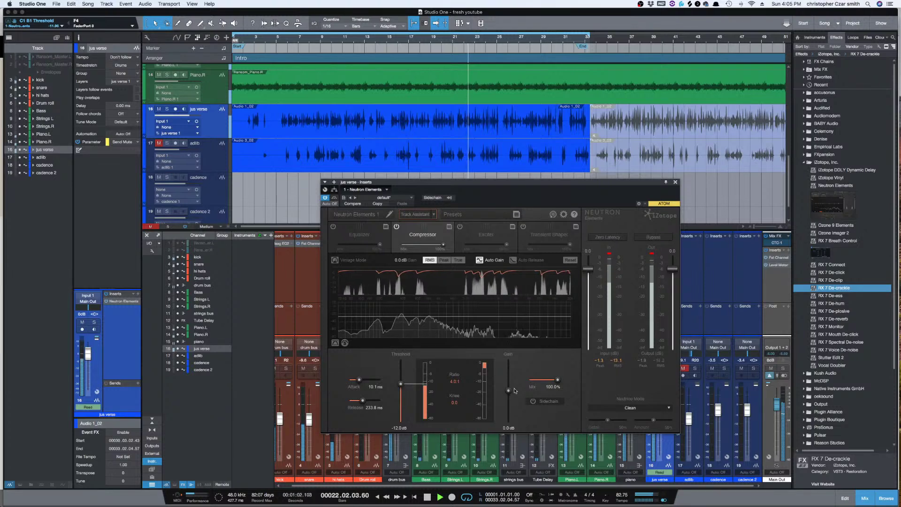
left_click_drag(509, 392, 509, 389)
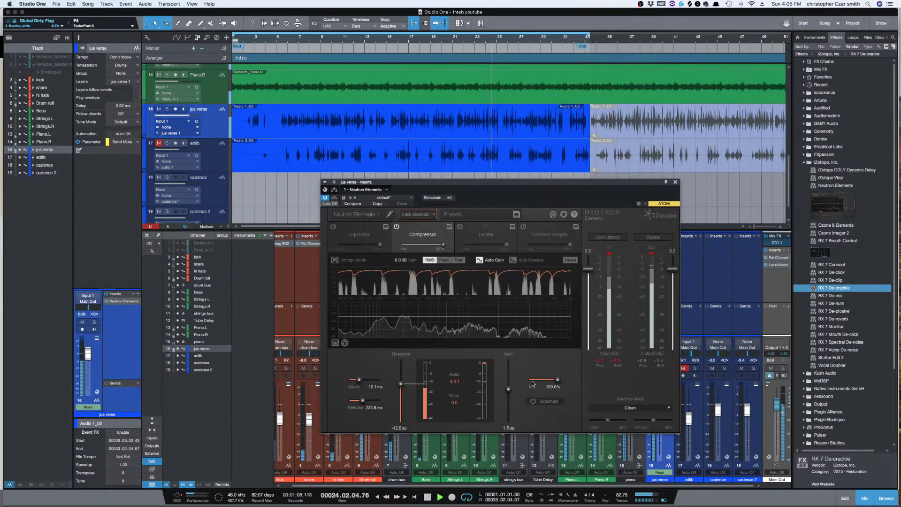
left_click_drag(401, 384, 400, 391)
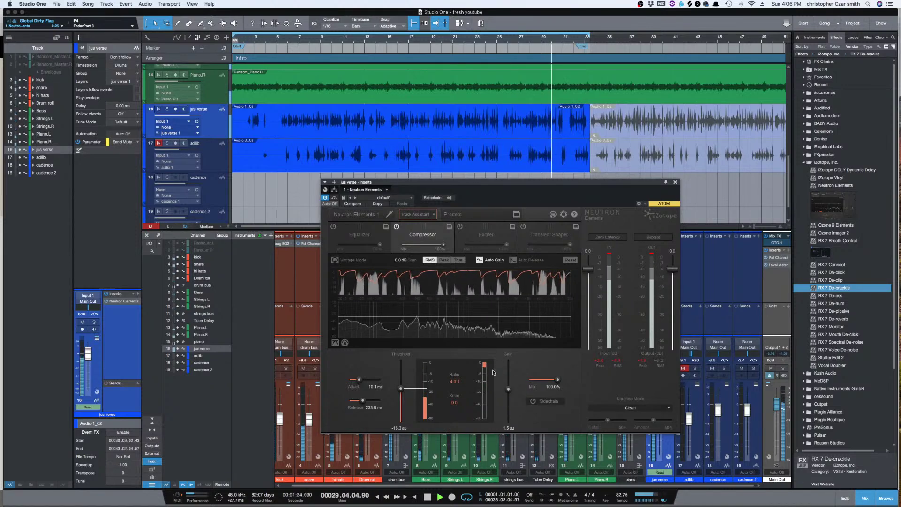
key("space")
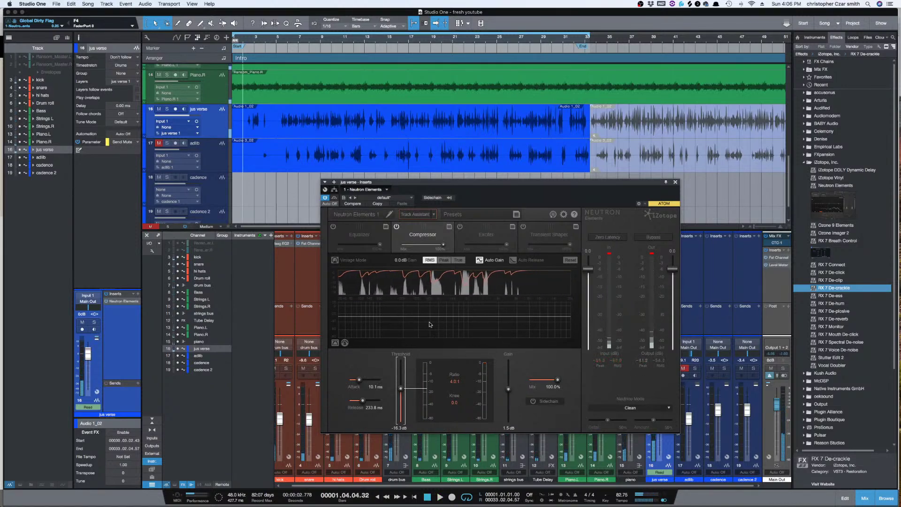
Step: Bypass Neutron's Compressor module, reactivate its Equalizer module, and close the plug-in window
left_click(408, 234)
left_click(371, 234)
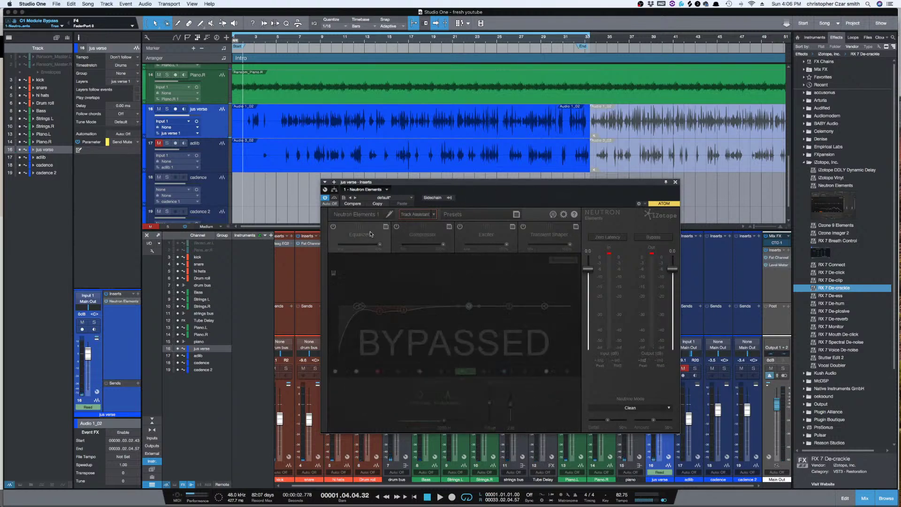
left_click(333, 227)
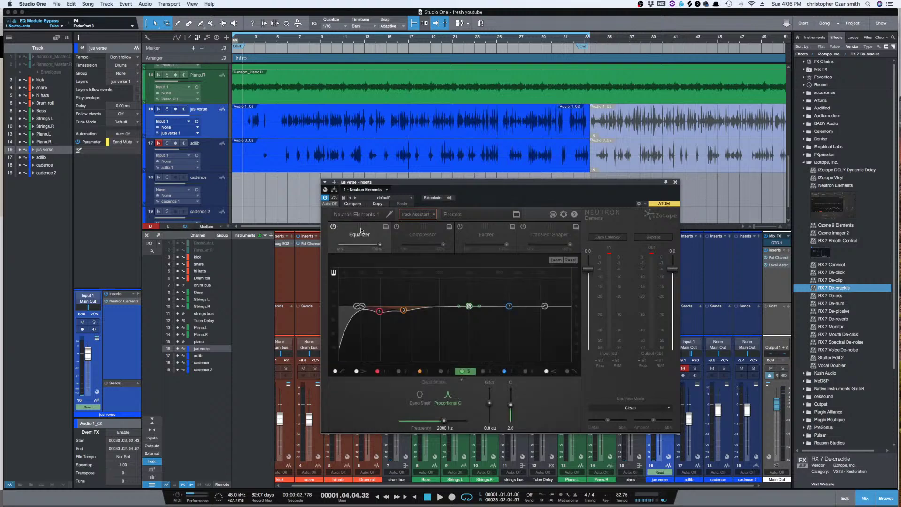
left_click(423, 234)
left_click(371, 234)
left_click(675, 183)
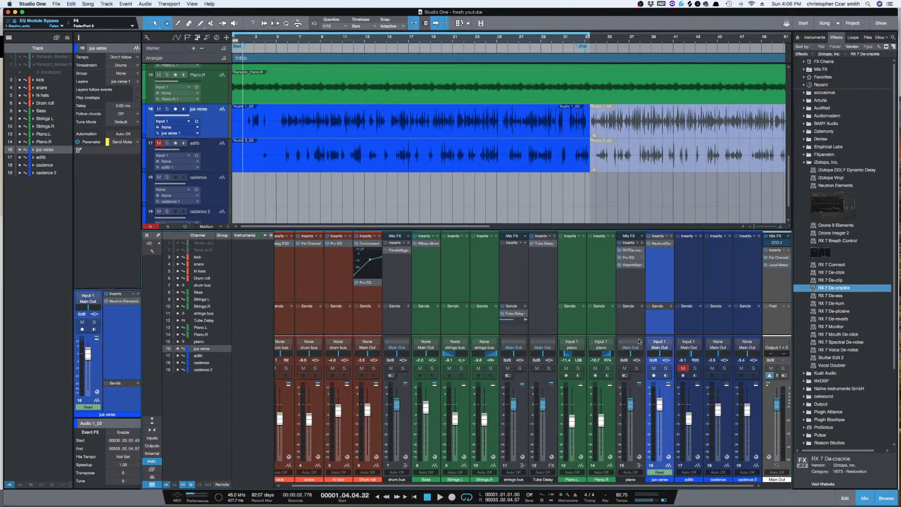
Step: Search the insert effects for "com" and add the Compressor plug-in to the jus verse channel after Neutron Elements
left_click(671, 236)
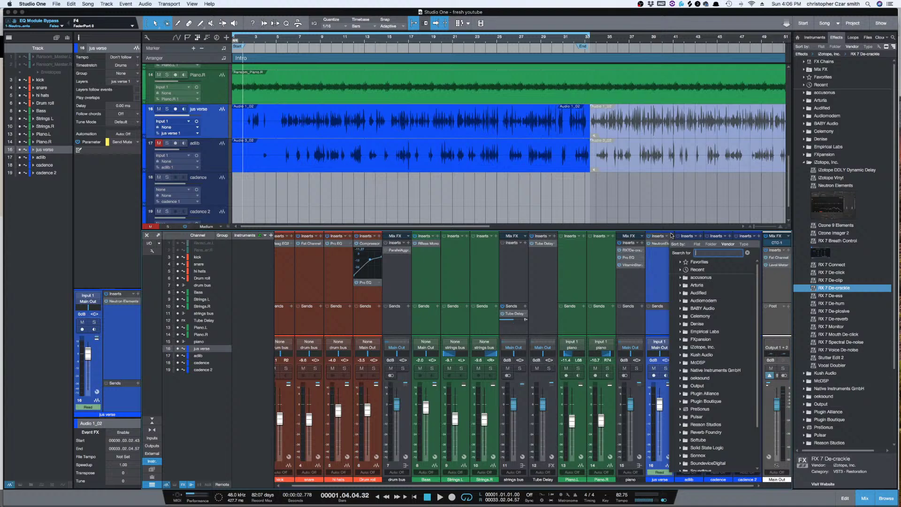
type("com")
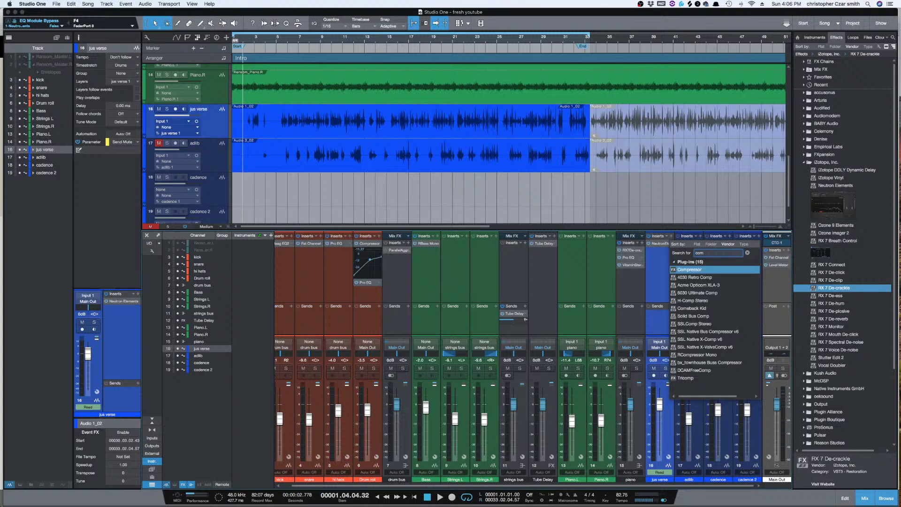
key("Return")
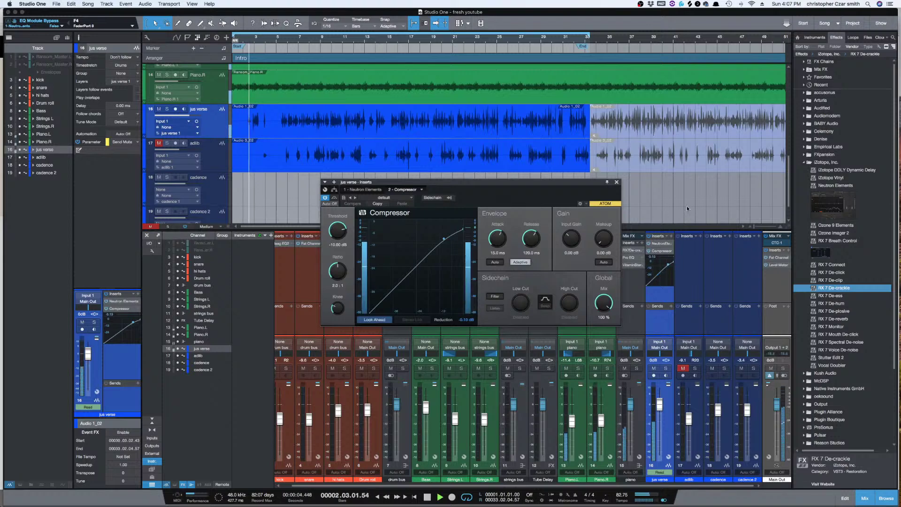
Step: Set the new Compressor's threshold to -10.49 dB, ratio to 4.0:1 and attack to 10.3 ms, and adjust its makeup gain during playback
key("super+Tab")
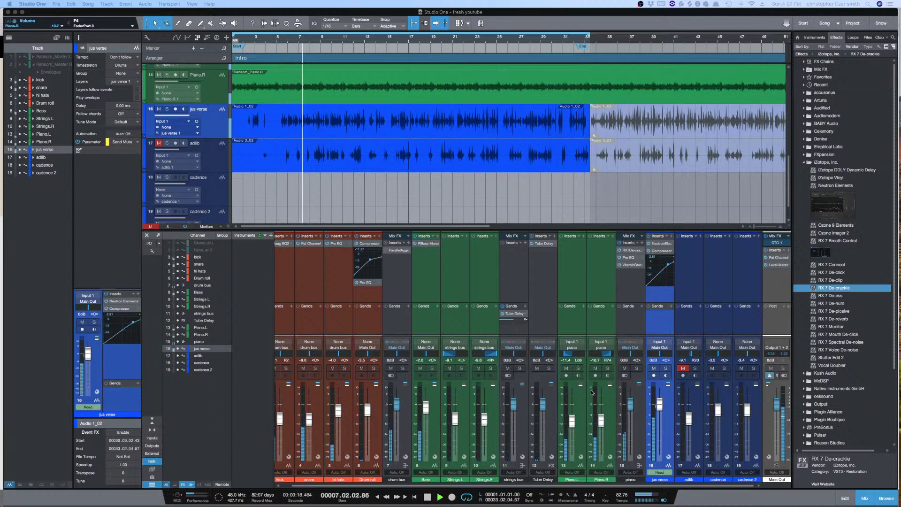
left_click(661, 252)
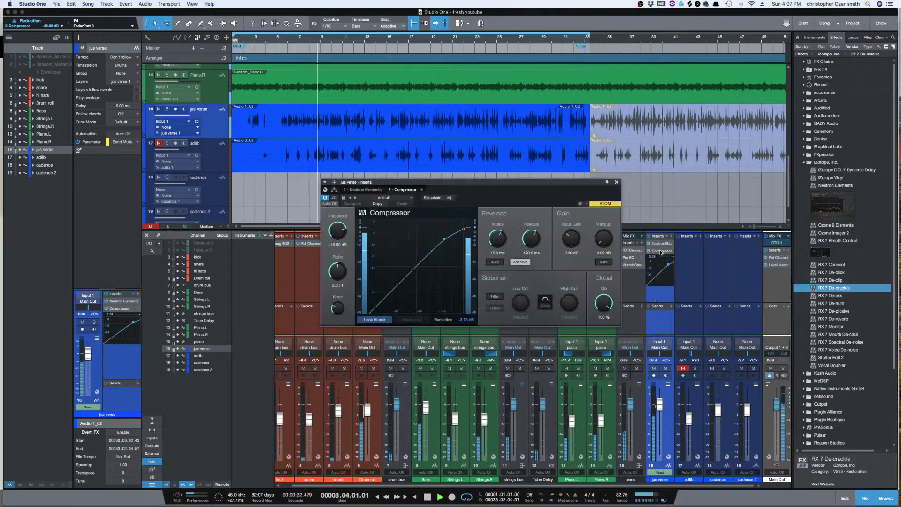
mouse_move(336, 231)
left_mouse_down()
mouse_move(339, 241)
mouse_move(342, 232)
left_mouse_up()
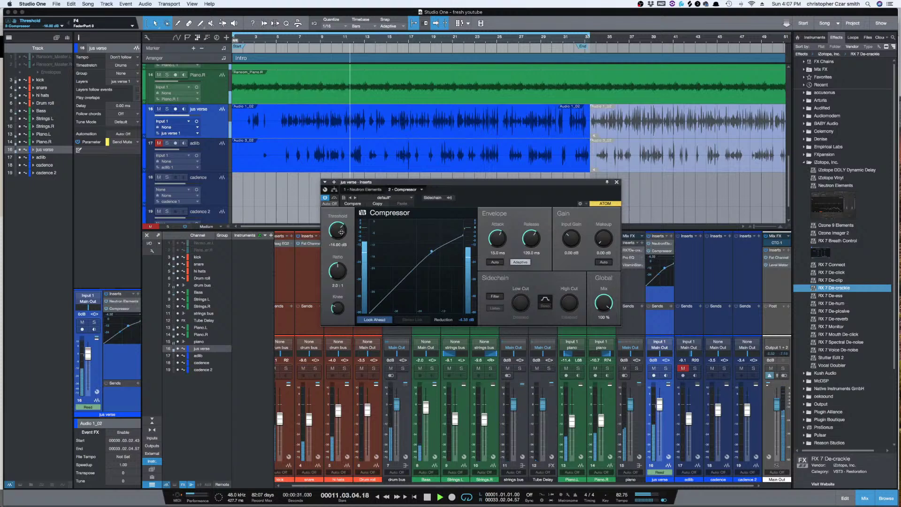
left_click_drag(338, 271, 339, 266)
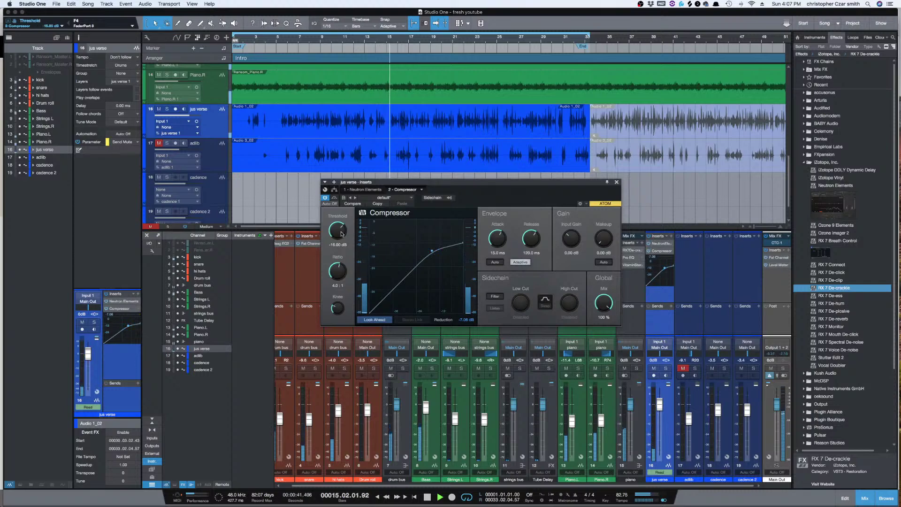
left_click_drag(340, 236, 342, 228)
left_click_drag(595, 243, 604, 238)
left_click_drag(492, 254, 500, 243)
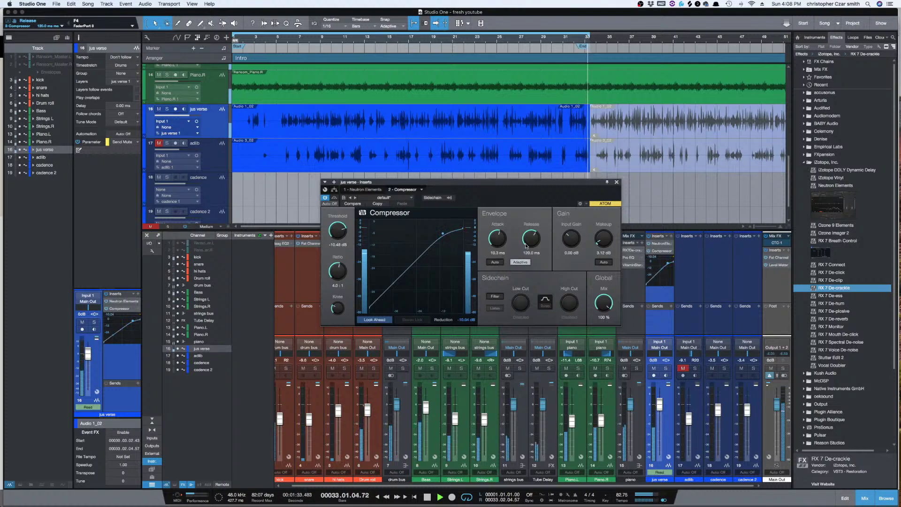
Step: Play the jus verse vocal from bar 25 with the Compressor active, and replay it with the Compressor bypassed for comparison
key("space")
left_click(503, 121)
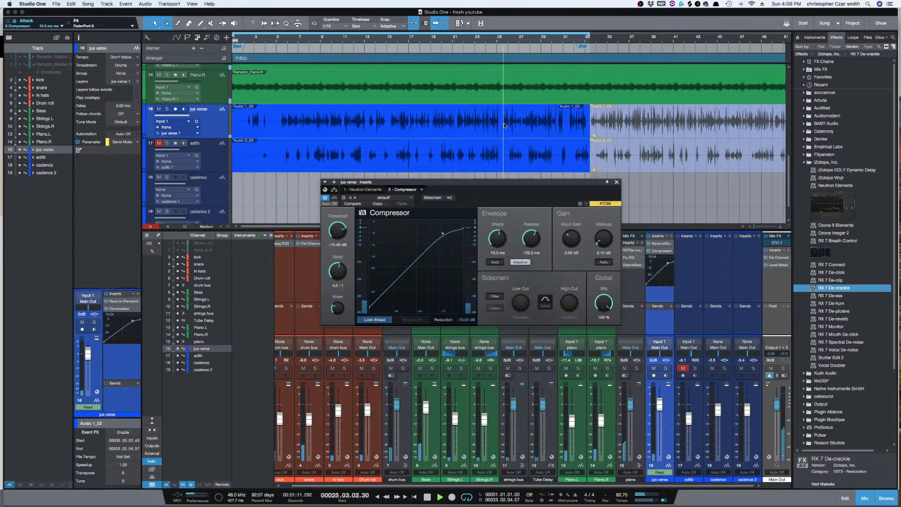
key("space")
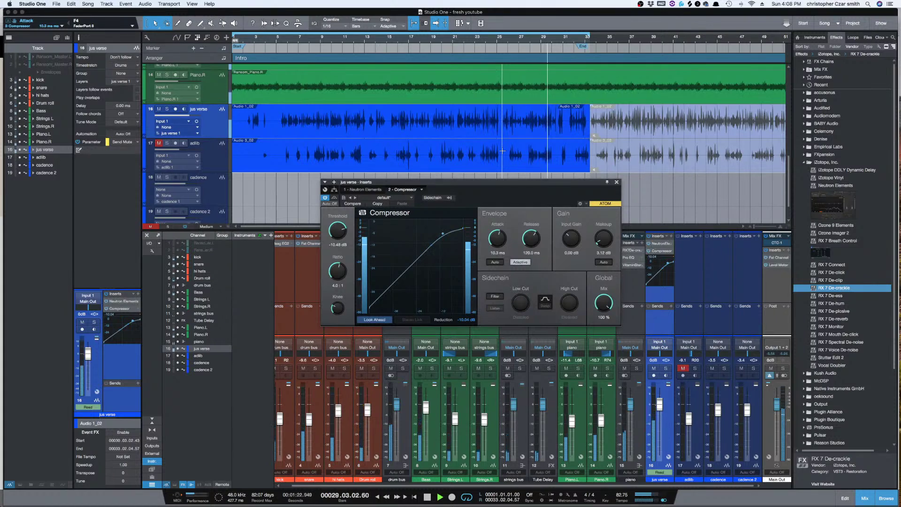
key("space")
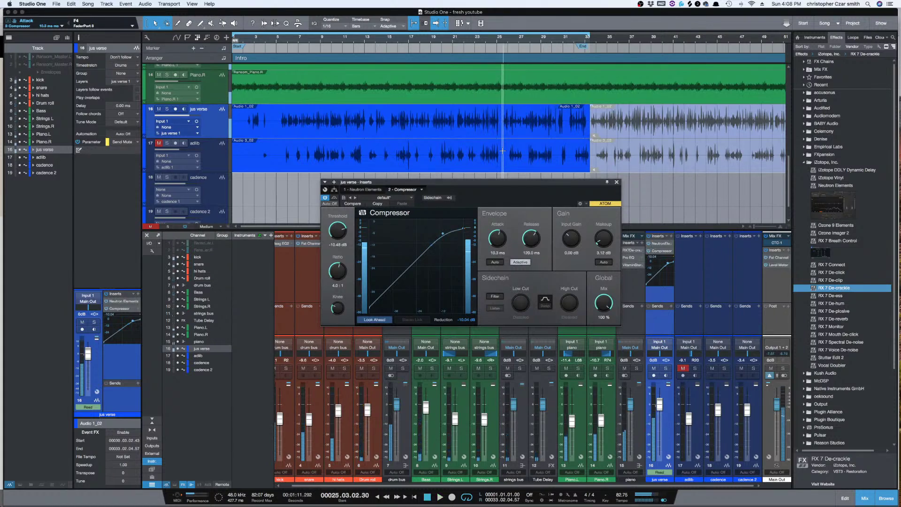
left_click(335, 199)
key("space")
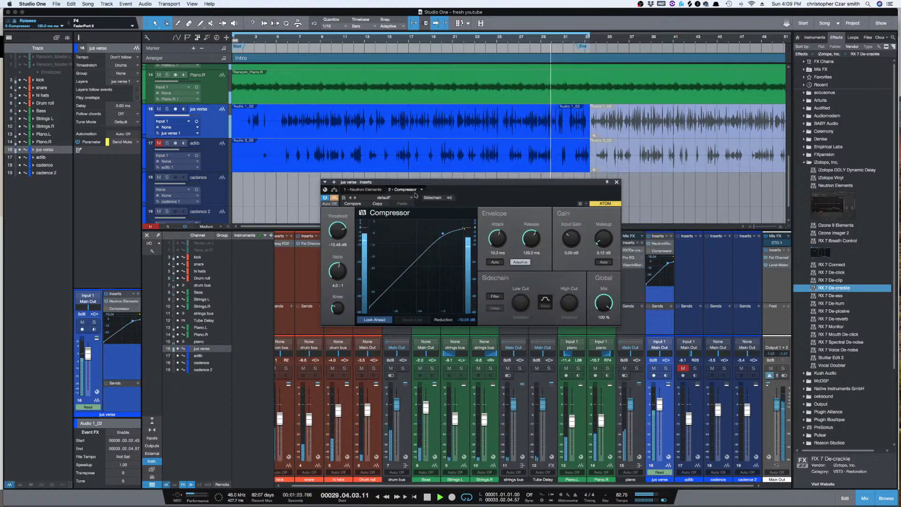
key("space")
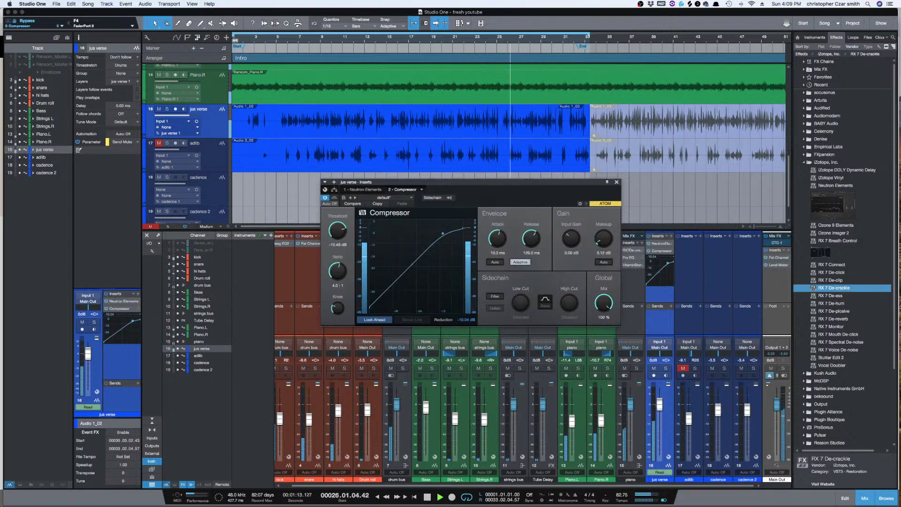
Step: Reopen the jus verse channel's Compressor while listening to the vocal, and stop playback
key("super+Tab")
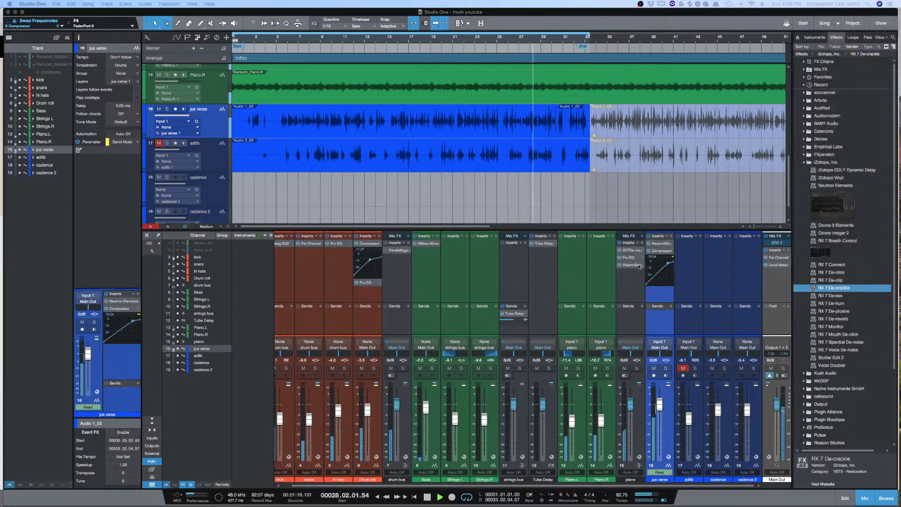
left_click(661, 251)
left_click(662, 251)
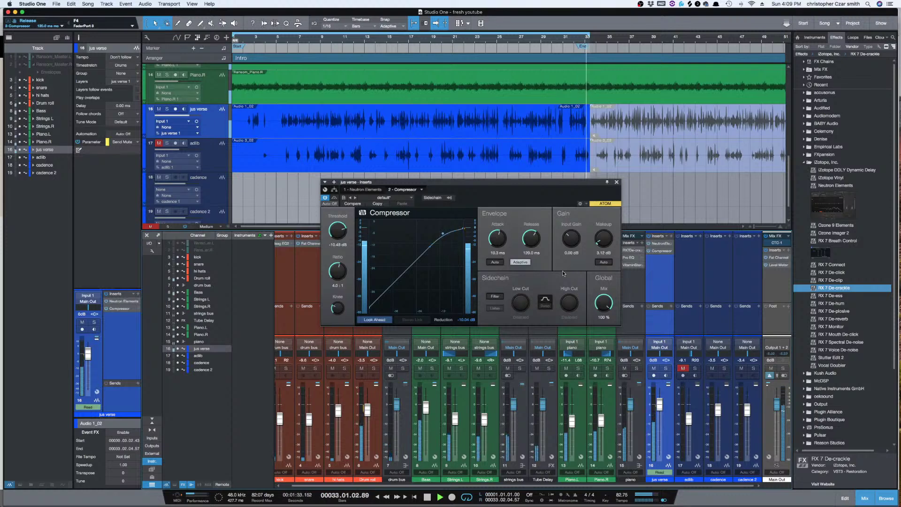
key("space")
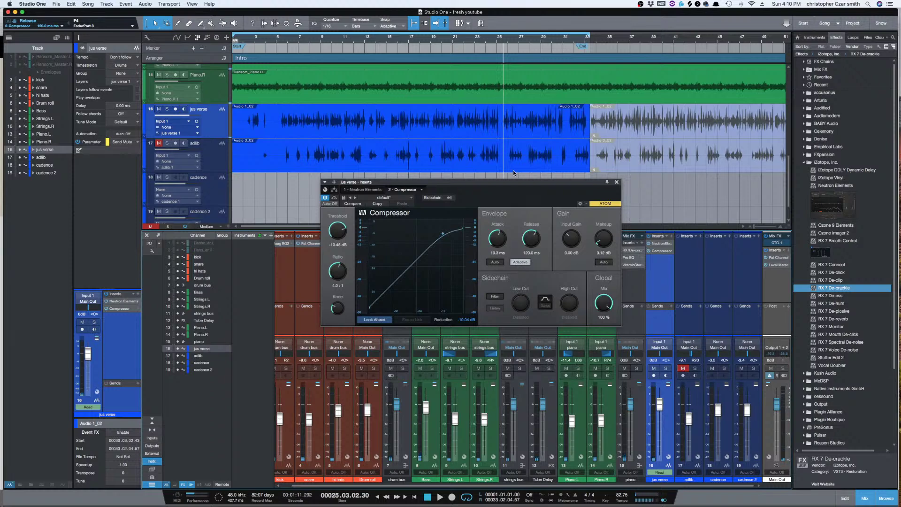
Step: Replay the jus verse vocal around bars 27 to 30 with the Compressor active and bypassed, leaving it active
key("e")
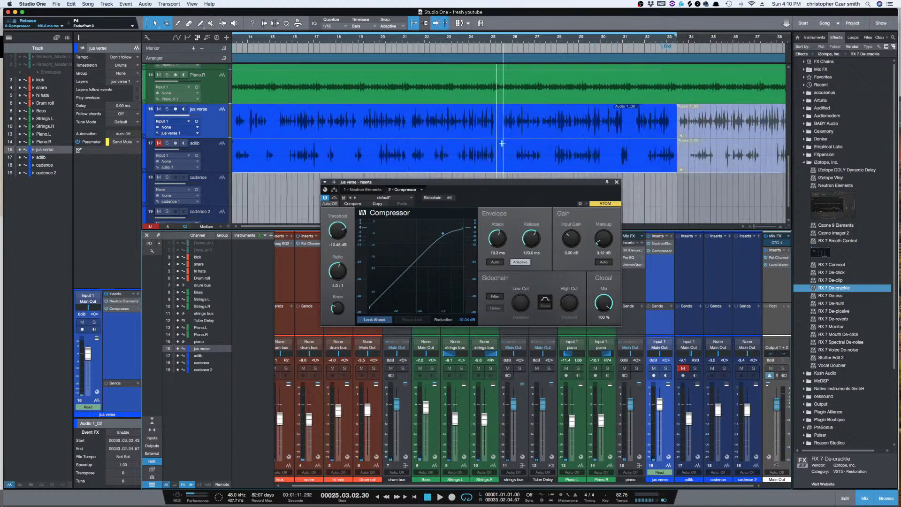
left_click(584, 117)
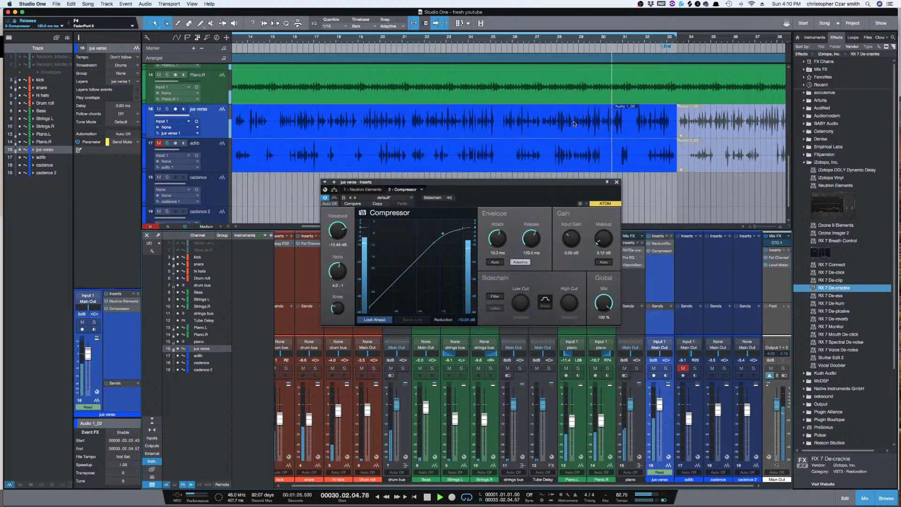
left_click(550, 127)
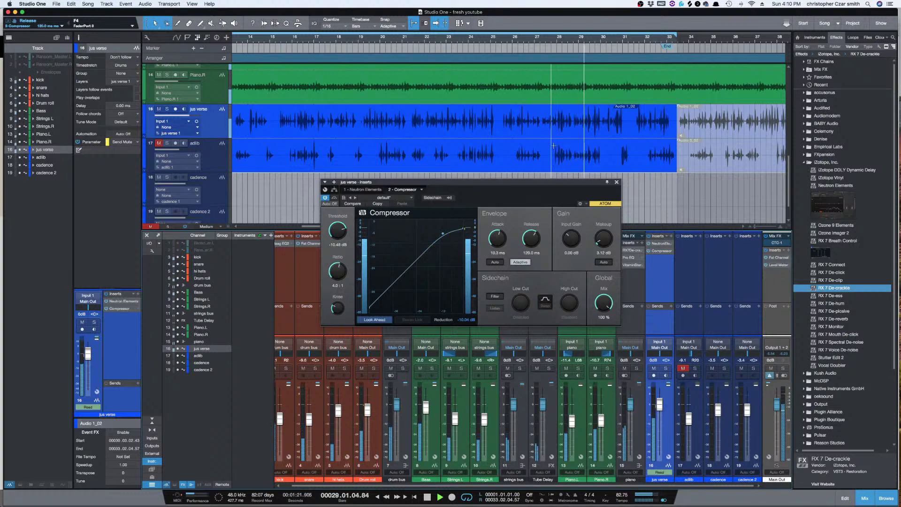
key("space")
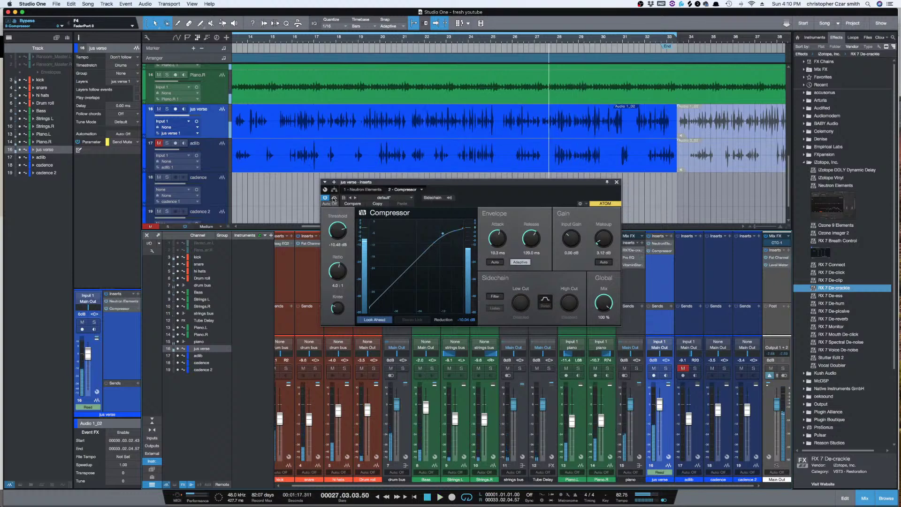
left_click(334, 199)
key("space")
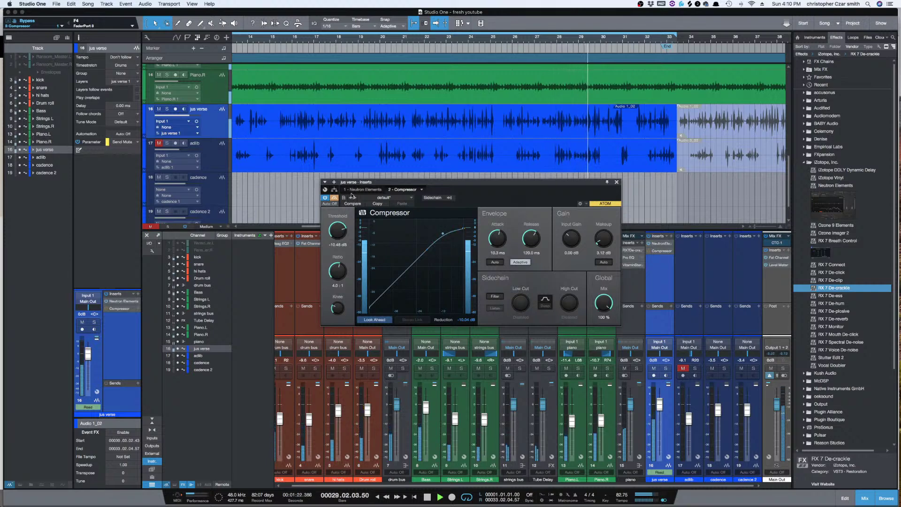
key("space")
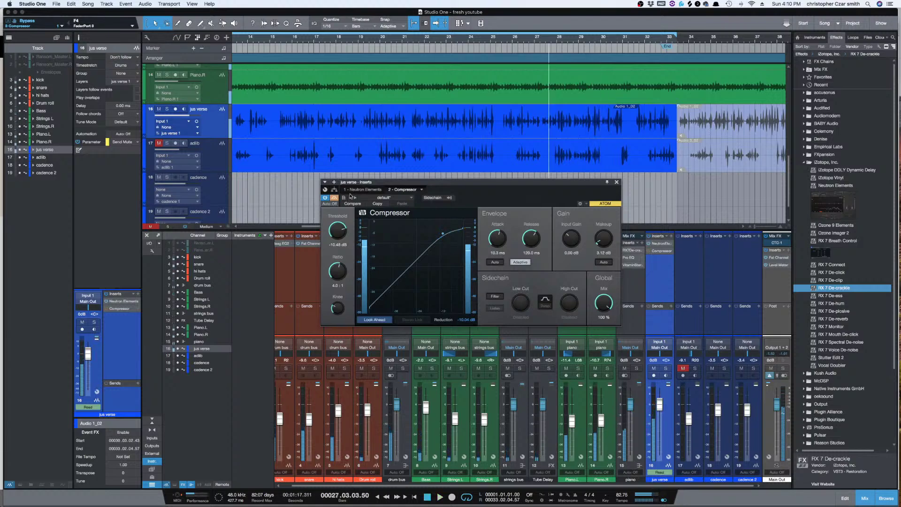
key("space")
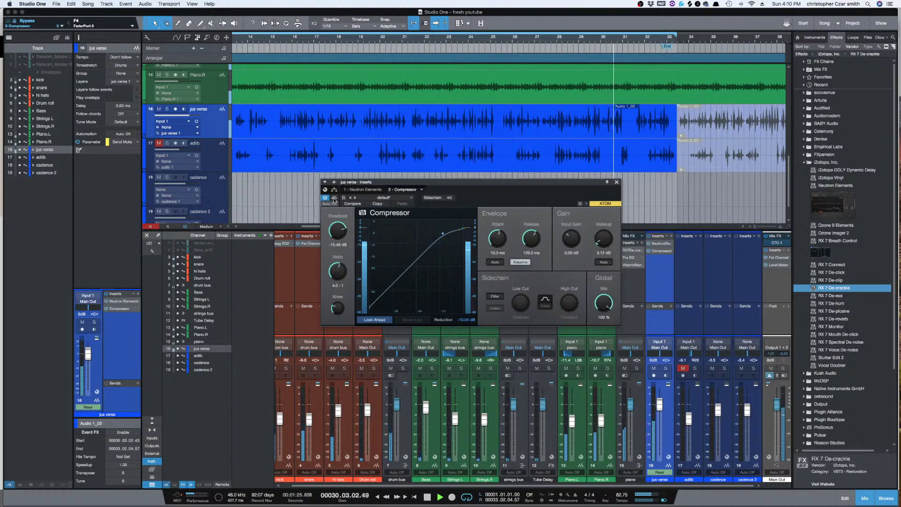
key("space")
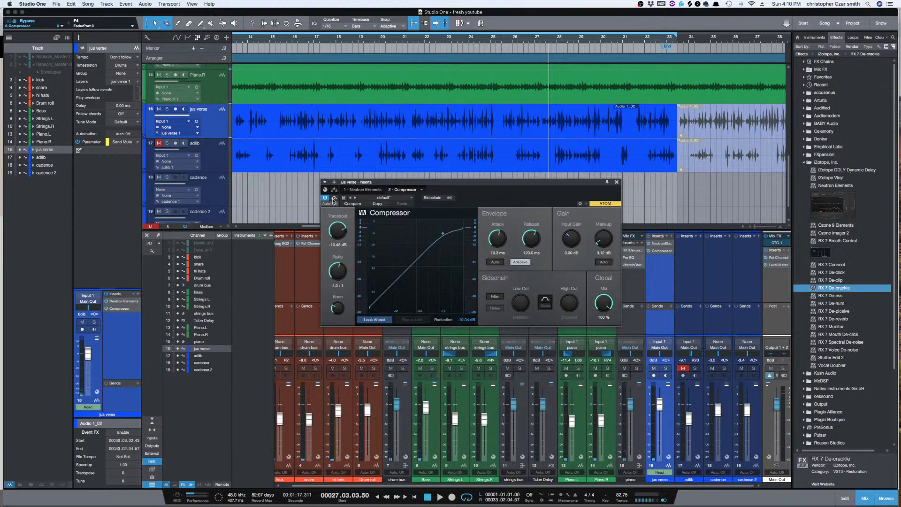
Step: Replace the Compressor window with Neutron Elements, enable its equalizer's low-pass band at 16000 Hz, and close it
left_click(616, 182)
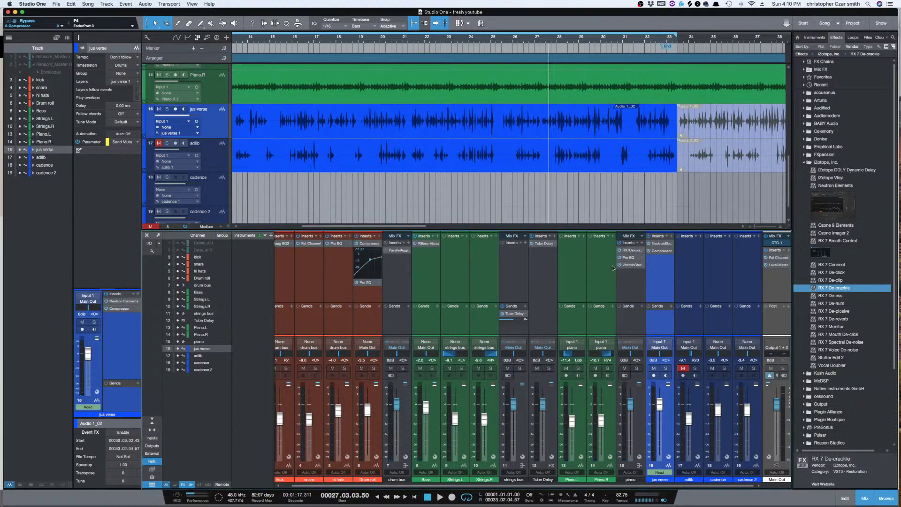
left_click(658, 243)
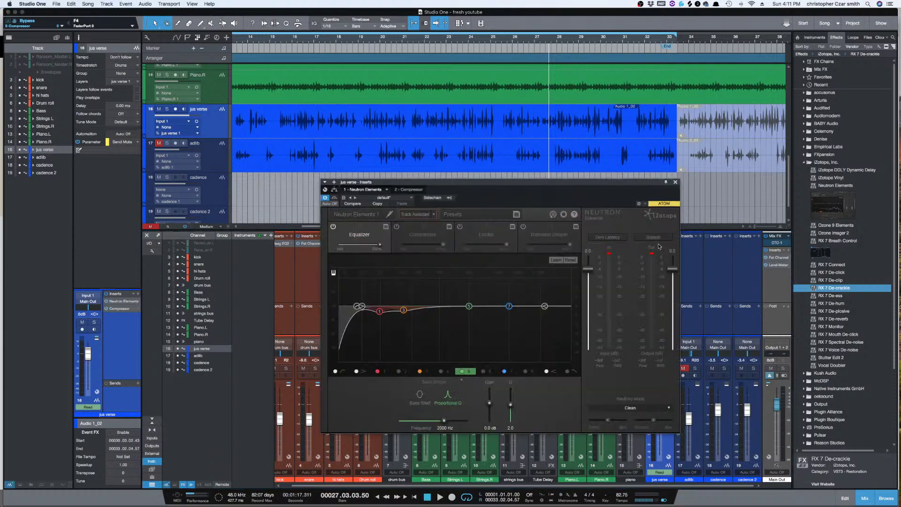
left_click(570, 372)
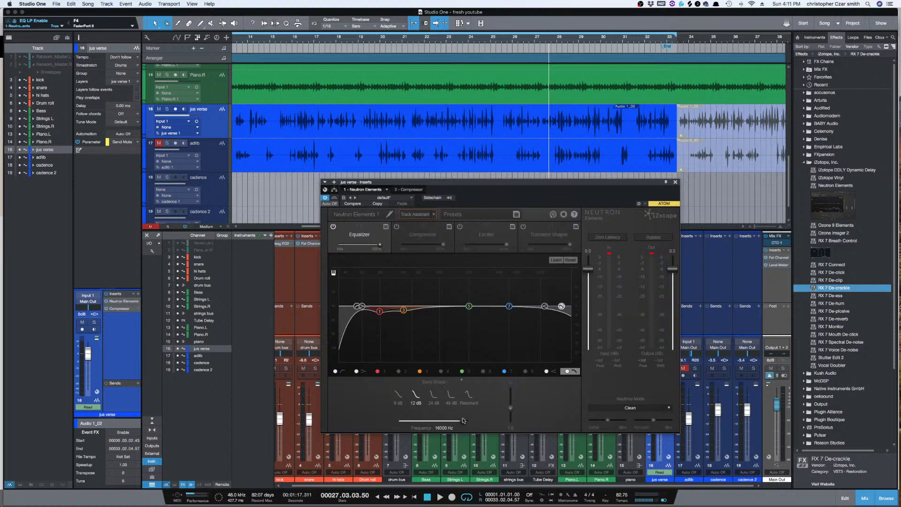
left_click(675, 182)
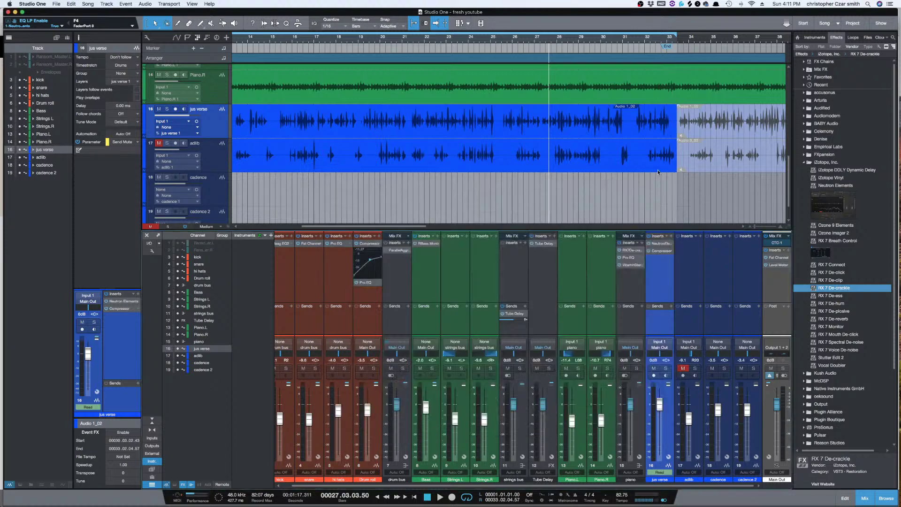
Step: Play the verse from bar 5 and compare the vocal with Neutron's low-pass band disabled and enabled
key("w")
left_click(277, 126)
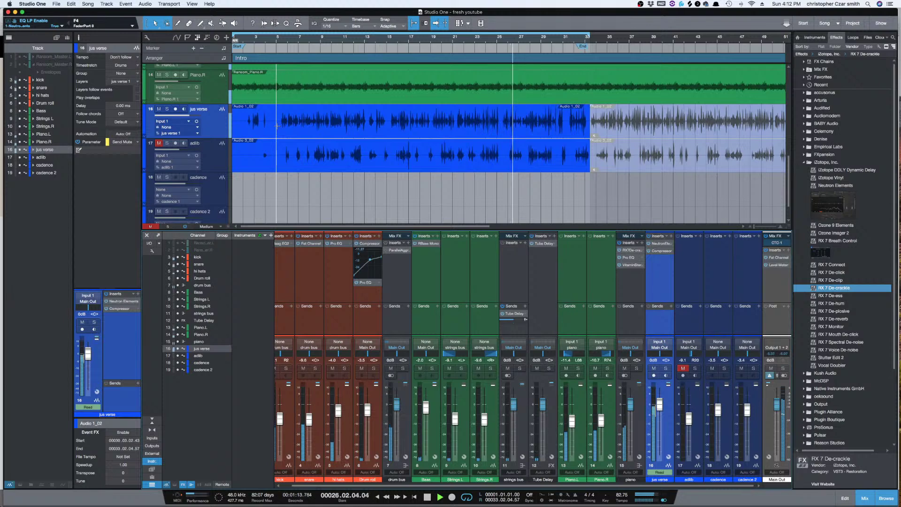
left_click(656, 246)
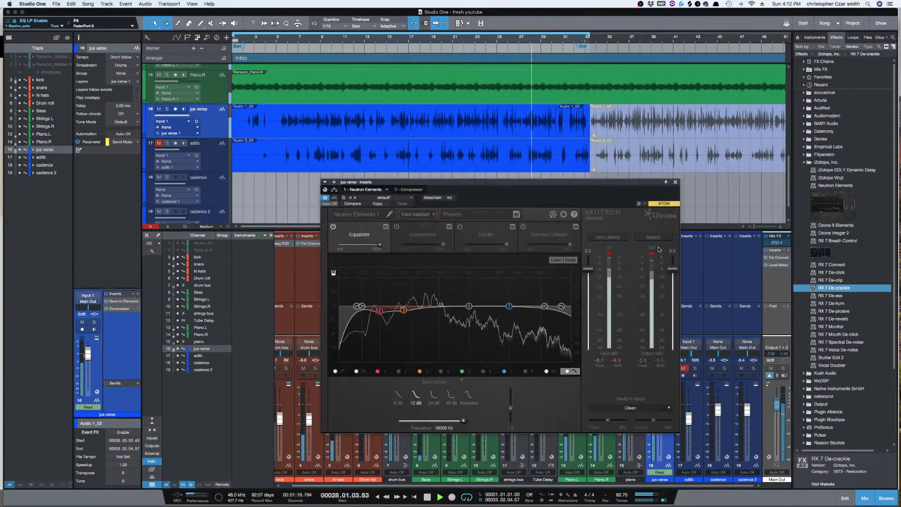
left_click(567, 372)
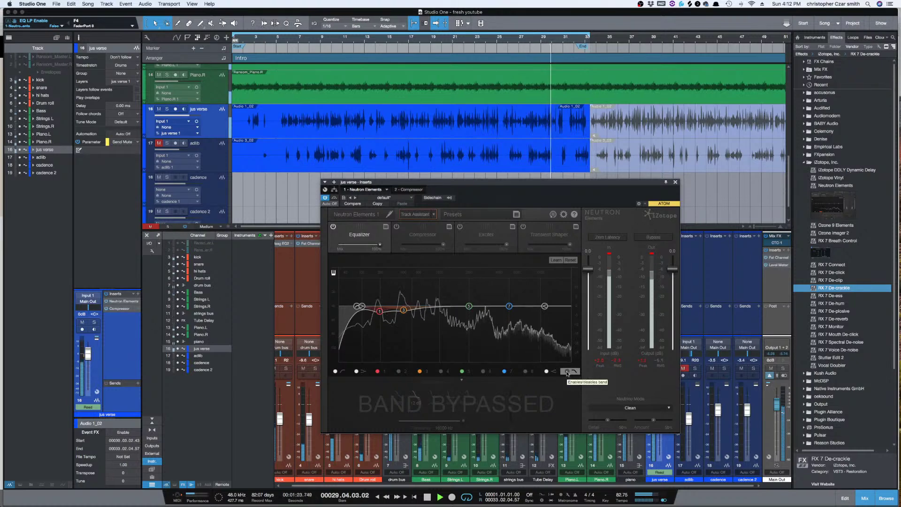
left_click(566, 372)
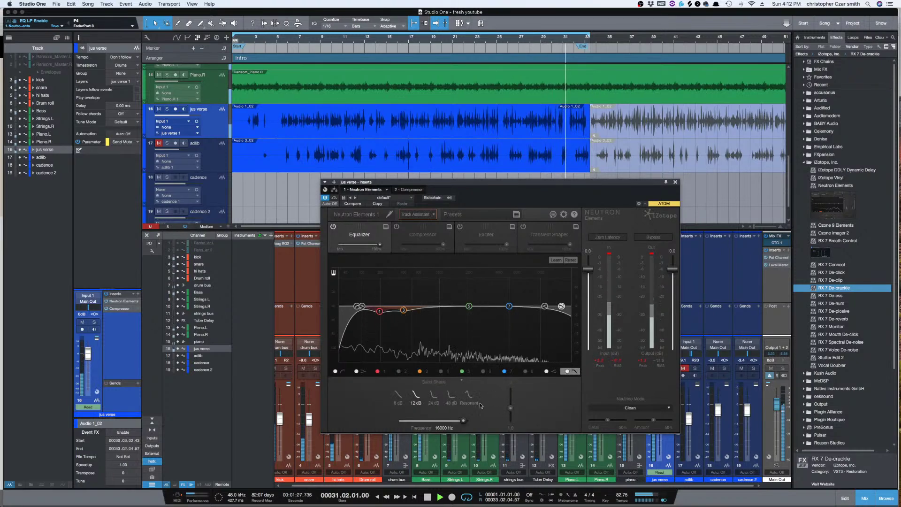
Step: Raise Neutron's low-pass frequency to about 17.8 kHz, stop playback, and close the plug-in window
left_click_drag(463, 422, 465, 423)
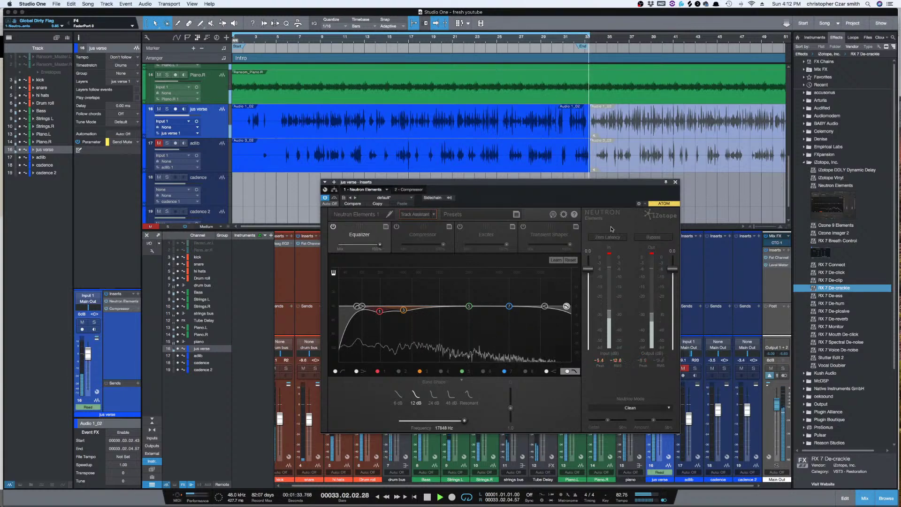
key("space")
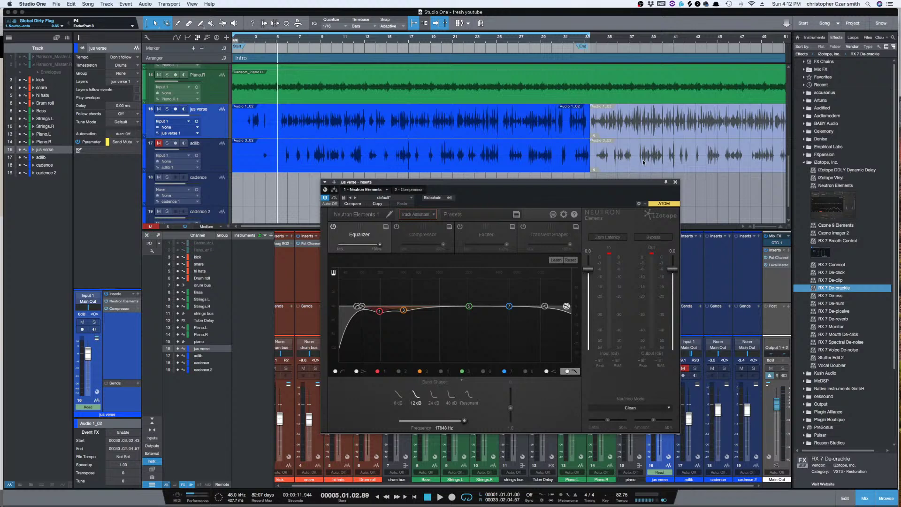
left_click(676, 182)
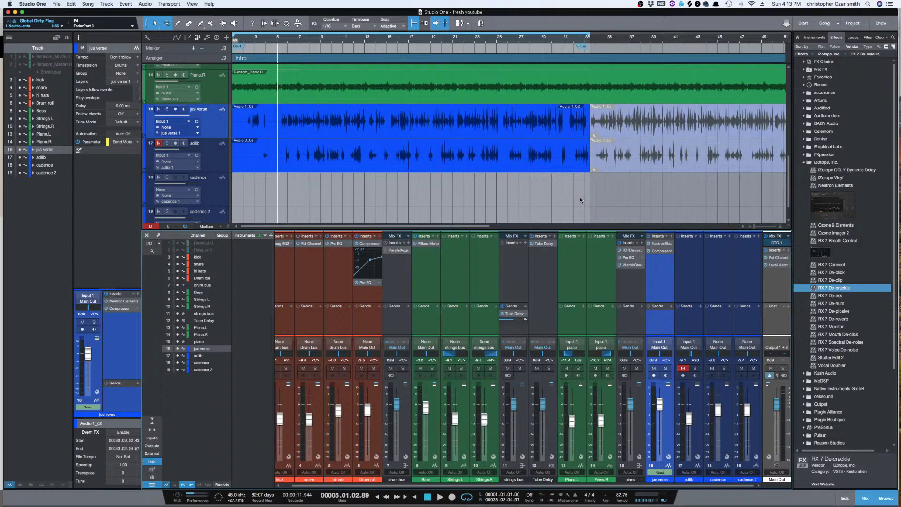
Step: Play the song from about bar 52 to check the processed jus verse vocal in its following section
key("w")
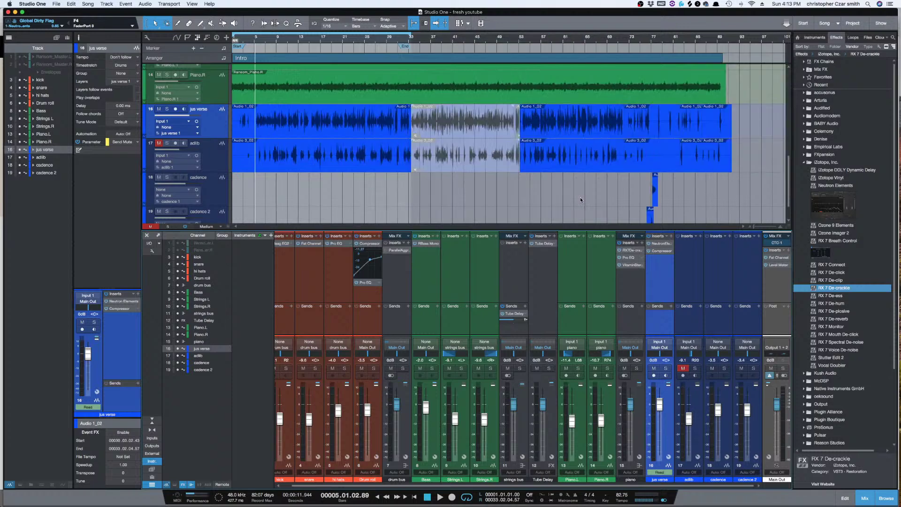
left_click(518, 117)
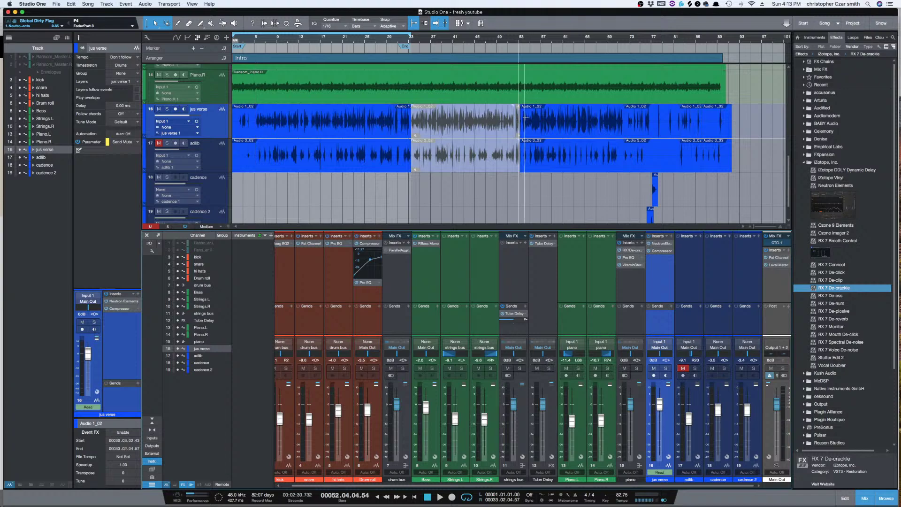
key("e")
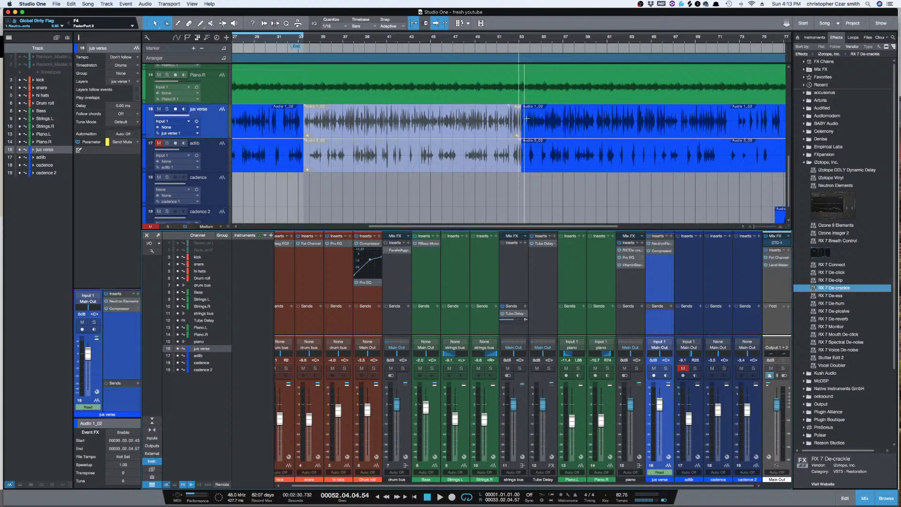
key("space")
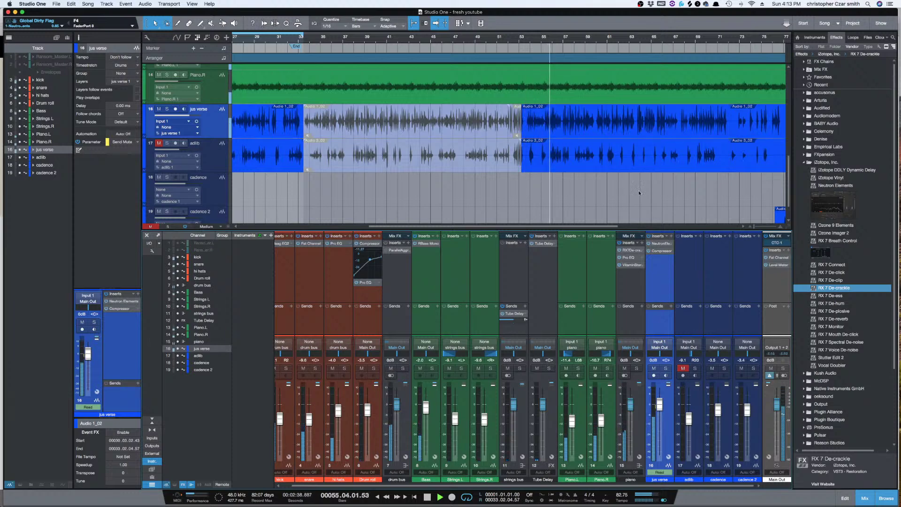
Step: Open the jus verse Compressor, move its window clear of the tracks, and replay the vocal from about bar 67
left_click(661, 252)
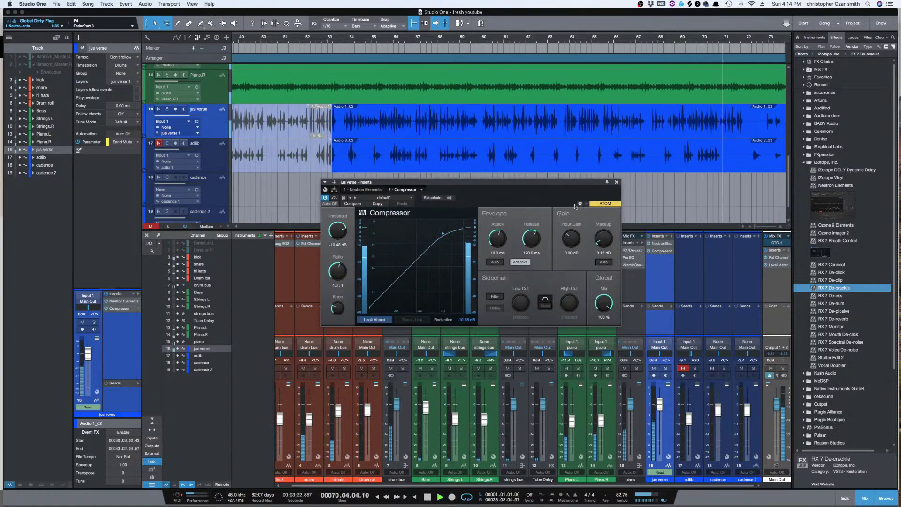
left_click_drag(571, 185, 553, 203)
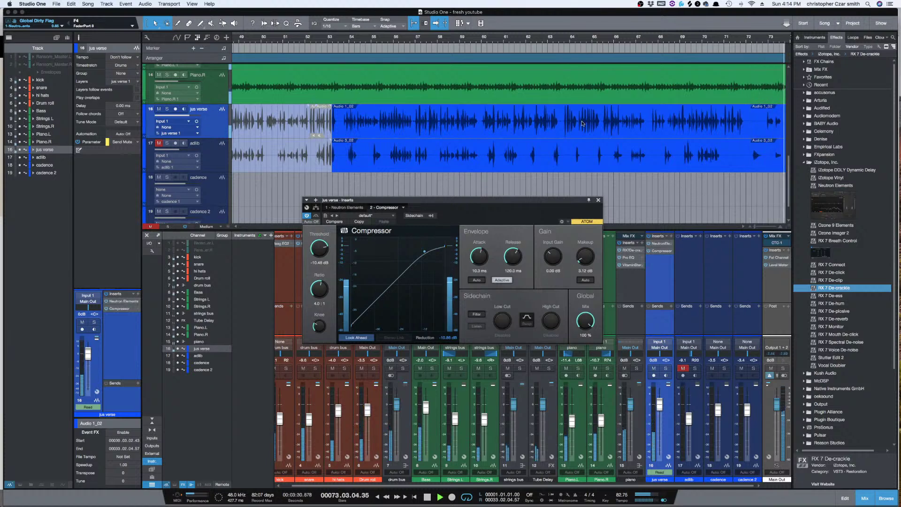
scroll(469, 151, "left", 10)
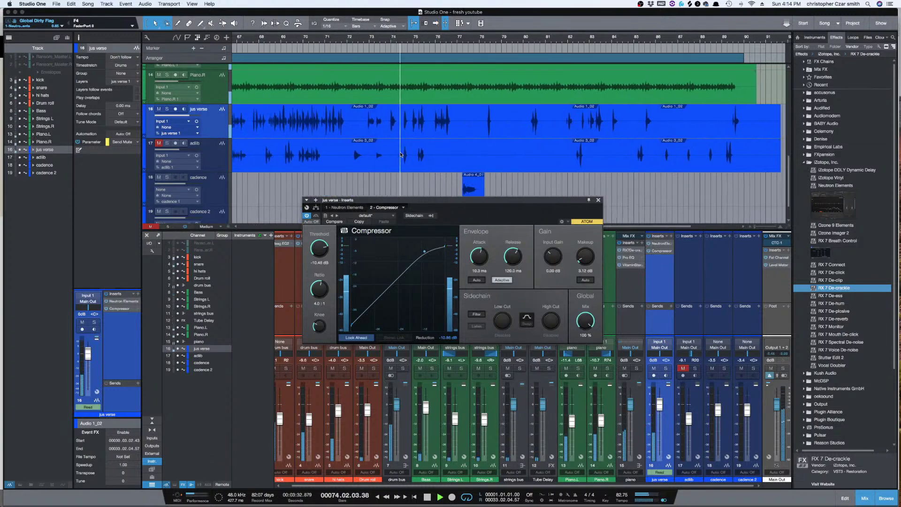
left_click(377, 123)
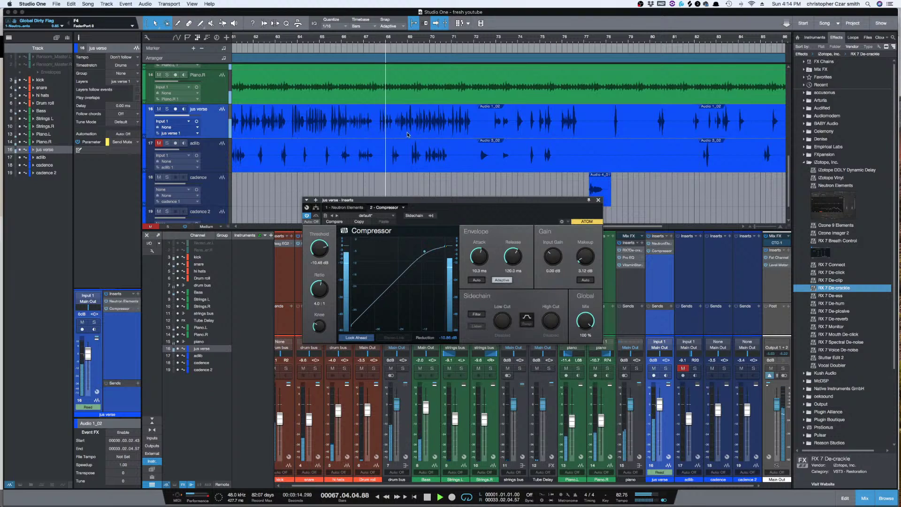
scroll(462, 146, "left", 1)
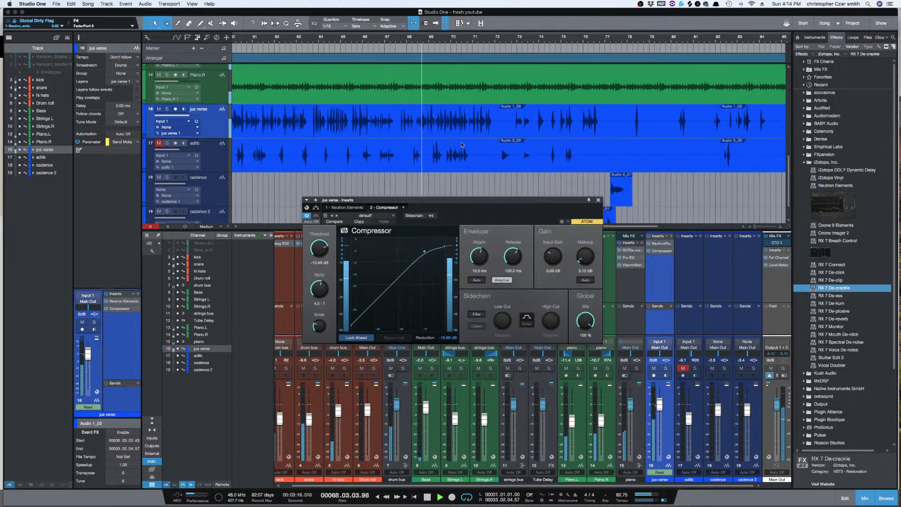
key("e")
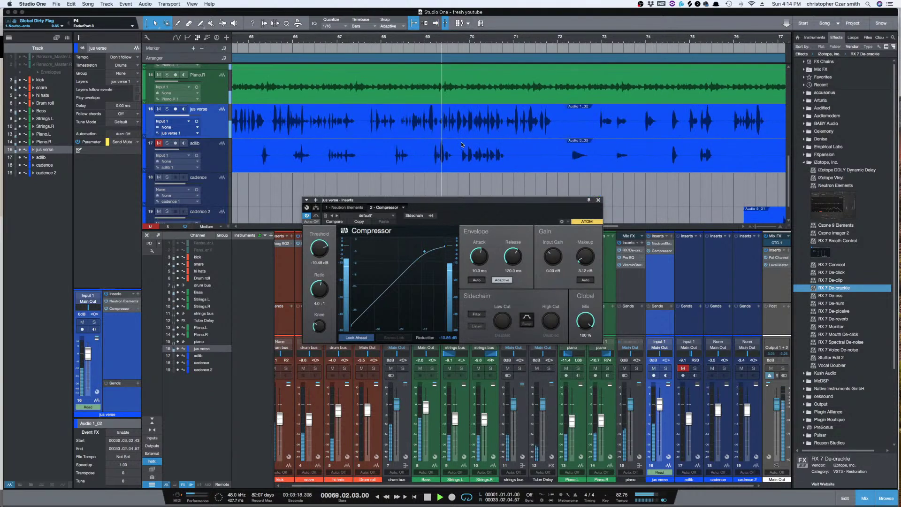
key("Caps_Lock")
scroll(462, 145, "up", 5)
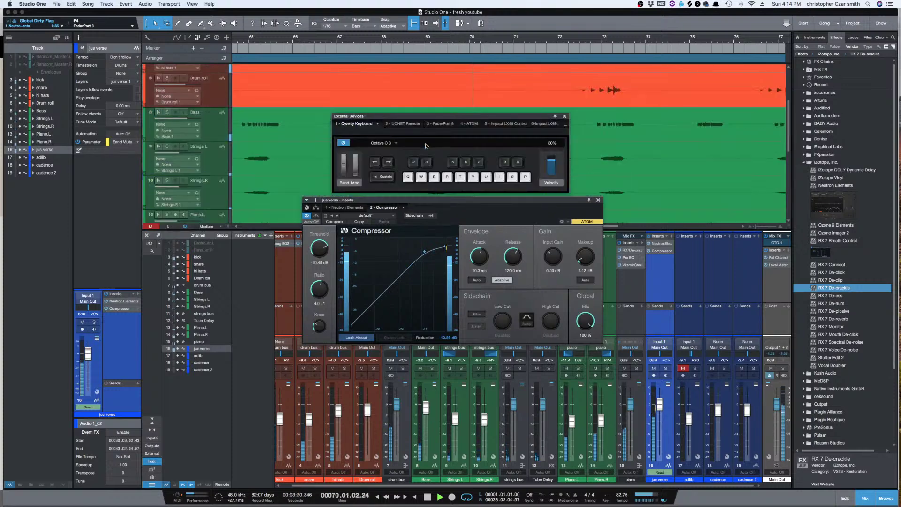
left_click(565, 117)
scroll(418, 148, "down", 5)
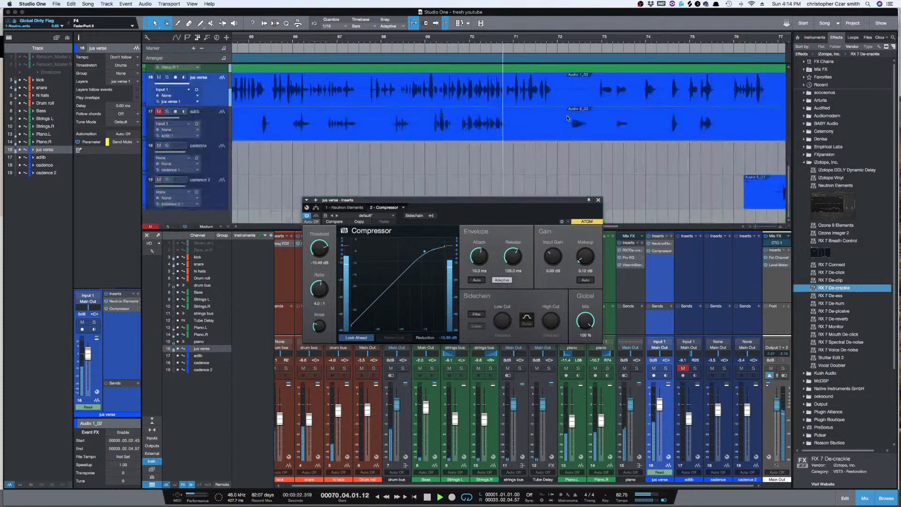
Step: Replay the jus verse vocal from about bar 63 and stop playback
scroll(418, 148, "left", 3)
left_click(395, 39)
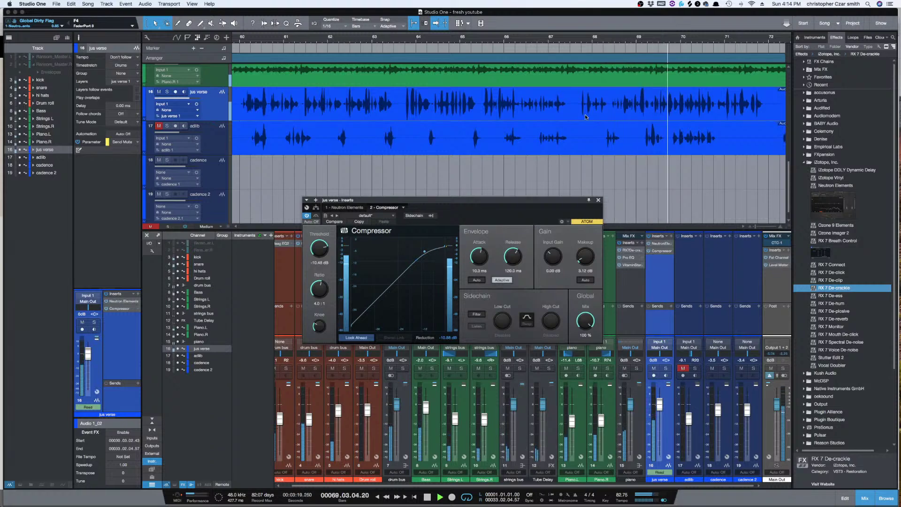
key("space")
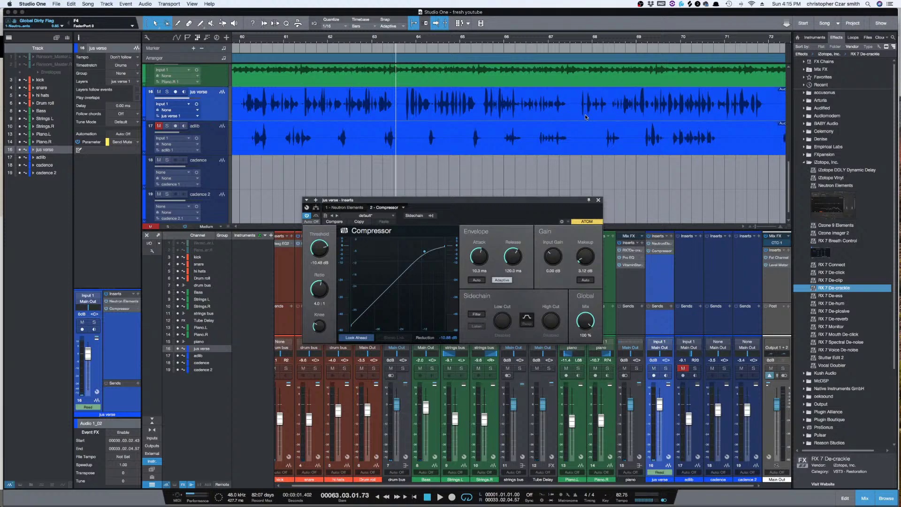
Step: Examine the jus verse waveform up close around bar 68.3 for short noise spikes between the words
left_click(612, 102)
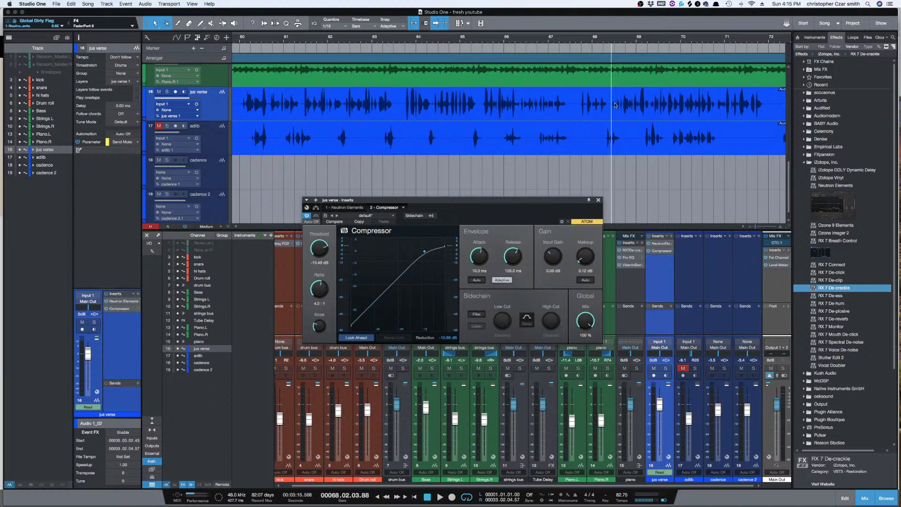
key("e")
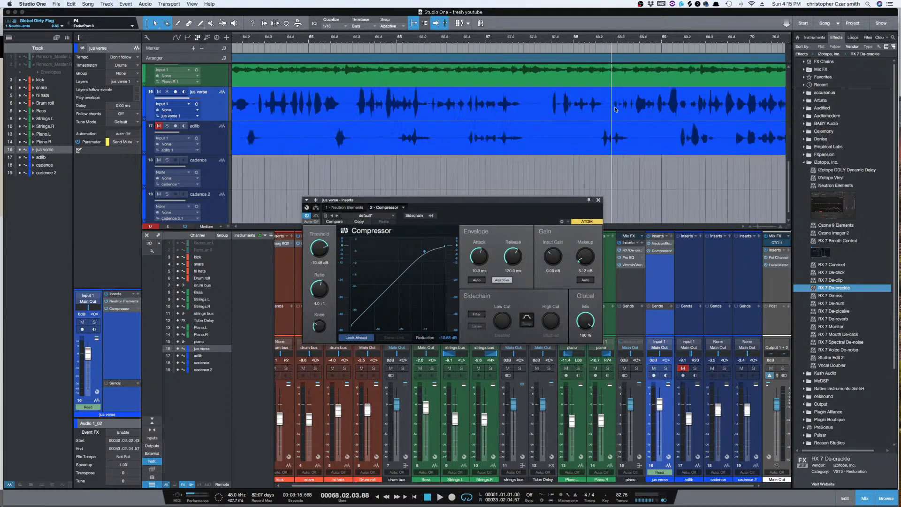
key("w")
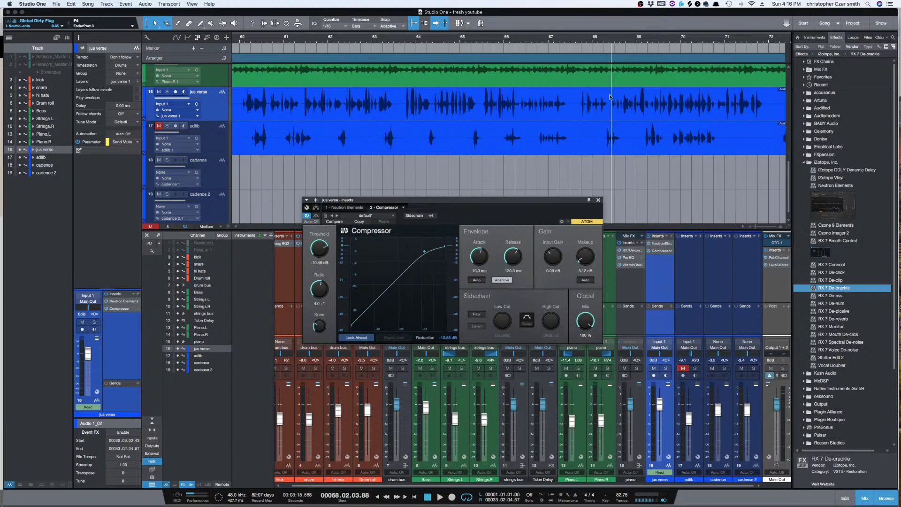
key("shift+e")
key("e")
key("e")
key("shift+e")
key("shift+e")
key("shift+e")
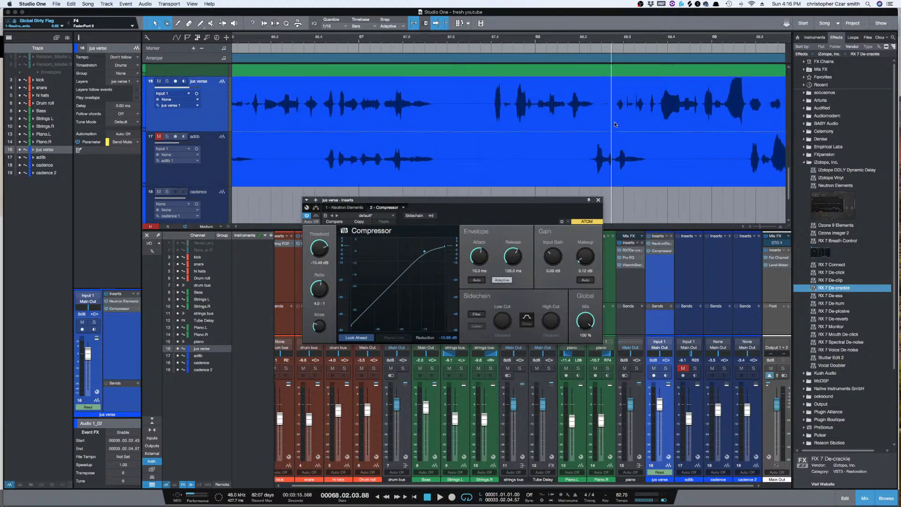
key("e")
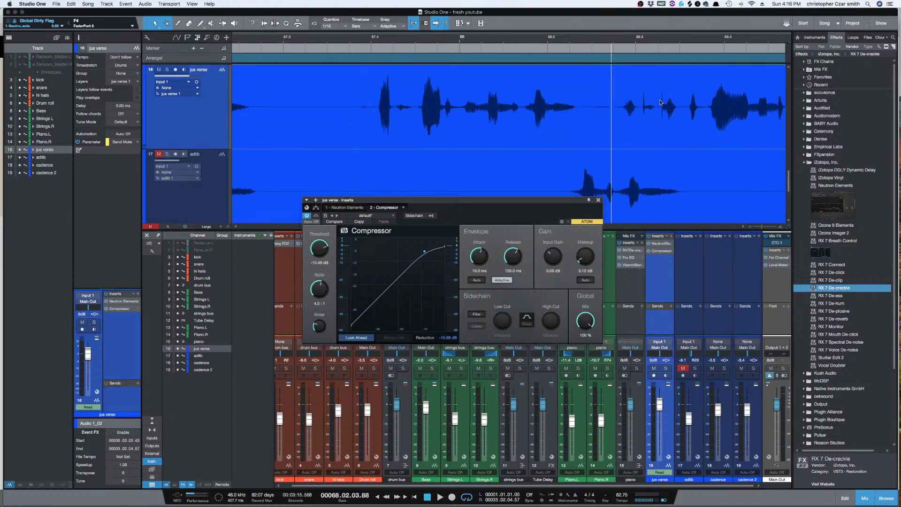
Step: Close the Compressor window, play the vocal phrase from just before bar 68, and stop playback
left_click(373, 105)
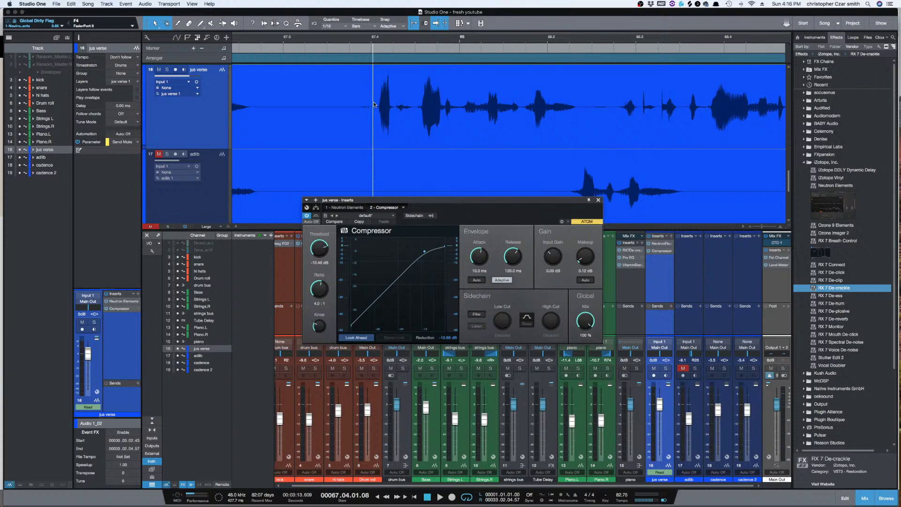
left_click(598, 200)
key("space")
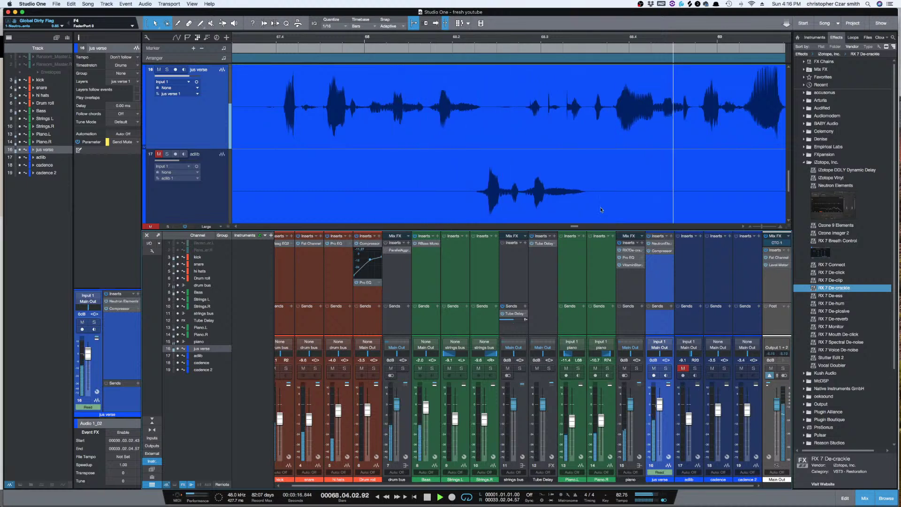
key("space")
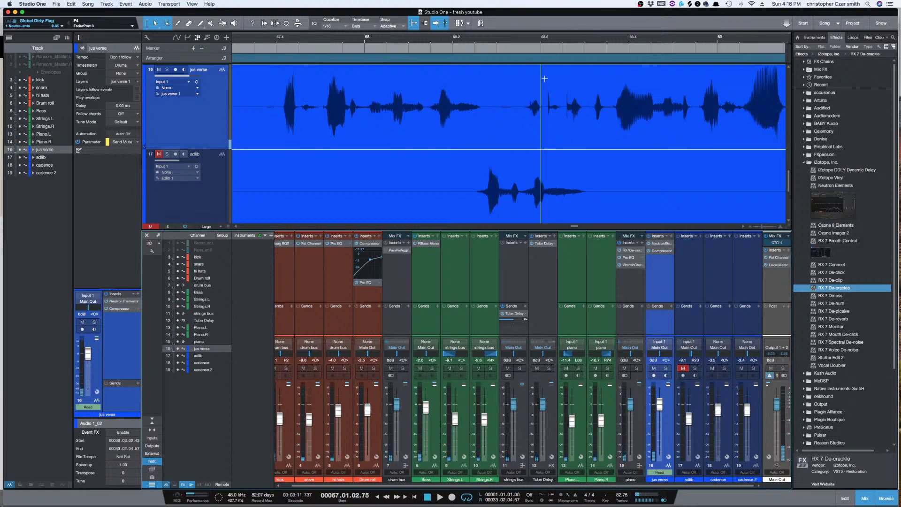
Step: Select the short quiet passage around bar 68.3 on the jus verse track and examine its waveform in detail
left_click_drag(519, 97, 613, 108)
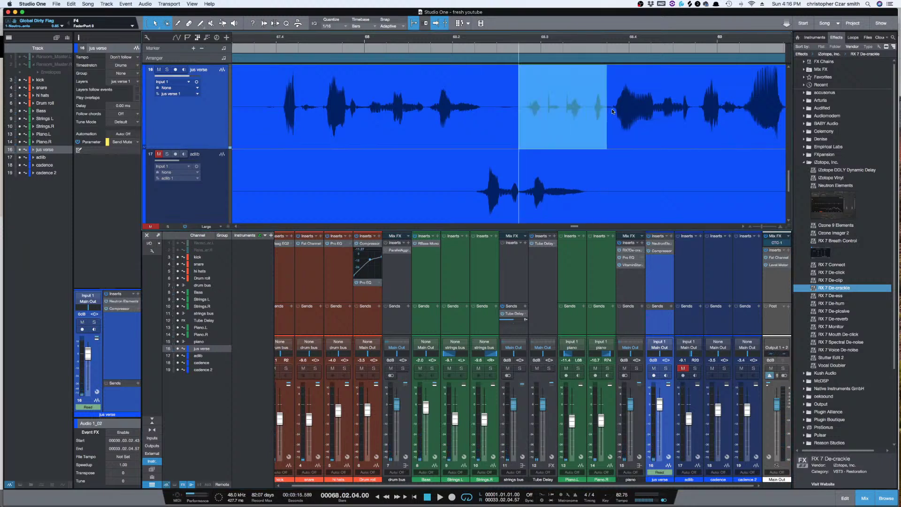
key("shift+e")
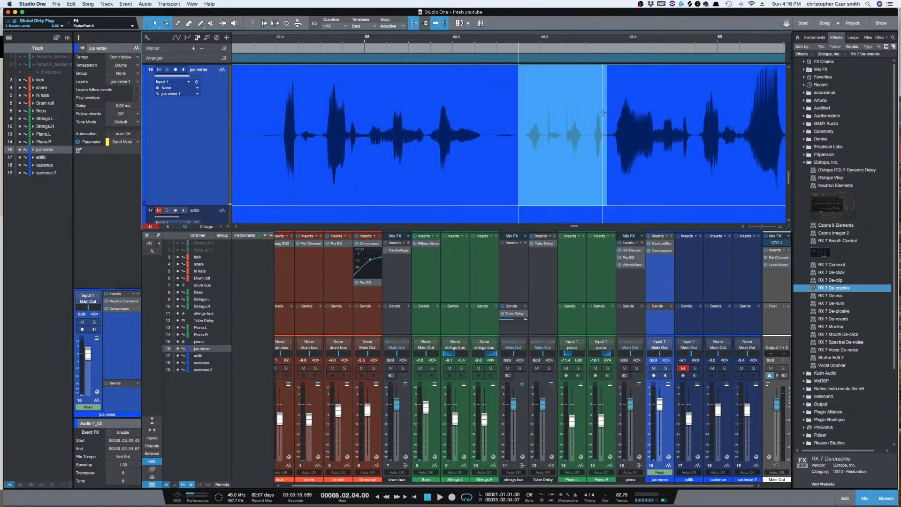
key("e")
key("e")
key("e")
key("e")
scroll(595, 140, "right", 5)
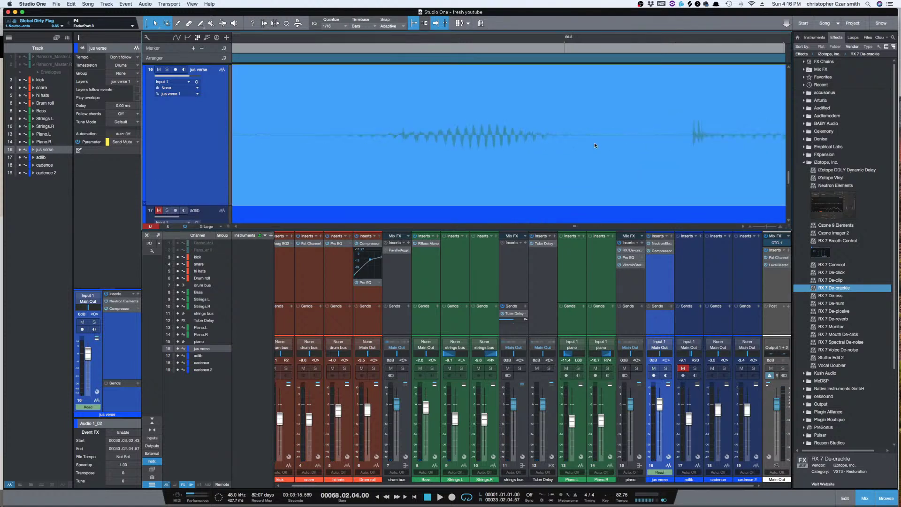
key("w")
key("w")
scroll(582, 157, "right", 3)
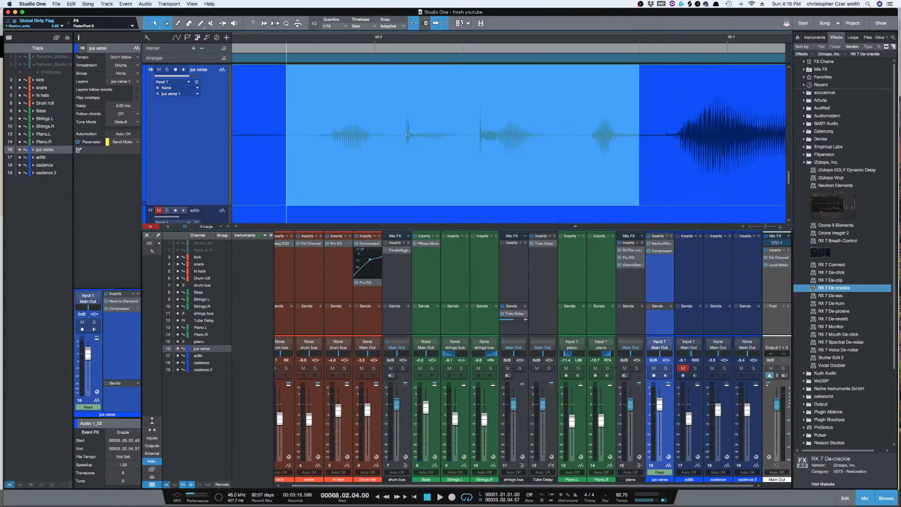
Step: Solo the jus verse track and play briefly from just before the first spike in the selected passage
left_click(403, 135)
left_click(477, 136)
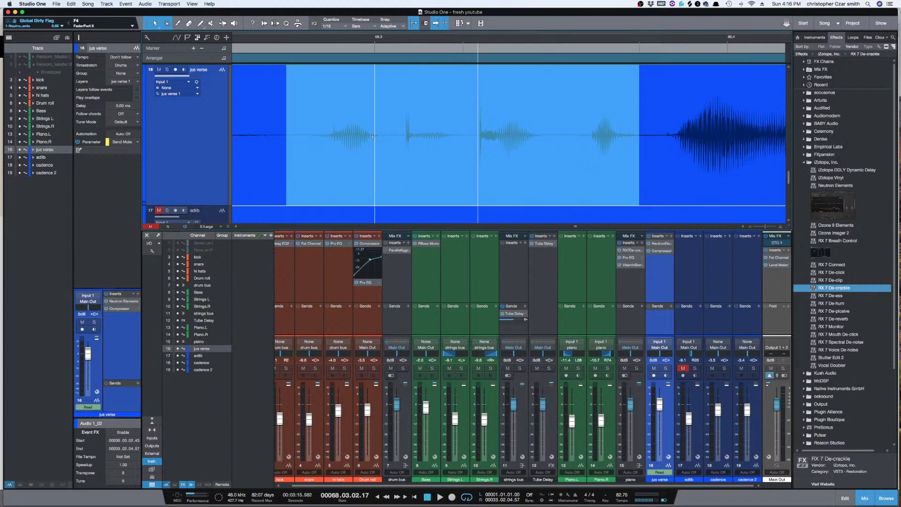
left_click(402, 137)
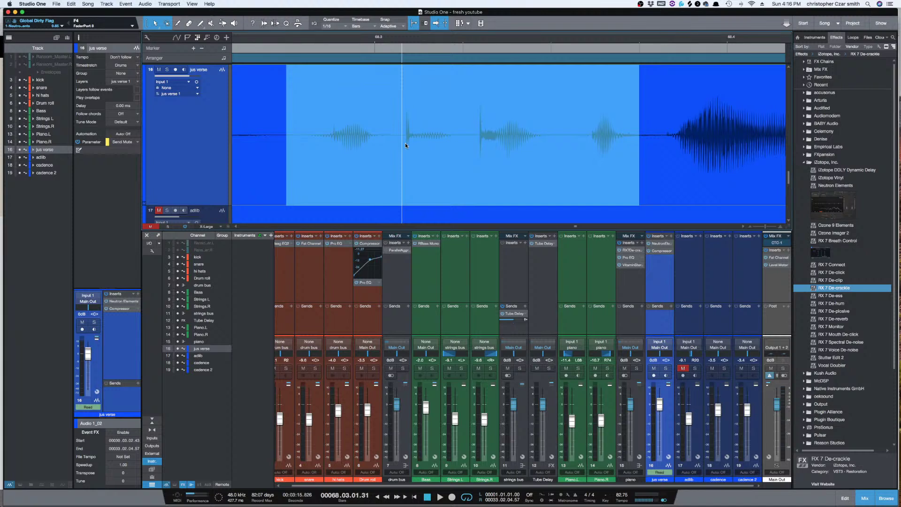
key("s")
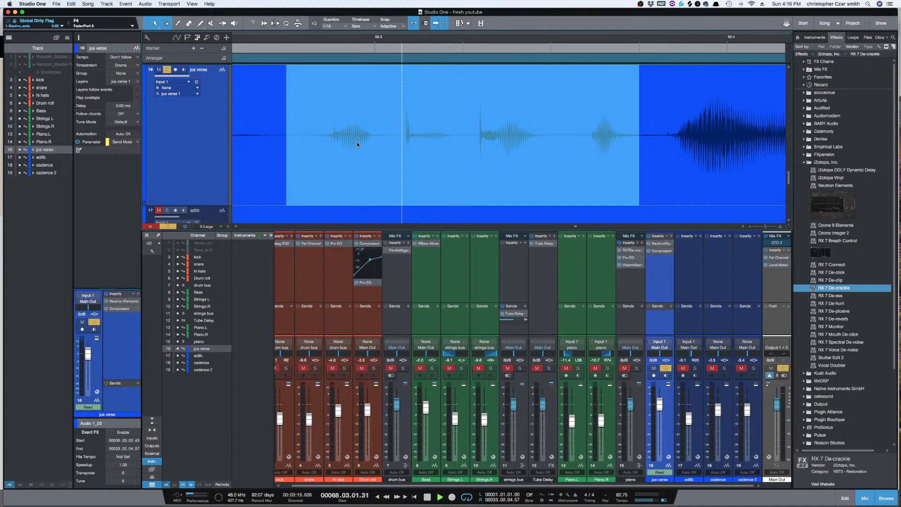
key("space")
key("space")
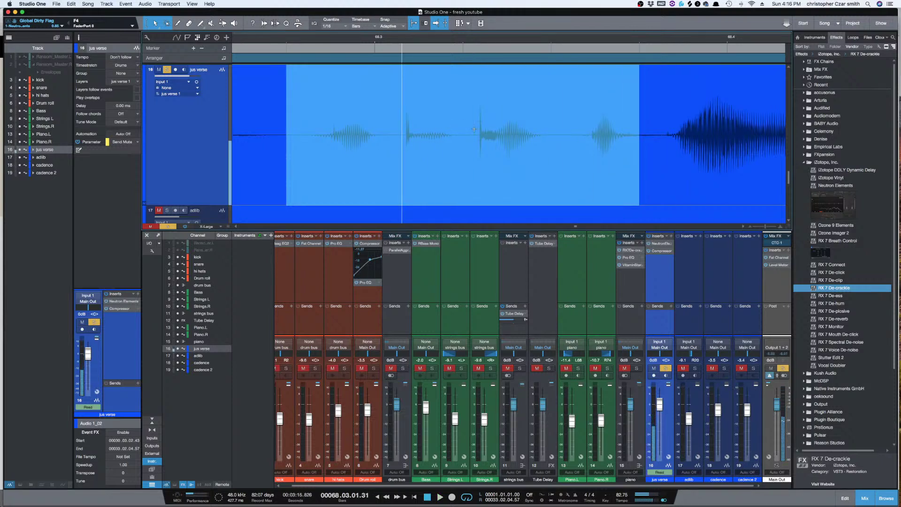
Step: Play the soloed vocal from several points between bars 68.2 and 68.4 to locate the click noises
left_click(474, 129)
key("space")
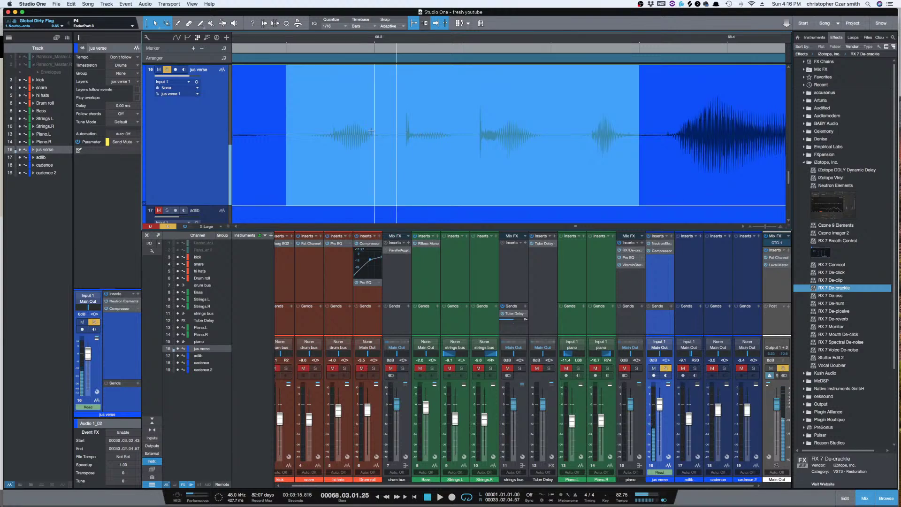
left_click(316, 131)
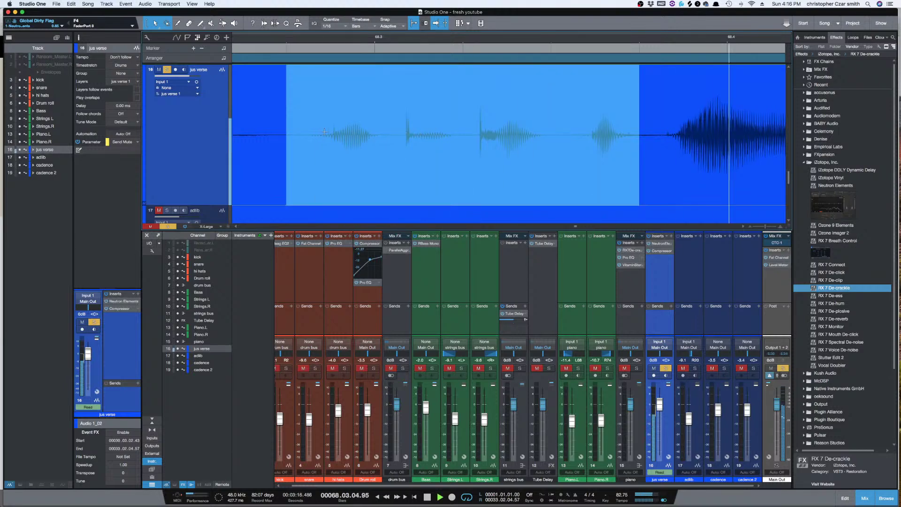
key("space")
scroll(470, 159, "left", 2)
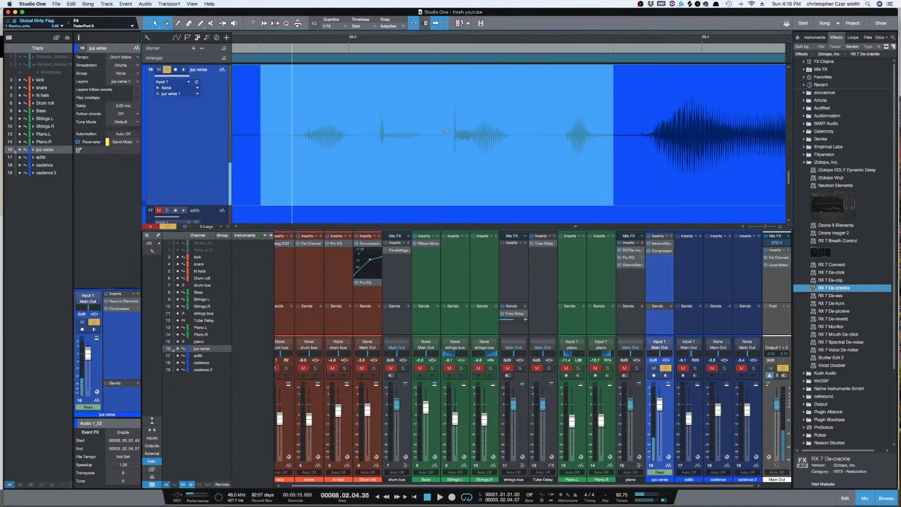
key("space")
key("space")
left_click(448, 131)
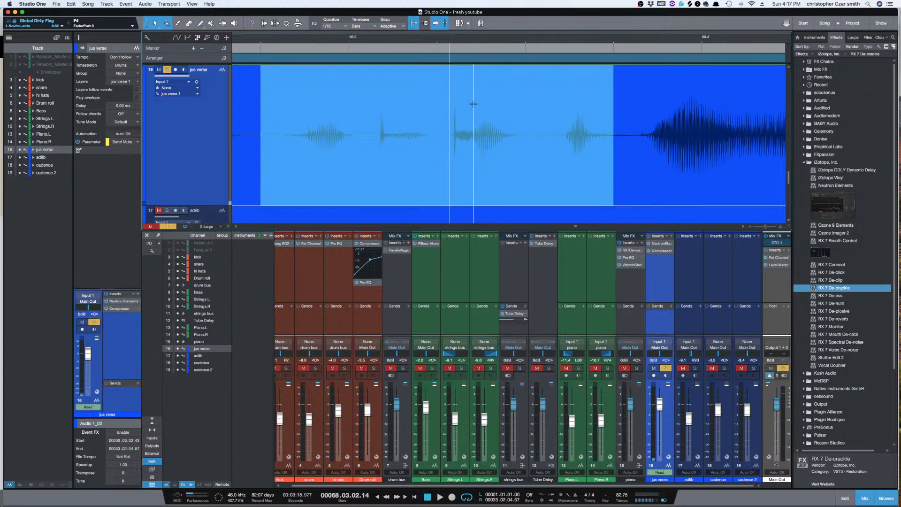
Step: Open the jus verse vocal in the audio editor and place the playback cursor just before the second spike, at about 68.03.02.19
scroll(473, 112, "down", 1)
double_click(458, 177)
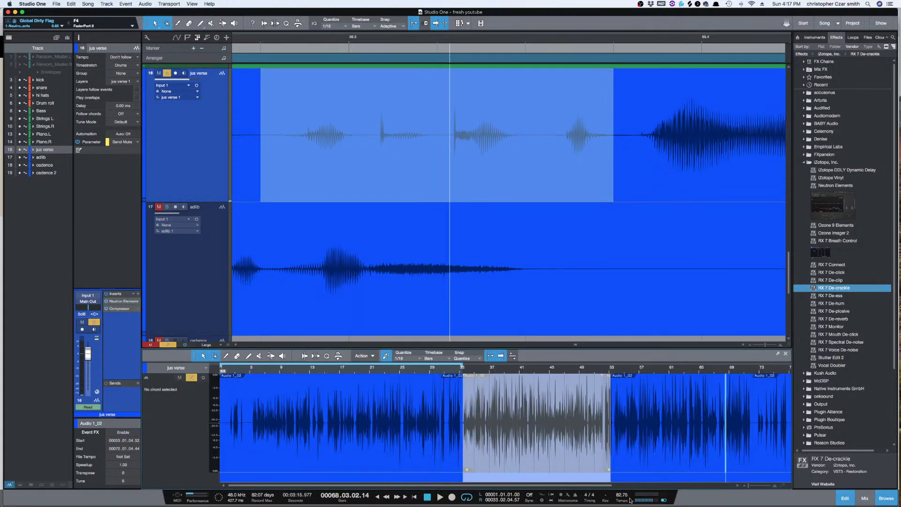
key("e")
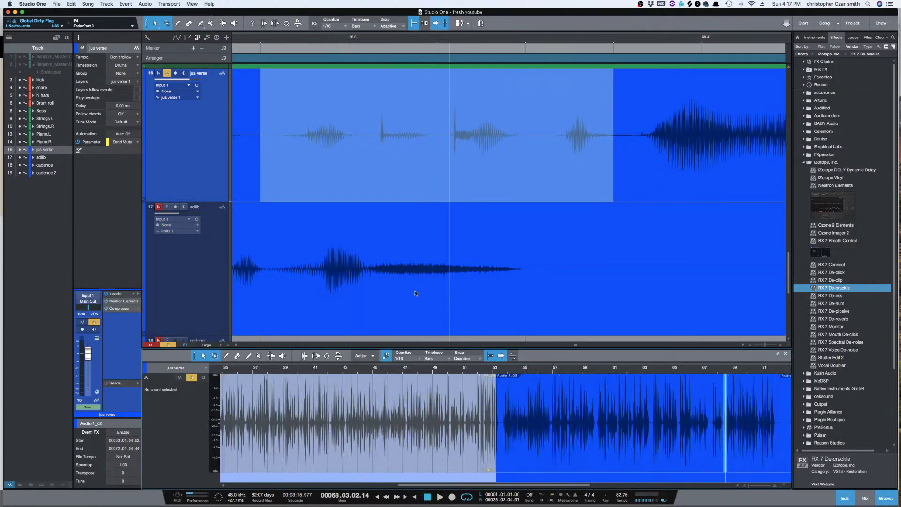
scroll(412, 282, "up", 3)
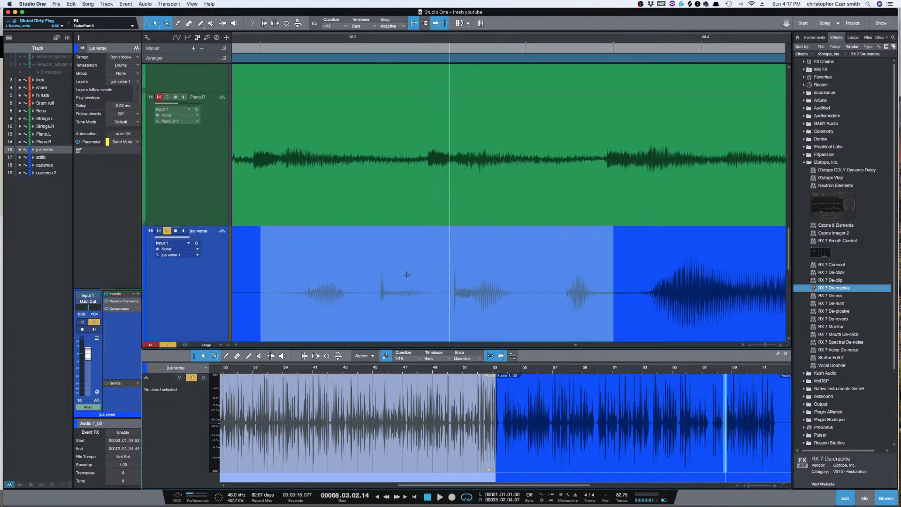
scroll(407, 274, "down", 3)
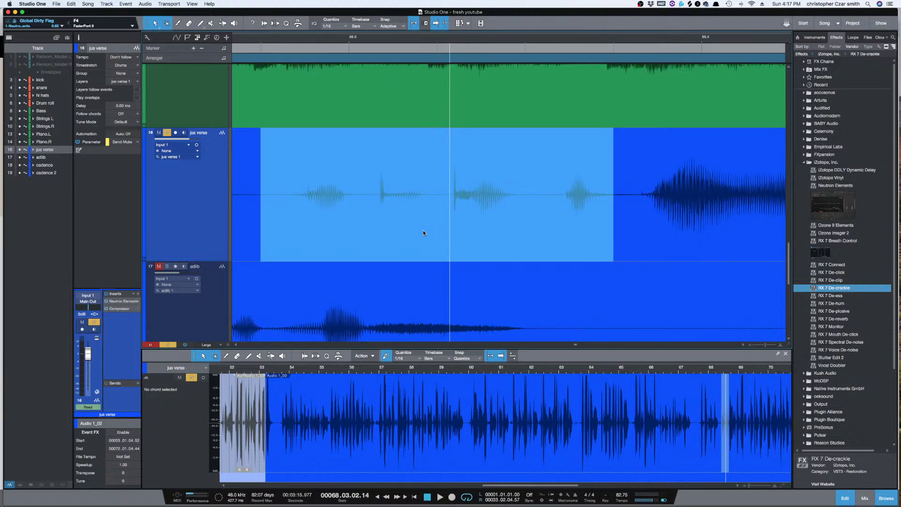
key("e")
key("e")
key("e")
left_click(484, 186)
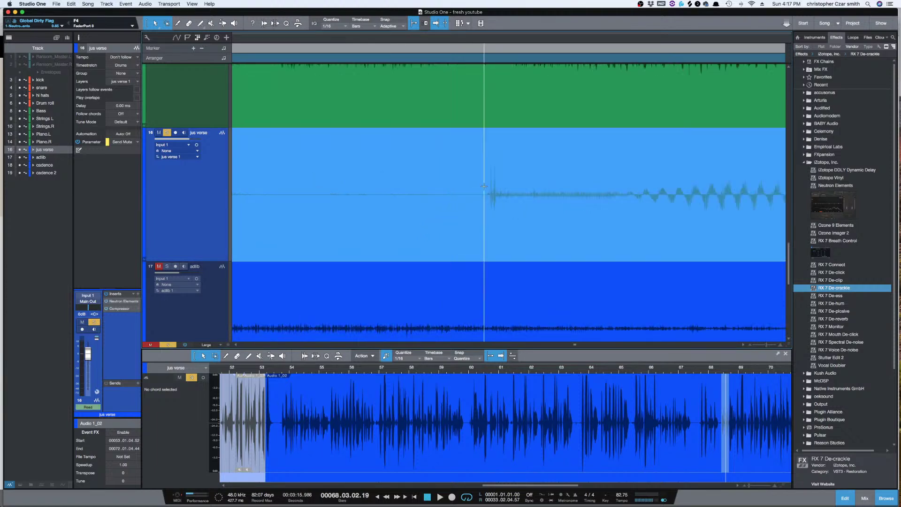
Step: Select the jus verse clip Audio 1_02 containing the spike and enable its Gain Envelope
left_click(480, 219)
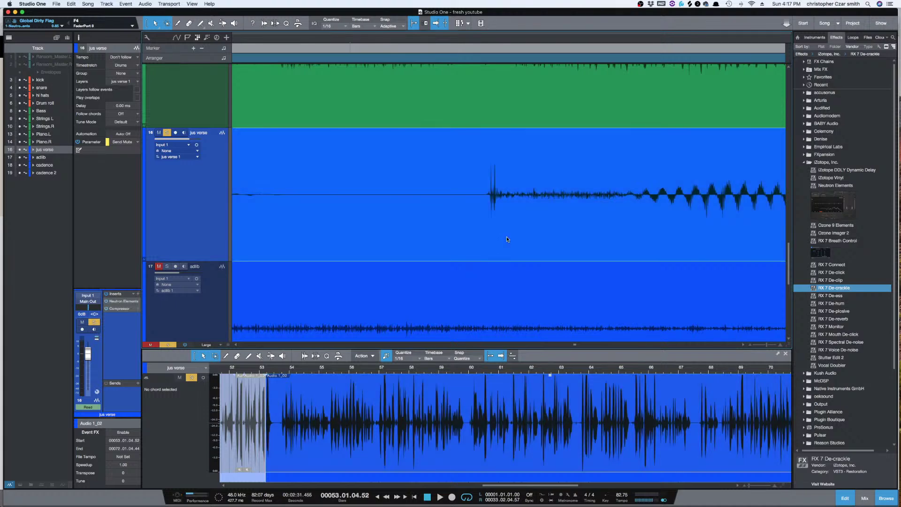
right_click(498, 226)
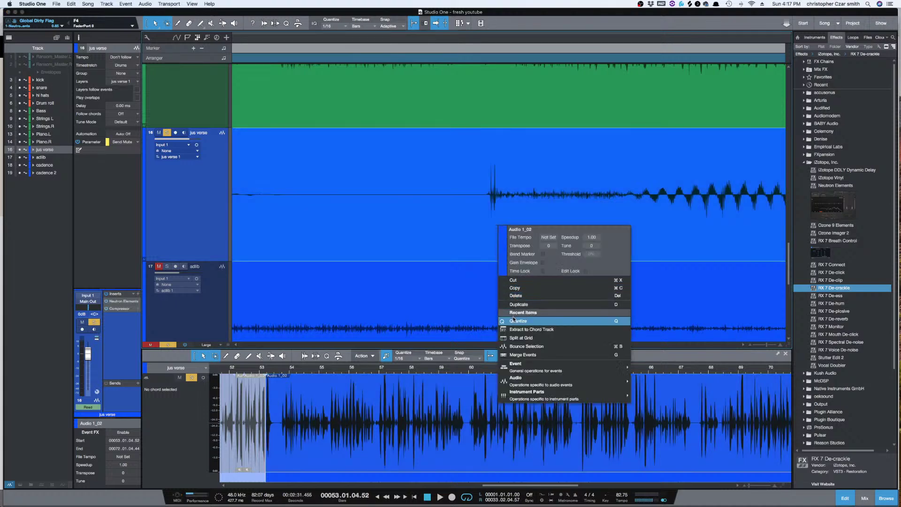
left_click(543, 263)
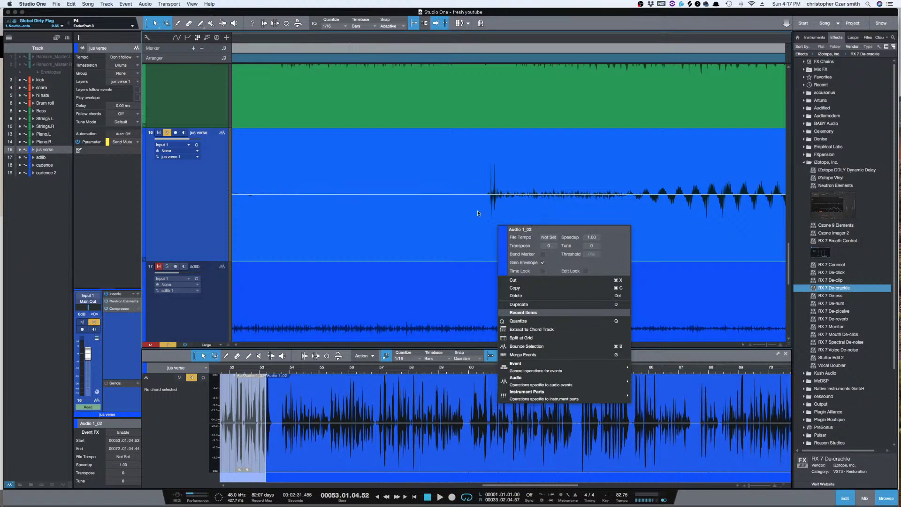
left_click(485, 176)
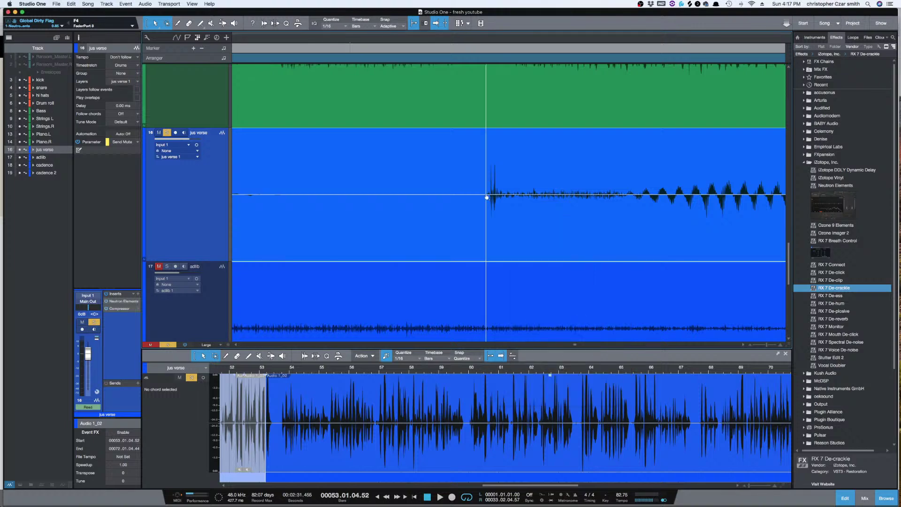
Step: Add gain envelope points just before and just after the second spike, at about 68.03.02.19 and 68.03.02.21
left_click(486, 196)
key("e")
key("e")
key("e")
key("e")
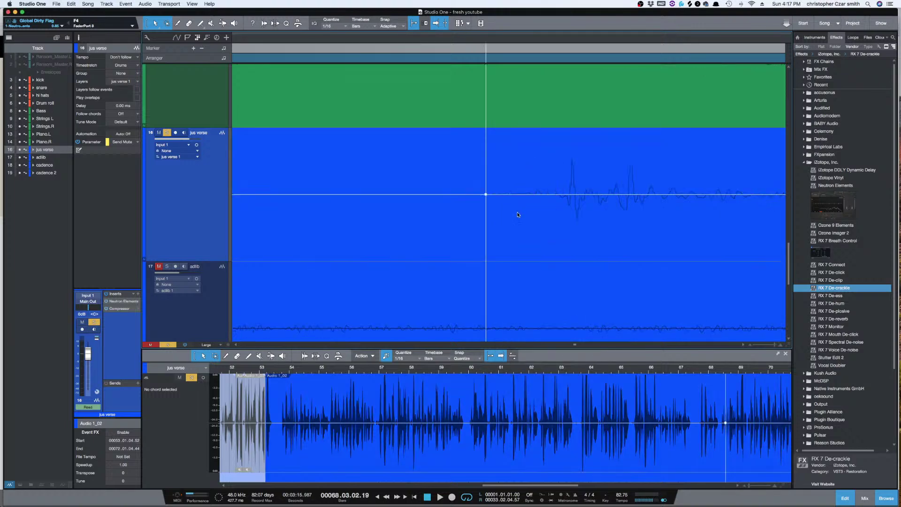
key("w")
scroll(525, 212, "right", 3)
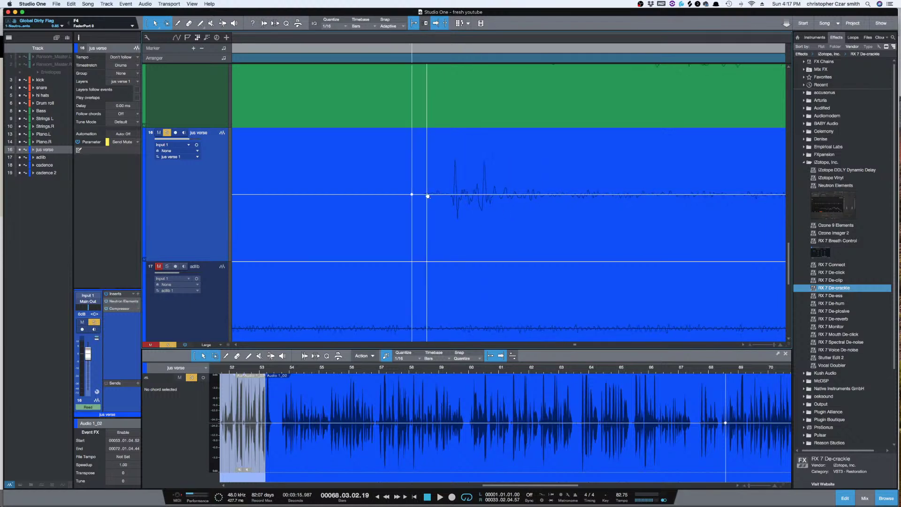
left_click(499, 196)
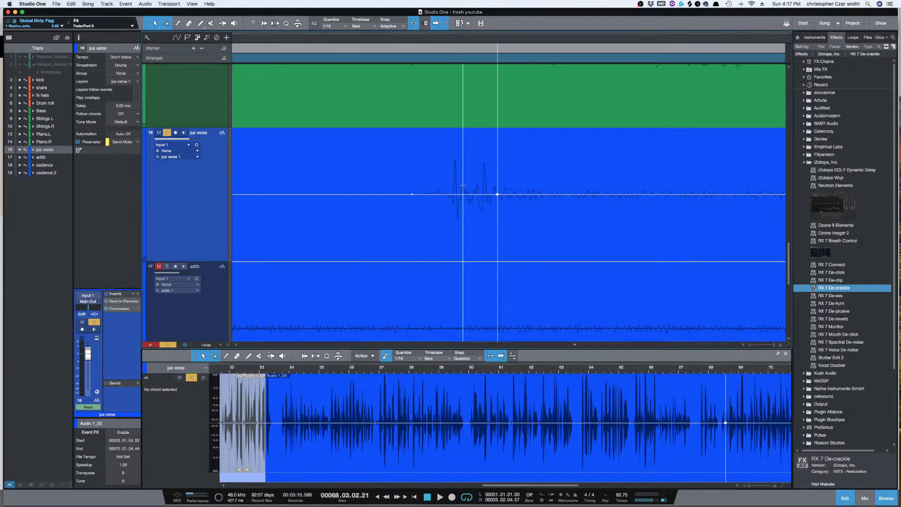
Step: Replace the envelope point before the spike with one closer to it, and lower the gain between the two points around the spike
left_click(412, 194)
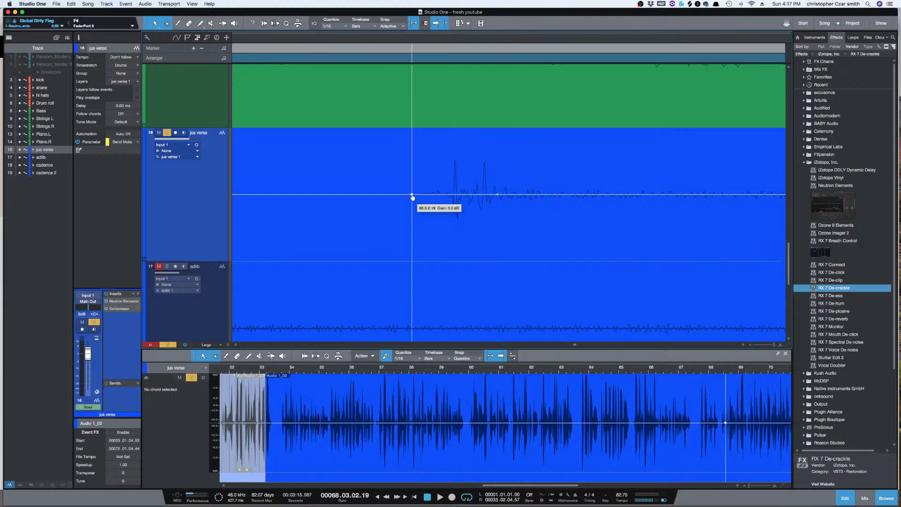
left_click(445, 195)
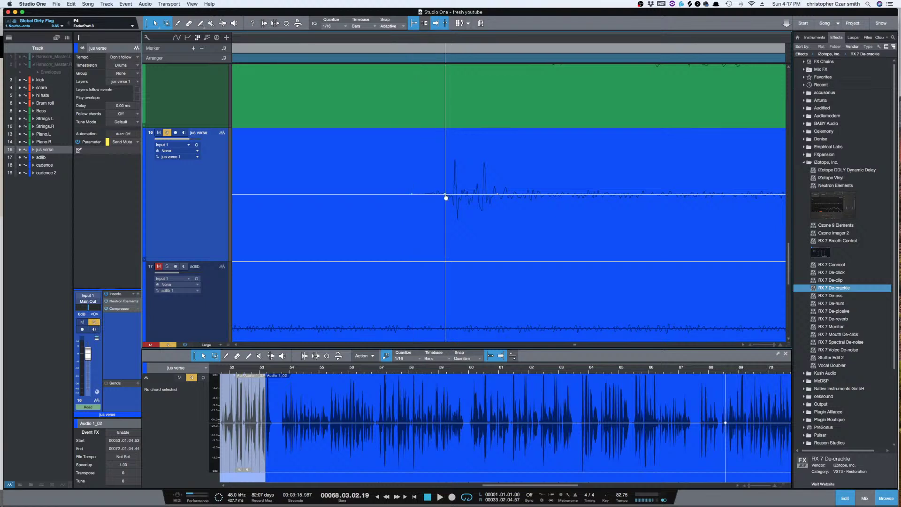
left_click(412, 195)
key("Delete")
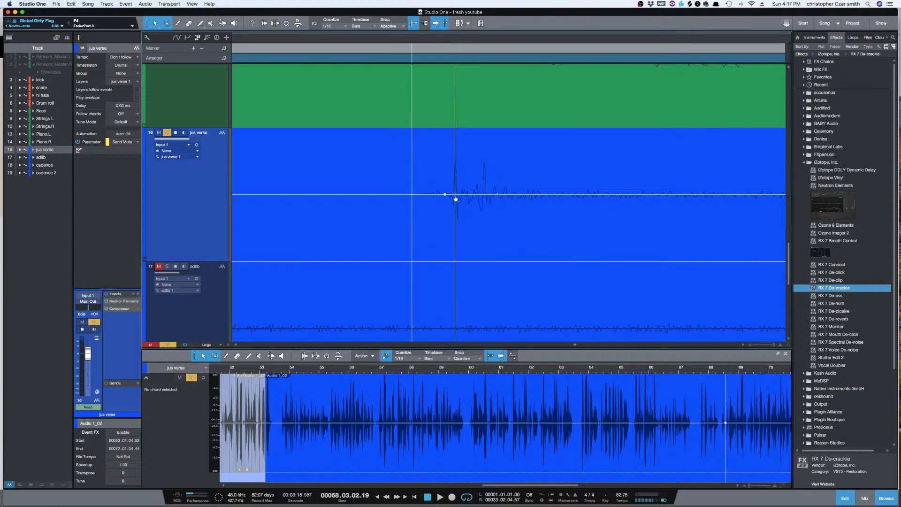
left_click_drag(468, 152, 468, 187)
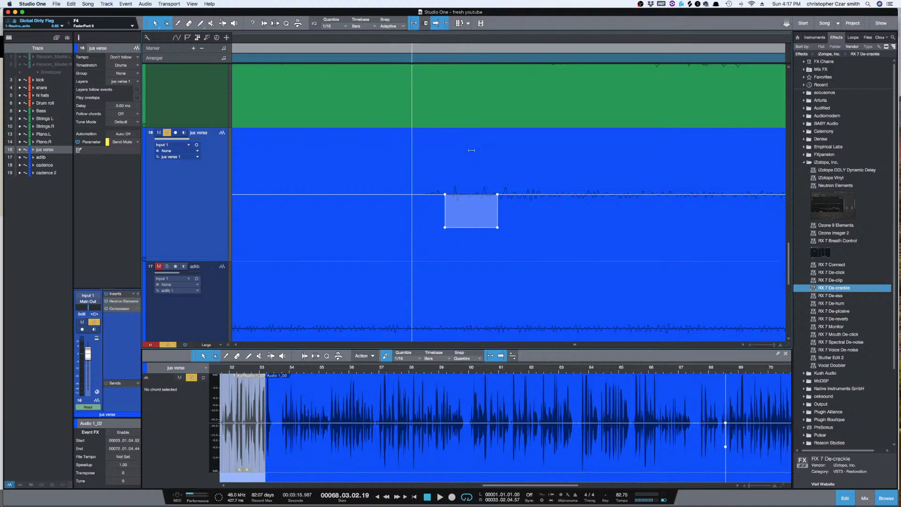
left_click_drag(472, 148, 472, 147)
Step: Play the soloed vocal from the edited spike at 68.03.02.19 to hear the gain reduction
key("w")
key("w")
key("w")
key("w")
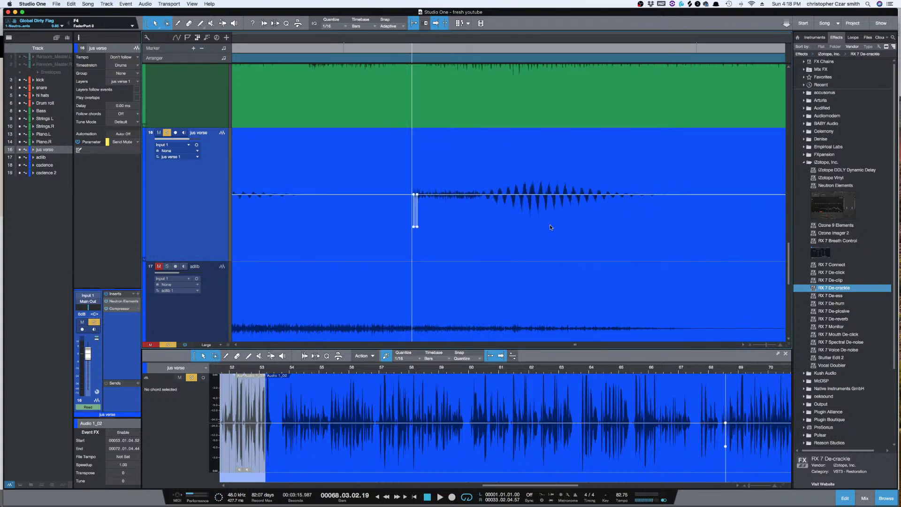
key("e")
key("e")
key("e")
key("e")
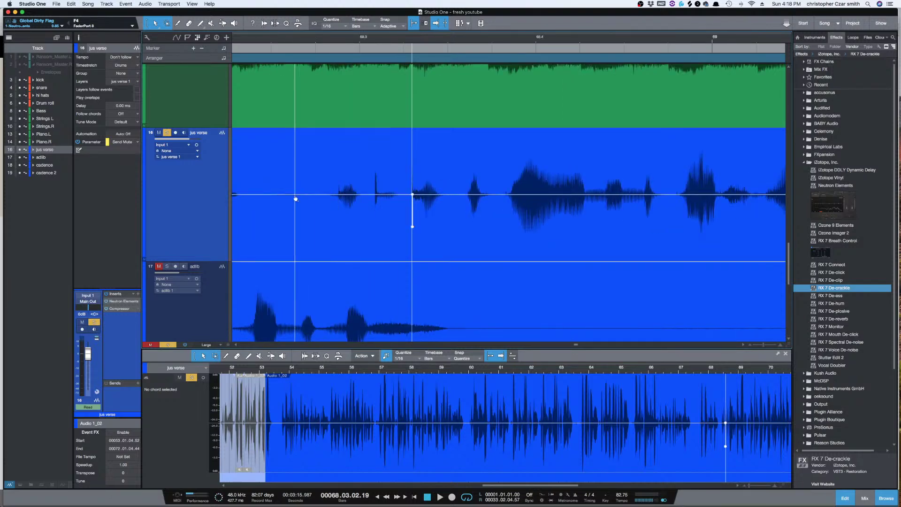
key("space")
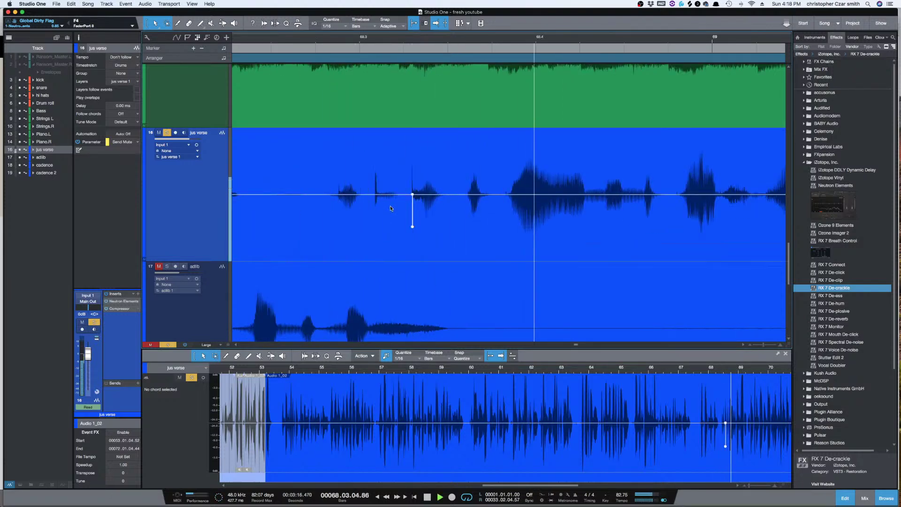
key("space")
Step: Play the soloed vocal from 68.01.01.08 through the reduced spike to check it in context
scroll(483, 239, "left", 5)
left_click(241, 48)
key("space")
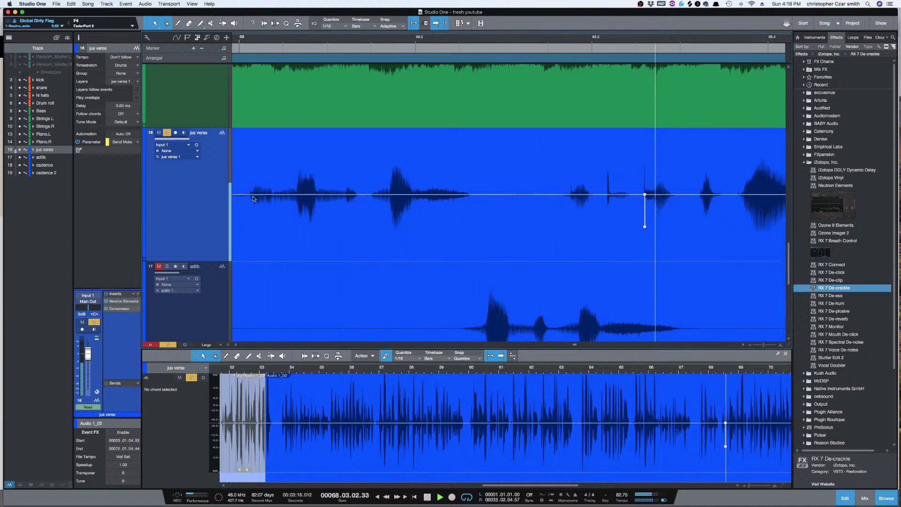
key("space")
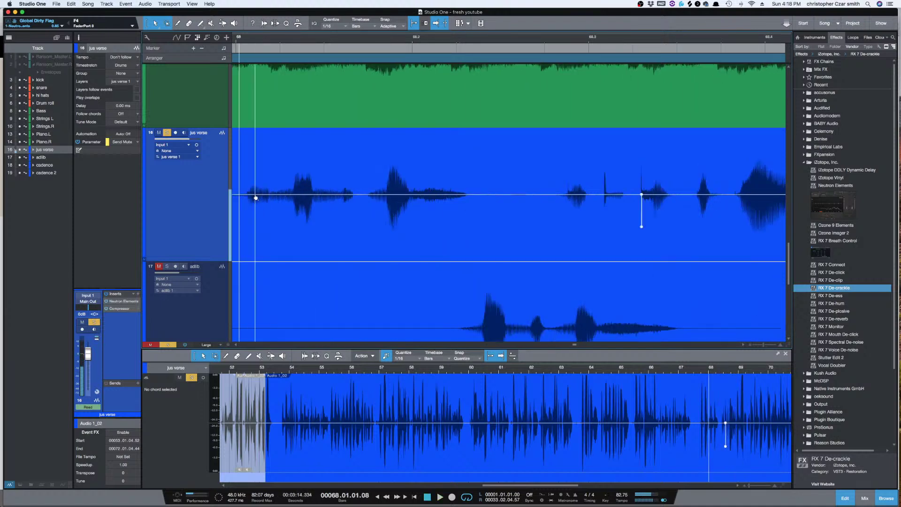
key("e")
key("e")
key("space")
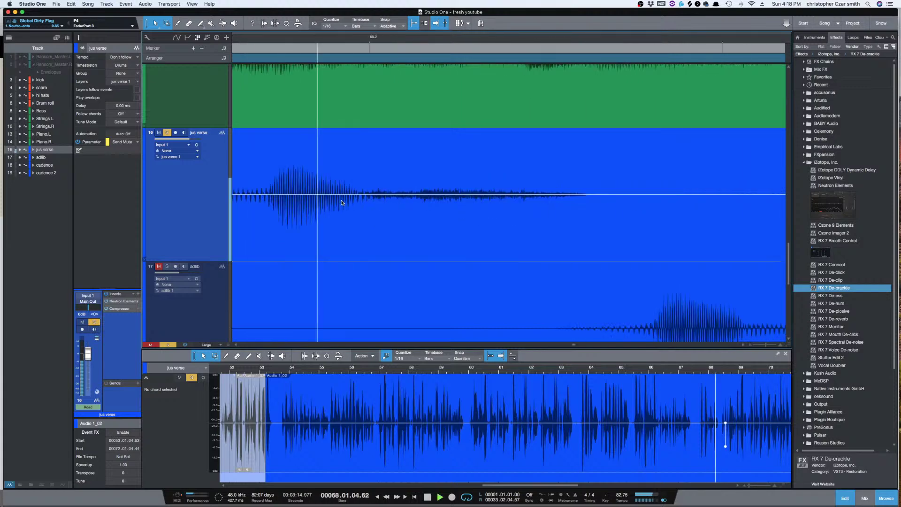
key("space")
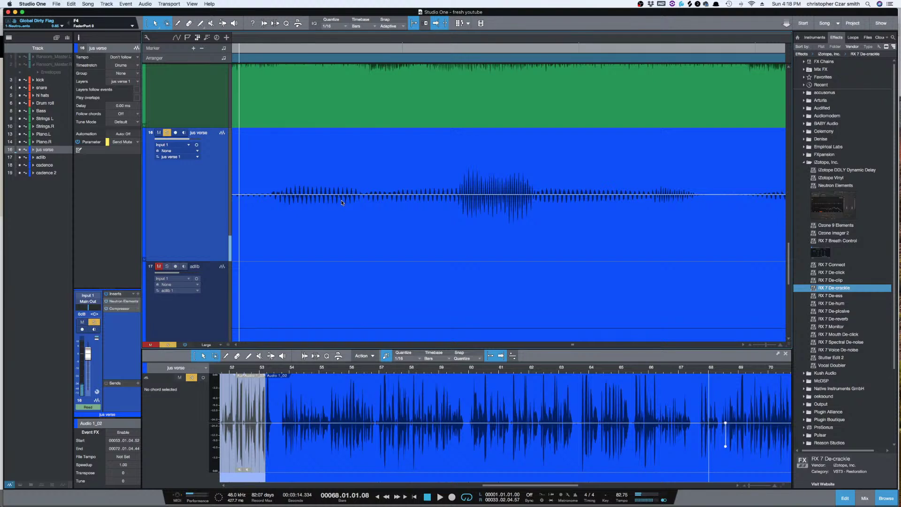
Step: Replay the passage from 68.01.01.08 with the gain dip applied, undone and restored to compare the click
key("w")
key("w")
key("e")
key("w")
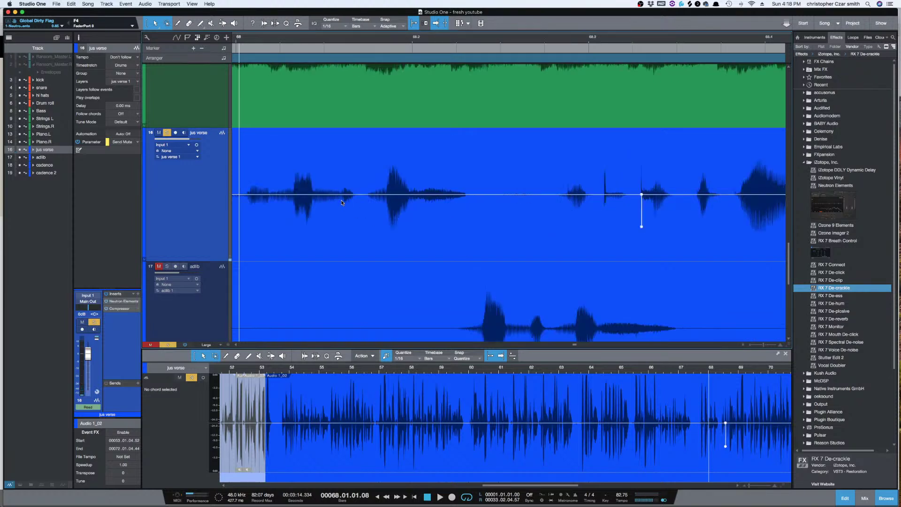
key("space")
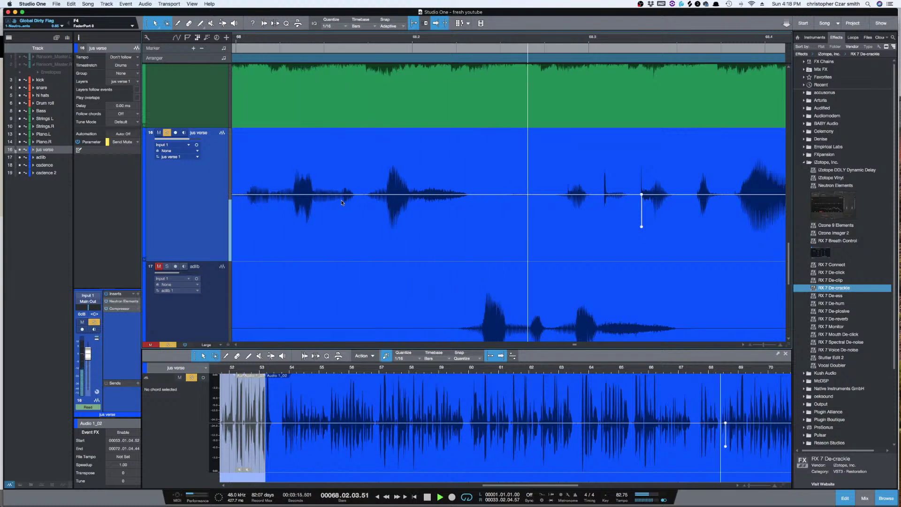
key("space")
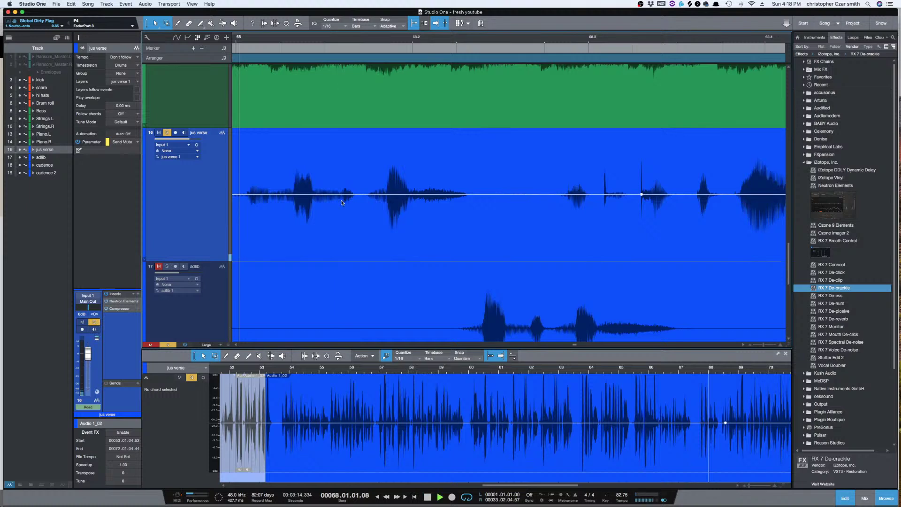
key("space")
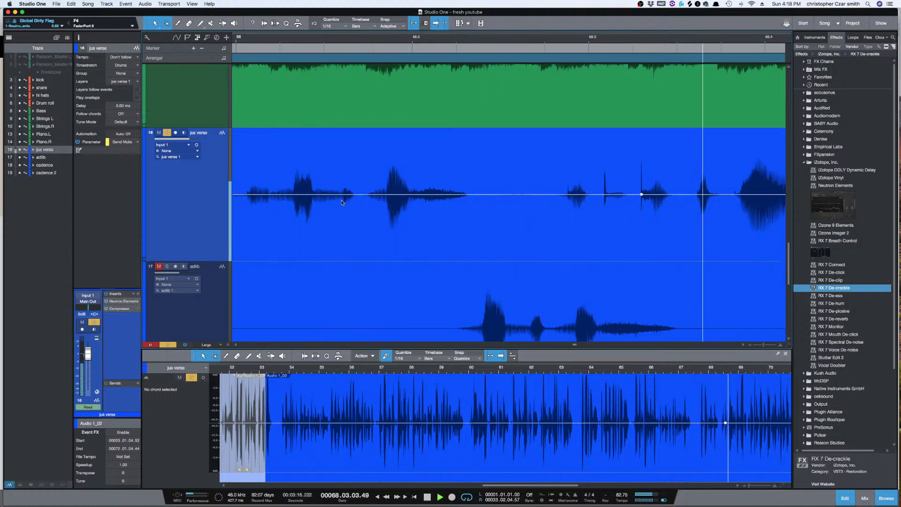
key("space")
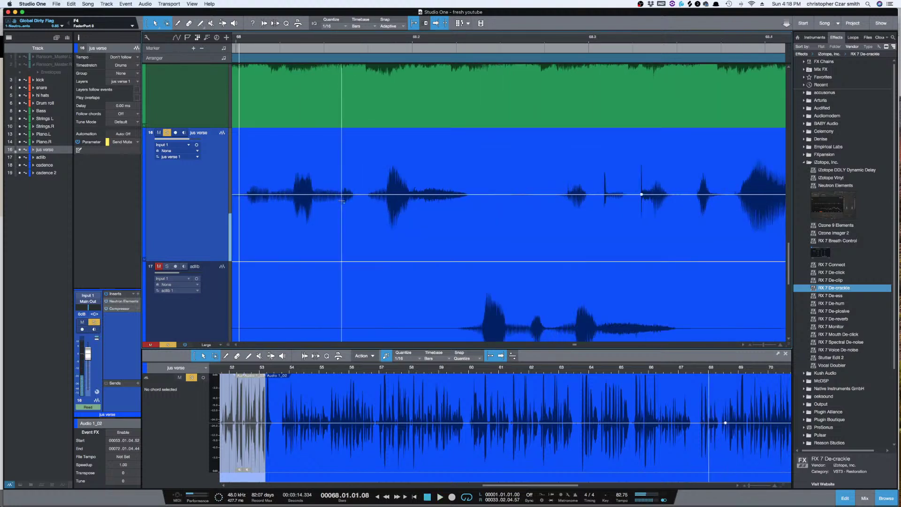
key("space")
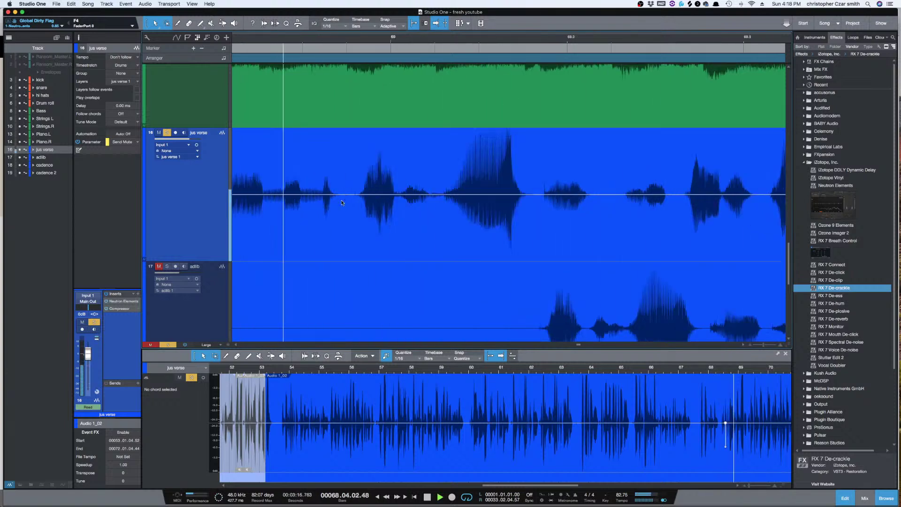
key("space")
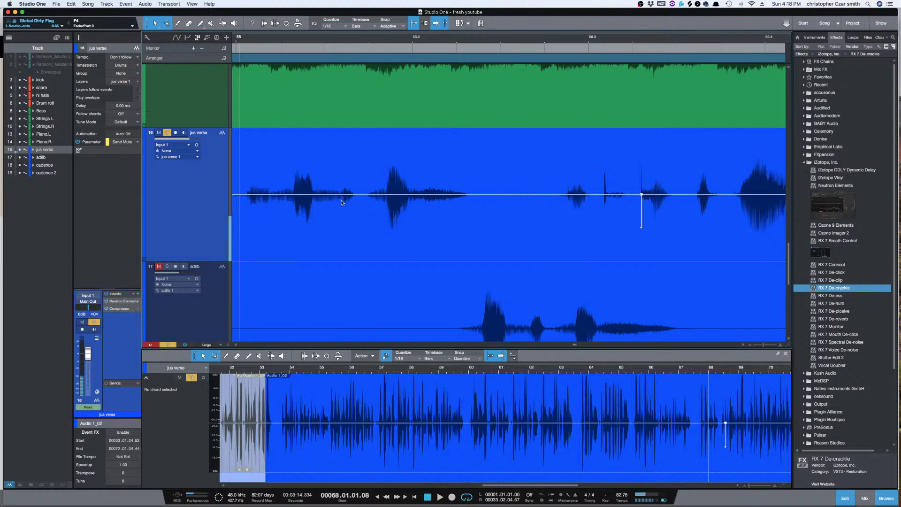
Step: Place the playback cursor just before the edited spike, at about 68.03.02.13
key("e")
key("e")
key("e")
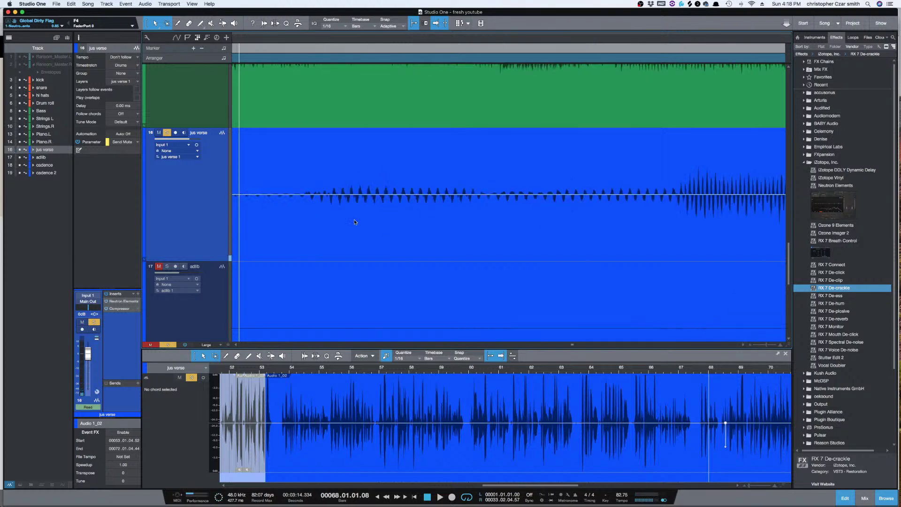
scroll(460, 218, "down", 3)
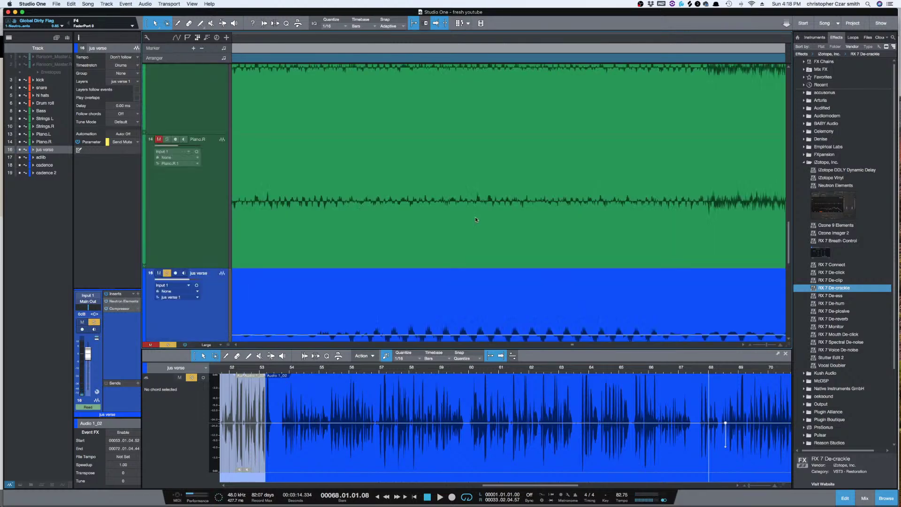
scroll(476, 219, "up", 3)
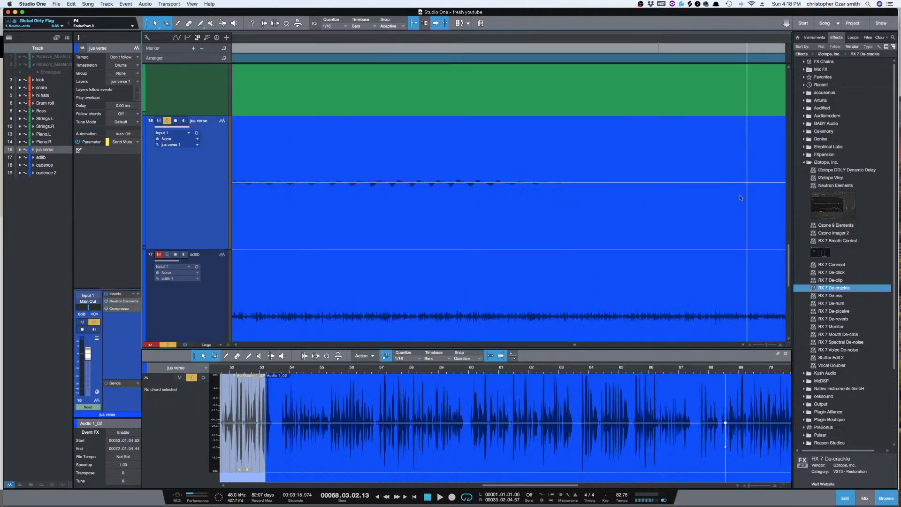
scroll(739, 216, "right", 5)
key("e")
key("e")
scroll(663, 213, "right", 8)
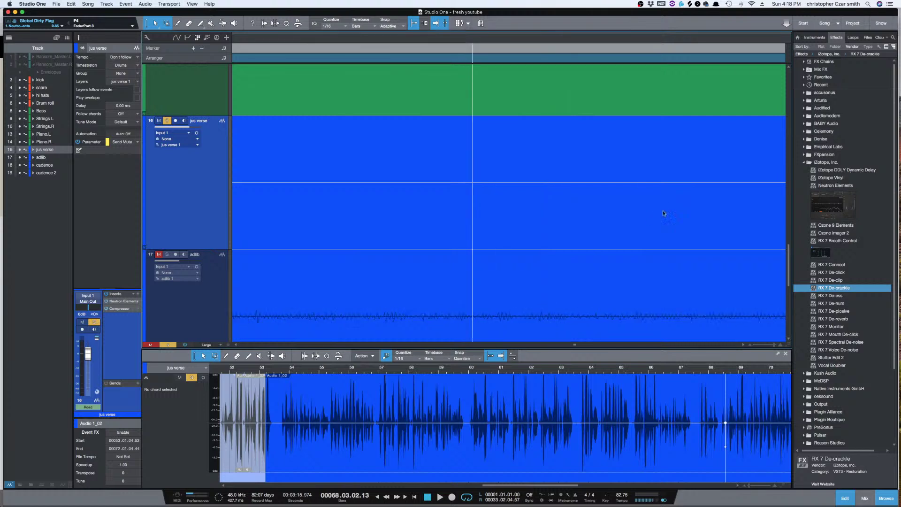
Step: Enlarge the tracks to X-Large height and lower the gain further between the two envelope points around the spike
key("e")
key("w")
key("w")
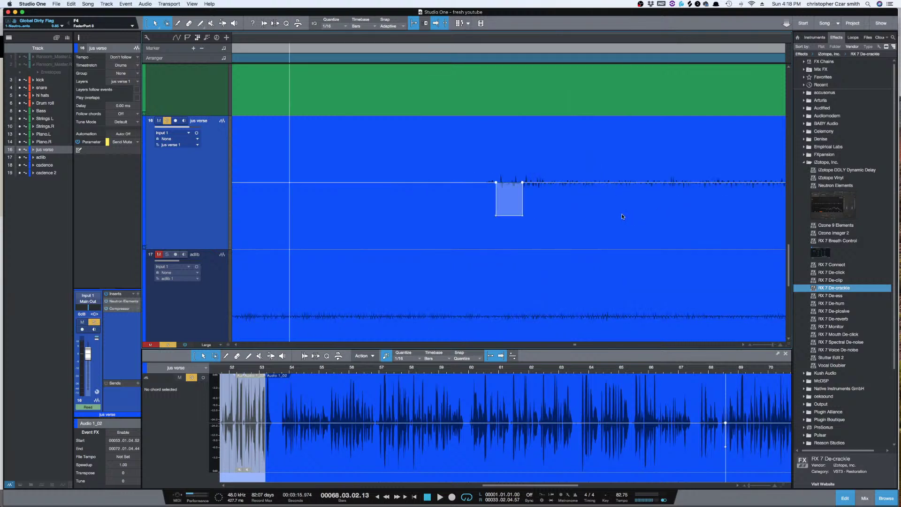
key("w")
key("w")
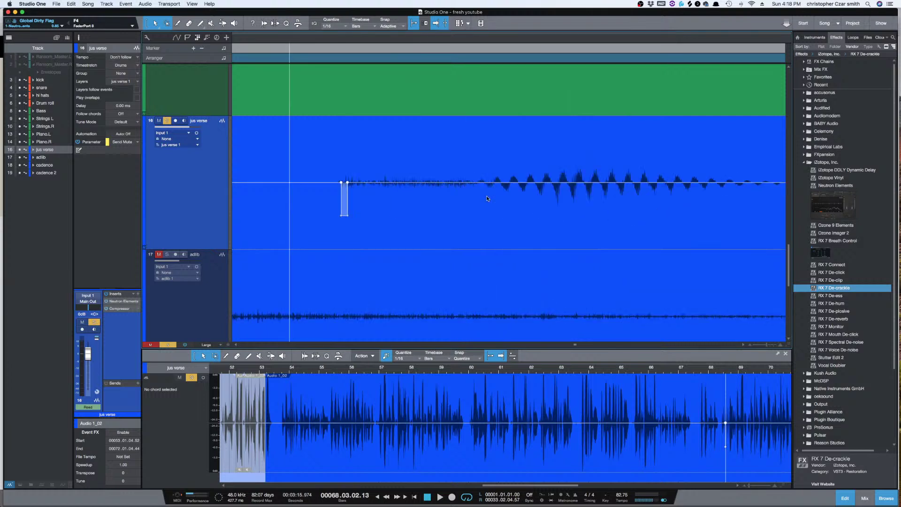
key("shift+e")
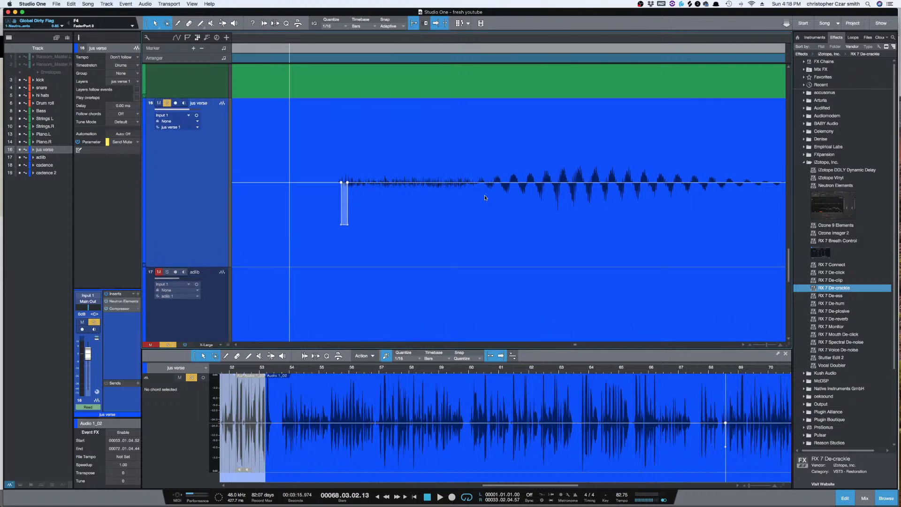
key("e")
key("e")
key("e")
scroll(531, 206, "right", 5)
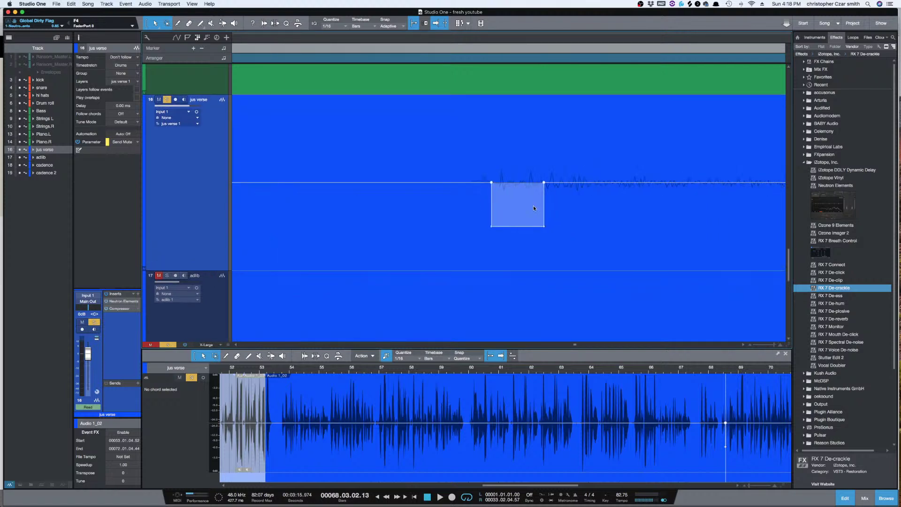
scroll(530, 202, "up", 2)
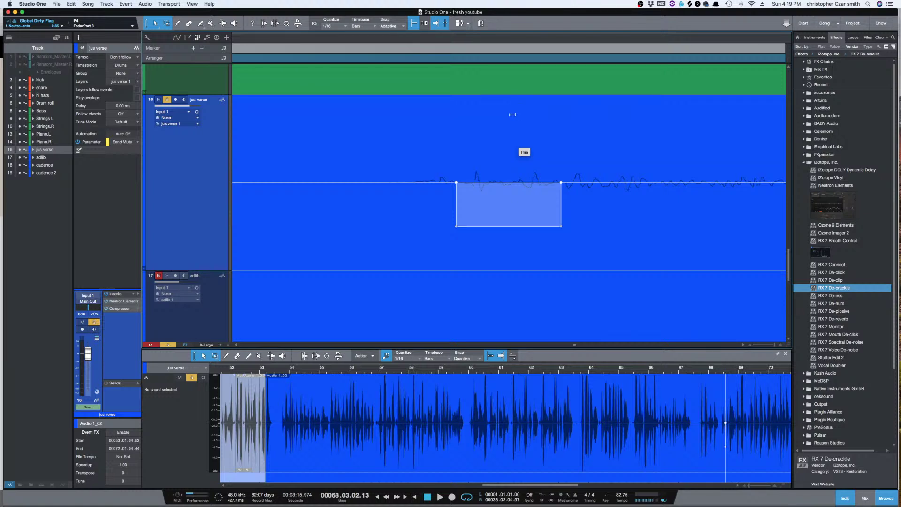
left_click_drag(513, 116, 508, 128)
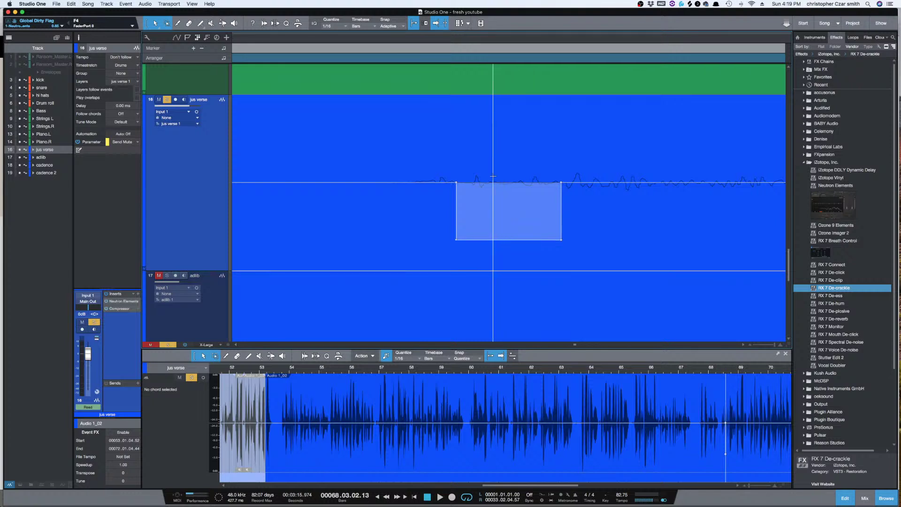
Step: Play the soloed vocal from about 68.02.04.27 to check the click with the deeper gain reduction
key("w")
key("w")
key("w")
key("w")
key("w")
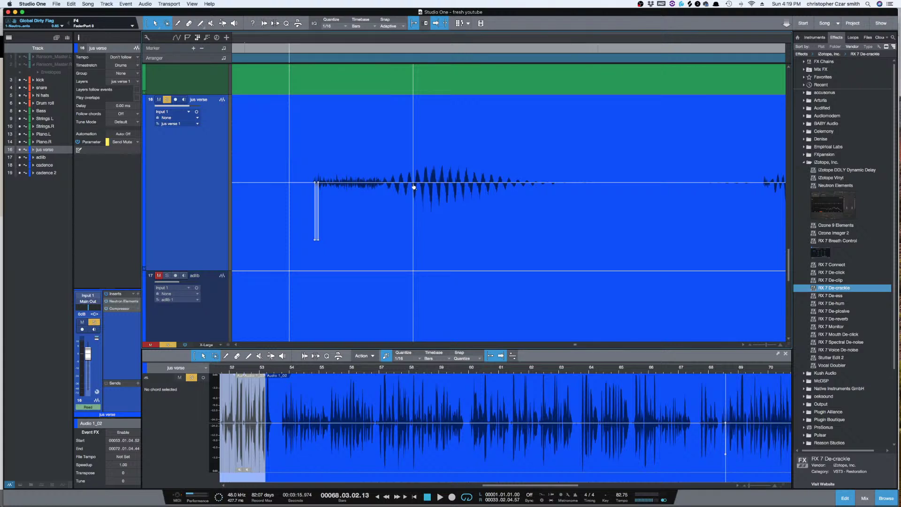
scroll(414, 232, "left", 5)
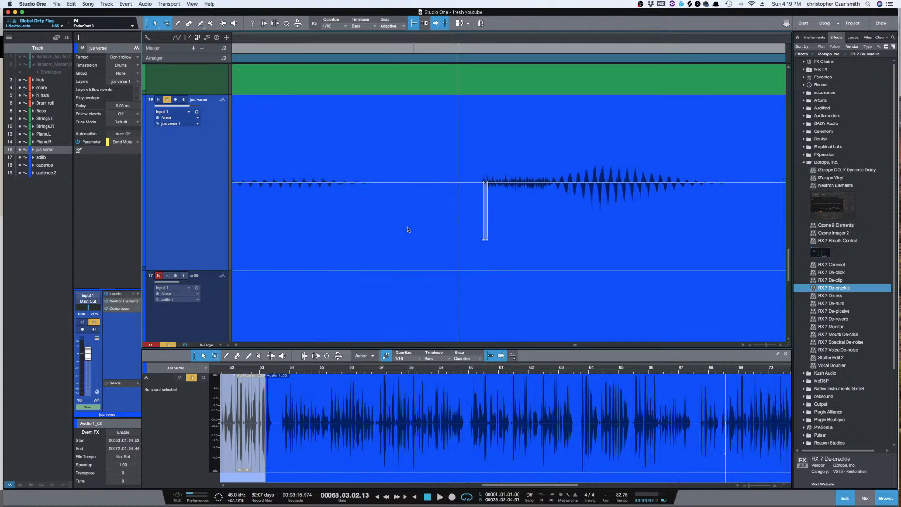
key("e")
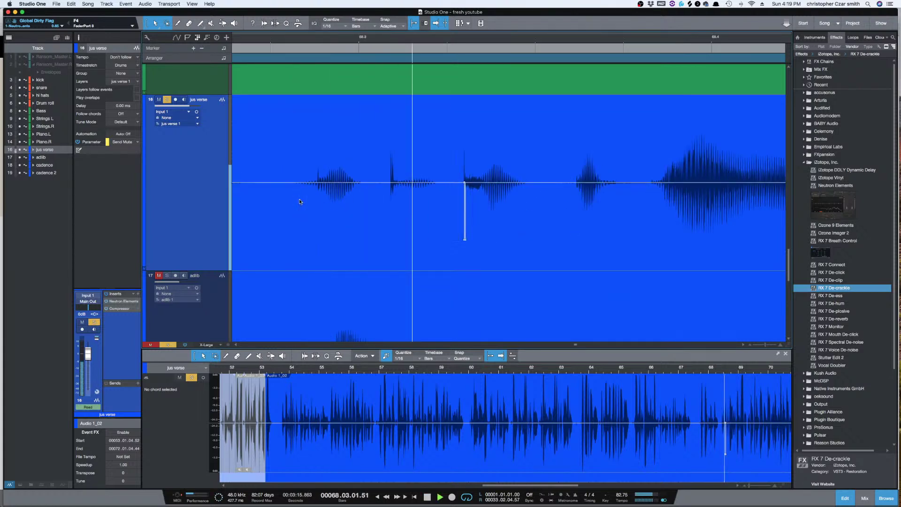
key("space")
scroll(424, 209, "left", 3)
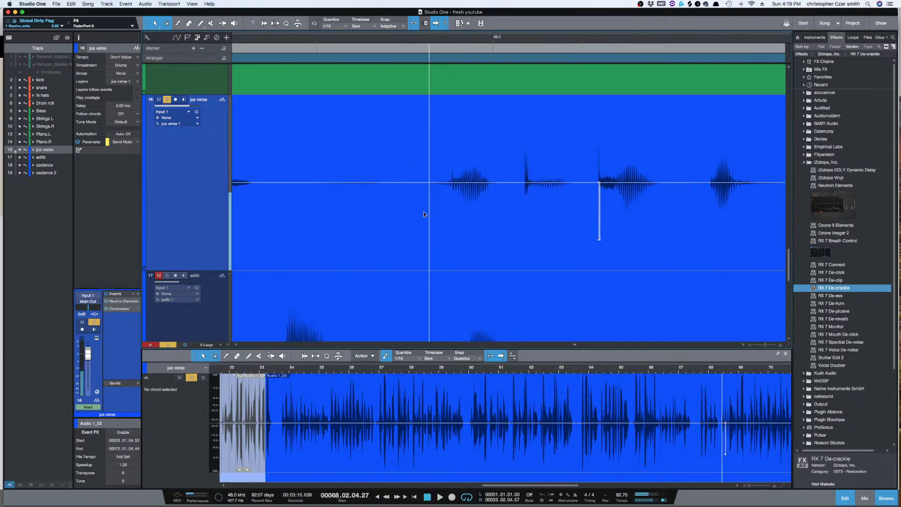
Step: Play the soloed vocal from about 68.01.03.88 to listen to the click again
key("w")
left_click(329, 193)
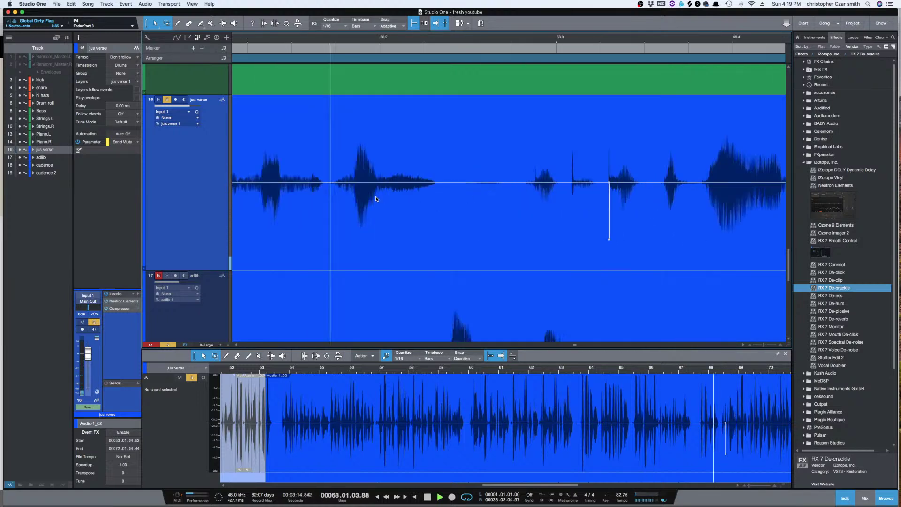
key("space")
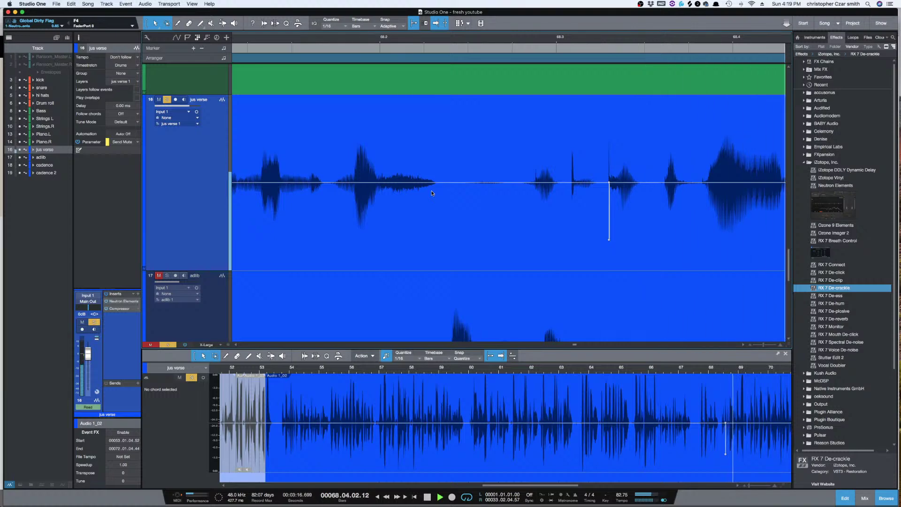
key("space")
key("e")
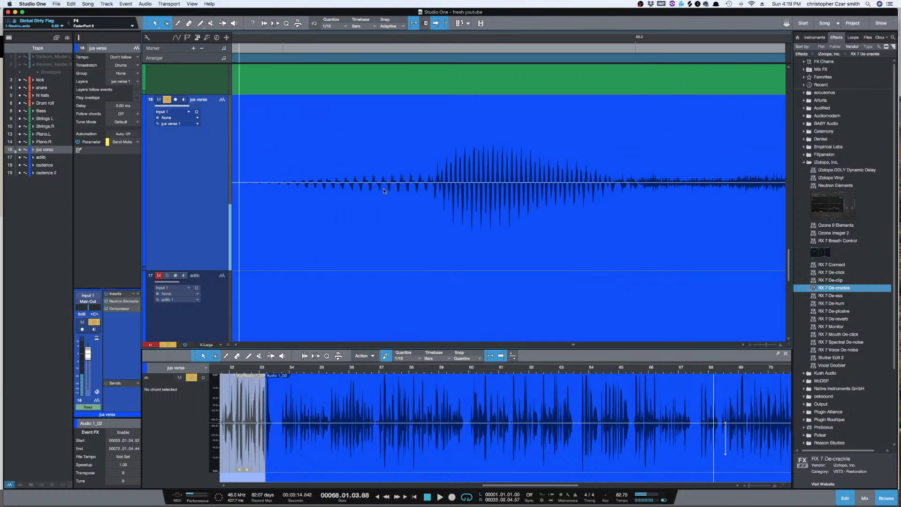
Step: Inspect the vocal waveform after 68.01.03.88 and place the playback cursor at the gain dip, at about 68.03.02.16
key("w")
key("w")
key("e")
key("e")
key("shift+e")
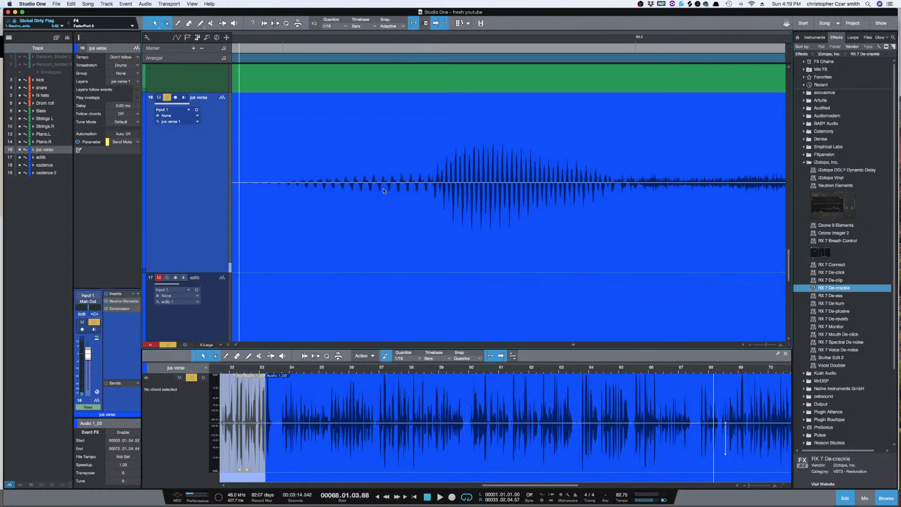
key("e")
key("e")
key("w")
key("w")
key("w")
key("w")
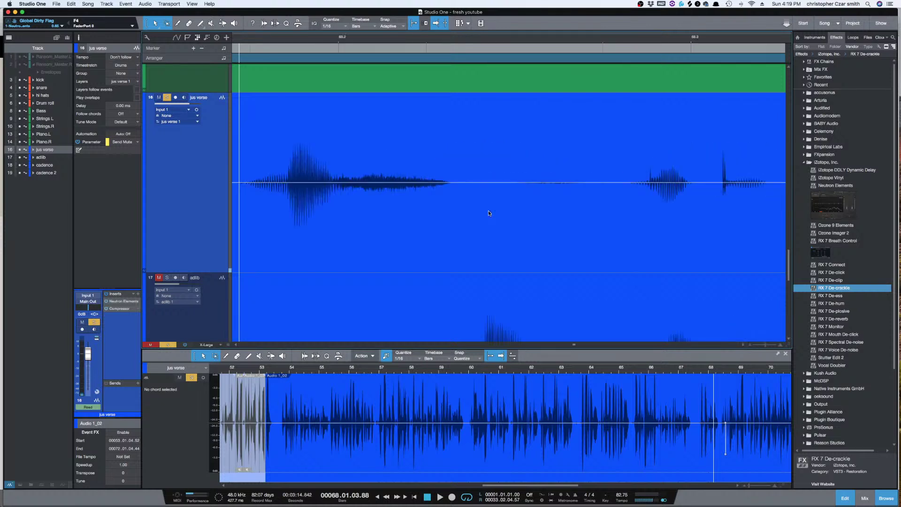
key("w")
left_click(516, 189)
key("e")
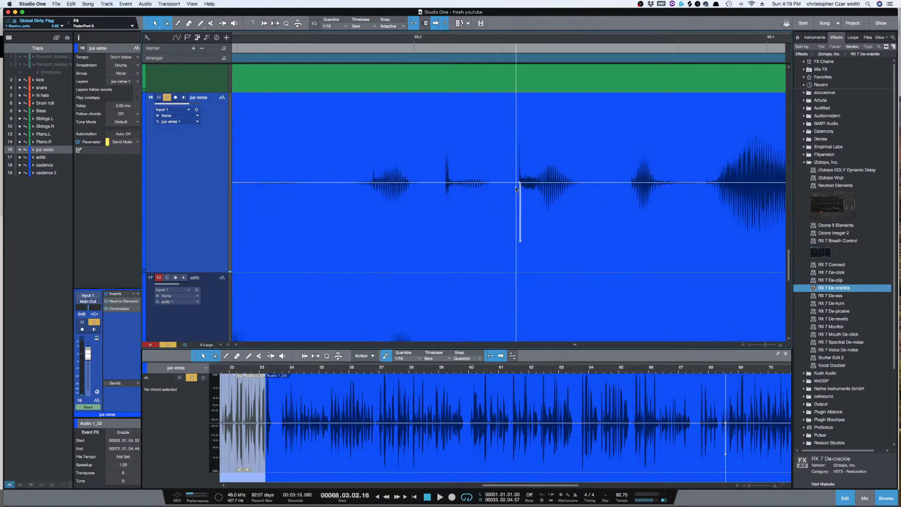
key("e")
Step: Play the soloed passage around the gain dip, starting from about 68.02.03.18, to check the remaining click
left_click(603, 174)
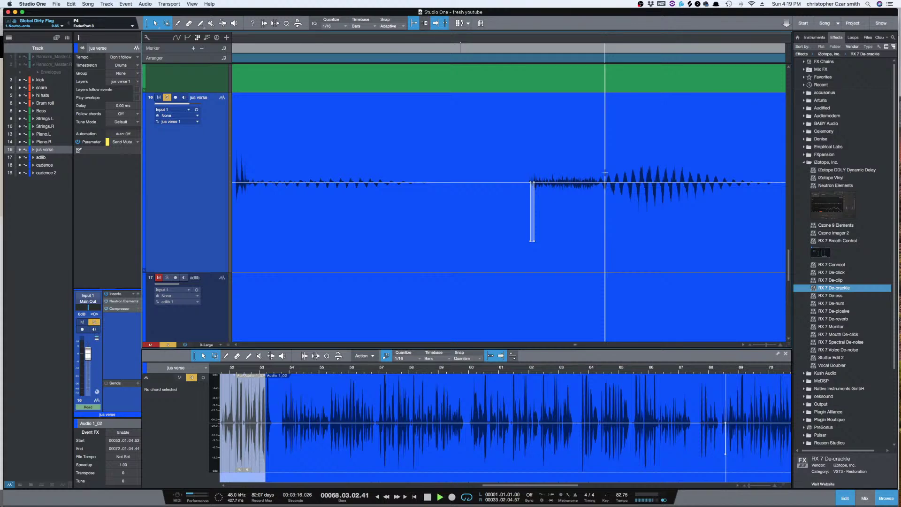
key("e")
key("e")
key("w")
key("w")
key("w")
key("w")
key("w")
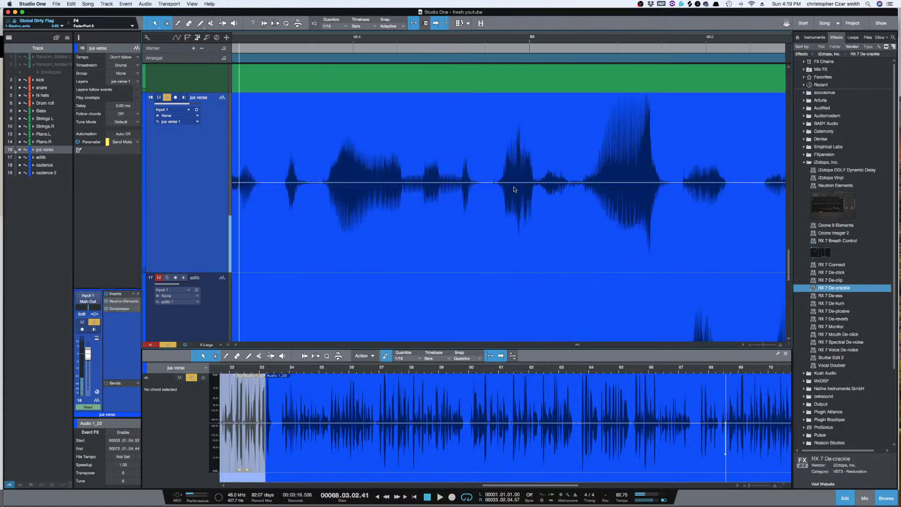
key("e")
key("e")
key("e")
key("space")
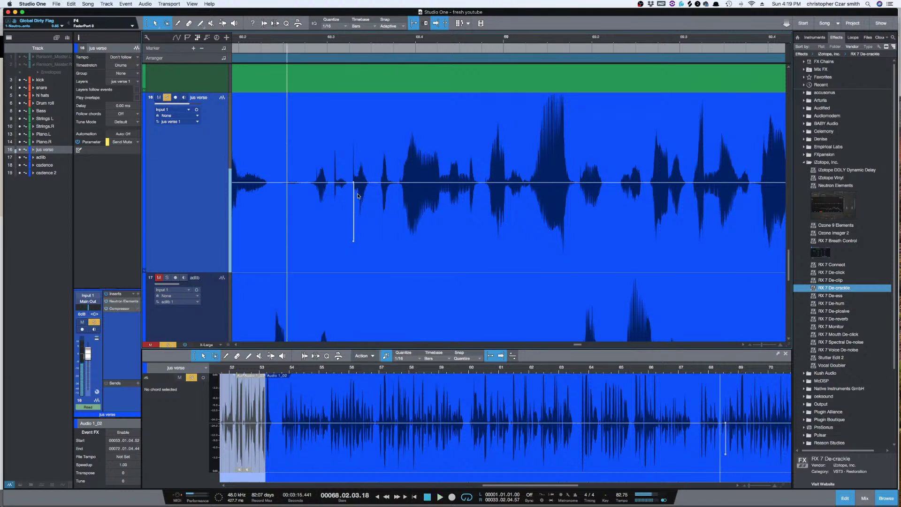
key("e")
key("space")
Step: Lower the gain further between the two envelope points of the existing dip on the jus verse clip
scroll(509, 223, "right", 10)
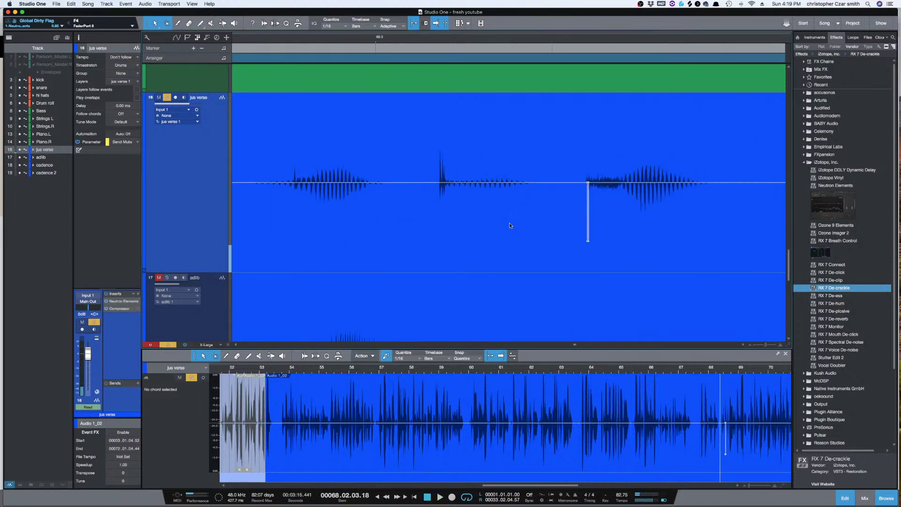
key("e")
key("e")
scroll(582, 224, "right", 9)
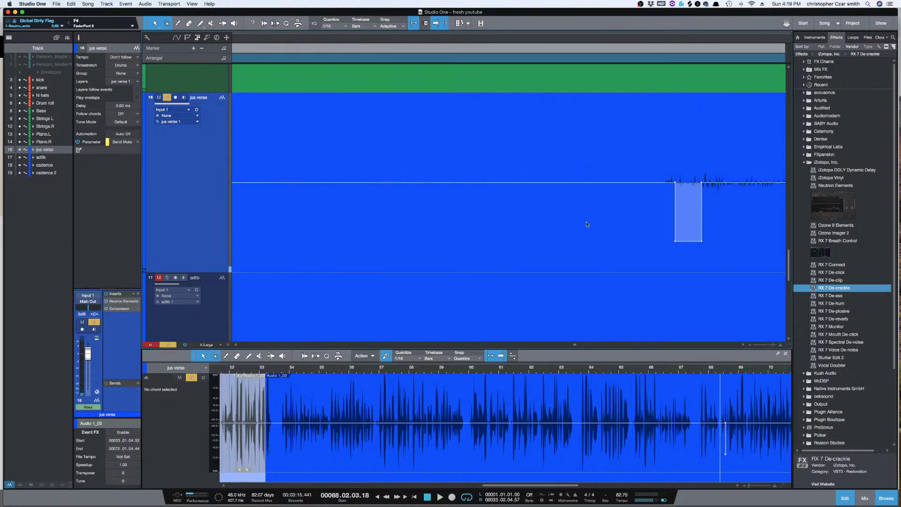
key("e")
key("e")
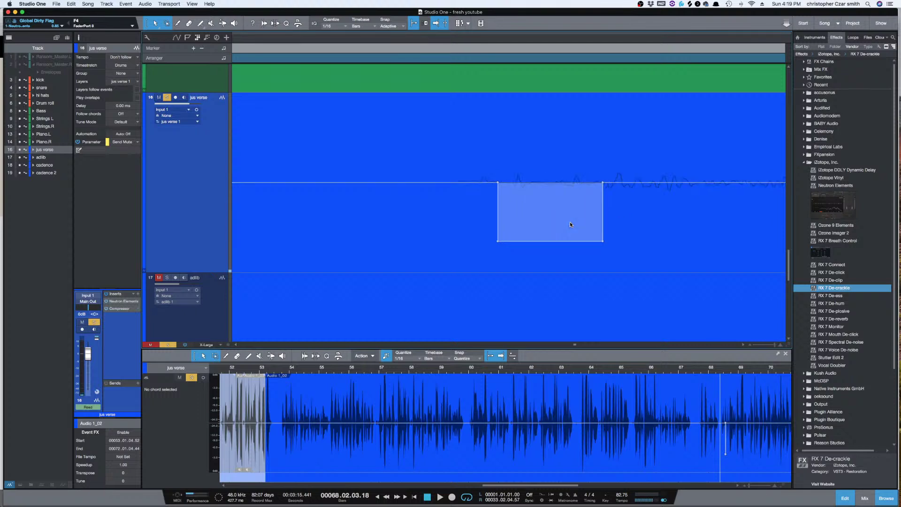
left_click_drag(554, 117, 552, 133)
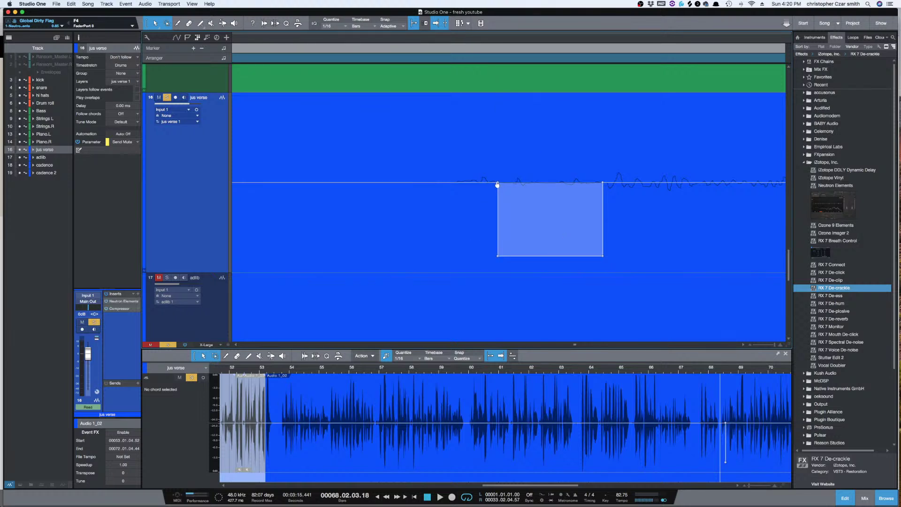
Step: Move the start of the gain dip earlier, to about 68.03.02.19, and level its two lower points
left_click_drag(497, 183, 440, 181)
mouse_move(498, 256)
left_mouse_down()
mouse_move(420, 255)
mouse_move(495, 251)
left_mouse_up()
key("w")
key("w")
key("w")
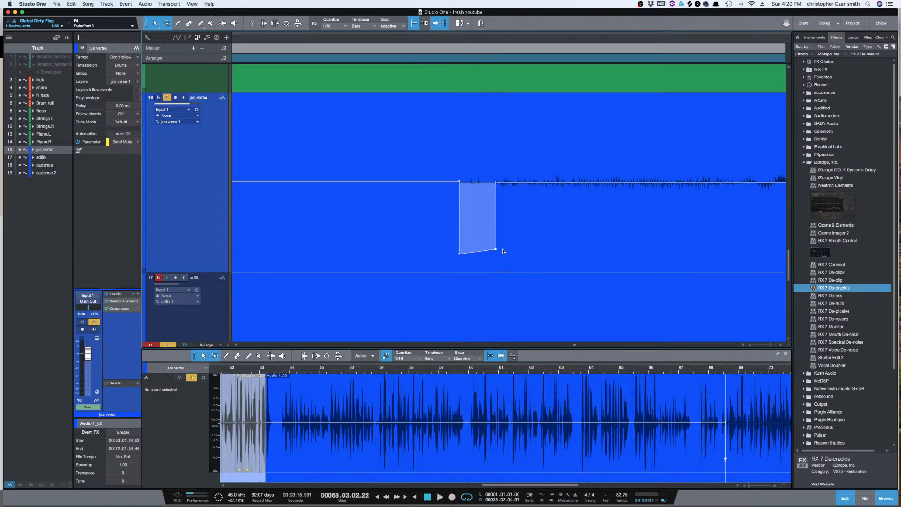
left_click(460, 253)
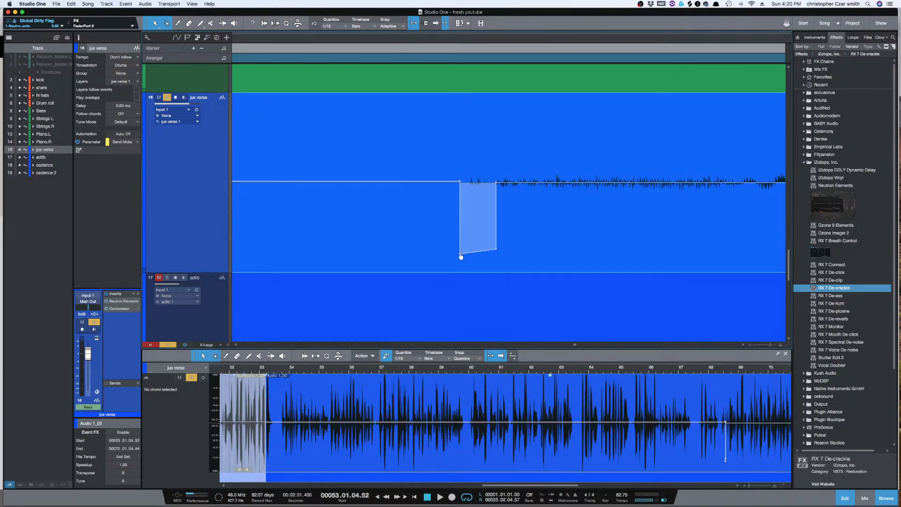
left_click(461, 255)
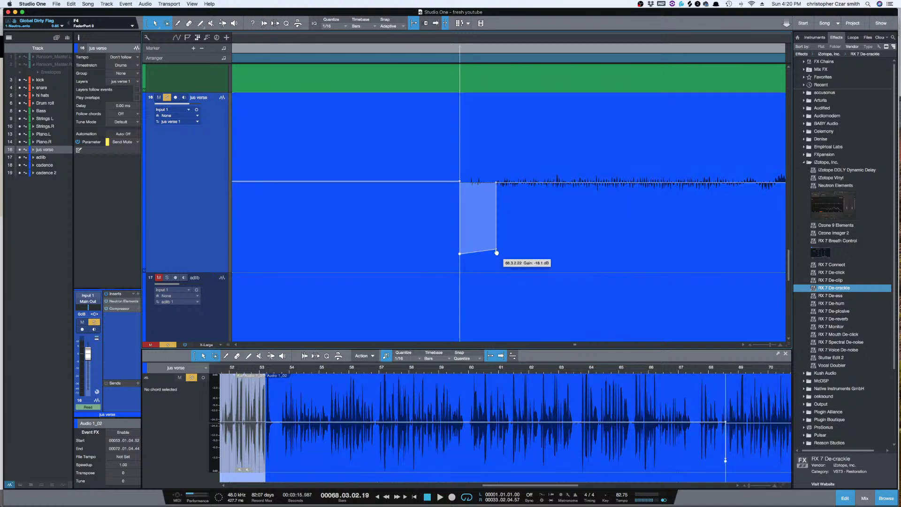
left_click_drag(497, 252, 496, 258)
Step: Reduce the track height and play the soloed vocal from about 68.01.04.59 to check the widened gain dip
key("w")
key("w")
key("w")
key("w")
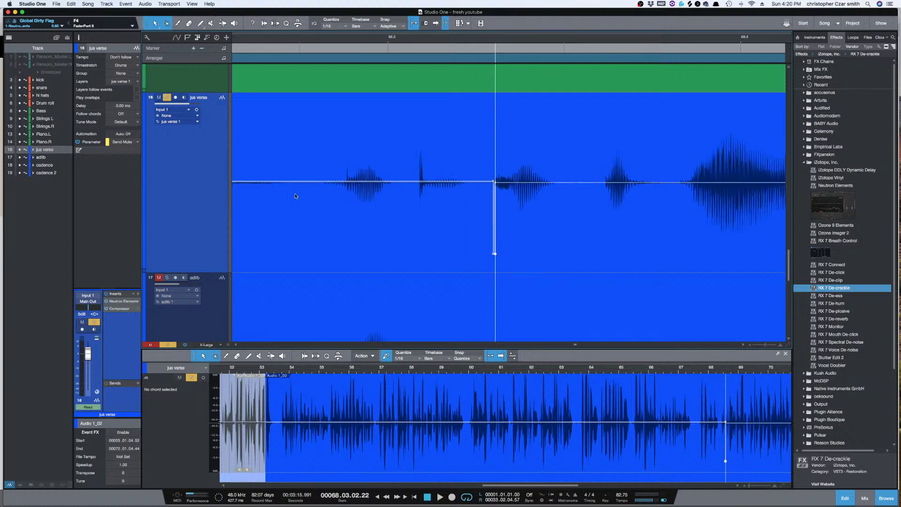
key("shift+w")
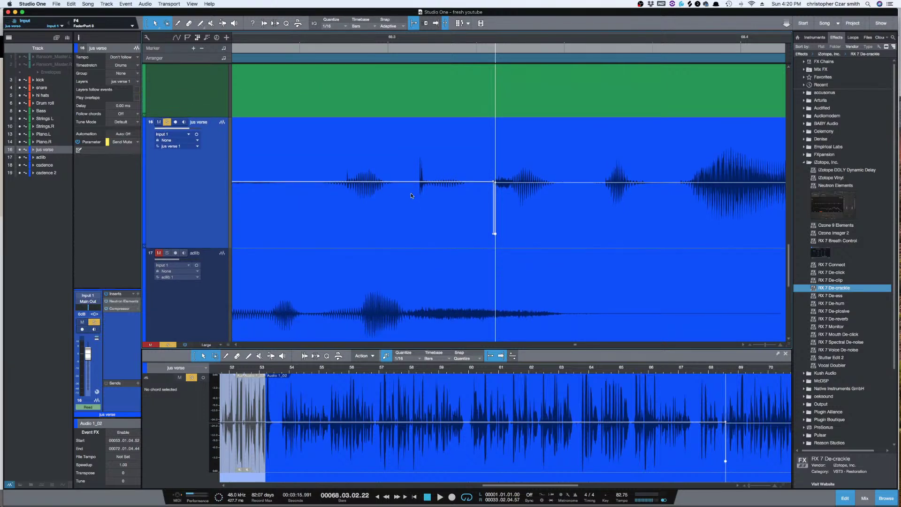
key("shift+w")
key("shift+w")
key("shift+w")
key("shift+w")
key("w")
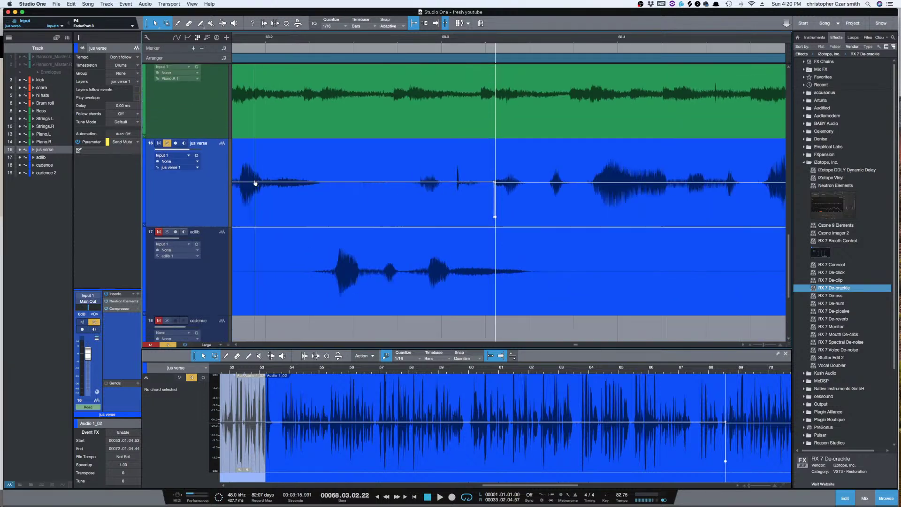
key("space")
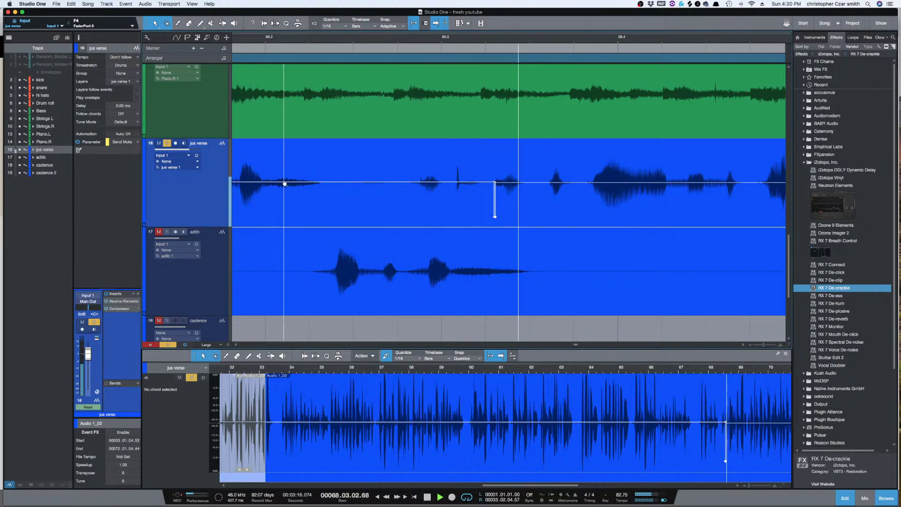
key("space")
Step: Unsolo the jus verse track and play the full mix from about 66.02.03.42 through the edited passage
key("w")
key("w")
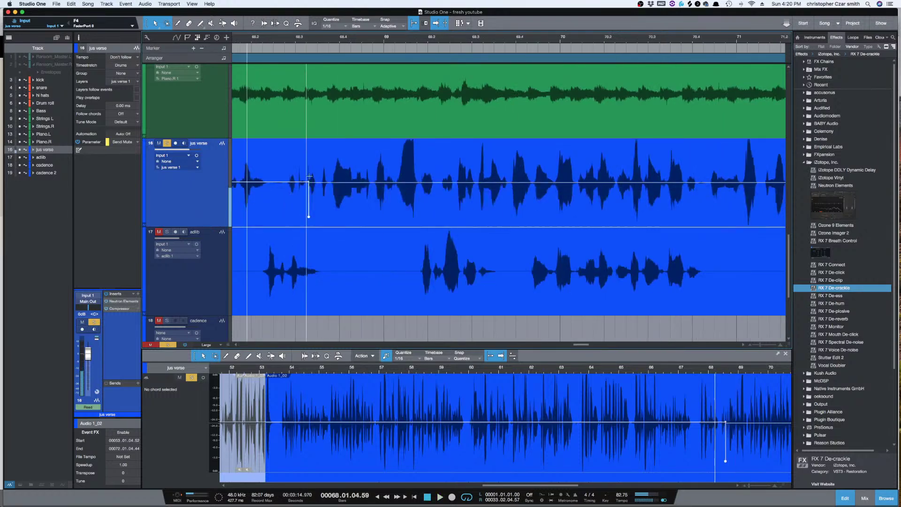
scroll(346, 212, "left", 3)
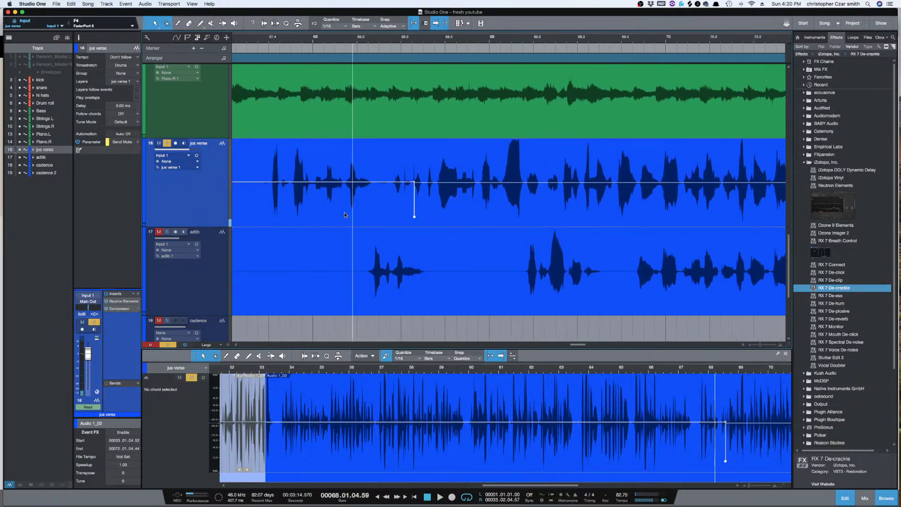
left_click(167, 144)
scroll(257, 206, "left", 7)
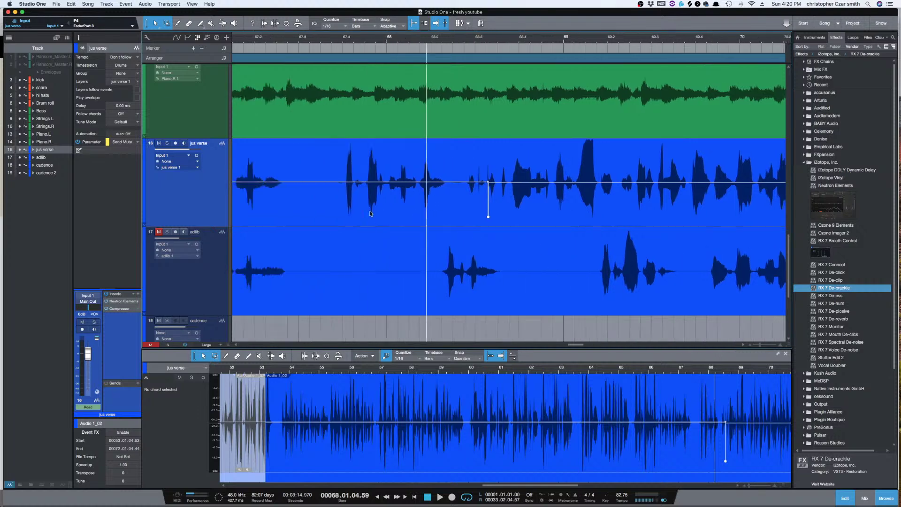
left_click(273, 191)
key("space")
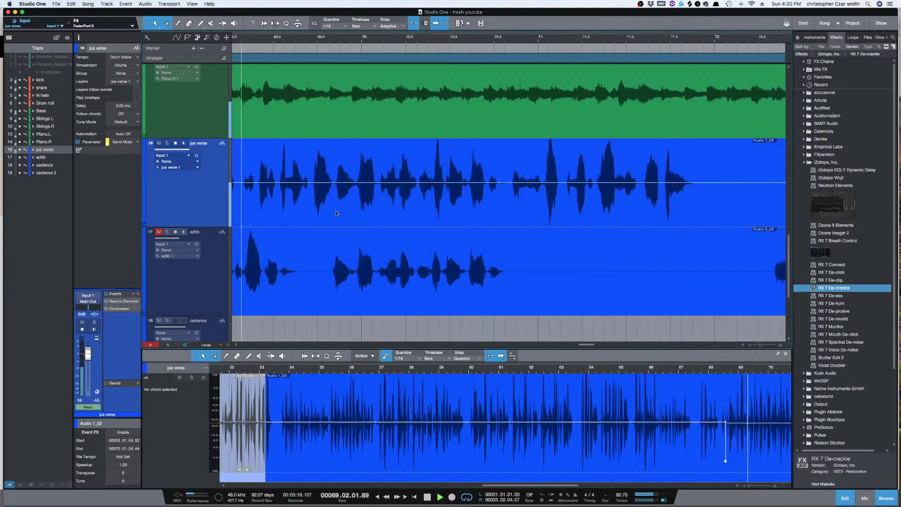
key("space")
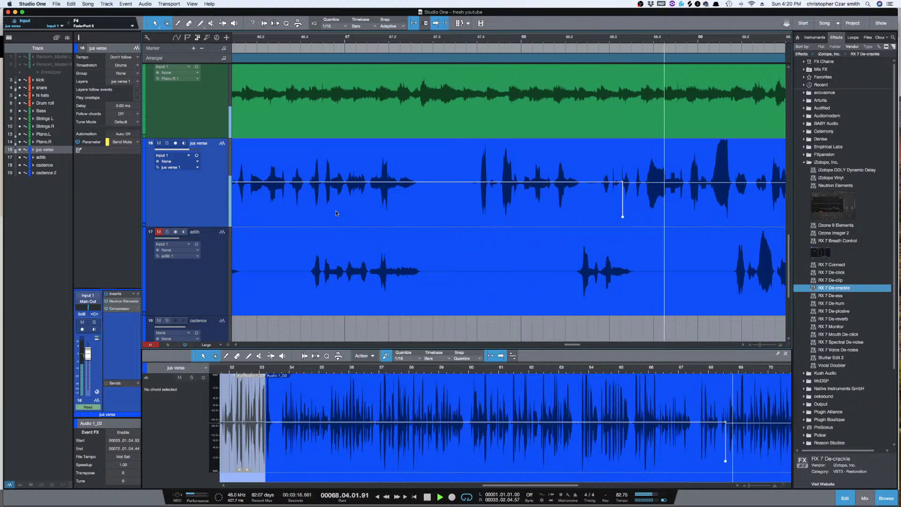
key("space")
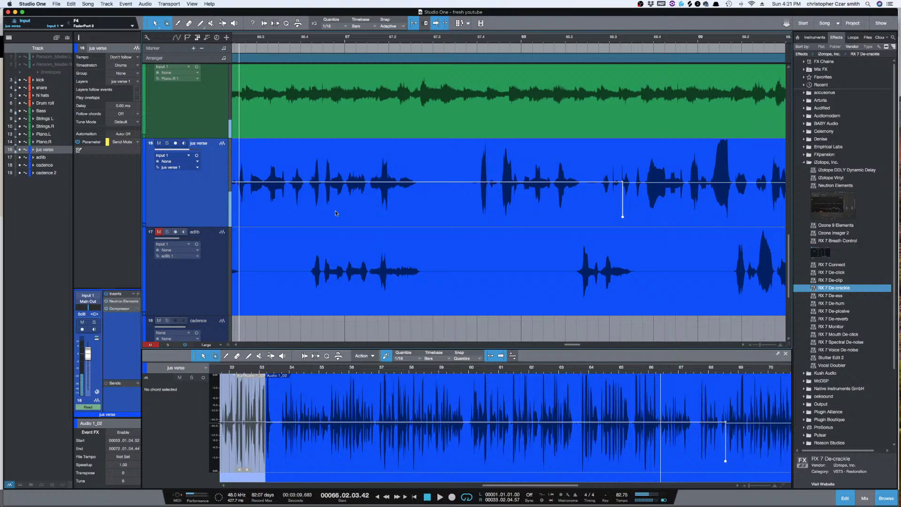
Step: Place the playback cursor just before the unedited spike preceding the gain dip, at about 68.03.01.22
key("e")
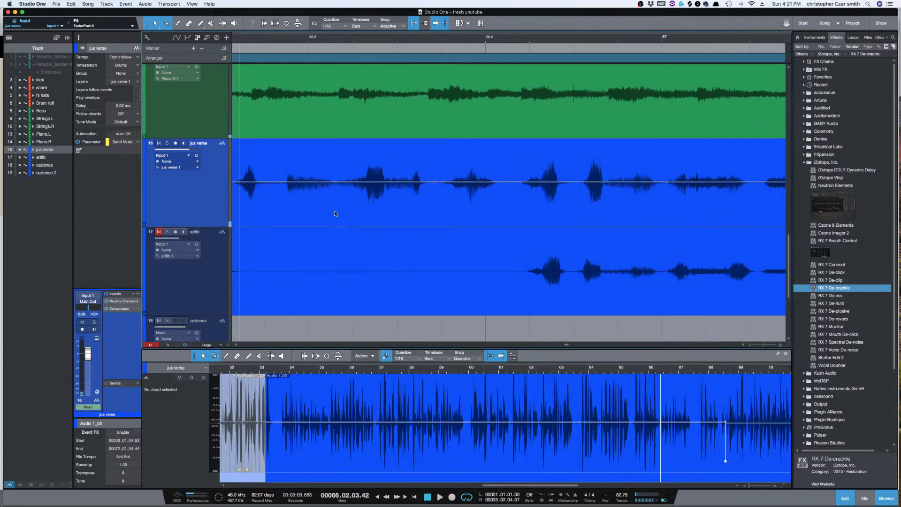
key("w")
key("w")
key("w")
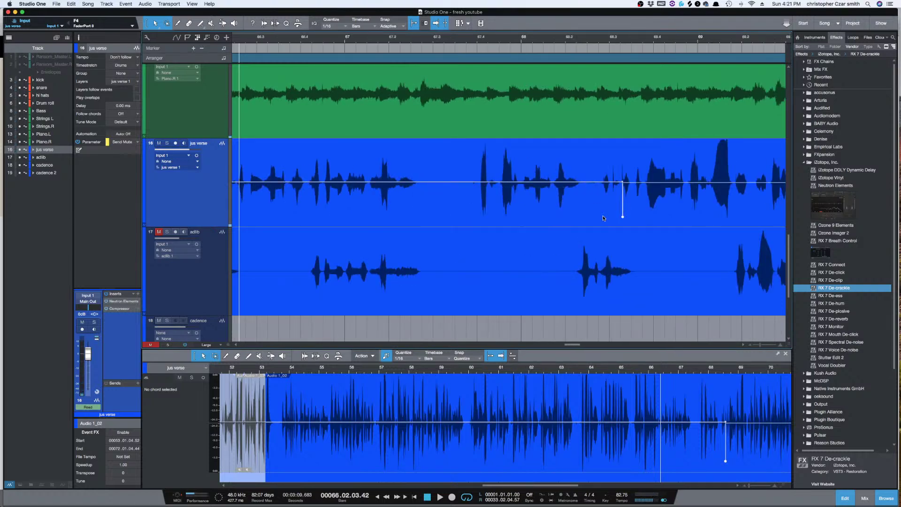
scroll(603, 218, "right", 3)
left_click(571, 189)
key("e")
key("e")
key("e")
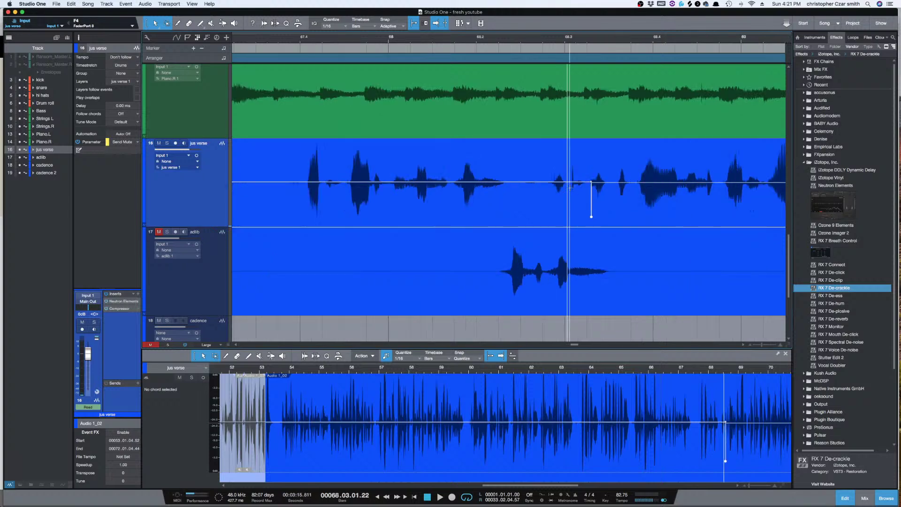
scroll(626, 197, "right", 5)
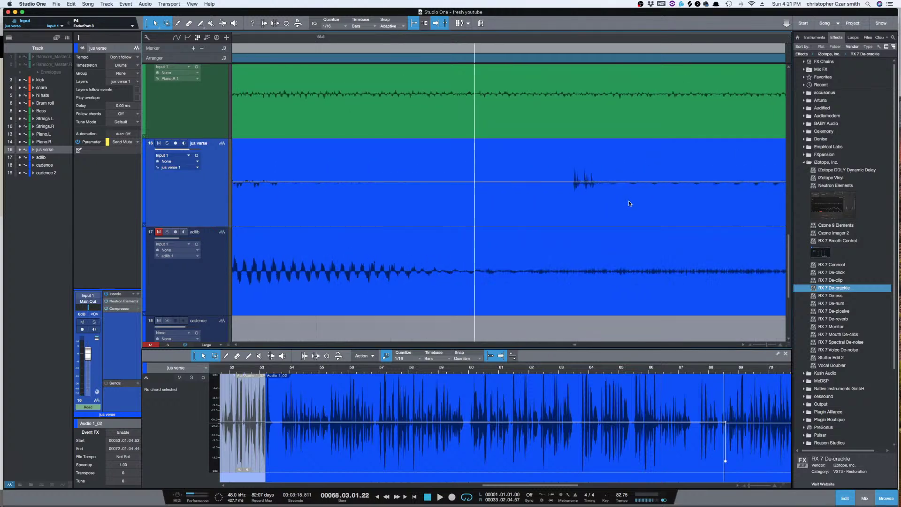
Step: Add gain envelope points on both sides of the spike near 68.03.01.41 and lower the gain between them
left_click(567, 183)
left_click(607, 182)
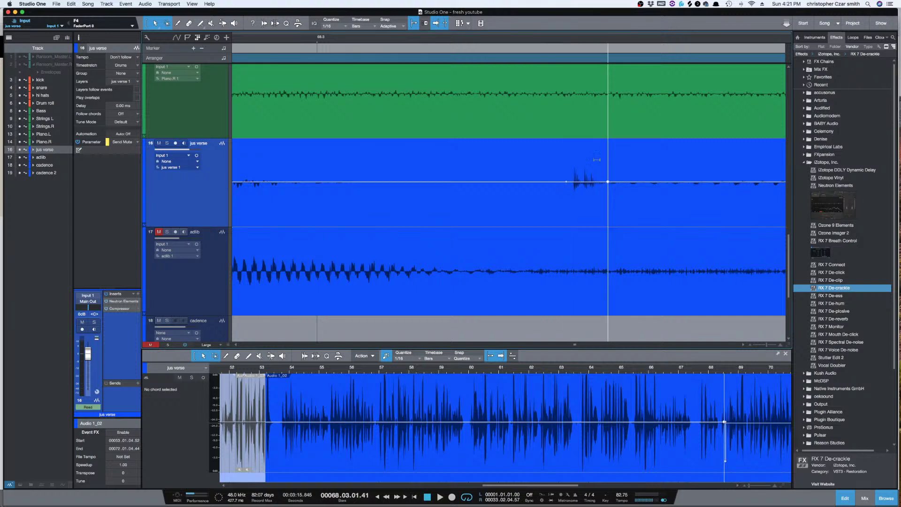
left_click_drag(586, 145, 581, 169)
key("w")
key("w")
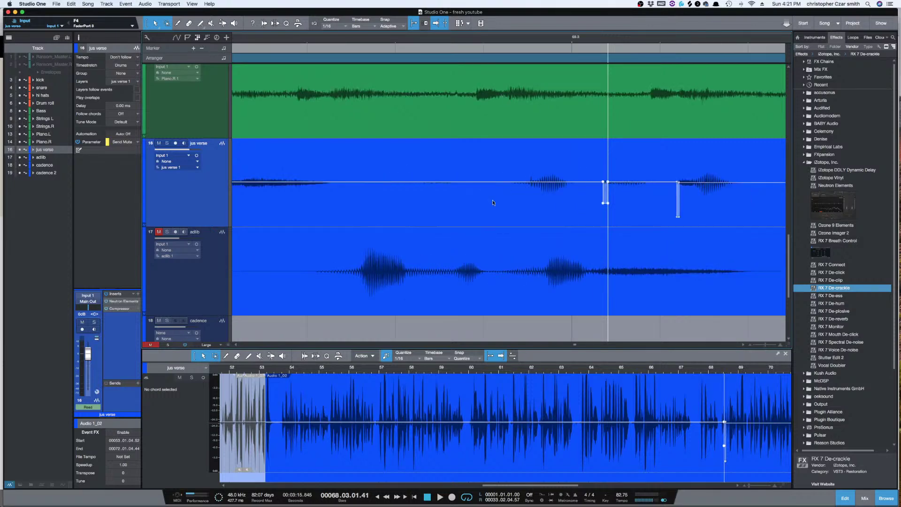
Step: Play the full mix from bar 67 to check the vocal with both gain dips applied
left_click(247, 181)
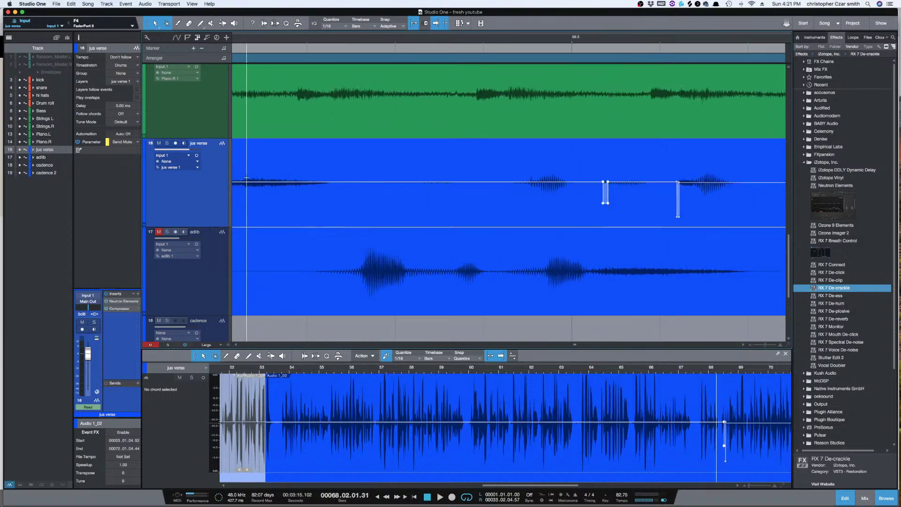
key("w")
key("w")
scroll(329, 212, "left", 10)
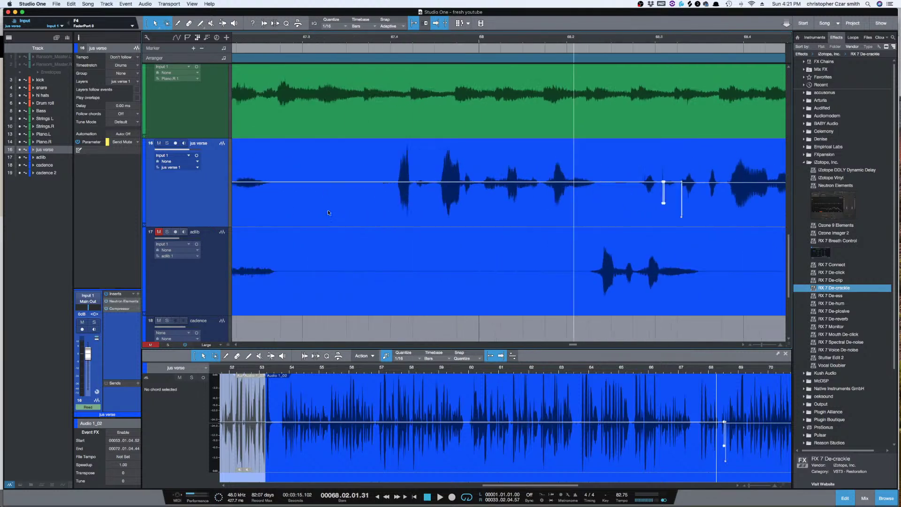
left_click(272, 192)
key("space")
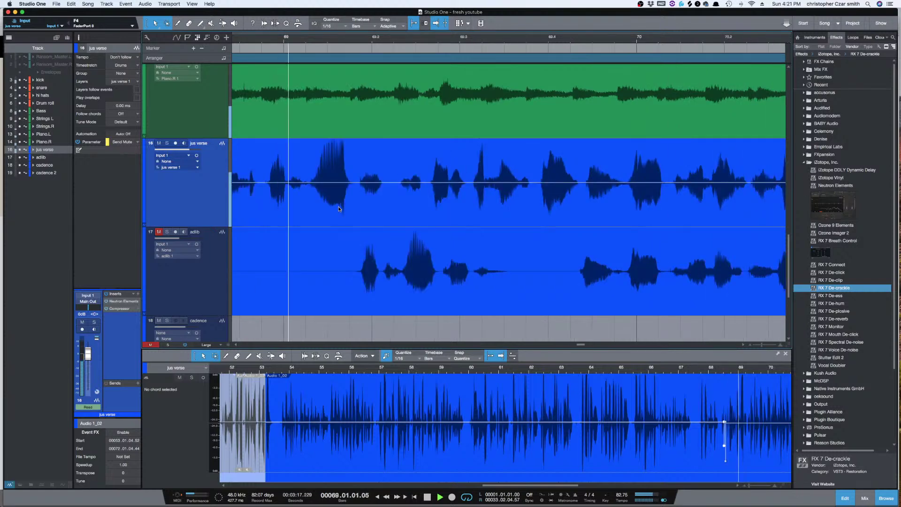
Step: Play the mix on past bar 70 and stop playback
key("w")
key("w")
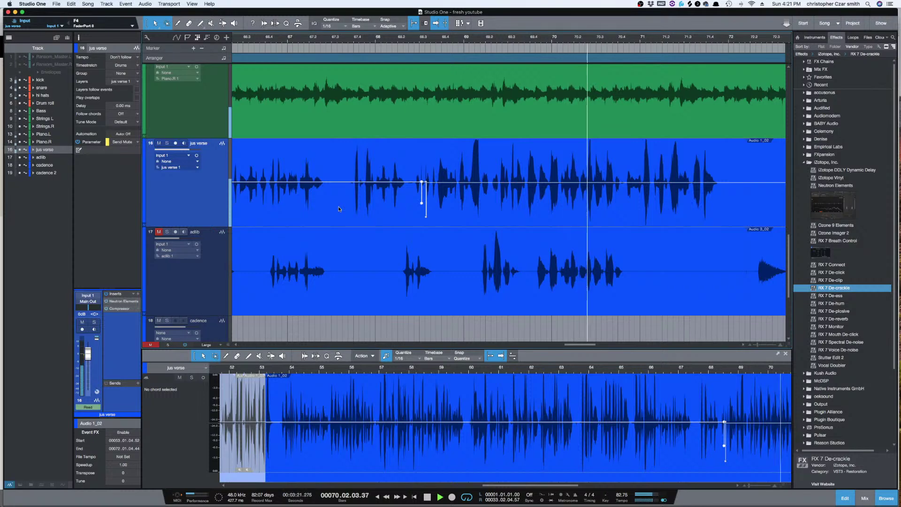
key("space")
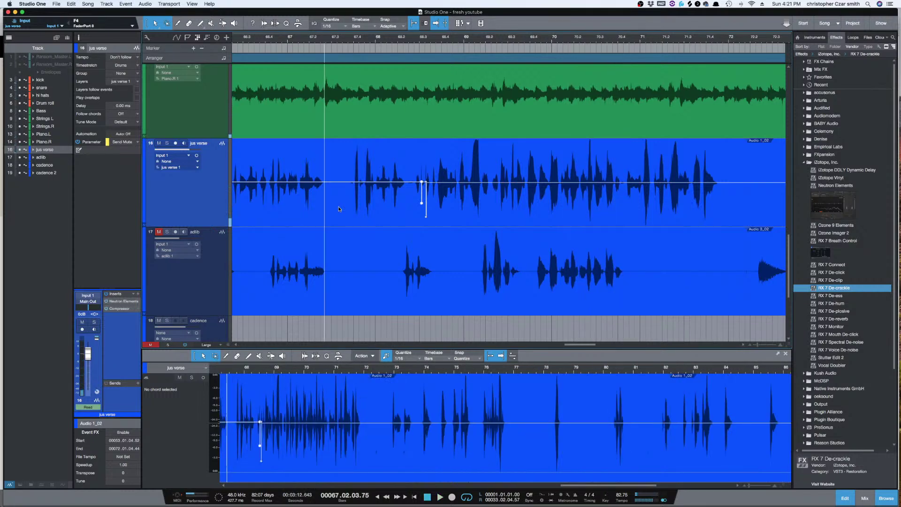
Step: Unmute the adlib track
key("e")
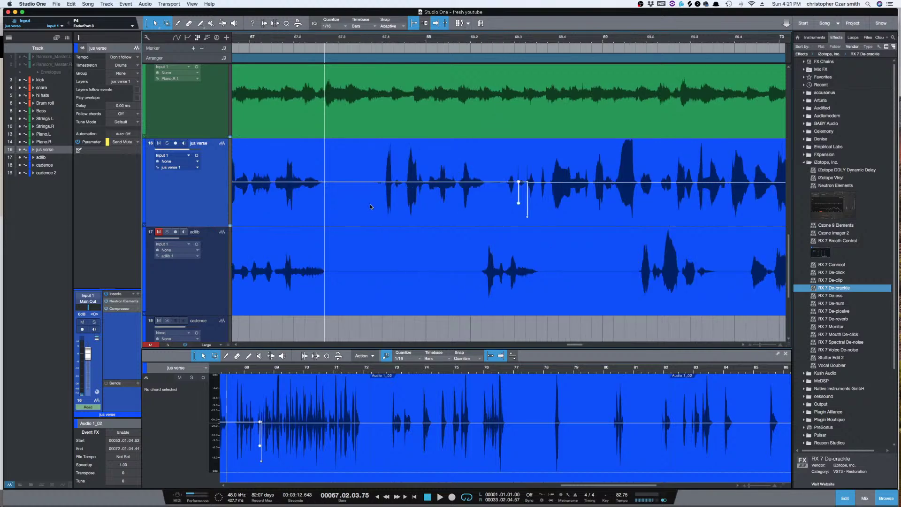
key("w")
key("shift+w")
key("shift+w")
key("shift+w")
key("w")
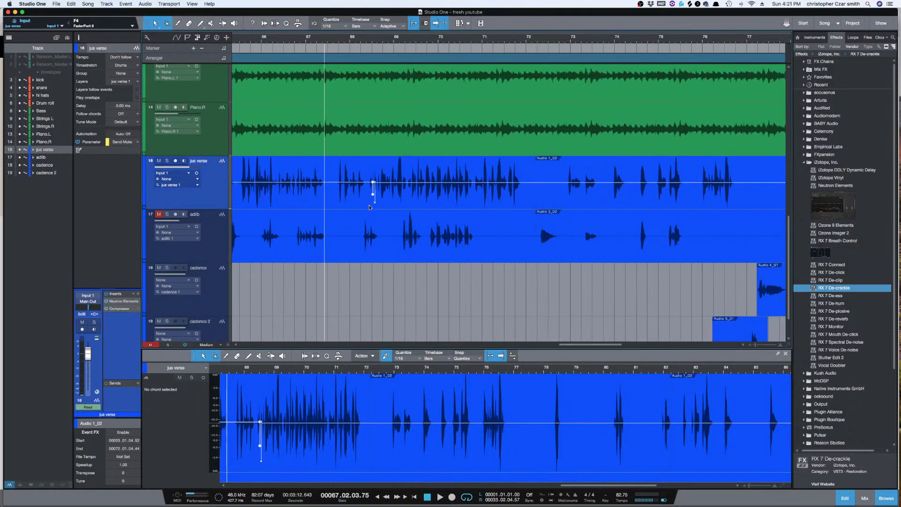
key("w")
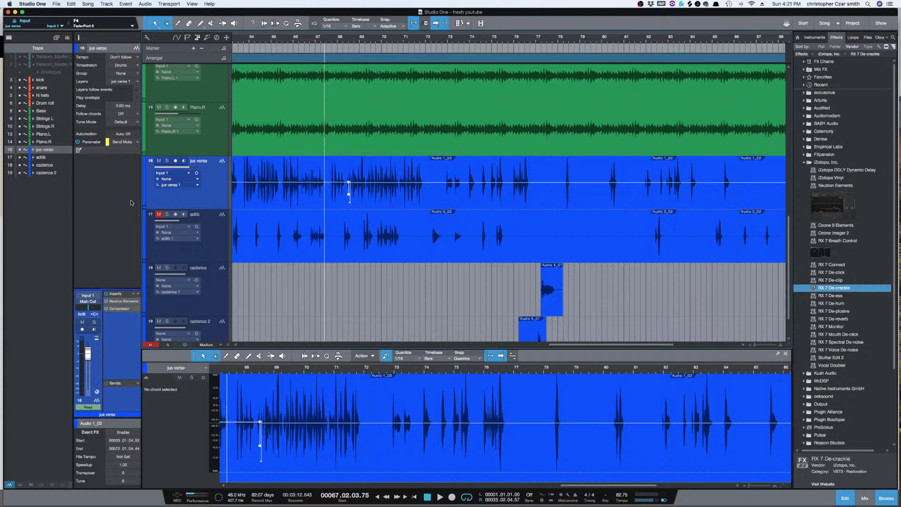
left_click(160, 214)
Step: Copy the Neutron Elements and Compressor inserts from the jus verse channel to the adlib channel in the mixer
key("F3")
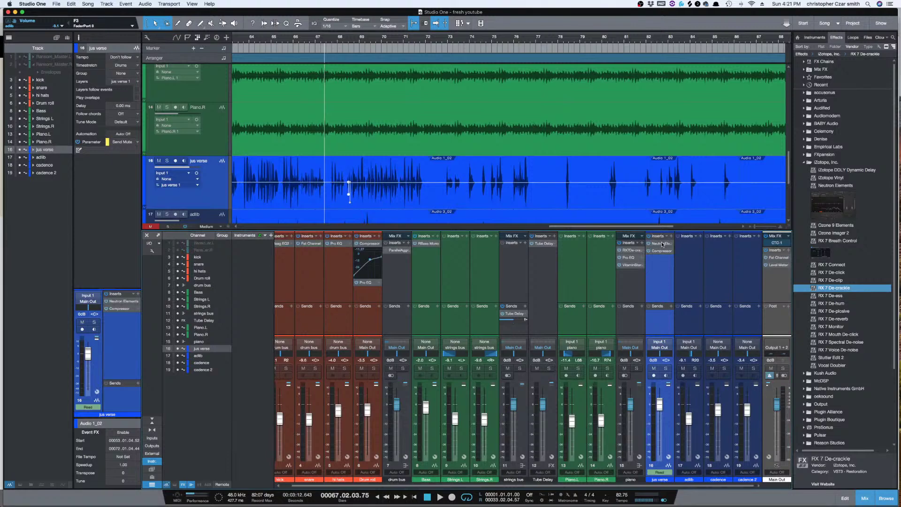
left_click_drag(662, 244, 690, 242)
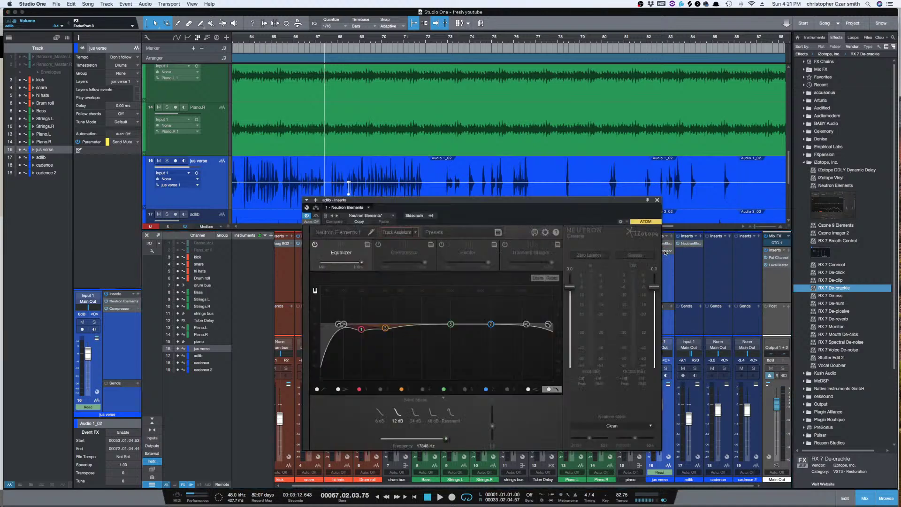
left_click(657, 201)
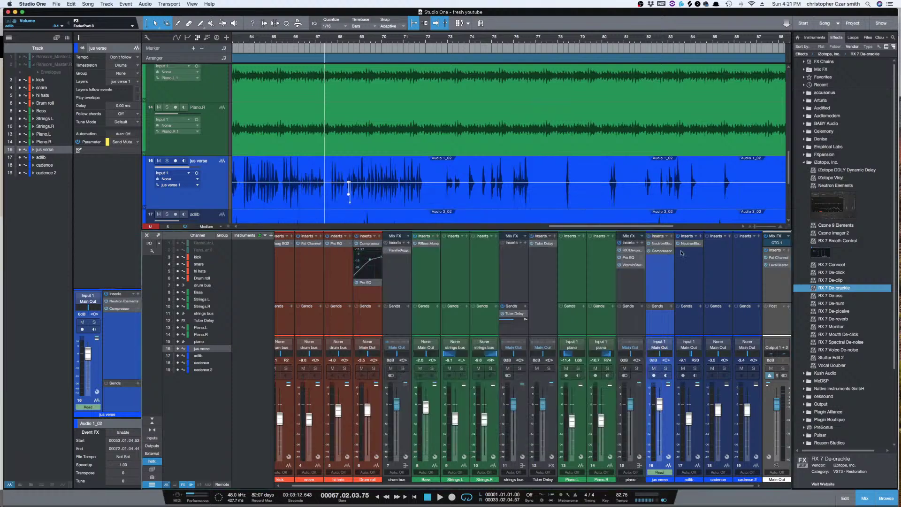
left_click_drag(682, 253, 681, 255)
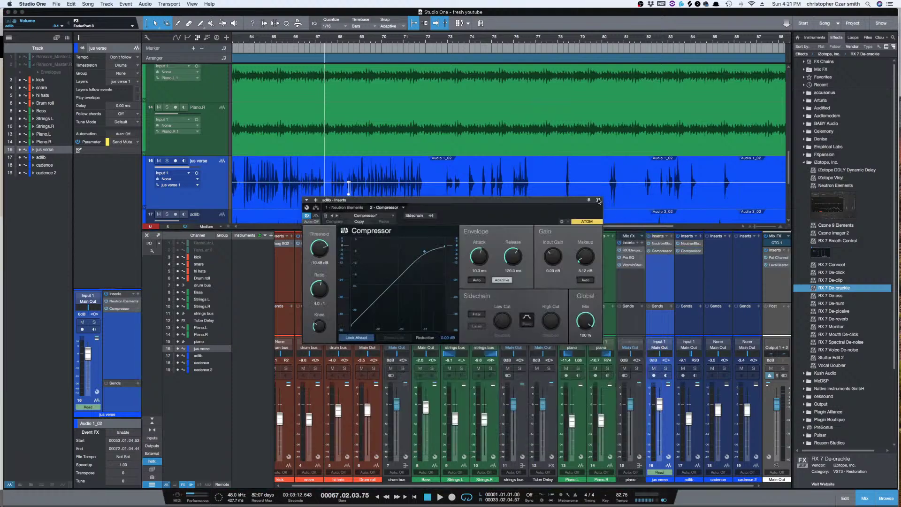
left_click(599, 201)
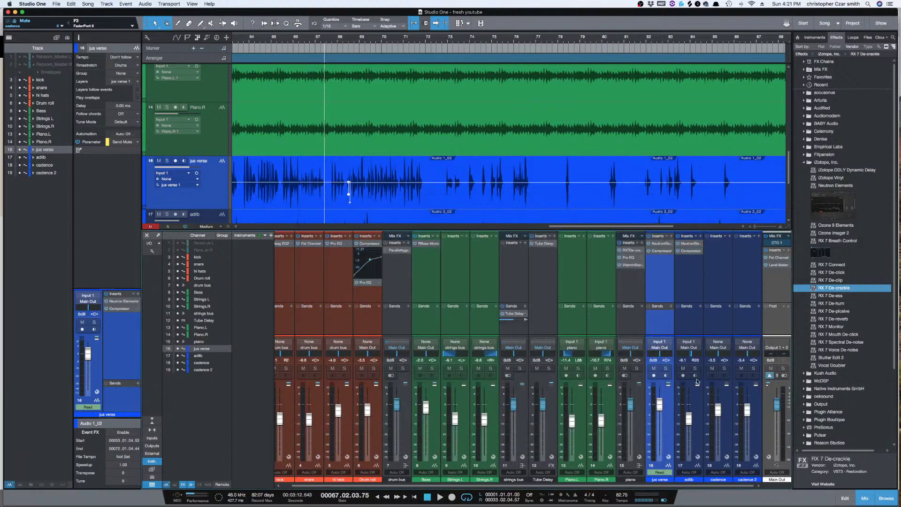
Step: Add an FX channel as a send on the adlib channel and name it "adlib delay"
left_click(700, 306)
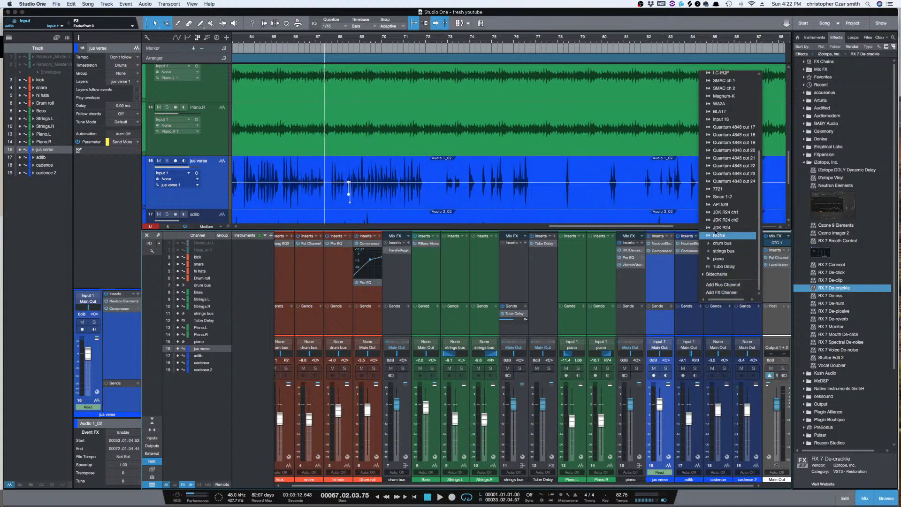
left_click(729, 273)
scroll(730, 271, "up", 2)
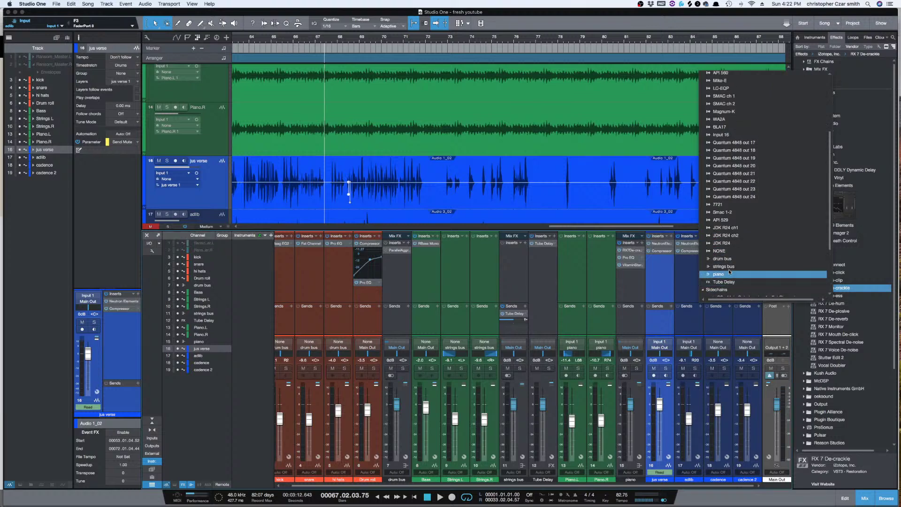
scroll(730, 272, "down", 5)
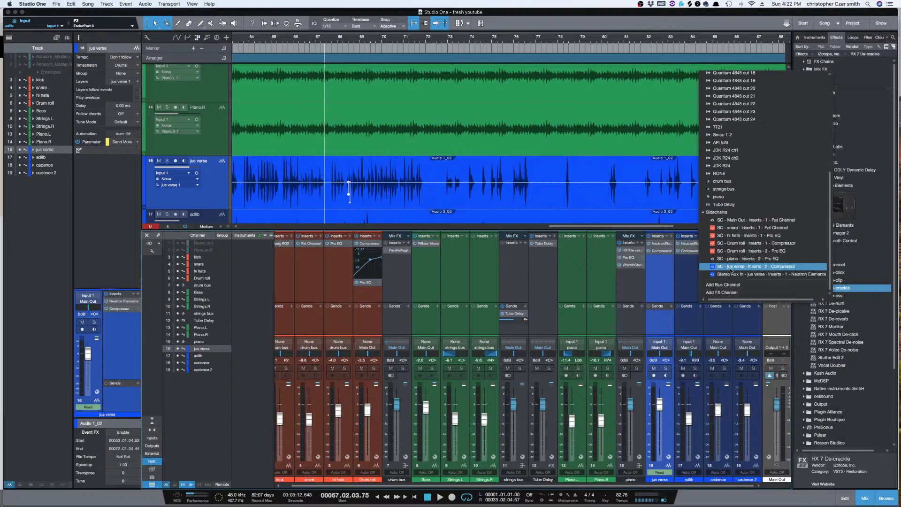
left_click(722, 293)
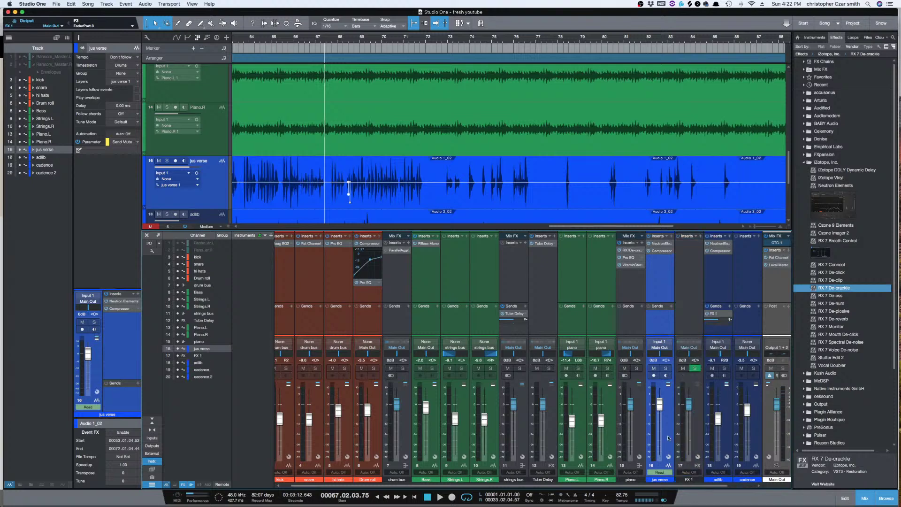
double_click(694, 479)
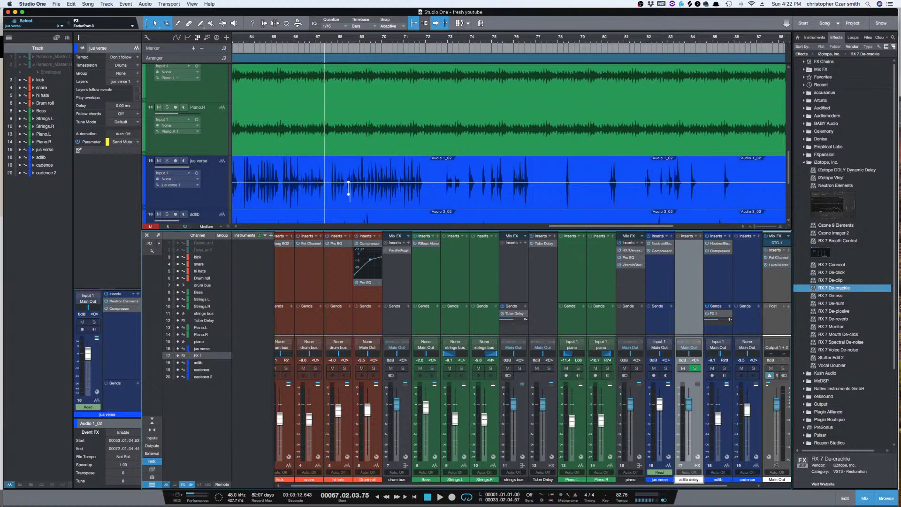
key("Return")
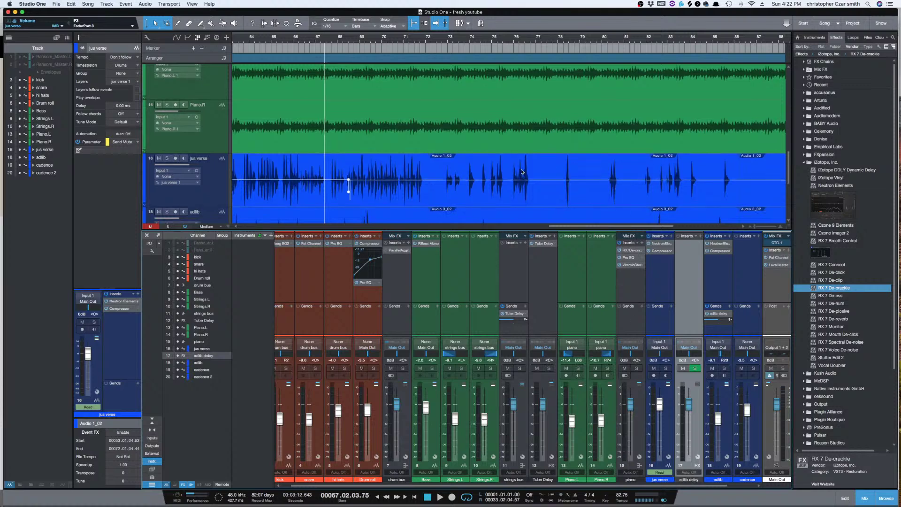
Step: Examine the vocal, adlib and cadence clips across the arrangement, placing the playback cursor at about 69.03.02.14
scroll(518, 168, "down", 5)
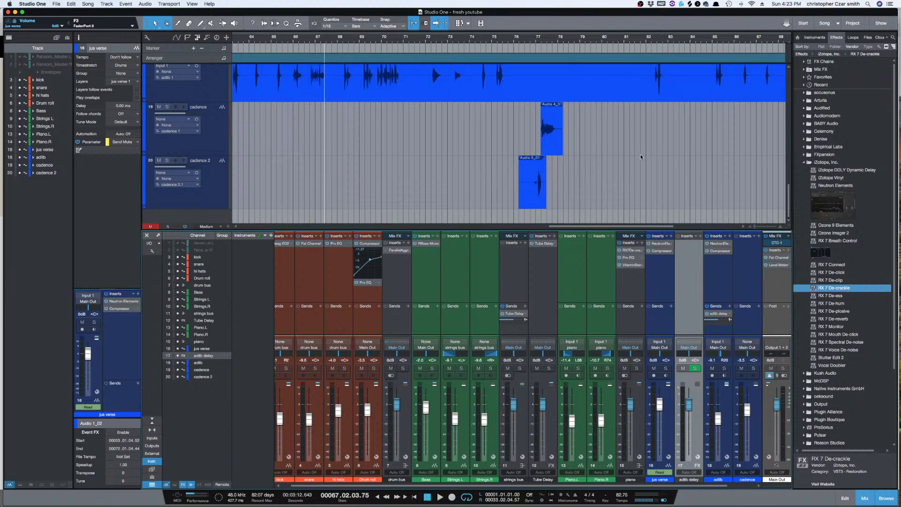
key("shift+w")
key("shift+w")
key("w")
key("w")
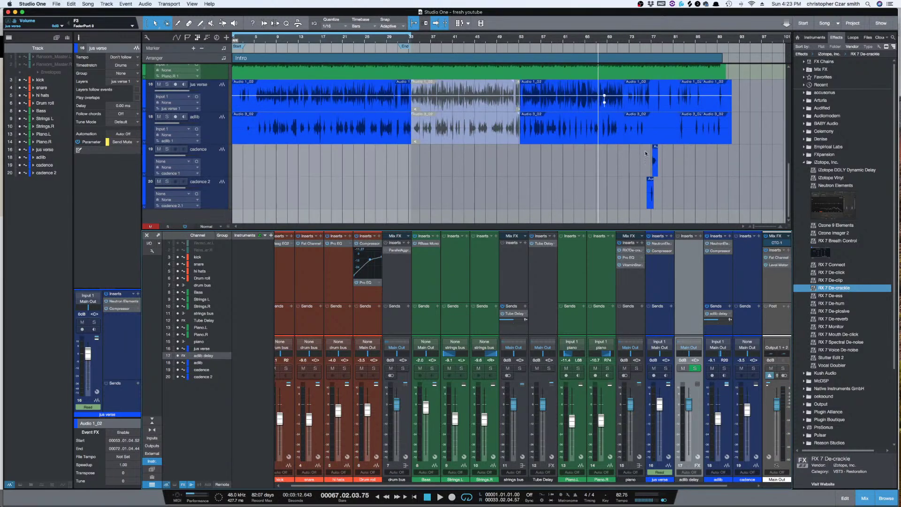
left_click(611, 95)
key("e")
key("e")
key("e")
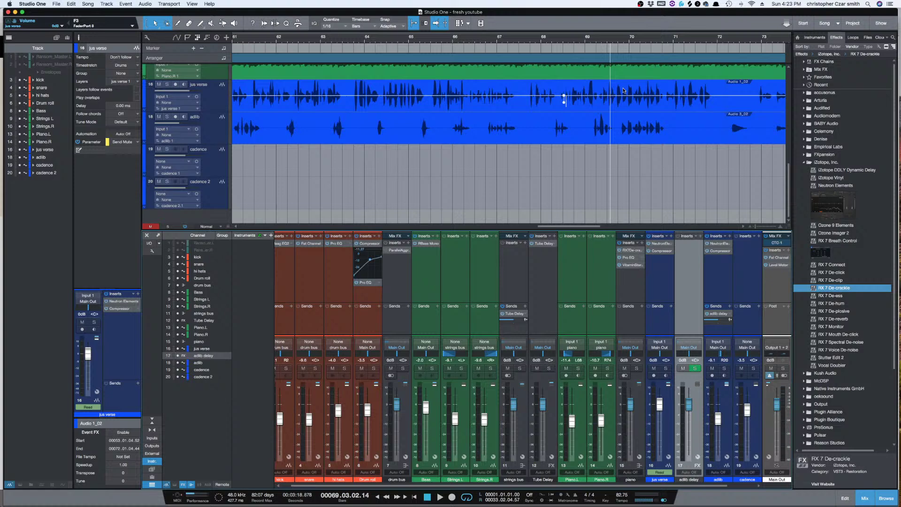
key("w")
key("w")
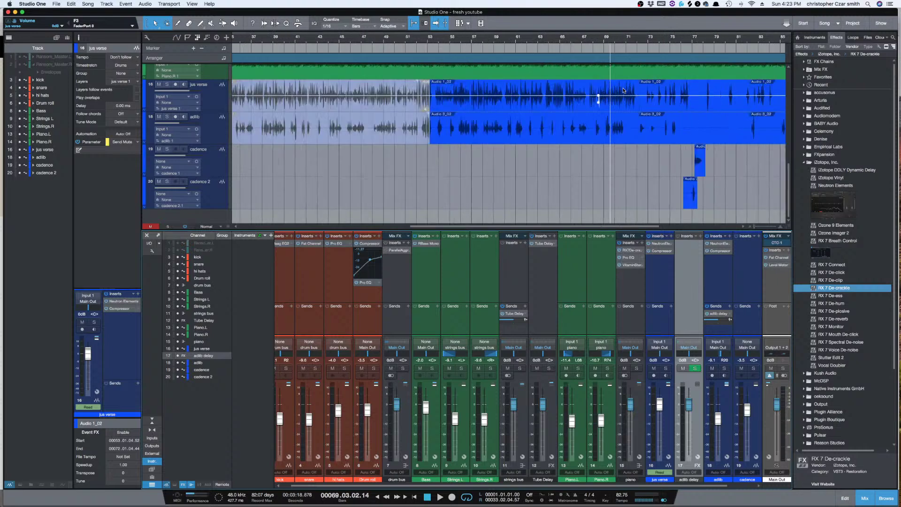
key("w")
key("e")
Step: Browse the PreSonus effects, including the Analog Delay presets, for a delay plug-in
left_click(831, 163)
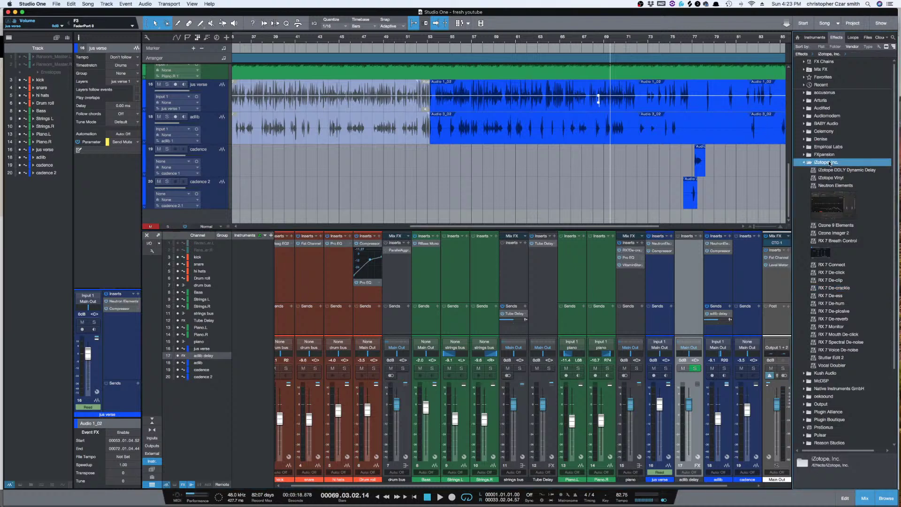
left_click(843, 224)
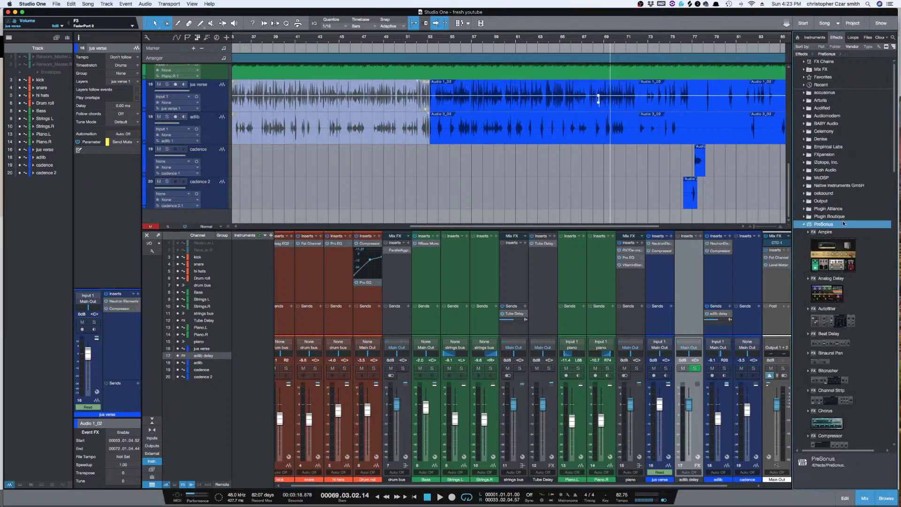
left_click(838, 297)
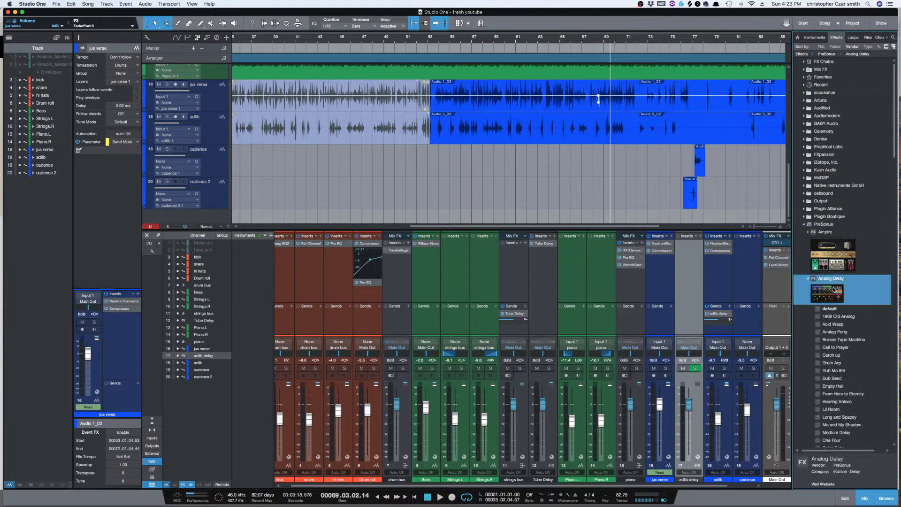
left_click(832, 280)
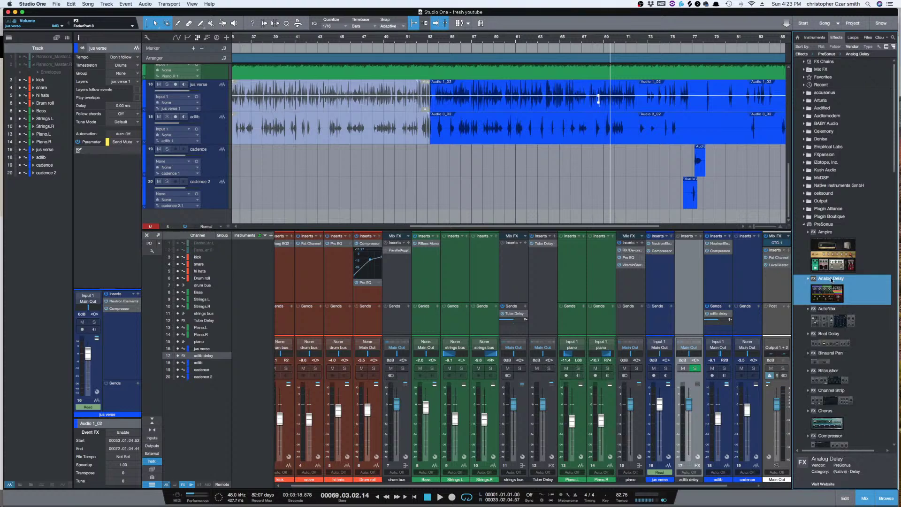
double_click(822, 225)
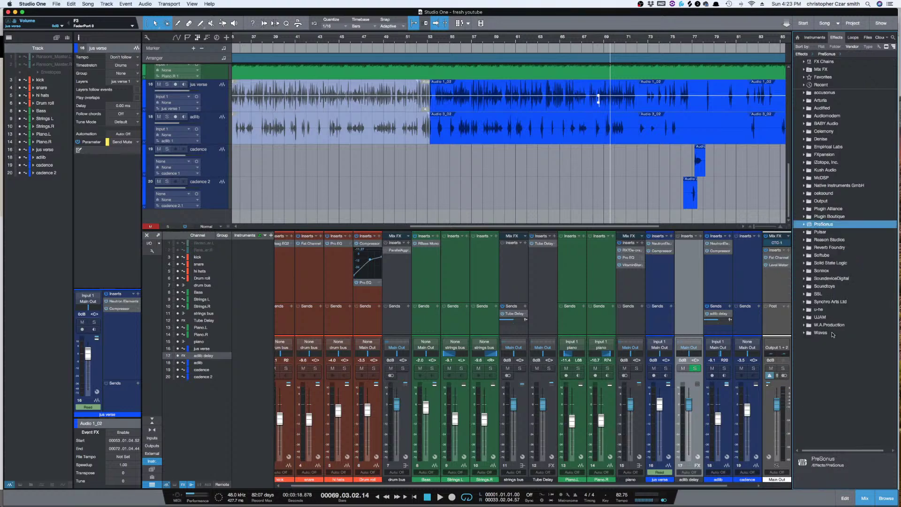
Step: Insert the Waves H-Delay Stereo on the adlib delay FX channel
double_click(832, 334)
scroll(835, 347, "down", 10)
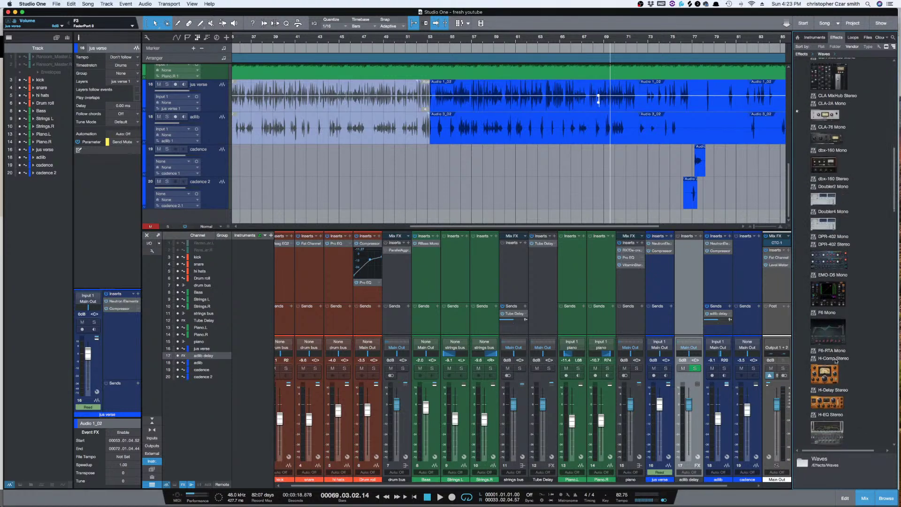
scroll(836, 361, "down", 2)
left_click(835, 340)
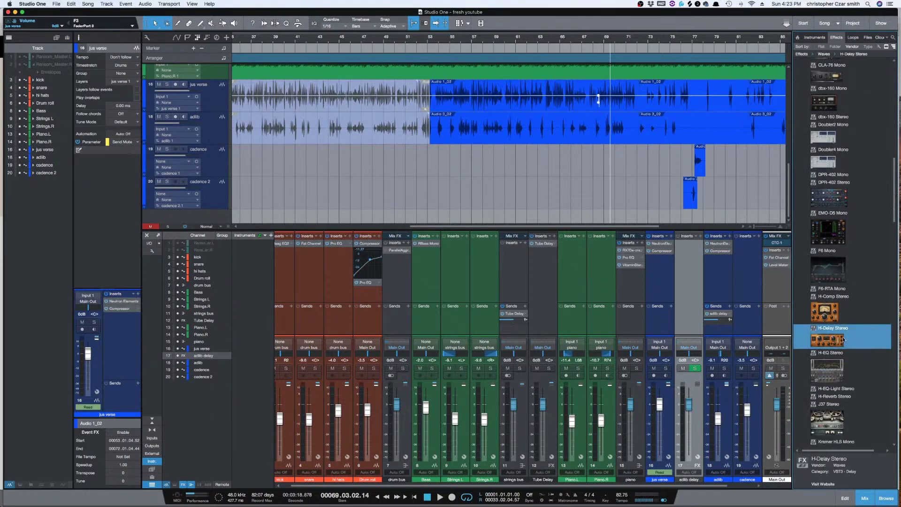
left_click_drag(839, 339, 683, 253)
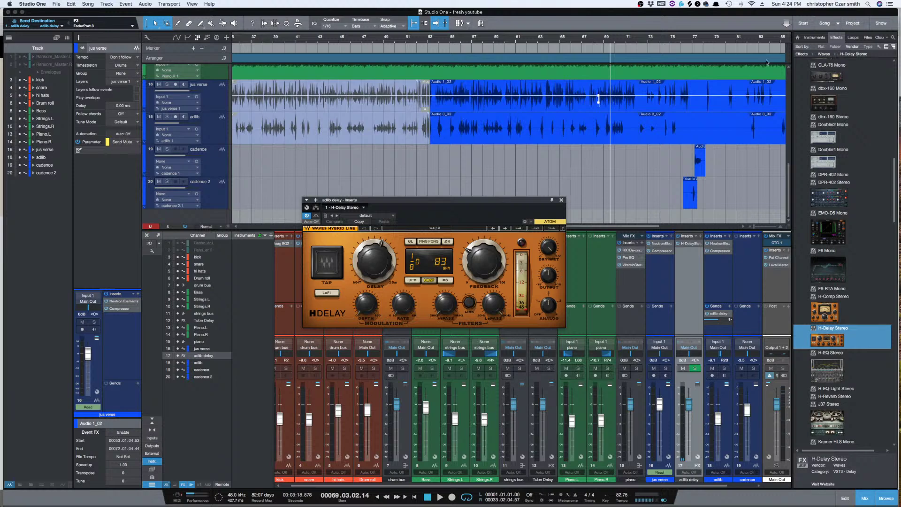
Step: Set H-Delay's dry/wet mix to 100, play the song from the beginning and set the delay time to 1/4
left_click_drag(548, 305, 548, 293)
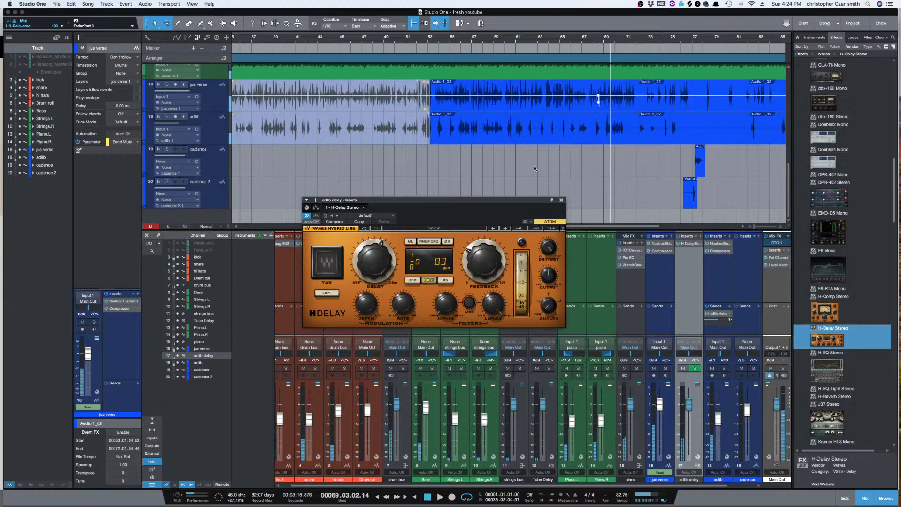
key("space")
key("space")
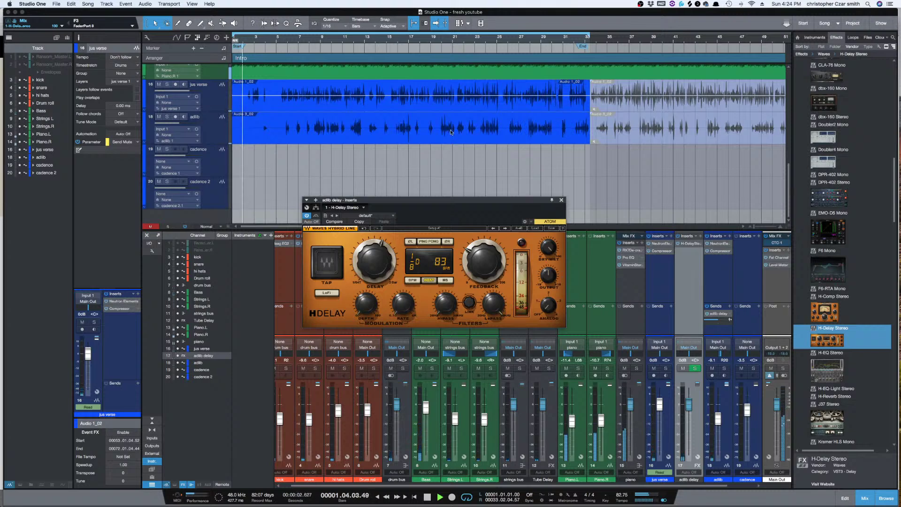
mouse_move(377, 266)
left_mouse_down()
mouse_move(378, 288)
mouse_move(377, 268)
left_mouse_up()
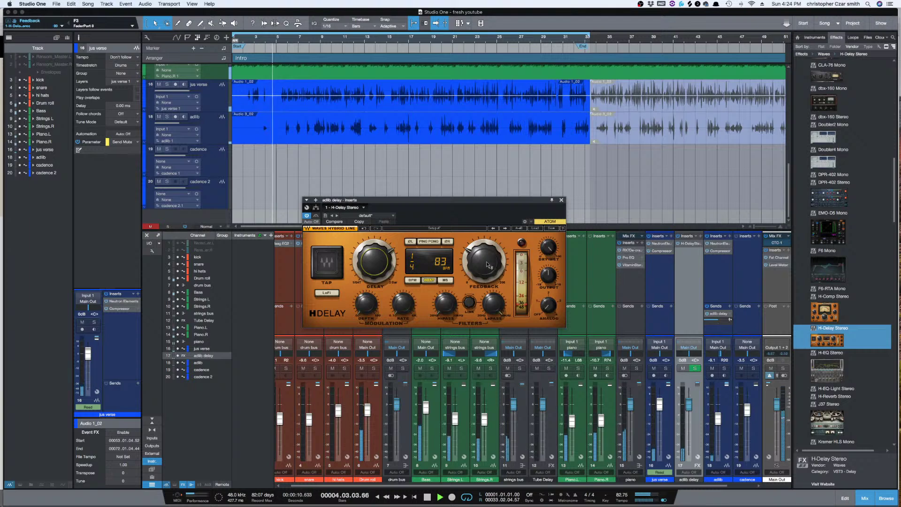
Step: Turn on H-Delay's LoFi mode and adjust its feedback and high-pass filter while the song plays
left_click_drag(483, 266, 484, 266)
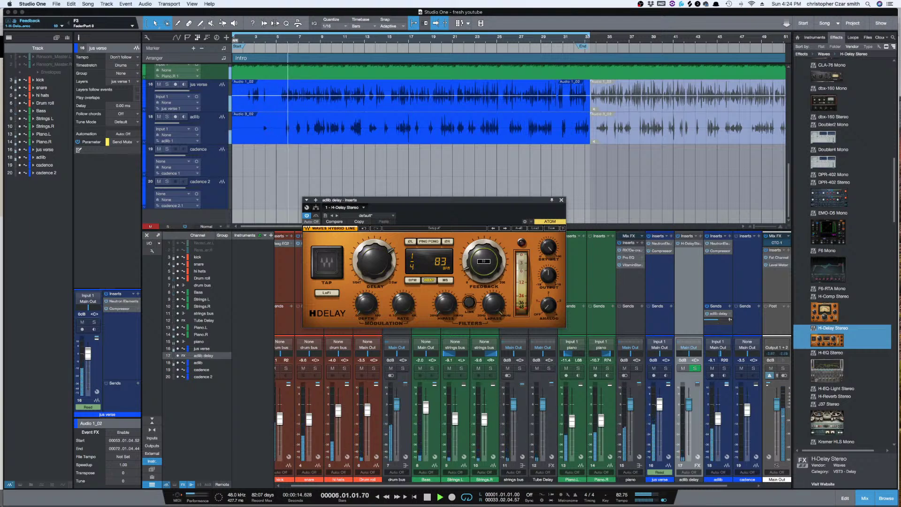
left_click(330, 294)
left_click_drag(474, 269, 474, 269)
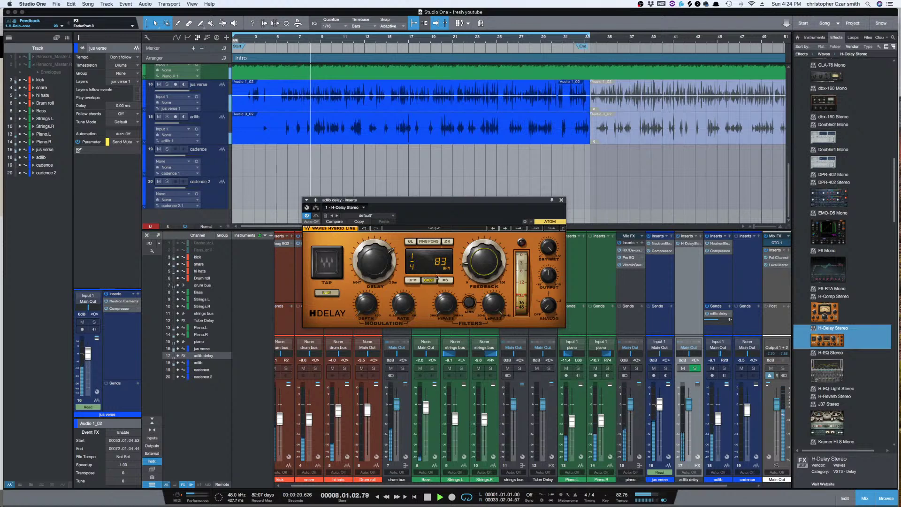
left_click_drag(444, 306, 445, 306)
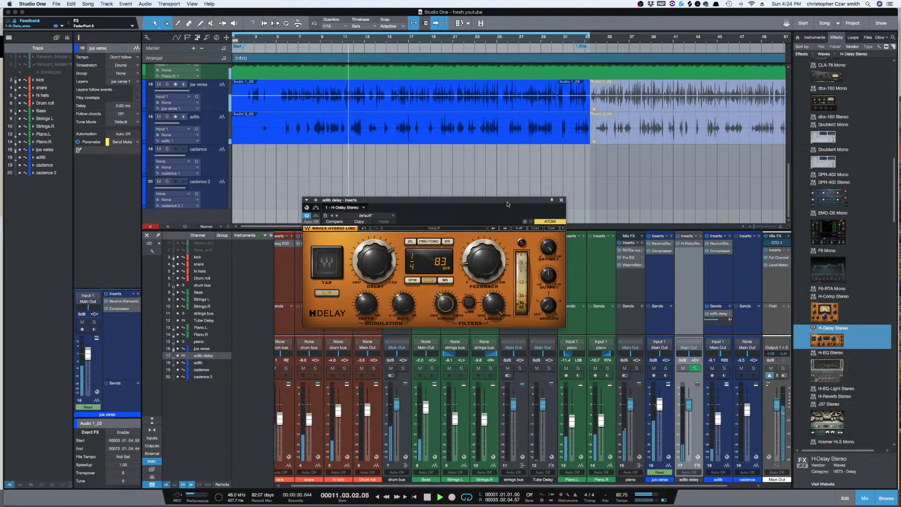
left_click_drag(507, 198, 504, 158)
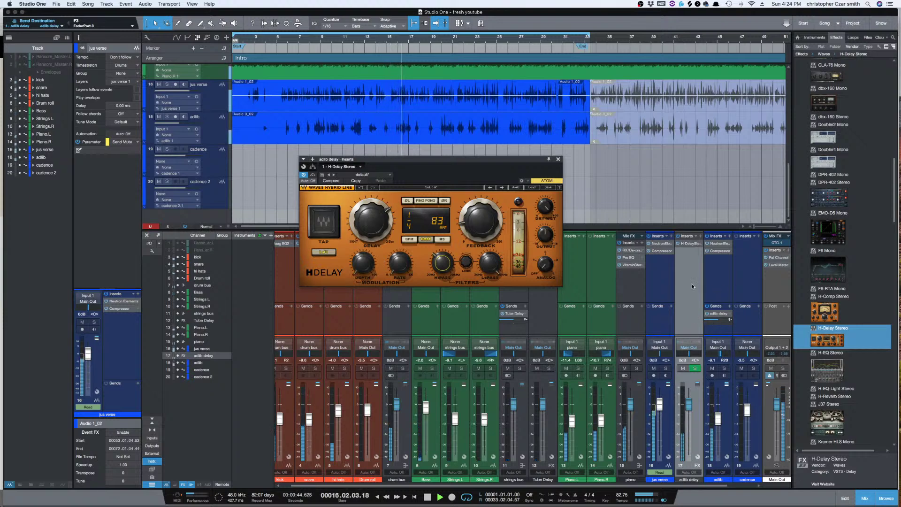
Step: Move the adlib delay FX channel directly after the adlib channel and raise adlib's send level to it
left_click_drag(686, 281, 720, 292)
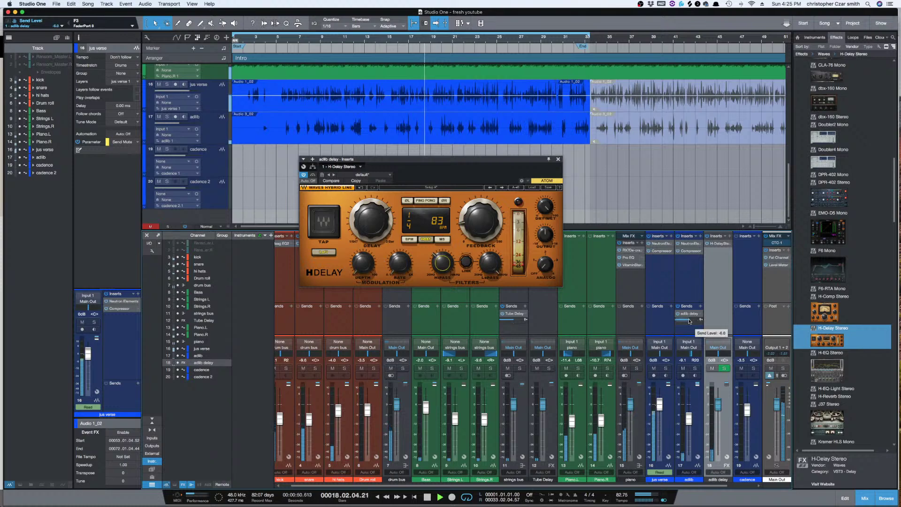
left_click_drag(687, 321, 692, 322)
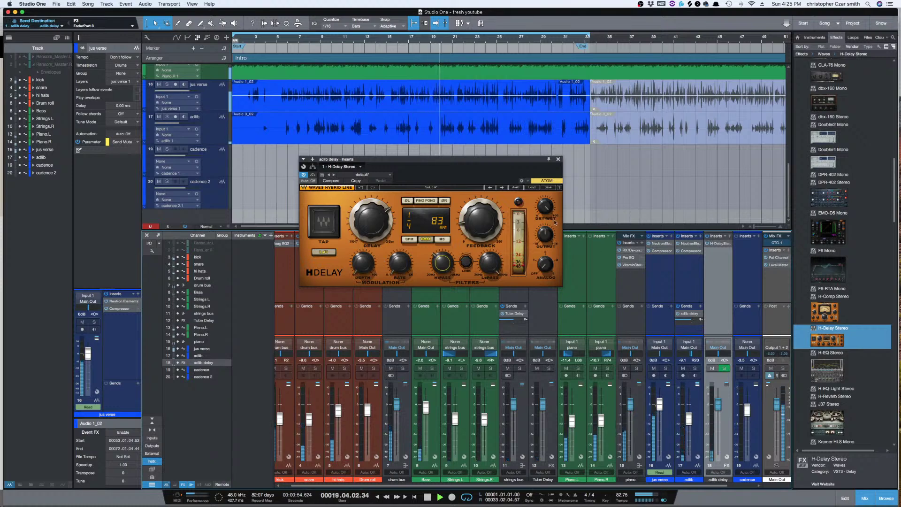
Step: Fine-tune H-Delay's output and feedback while rebalancing the adlib fader to -4.5 dB and its delay send level
left_click_drag(548, 240, 546, 237)
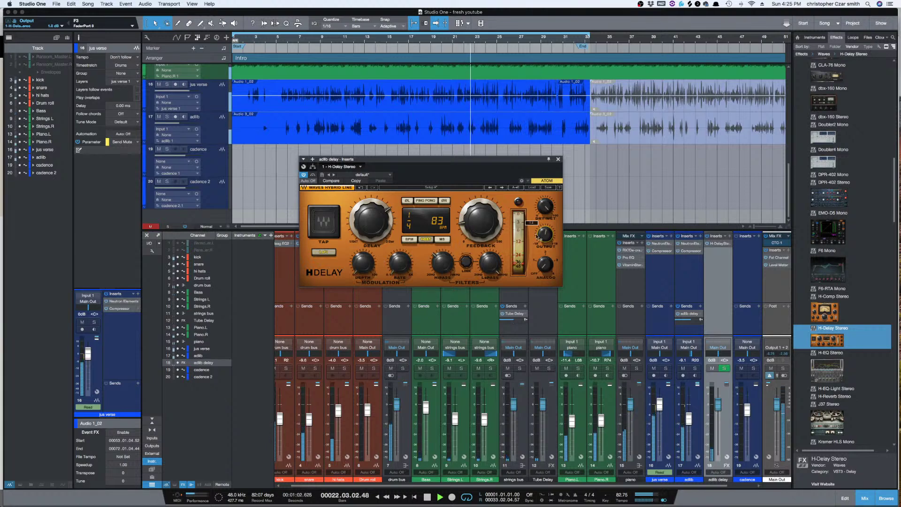
left_click_drag(481, 222, 481, 224)
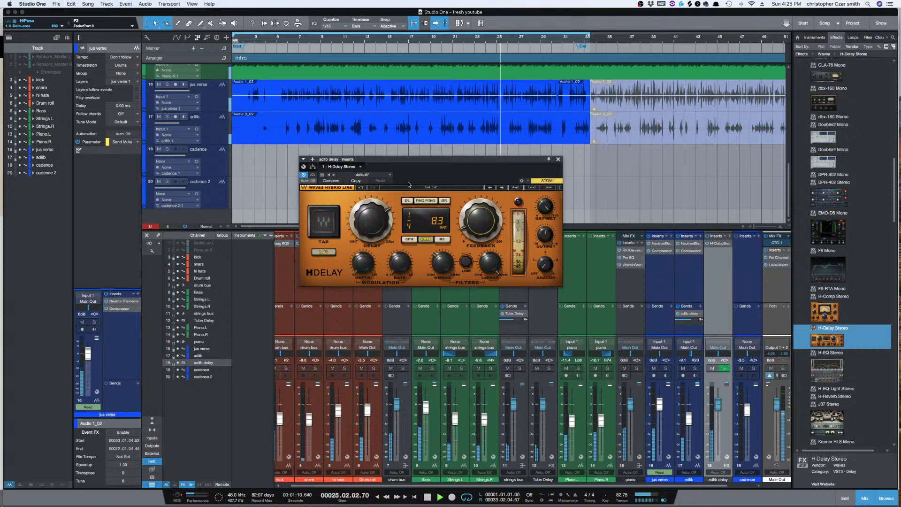
left_click_drag(690, 420, 691, 411)
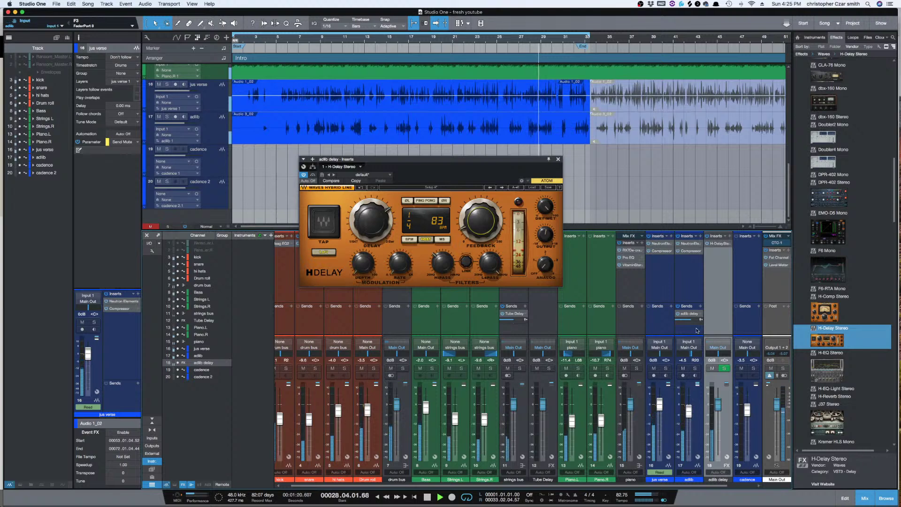
left_click_drag(471, 238, 471, 241)
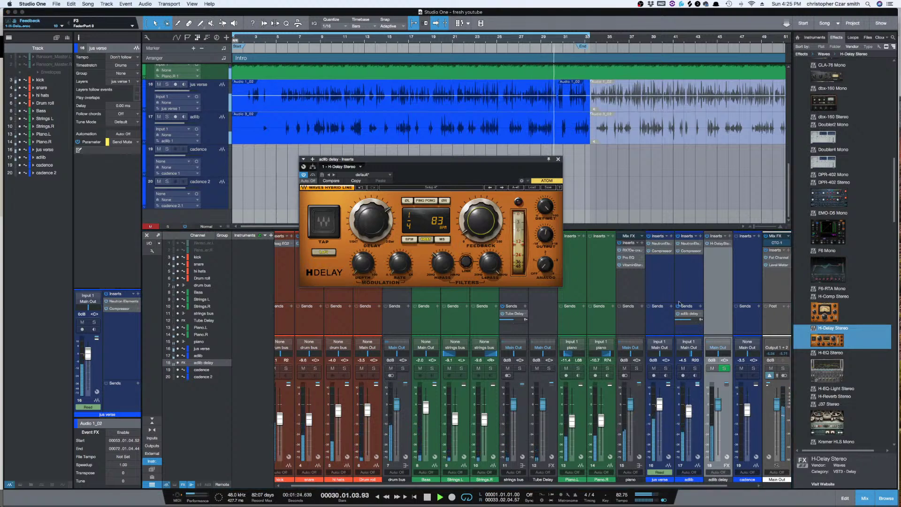
left_click_drag(692, 321, 689, 322)
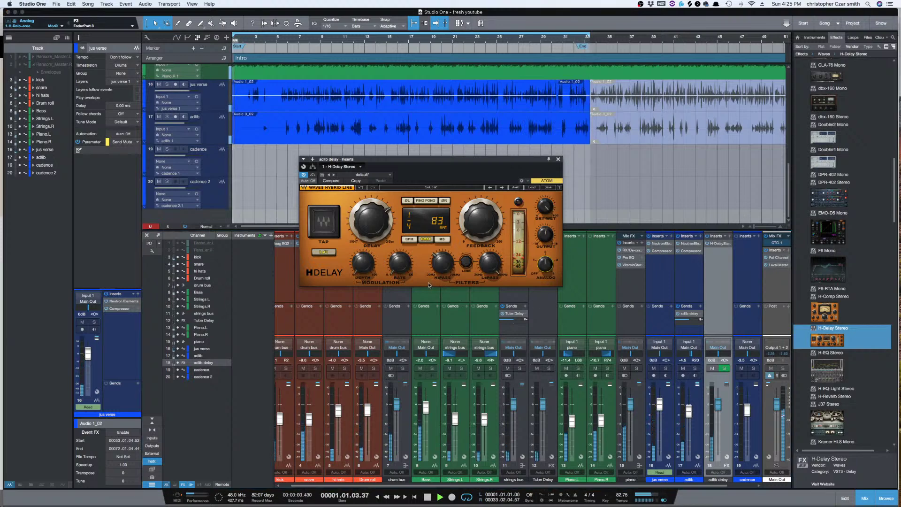
Step: Play the song from about bar 52, shift the H-Delay window away from the tracks and hide the browser
key("space")
scroll(600, 166, "right", 10)
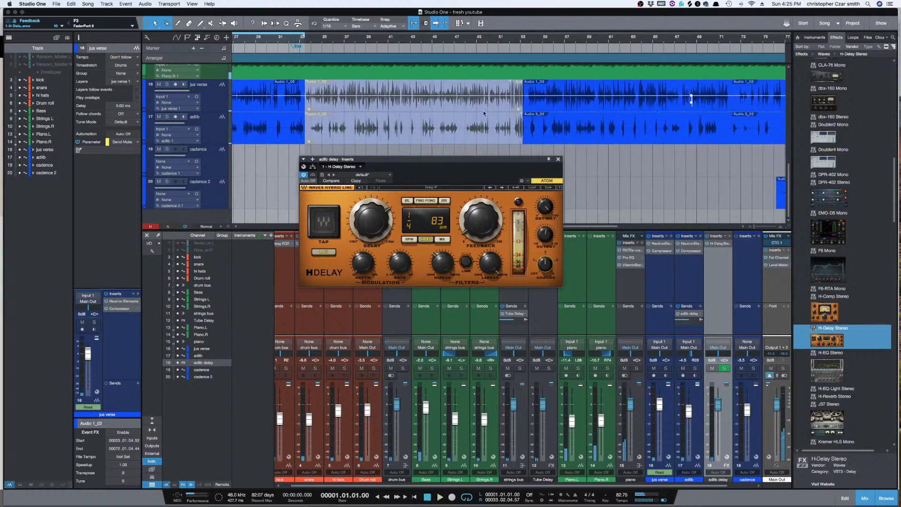
left_click(506, 38)
key("space")
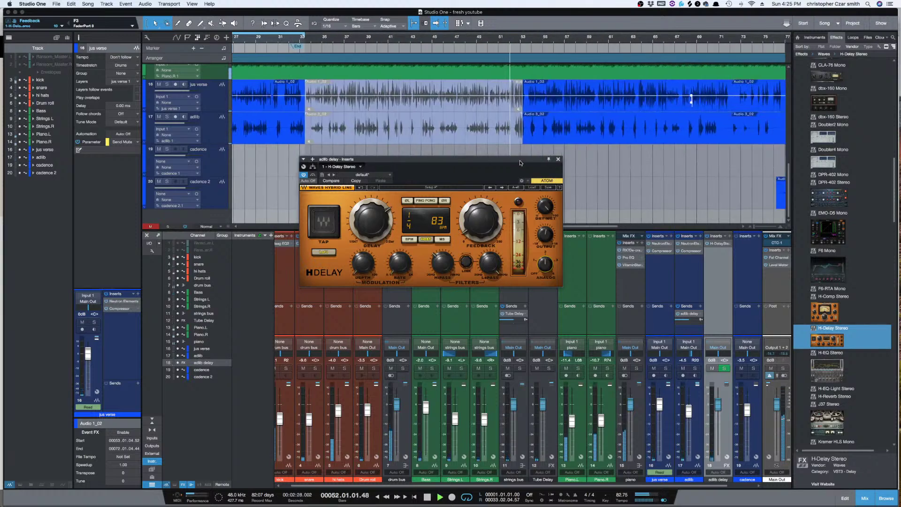
left_click_drag(521, 162, 527, 194)
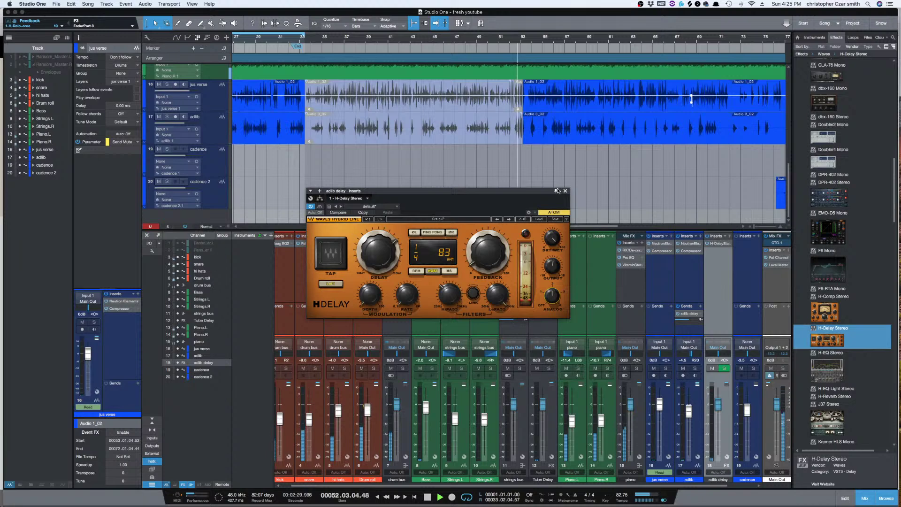
key("F5")
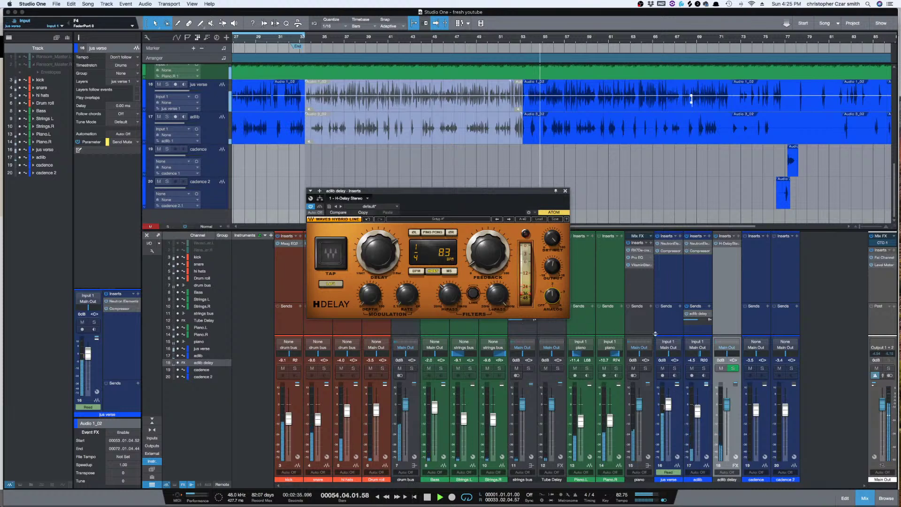
Step: Set the adlib channel's delay send to about -11 dB and lower its fader to -8.5 dB during playback
left_click_drag(697, 322, 694, 324)
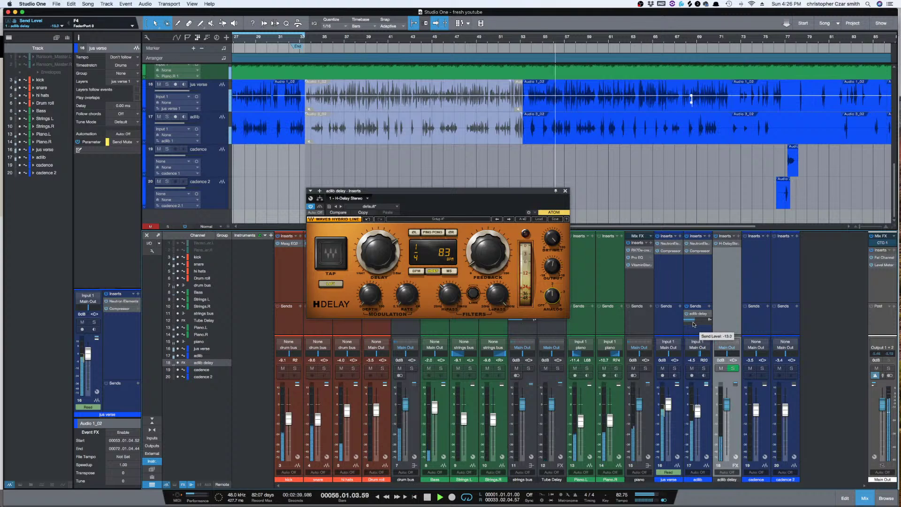
left_click_drag(701, 413, 699, 418)
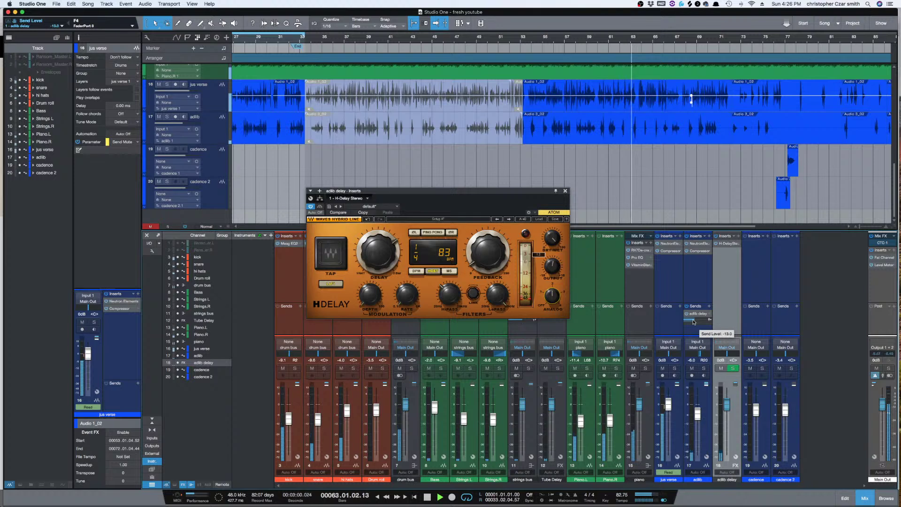
scroll(694, 321, "up", 2)
scroll(694, 321, "down", 2)
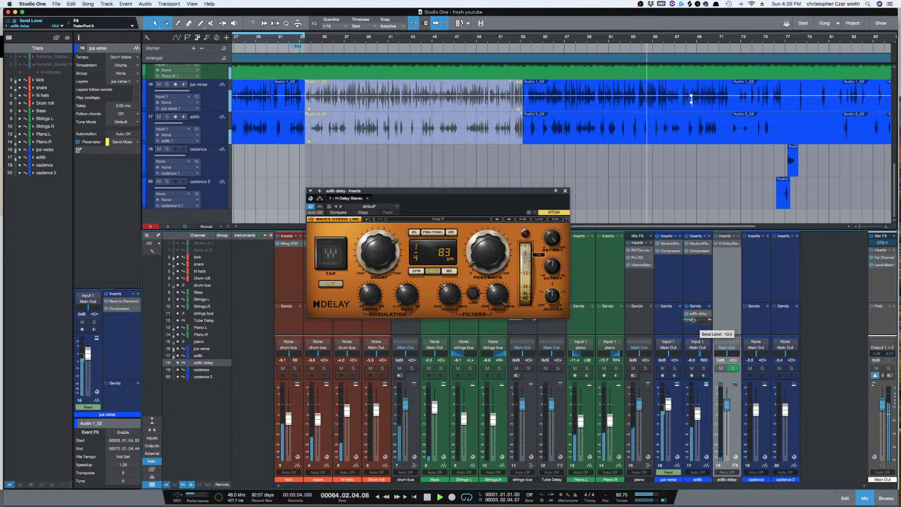
scroll(693, 320, "up", 2)
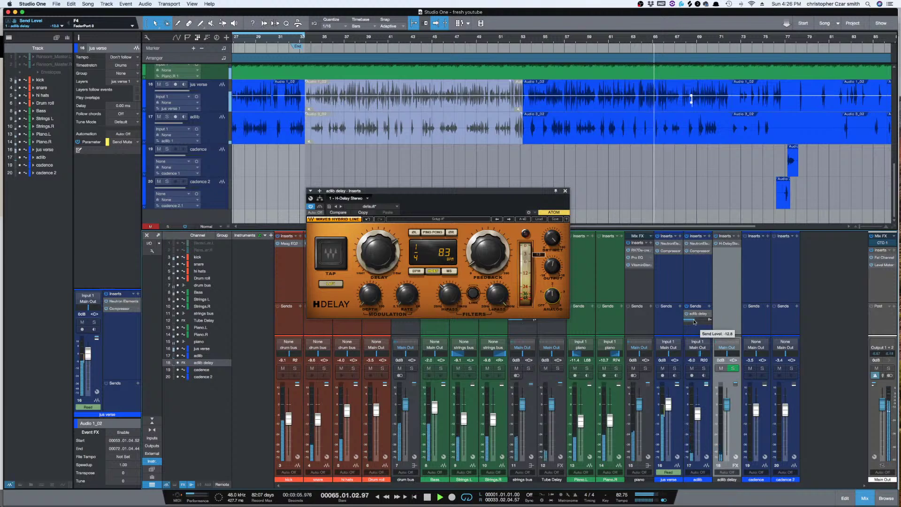
scroll(694, 321, "up", 5)
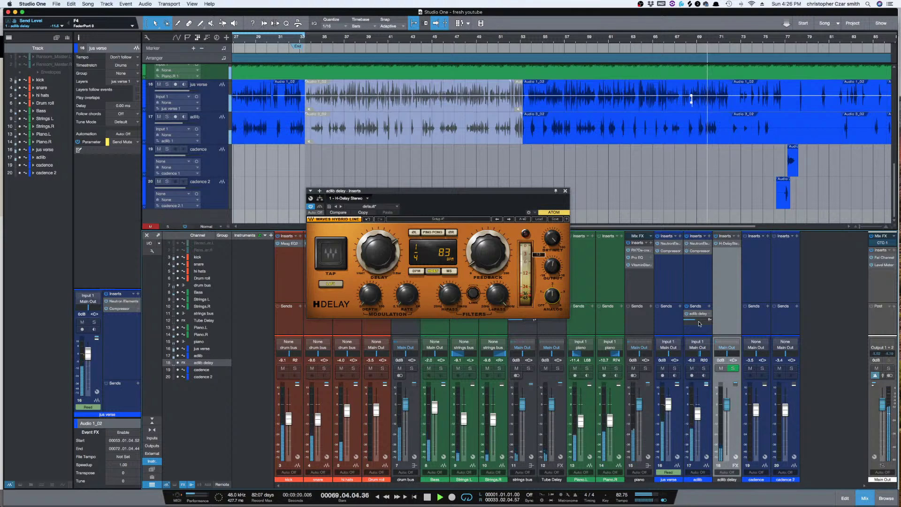
left_click_drag(700, 421, 702, 425)
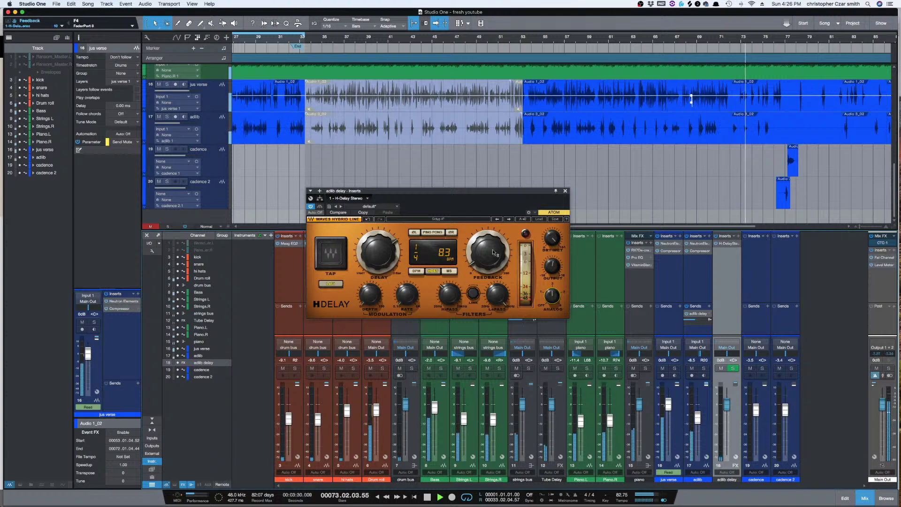
Step: Set H-Delay's feedback to 14 and restart playback from the beginning of the vocal section at bar 53
left_click_drag(492, 251, 492, 249)
key("space")
key("ctrl+space")
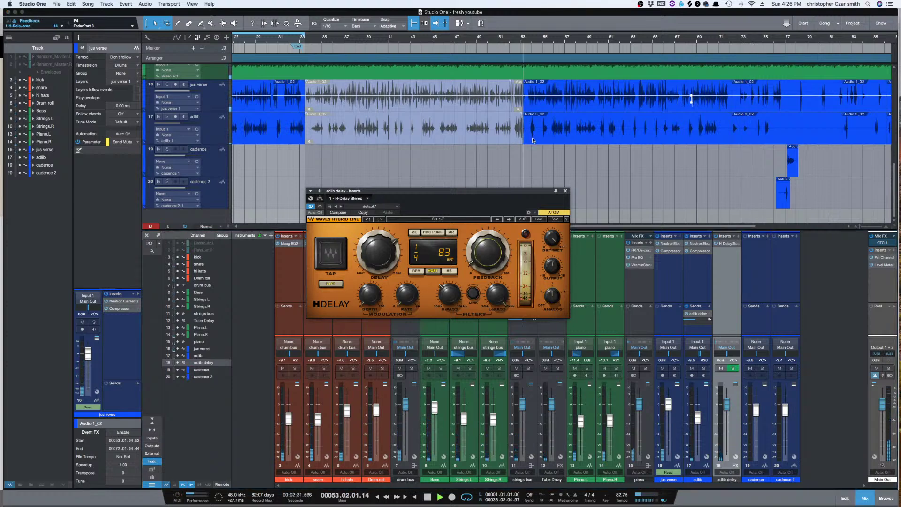
key("space")
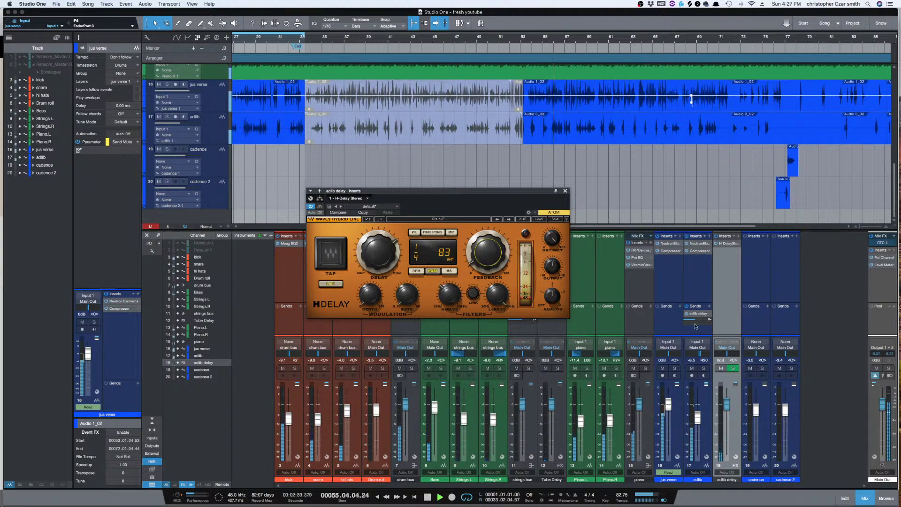
Step: Raise adlib's delay send level to -4.2 dB while listening and close the H-Delay window
left_click_drag(697, 321, 699, 322)
scroll(699, 322, "up", 5)
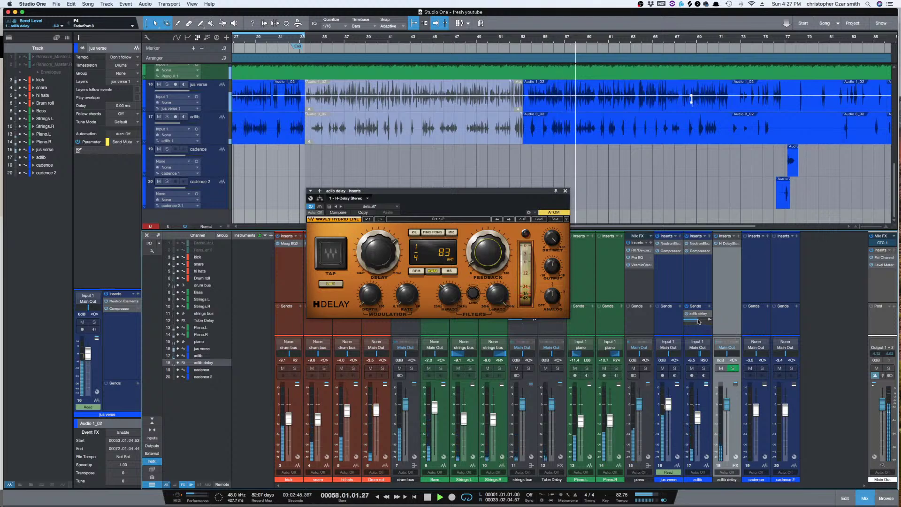
scroll(699, 322, "up", 1)
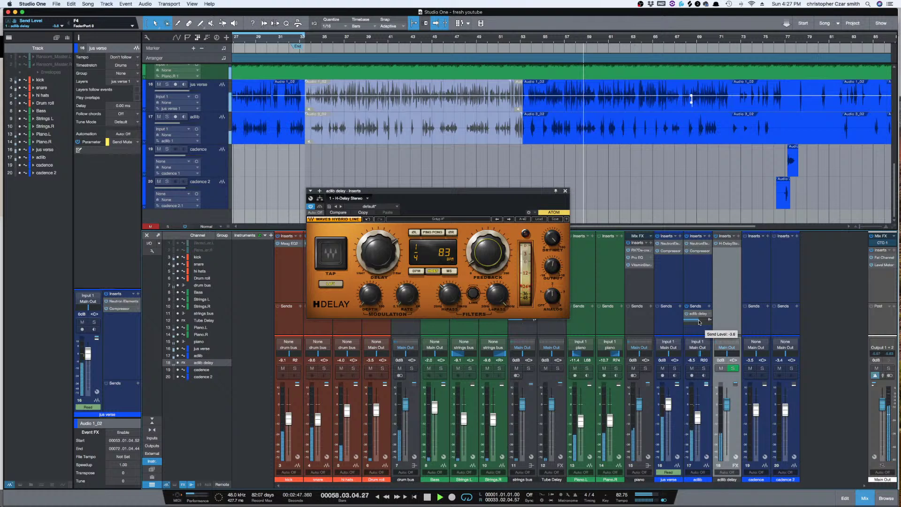
left_click_drag(699, 322, 696, 323)
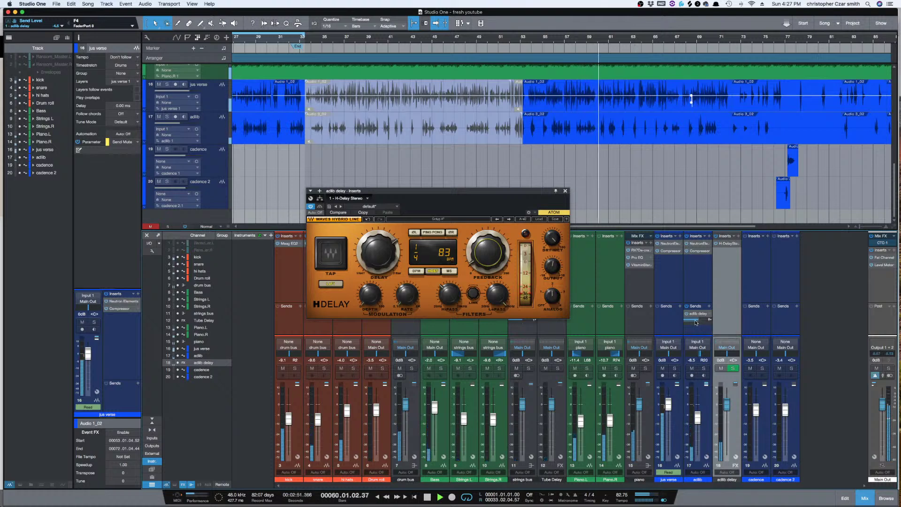
left_click(565, 190)
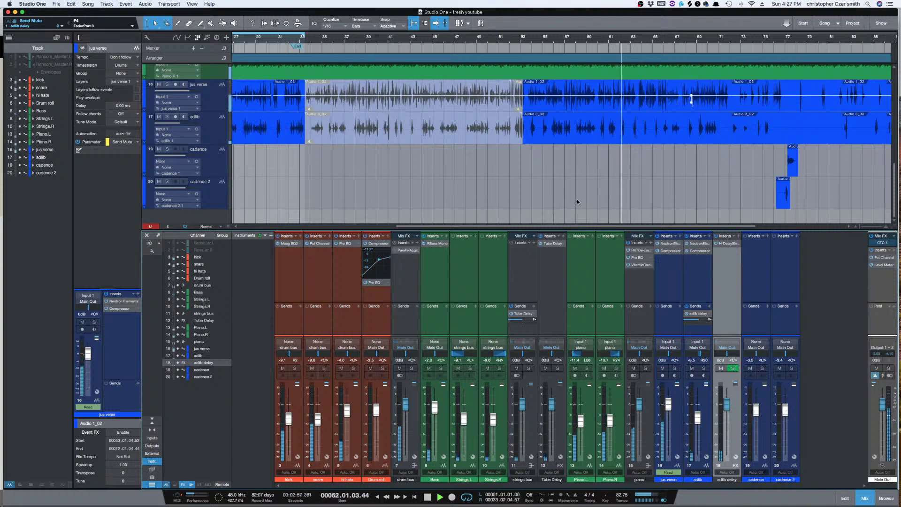
Step: Try a delay time of 1/8 in H-Delay on the adlib delay channel while the vocals play
key("e")
key("e")
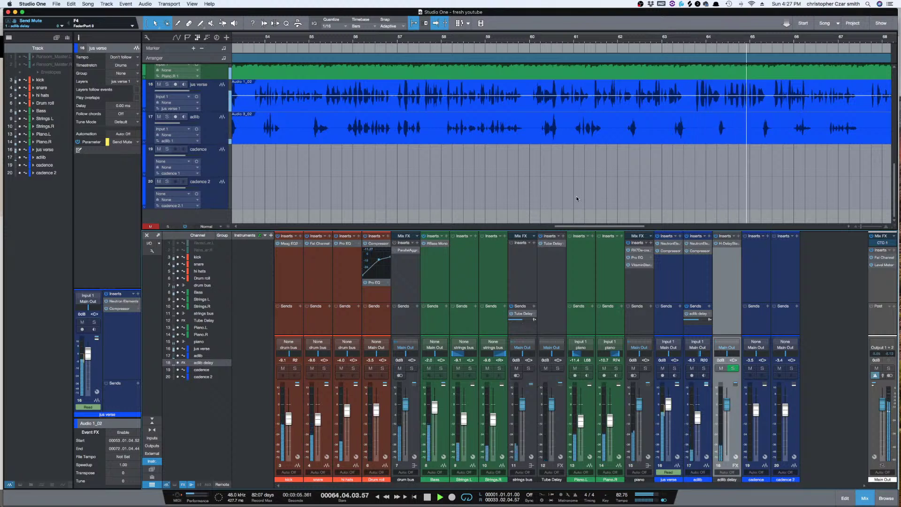
key("w")
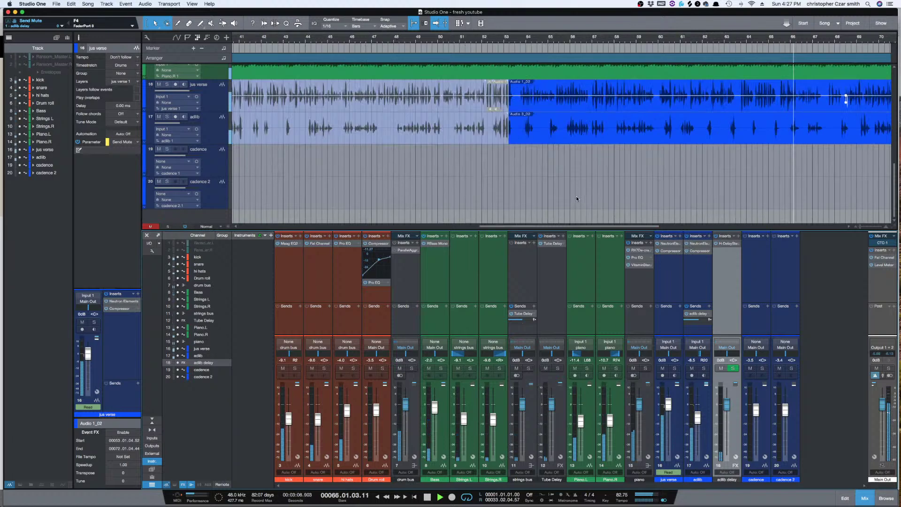
left_click(728, 244)
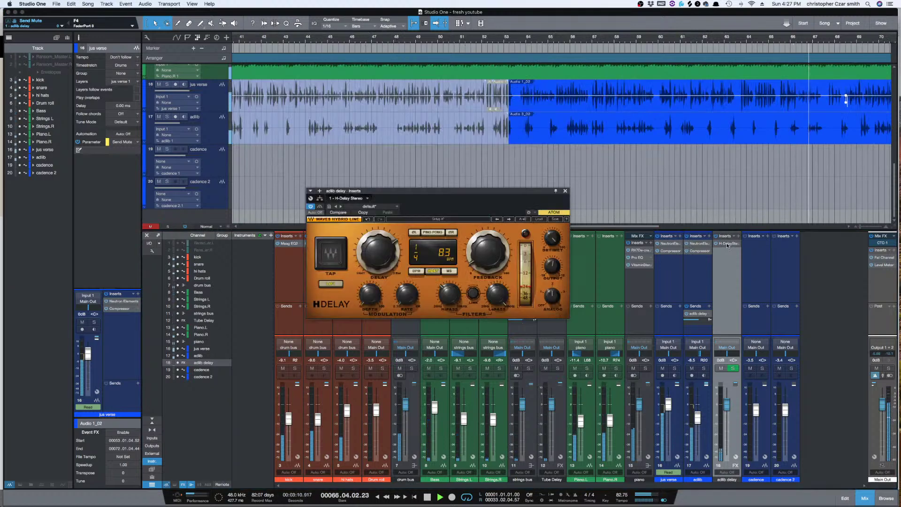
left_click_drag(379, 253, 378, 259)
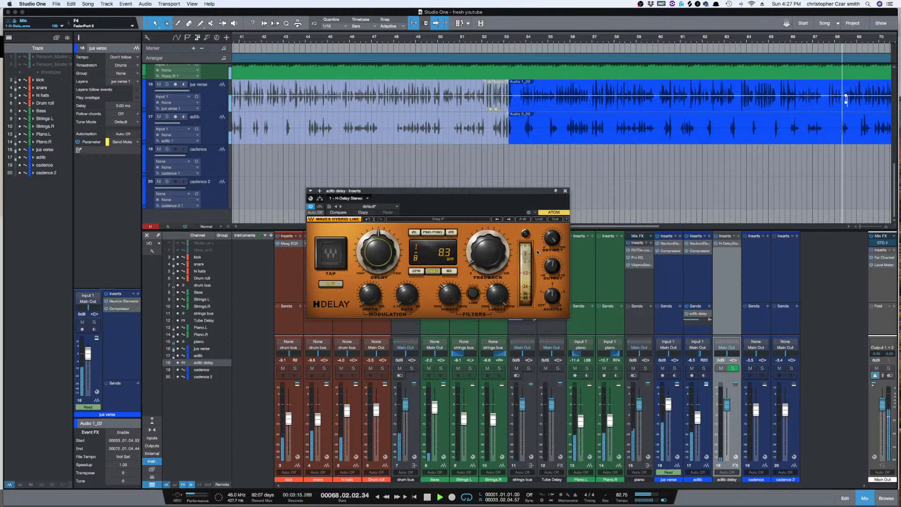
left_click(566, 191)
Step: Set H-Delay's delay time to 1/4 after listening further, stop playback and close the plug-in window
key("e")
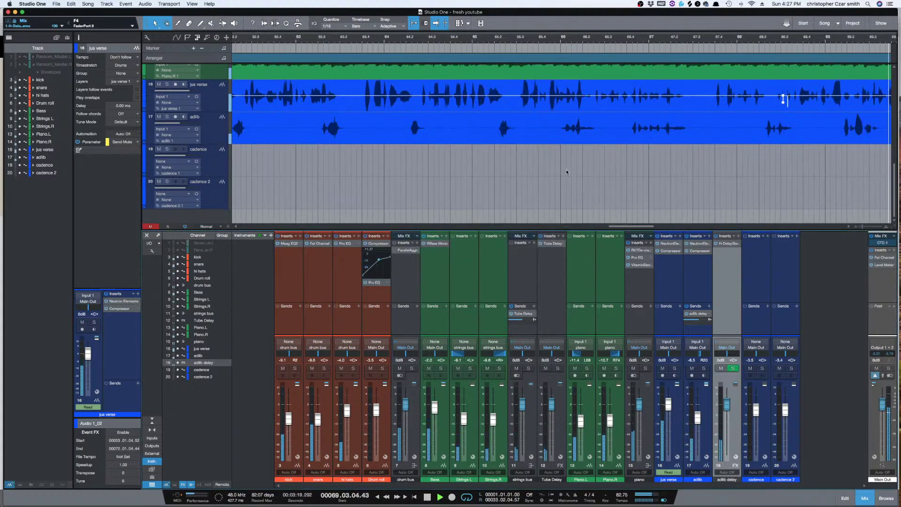
key("e")
key("w")
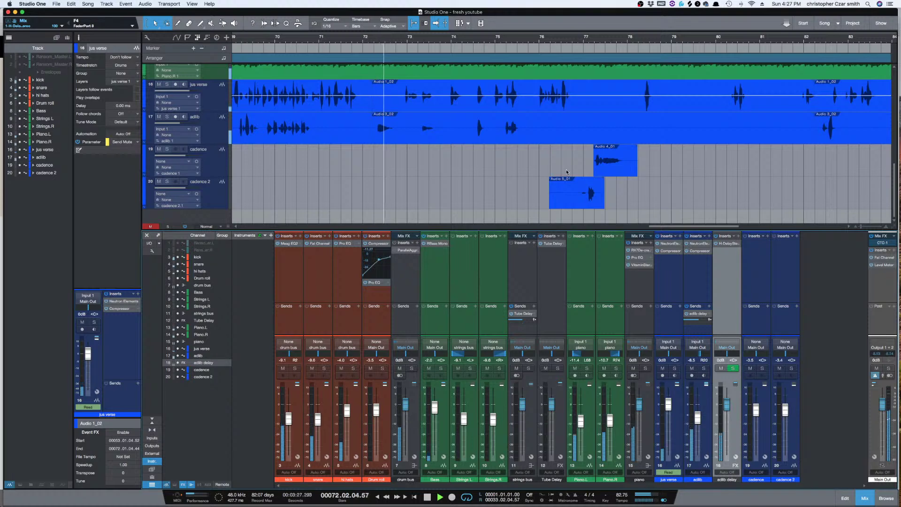
left_click(727, 244)
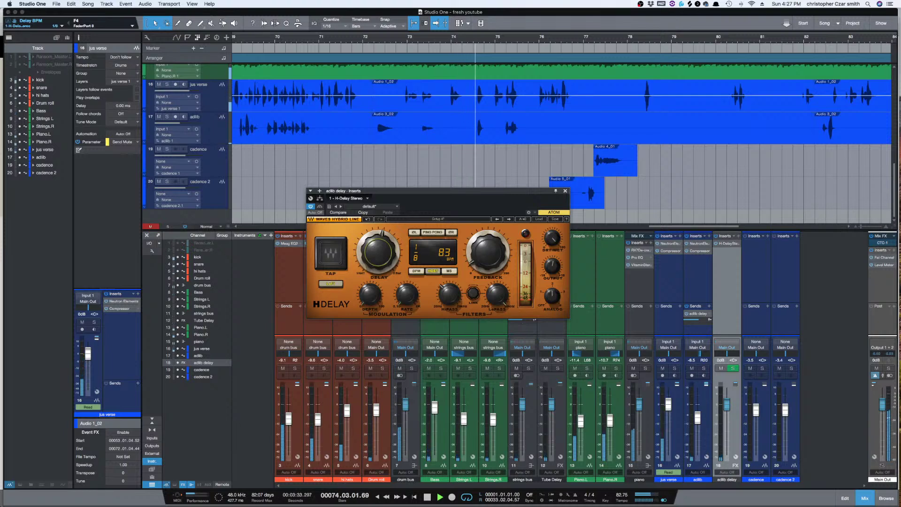
left_click_drag(385, 253, 385, 244)
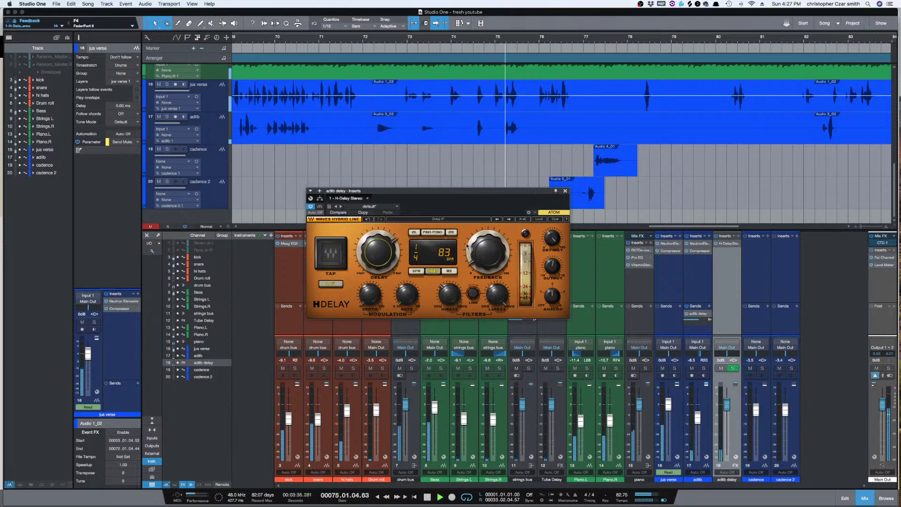
key("space")
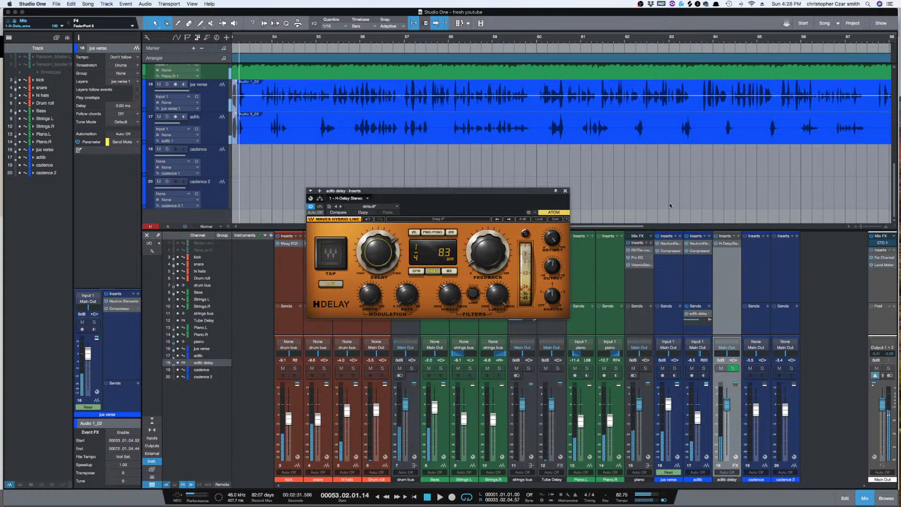
left_click(565, 190)
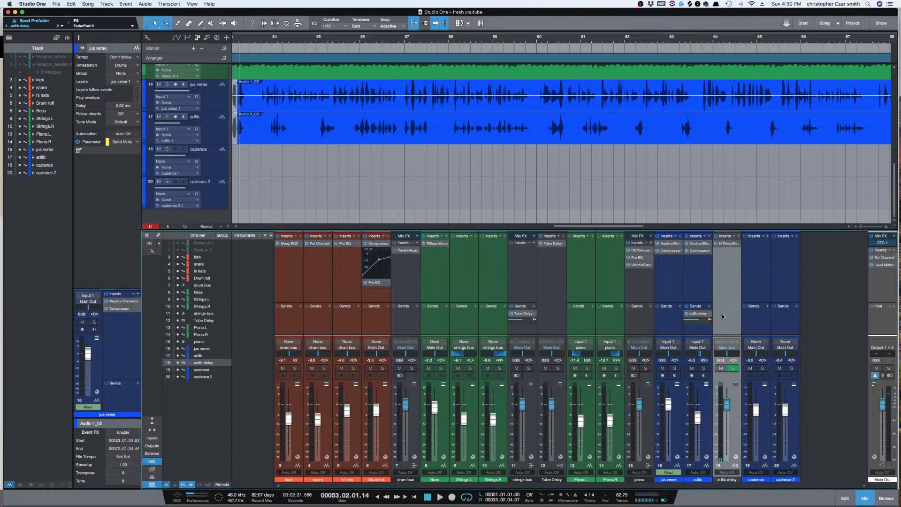
Step: Add an aux channel directly after the adlib delay channel in the mixer
right_click(801, 266)
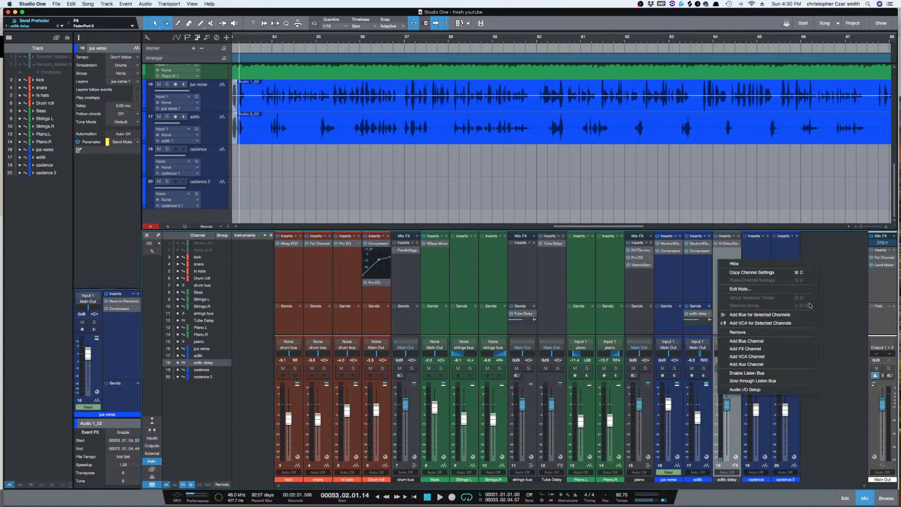
left_click(798, 364)
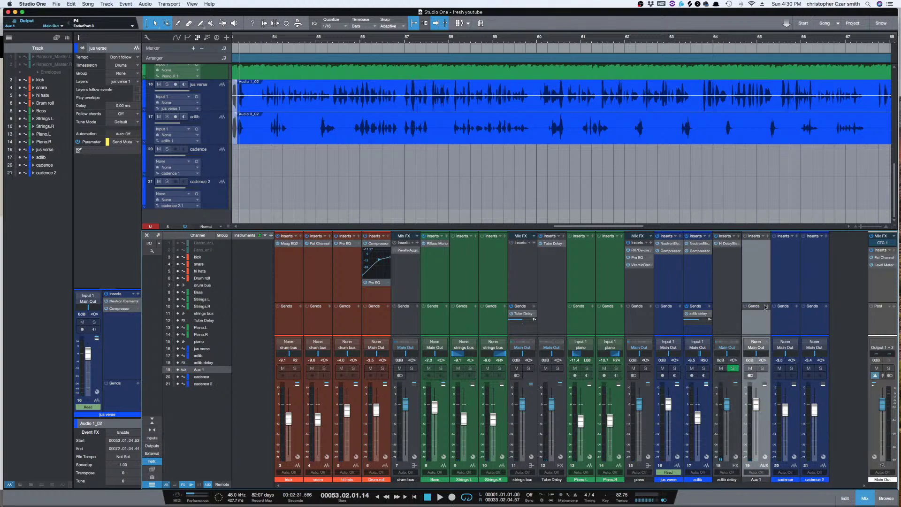
Step: Examine the adlib channel's available send destinations, including the sidechain inputs, without assigning one
left_click(709, 306)
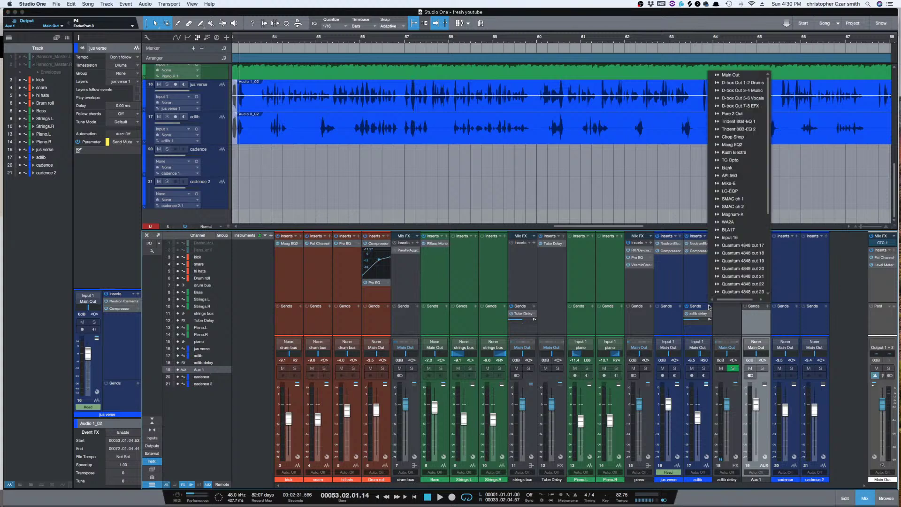
left_click(722, 276)
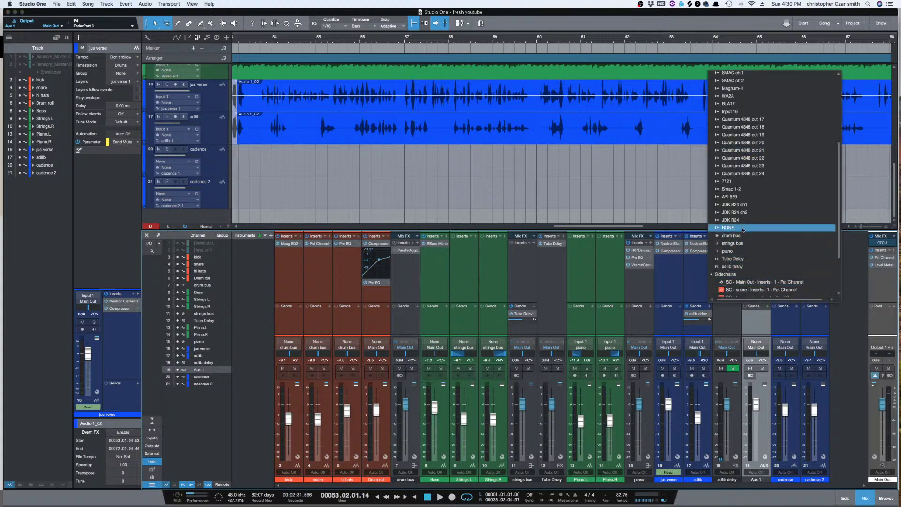
scroll(743, 266, "down", 2)
left_click(737, 213)
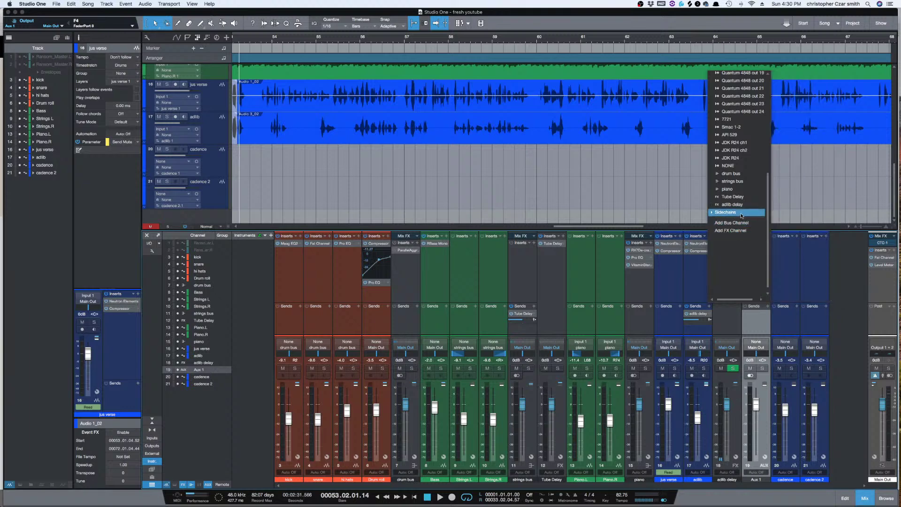
left_click(741, 213)
scroll(741, 213, "up", 1)
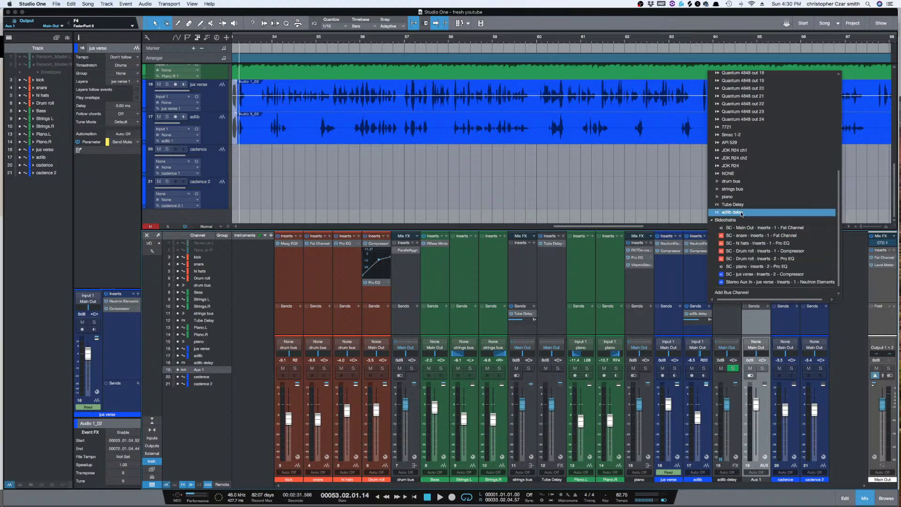
left_click(741, 220)
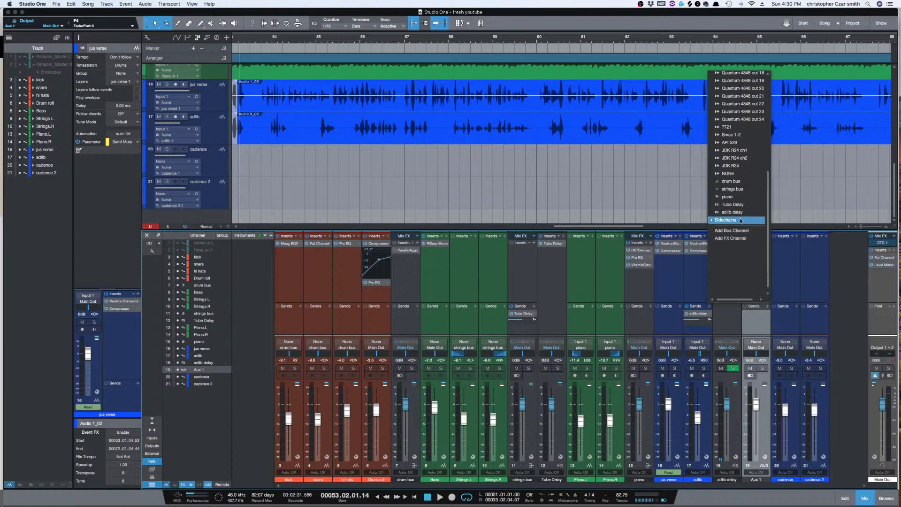
left_click(849, 289)
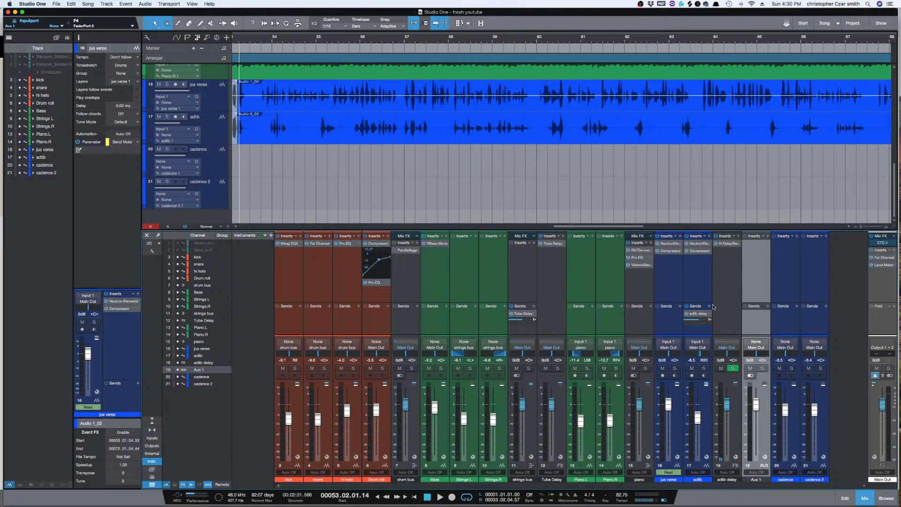
Step: Examine the jus verse channel's send destinations and sidechain inputs without assigning a send
left_click(679, 308)
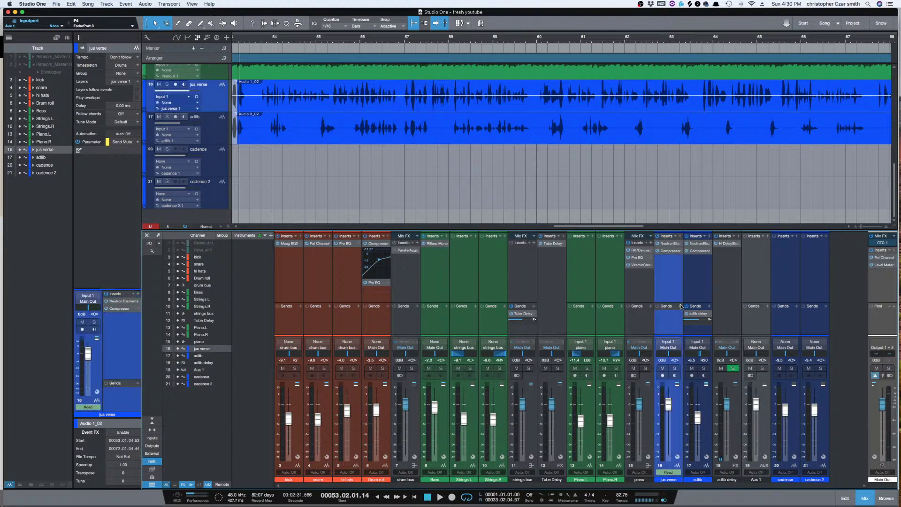
left_click(681, 306)
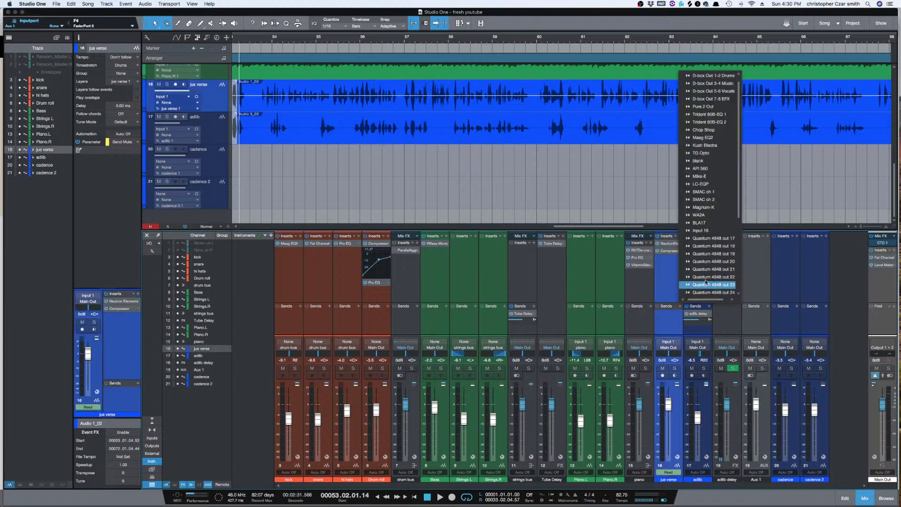
scroll(721, 256, "down", 6)
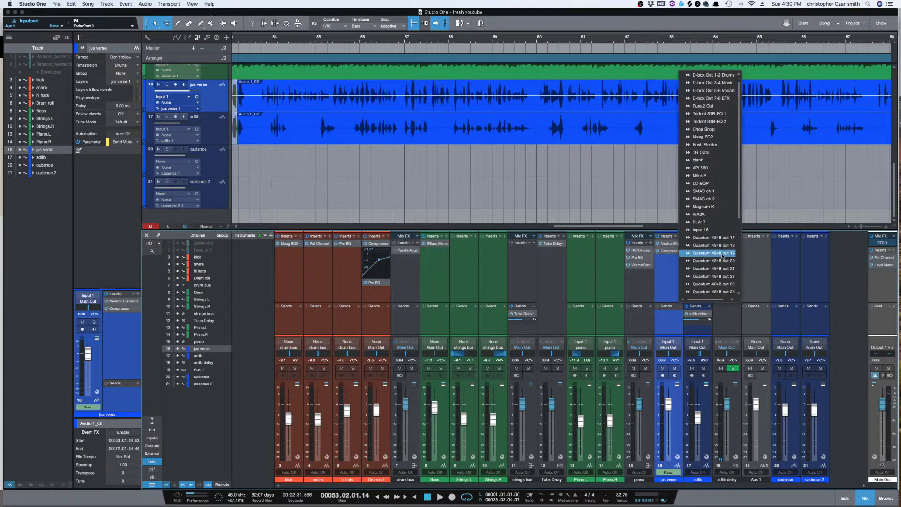
scroll(722, 257, "down", 9)
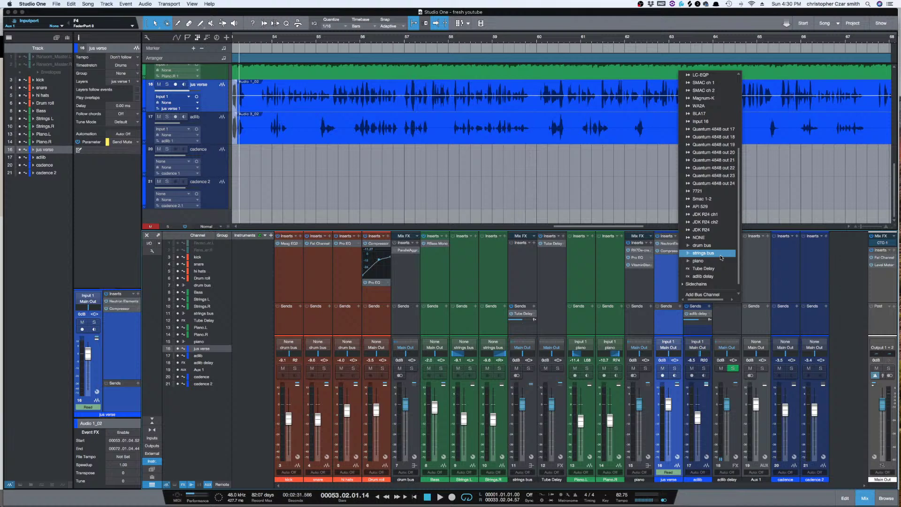
left_click(718, 284)
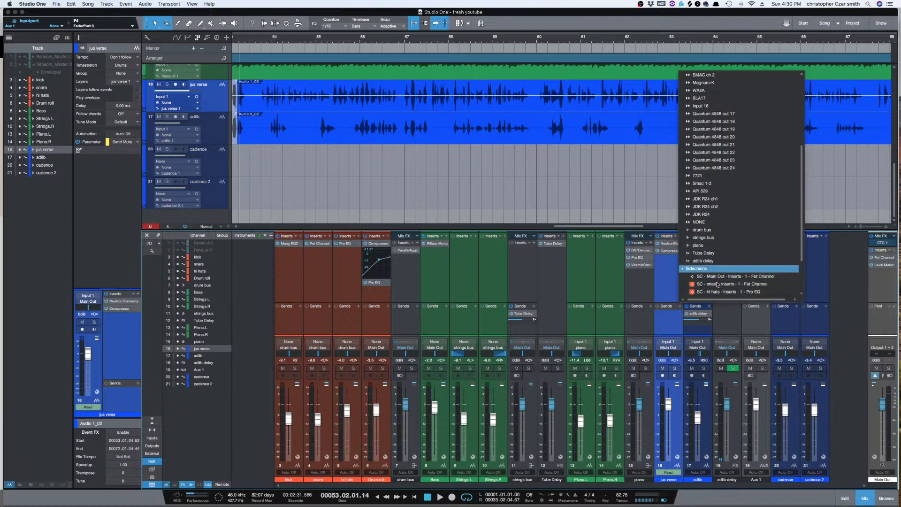
scroll(718, 284, "up", 1)
scroll(717, 284, "down", 3)
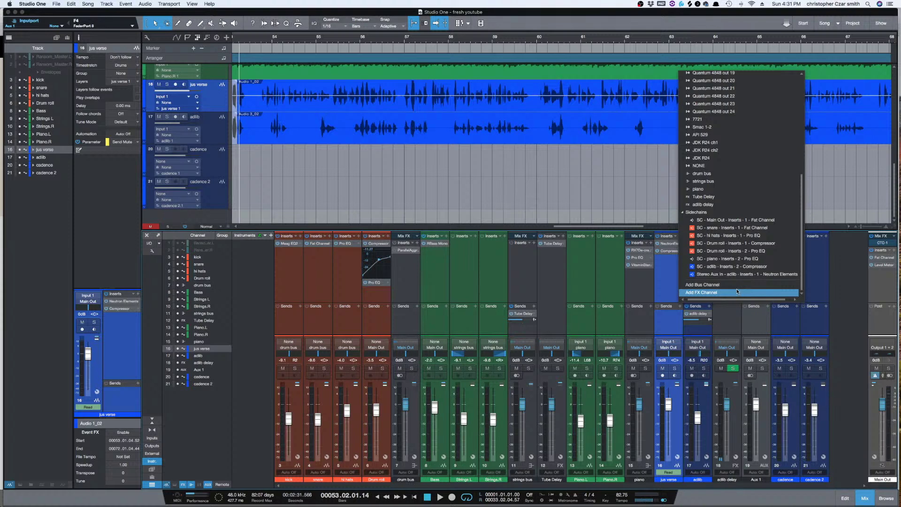
left_click(683, 212)
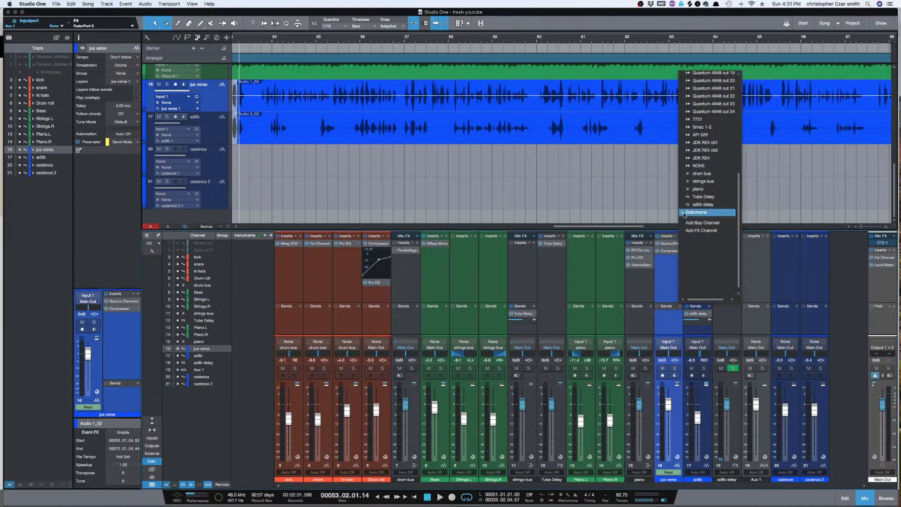
left_click(849, 262)
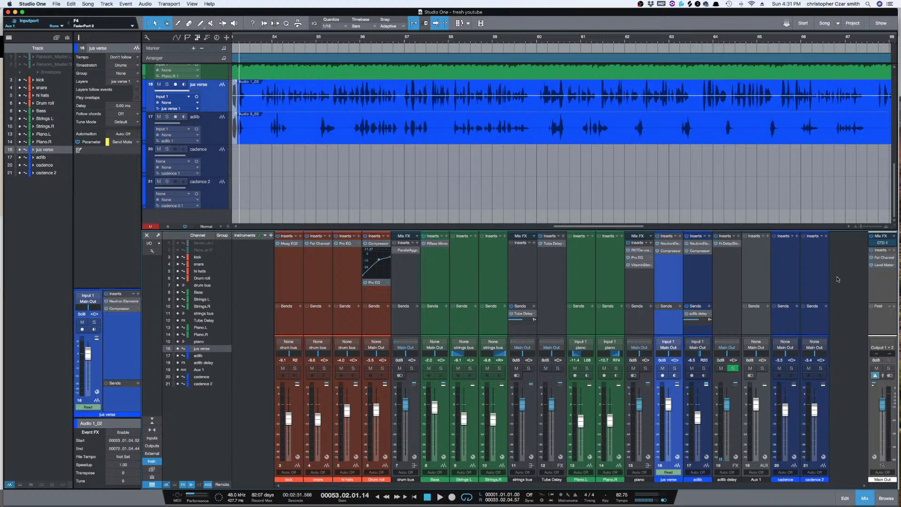
Step: Select the Aux 1 channel, show the browser's instruments and select the External Instruments folder
left_click(761, 322)
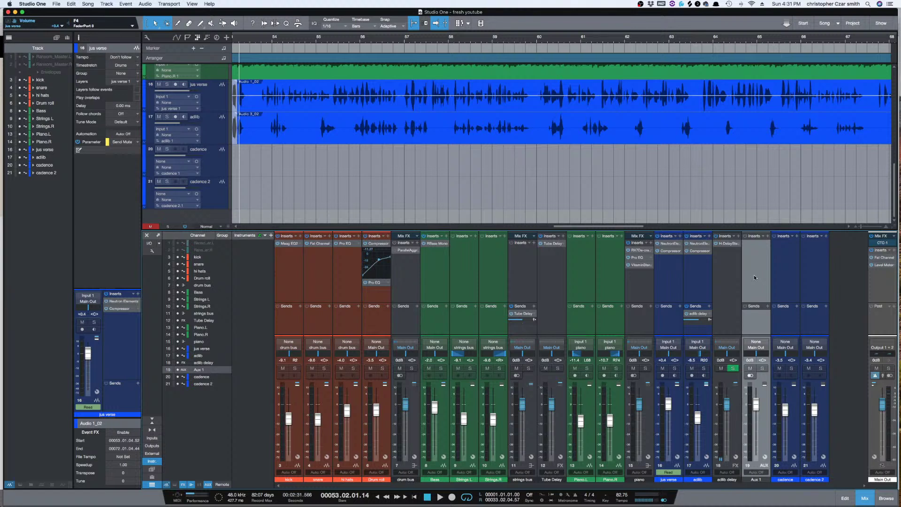
key("F5")
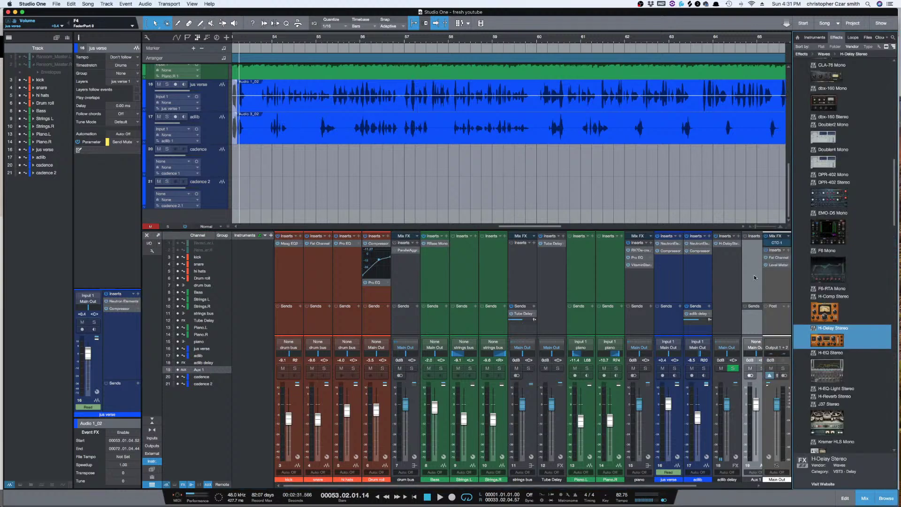
left_click(798, 37)
left_click(820, 38)
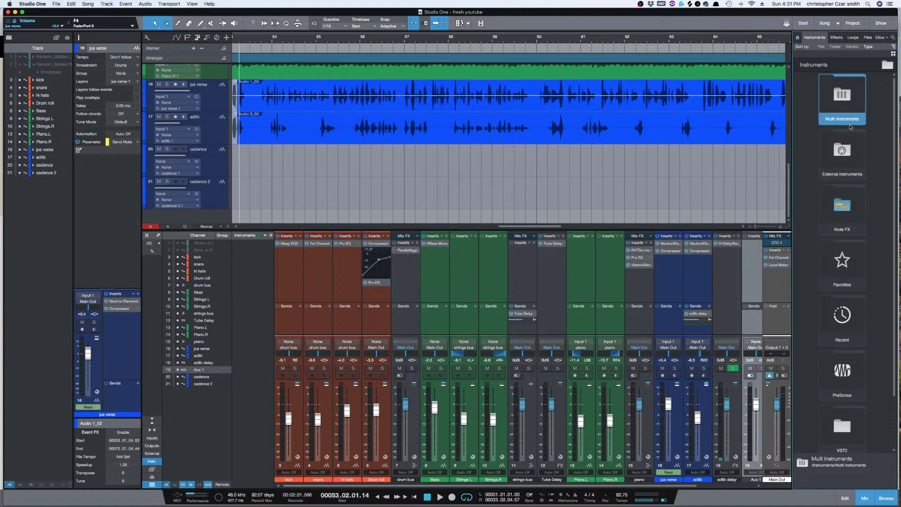
left_click(841, 162)
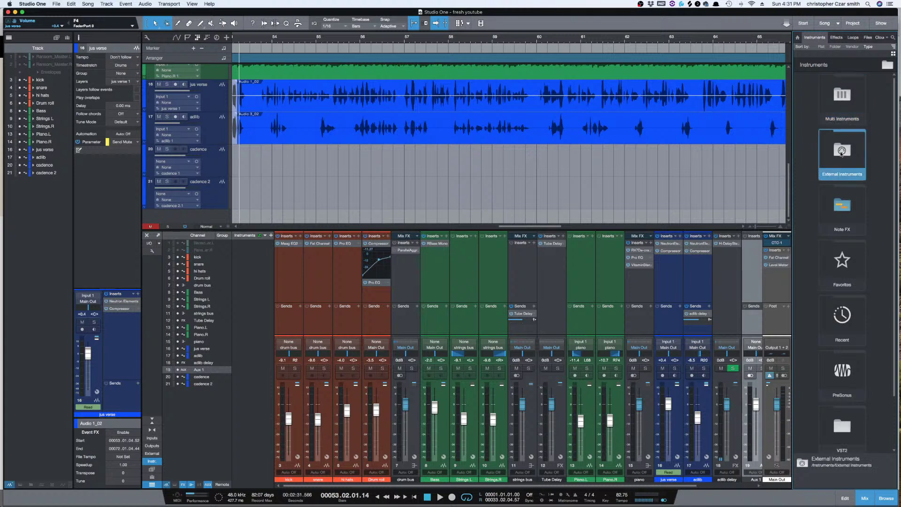
Step: Try to add the whole External Instruments folder to the empty area below the cadence 2 track
left_click_drag(842, 159, 598, 206)
left_click_drag(843, 154, 198, 216)
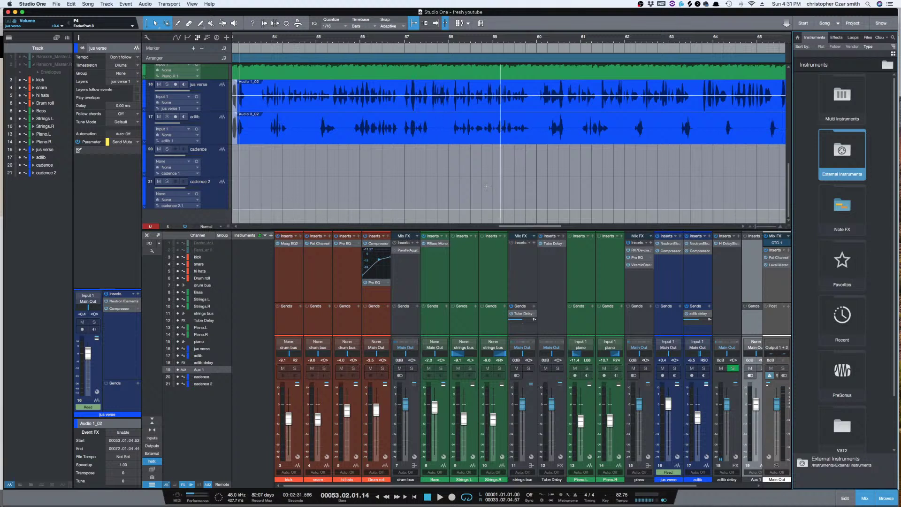
left_click_drag(860, 141, 652, 217)
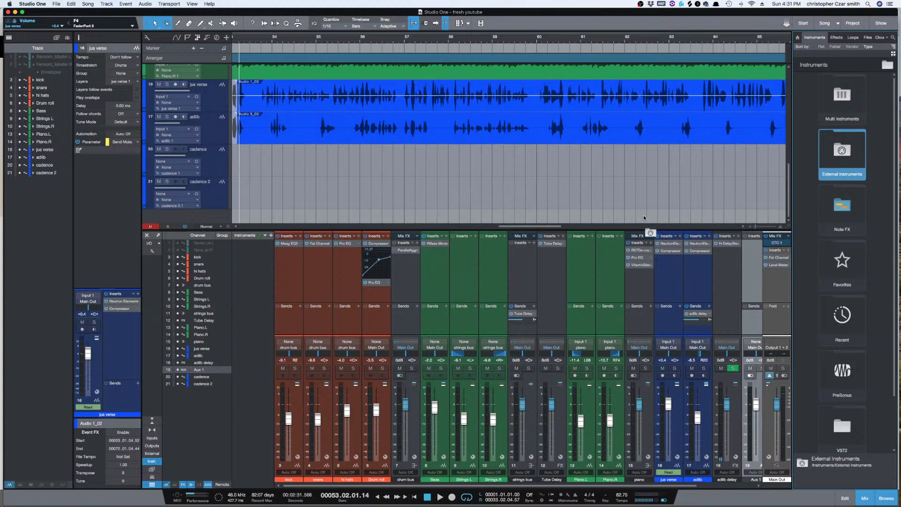
left_click_drag(459, 217, 212, 217)
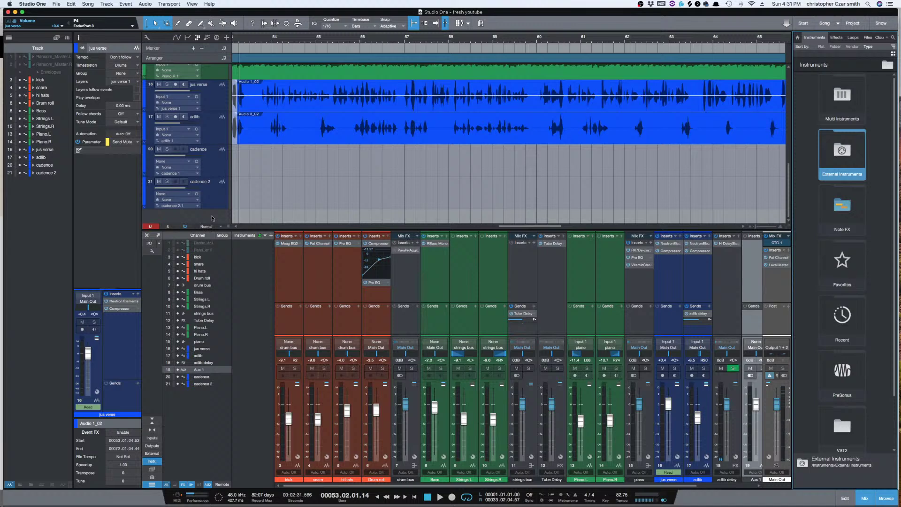
left_click(286, 214)
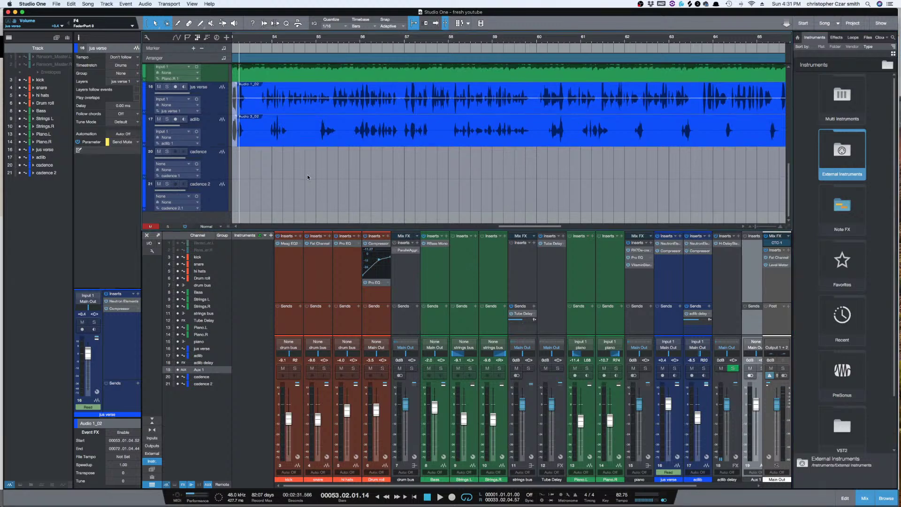
scroll(311, 173, "up", 3)
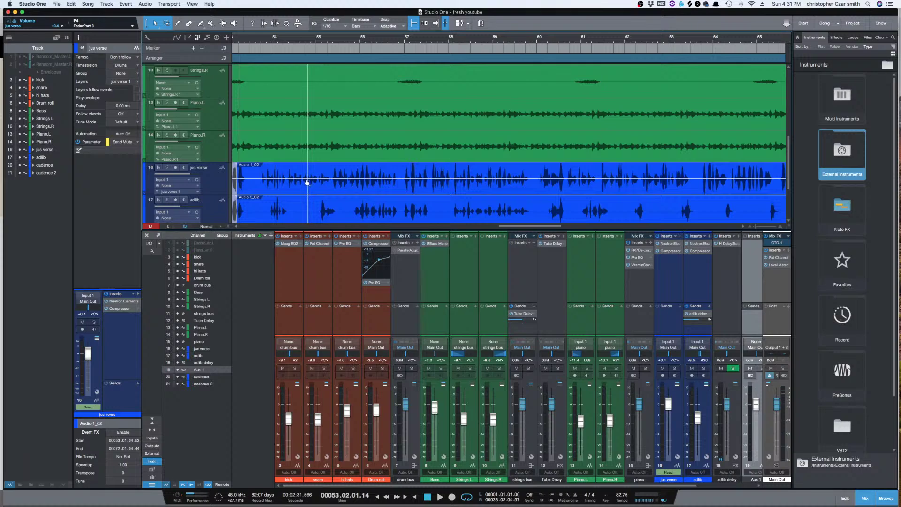
scroll(307, 182, "down", 3)
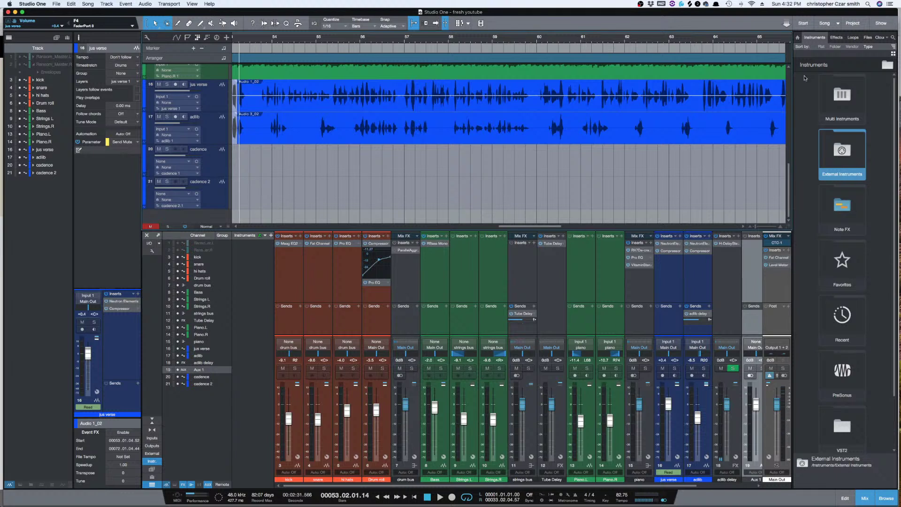
Step: Add the Triton Classic external instrument as a track below cadence 2, check its aux channel list and close the device window
left_click(847, 151)
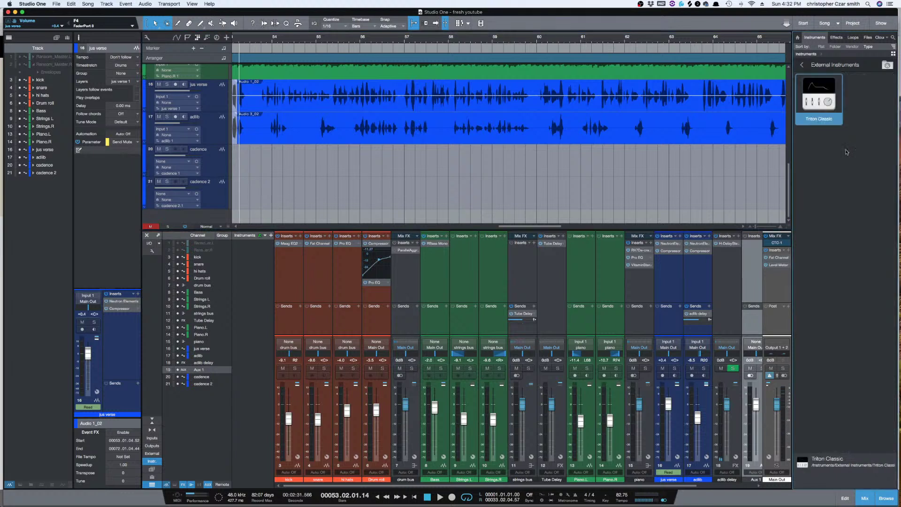
left_click_drag(826, 99, 244, 214)
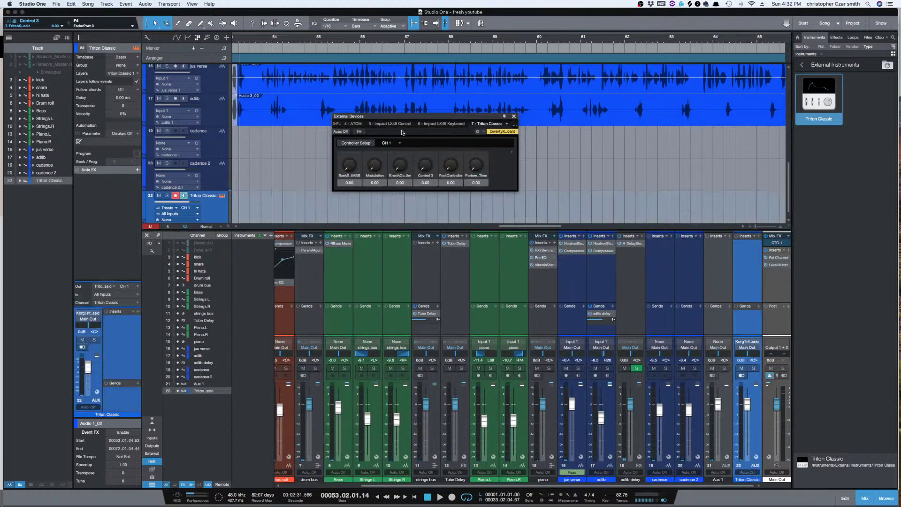
left_click(360, 132)
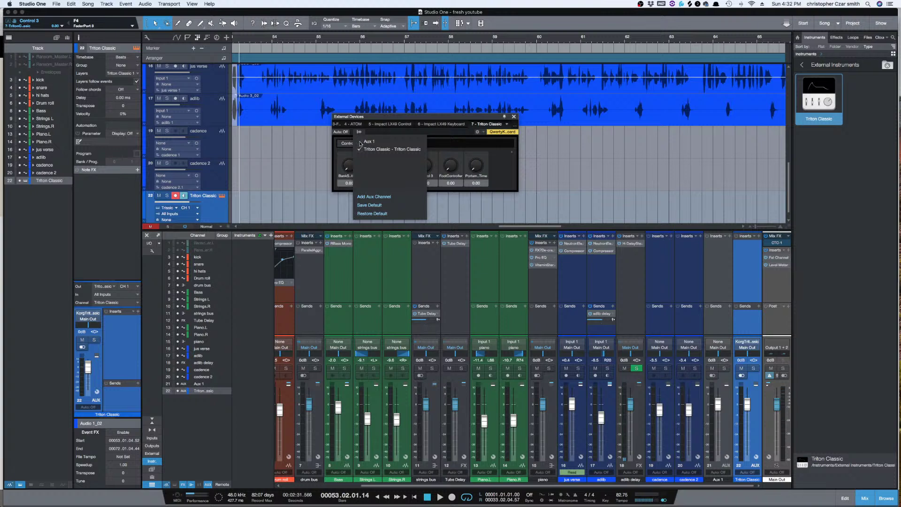
left_click(504, 164)
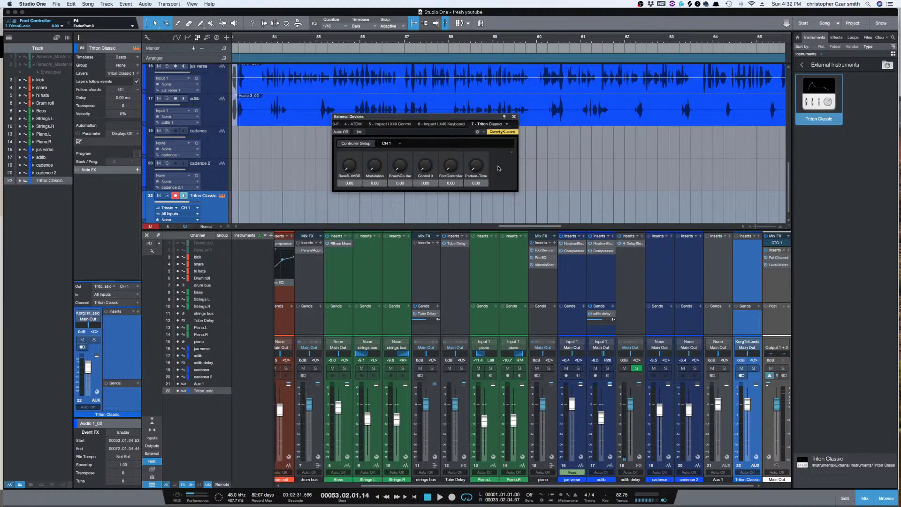
left_click(514, 117)
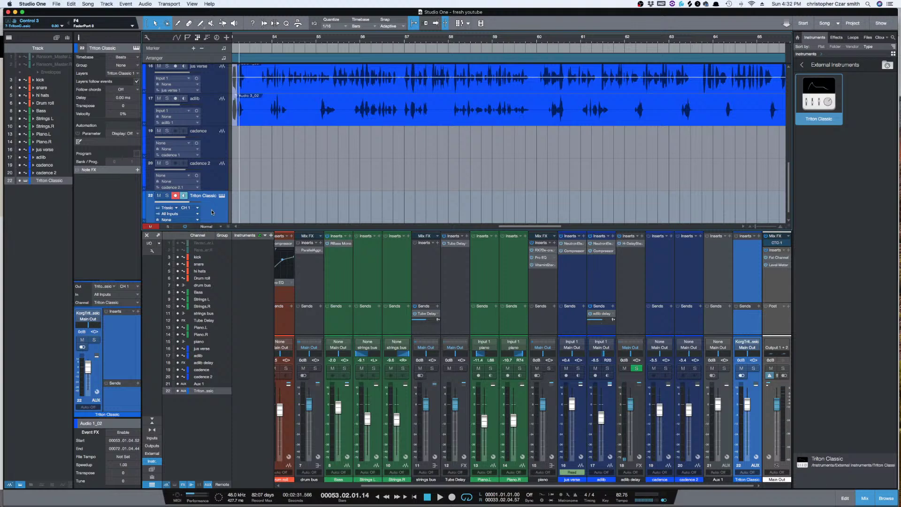
Step: Delete the Triton Classic track from the arrangement and check the channel options of Aux 1
key("Delete")
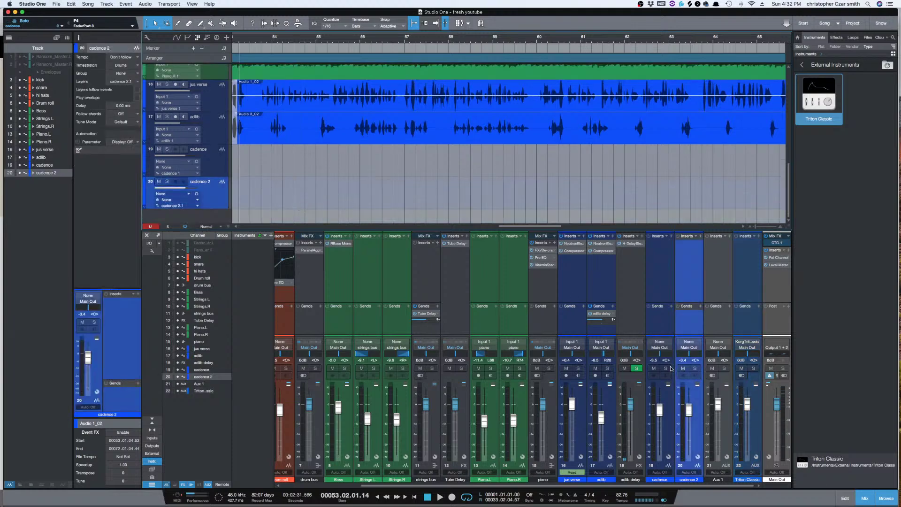
right_click(716, 286)
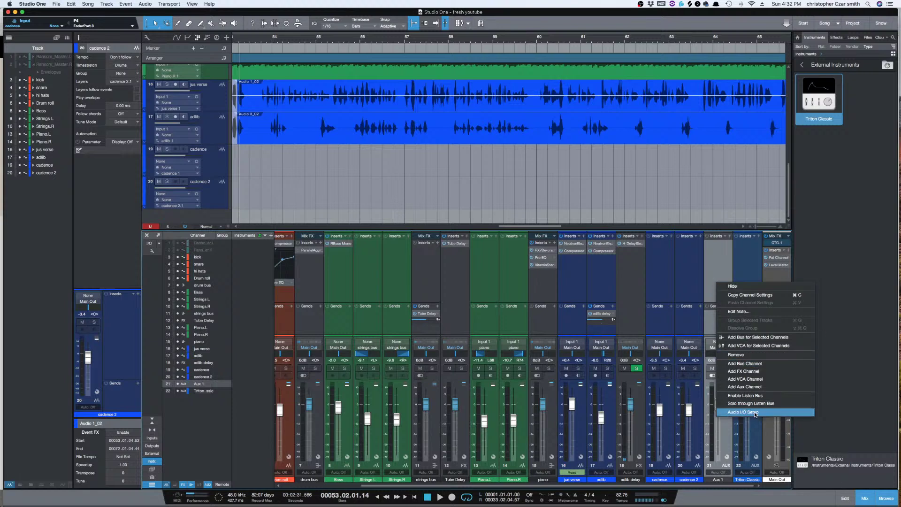
left_click(719, 263)
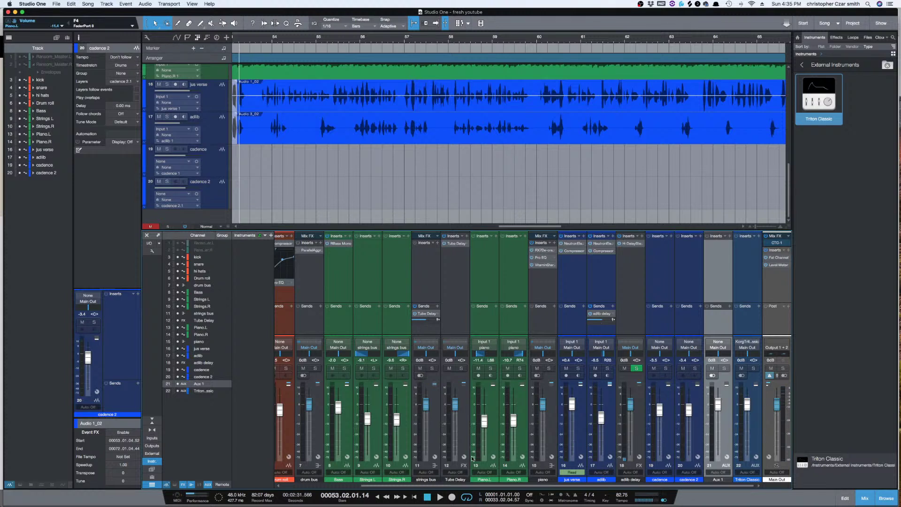
Step: Check the drum bus channel's send destinations and dismiss the list without assigning one
left_click(303, 320)
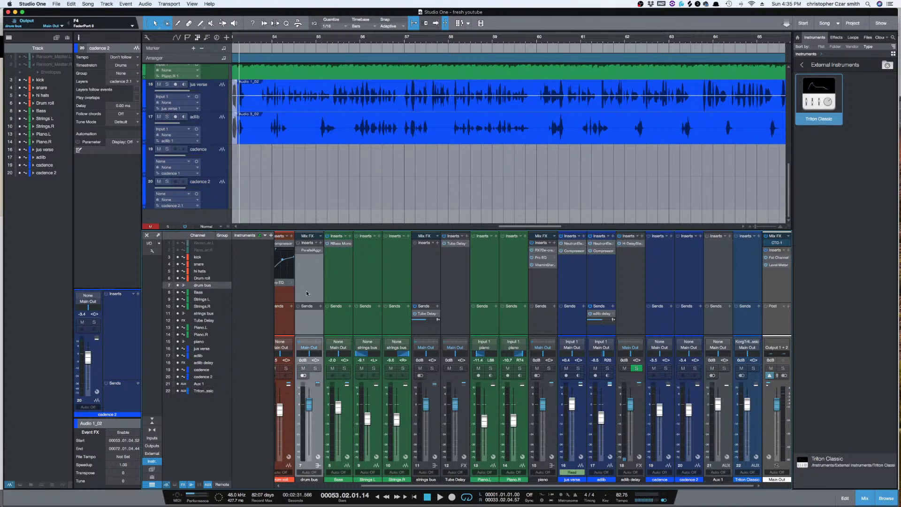
left_click(321, 306)
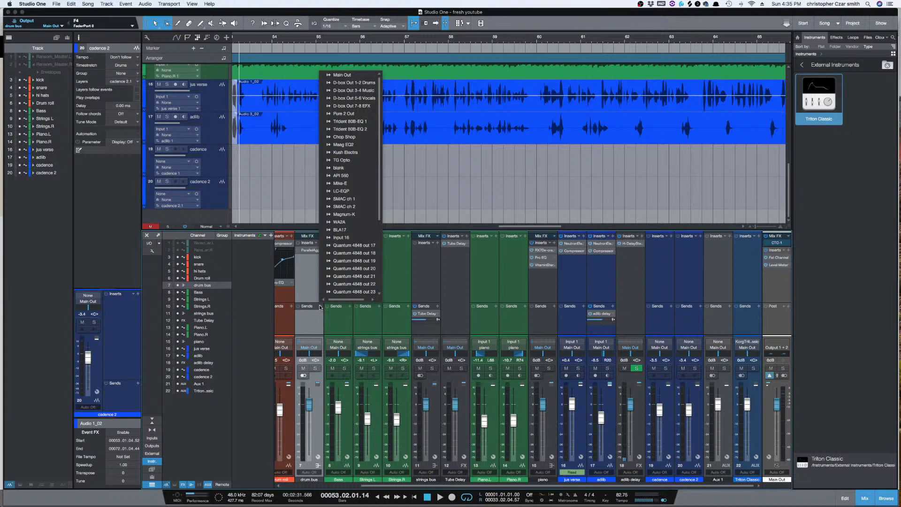
scroll(338, 292, "down", 1)
left_click(367, 340)
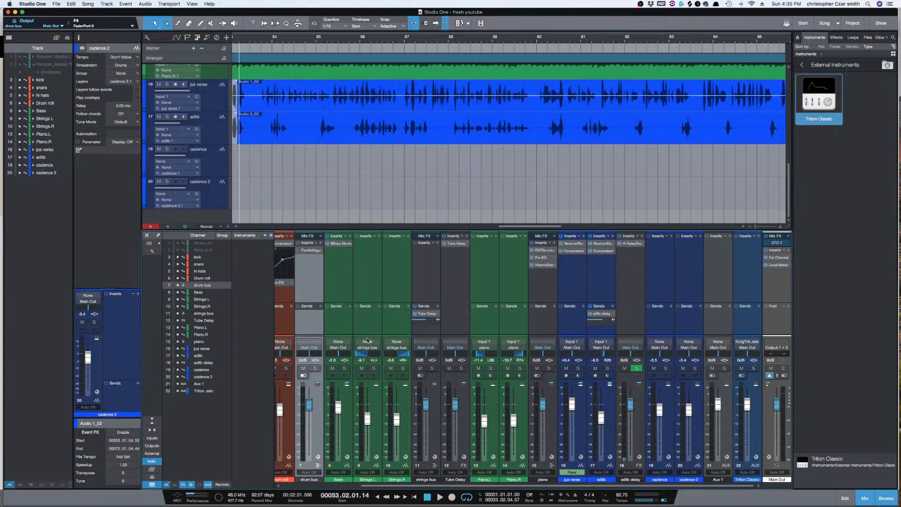
left_click(455, 301)
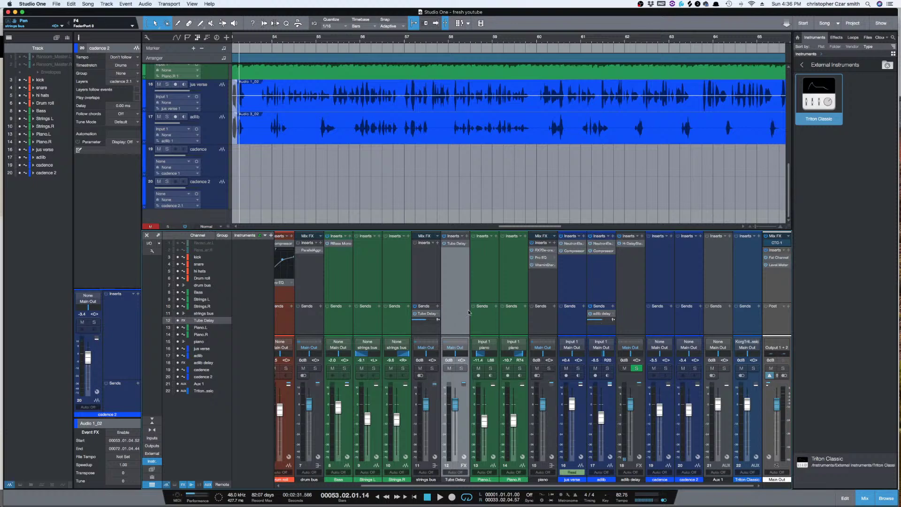
key("w")
key("w")
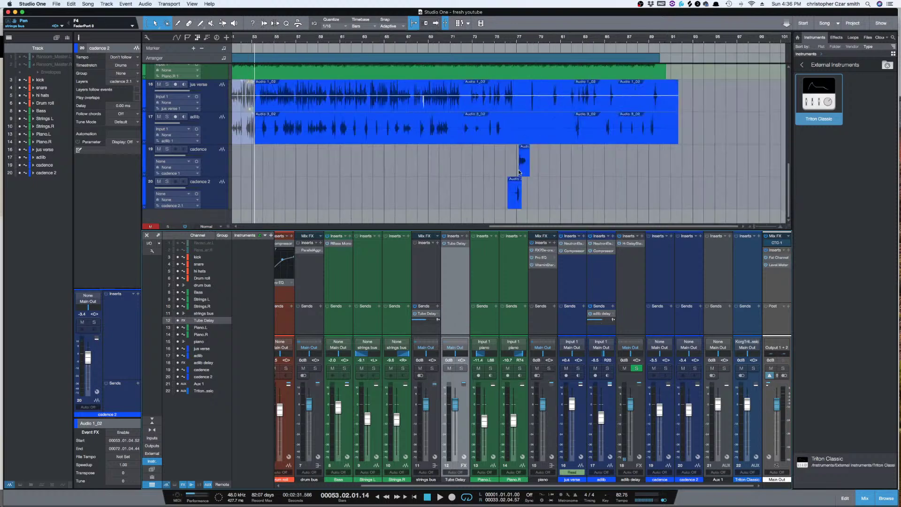
key("w")
key("e")
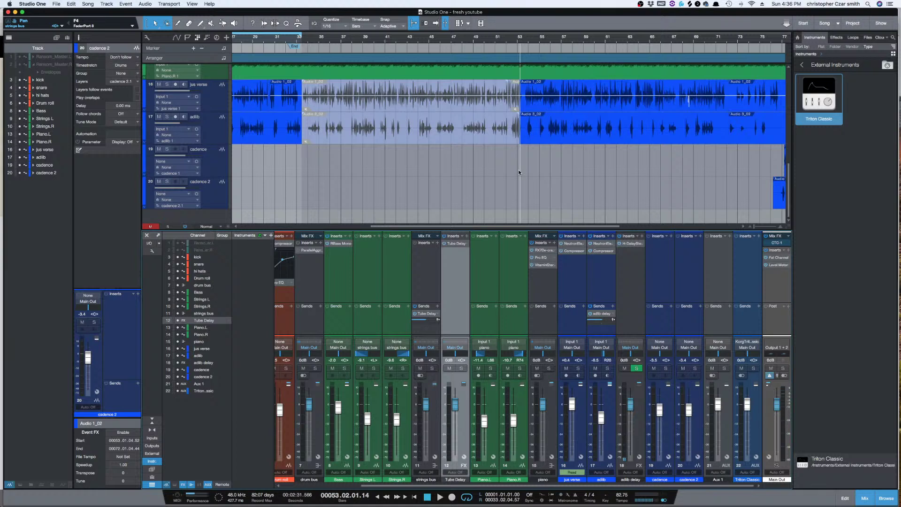
key("e")
key("e")
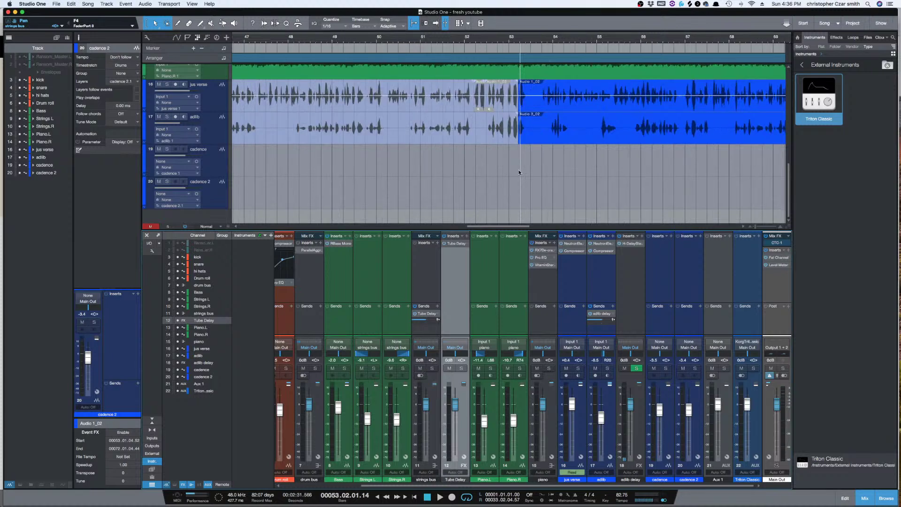
key("e")
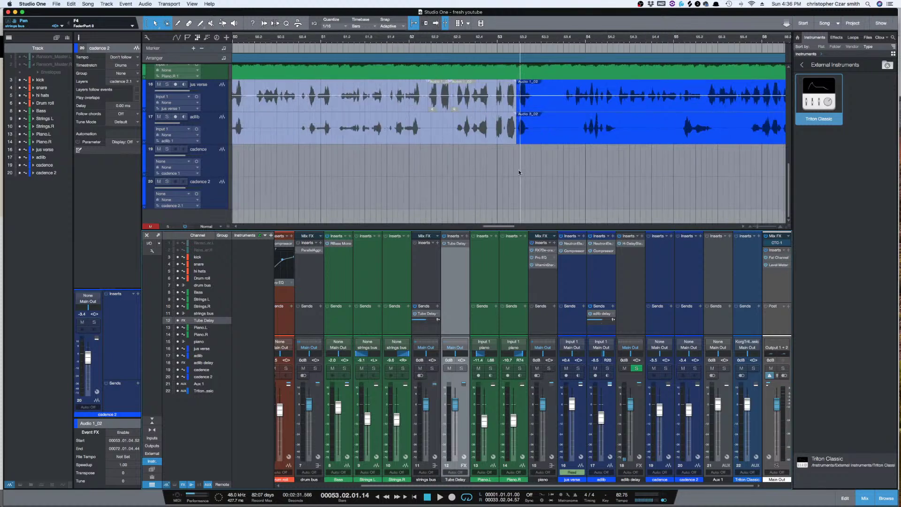
Step: Play the song from the very beginning with the whole arrangement in view and listen through the verses
key("w")
key("w")
key("w")
key("w")
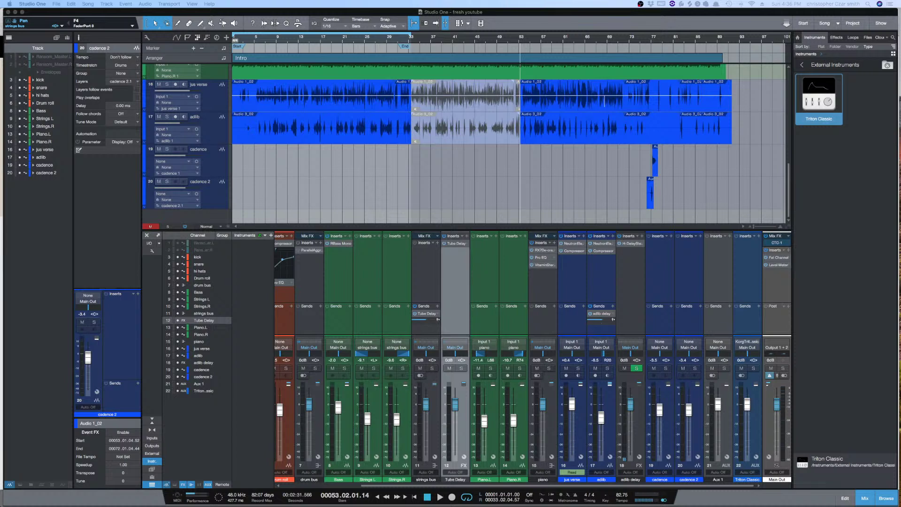
left_click_drag(900, 23, 900, 34)
key("comma")
key("space")
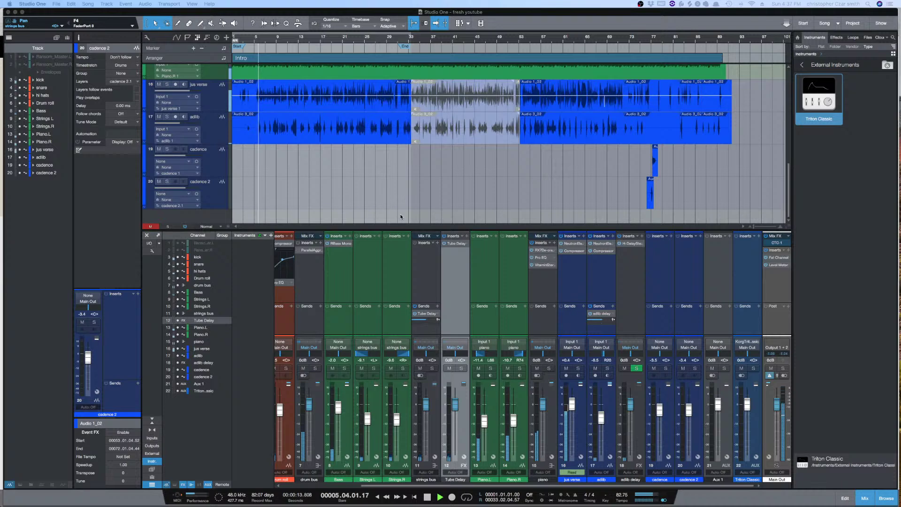
left_click(382, 194)
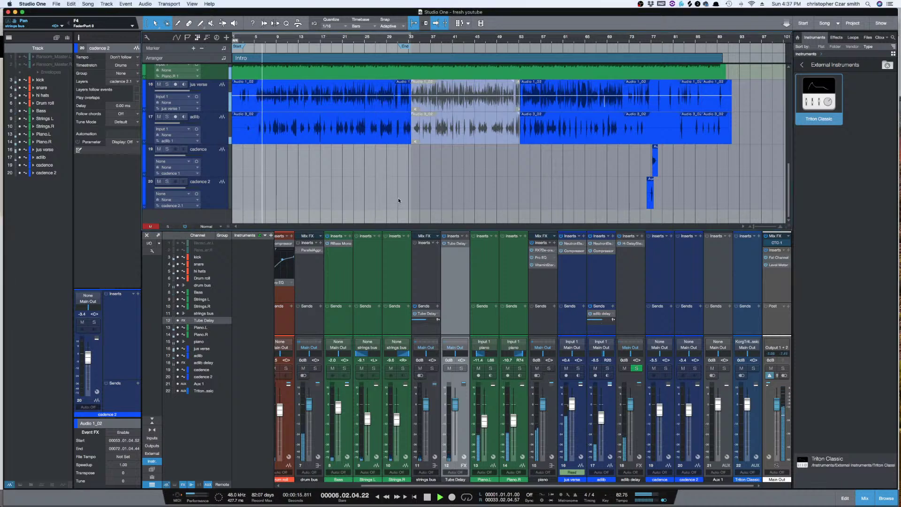
key("e")
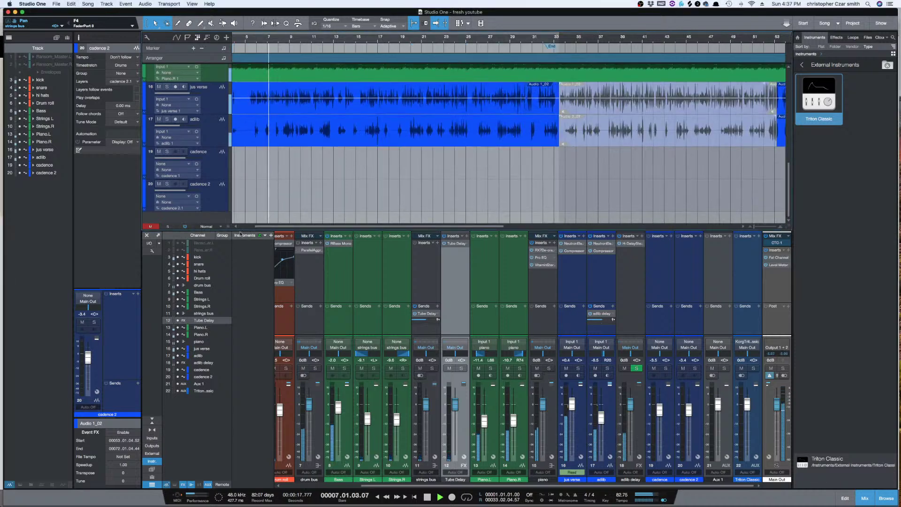
key("w")
left_click(186, 227)
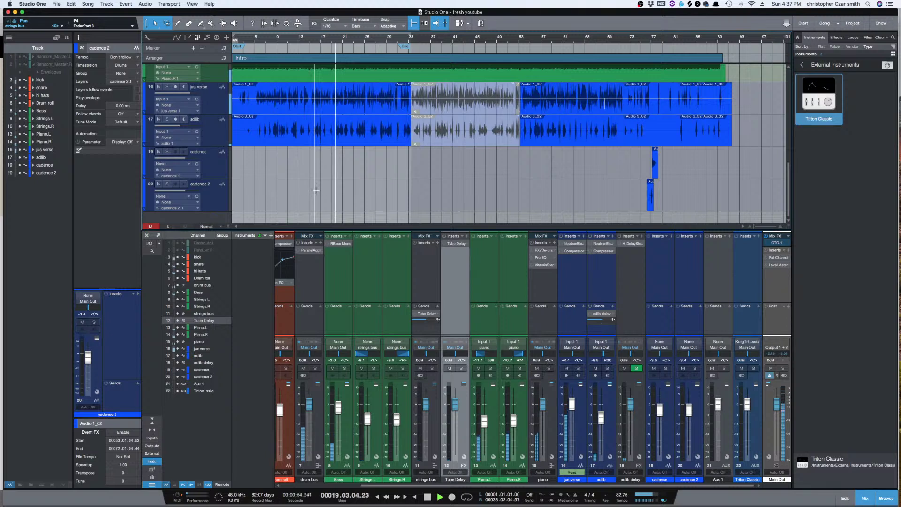
left_click(186, 227)
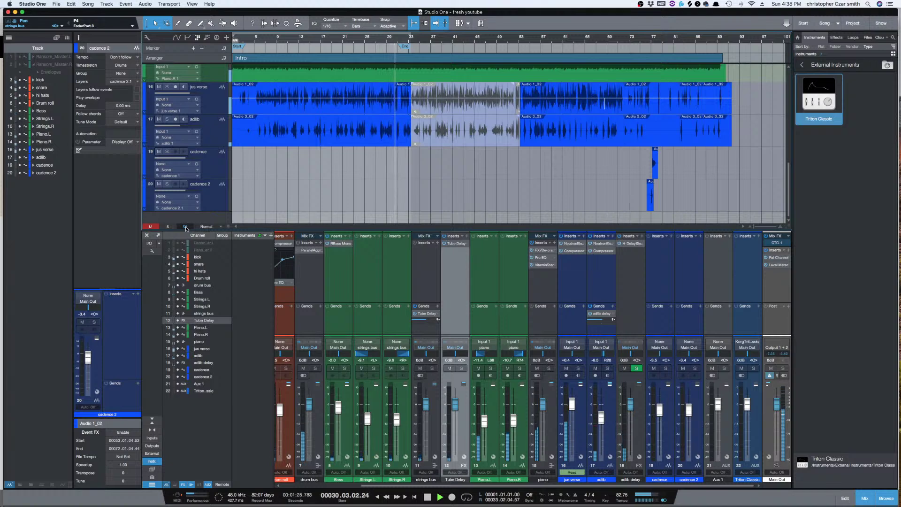
key("e")
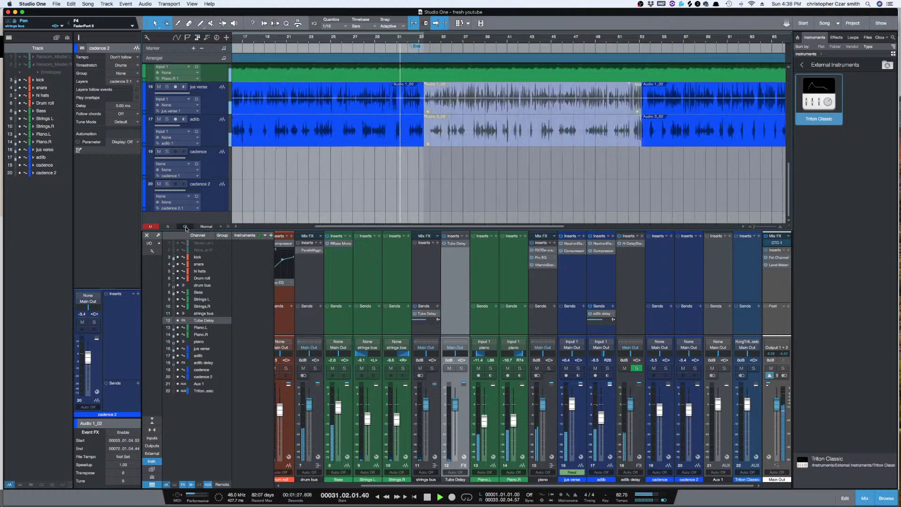
left_click(639, 101)
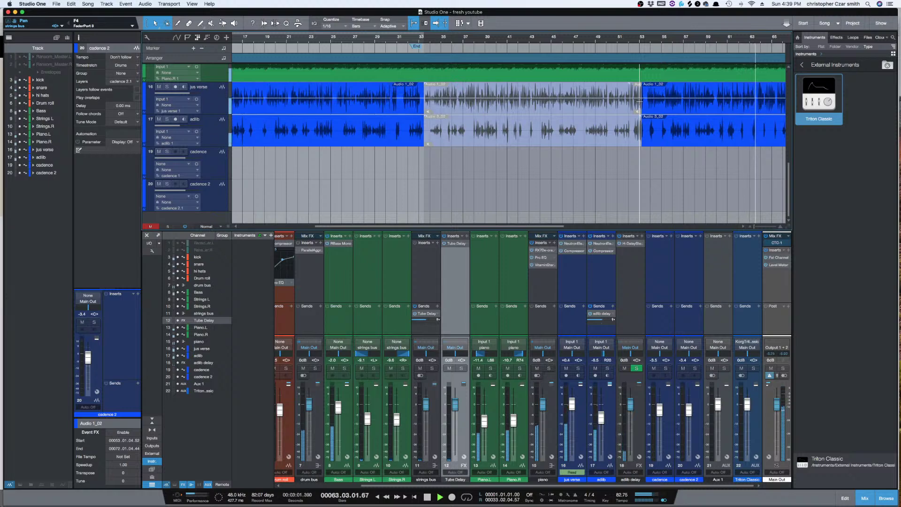
Step: Open the Main Out's Level Meter, move it up beside the arrangement, check levels around bar 68 and stop playback
left_click(778, 266)
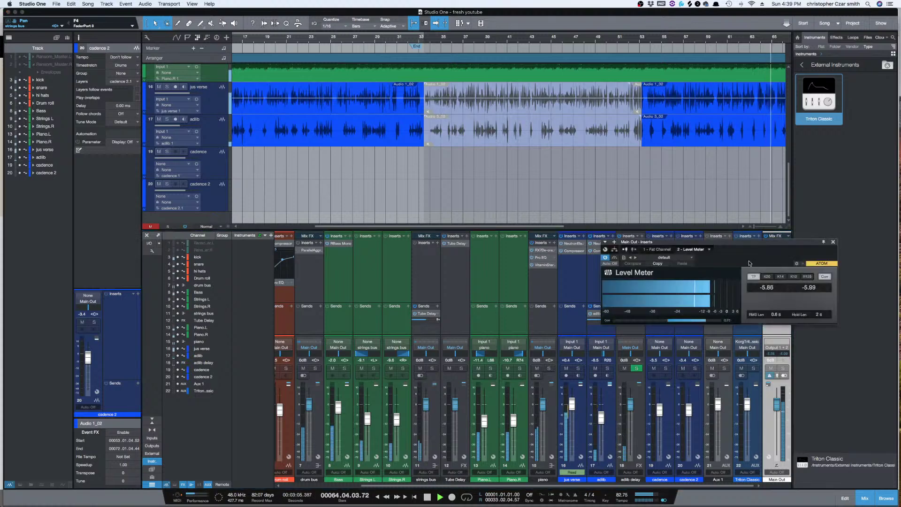
left_click_drag(705, 243, 584, 193)
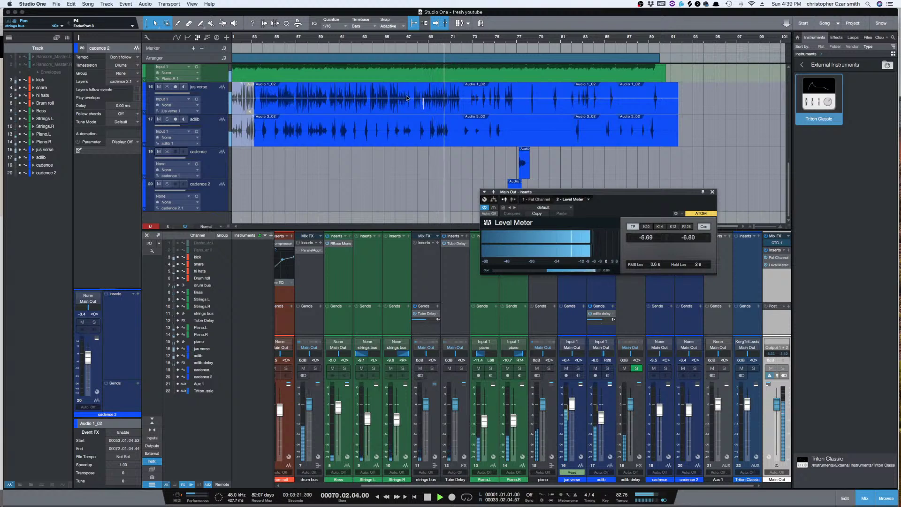
key("ctrl+space")
key("e")
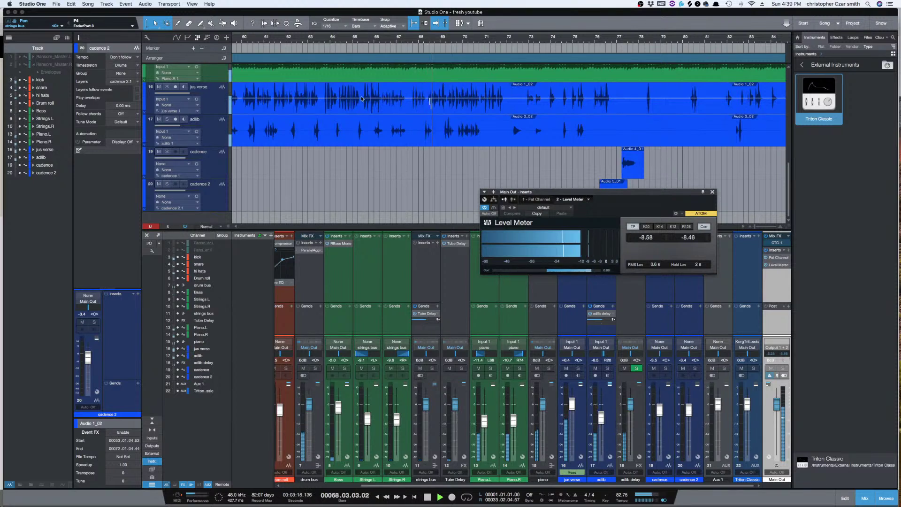
left_click(365, 97)
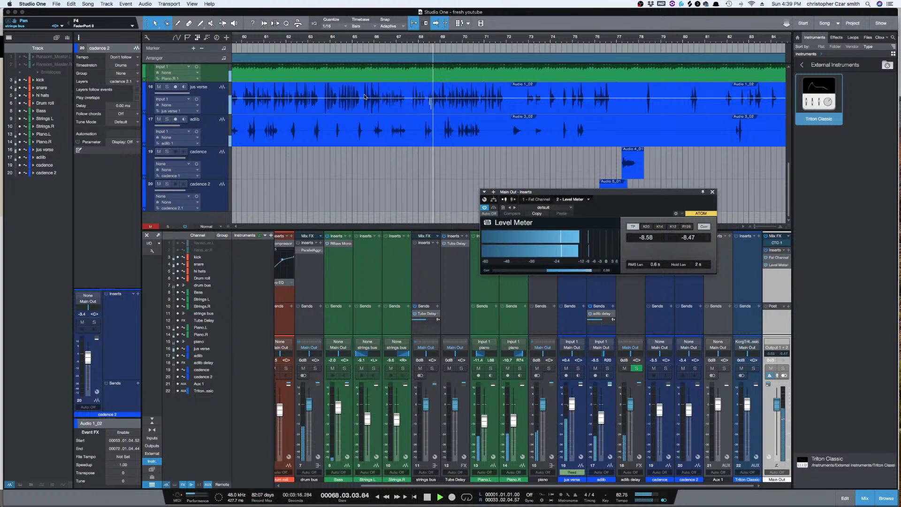
key("space")
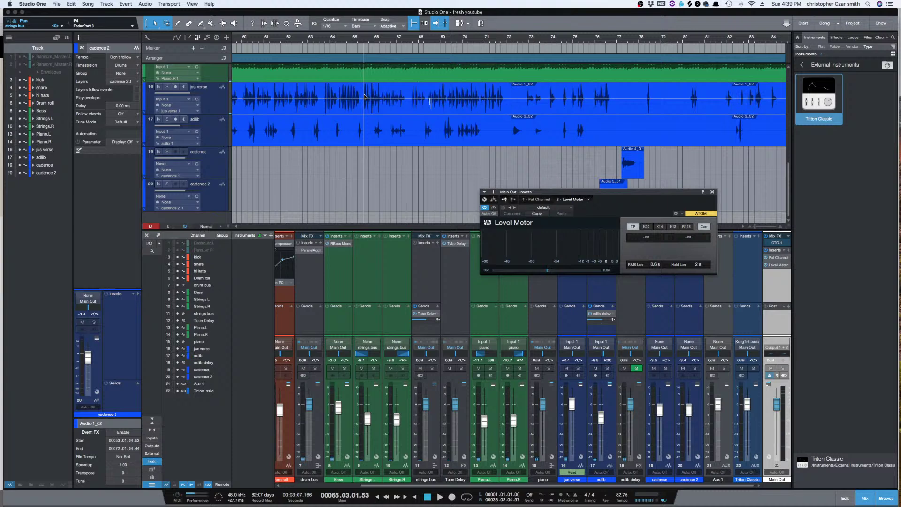
Step: Show the jus verse volume automation and raise it to +2.9 dB over the short phrase around bar 68
key("shift+e")
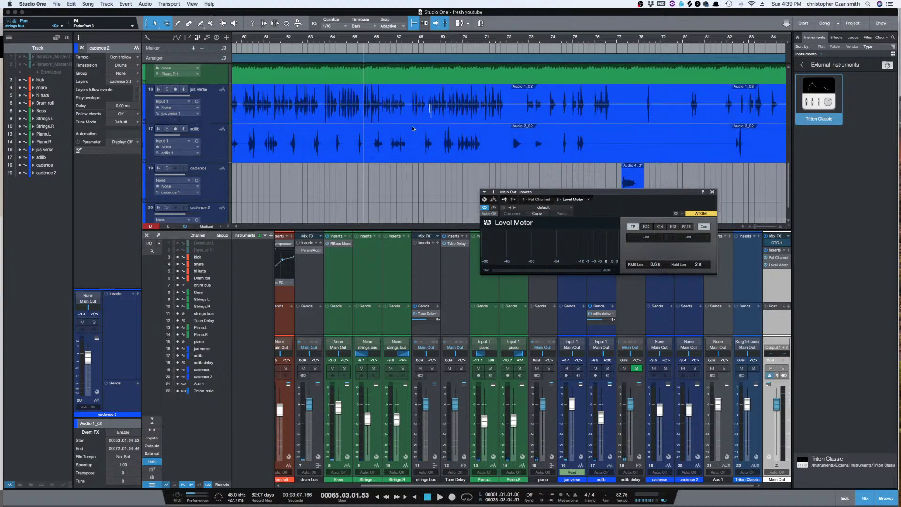
key("e")
key("e")
scroll(459, 132, "right", 1)
scroll(458, 132, "right", 2)
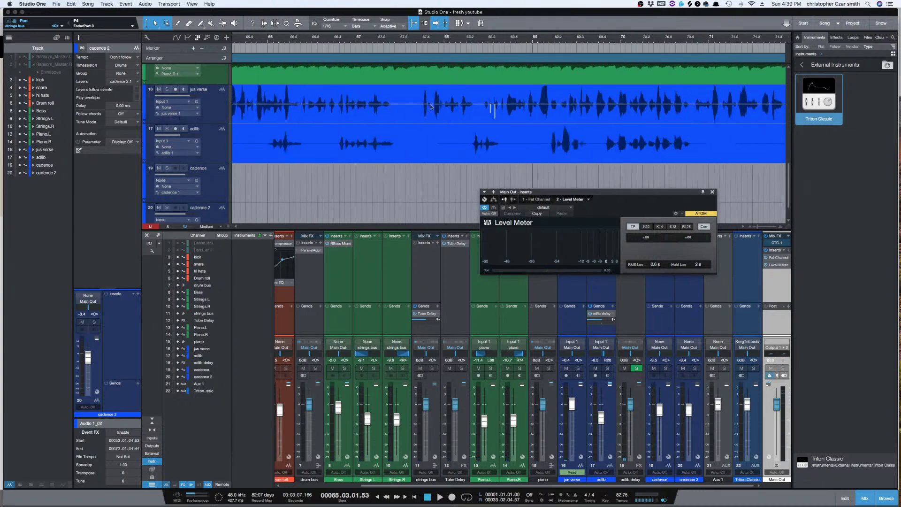
key("a")
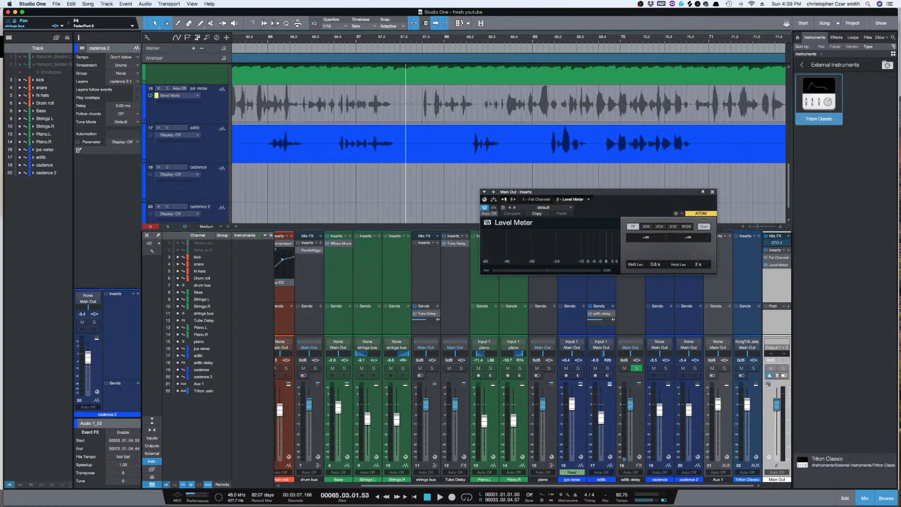
left_click_drag(417, 104, 445, 101)
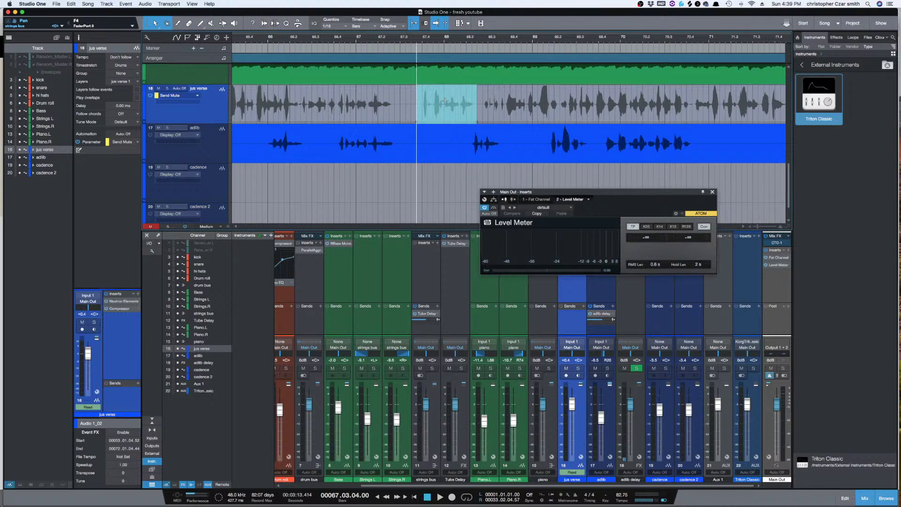
left_click(185, 96)
left_click(189, 110)
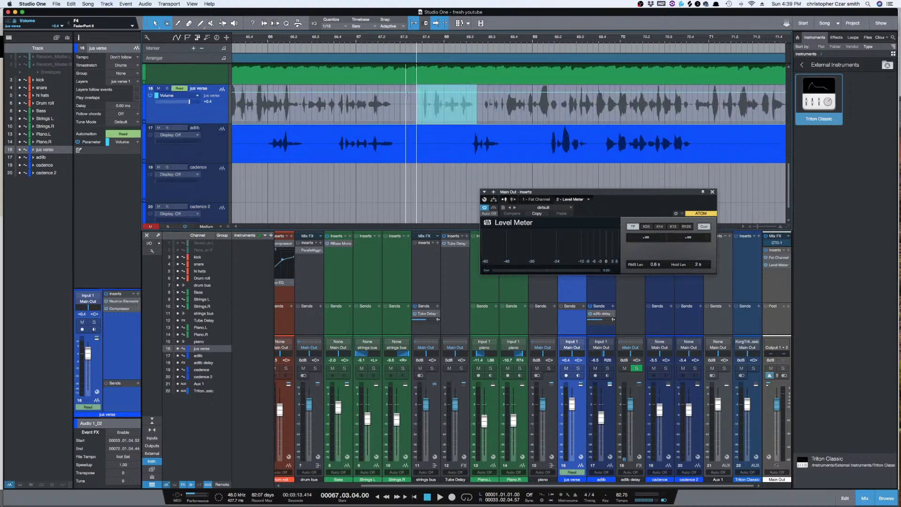
left_click_drag(445, 88, 444, 85)
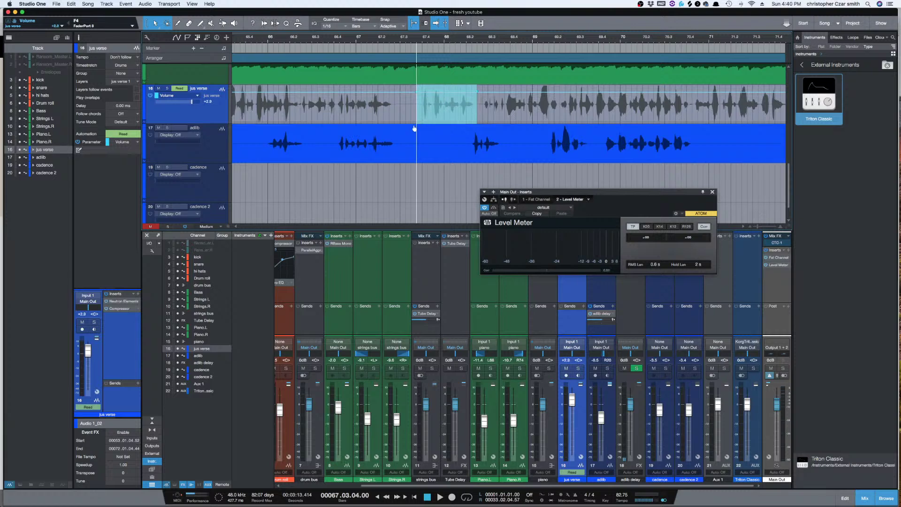
key("w")
key("w")
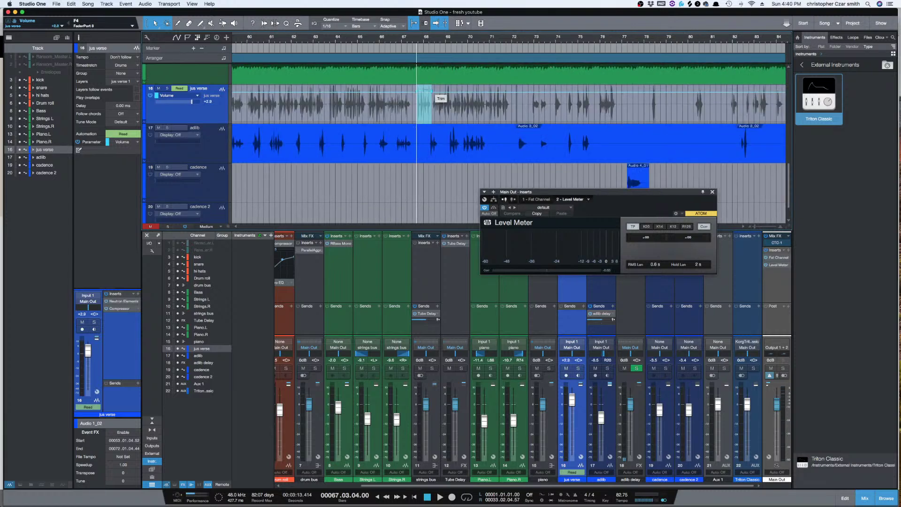
Step: Replay the jus verse passage around bars 66 to 71, hide the automation lanes and stop playback
left_click(374, 101)
key("space")
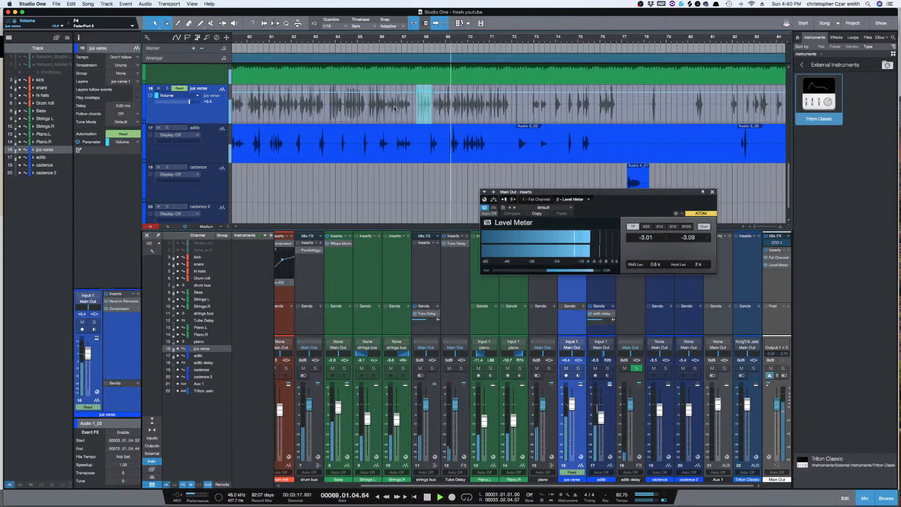
left_click(391, 41)
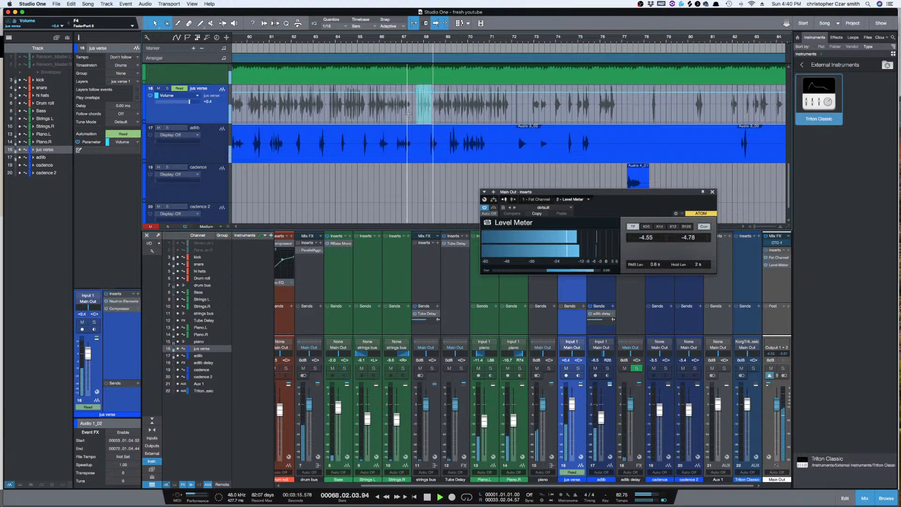
key("a")
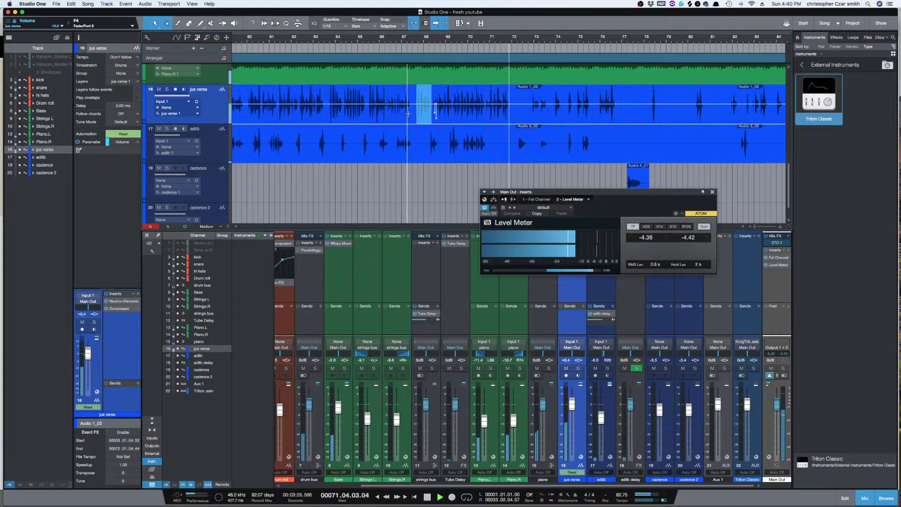
key("space")
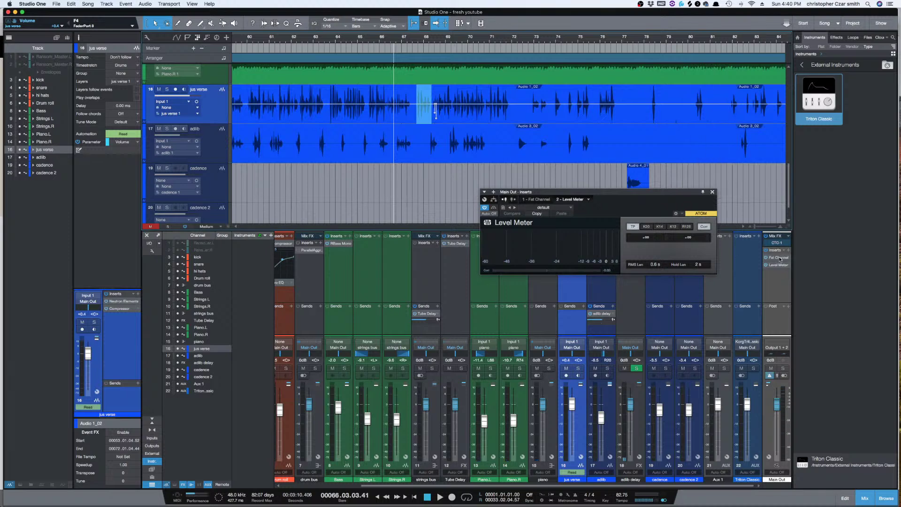
Step: Open the Fat Channel compressor on the Main Out and play the mix from around bar 53 with its window moved slightly aside
left_click(781, 260)
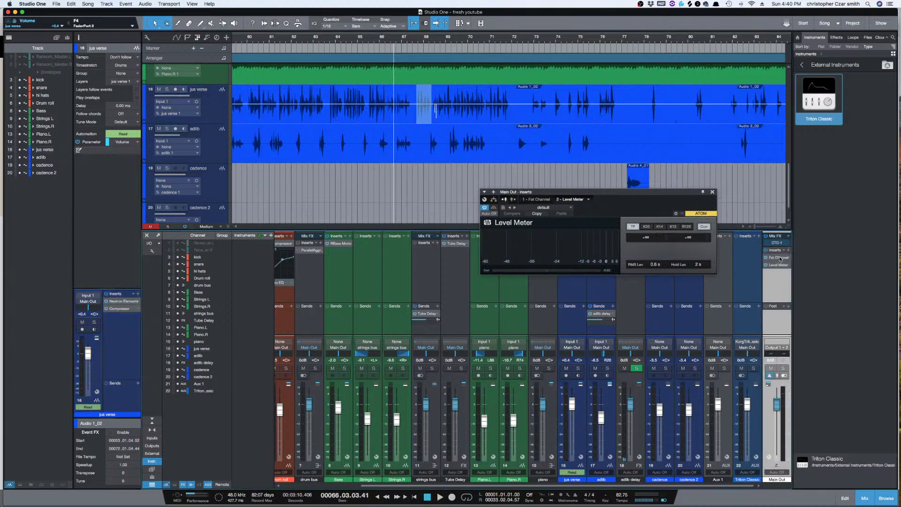
left_click(779, 258)
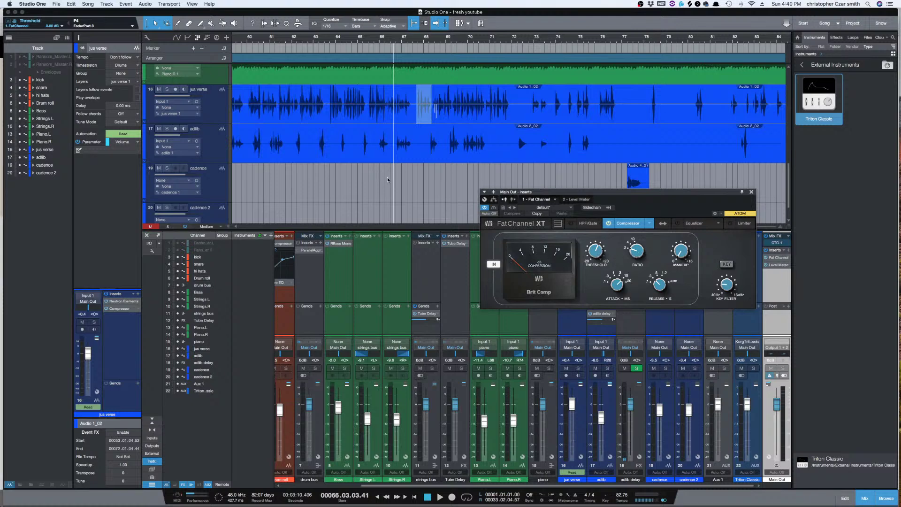
scroll(388, 180, "left", 1)
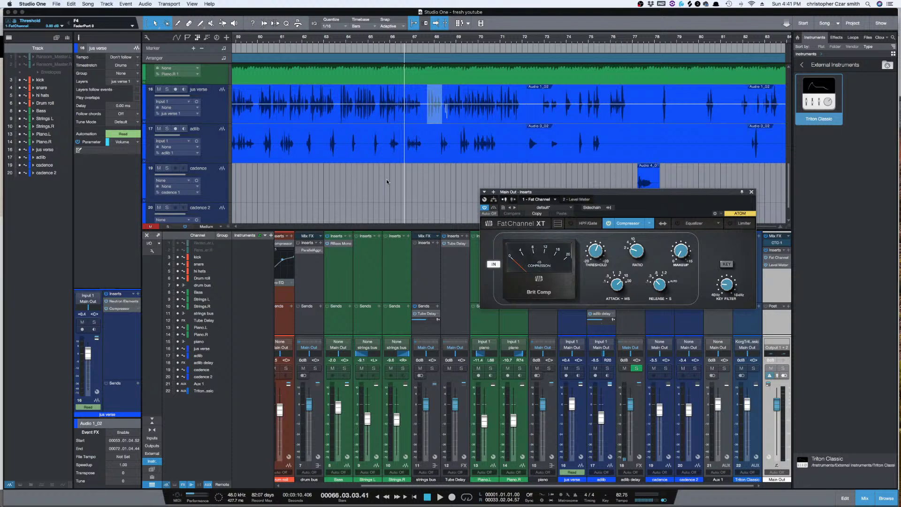
scroll(392, 175, "left", 10)
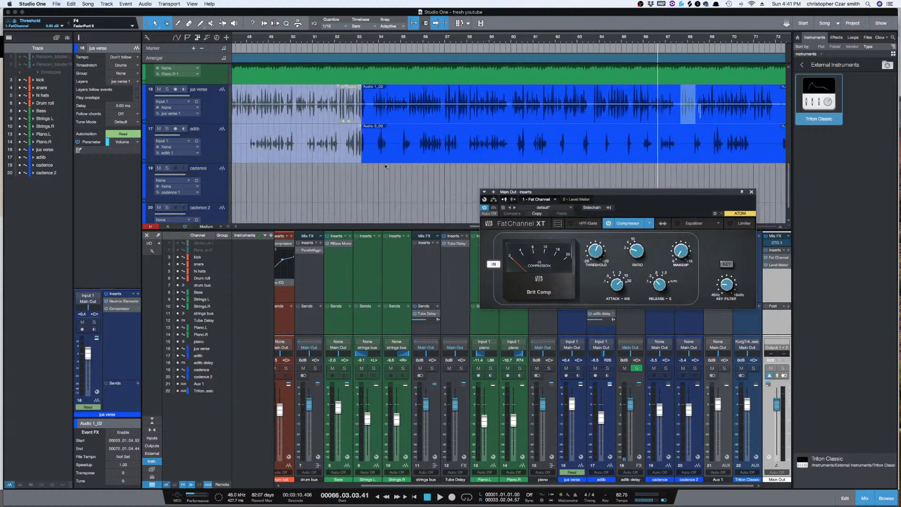
left_click(365, 160)
key("space")
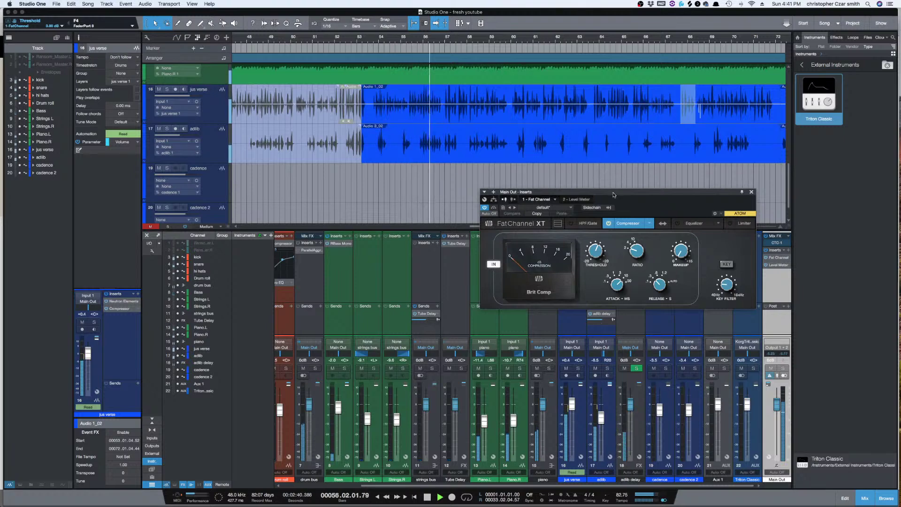
mouse_move(614, 195)
left_mouse_down()
mouse_move(560, 191)
mouse_move(607, 192)
left_mouse_up()
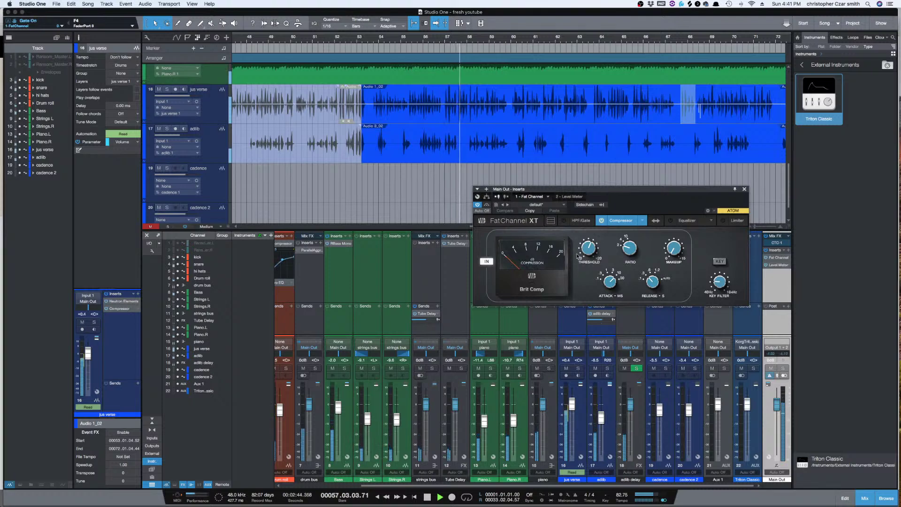
Step: Restart playback from bar 53 and adjust the Fat Channel compressor's threshold on the Main Out
key("space")
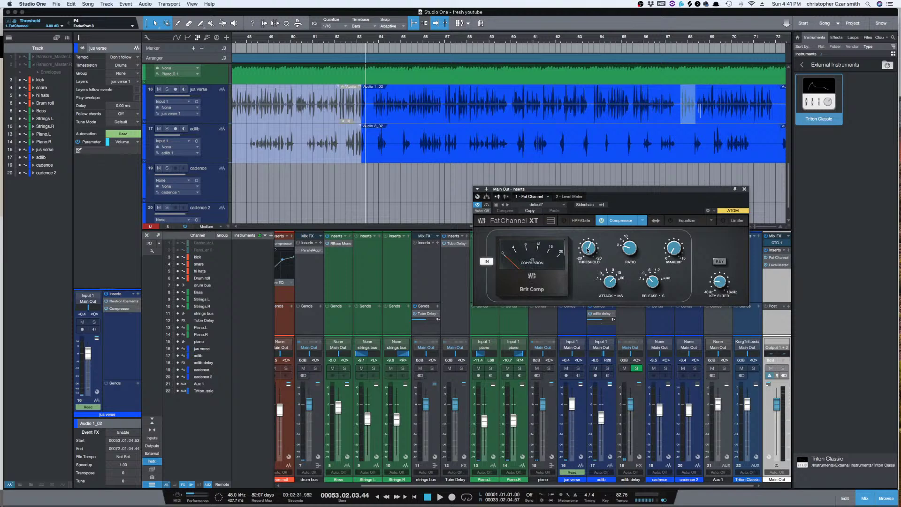
key("space")
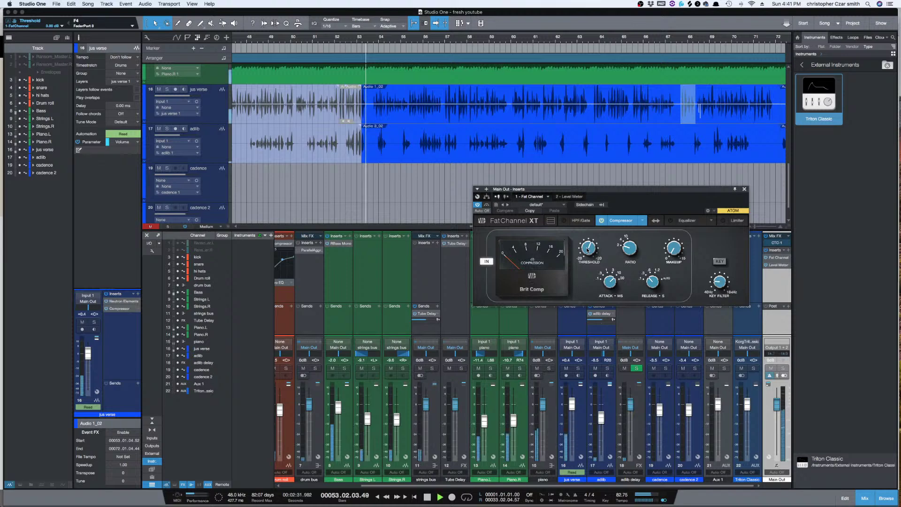
left_click_drag(587, 253, 586, 268)
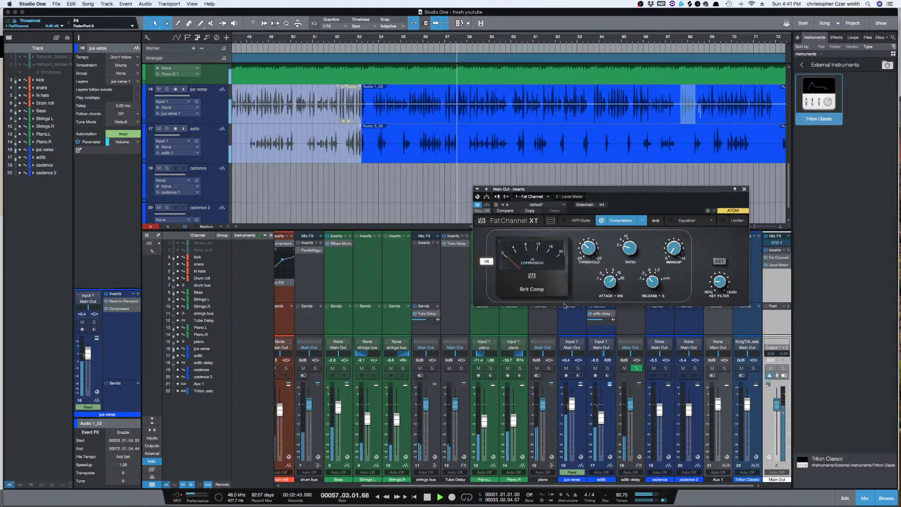
Step: Switch the Main Out's Fat Channel compressor off and on to compare the mix, and stop playback
left_click(601, 221)
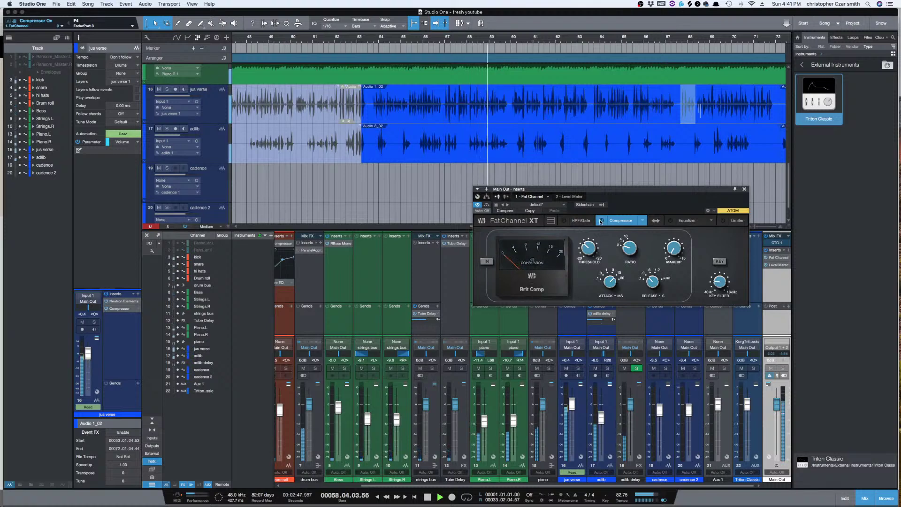
left_click(601, 221)
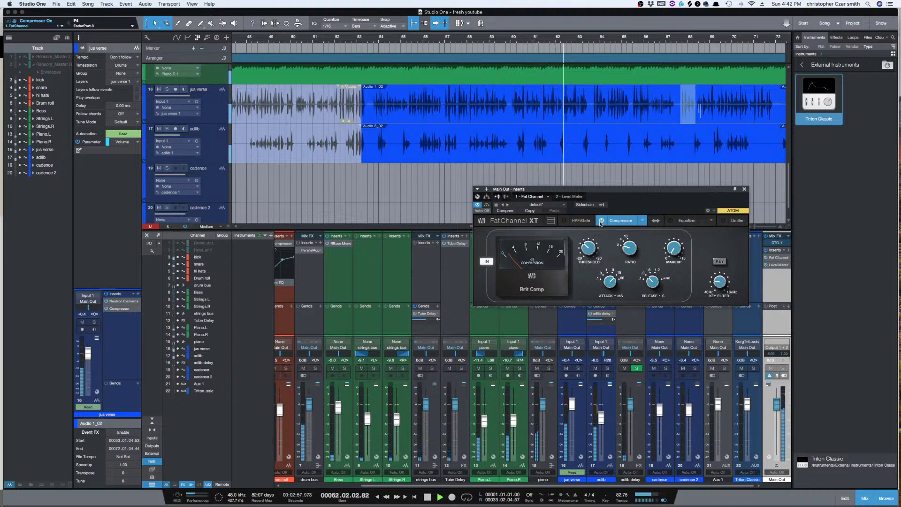
key("space")
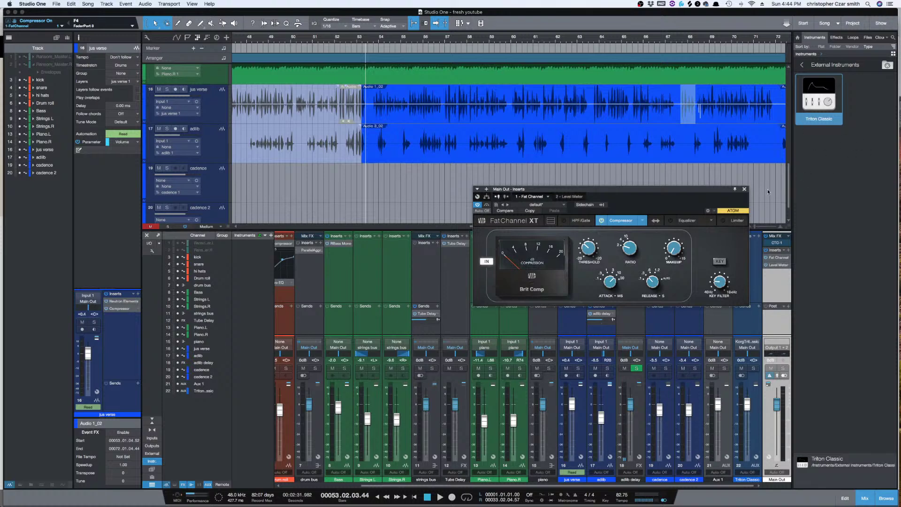
Step: Close and reopen the Main Out's Fat Channel window and move it over the arrangement, clear of the Main Out inserts
left_click(744, 189)
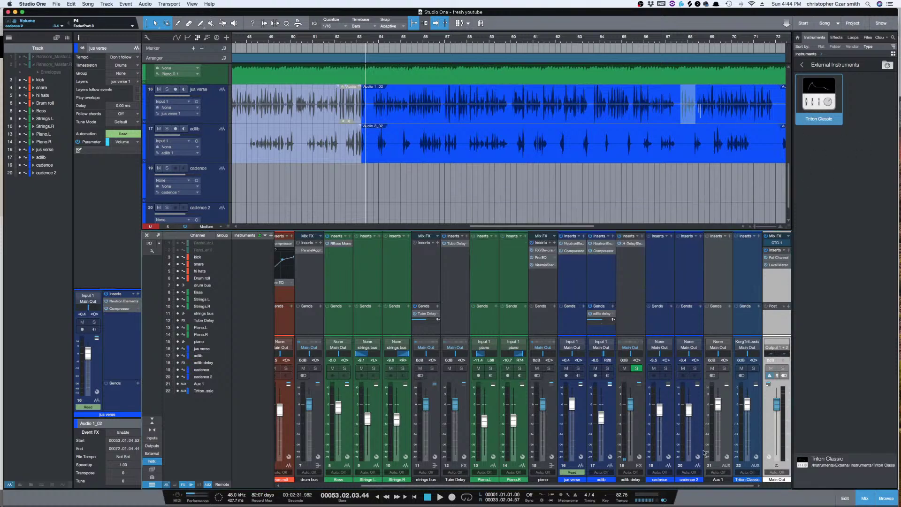
left_click(775, 258)
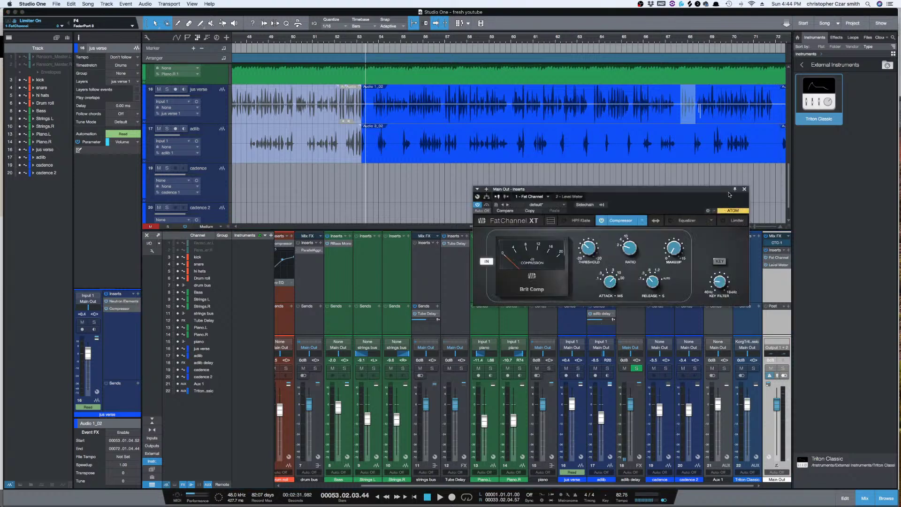
left_click_drag(718, 190, 536, 124)
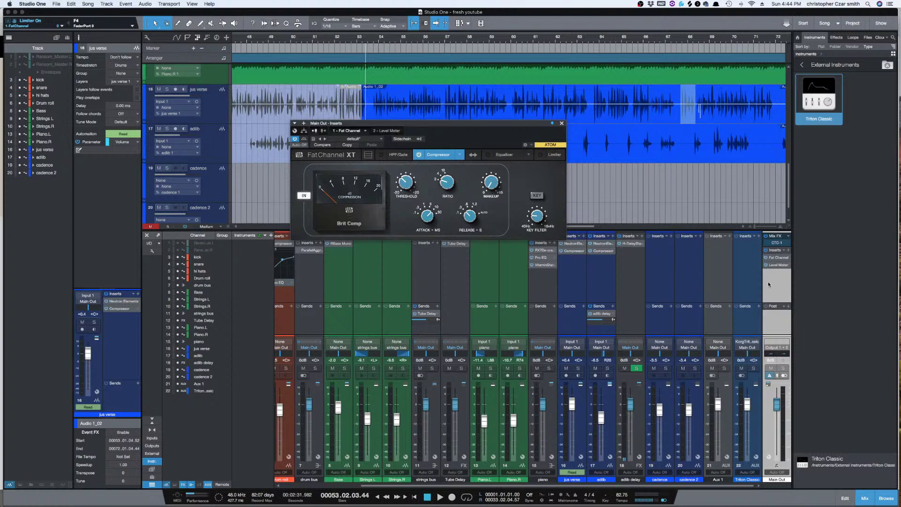
left_click(788, 250)
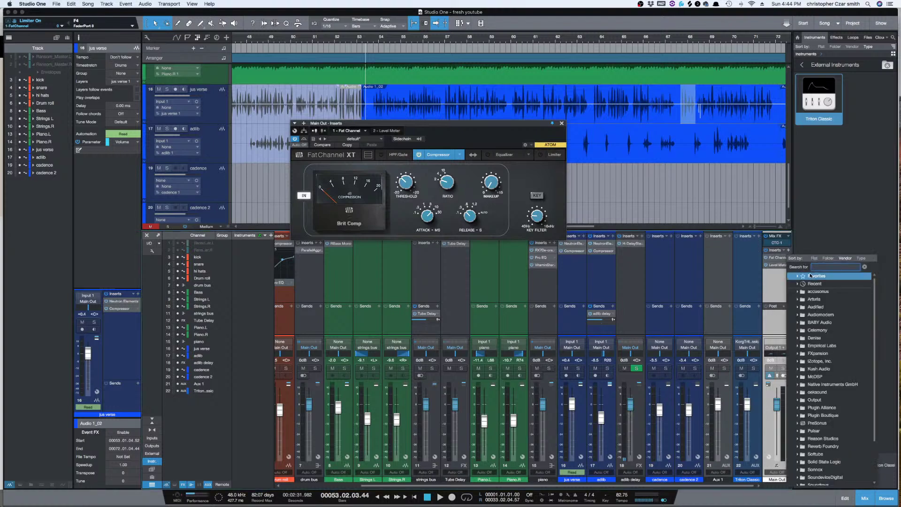
left_click(815, 235)
left_click(802, 65)
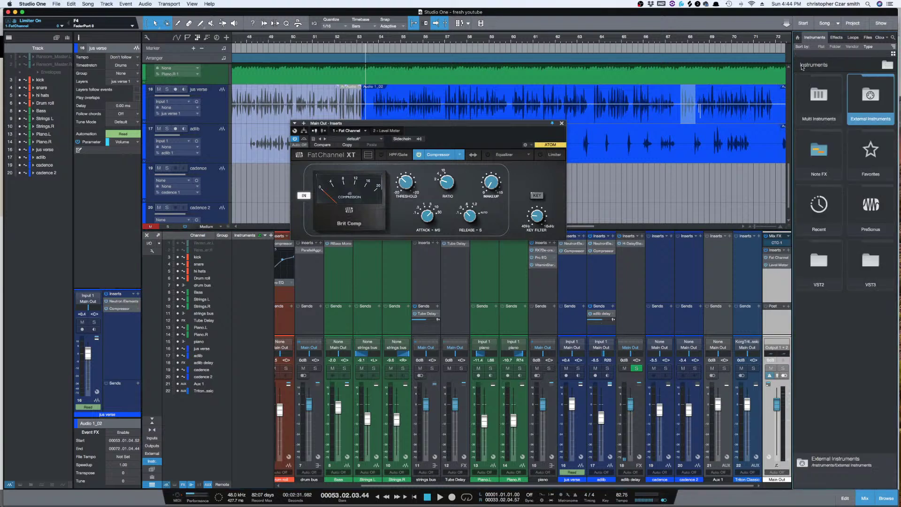
left_click(872, 272)
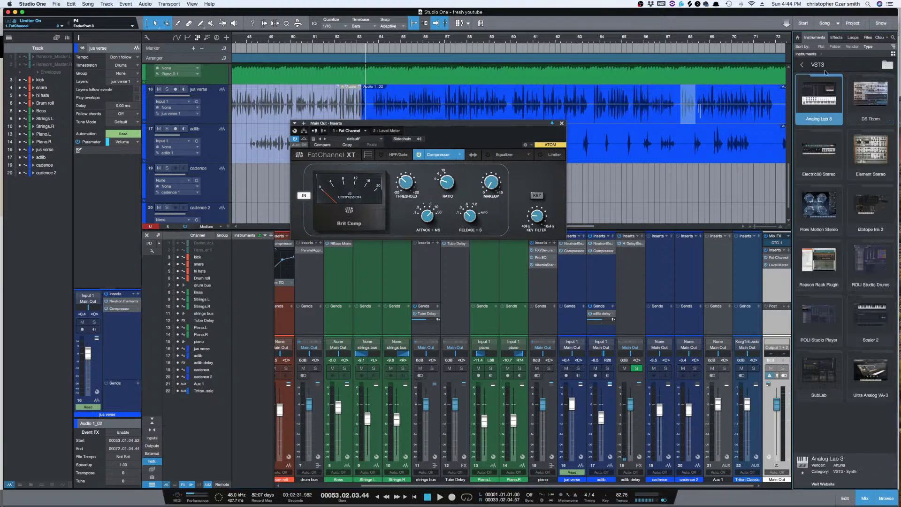
left_click(802, 64)
Step: Insert the Waves SSLComp Stereo effect on the Main Out and move its window beside the Fat Channel
left_click(836, 38)
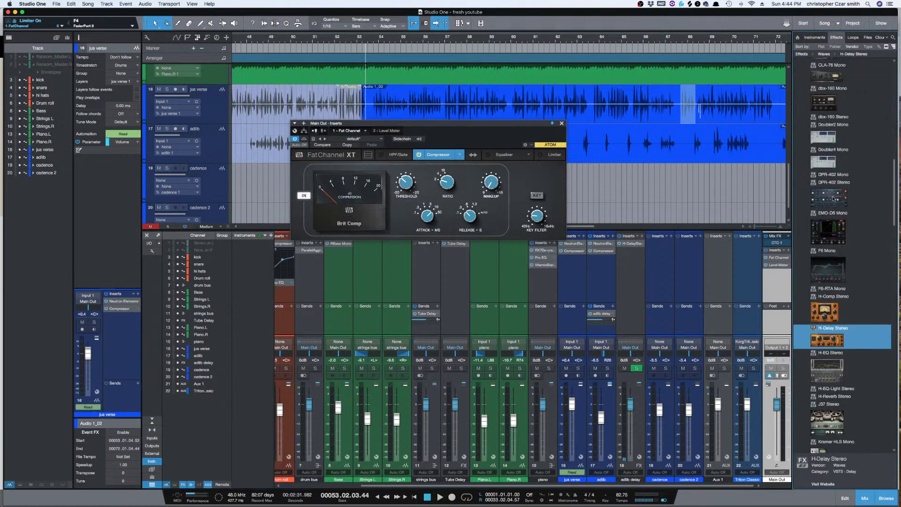
scroll(834, 199, "down", 20)
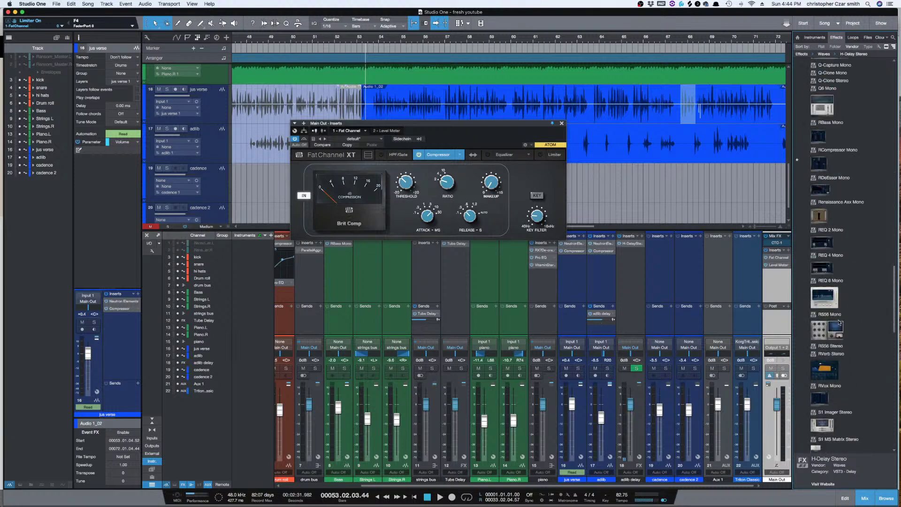
scroll(838, 322, "down", 10)
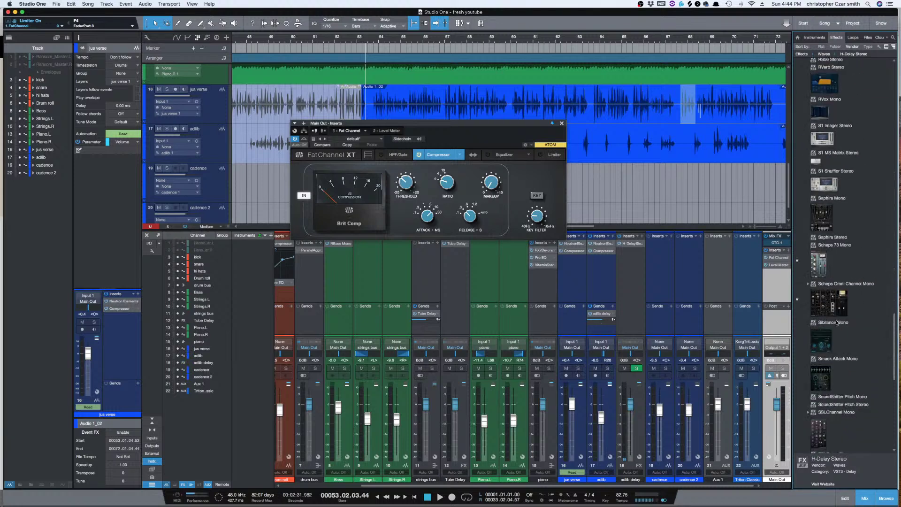
scroll(838, 322, "down", 8)
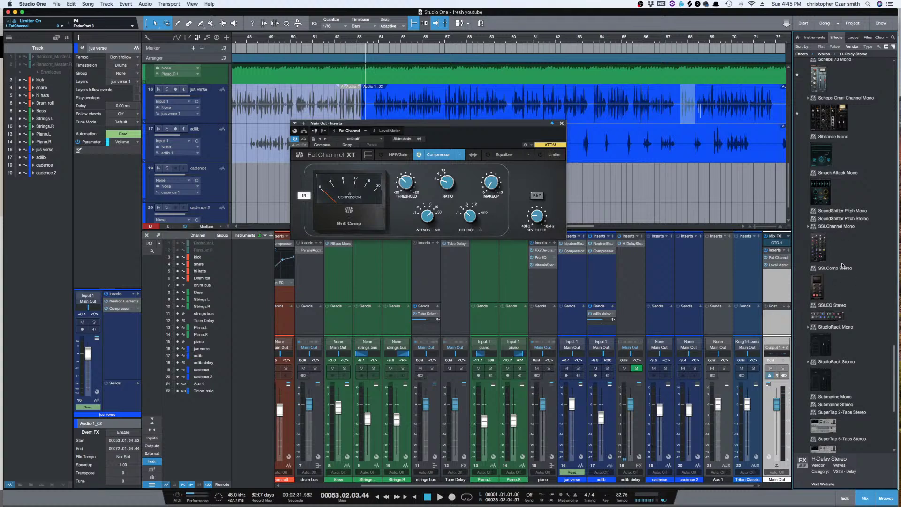
scroll(841, 264, "down", 3)
scroll(843, 290, "up", 1)
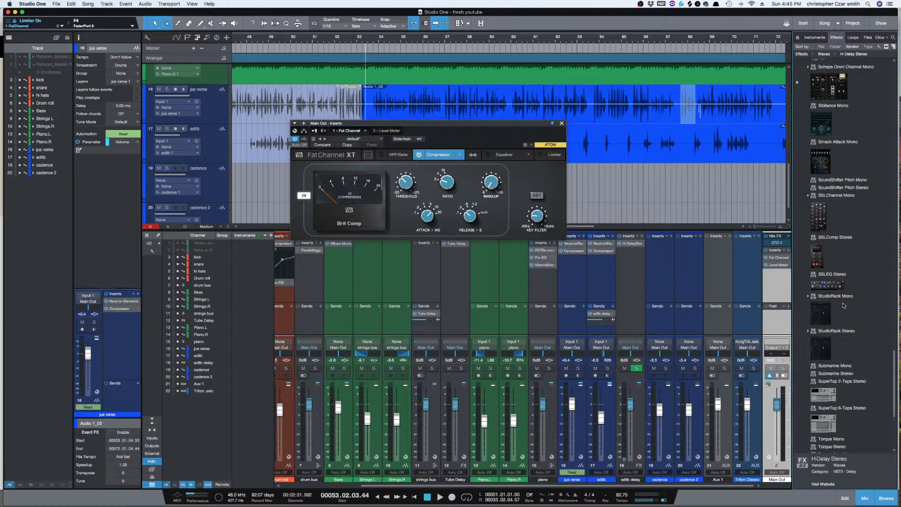
left_click(862, 289)
left_click(861, 259)
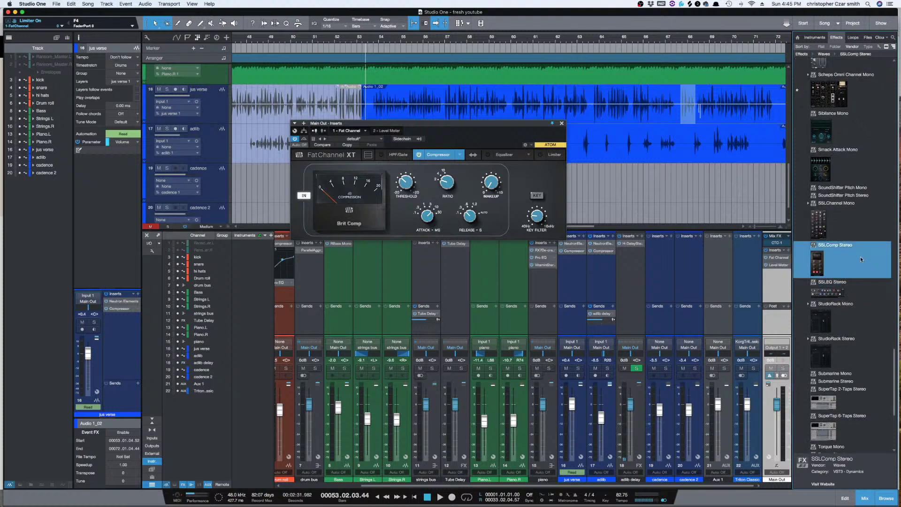
left_click_drag(840, 245, 775, 288)
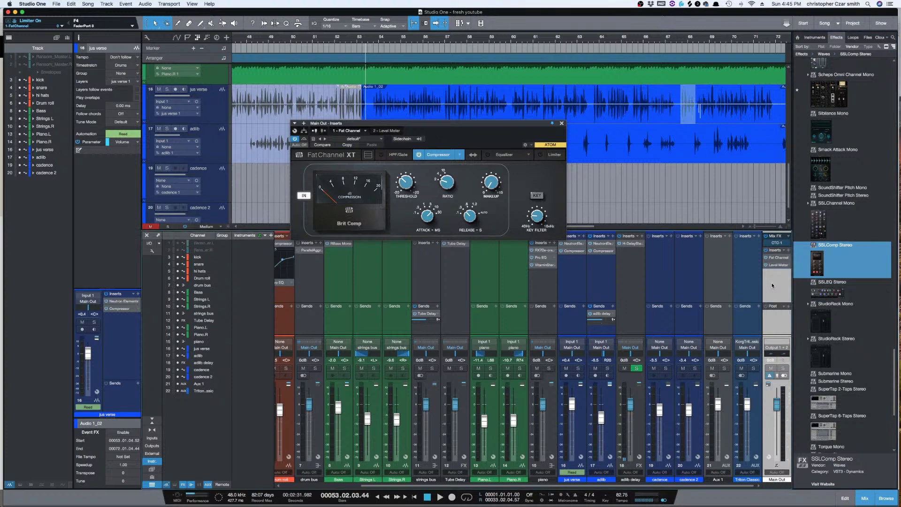
left_click_drag(570, 190, 696, 69)
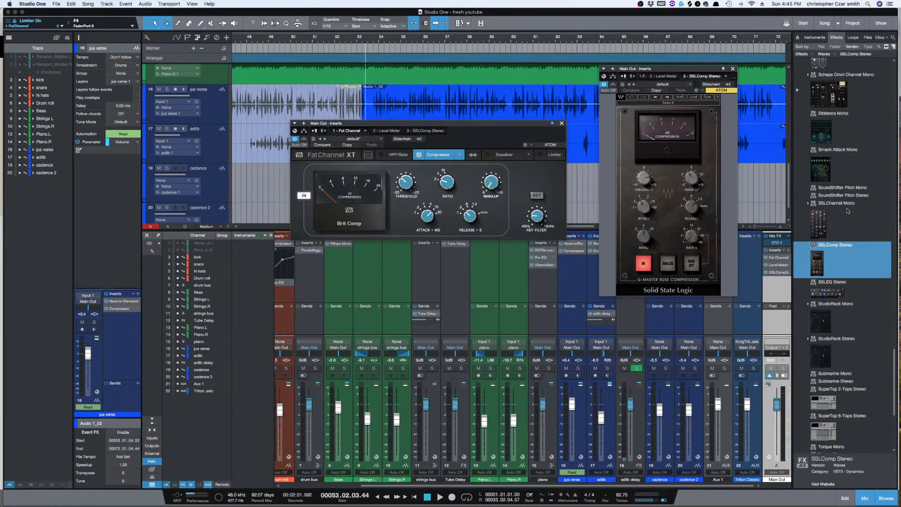
Step: Insert SSL Native Bus Compressor v6 on the Main Out and pin its window open below the Fat Channel
scroll(847, 212, "up", 10)
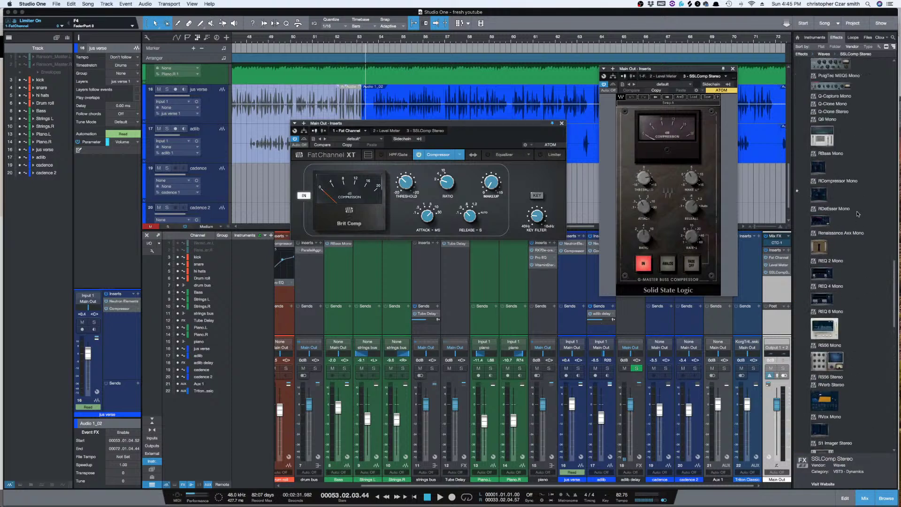
scroll(857, 214, "up", 15)
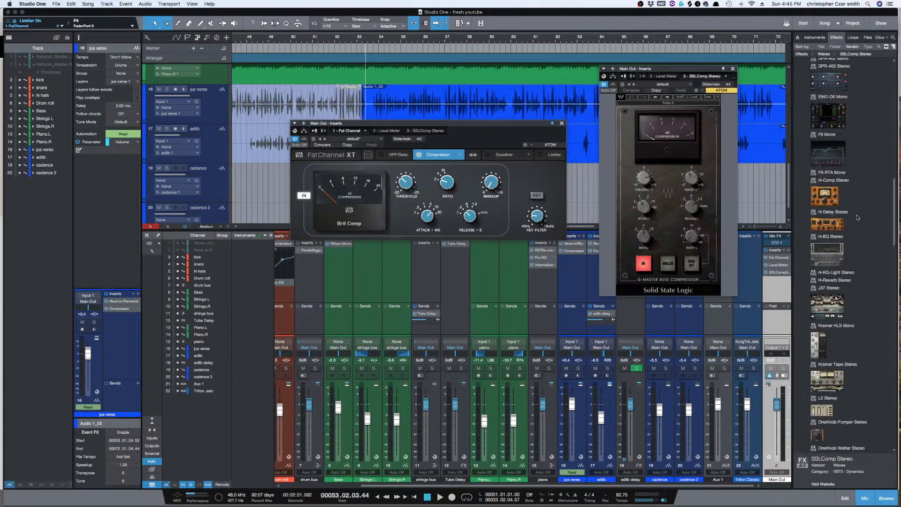
scroll(857, 216, "up", 10)
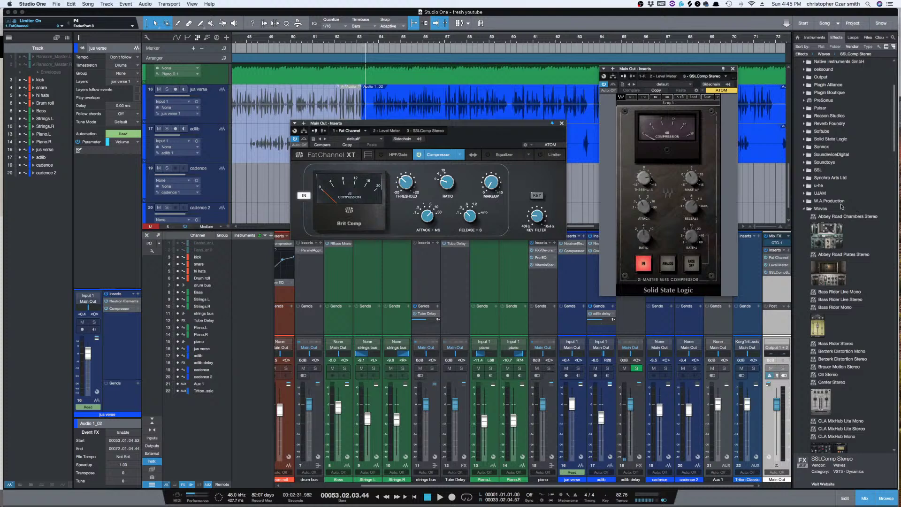
left_click(842, 207)
left_click(831, 170)
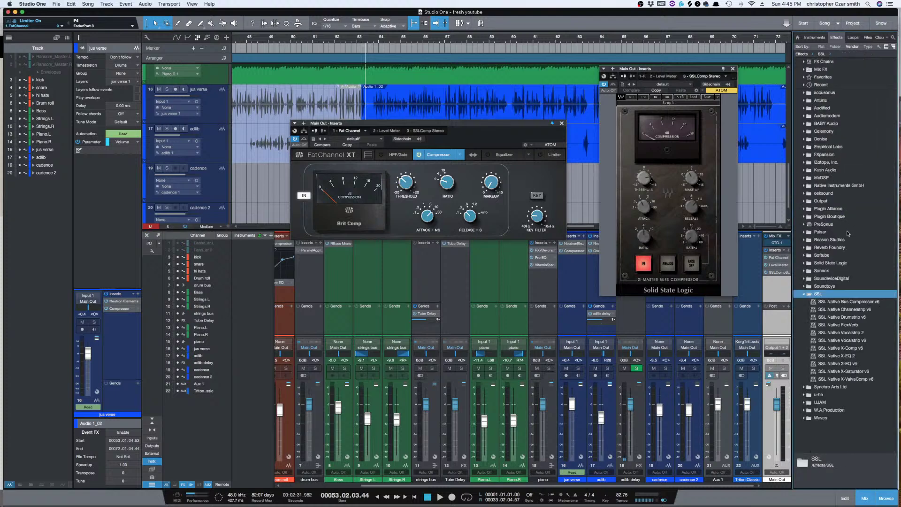
left_click_drag(855, 302, 779, 287)
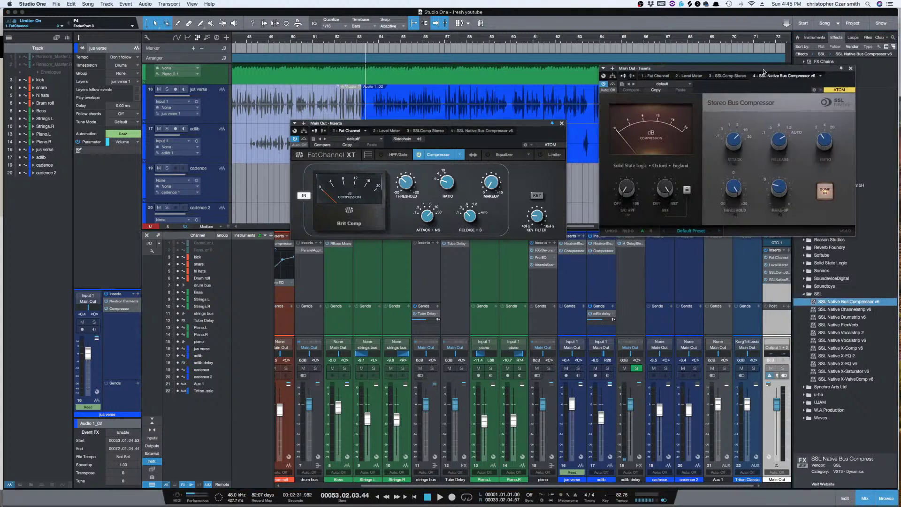
left_click_drag(831, 78, 520, 261)
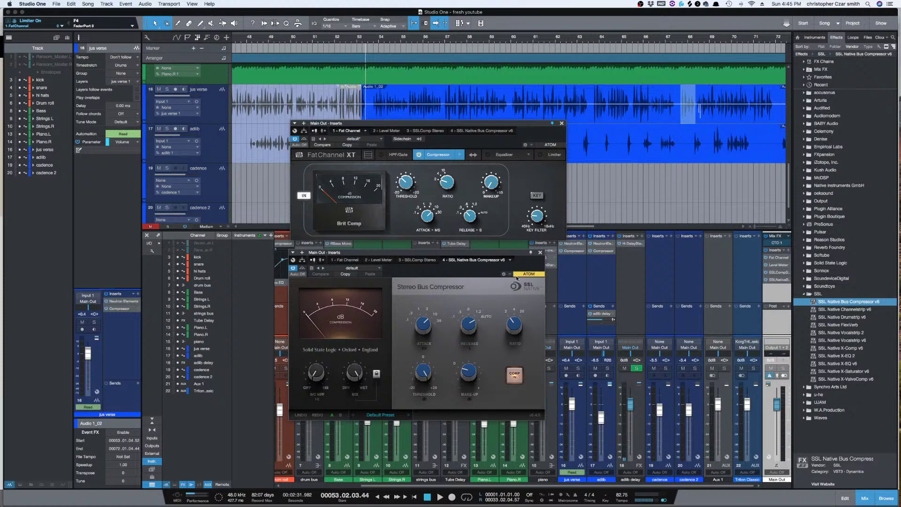
left_click(531, 252)
left_click(832, 293)
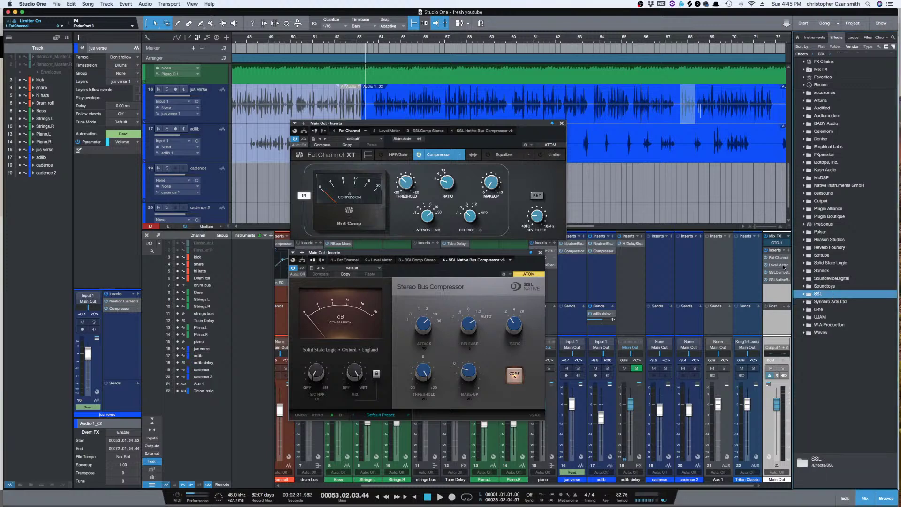
Step: Reopen the Main Out's SSLComp Stereo window and move it slightly away from the other two compressors
left_click(779, 272)
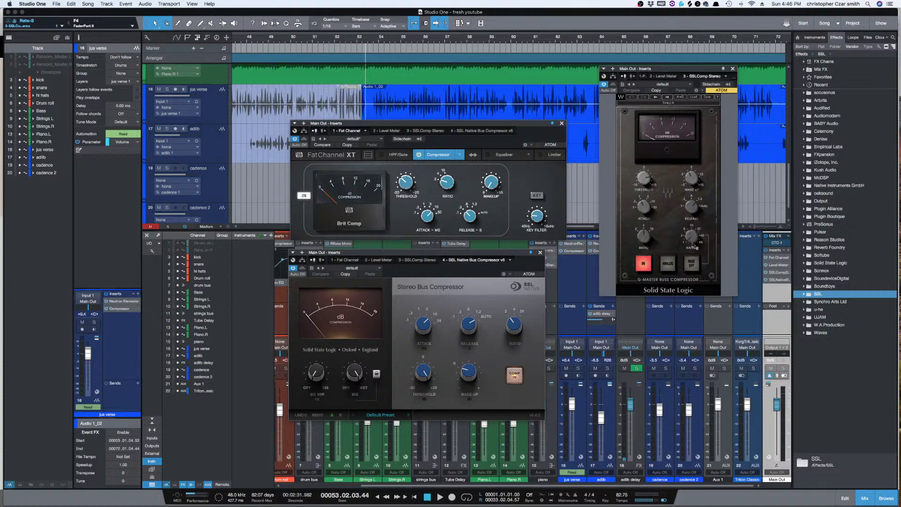
mouse_move(697, 238)
left_click_drag(697, 71, 743, 94)
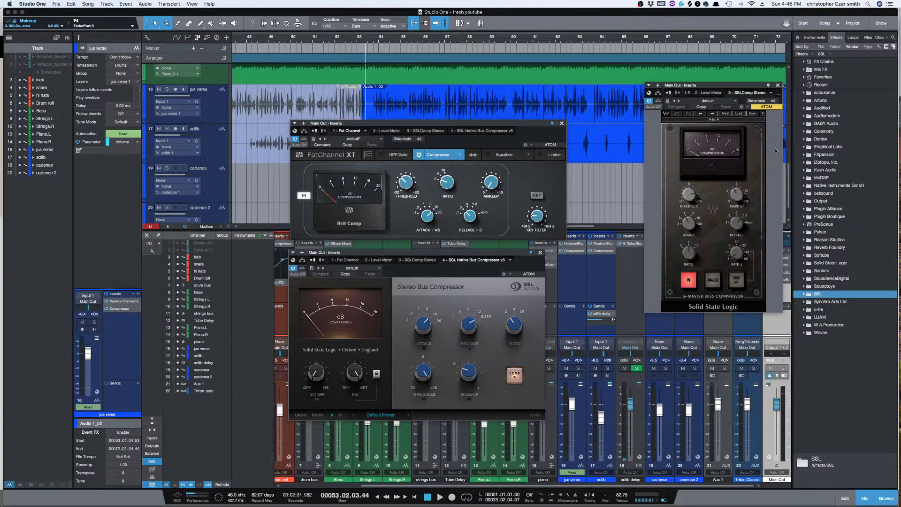
Step: Try the Fat Channel compressor's Key Filter and the SSL Native Bus Compressor's sidechain high-pass filter
left_click(538, 217)
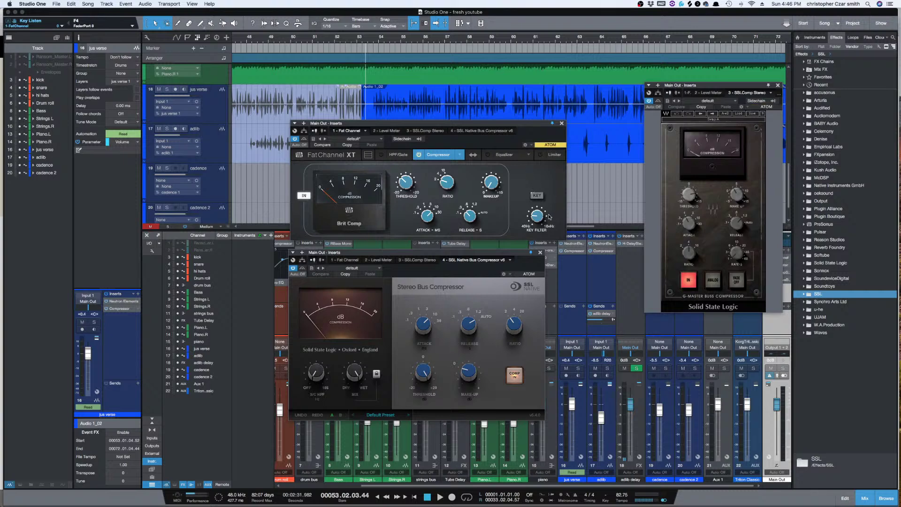
left_click_drag(538, 217, 540, 220)
left_click_drag(538, 220, 529, 213)
left_click(419, 294)
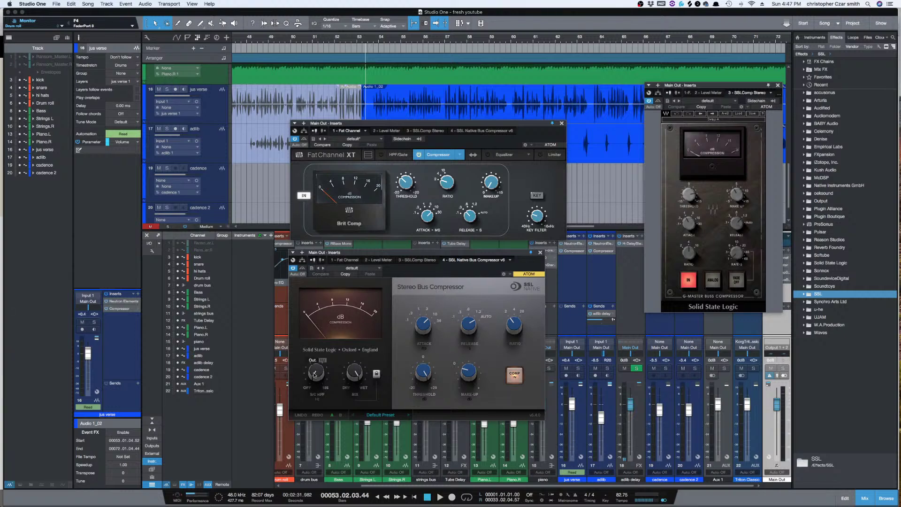
left_click_drag(306, 348, 304, 327)
mouse_move(318, 381)
Step: Turn the Fat Channel's Key Filter off, toggling key listen on and off around it, and play the mix from bar 53
left_click(516, 203)
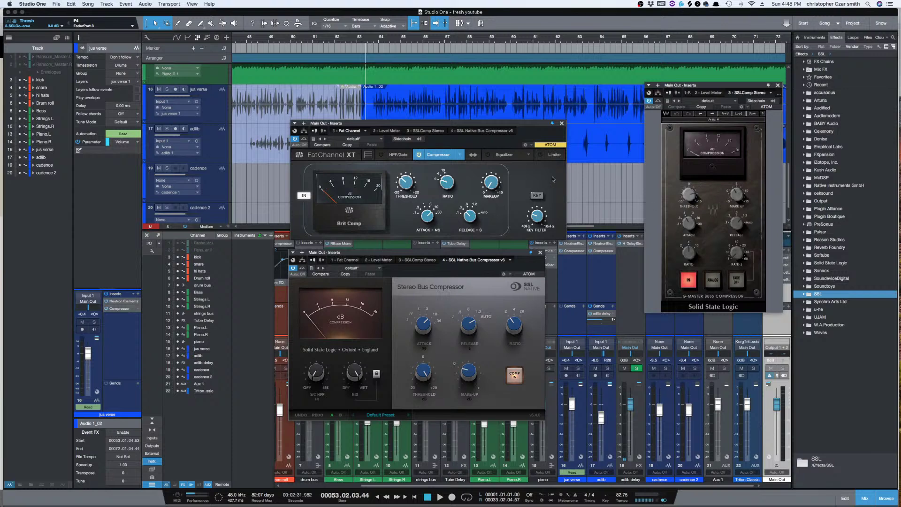
left_click(538, 197)
left_click_drag(539, 217, 539, 240)
left_click_drag(316, 376, 304, 392)
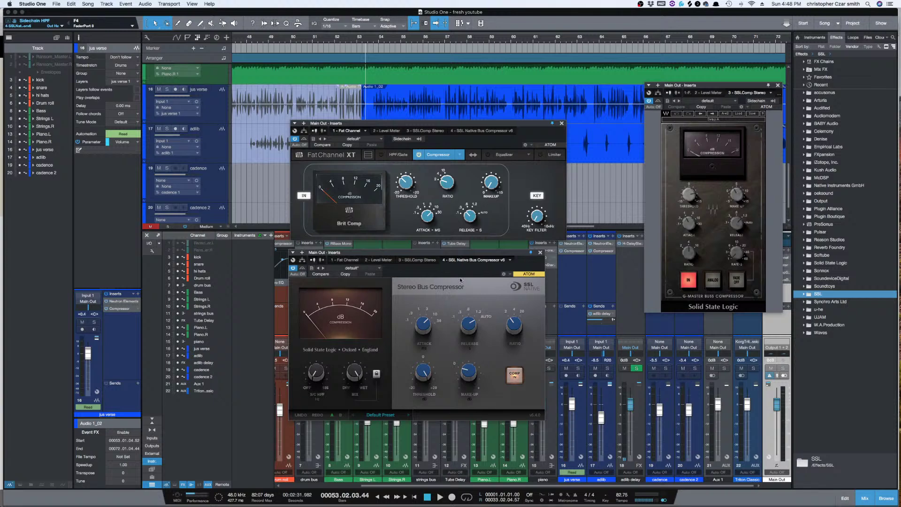
left_click(537, 216)
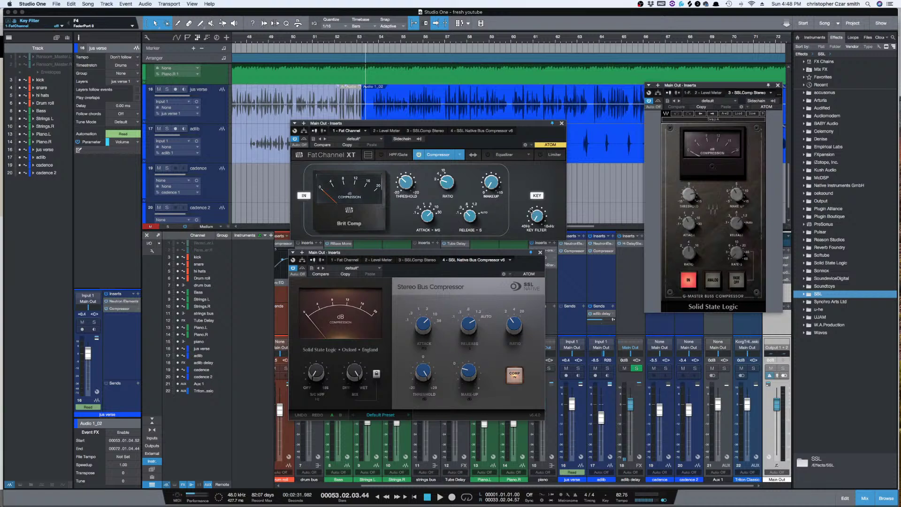
left_click(537, 195)
key("space")
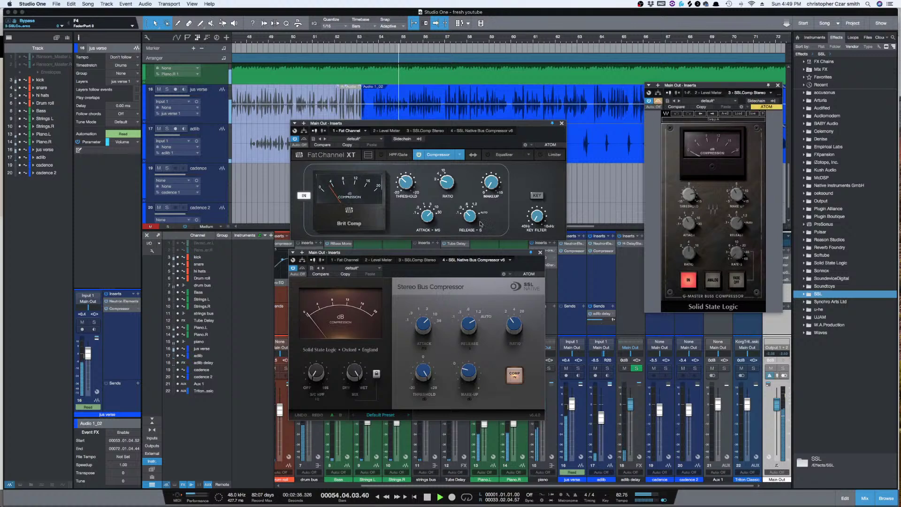
Step: Adjust the Fat Channel compressor's Key Filter while toggling key listen on and off, and stop playback
left_click(538, 195)
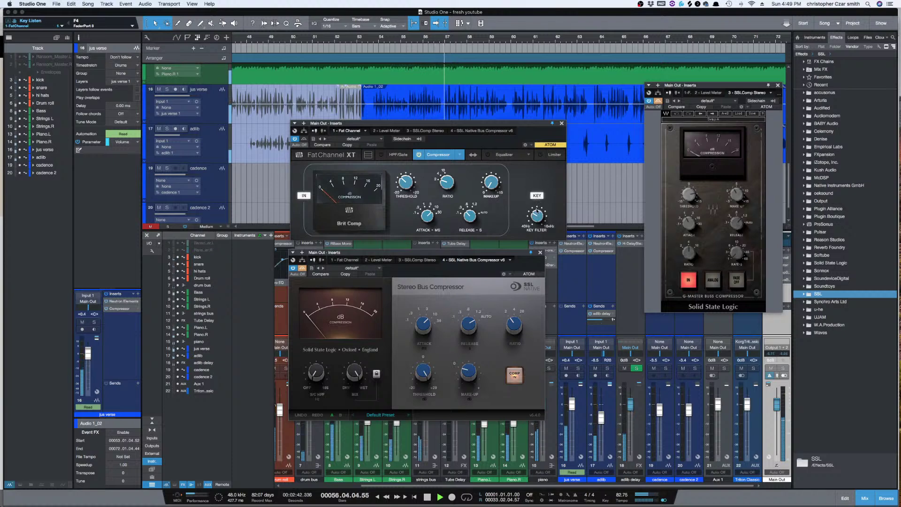
left_click_drag(535, 221, 535, 198)
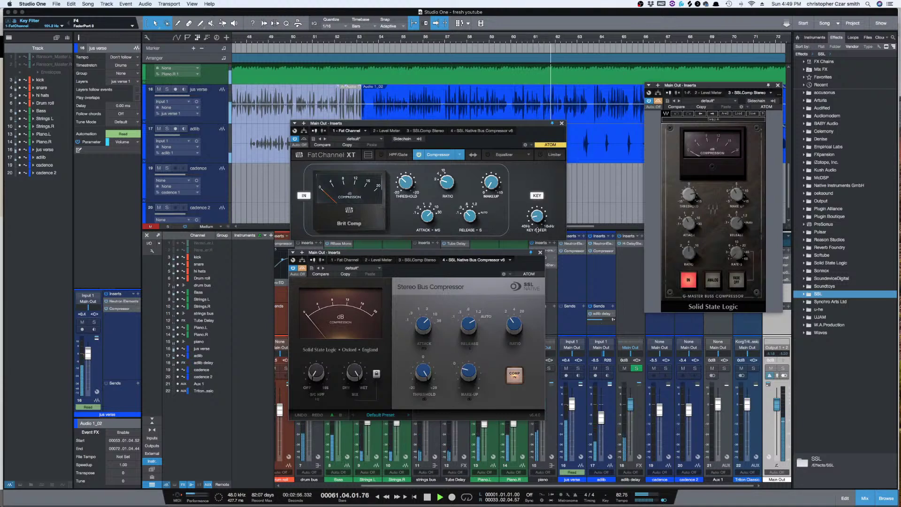
left_click(540, 196)
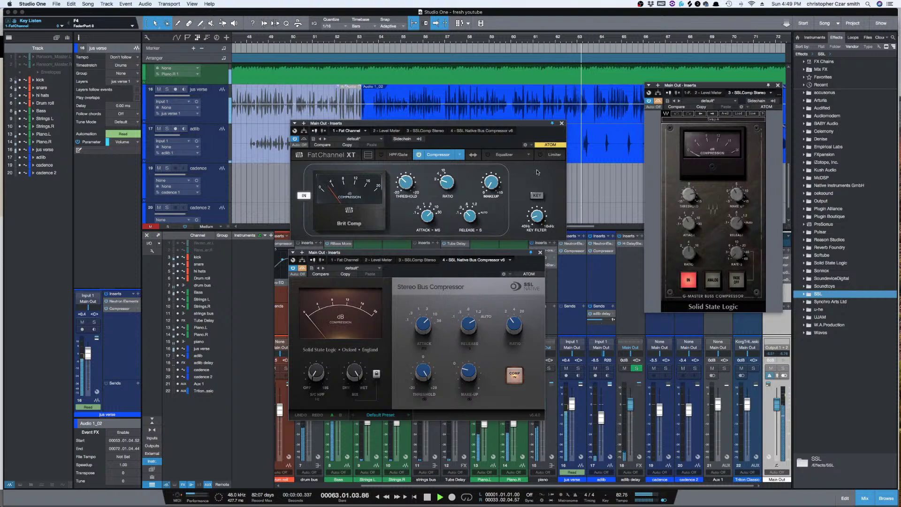
key("space")
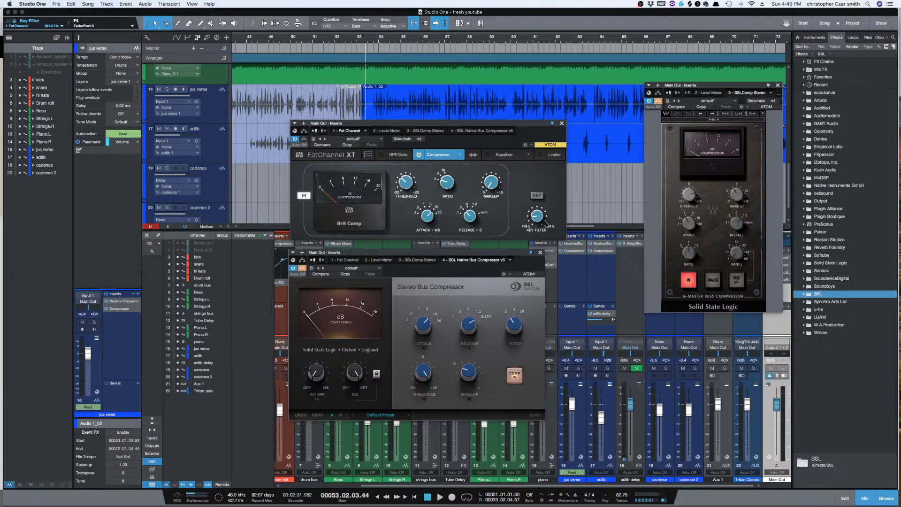
left_click(535, 196)
left_click(539, 196)
left_click(302, 269)
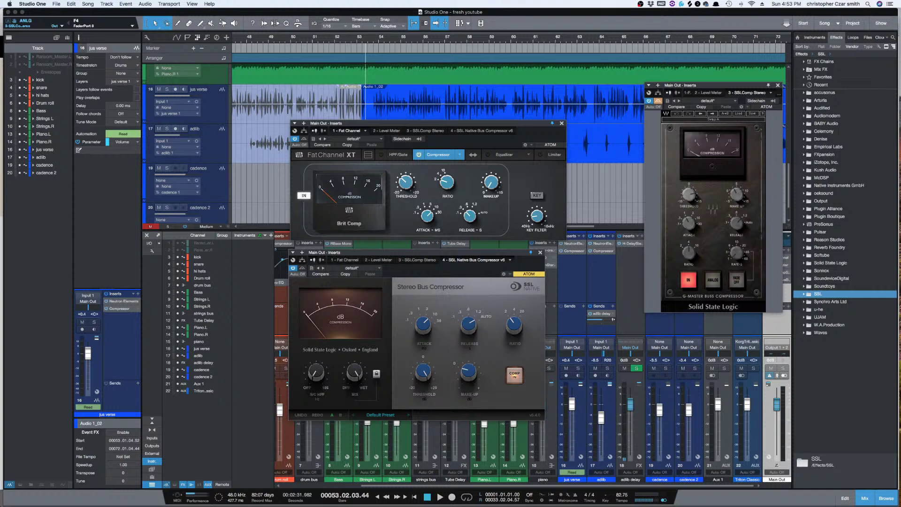
key("super+Tab")
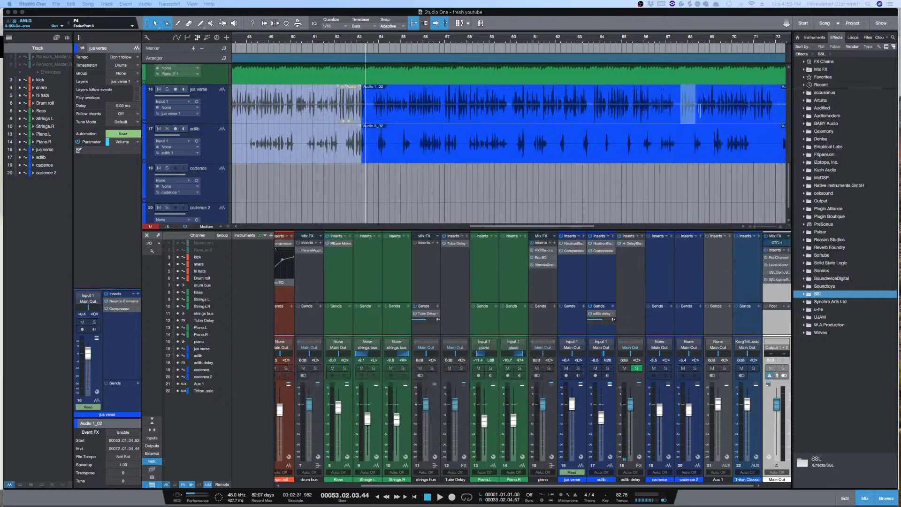
left_click_drag(900, 24, 900, 35)
Step: Insert Plugin Alliance's bx_townhouse Buss Compressor post-fader on the Main Out, reposition its window over the mixer and try its SC Filter
left_click(838, 217)
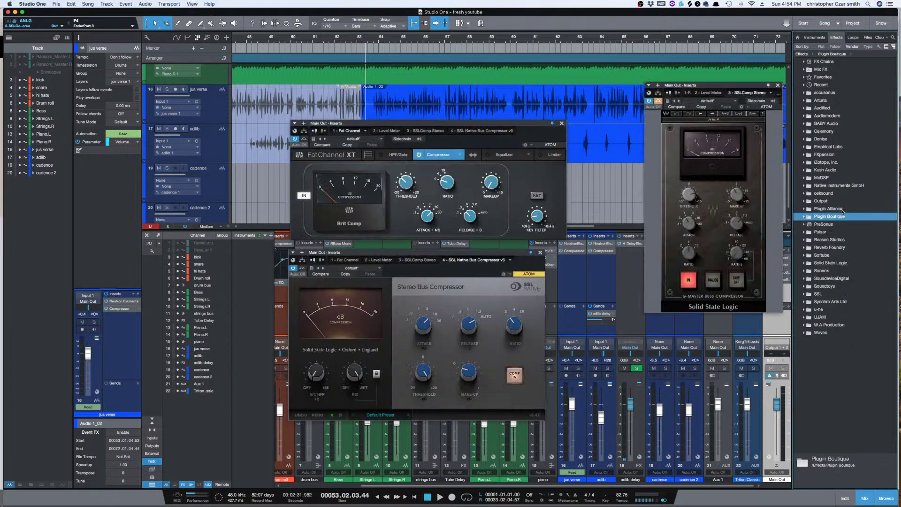
left_click(842, 210)
scroll(855, 308, "down", 1)
left_click_drag(841, 318, 757, 332)
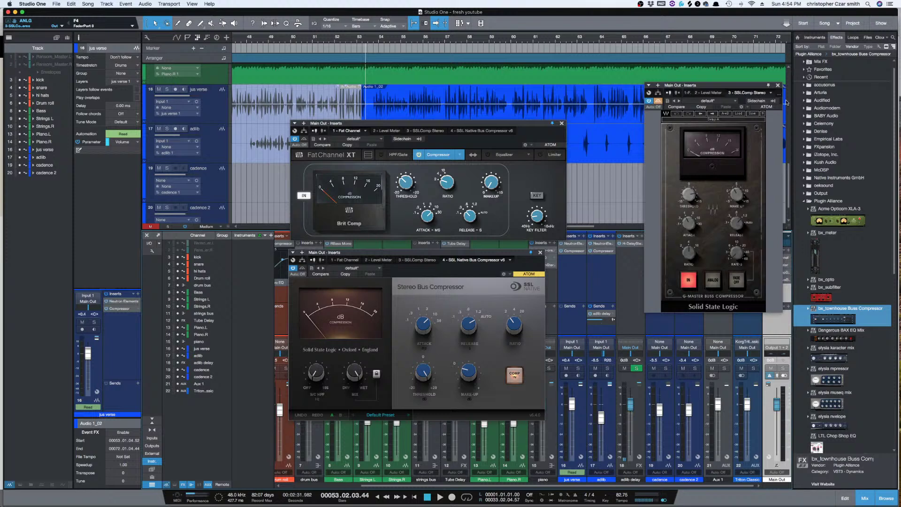
left_click_drag(749, 86, 529, 273)
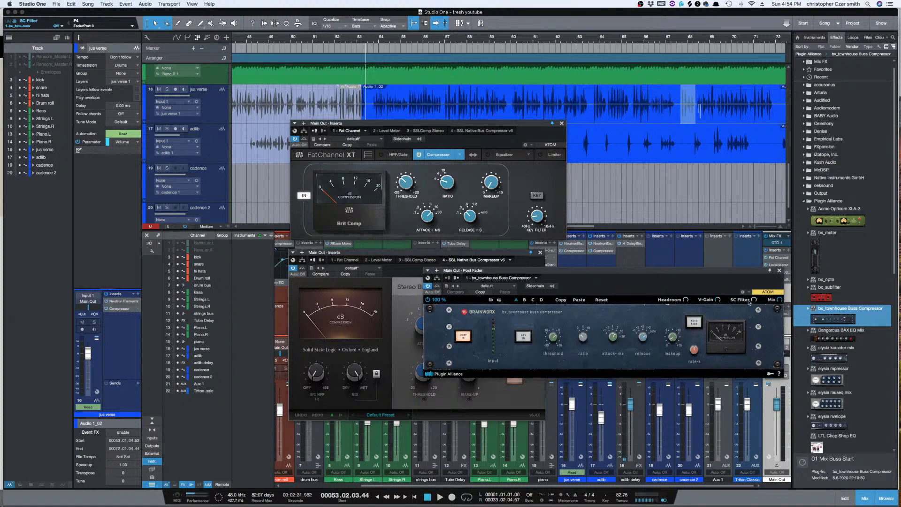
mouse_move(753, 301)
left_mouse_down()
mouse_move(757, 288)
mouse_move(751, 304)
left_mouse_up()
left_click_drag(741, 274, 740, 252)
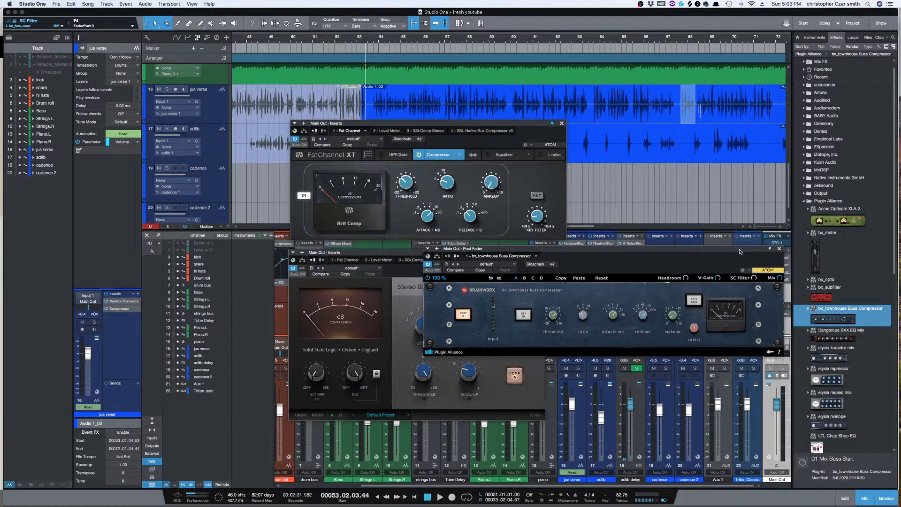
Step: Switch the effects browser from the Plugin Alliance folder to accusonus and close the bx_townhouse Buss Compressor window
left_click(842, 202)
left_click(839, 93)
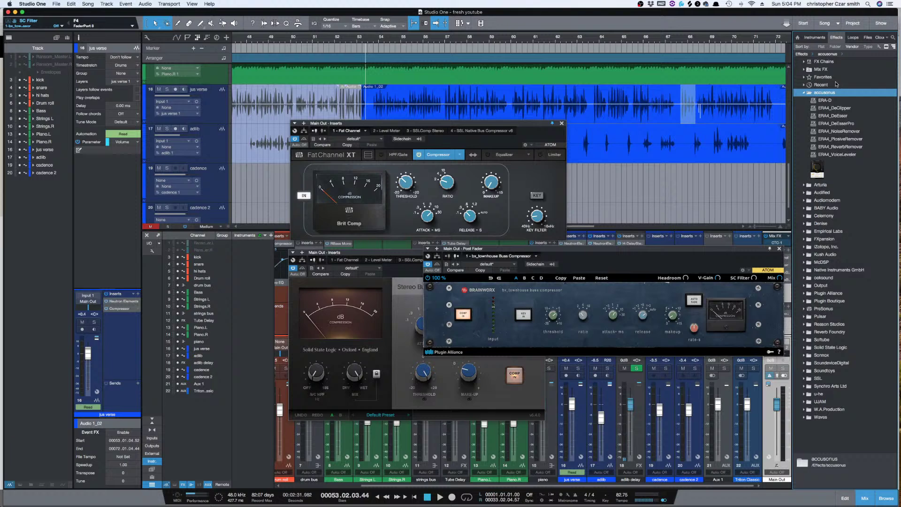
left_click(779, 249)
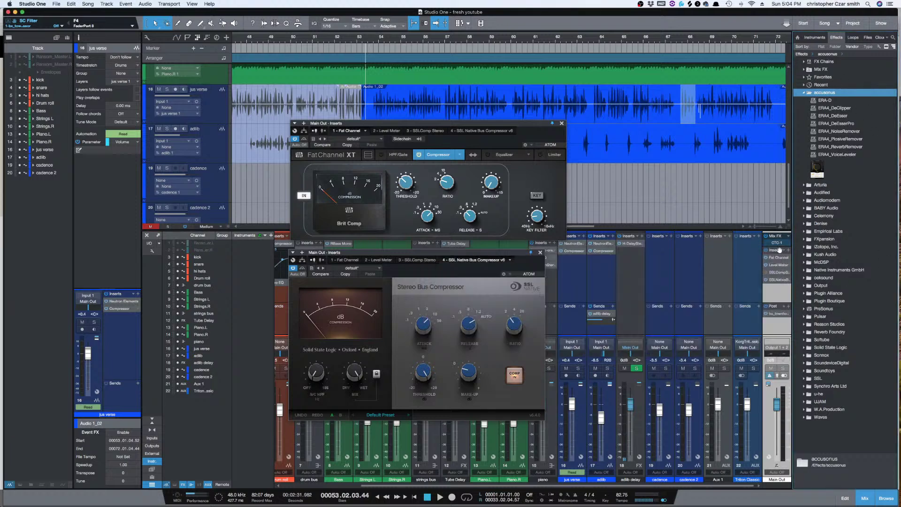
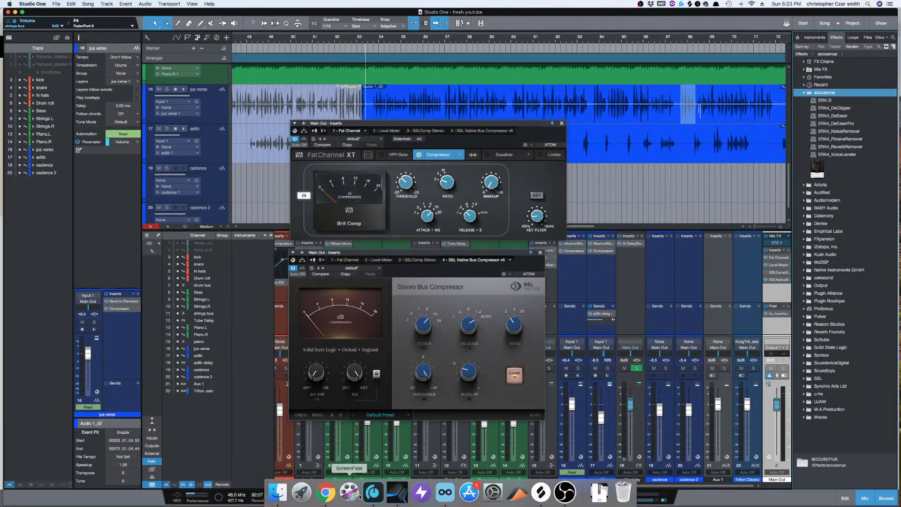
left_click(565, 492)
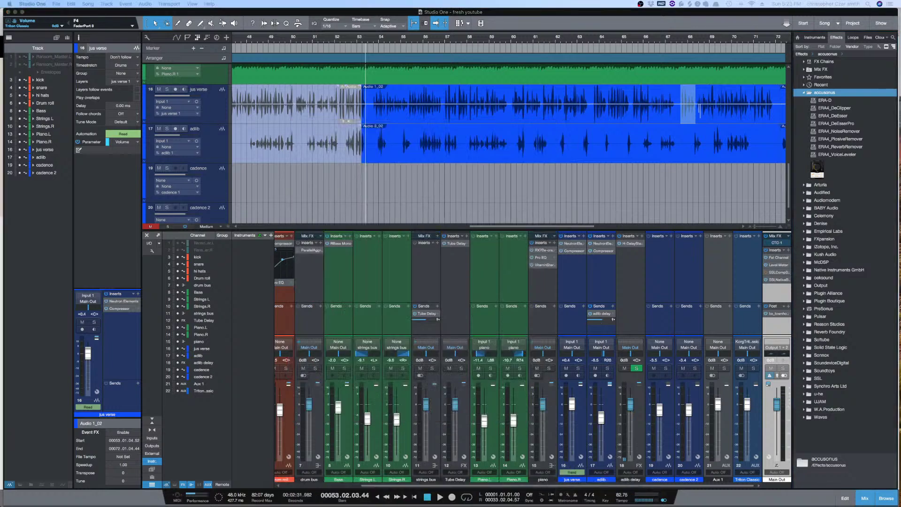